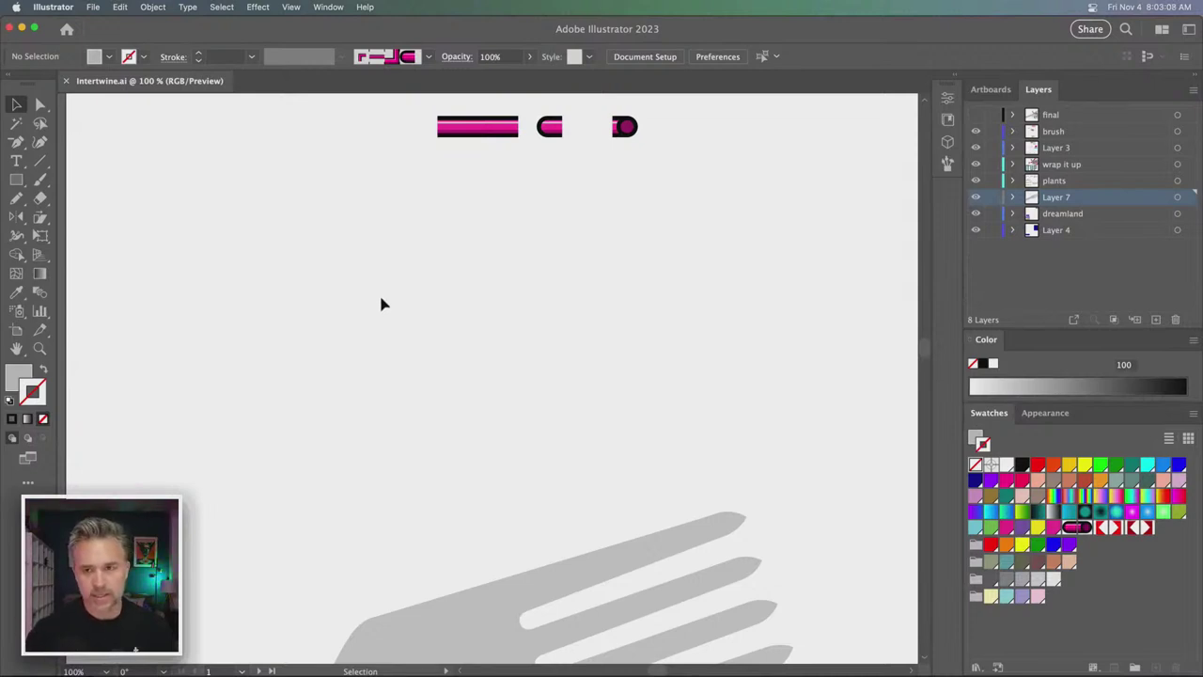
- Move the three pink brush pieces down and to the right, then deselect them
scroll(445, 404, down, 5)
scroll(389, 330, up, 6)
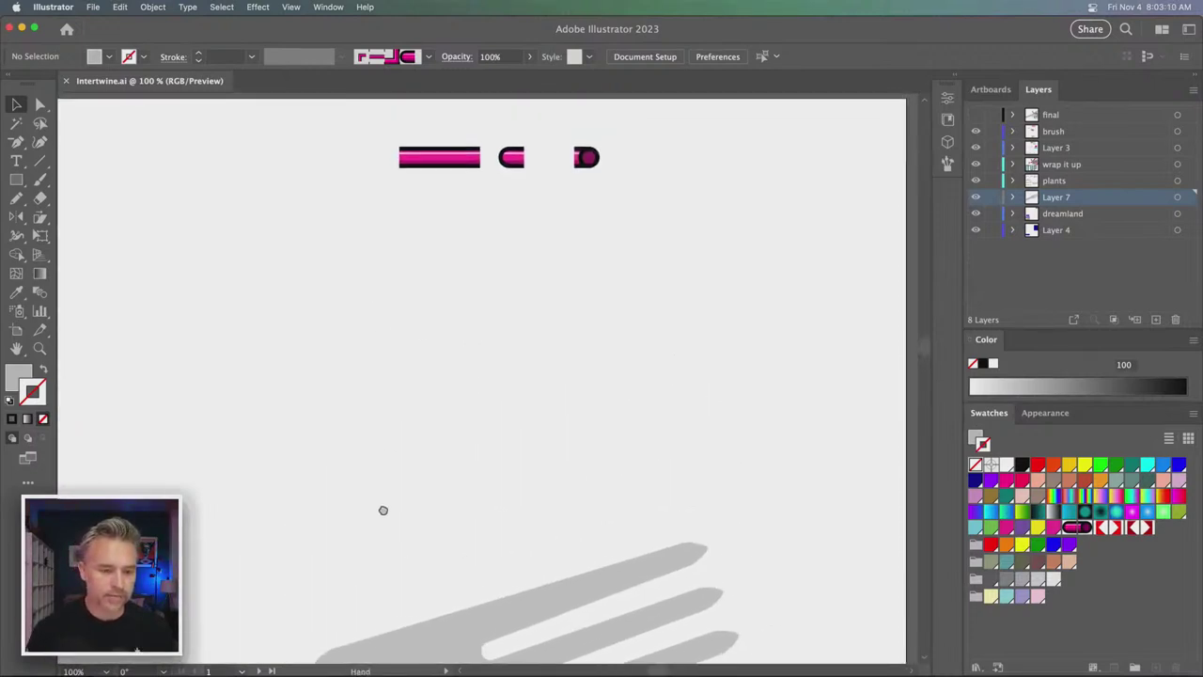
drag(329, 134, 844, 303)
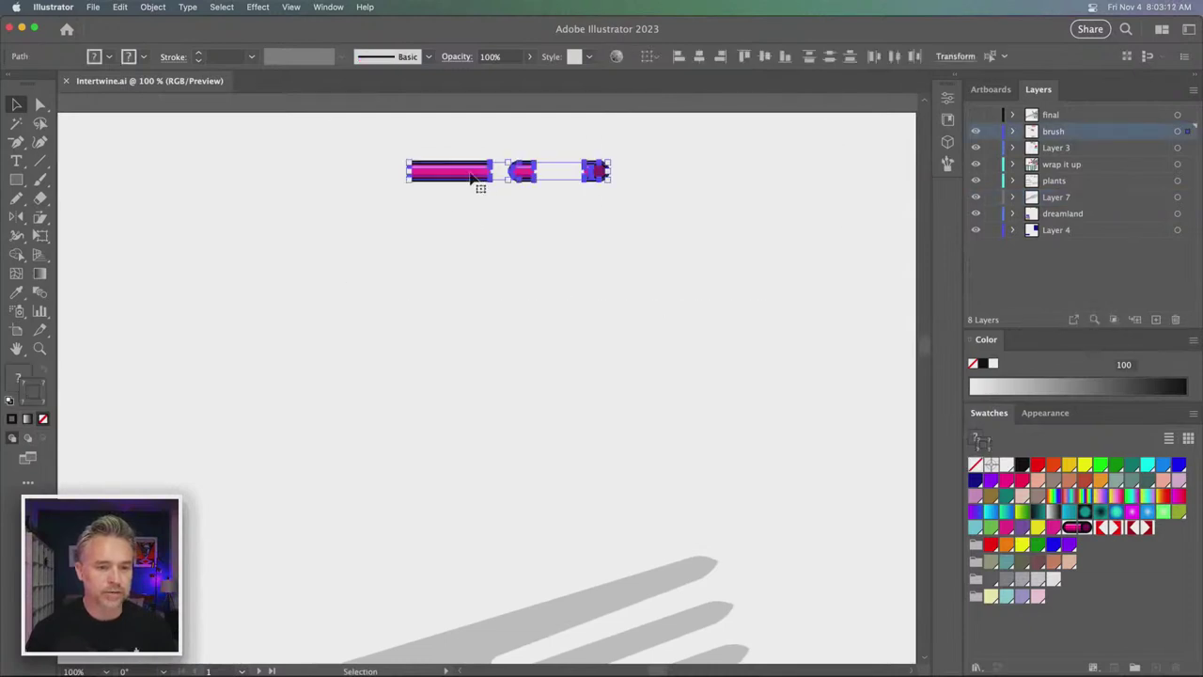
drag(451, 177, 464, 242)
drag(428, 324, 422, 282)
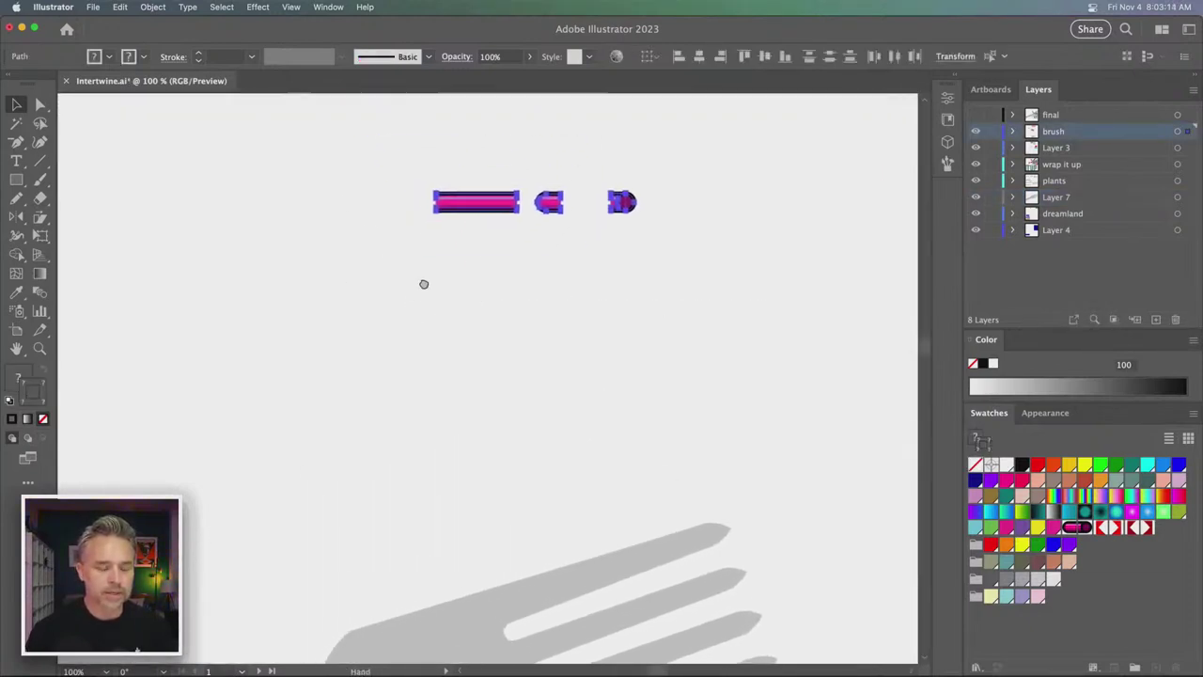
click(375, 191)
- Pan back to the pink pieces and expand the Brushes panel beside the canvas
drag(443, 468, 416, 276)
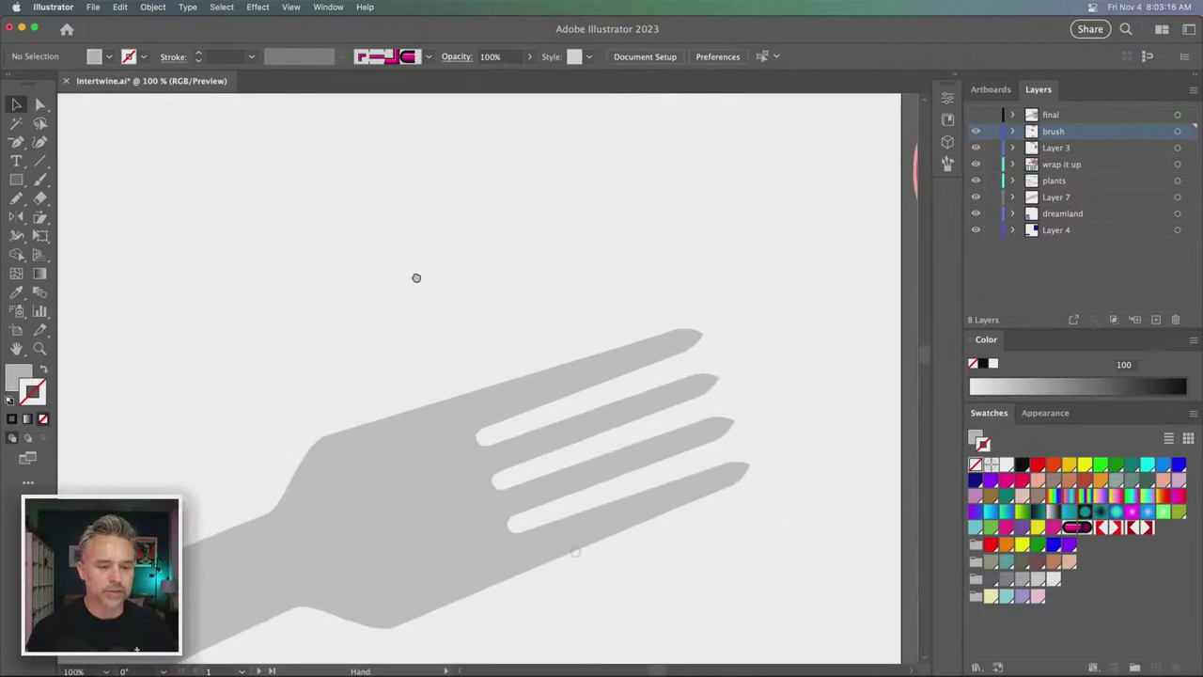
scroll(440, 414, up, 5)
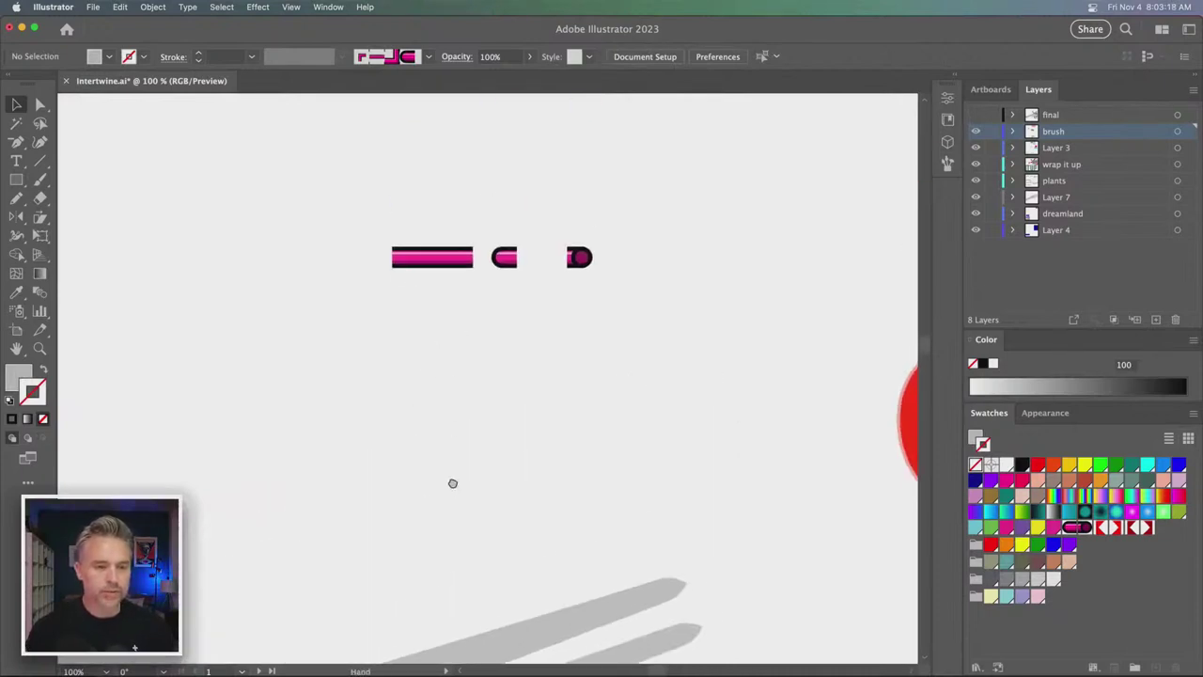
drag(365, 390, 373, 374)
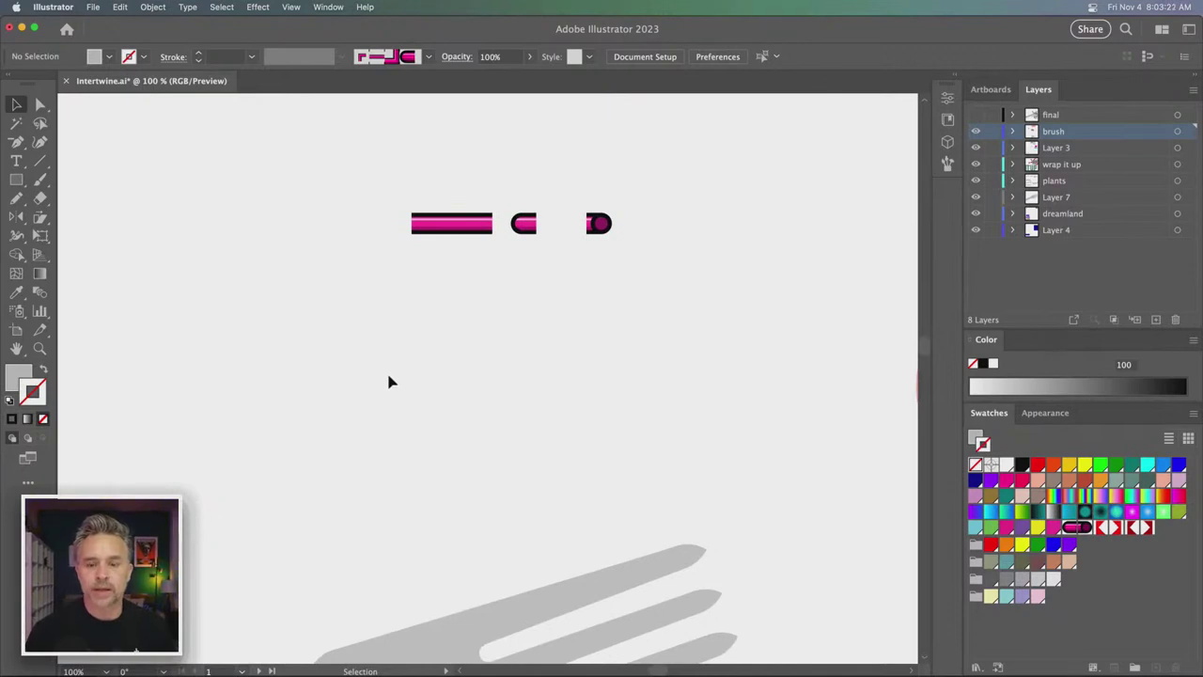
click(947, 162)
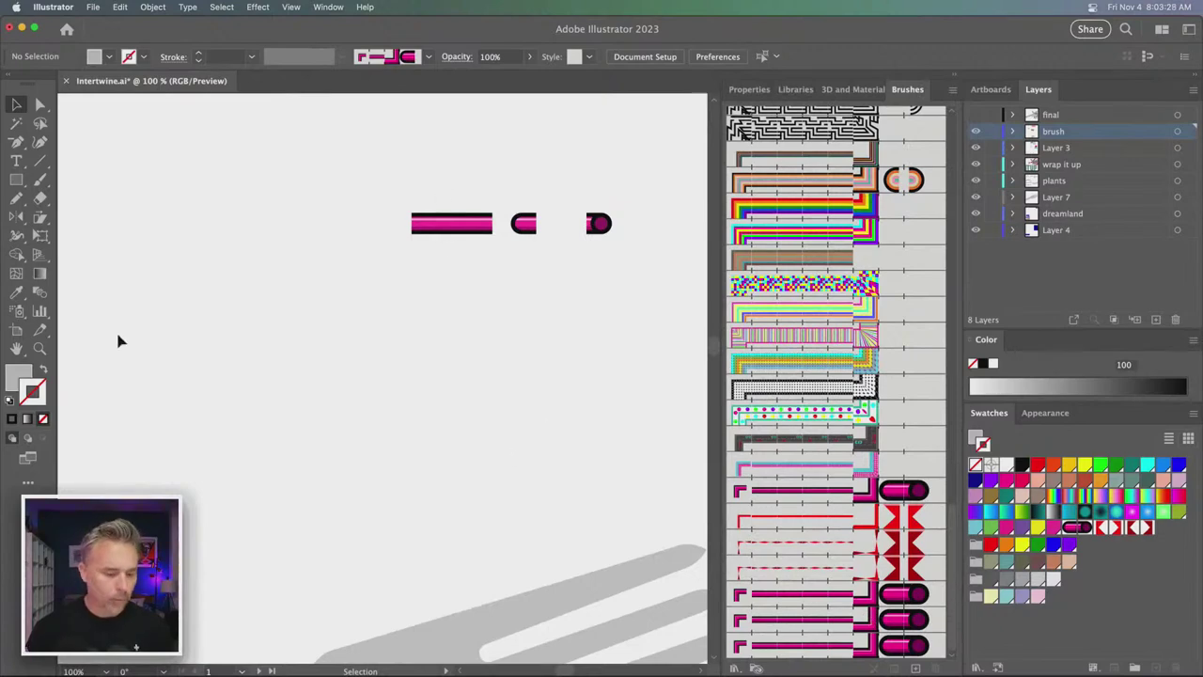
- Draw a long curving Pencil path and apply the bottom grey tube pattern brush
key(n)
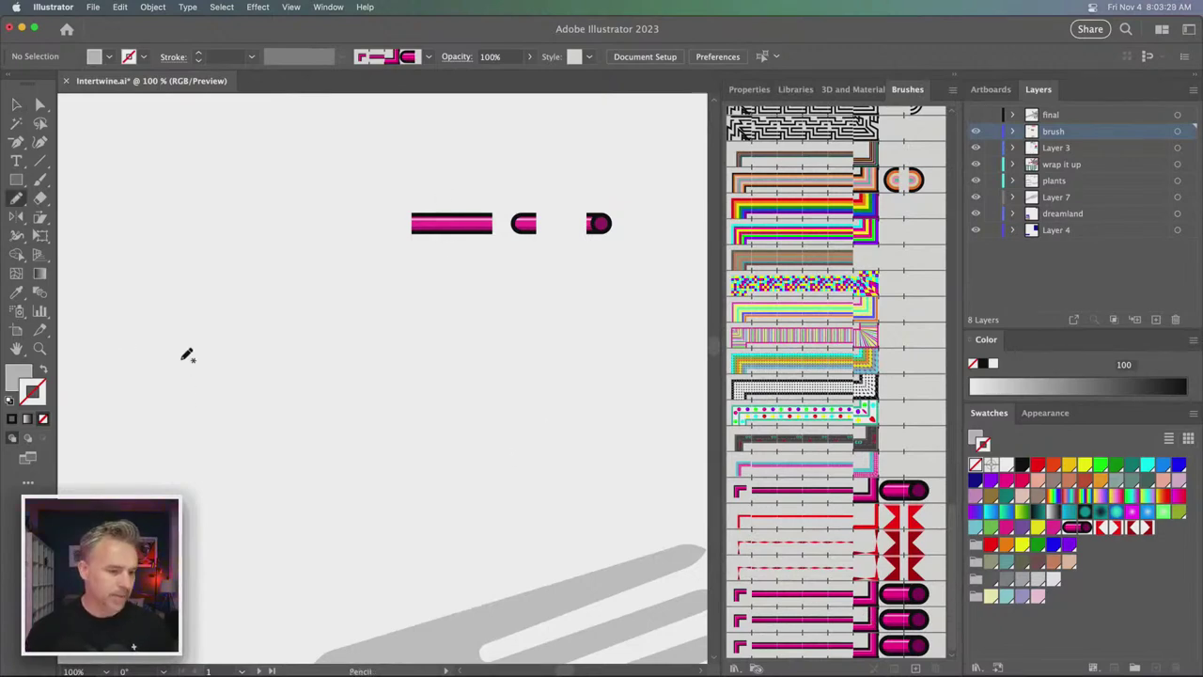
click(42, 369)
mouse_move(290, 341)
mouse_down()
mouse_move(470, 483)
mouse_move(664, 470)
mouse_up()
click(804, 649)
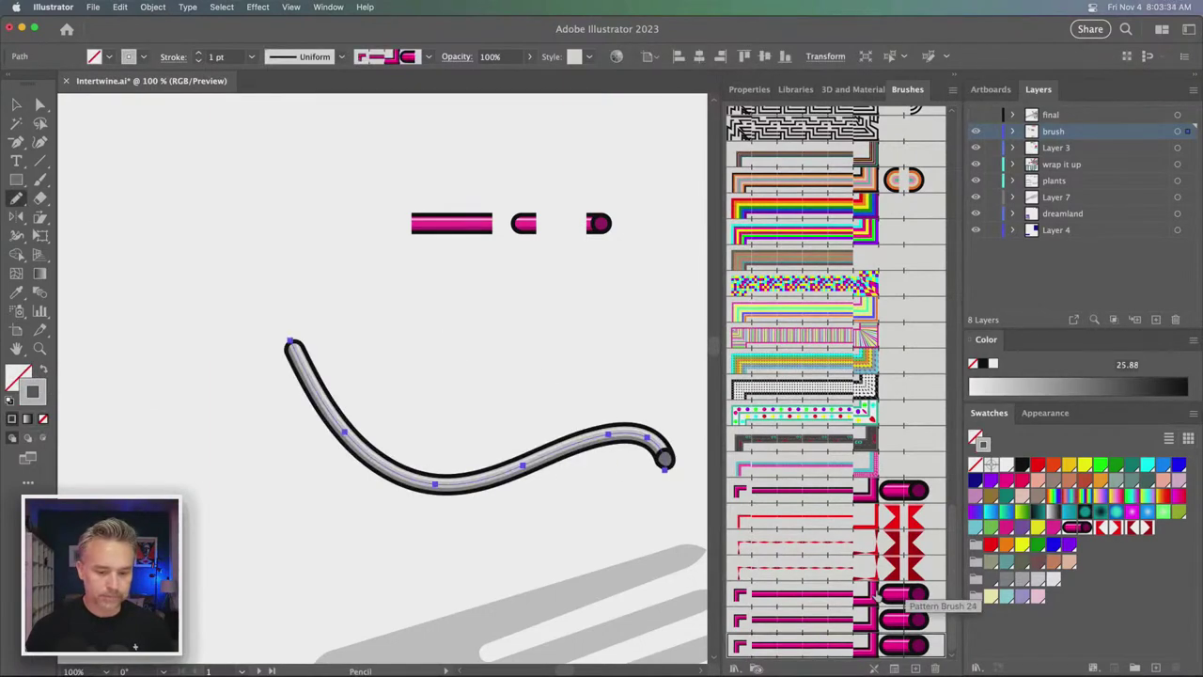
click(793, 617)
click(792, 647)
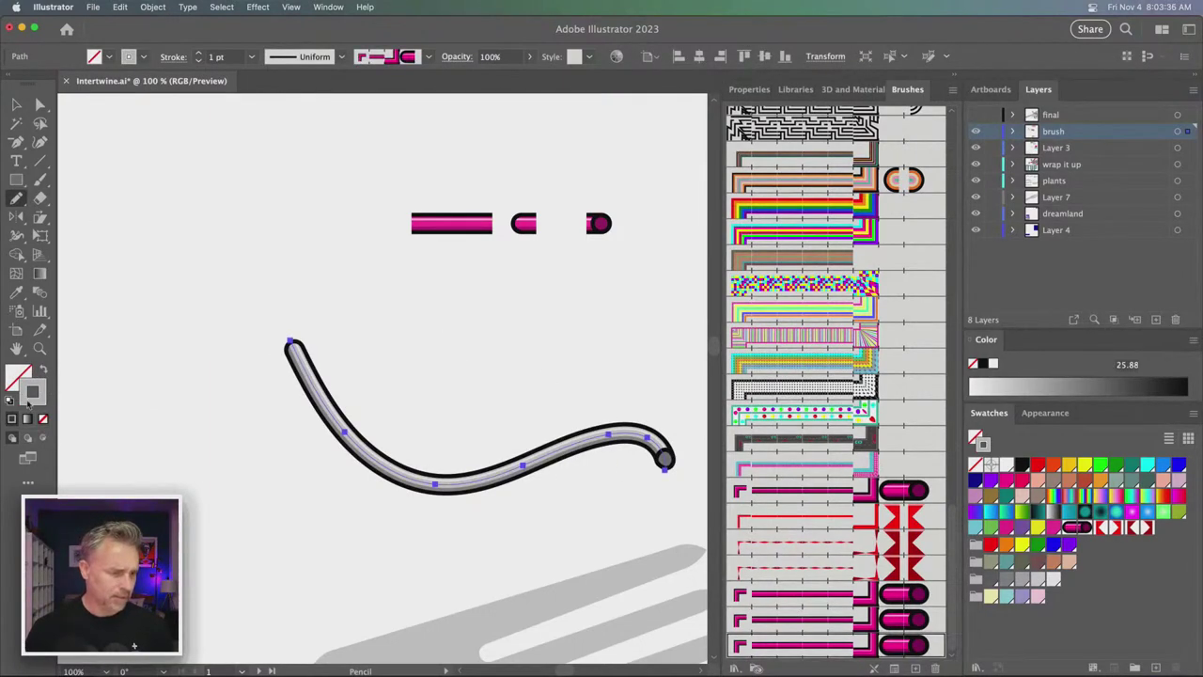
- Darken the curve's grey stroke colour to hex aeaeae
double_click(27, 402)
click(753, 358)
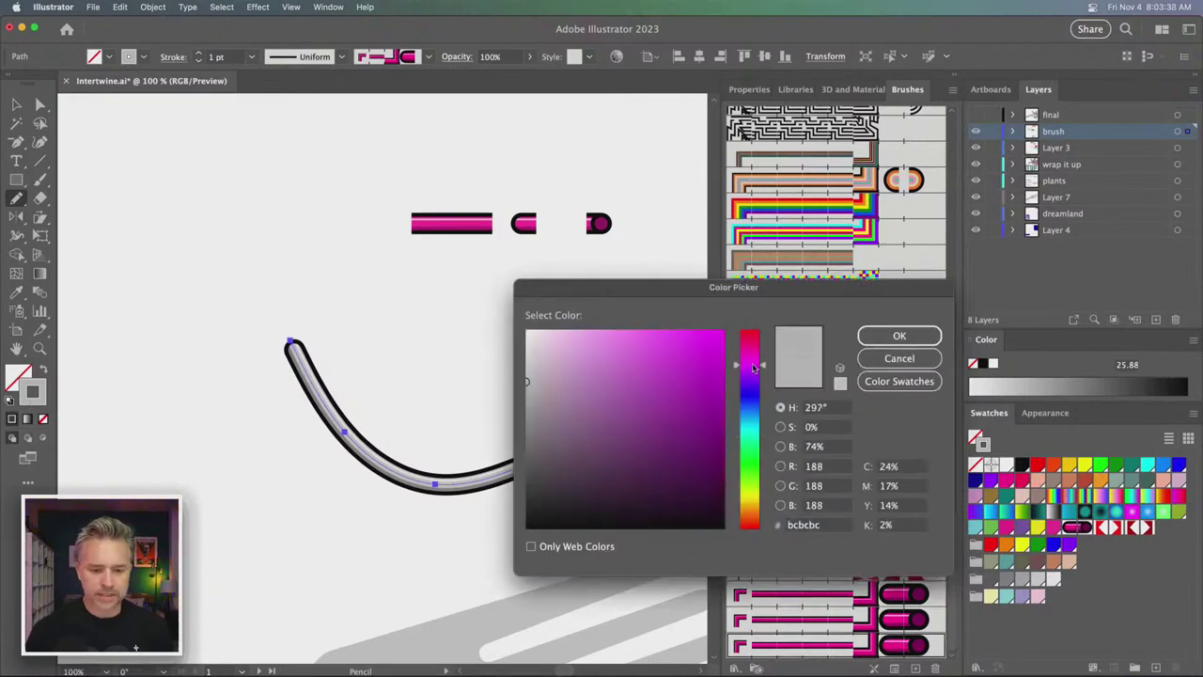
drag(753, 368, 750, 500)
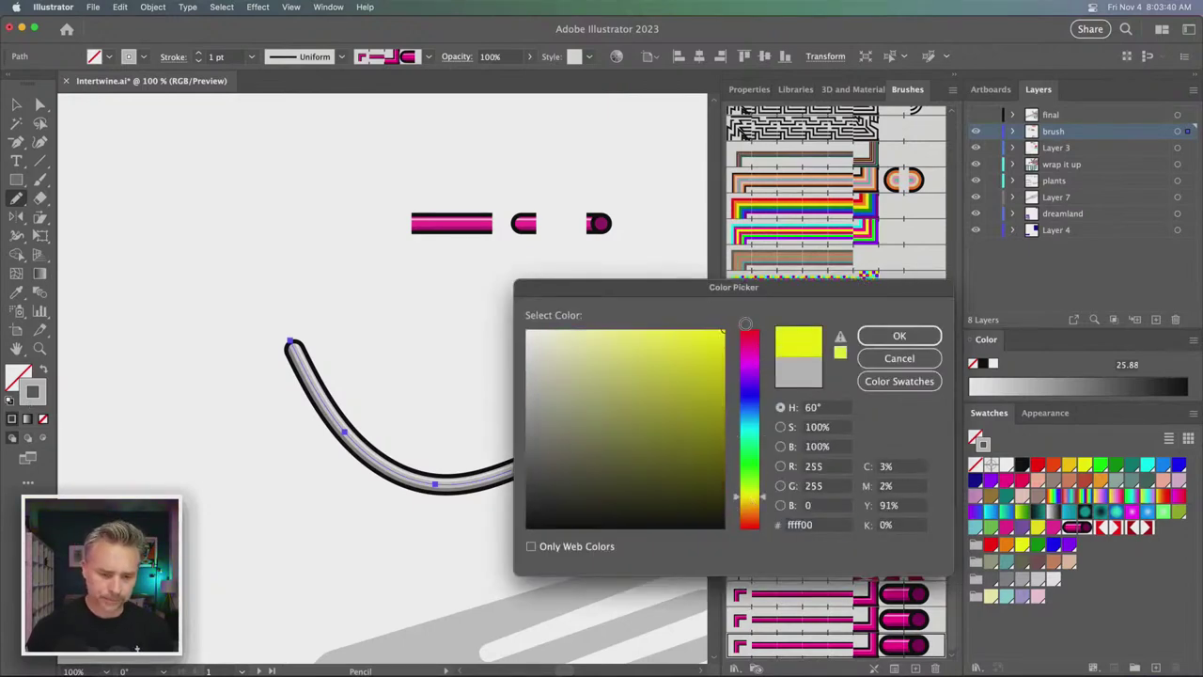
click(902, 336)
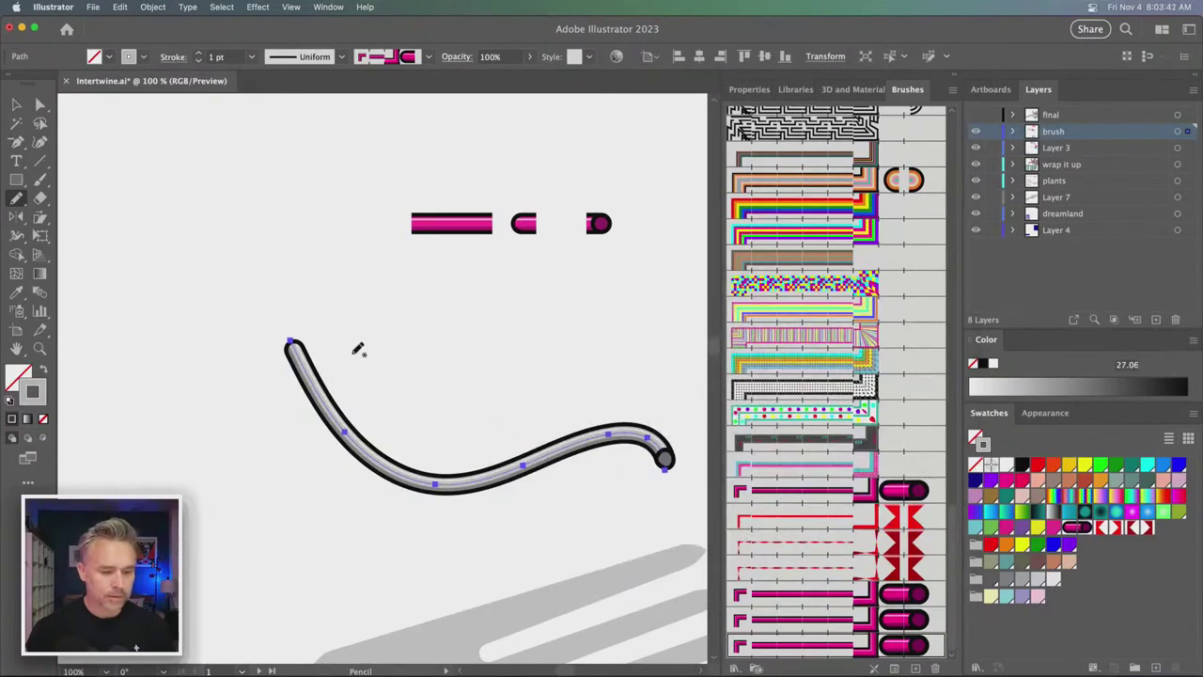
double_click(33, 390)
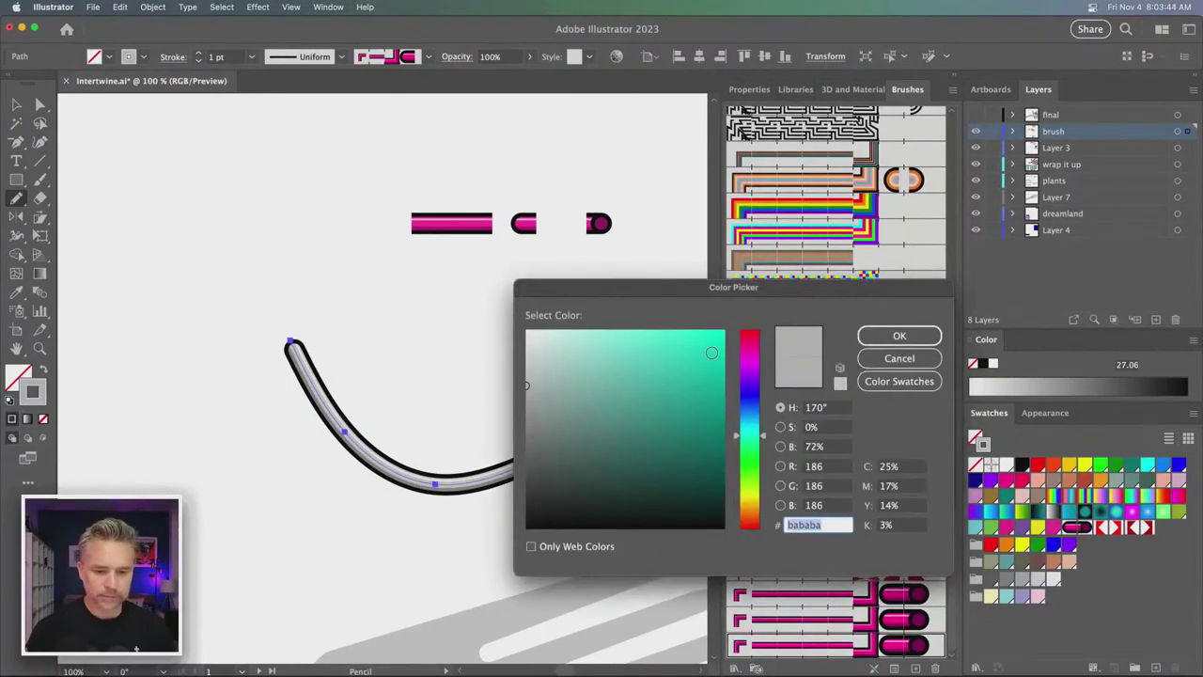
text(aeaeae)
click(871, 336)
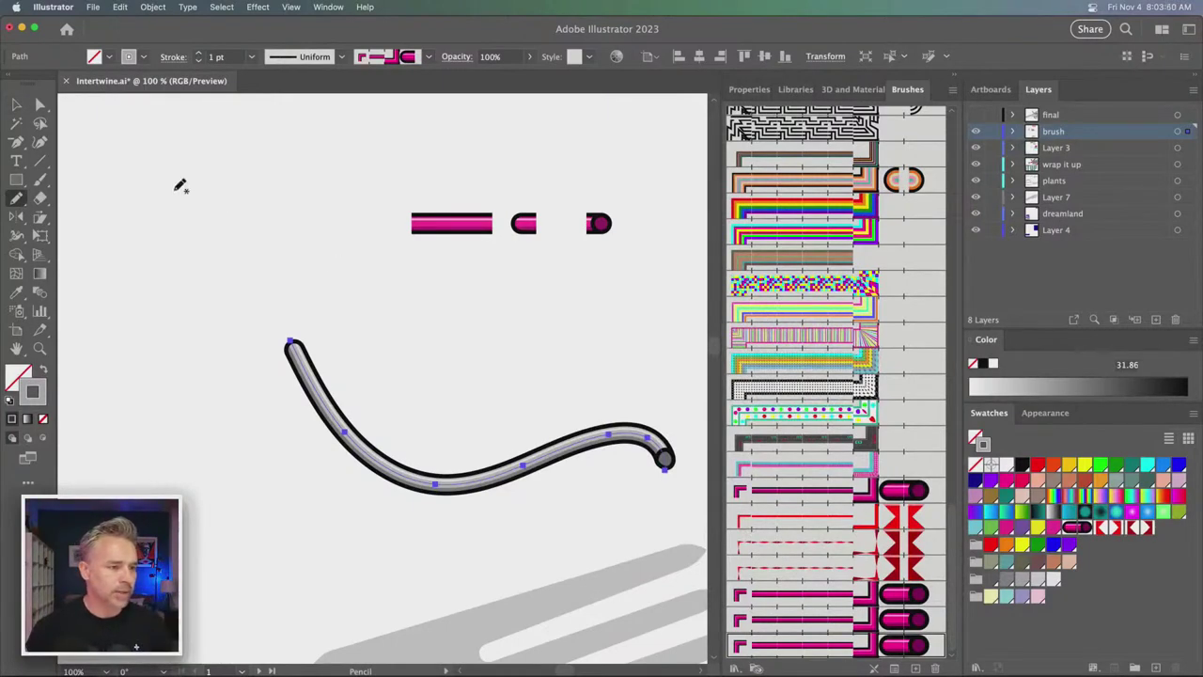
- Draw a second, flatter tube-brush stroke and colour it yellow
scroll(310, 322, down, 3)
scroll(309, 323, right, 3)
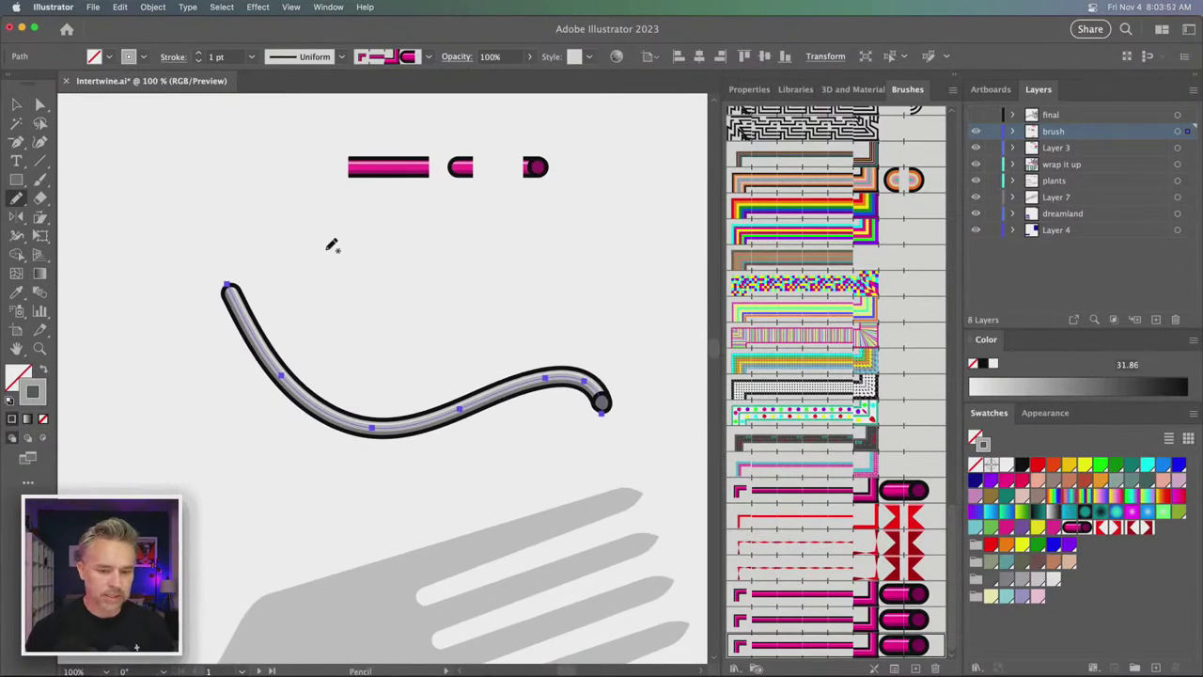
drag(327, 249, 568, 278)
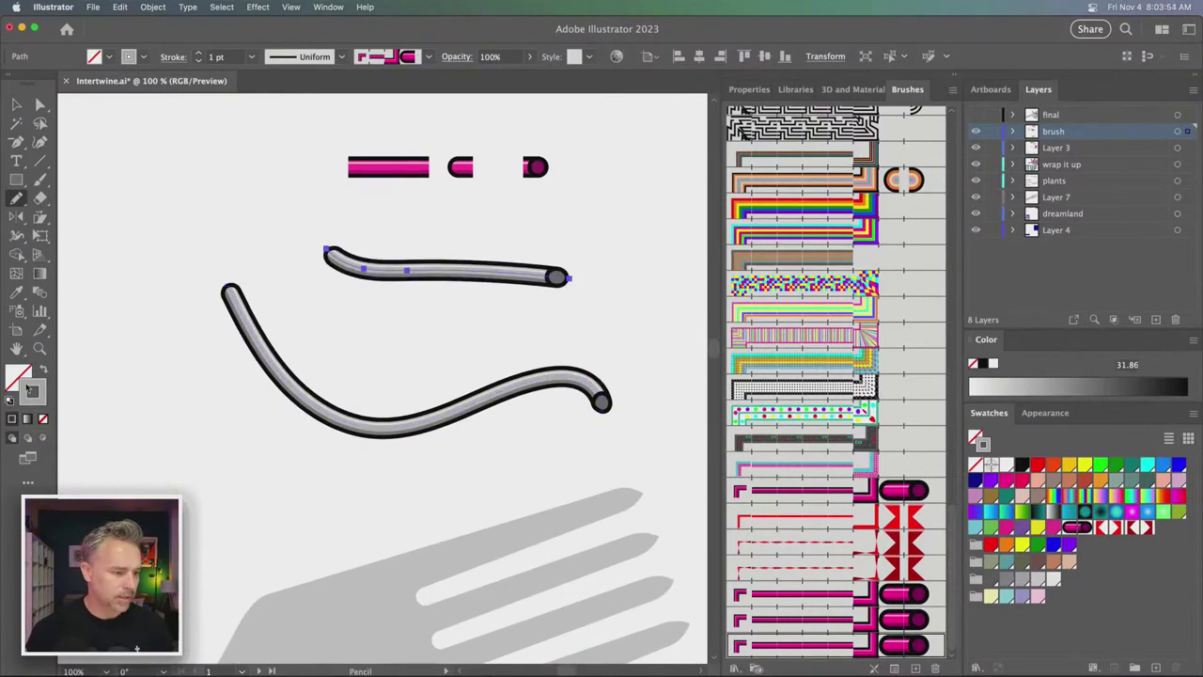
double_click(31, 390)
key(Return)
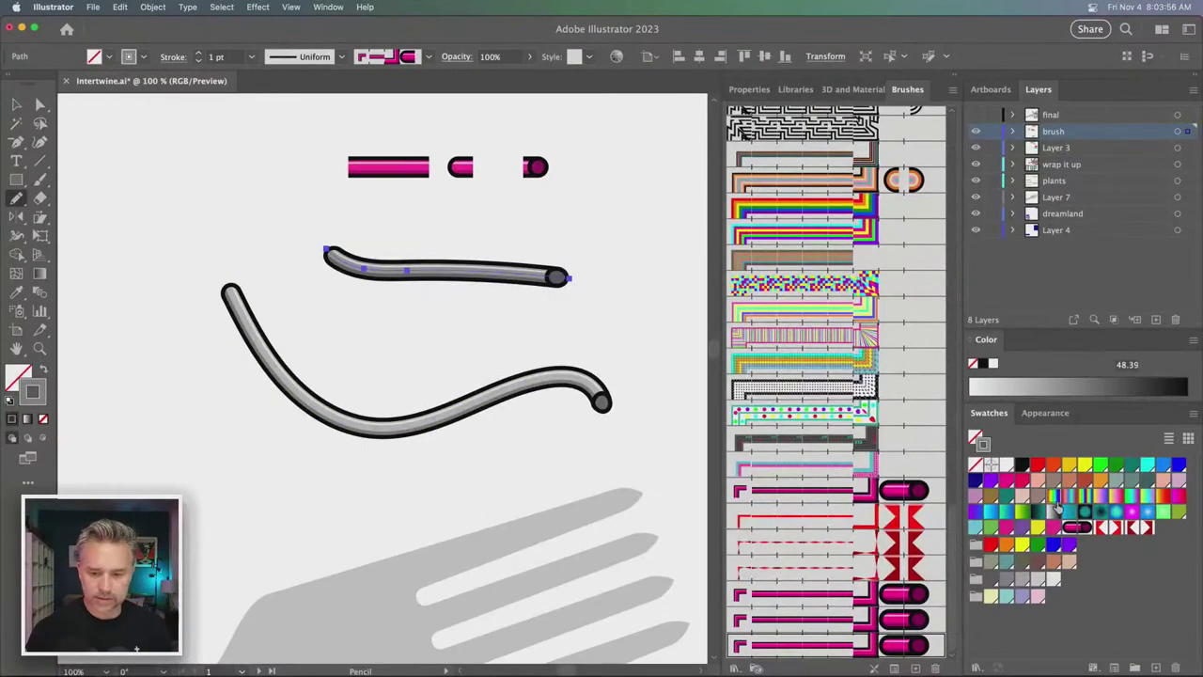
click(1071, 482)
click(1069, 468)
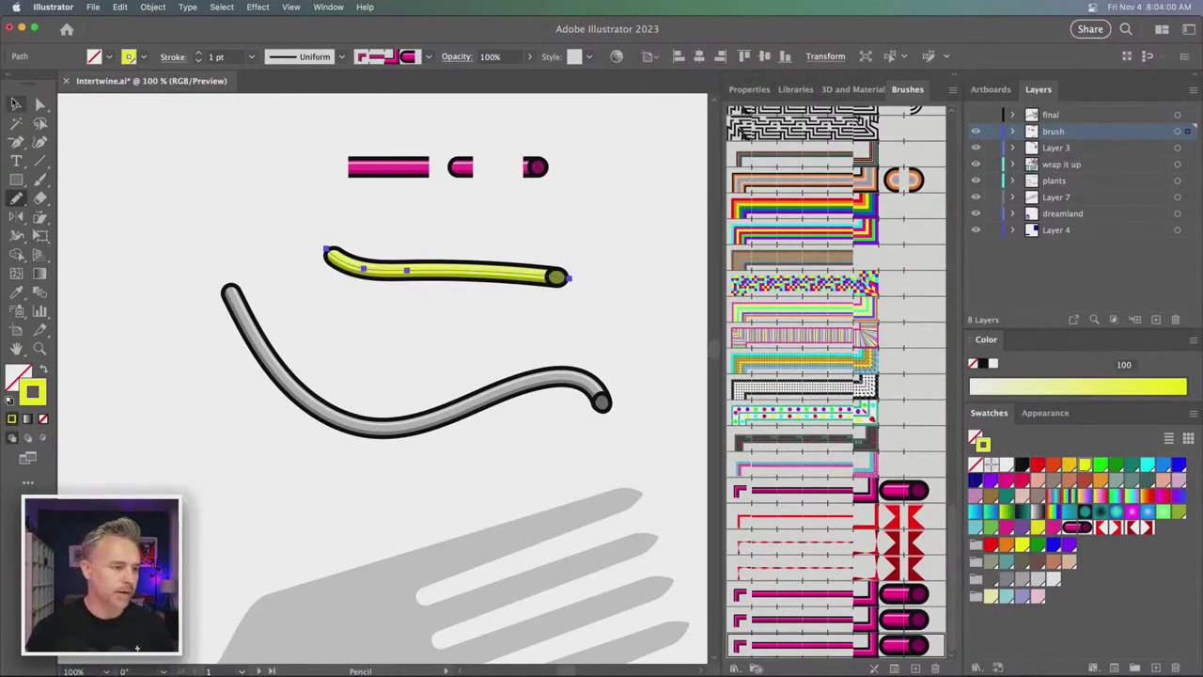
- Delete the first grey curve and move the yellow stroke down and left
click(16, 103)
click(282, 367)
key(Delete)
drag(389, 270, 370, 349)
drag(399, 467, 399, 272)
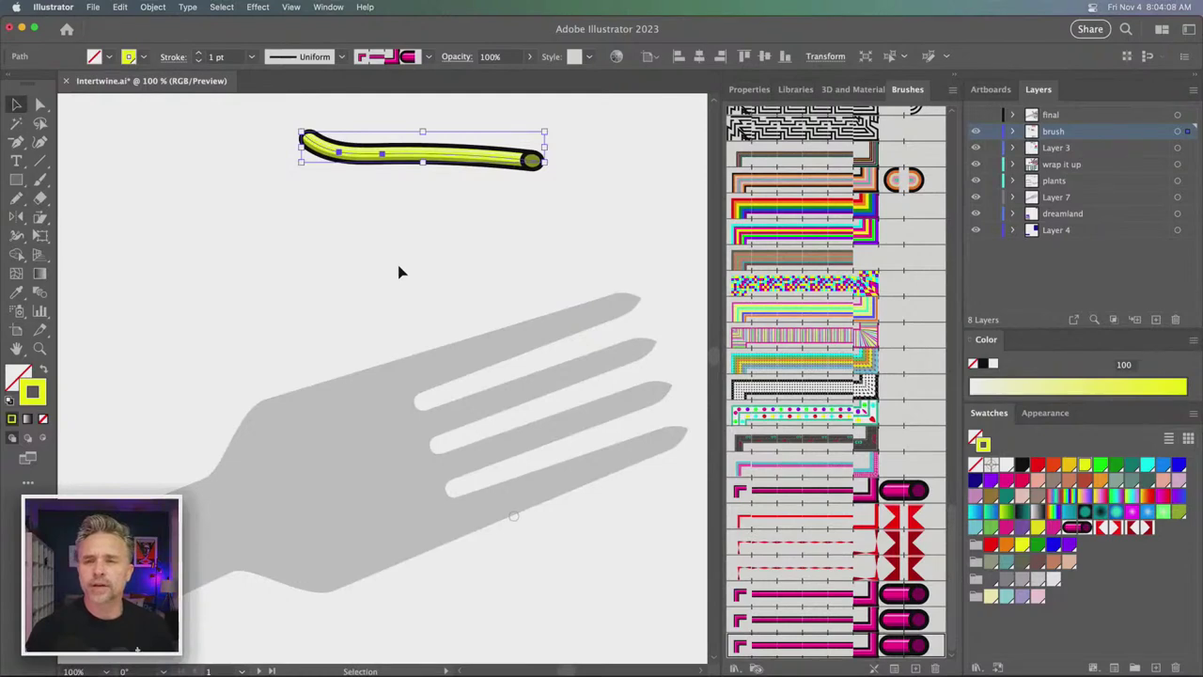
- Move the yellow stroke about 92 px to the left
key(Return)
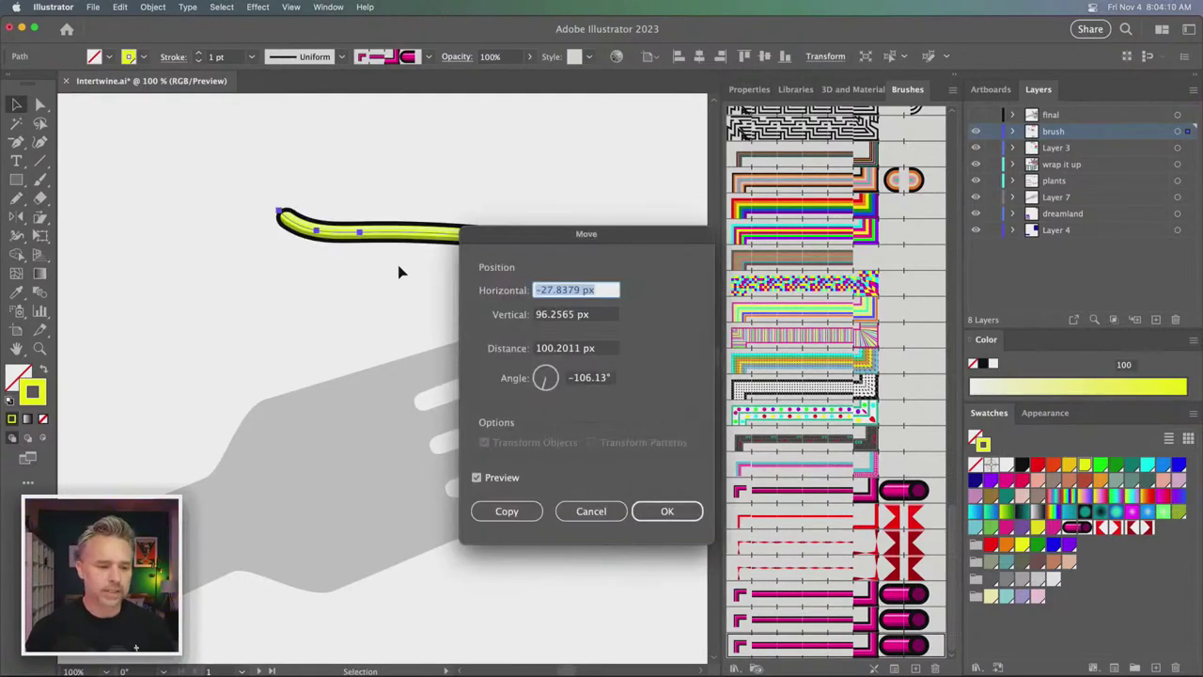
click(575, 509)
drag(337, 155, 252, 156)
- Move the grey fork shape down and left and narrow it from its corner
key(a)
key(super+minus)
key(super+minus)
key(super+minus)
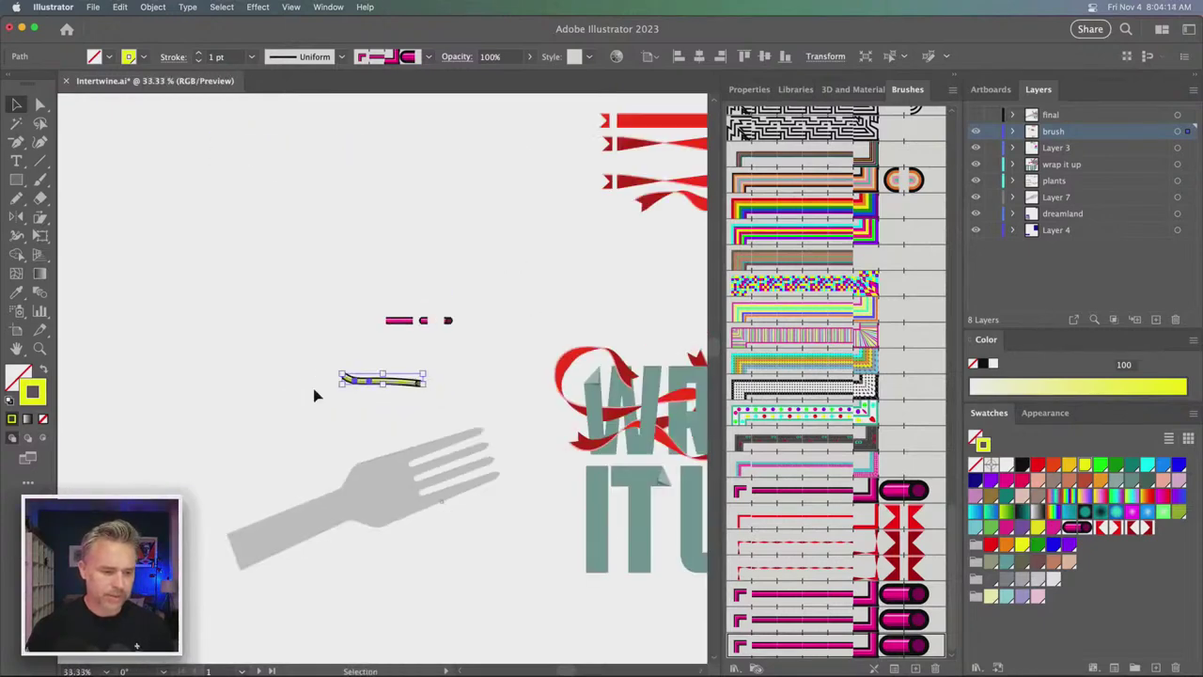
key(super+equal)
key(super+equal)
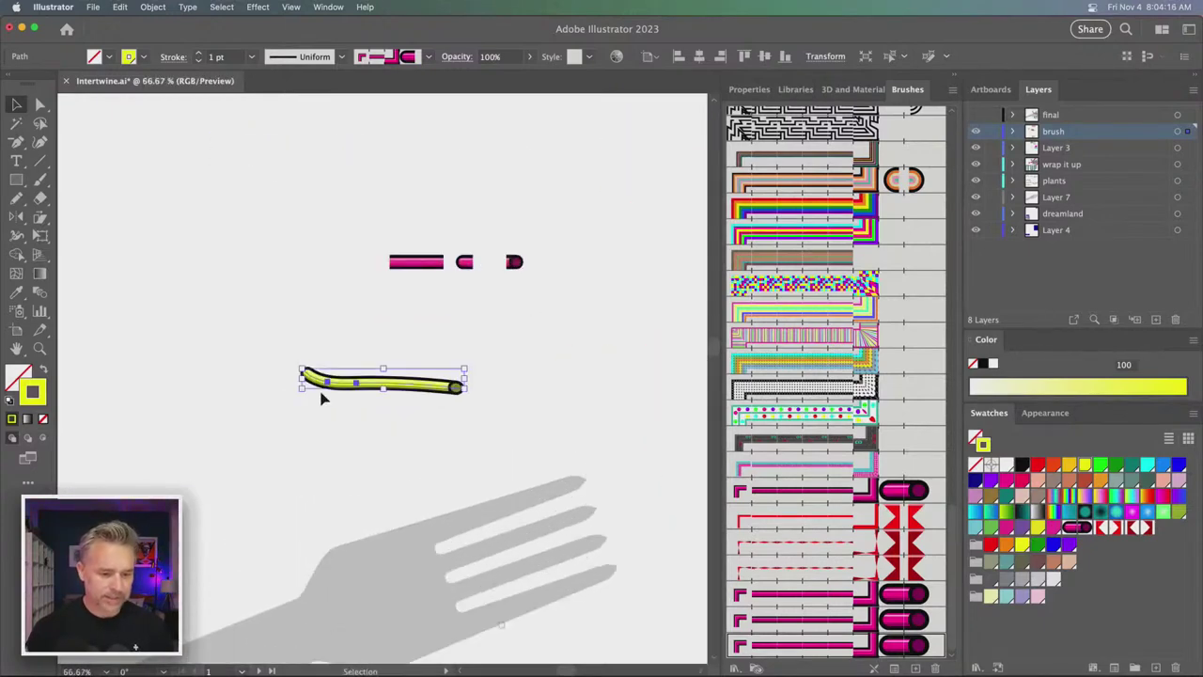
scroll(397, 417, down, 2)
drag(398, 408, 460, 309)
click(360, 473)
drag(360, 473, 224, 492)
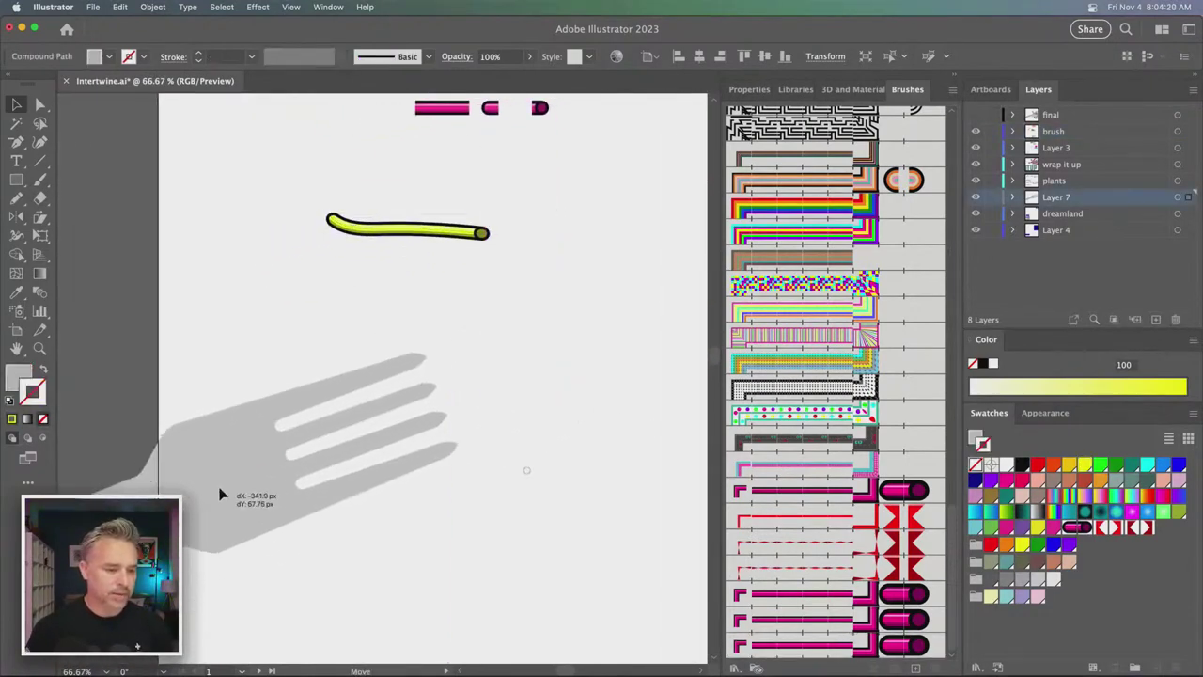
drag(536, 322, 639, 192)
drag(326, 360, 342, 422)
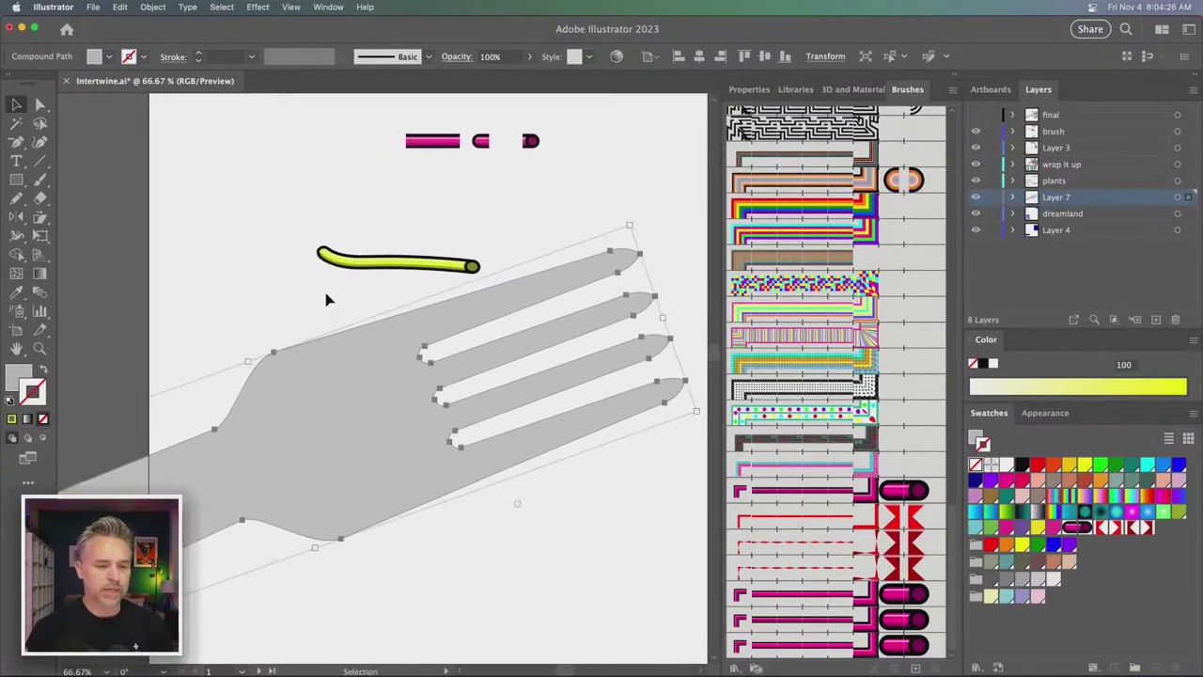
- At 50% zoom, push the fork further down-left and place the yellow stroke above the pink pieces
key(super+minus)
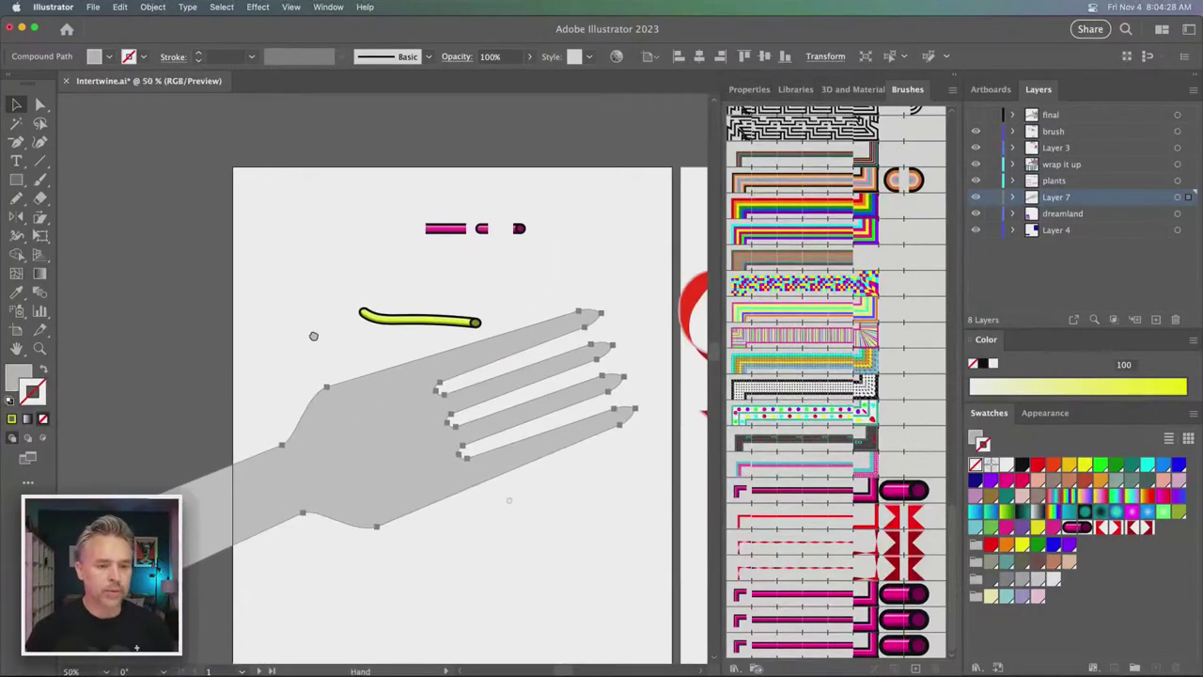
drag(365, 388, 182, 425)
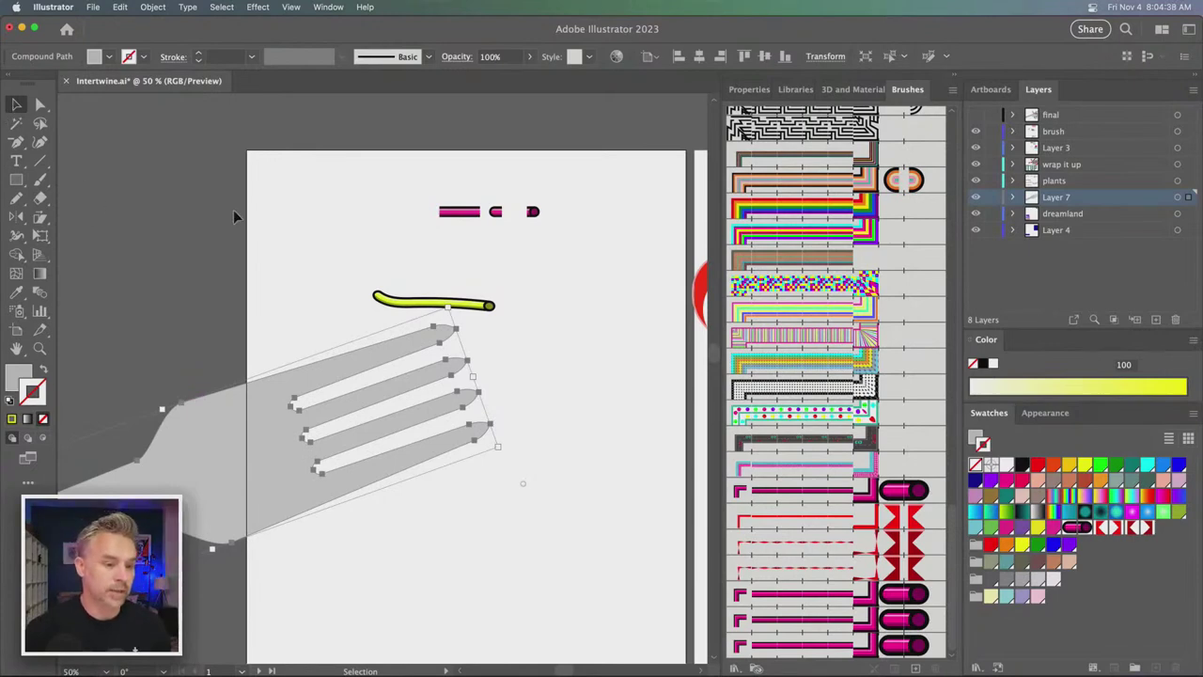
mouse_move(432, 301)
mouse_down()
mouse_move(447, 193)
mouse_move(478, 172)
mouse_up()
- Draw looping yellow tube strokes for the y, u-e and m over the fork, undoing a stray stroke
click(291, 263)
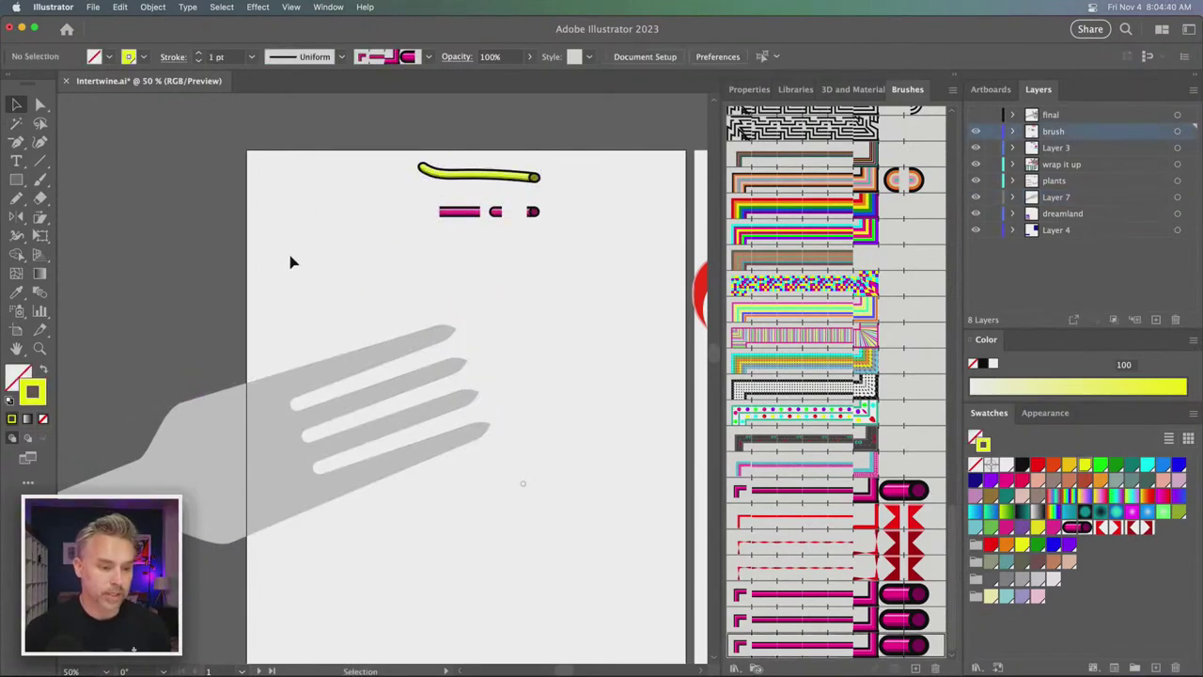
click(438, 169)
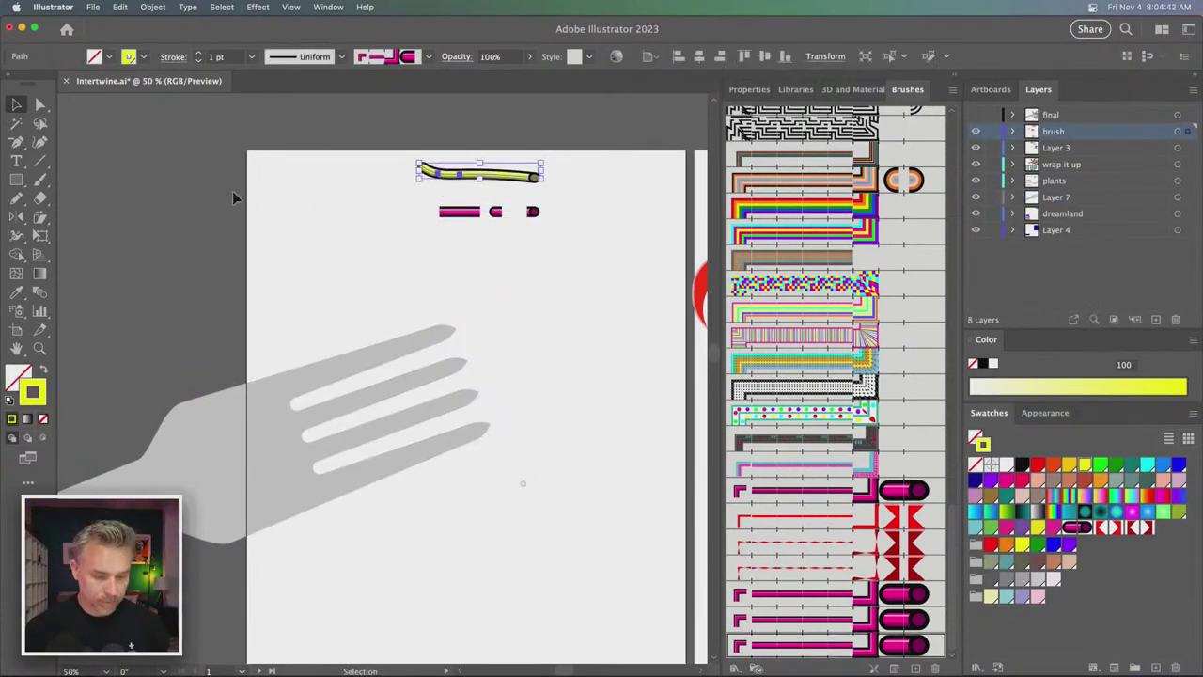
click(263, 216)
key(n)
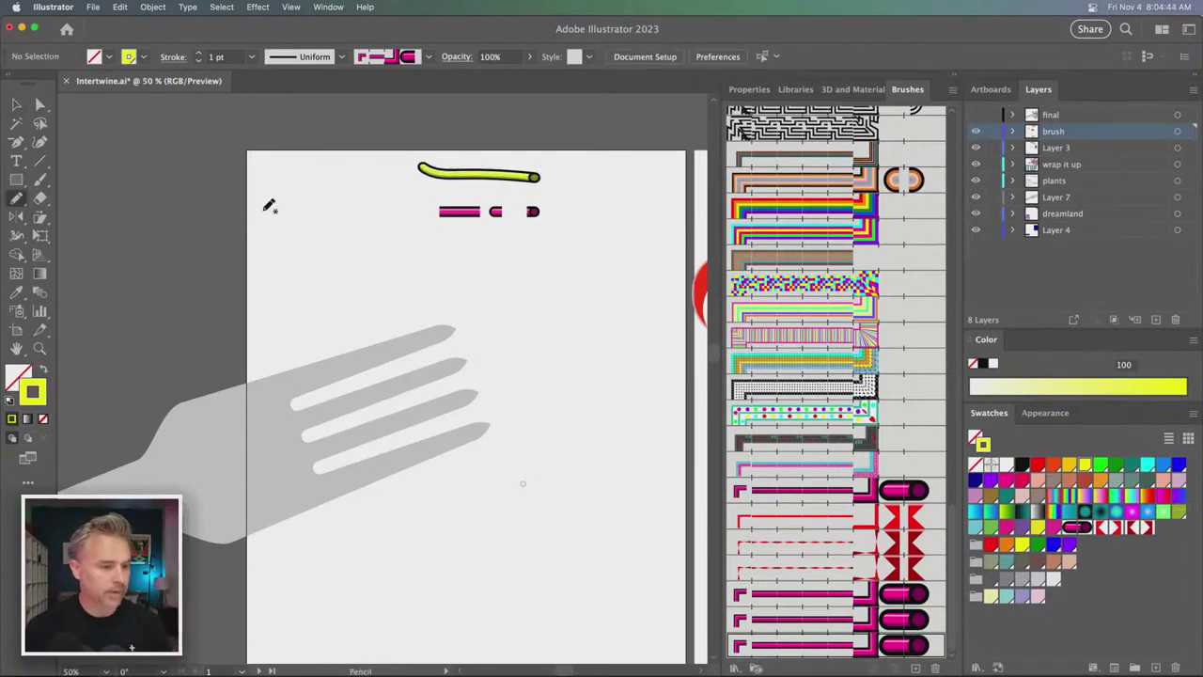
mouse_move(323, 304)
mouse_down()
mouse_move(318, 381)
mouse_move(417, 398)
mouse_move(389, 368)
mouse_move(384, 574)
mouse_move(282, 555)
mouse_move(409, 496)
mouse_up()
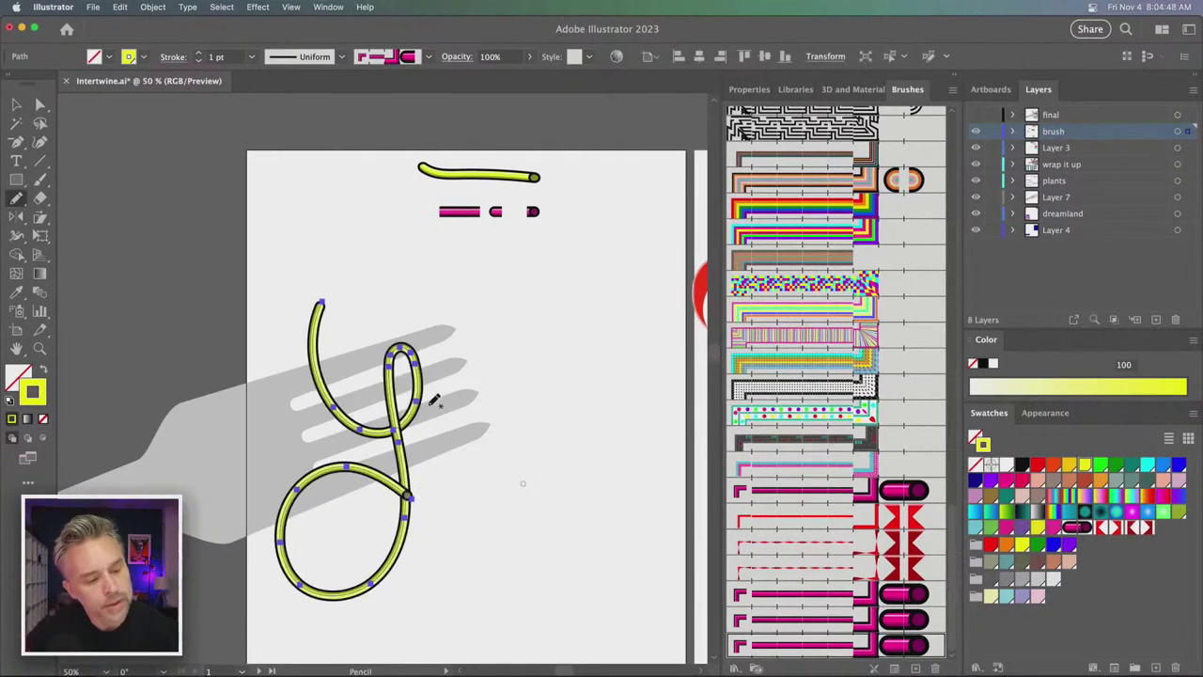
mouse_move(444, 353)
mouse_down()
mouse_move(432, 416)
mouse_move(473, 438)
mouse_up()
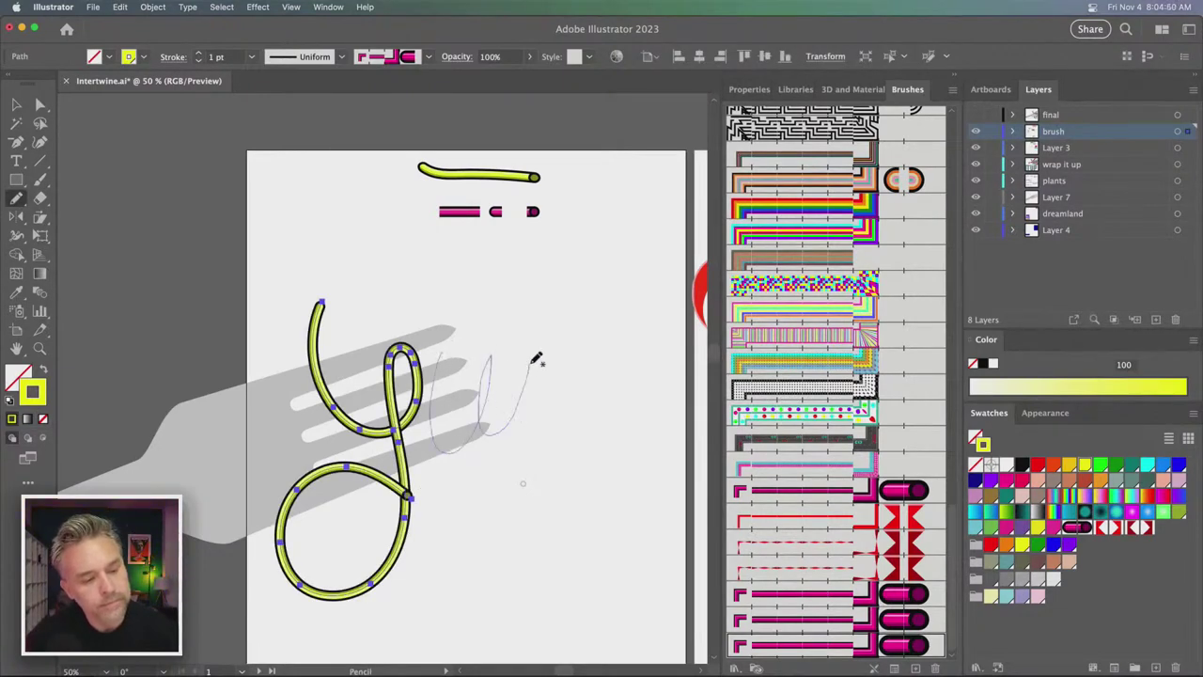
mouse_move(536, 358)
mouse_down()
mouse_move(503, 405)
mouse_move(507, 477)
mouse_up()
key(super+z)
key(super+z)
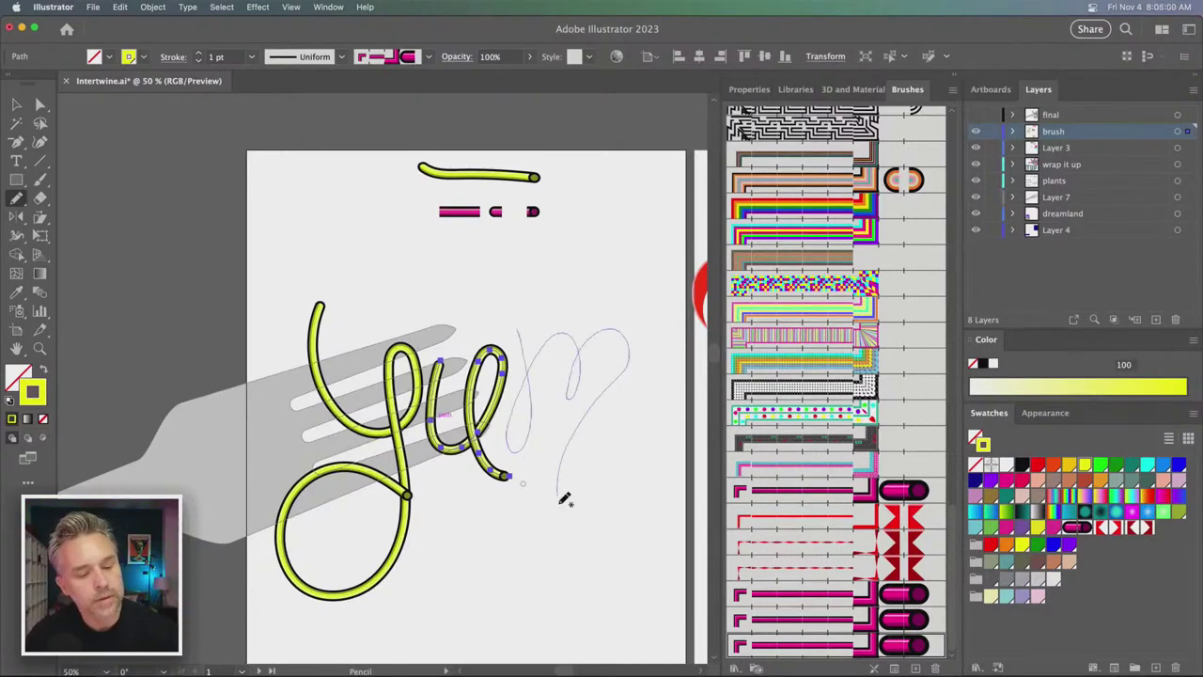
drag(595, 455, 588, 470)
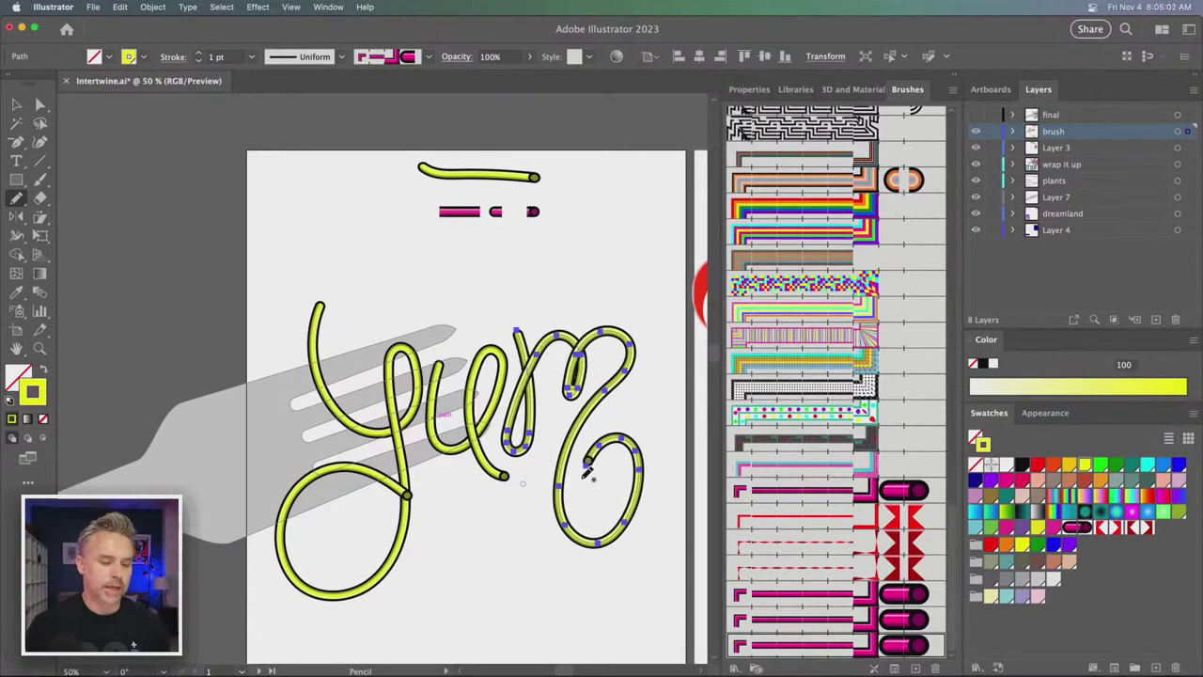
- Zoom in on the lettering and move the m stroke slightly left and down
click(16, 104)
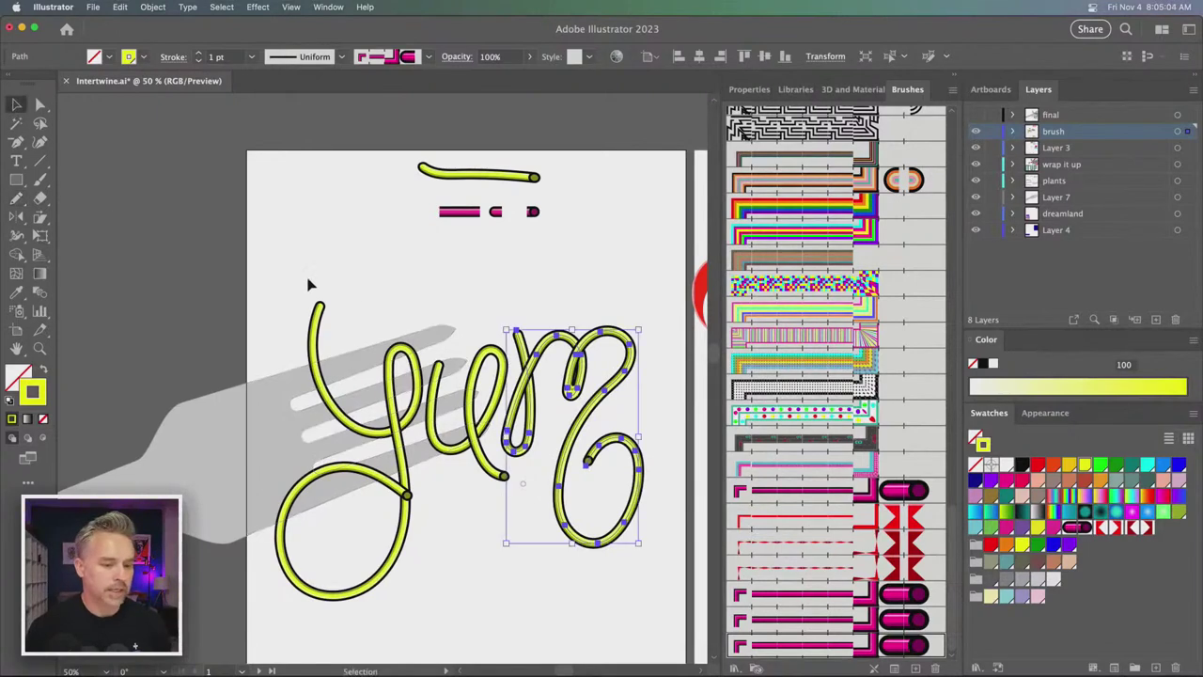
click(296, 282)
key(super+equal)
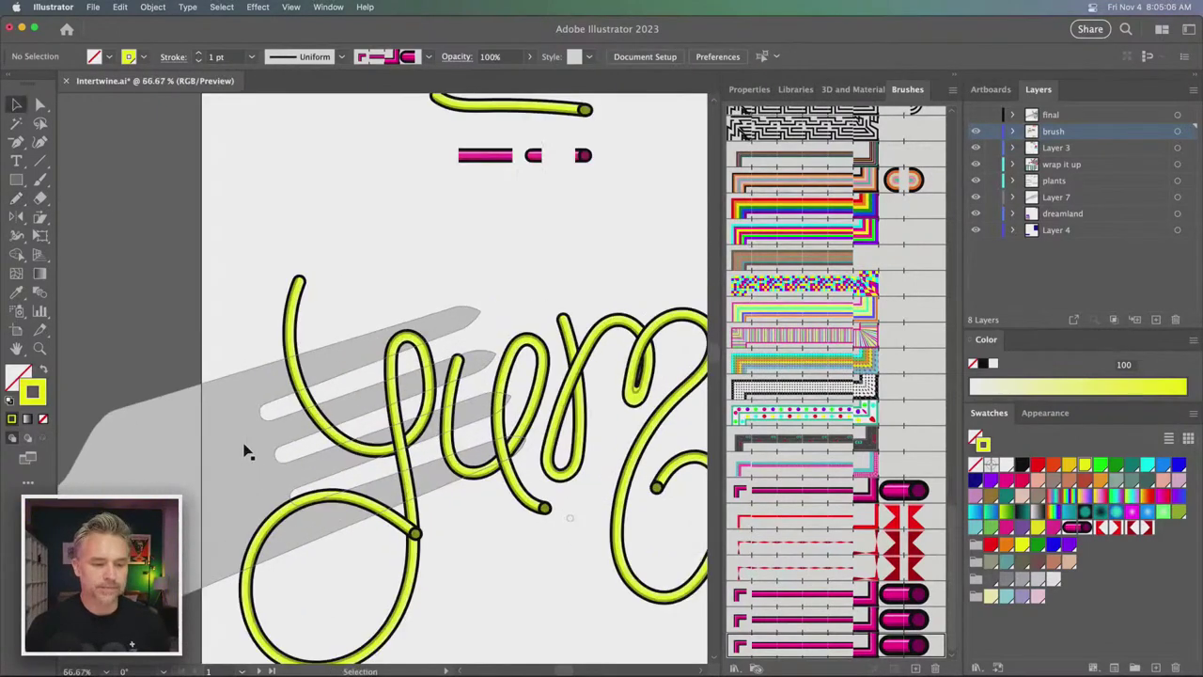
drag(427, 399, 359, 350)
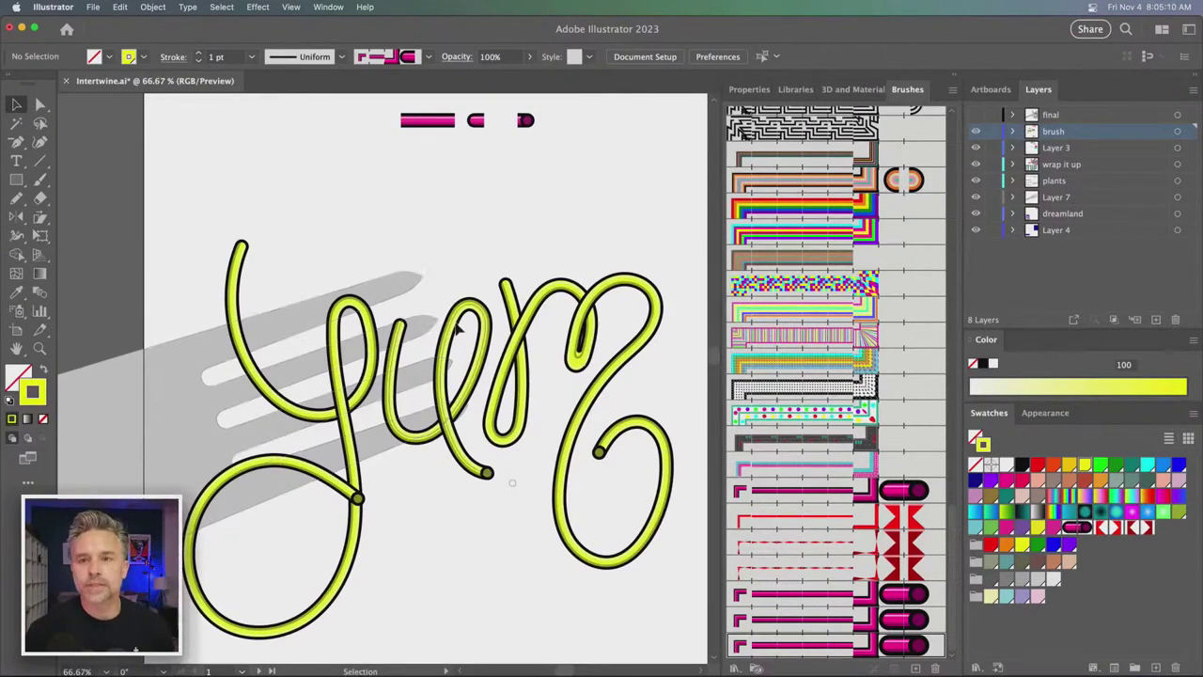
mouse_move(585, 338)
mouse_down()
mouse_move(553, 341)
mouse_move(601, 344)
mouse_up()
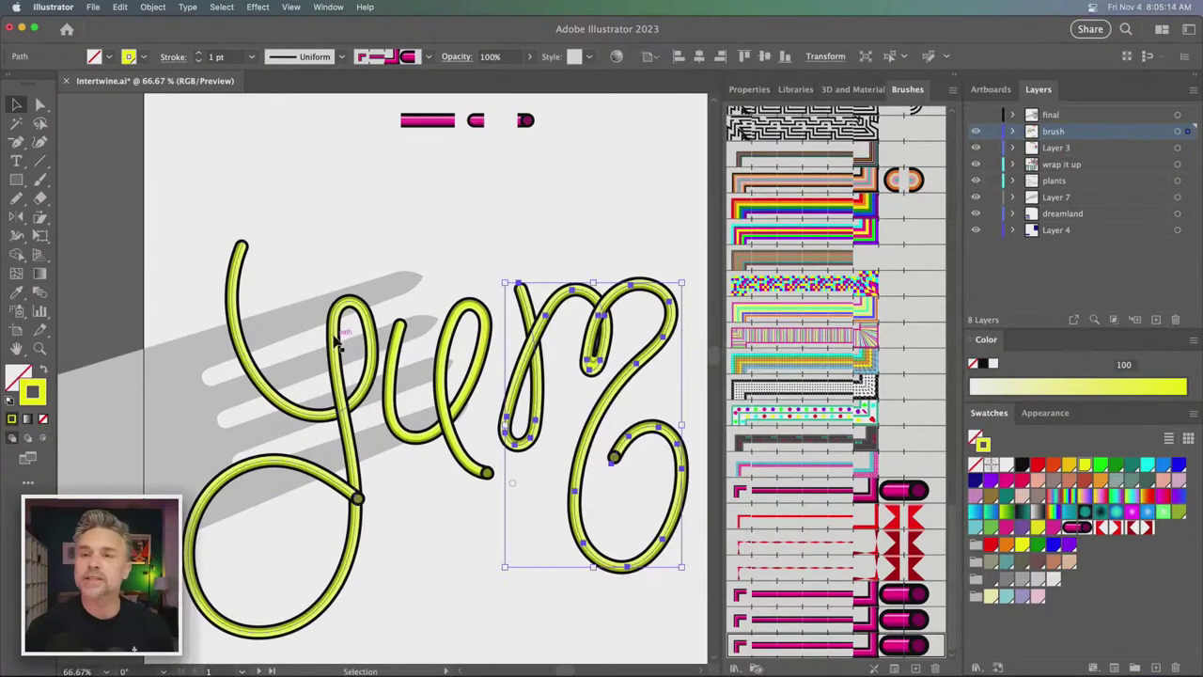
- Nudge the y stroke and shift the ue stroke about 24 px right for even spacing
mouse_move(337, 342)
mouse_down()
mouse_move(349, 338)
mouse_move(327, 351)
mouse_up()
drag(440, 346, 458, 346)
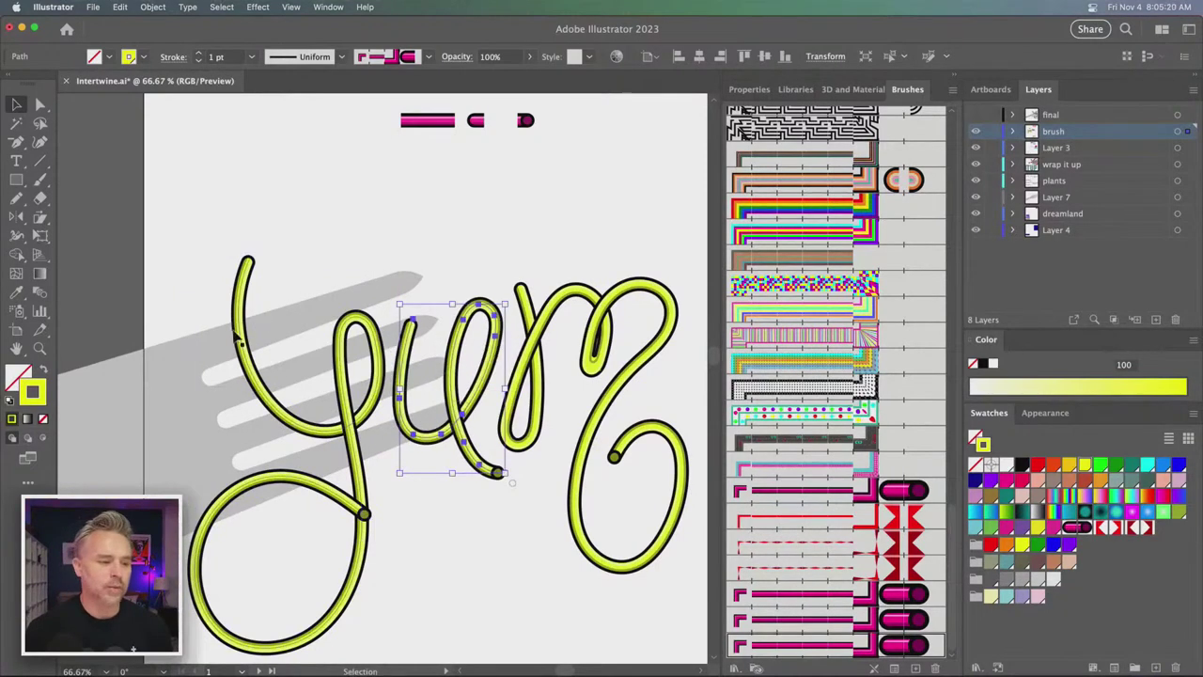
click(240, 331)
drag(240, 331, 239, 329)
drag(340, 266, 241, 340)
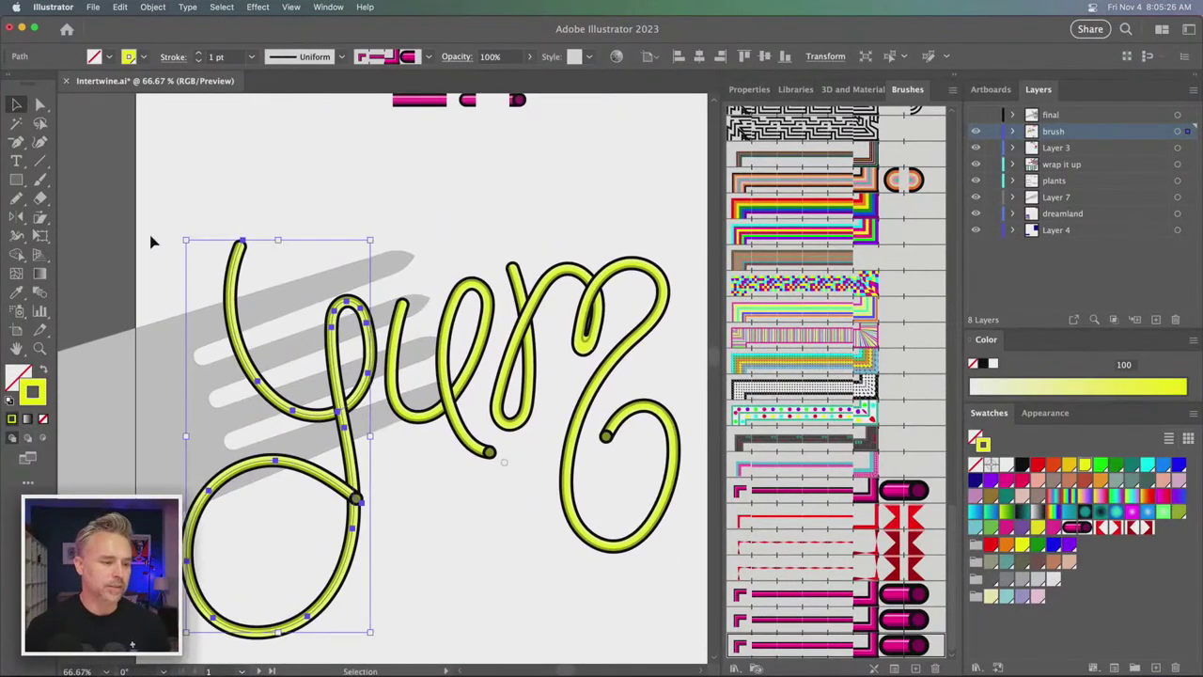
click(121, 355)
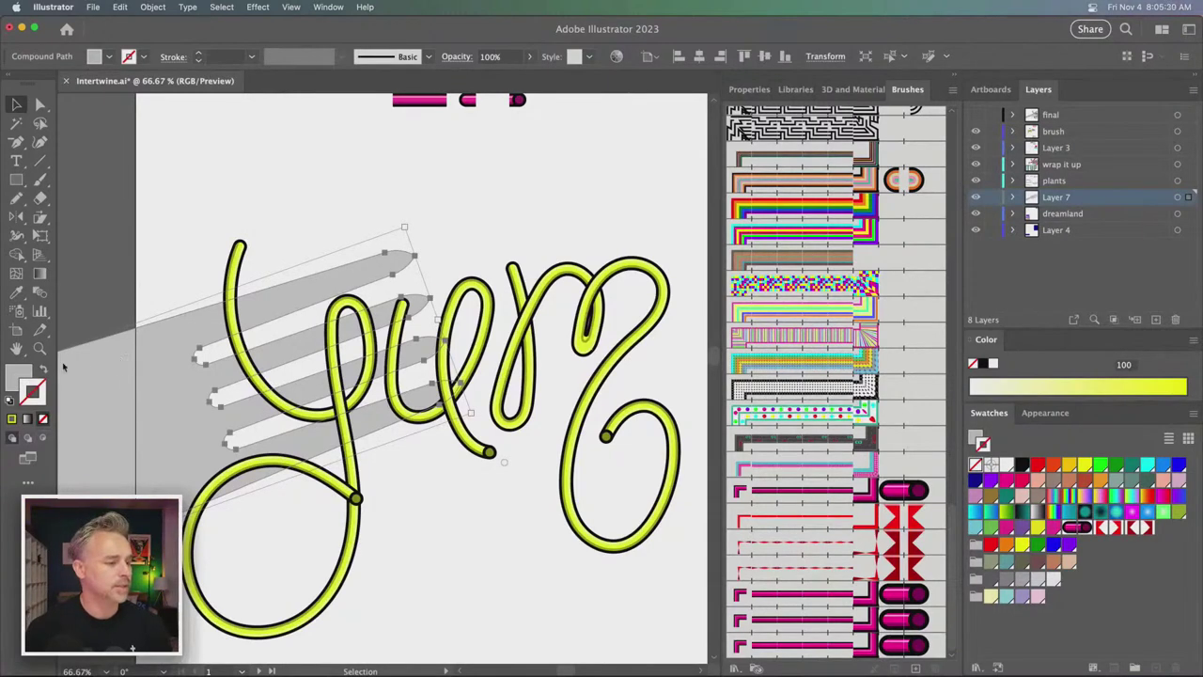
- Give the fork a black outline while restoring its original mid-grey fill with the eyedropper
click(11, 402)
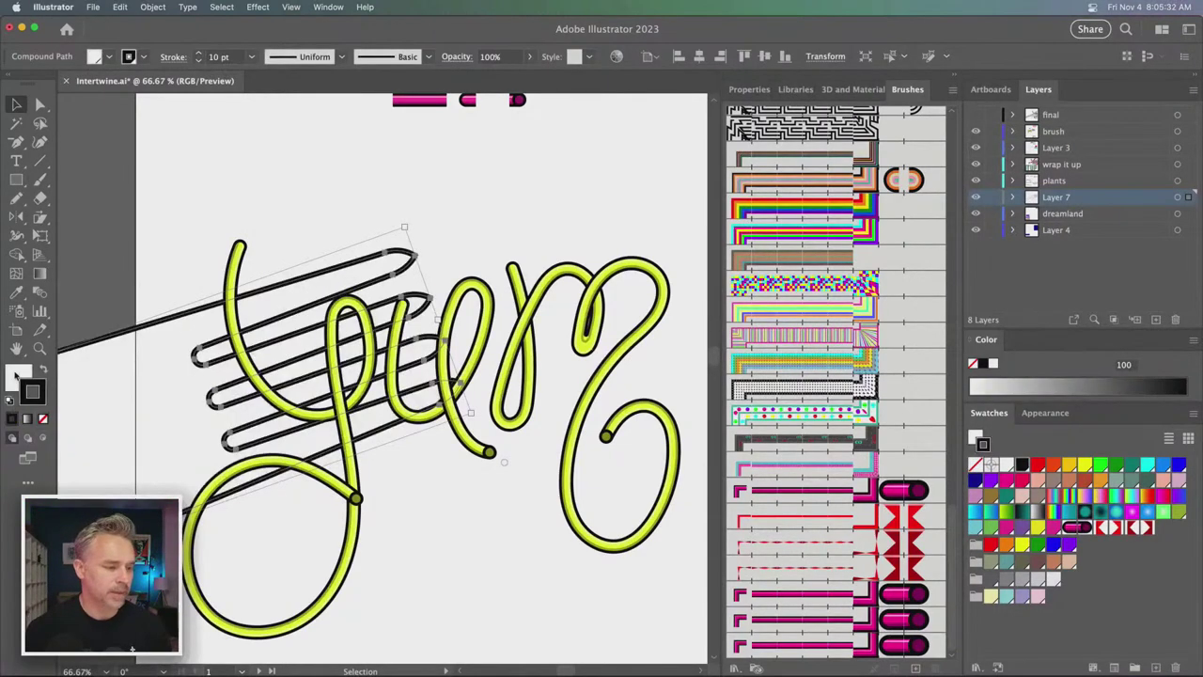
double_click(17, 375)
click(506, 419)
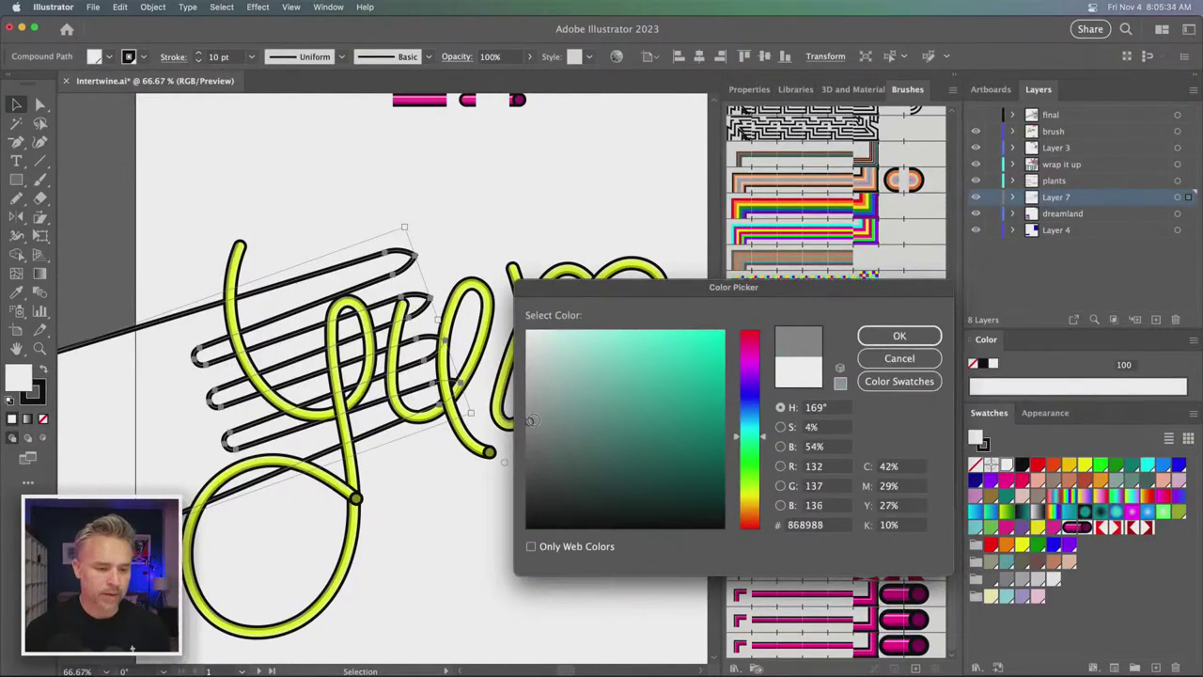
key(Return)
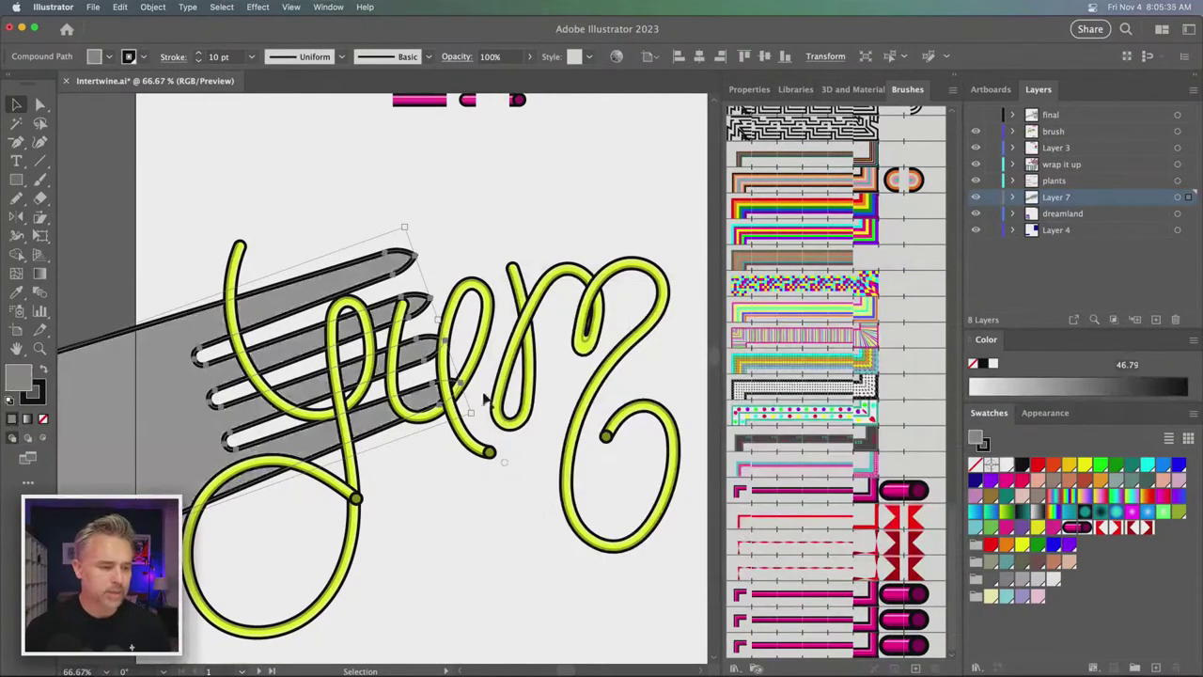
double_click(19, 379)
key(Return)
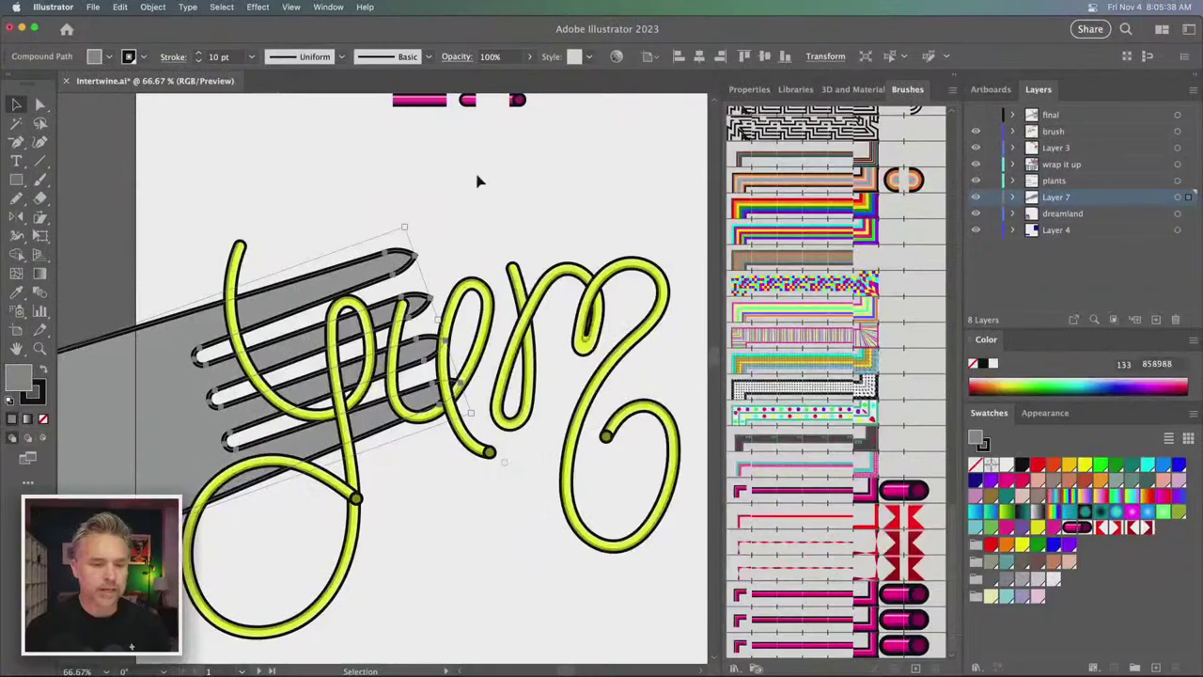
- Zoom out to the whole artboard and target Layer 4 with the Rectangle tool
click(472, 187)
key(super+minus)
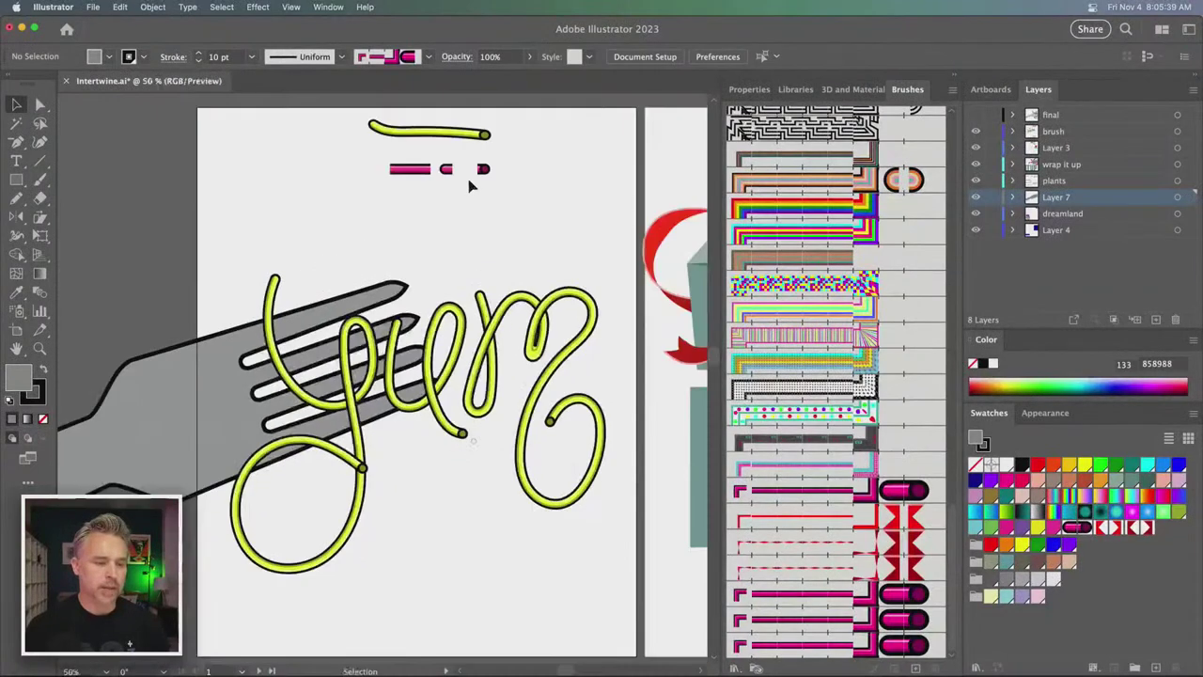
click(19, 181)
click(1063, 233)
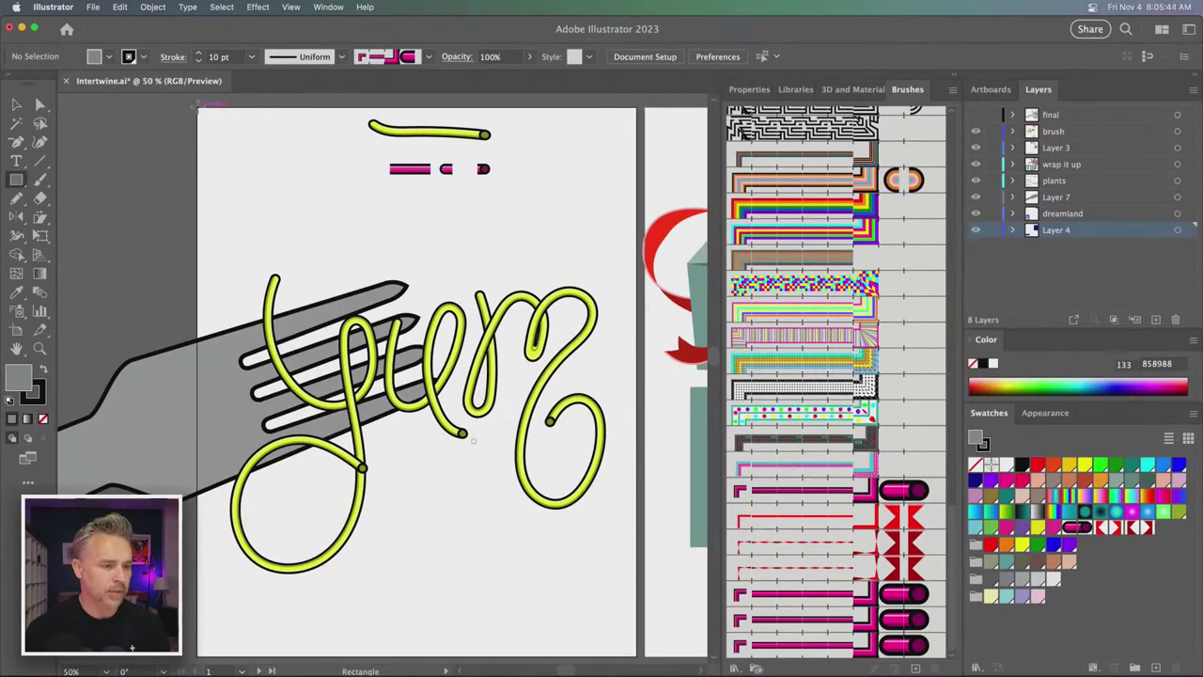
- Draw an artboard-sized rectangle on Layer 4 with no stroke and light blue fill, then lock Layer 4
mouse_move(196, 104)
mouse_down()
mouse_move(601, 551)
mouse_move(637, 657)
mouse_up()
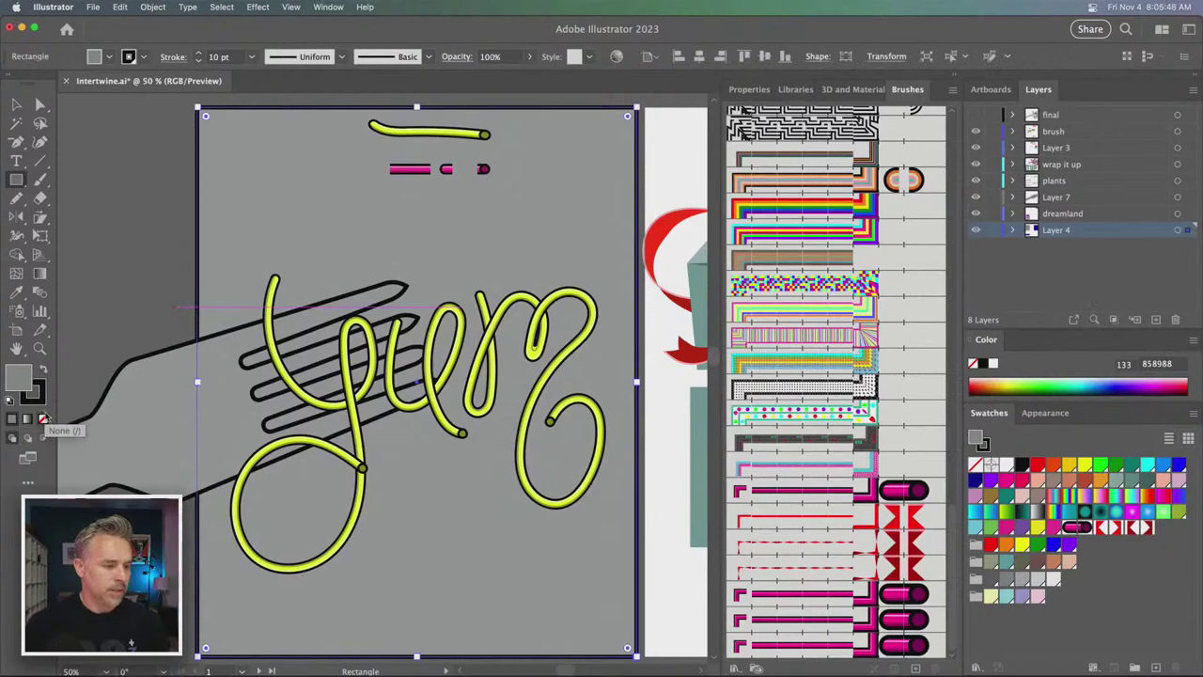
key(x)
click(42, 420)
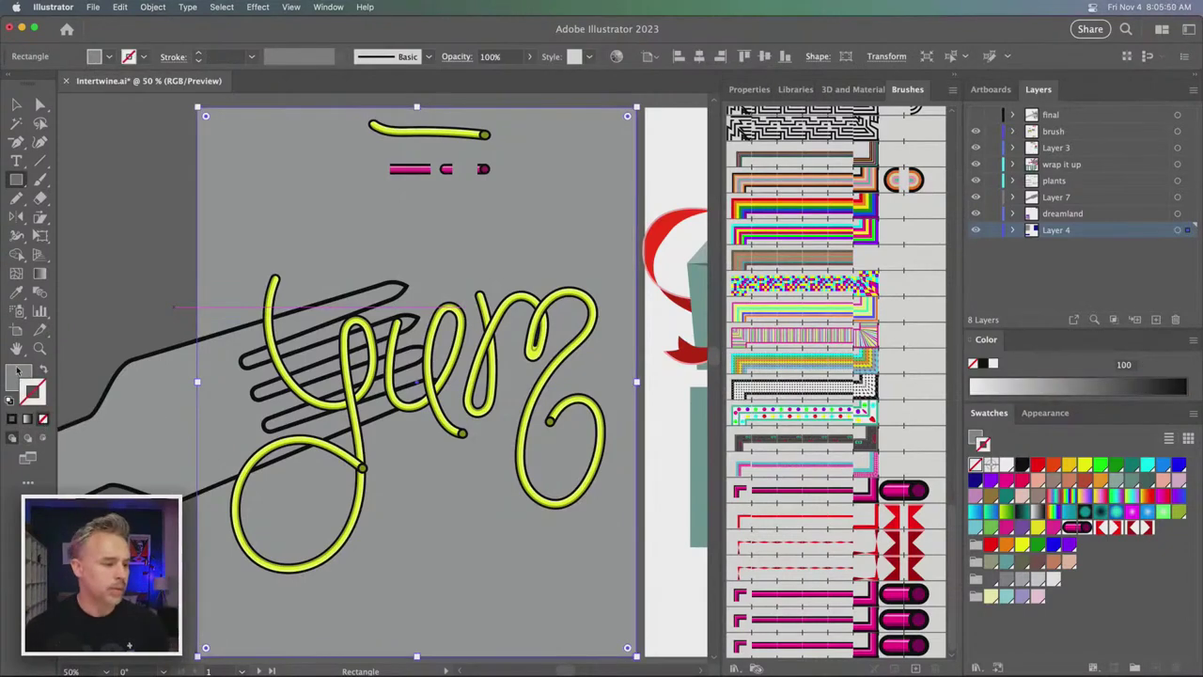
click(17, 376)
click(16, 106)
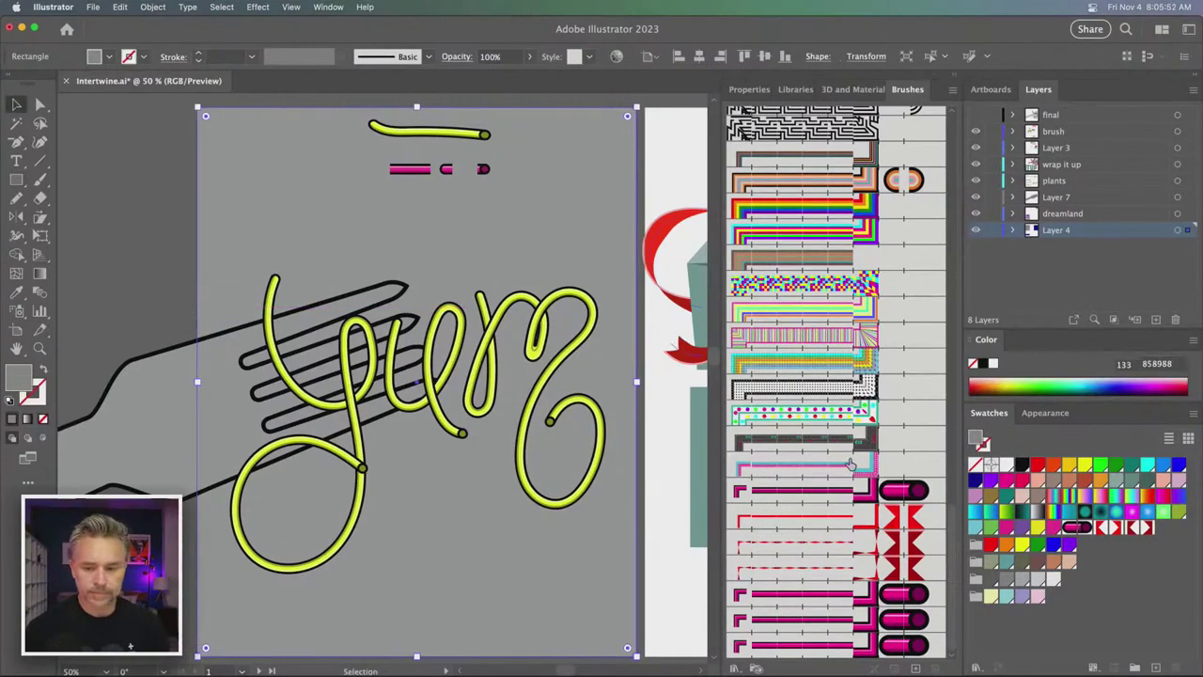
click(975, 528)
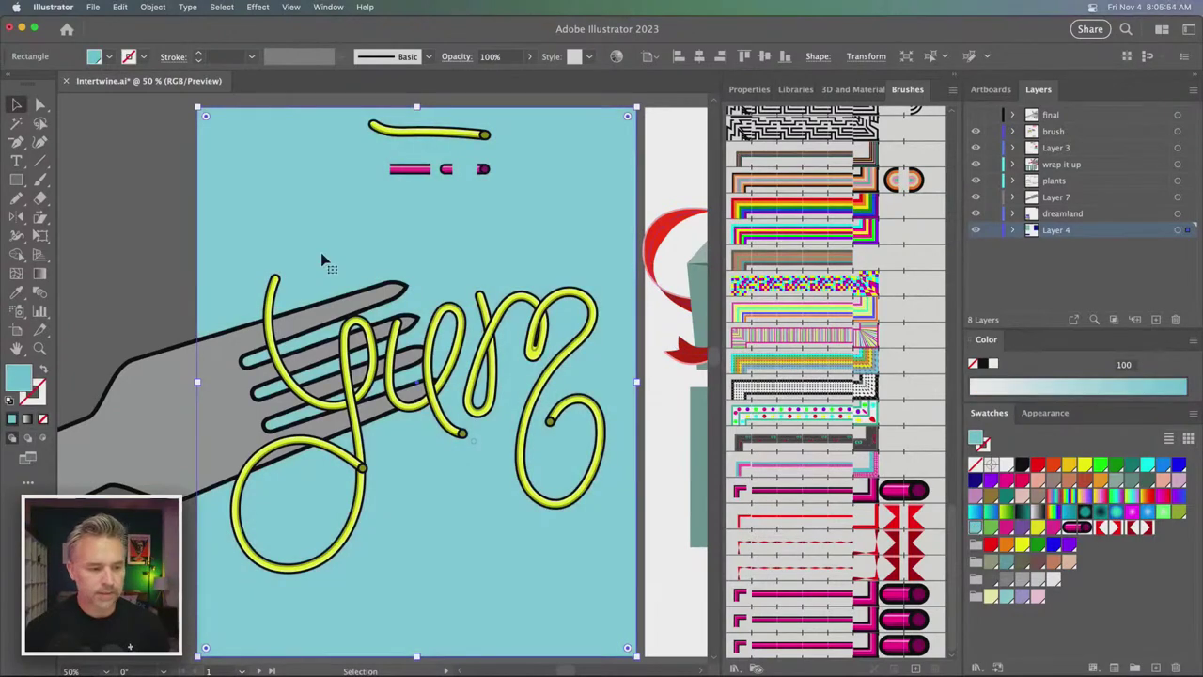
click(993, 230)
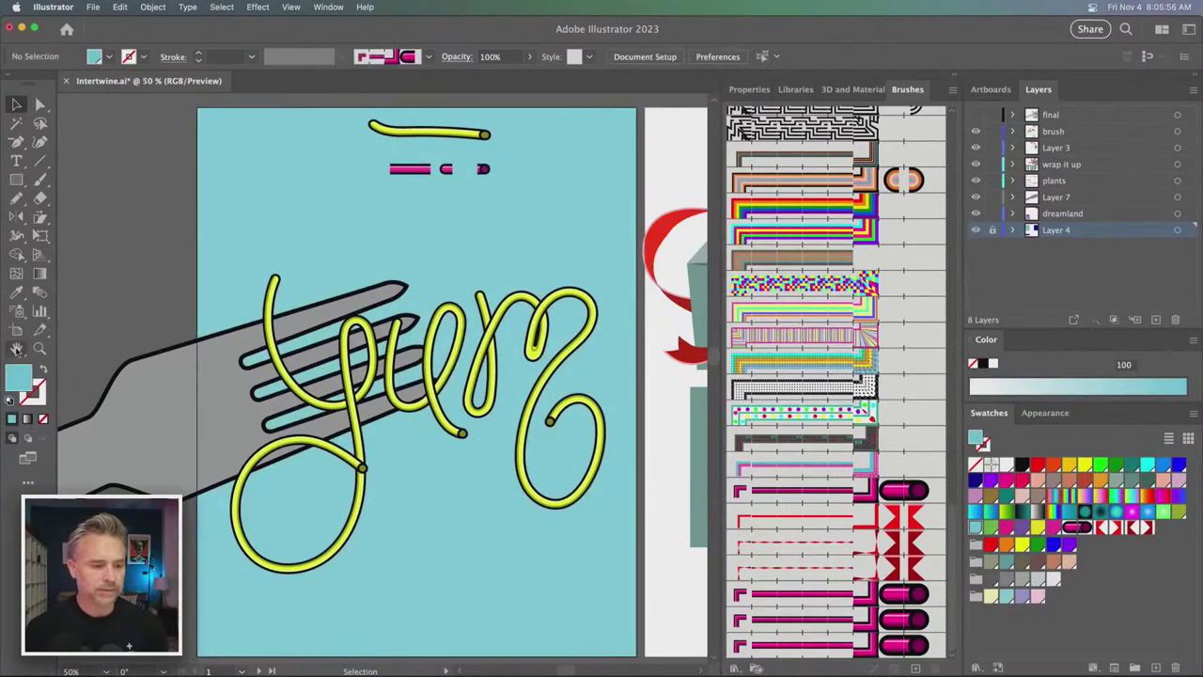
click(235, 395)
- Lighten the fork's fill in two passes to pale mint #e1f9f2
double_click(24, 378)
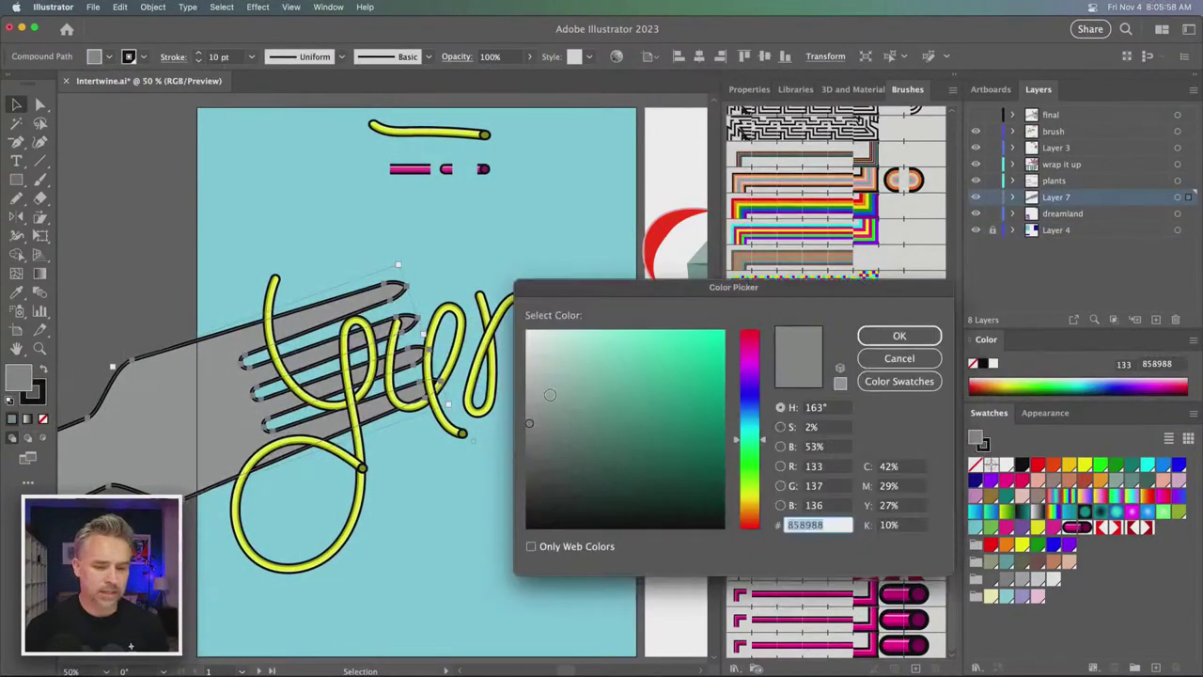
drag(550, 395, 547, 356)
key(Return)
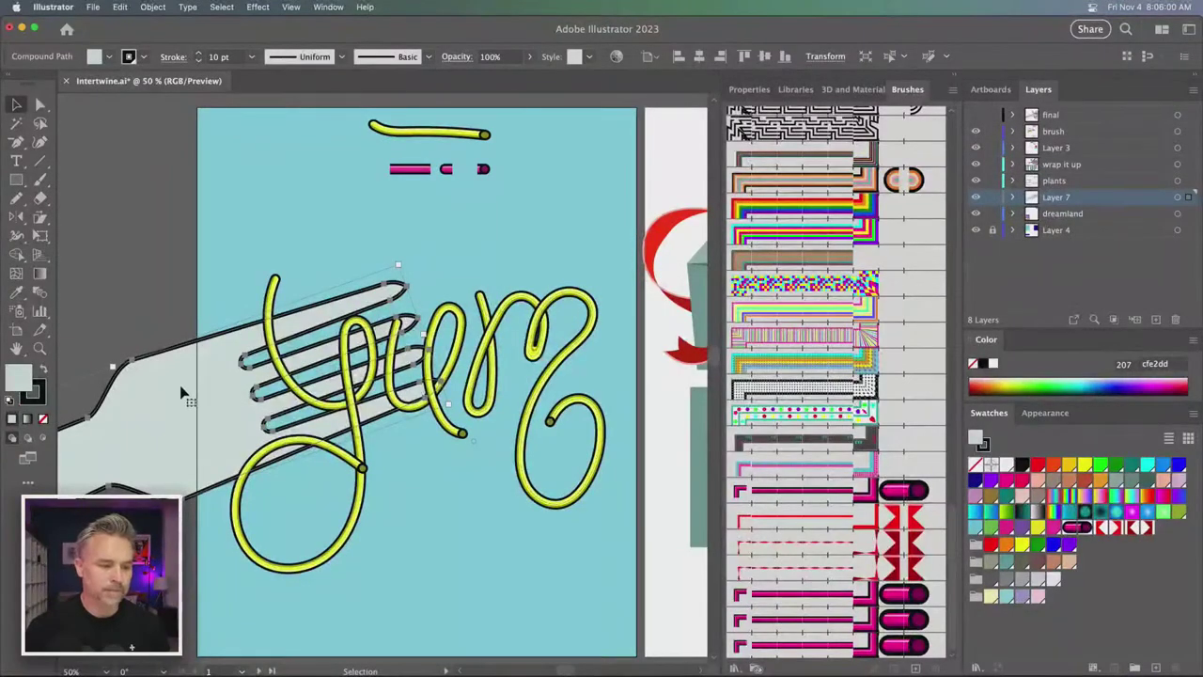
double_click(20, 375)
drag(560, 355, 546, 333)
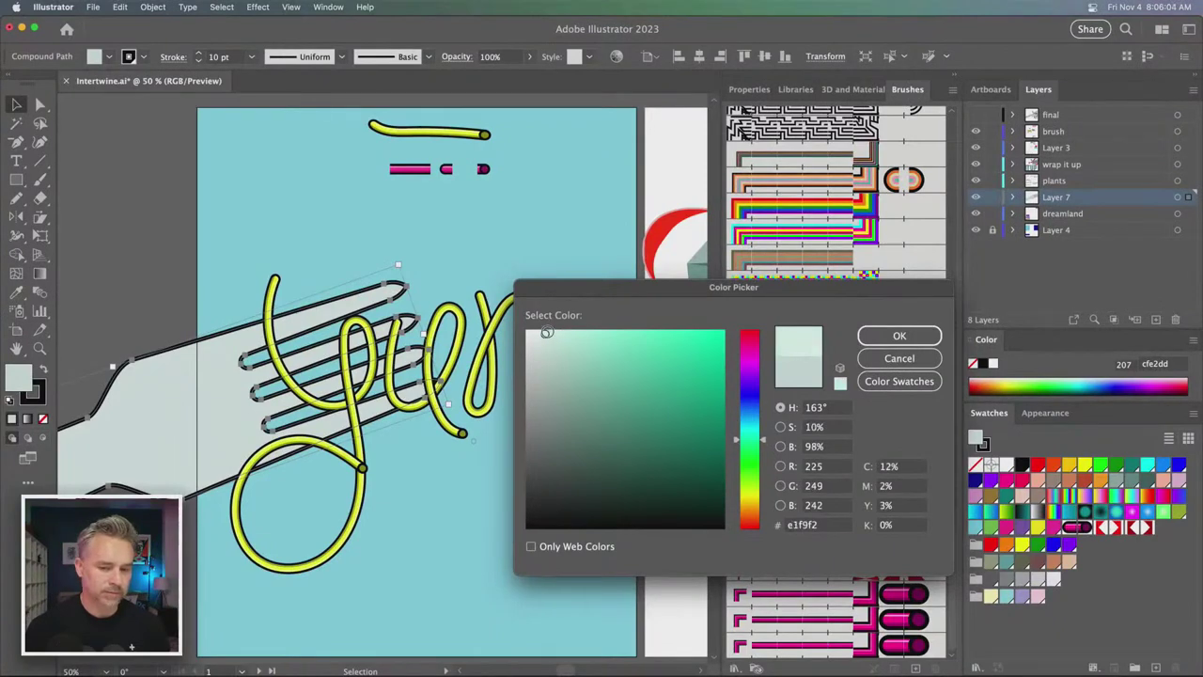
key(Return)
click(184, 258)
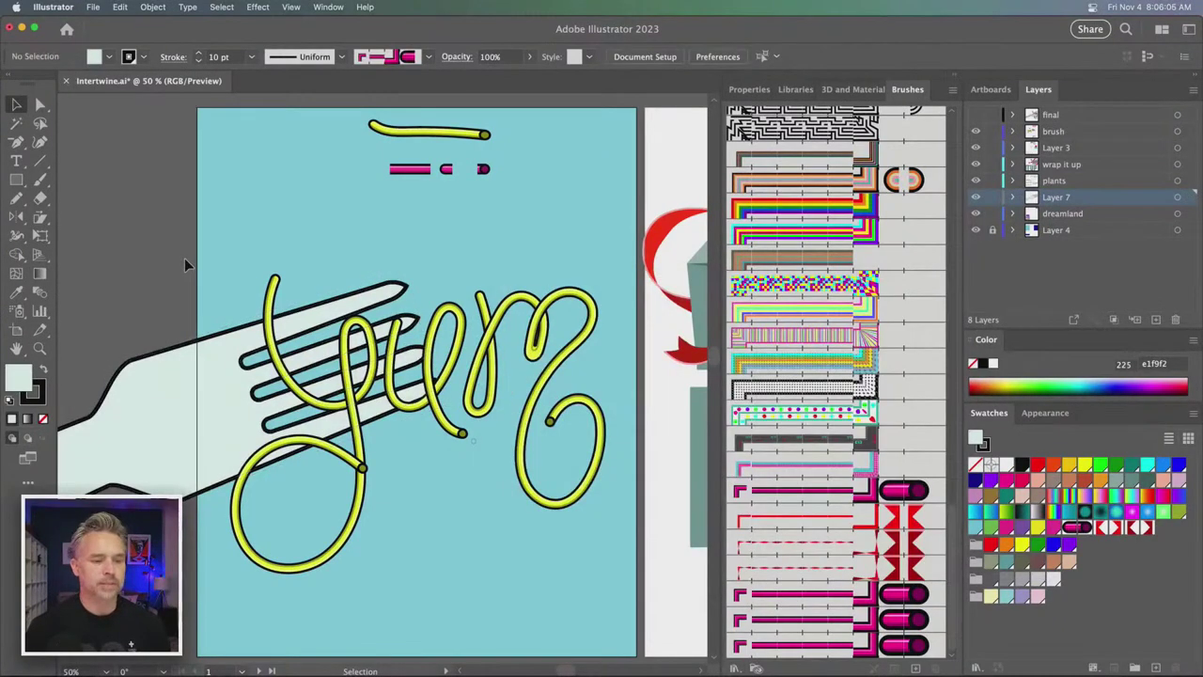
- Reduce the fork's outline weight to 6 pt
scroll(184, 257, left, 5)
click(282, 438)
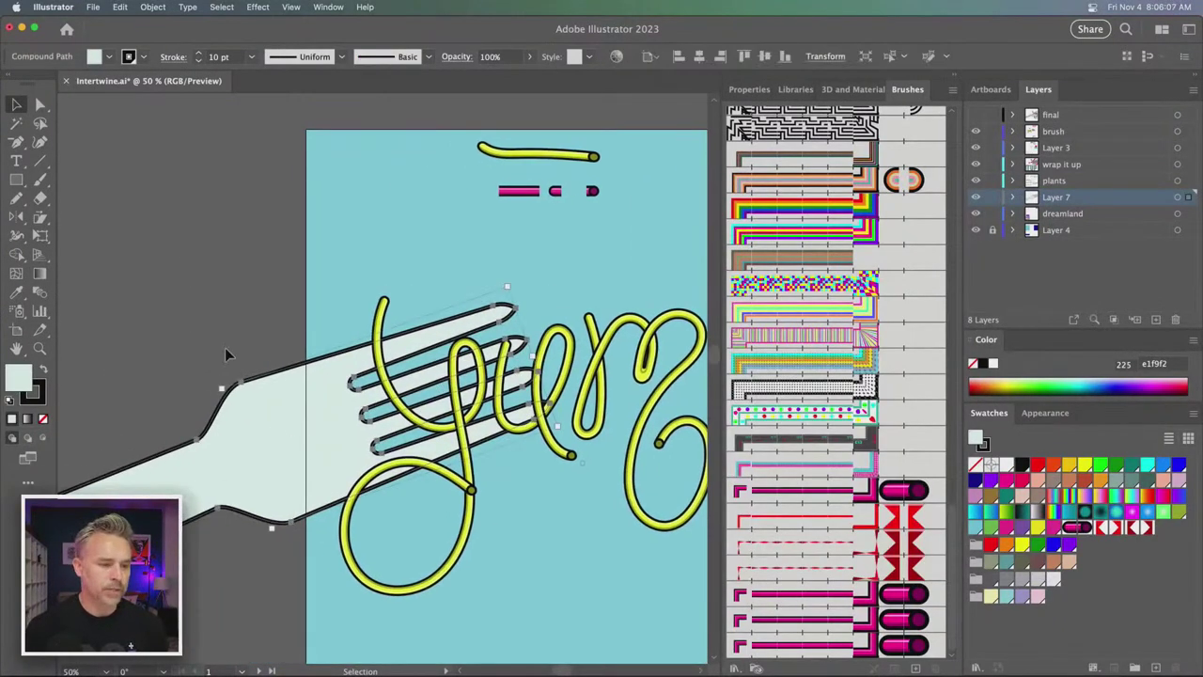
click(198, 60)
click(198, 60)
click(199, 60)
click(198, 60)
click(457, 255)
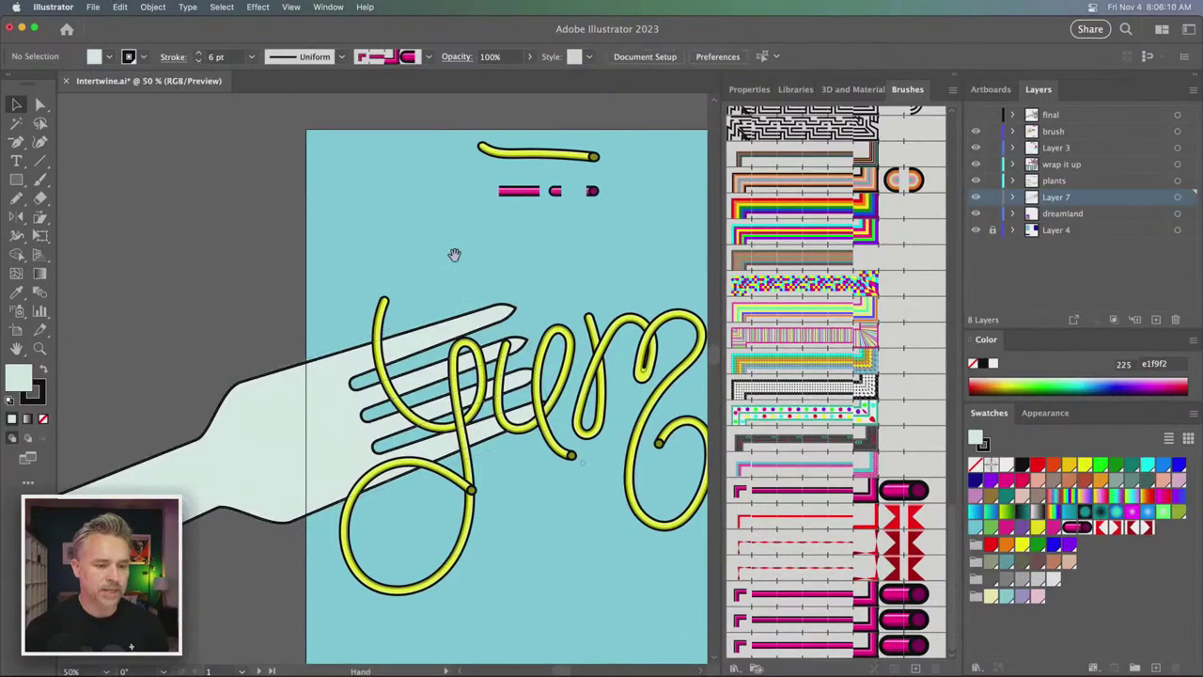
mouse_move(456, 255)
mouse_down()
mouse_move(369, 245)
mouse_move(397, 255)
mouse_up()
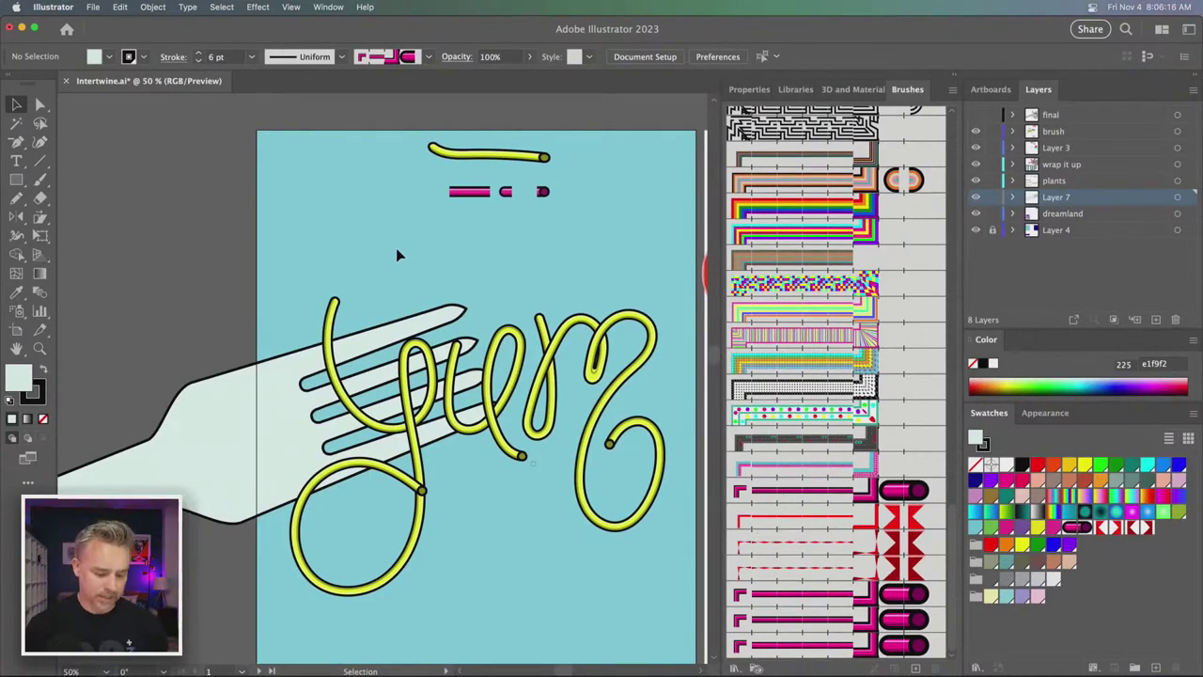
scroll(396, 247, up, 1)
- Pull the yellow y stroke's top anchor upward and curve its handle over
click(44, 104)
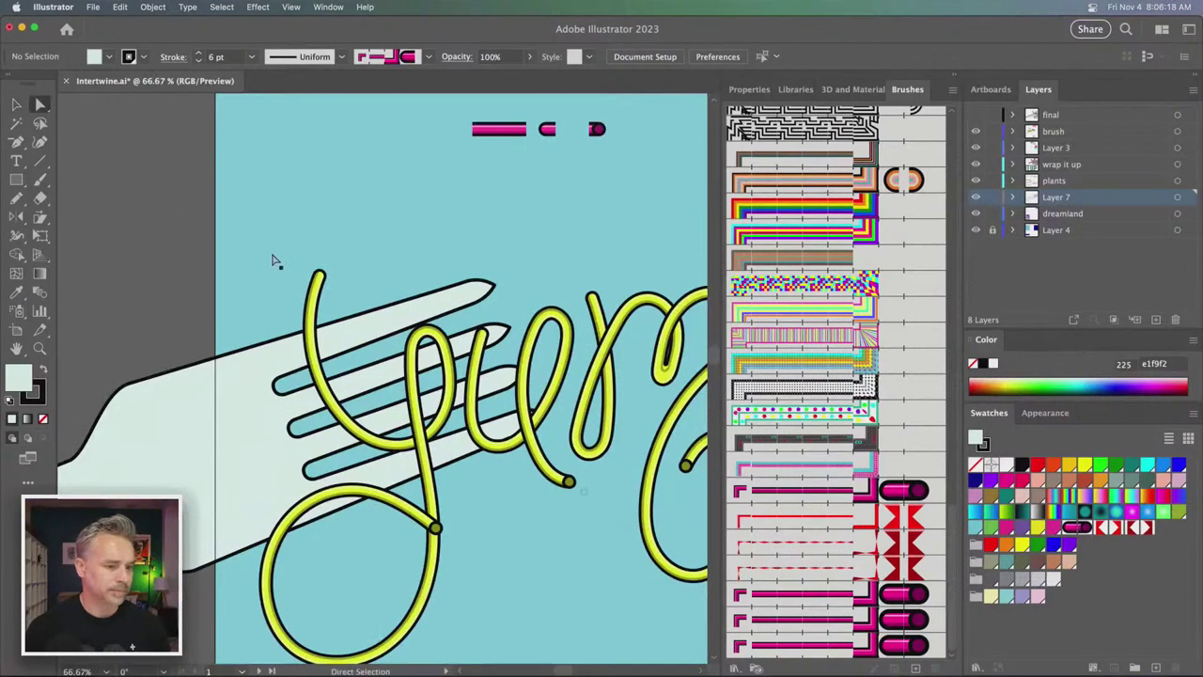
drag(316, 265, 308, 171)
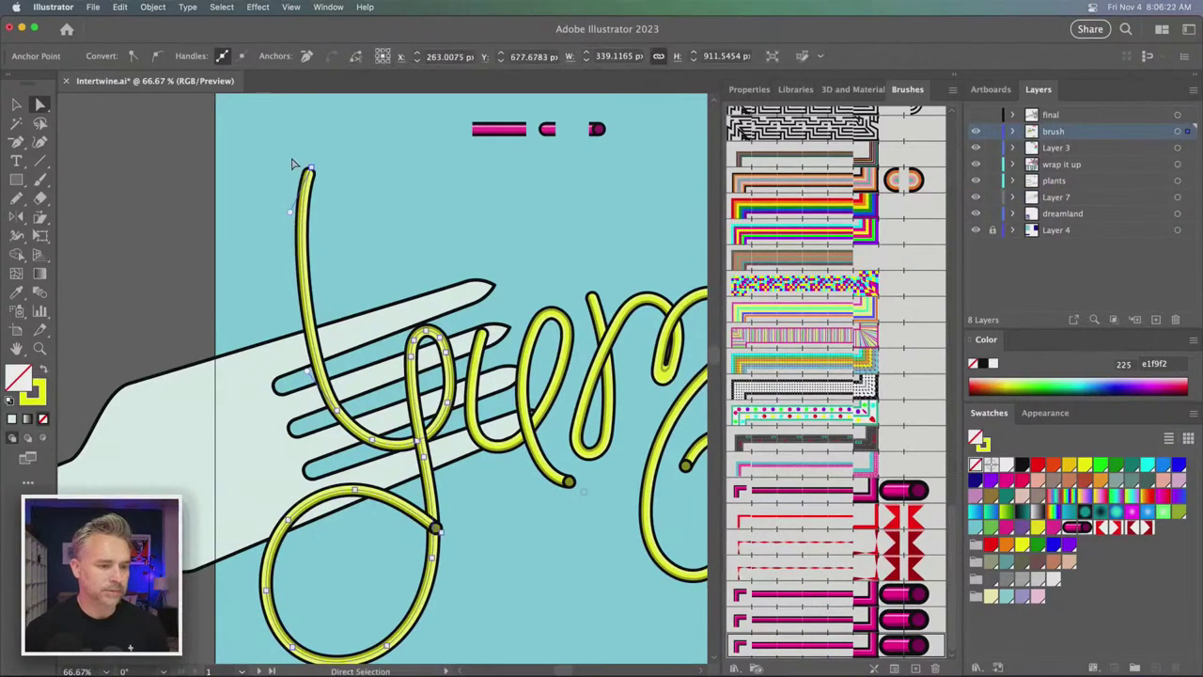
drag(292, 215, 402, 241)
- Extend the yarn's top end into a leftward curl and its lower end down-right
key(n)
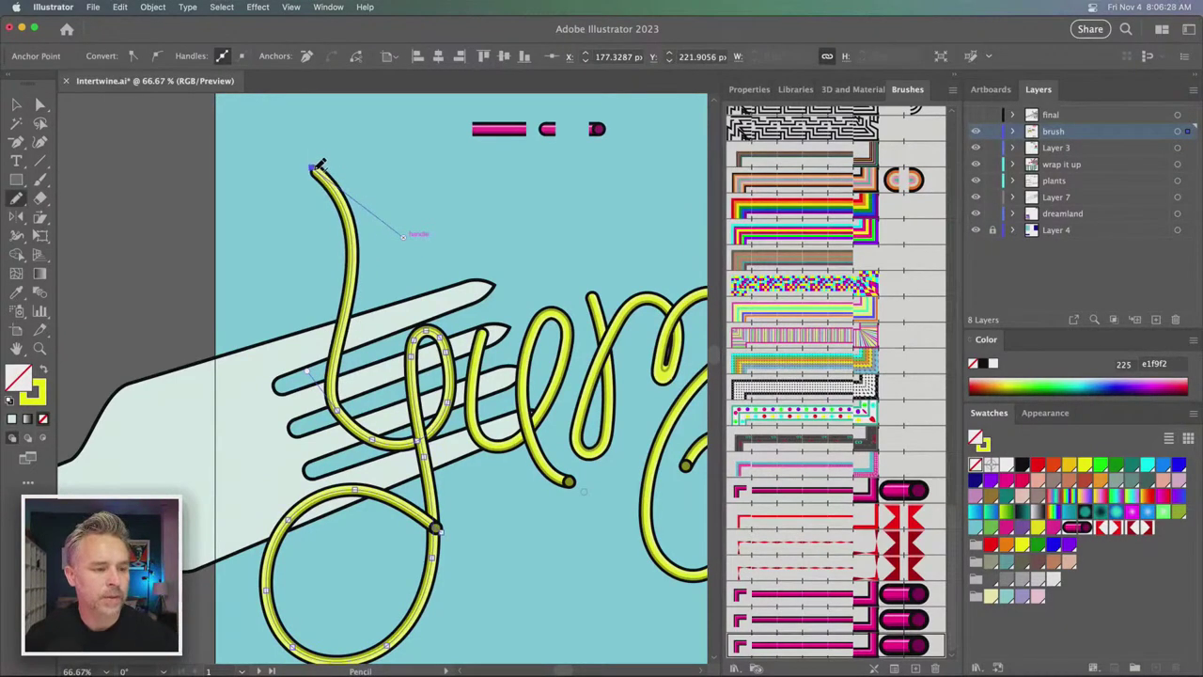
mouse_move(311, 169)
mouse_down()
mouse_move(218, 262)
mouse_move(232, 242)
mouse_move(189, 164)
mouse_up()
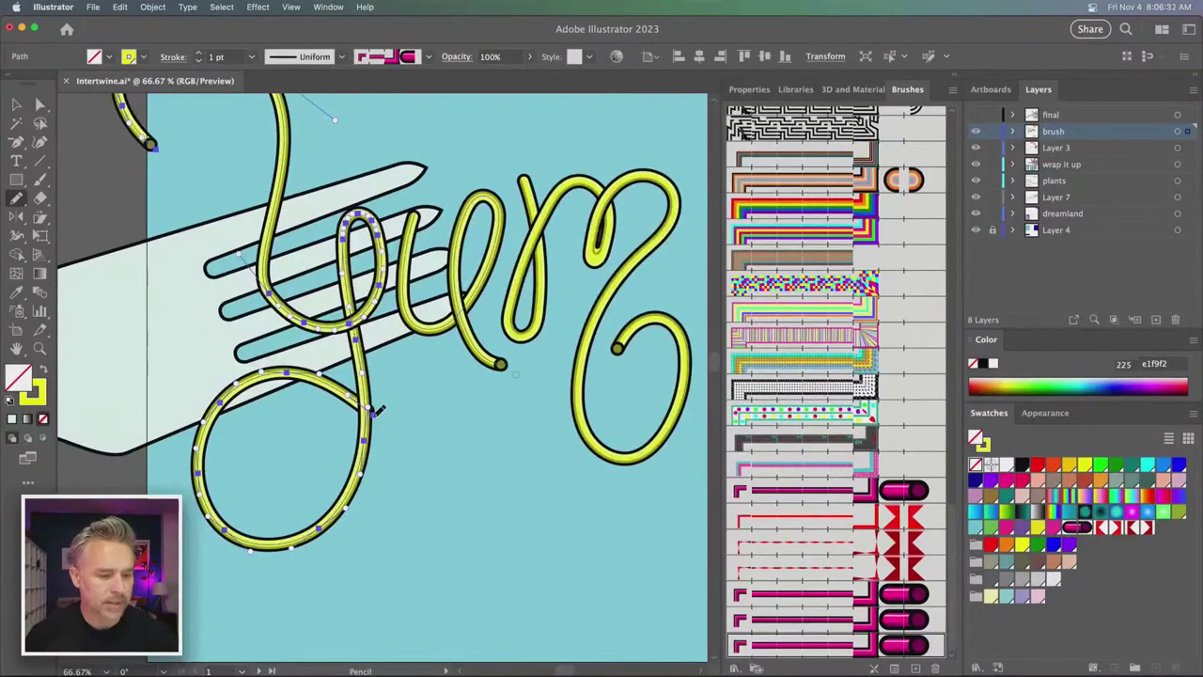
drag(374, 412, 490, 564)
scroll(488, 480, up, 3)
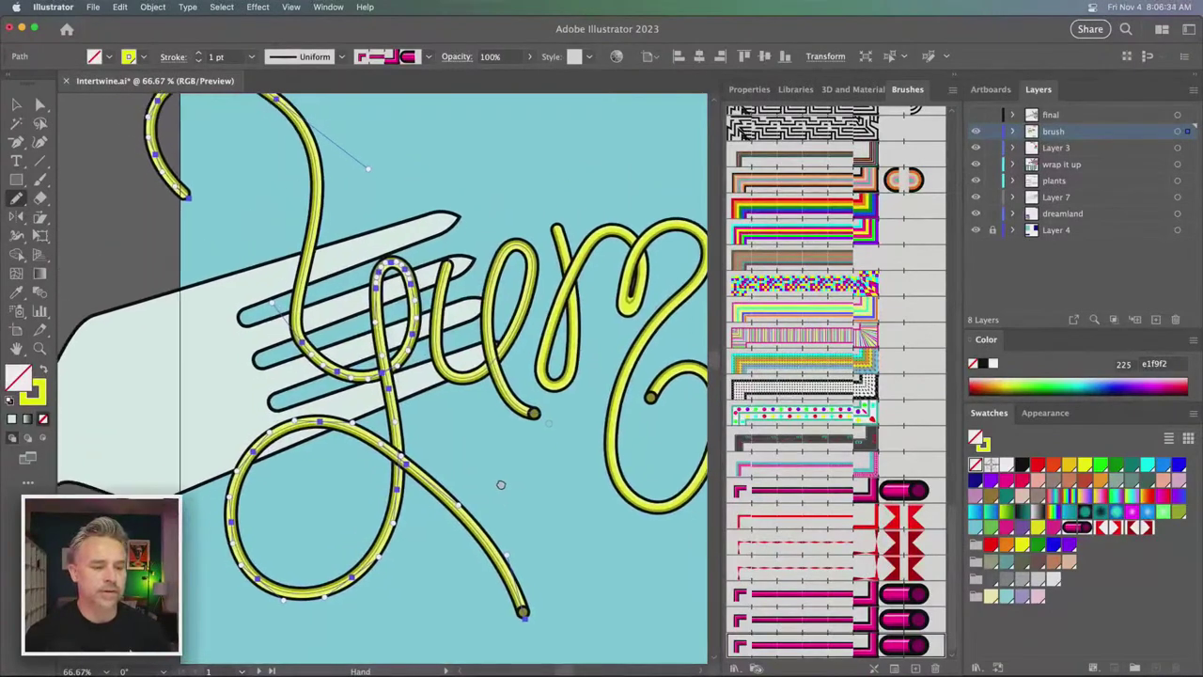
scroll(473, 485, down, 3)
scroll(461, 398, up, 4)
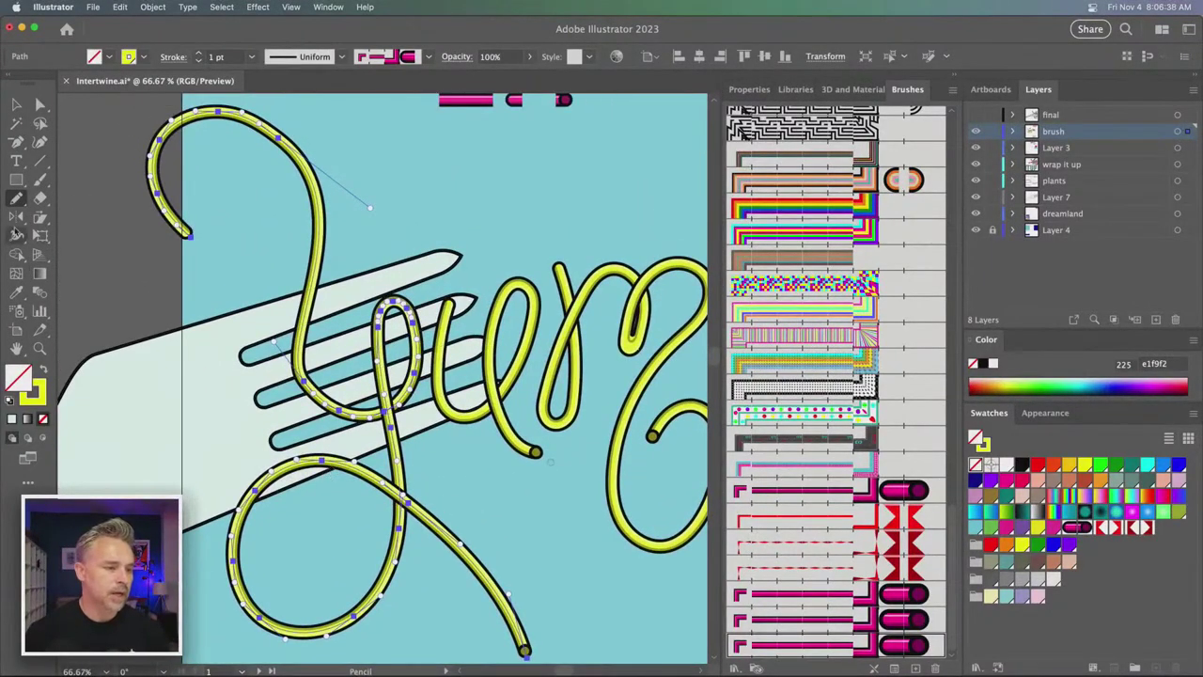
- Delete the stray hooked end segment from the yarn path
click(41, 105)
click(186, 236)
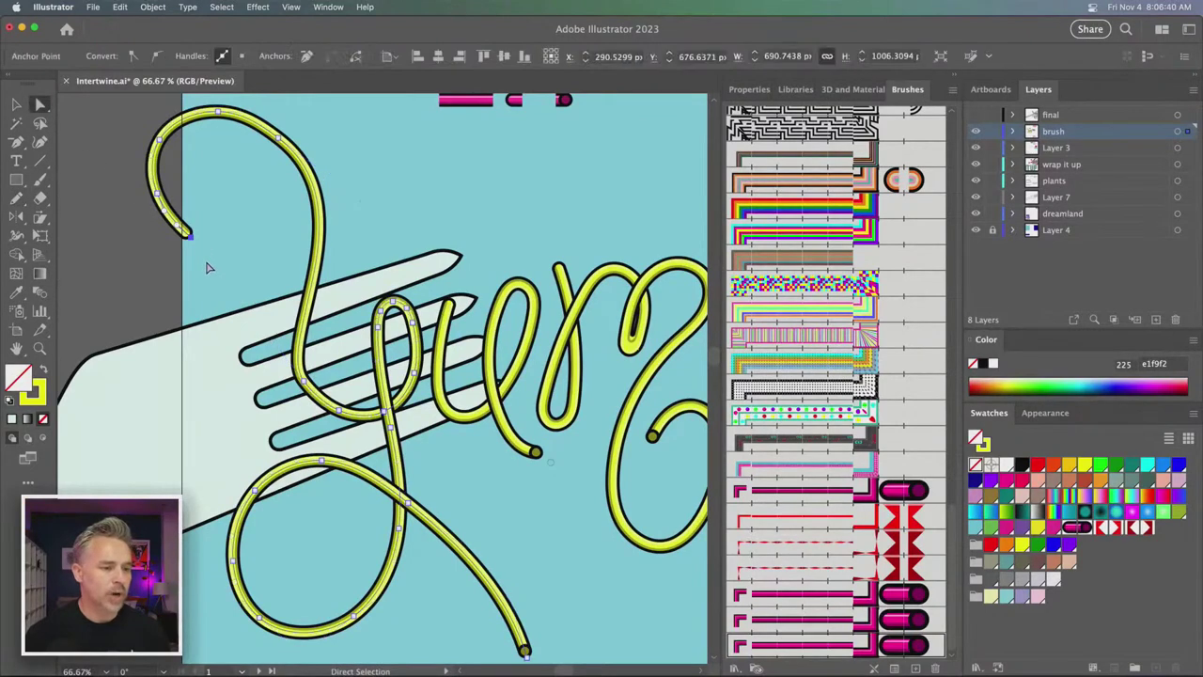
key(Delete)
click(16, 105)
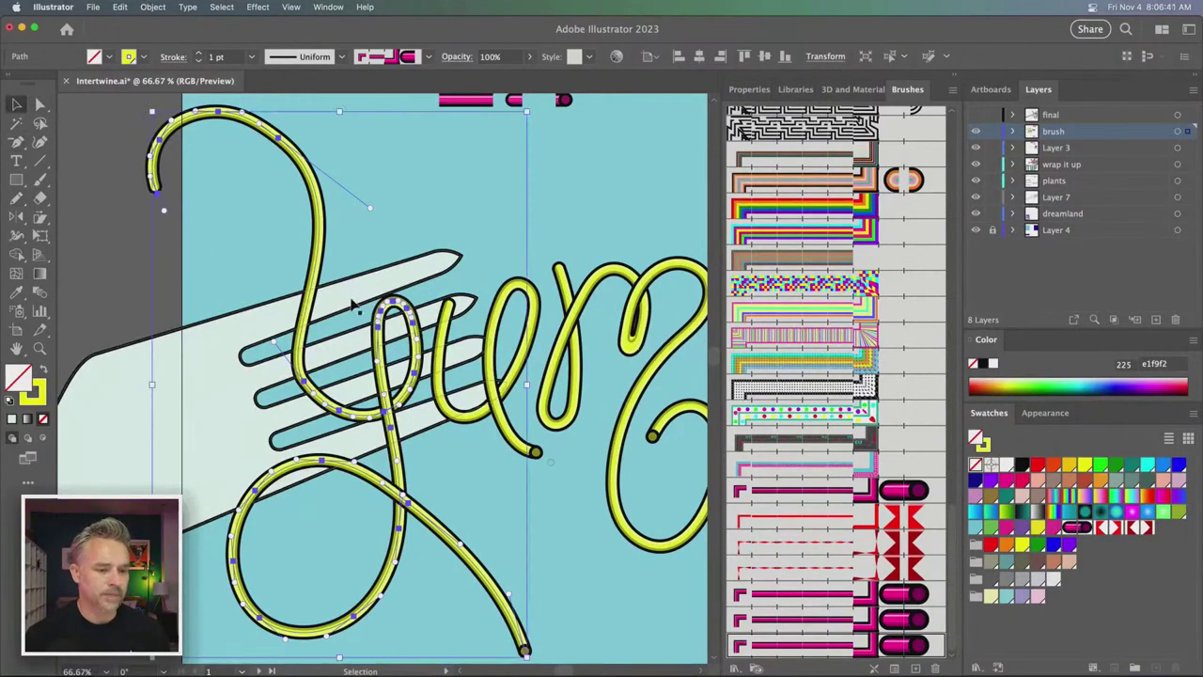
click(268, 246)
drag(266, 252, 236, 243)
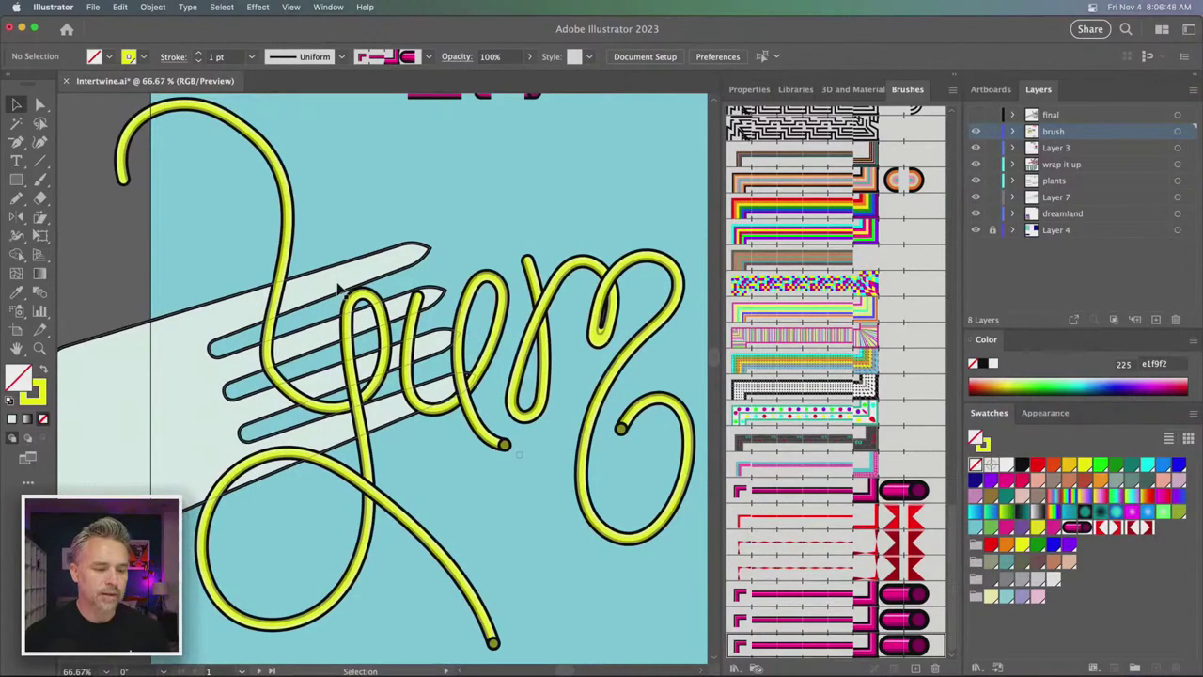
- Change Layer 7, holding the hand, from Gray to the Light Blue layer colour
click(223, 336)
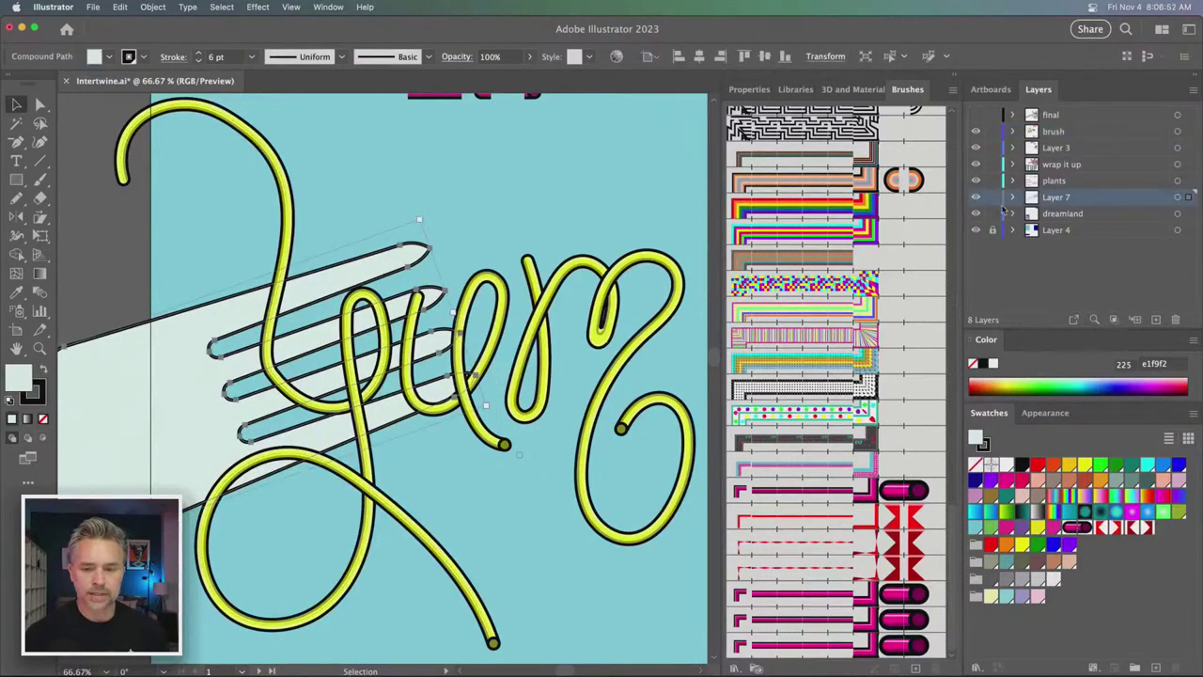
double_click(1123, 204)
click(560, 311)
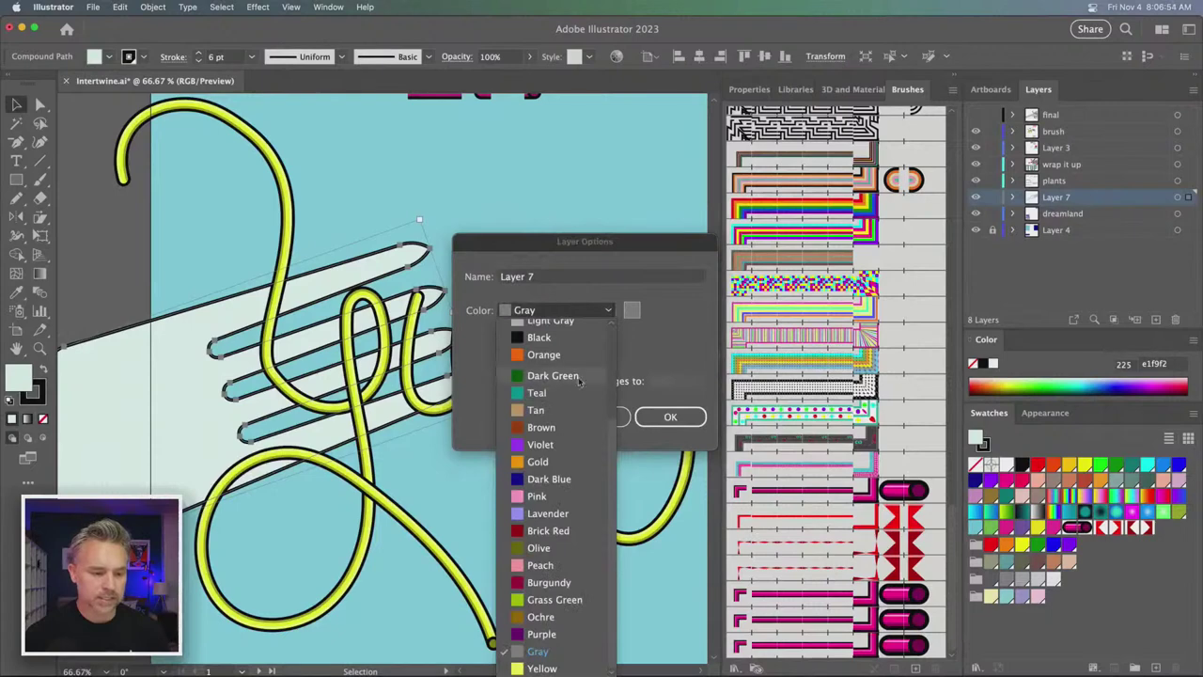
scroll(546, 367, up, 3)
click(550, 349)
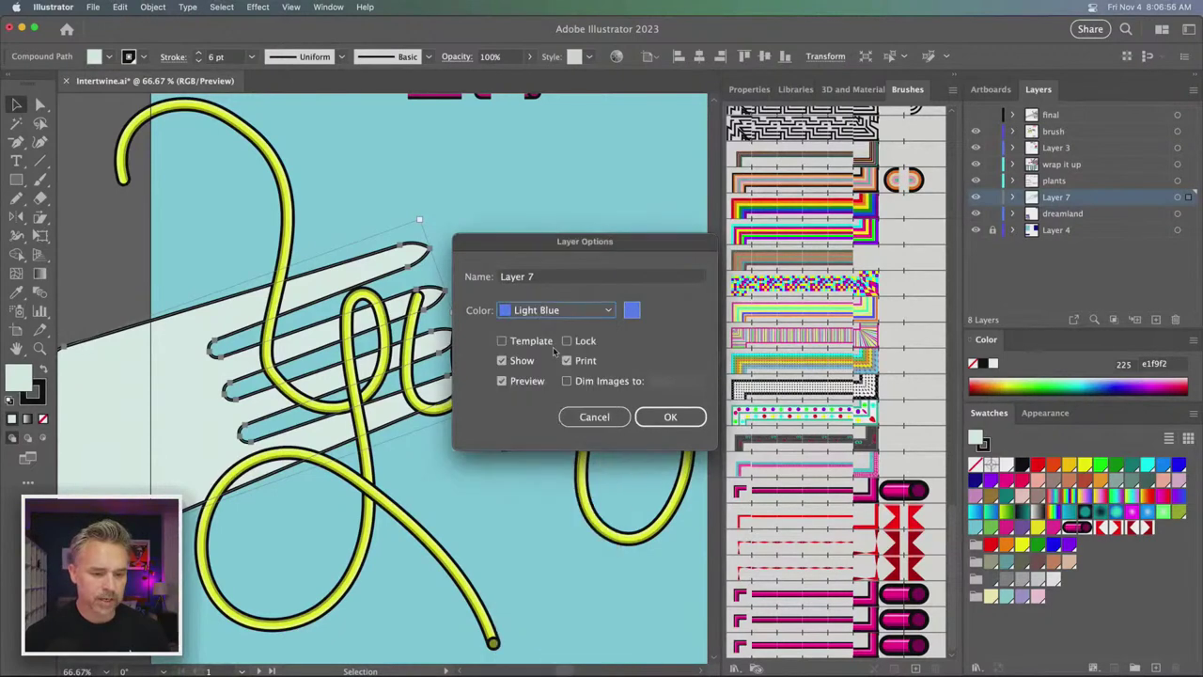
click(668, 417)
click(205, 224)
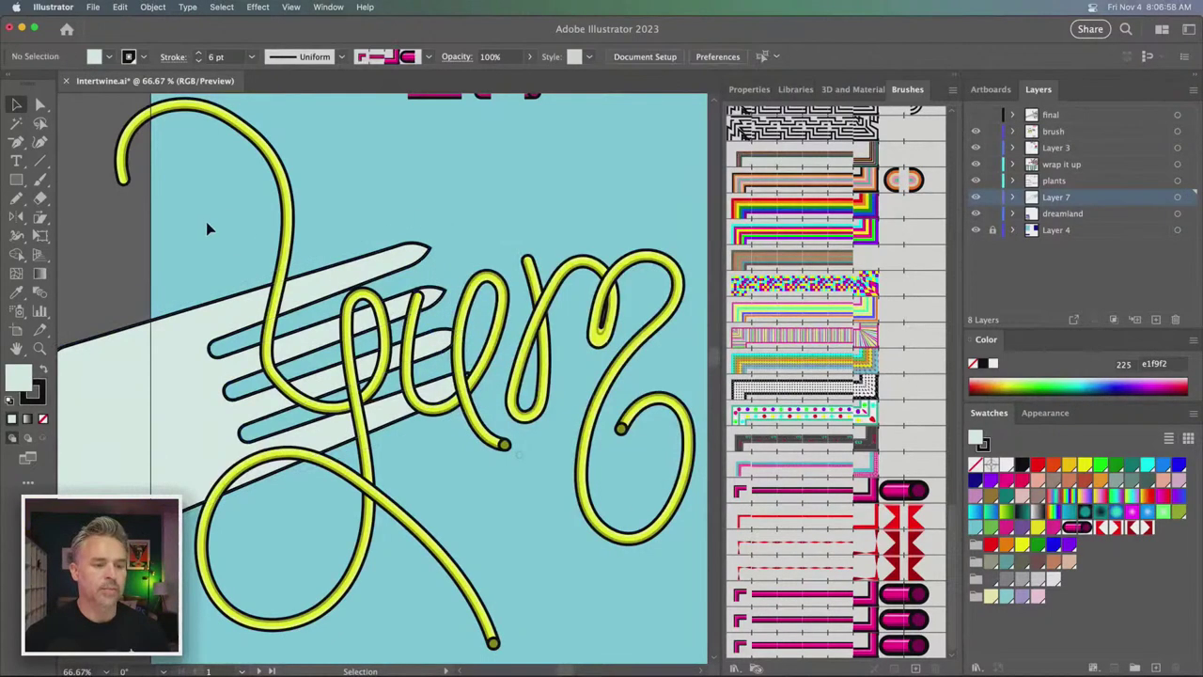
click(283, 247)
- Group the two yellow yarn paths together
click(226, 310)
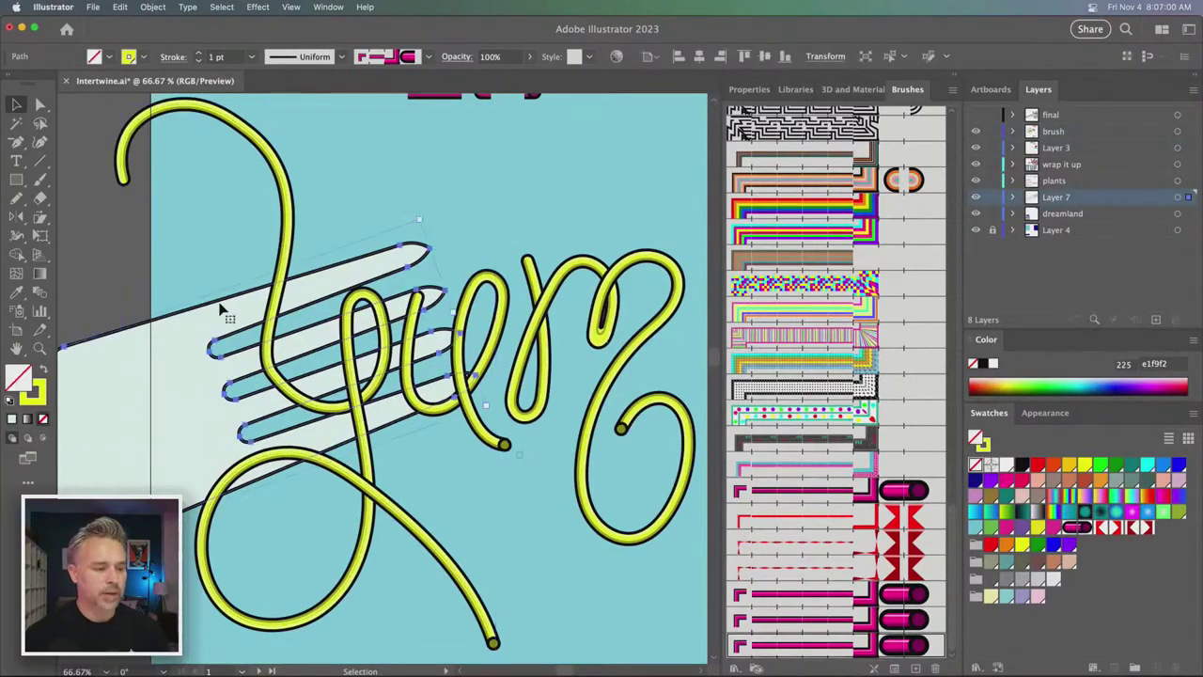
click(288, 244)
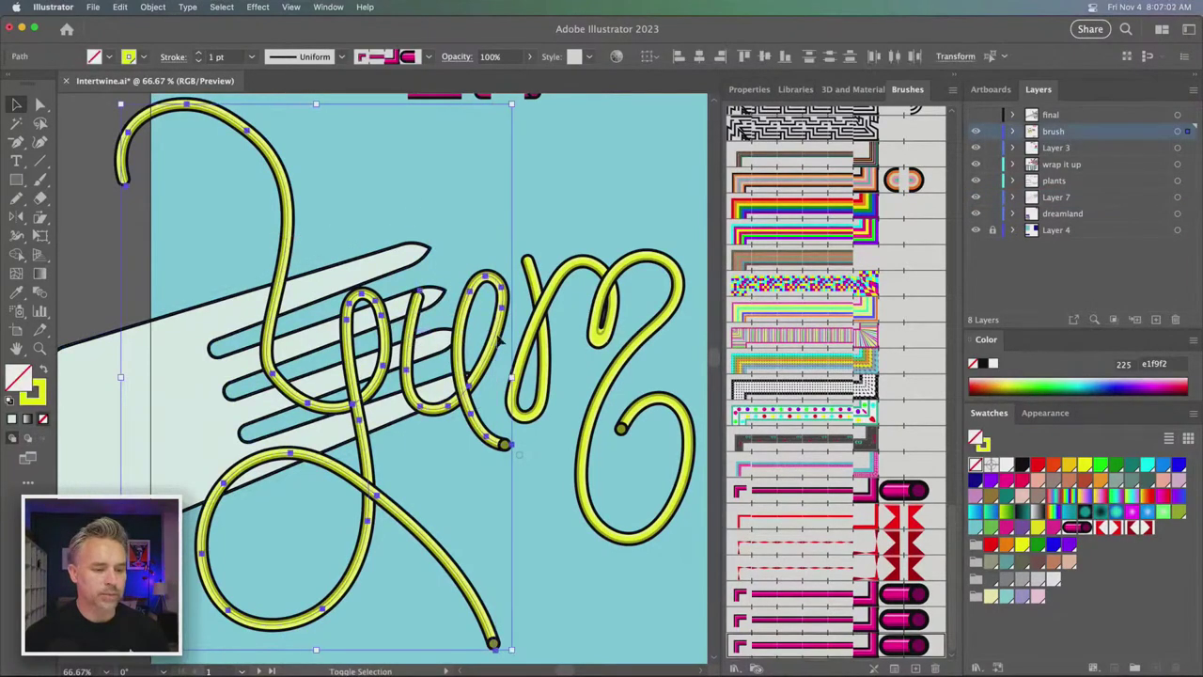
shift+click(543, 322)
right_click(542, 320)
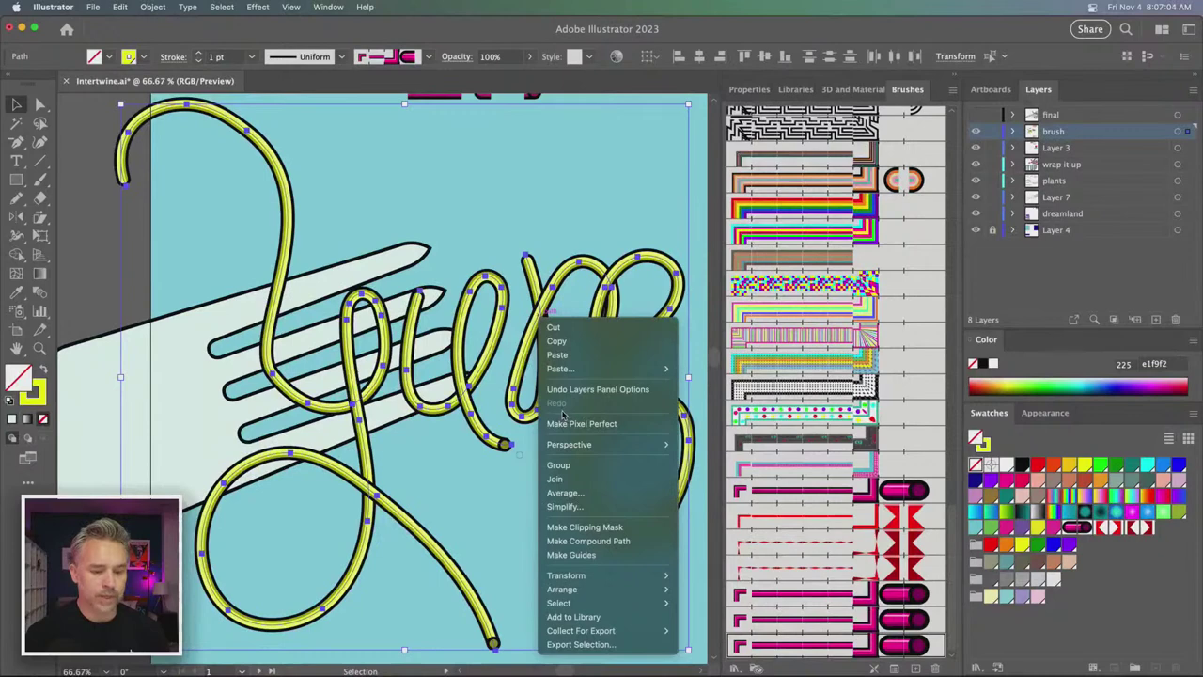
click(564, 465)
- Add the hand to the yarn group selection and bring up Object > Intertwine
shift+click(188, 315)
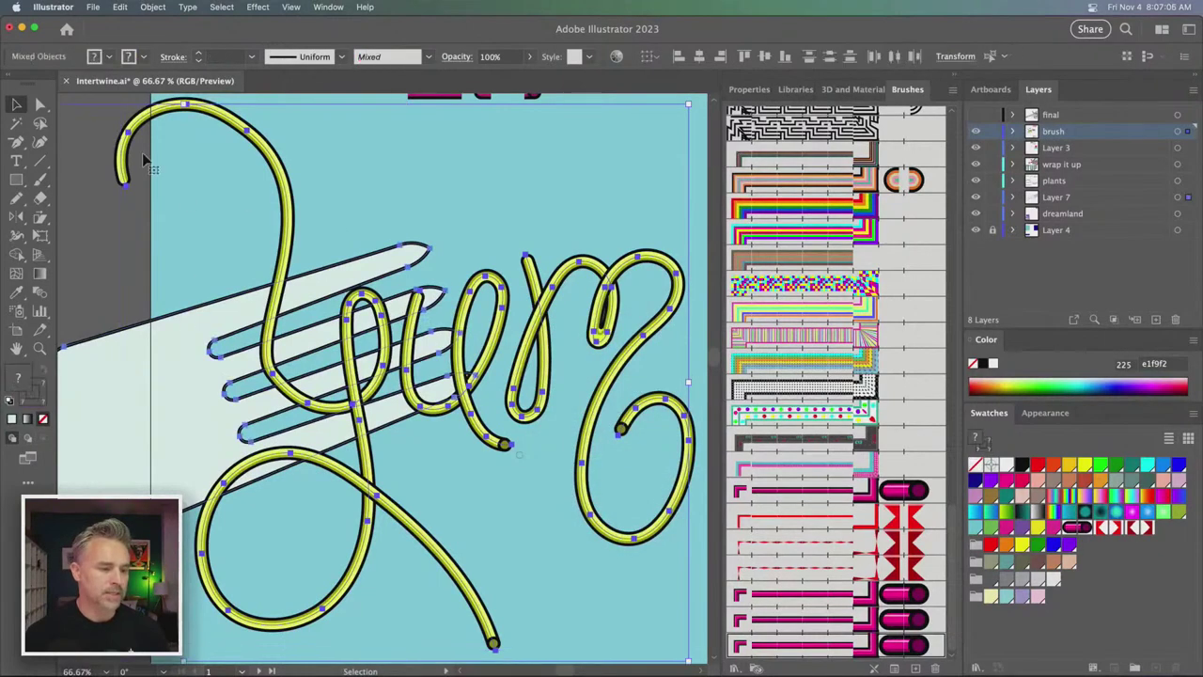
click(152, 7)
mouse_move(175, 350)
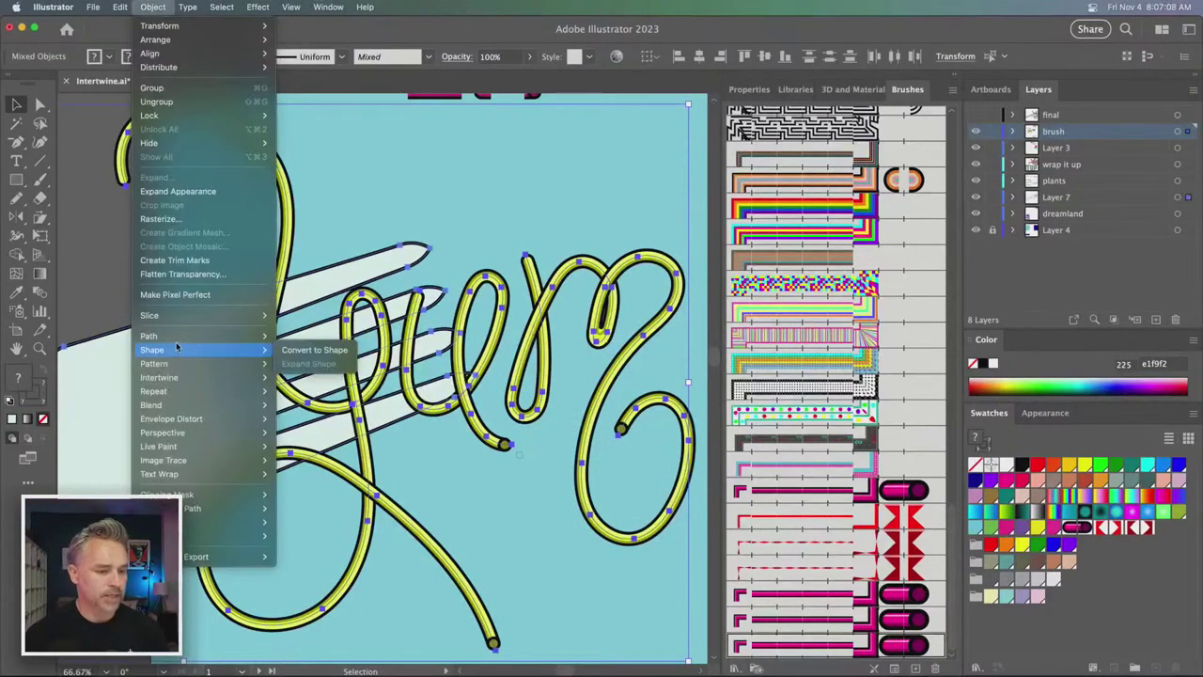
mouse_move(179, 377)
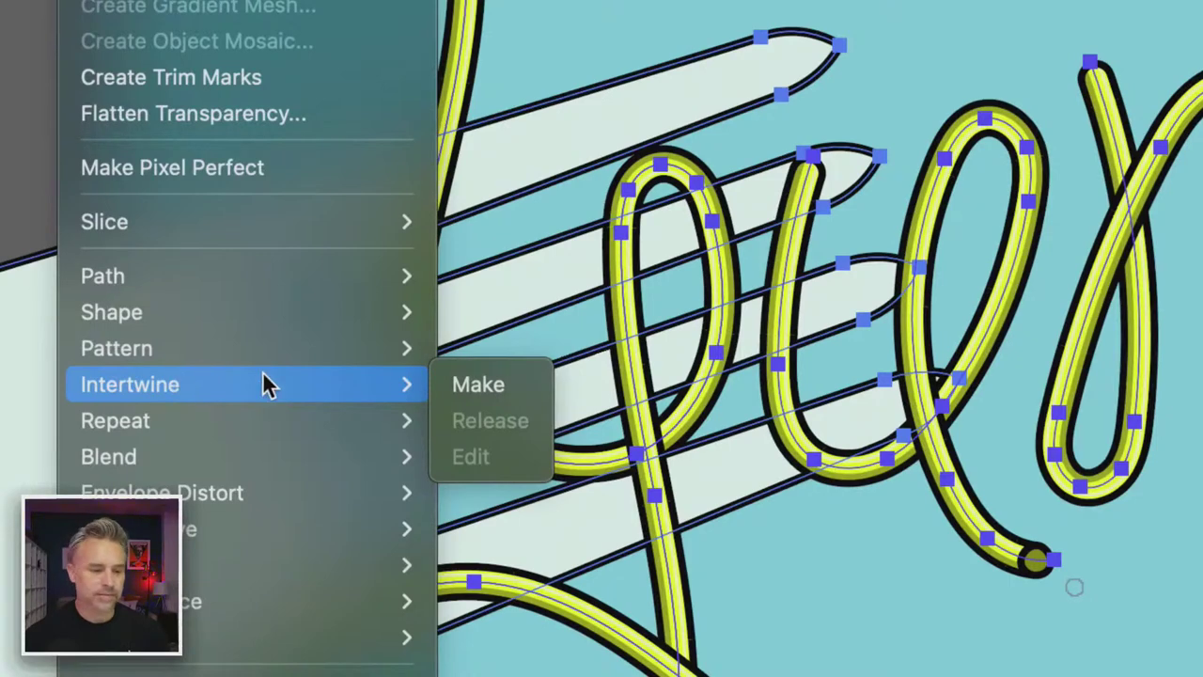
- Make an intertwine of the yarn and hand, swapping overlaps at four tine crossings
click(451, 385)
mouse_move(344, 283)
mouse_down()
mouse_move(383, 395)
mouse_move(518, 357)
mouse_move(484, 247)
mouse_move(341, 288)
mouse_up()
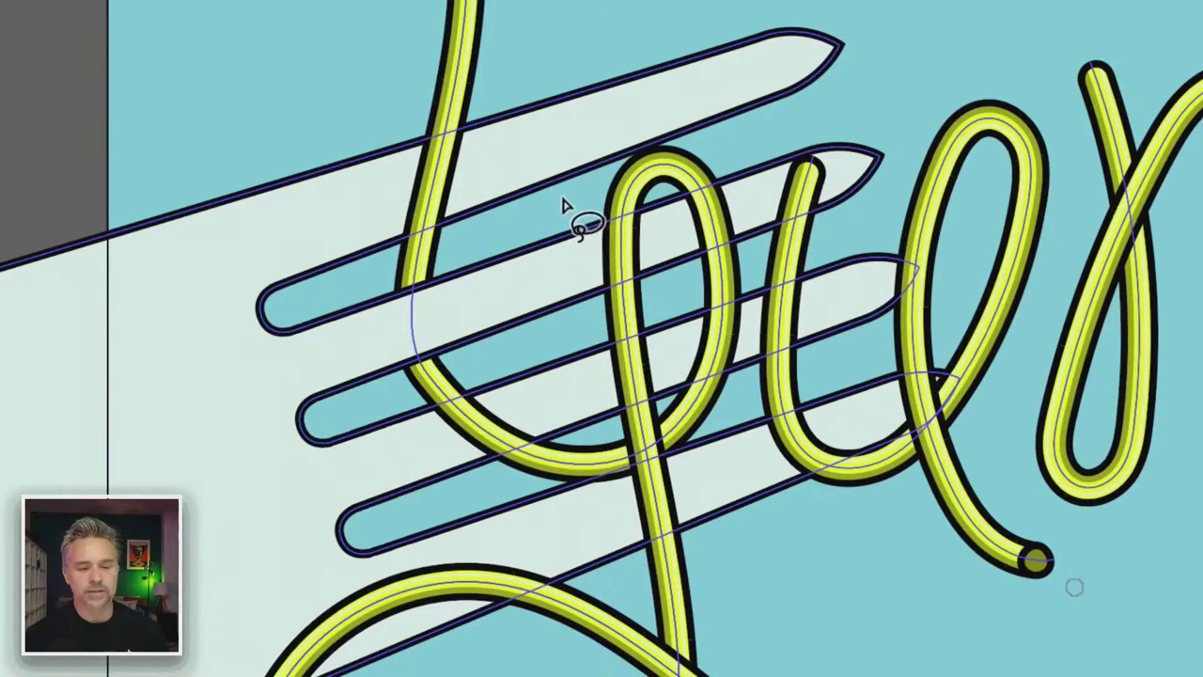
mouse_move(566, 220)
mouse_down()
mouse_move(648, 199)
mouse_move(667, 279)
mouse_move(649, 310)
mouse_move(577, 341)
mouse_move(555, 235)
mouse_up()
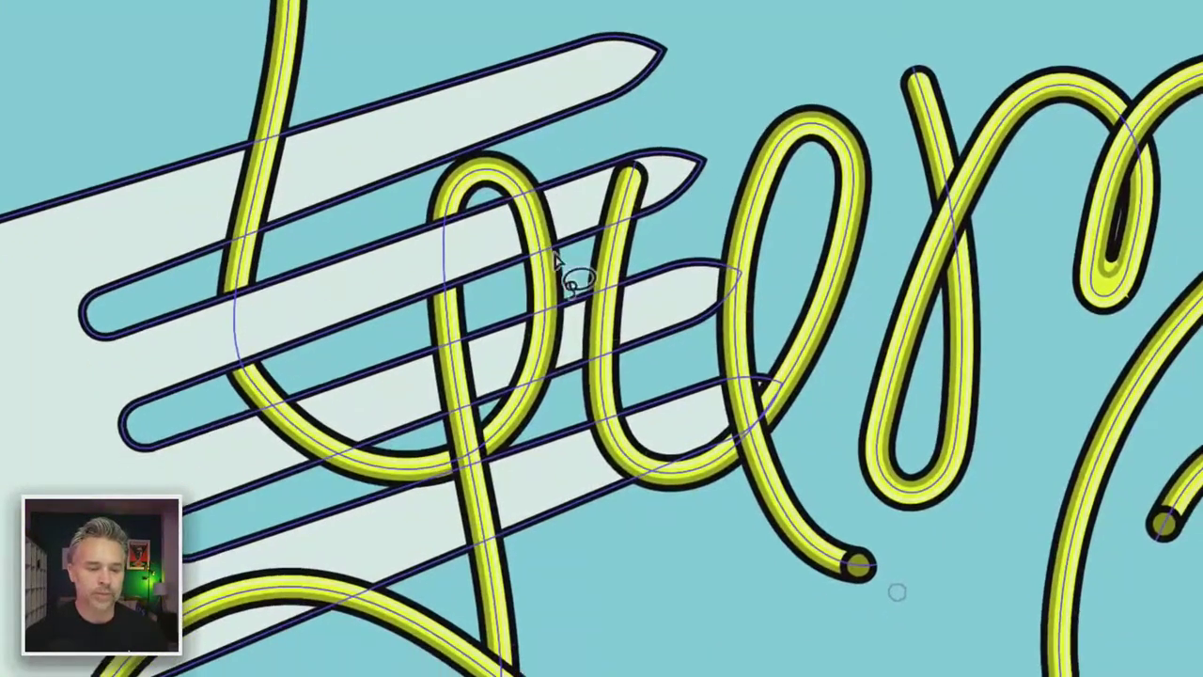
mouse_move(575, 279)
mouse_down()
mouse_move(572, 378)
mouse_move(638, 386)
mouse_move(675, 368)
mouse_move(679, 255)
mouse_move(581, 275)
mouse_up()
drag(442, 281, 512, 200)
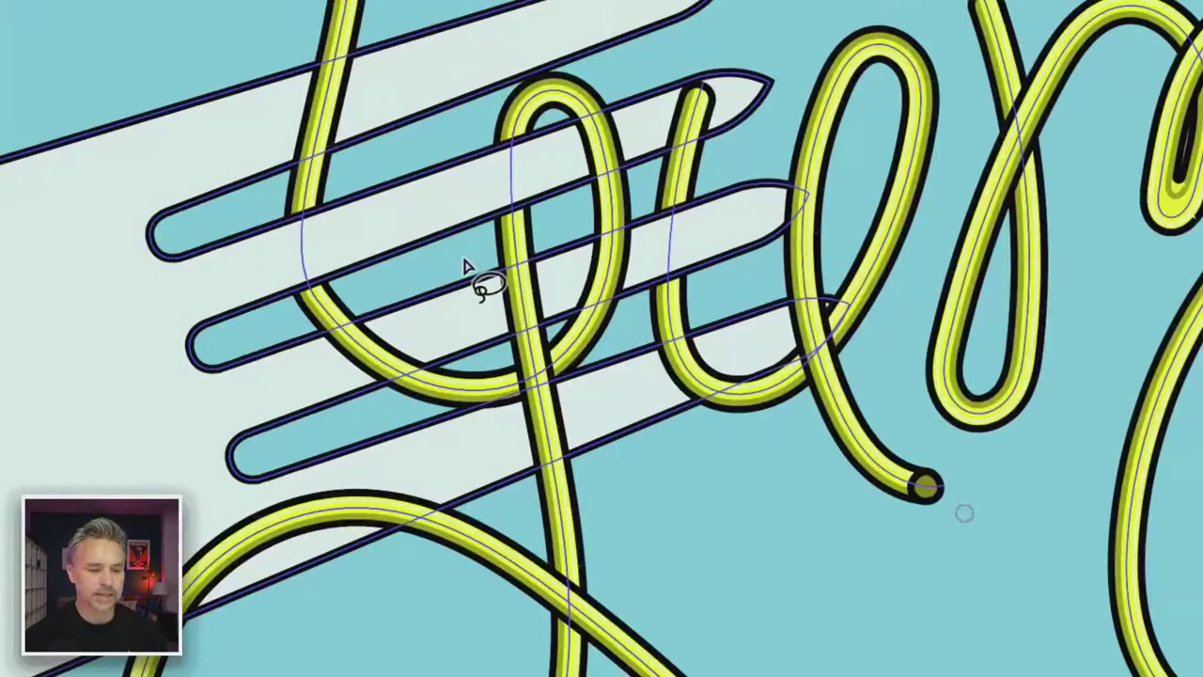
mouse_move(463, 258)
mouse_down()
mouse_move(536, 243)
mouse_move(566, 344)
mouse_move(541, 360)
mouse_move(491, 359)
mouse_move(453, 245)
mouse_move(455, 275)
mouse_up()
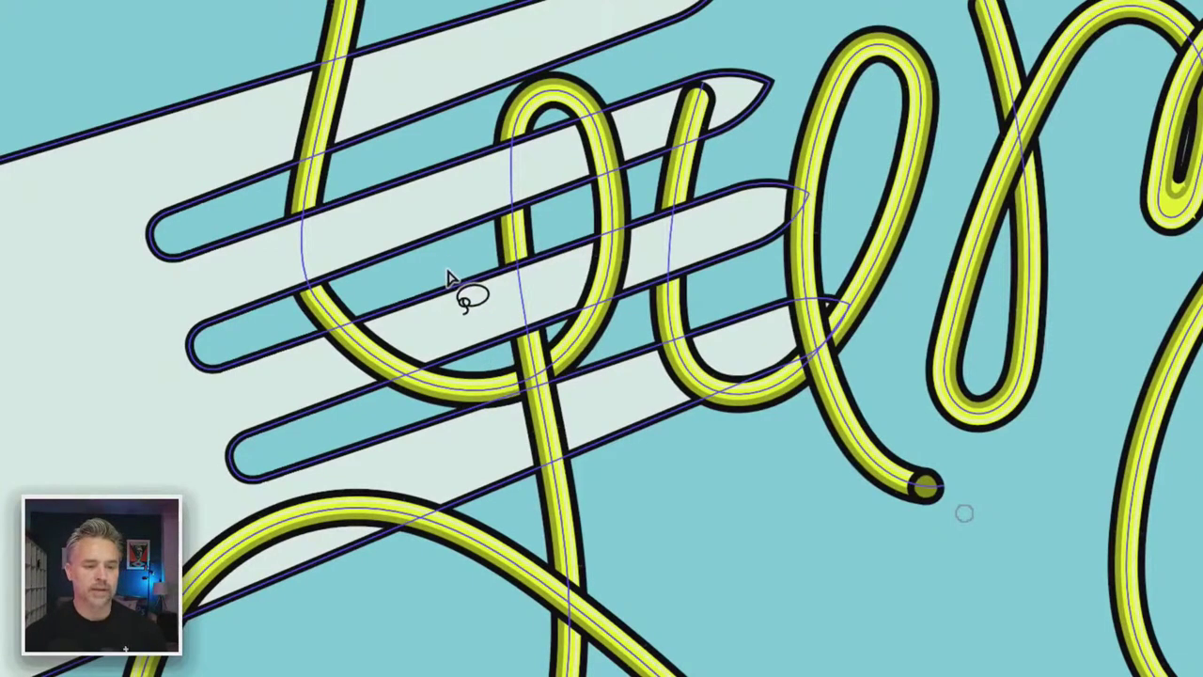
- Swap the overlap at the lower yarn-and-fork crossing after zooming out
key(ctrl+minus)
scroll(449, 277, right, 10)
scroll(449, 277, down, 2)
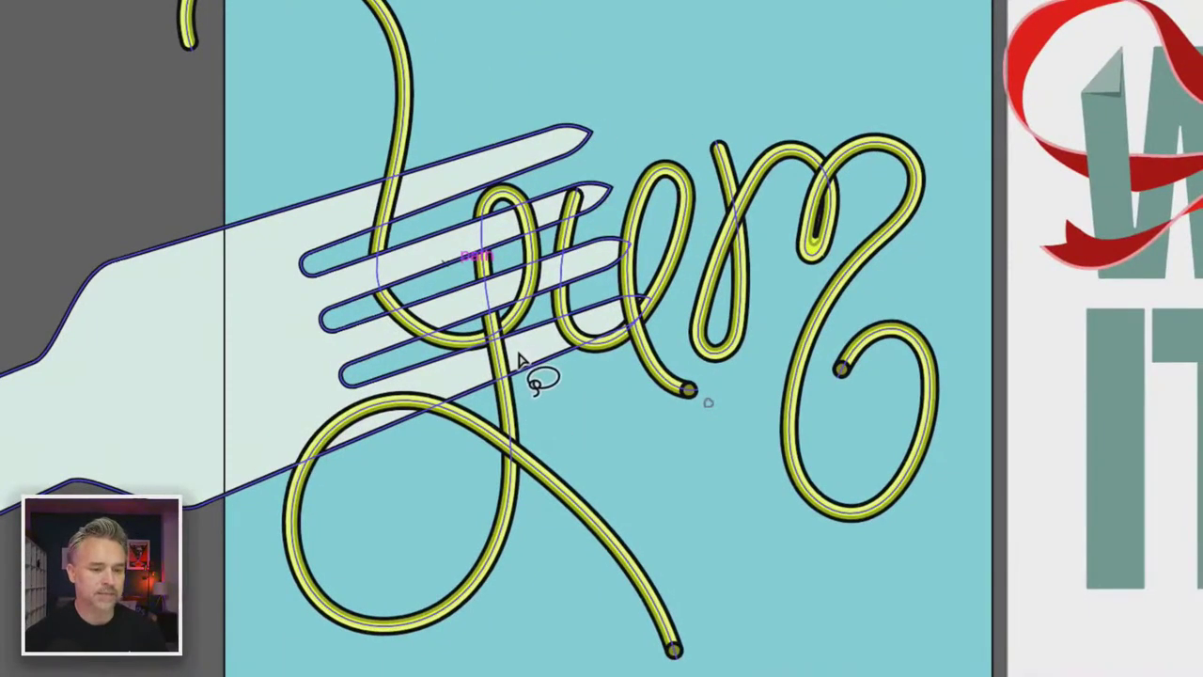
mouse_move(344, 487)
mouse_down()
mouse_move(256, 463)
mouse_move(303, 408)
mouse_move(363, 372)
mouse_move(458, 394)
mouse_move(477, 423)
mouse_move(397, 502)
mouse_move(338, 500)
mouse_up()
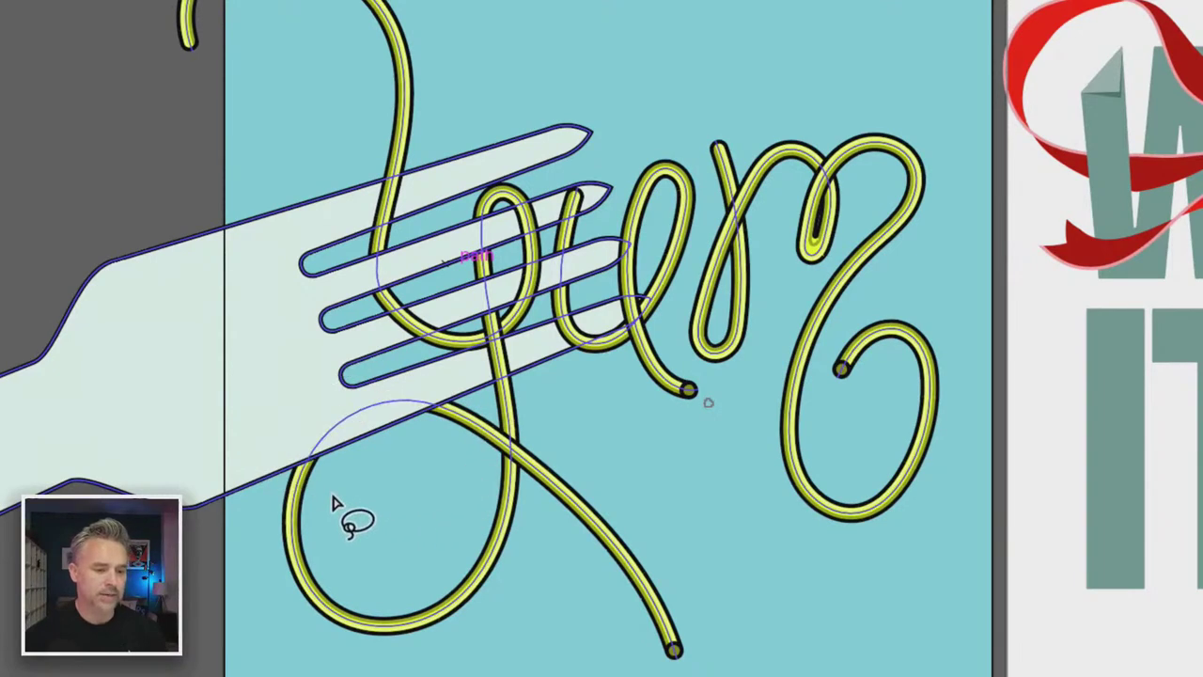
mouse_move(477, 263)
mouse_down()
mouse_move(462, 343)
mouse_move(365, 396)
mouse_move(439, 407)
mouse_move(464, 451)
mouse_move(451, 489)
mouse_move(413, 490)
mouse_move(395, 434)
mouse_up()
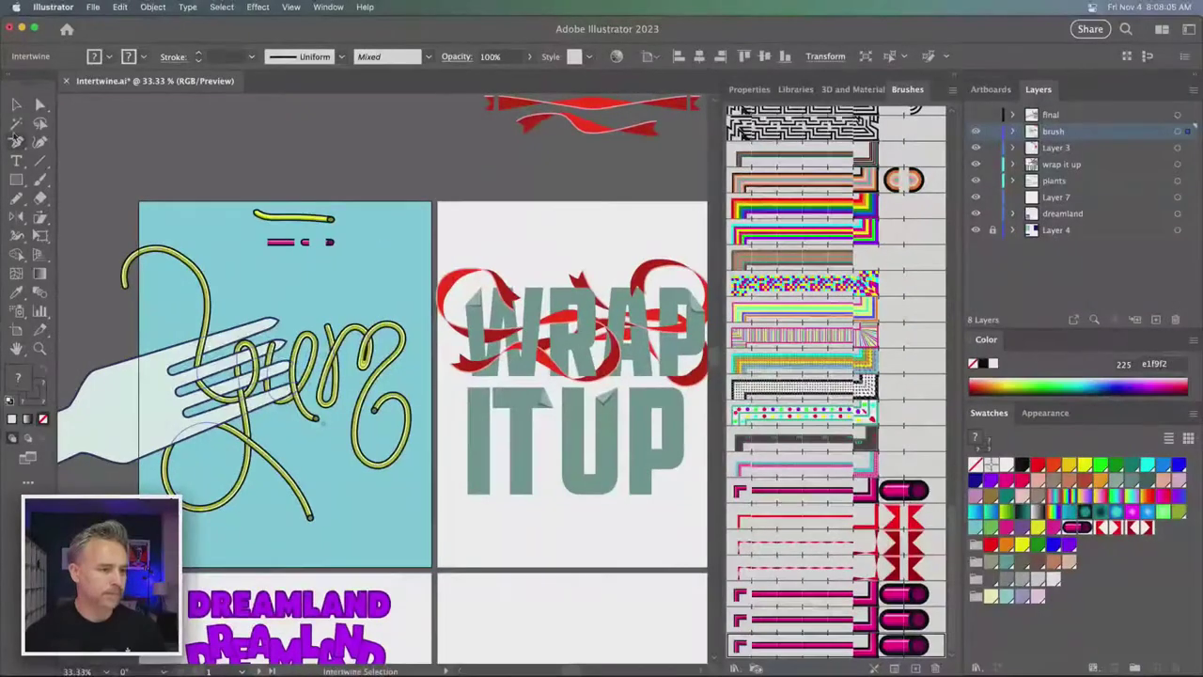
key(v)
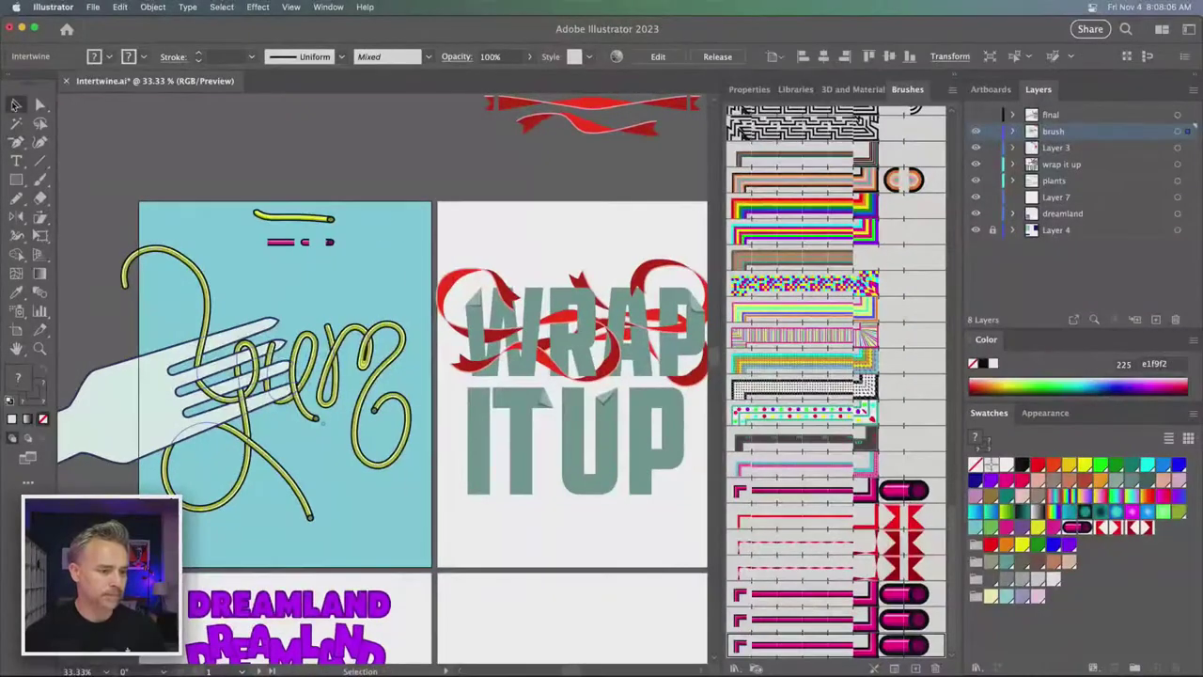
click(159, 132)
scroll(154, 147, up, 5)
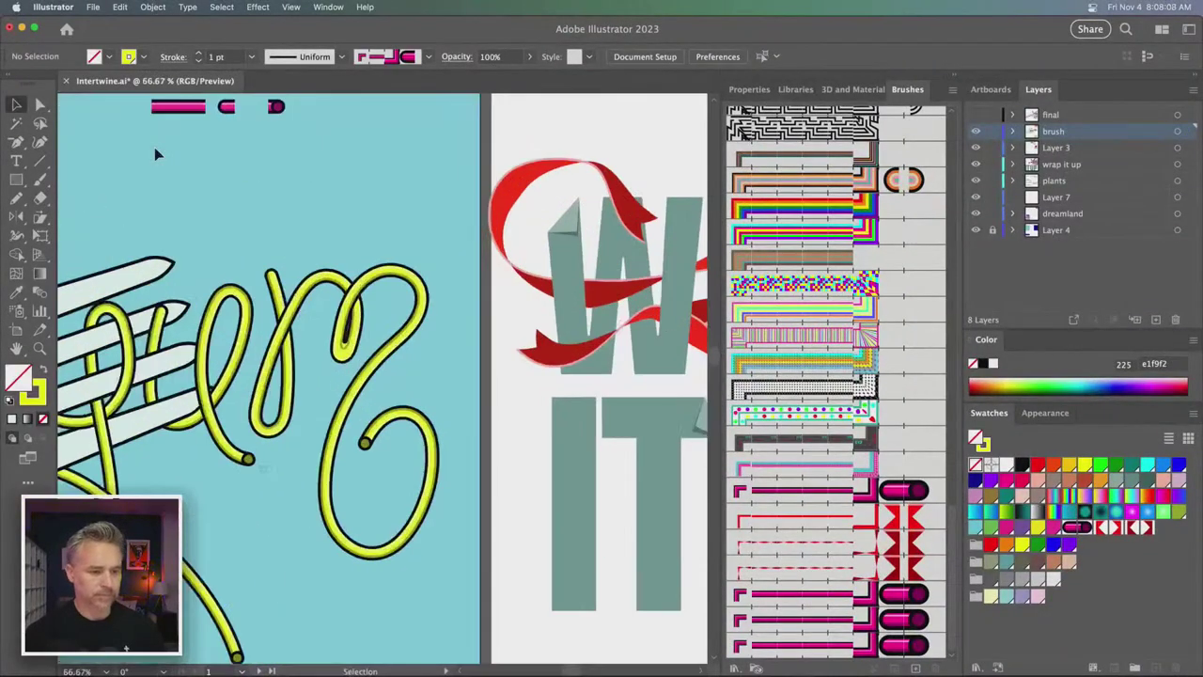
drag(156, 156, 538, 238)
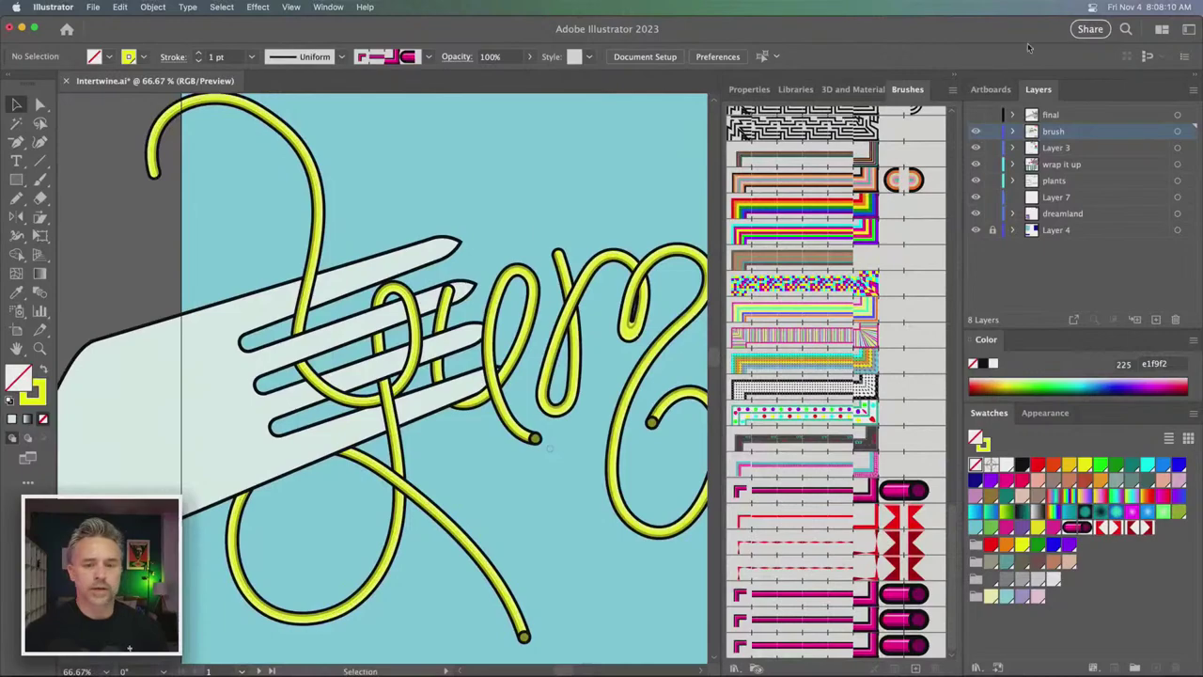
click(950, 83)
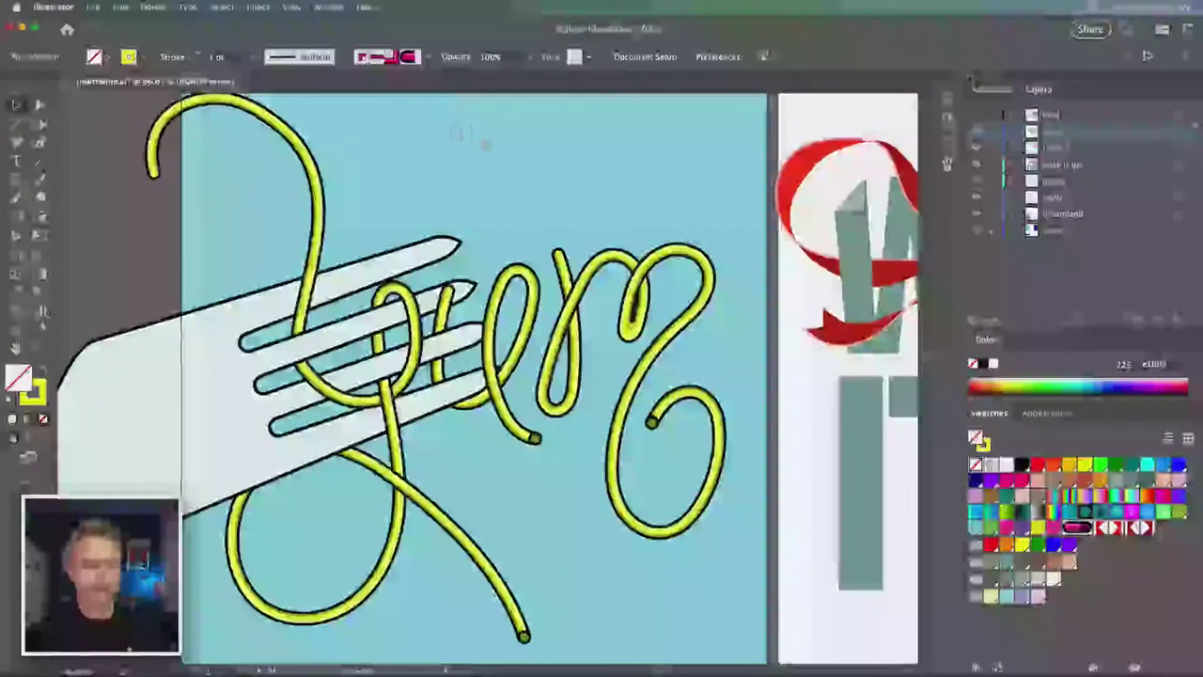
drag(486, 145, 507, 142)
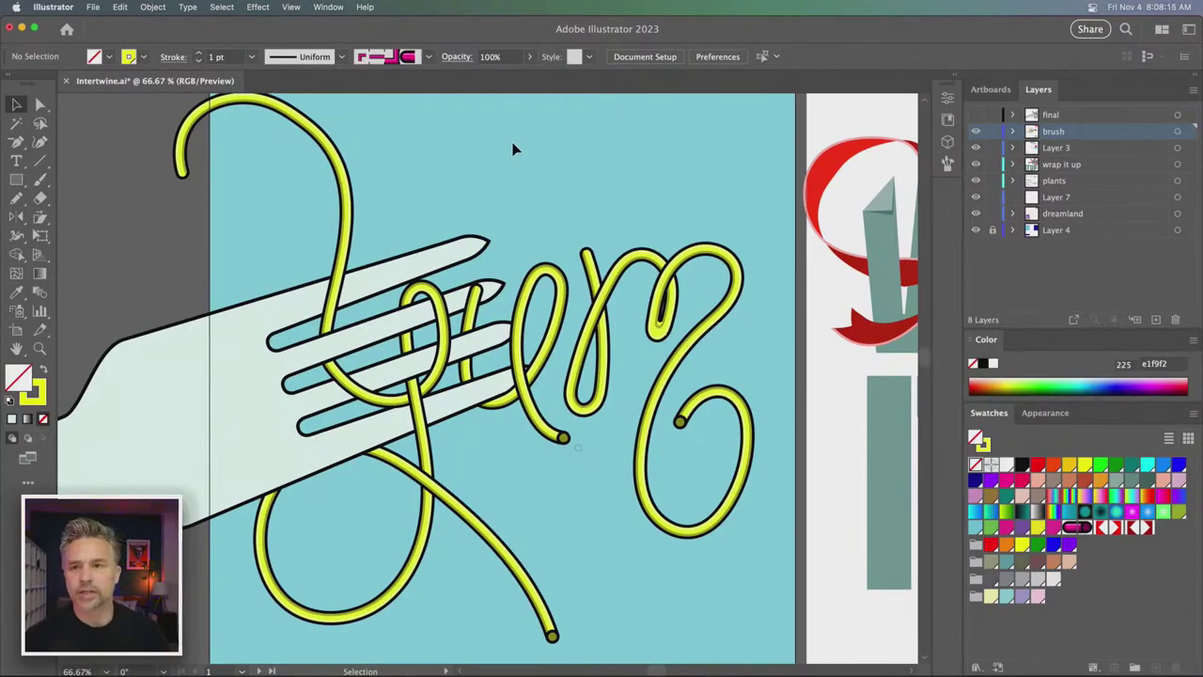
- Select the intertwined fork-and-noodle artwork and start editing it via Object > Intertwine
click(611, 297)
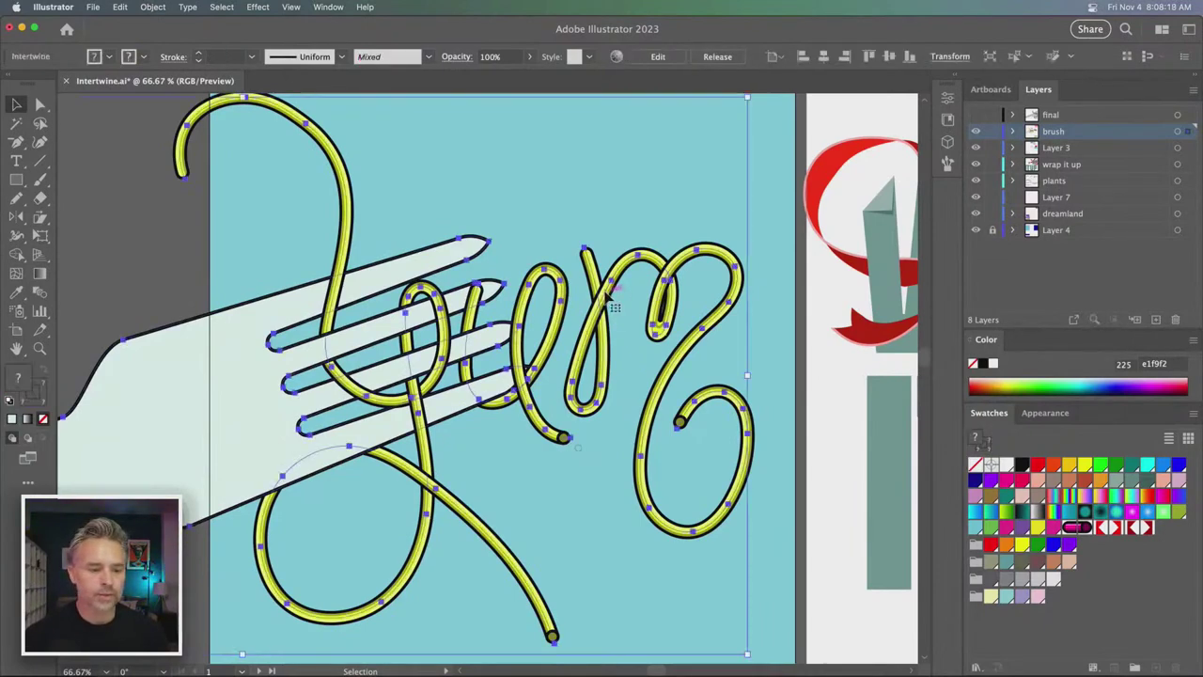
click(409, 195)
click(348, 258)
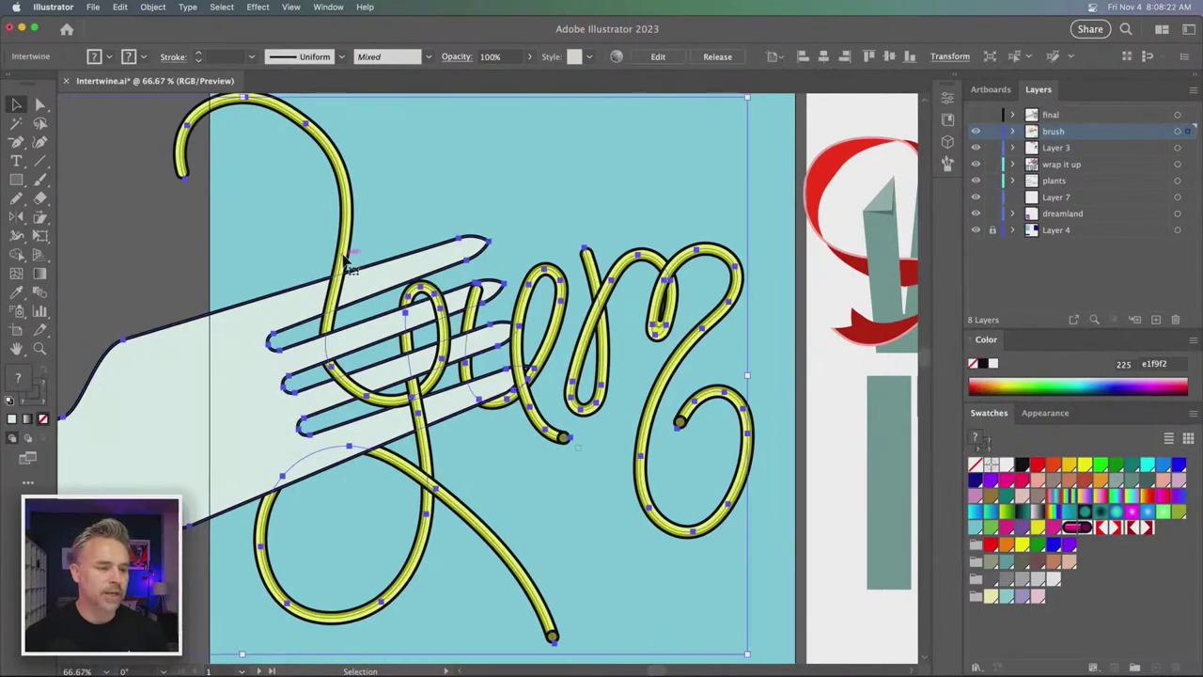
click(152, 6)
mouse_move(216, 377)
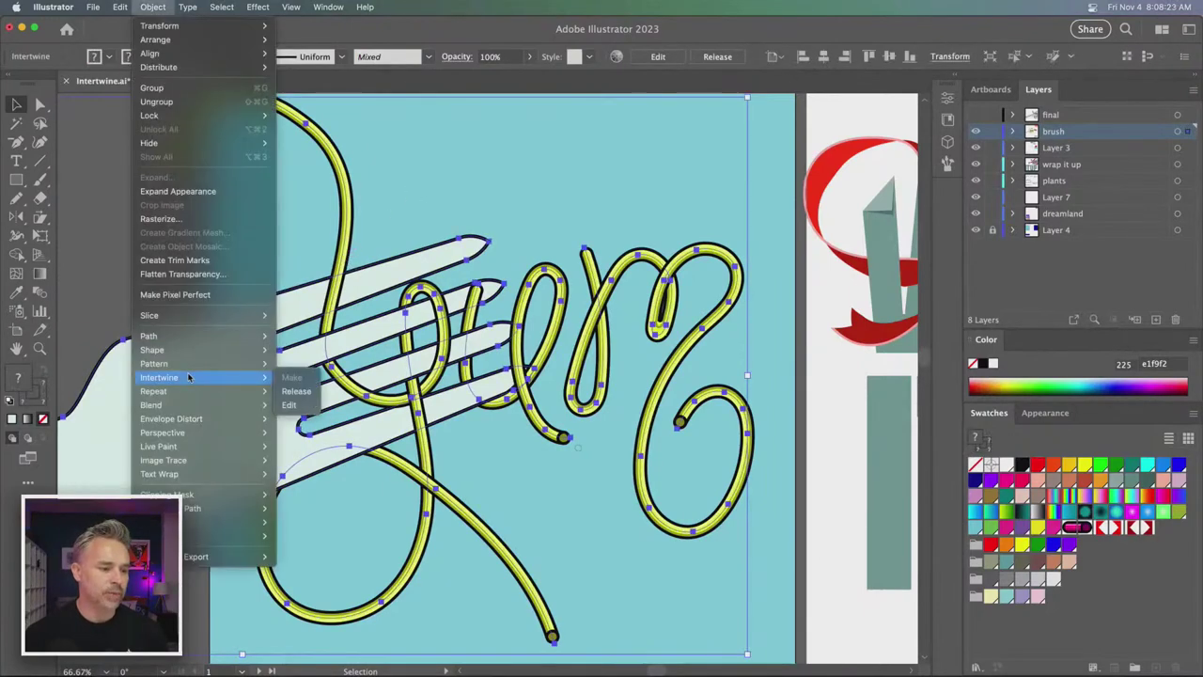
click(291, 391)
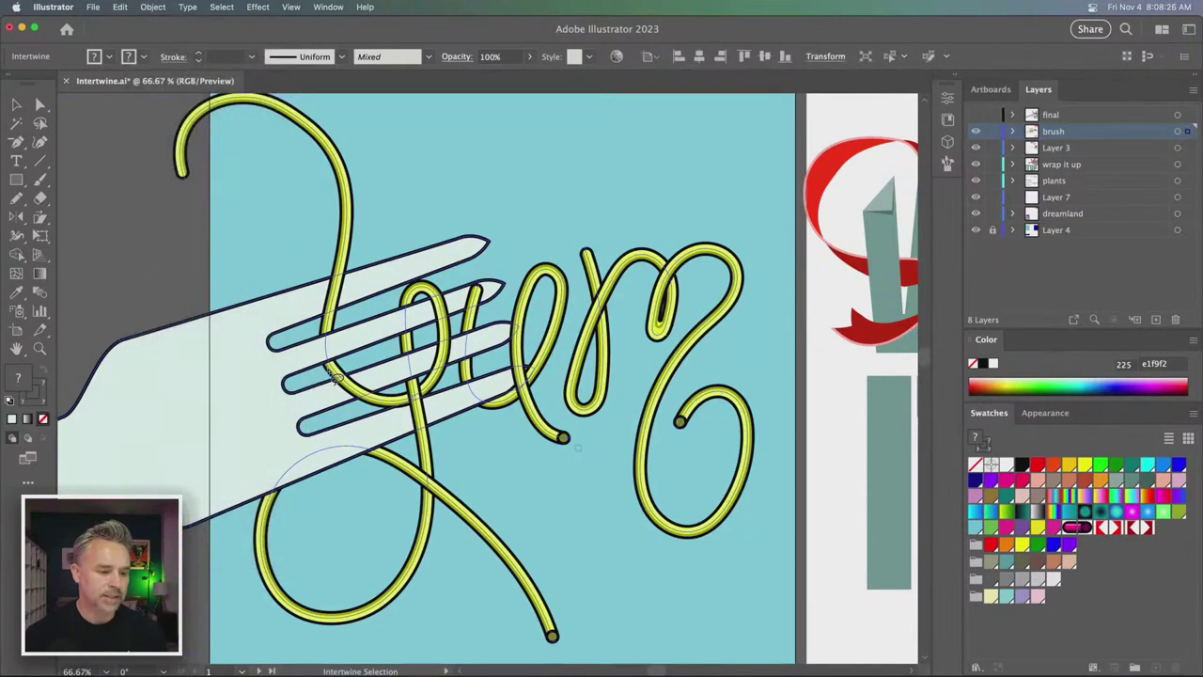
- With Direct Selection, pull the noodle segment near the upper tines to the left
click(41, 105)
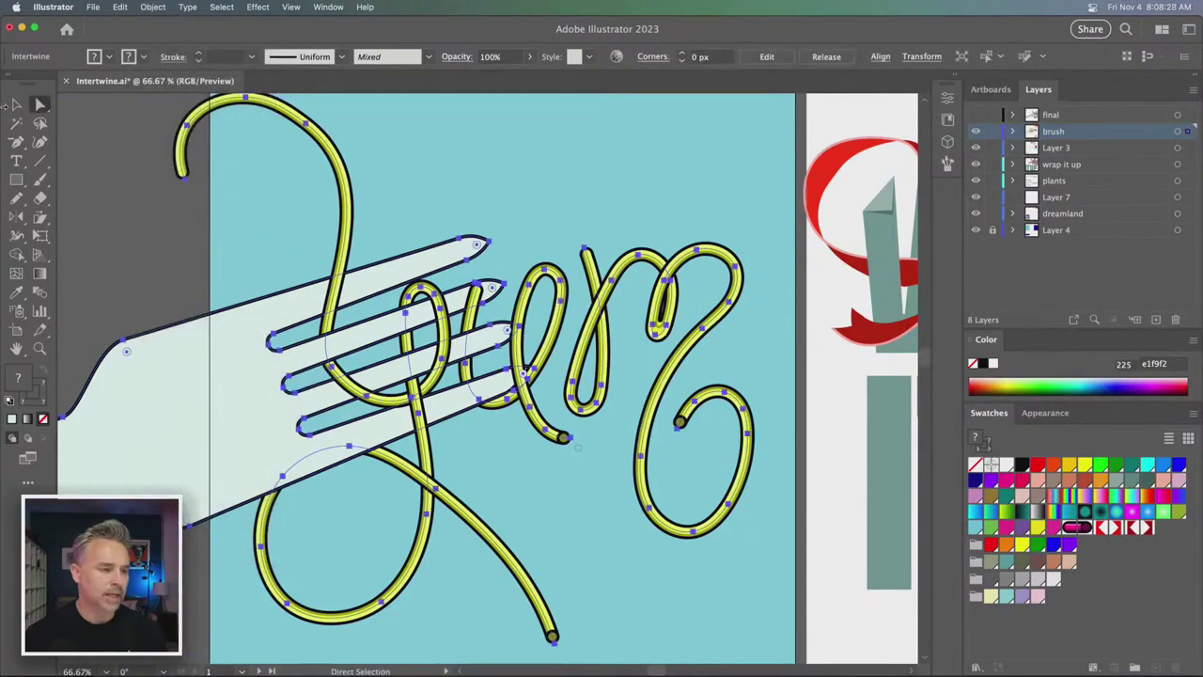
click(182, 175)
click(183, 176)
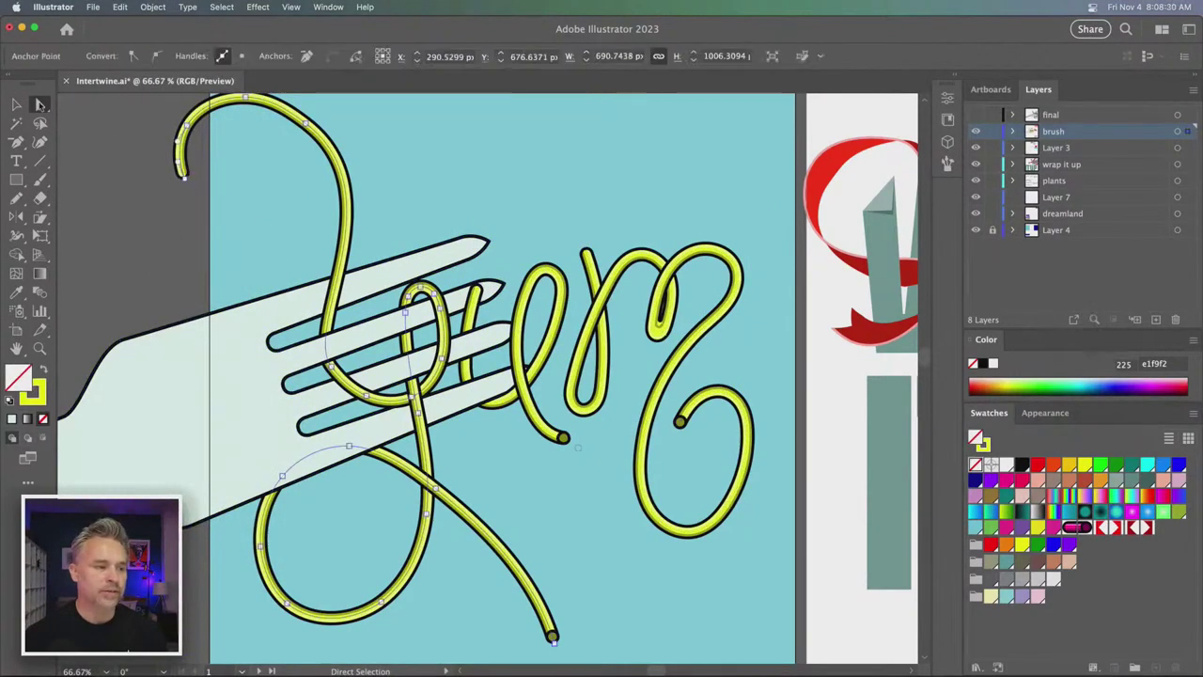
click(331, 364)
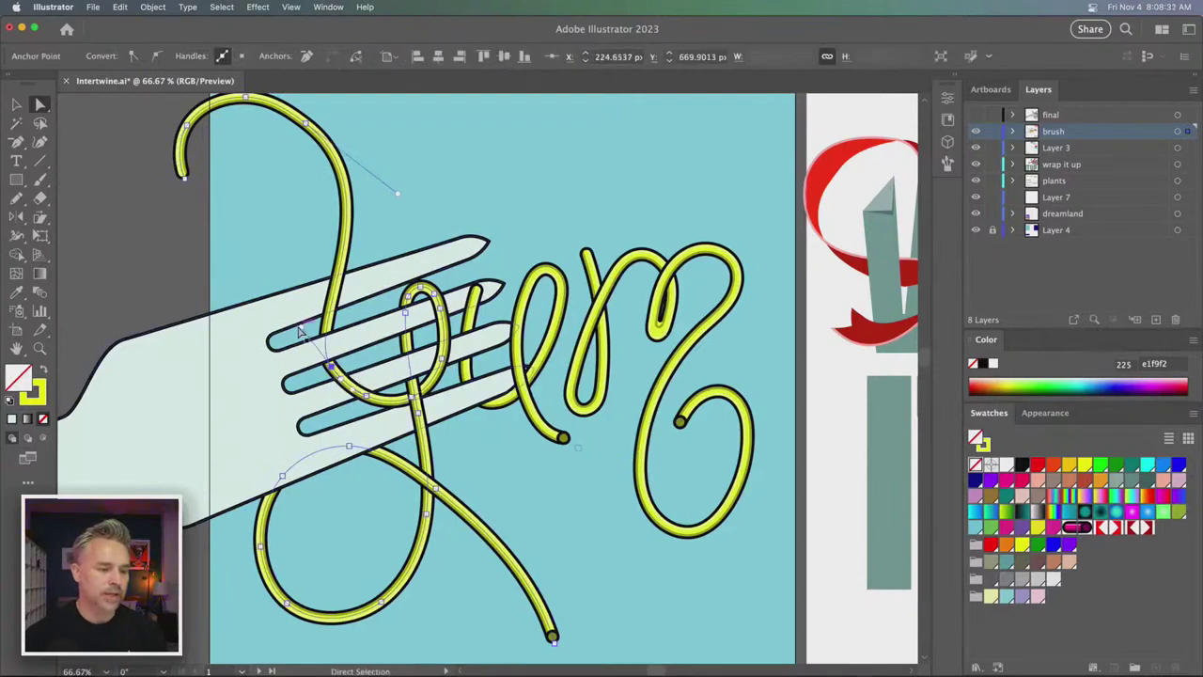
drag(301, 332, 211, 335)
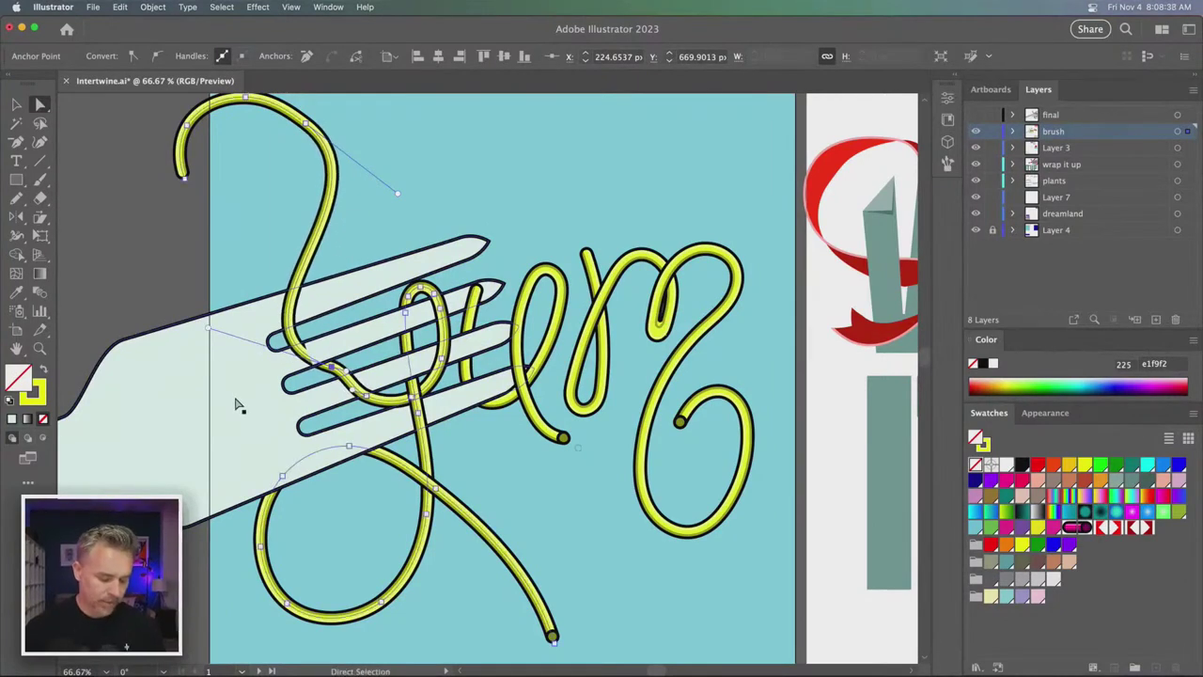
scroll(236, 404, up, 3)
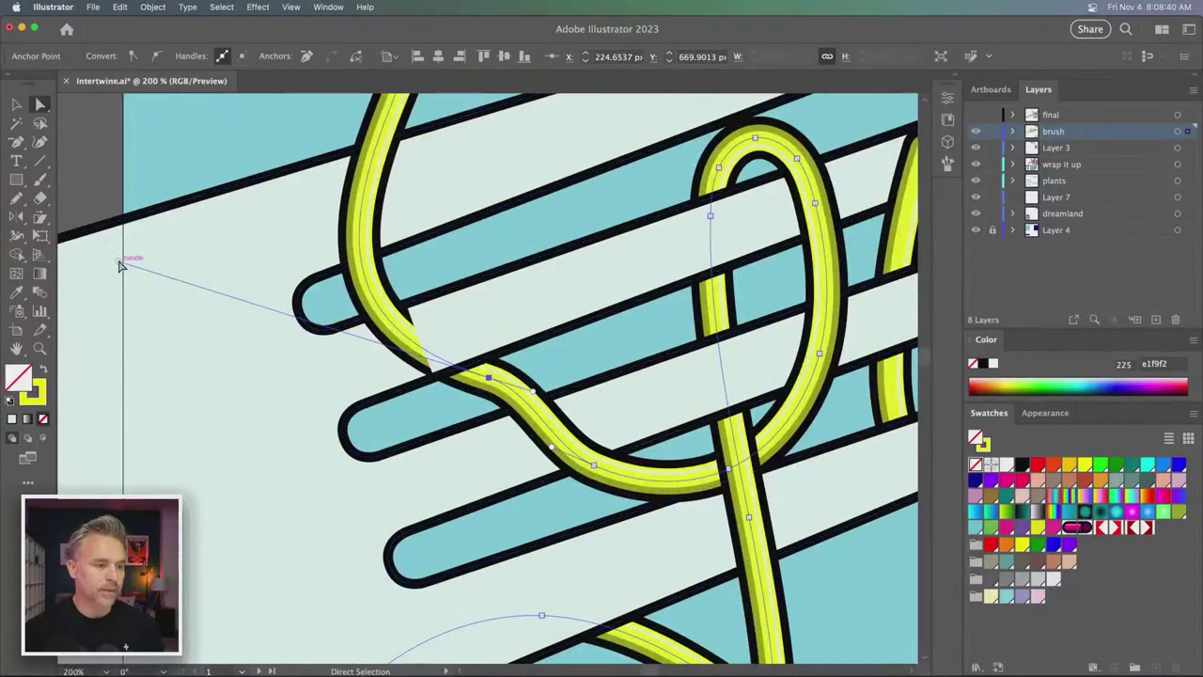
- Drag the noodle's handle and anchor into a rounded arc over the tines, then deselect
drag(120, 266, 341, 139)
drag(488, 380, 511, 389)
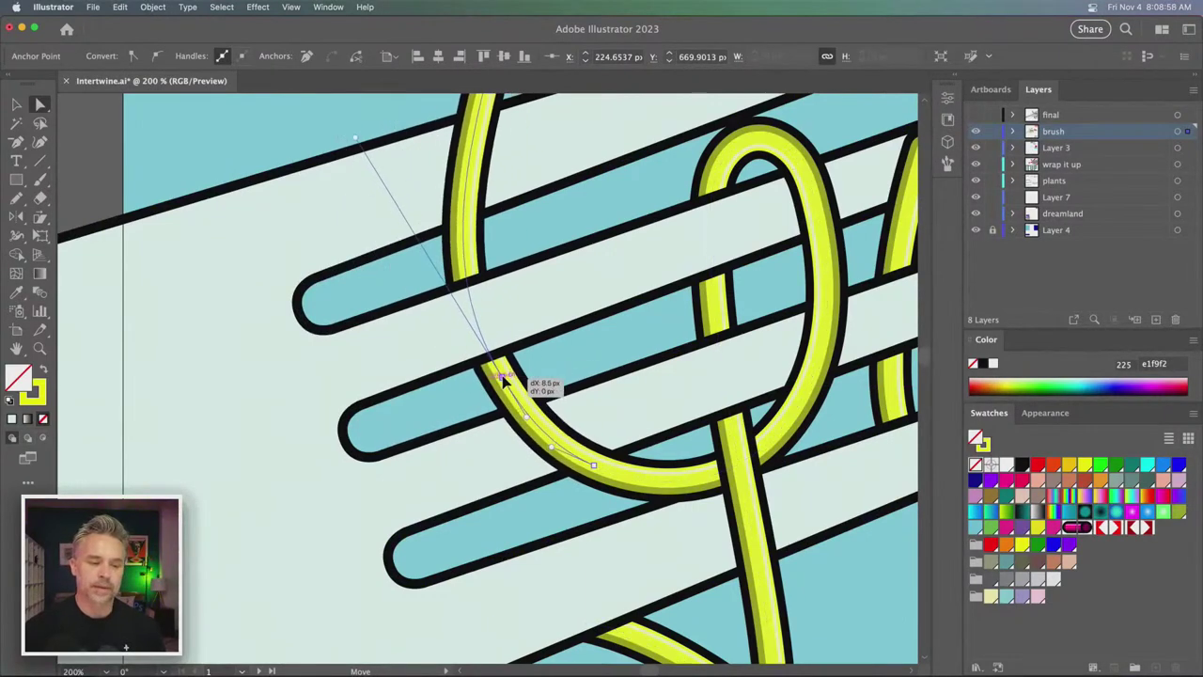
click(228, 150)
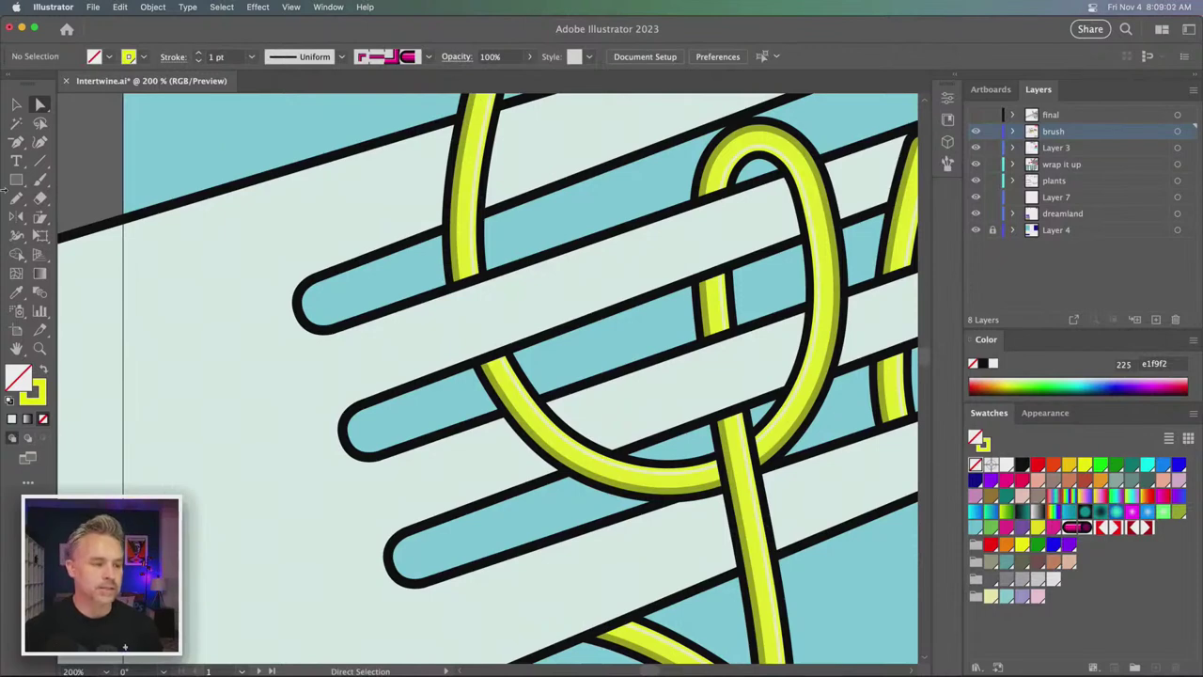
- Select the intertwined artwork and reopen its Object > Intertwine overlap editing
click(16, 104)
click(207, 242)
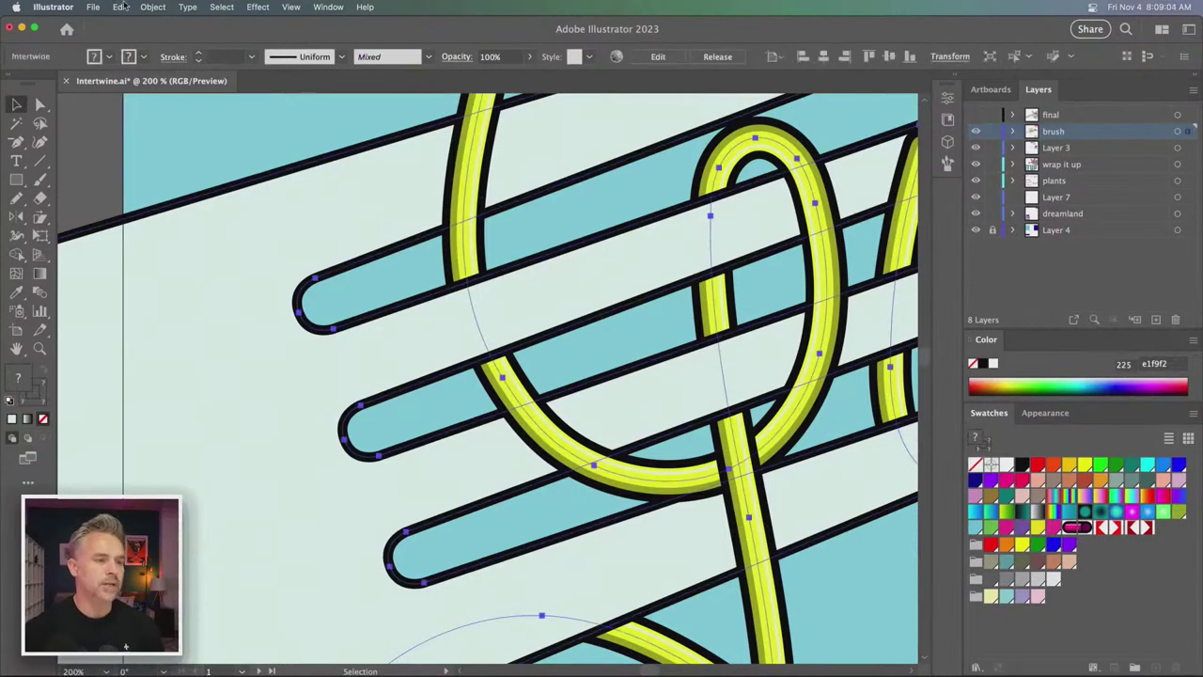
click(152, 6)
mouse_move(197, 377)
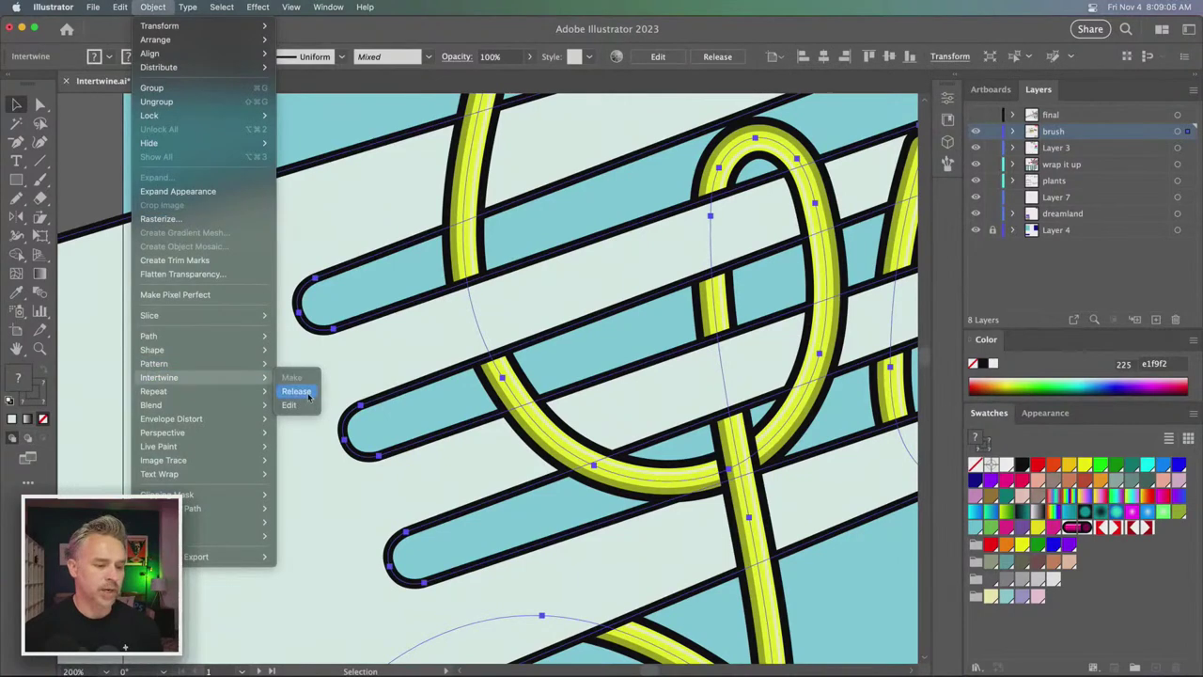
click(307, 393)
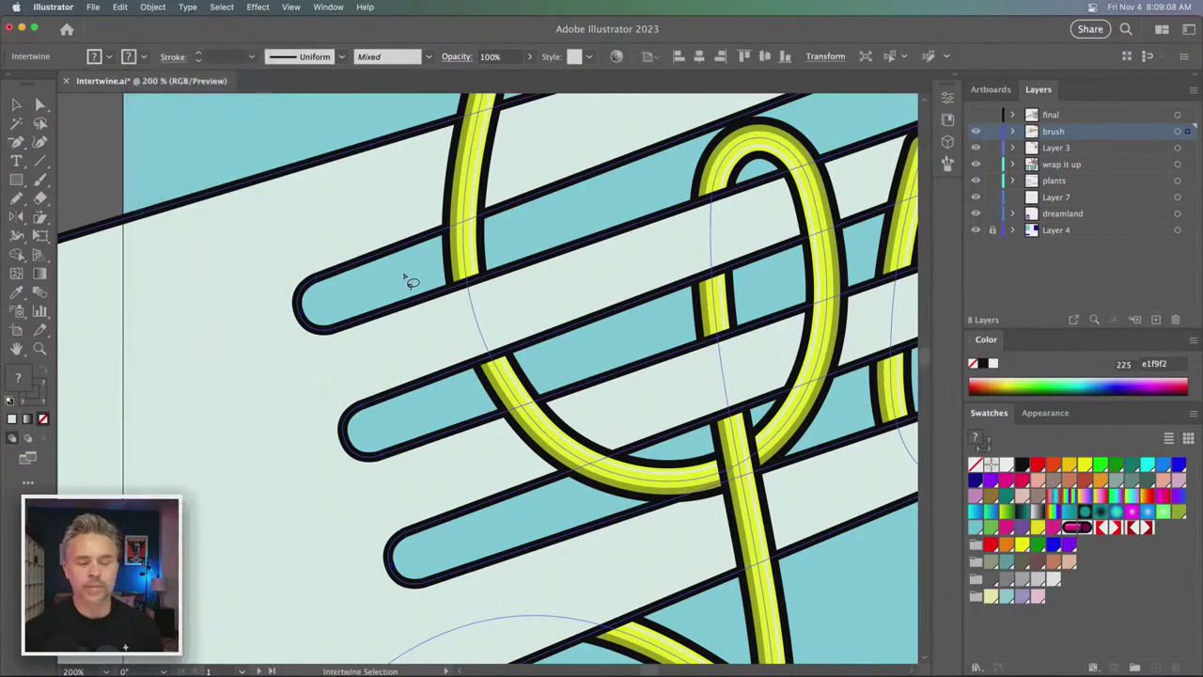
- Tuck the loop's lower part under the middle tine, then fit the artboard in view
mouse_move(406, 274)
mouse_down()
mouse_move(543, 236)
mouse_move(600, 350)
mouse_move(444, 409)
mouse_move(401, 284)
mouse_up()
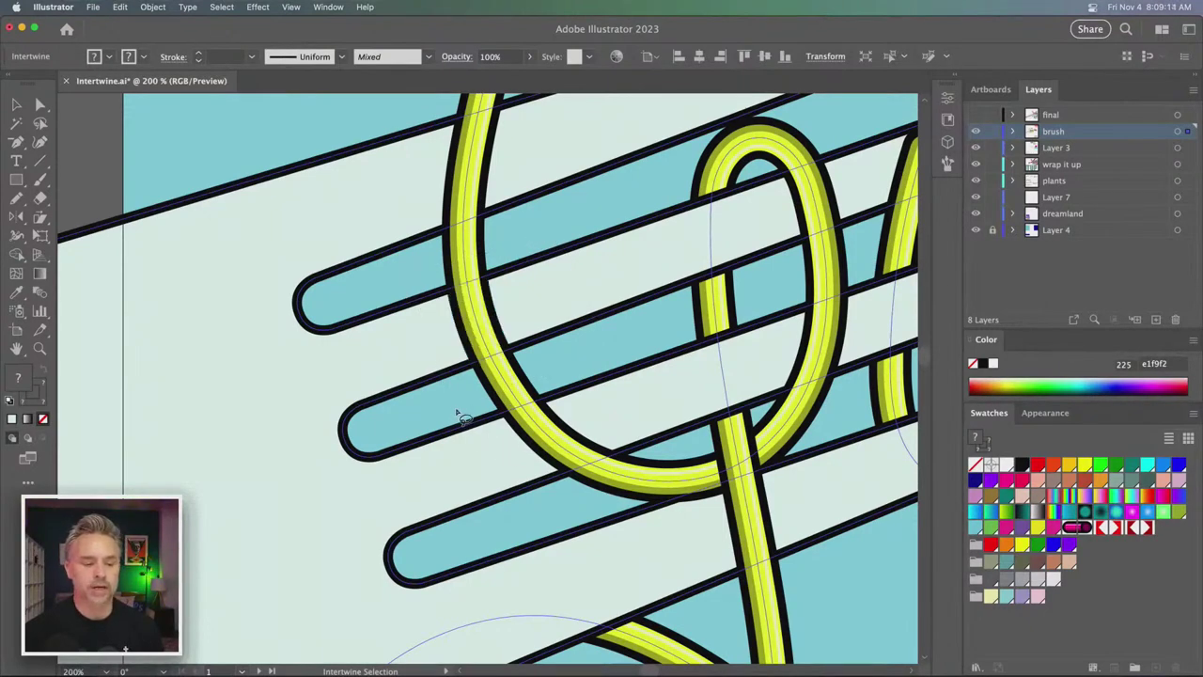
mouse_move(458, 407)
mouse_down()
mouse_move(569, 376)
mouse_move(678, 452)
mouse_move(619, 496)
mouse_move(511, 518)
mouse_move(466, 419)
mouse_up()
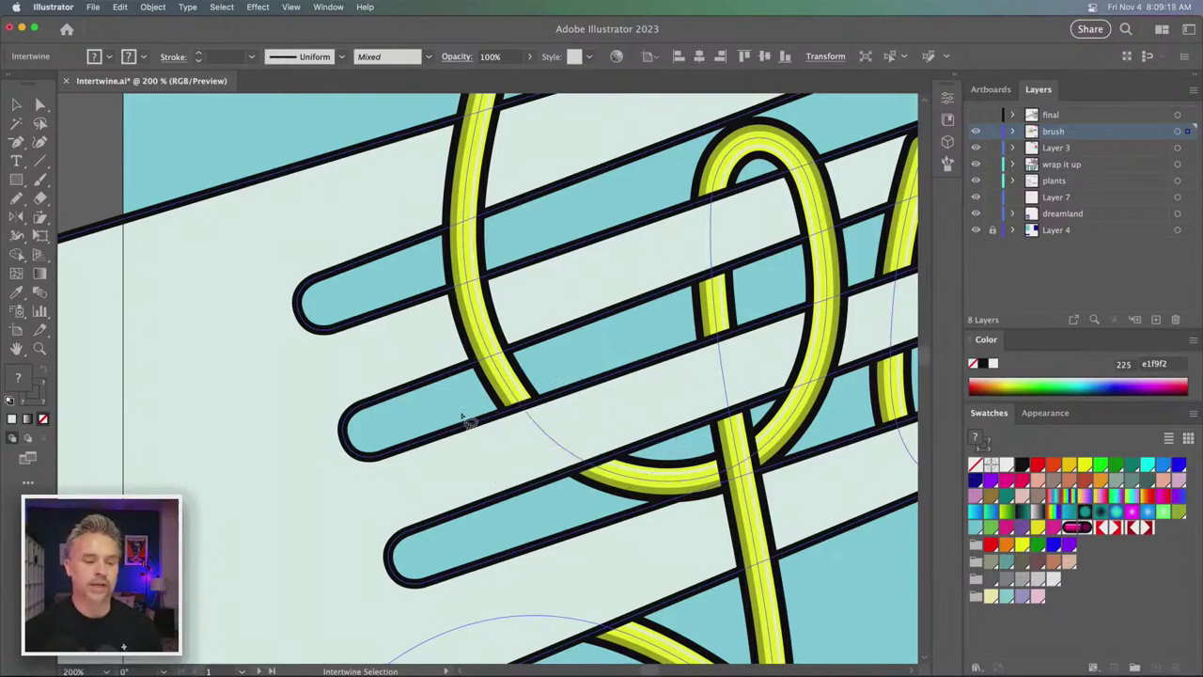
key(super+0)
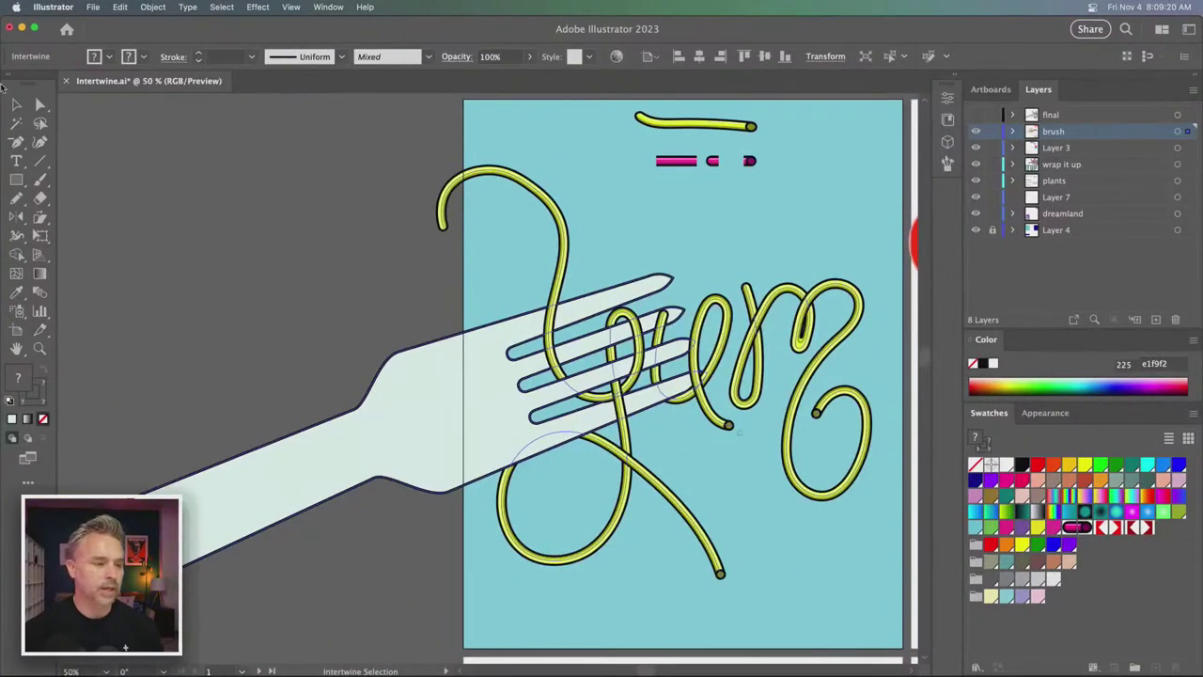
- Delete the stray yellow stroke at the artboard top and move the pink strokes above it
click(16, 104)
click(390, 279)
scroll(385, 273, right, 5)
scroll(379, 245, up, 2)
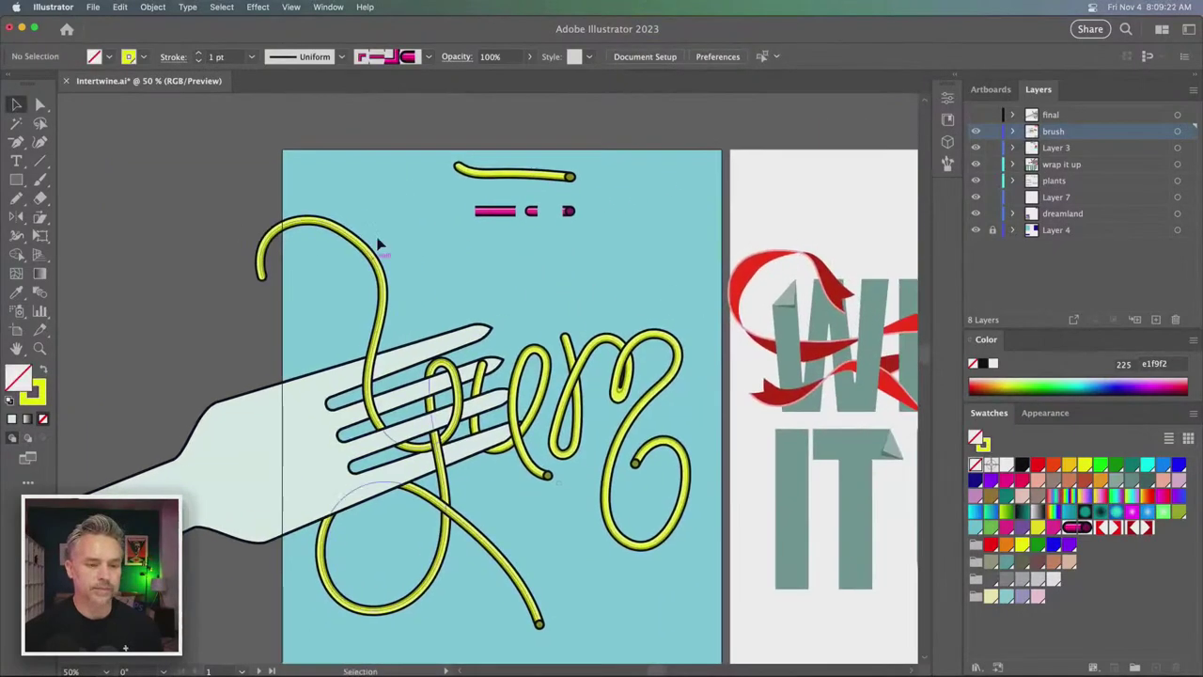
click(531, 176)
key(Delete)
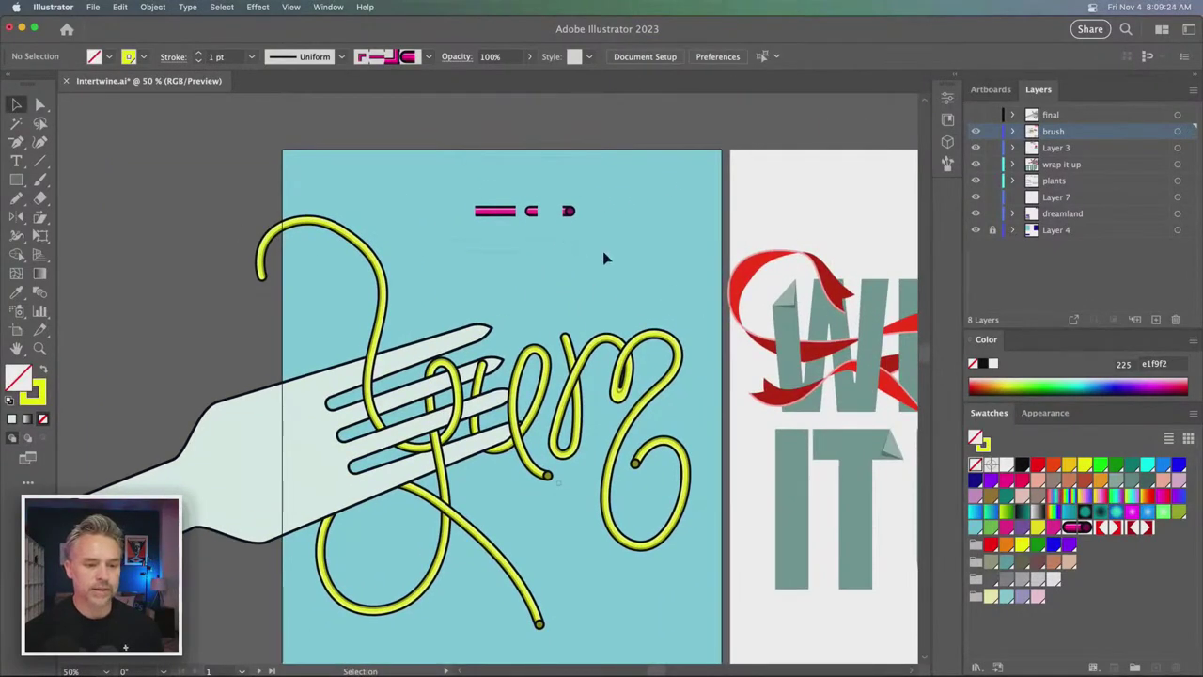
drag(504, 211, 504, 119)
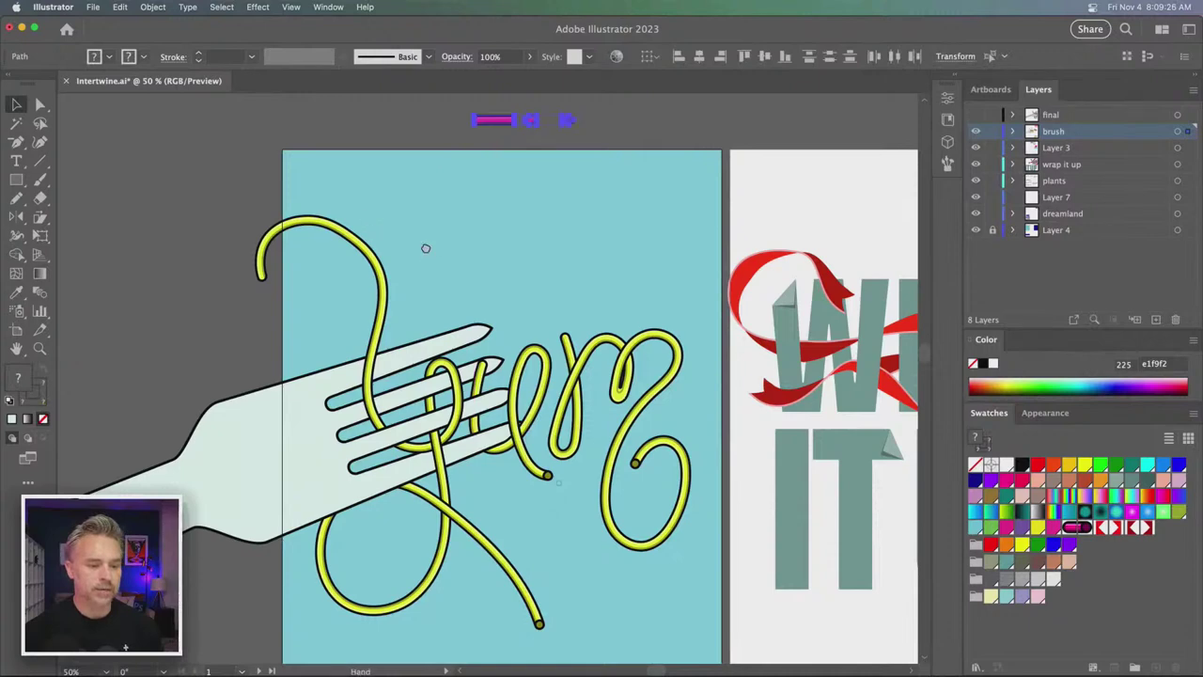
drag(426, 248, 422, 197)
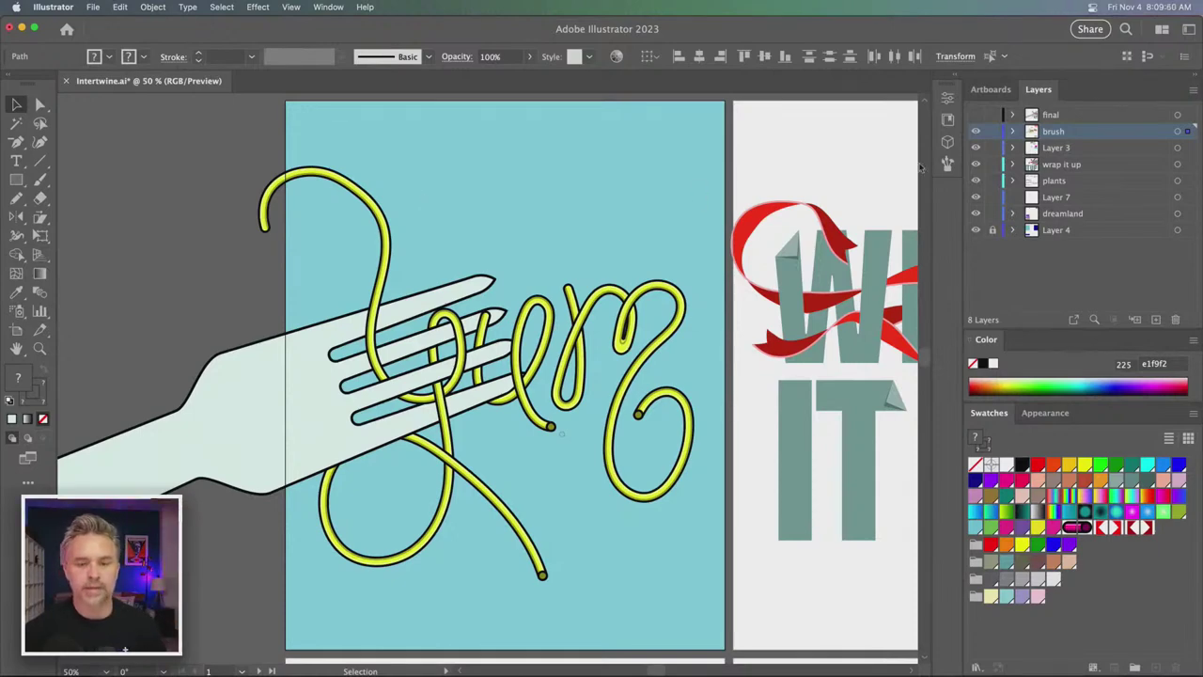
- Cut all artwork, create Layer 9, hide other layers, and paste the artwork back in place
click(221, 265)
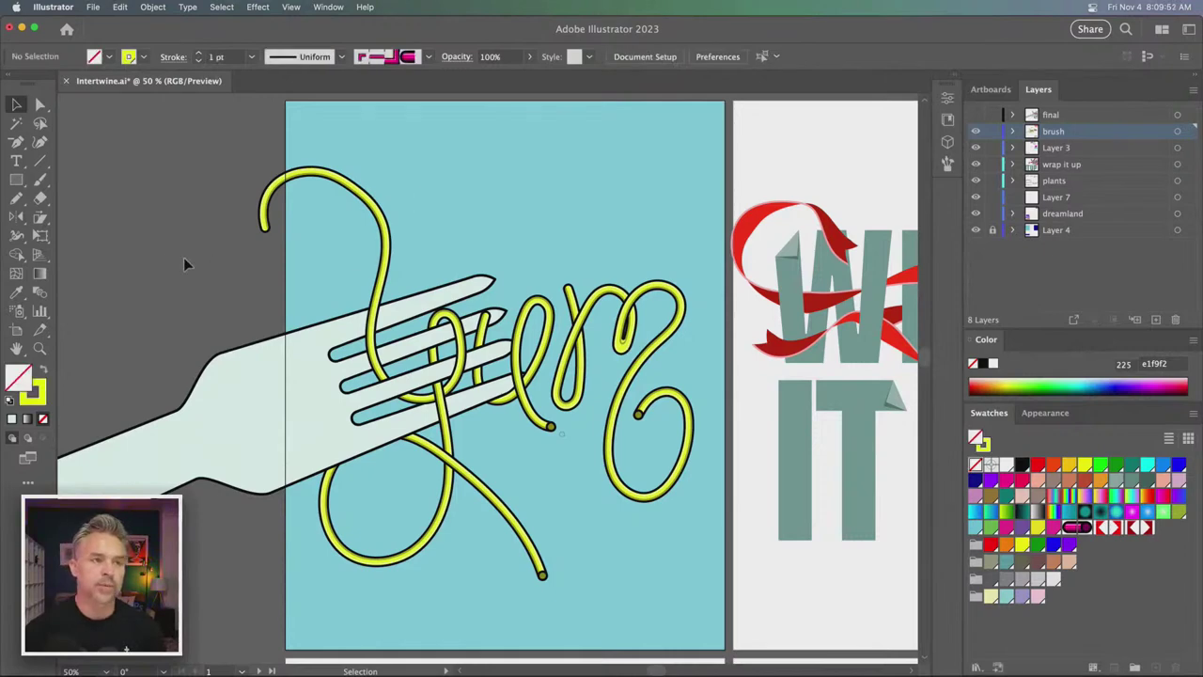
key(super+a)
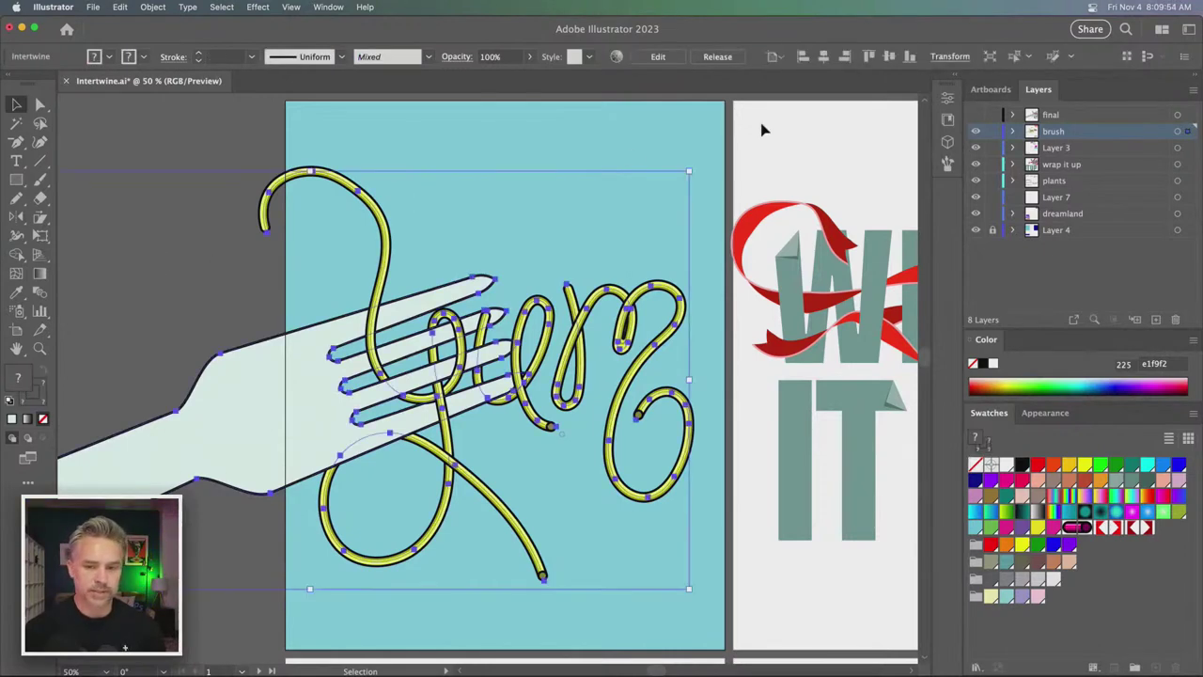
key(Delete)
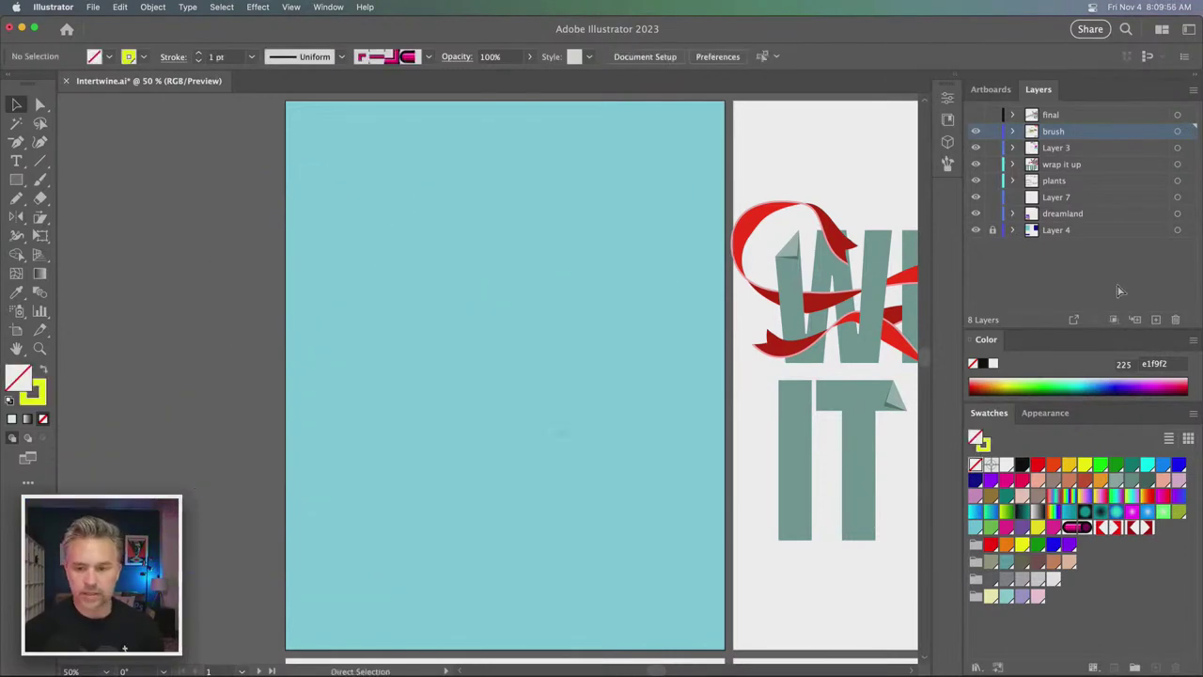
click(1156, 321)
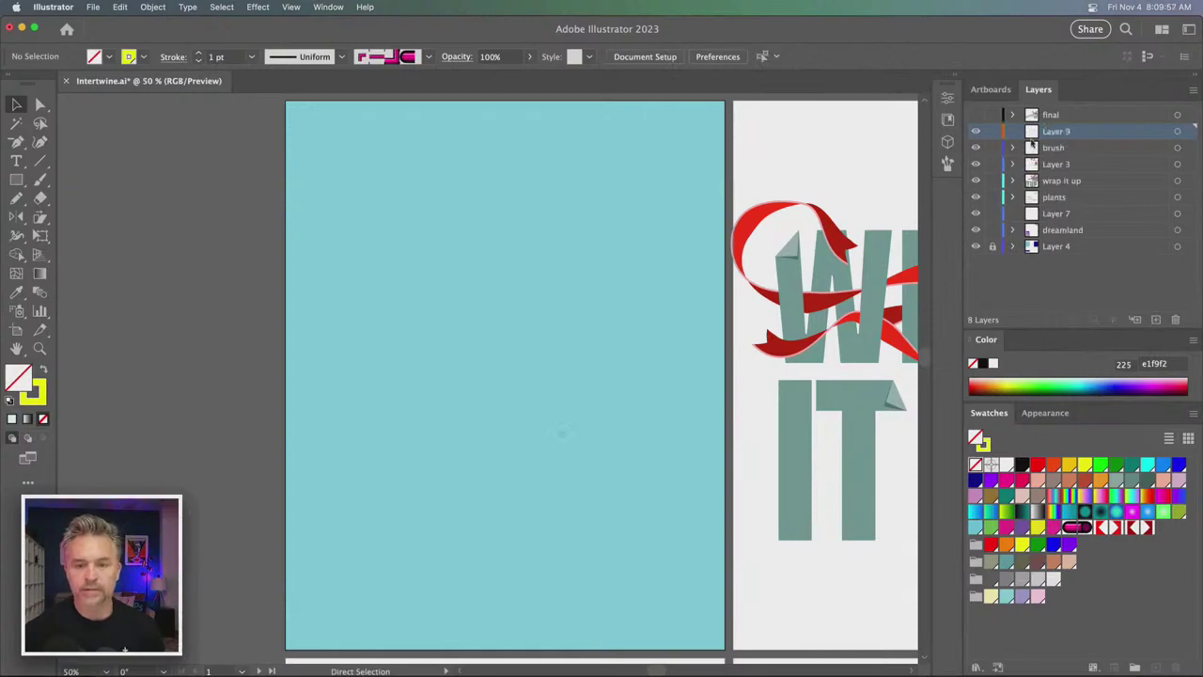
alt+click(976, 132)
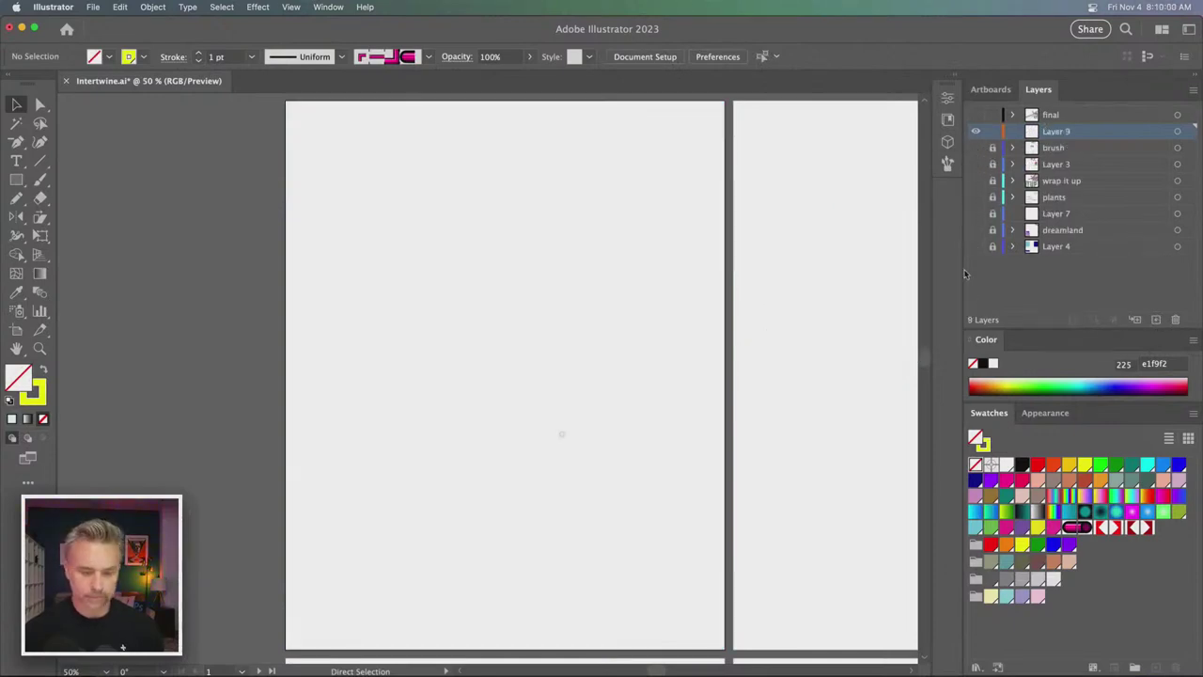
key(super+f)
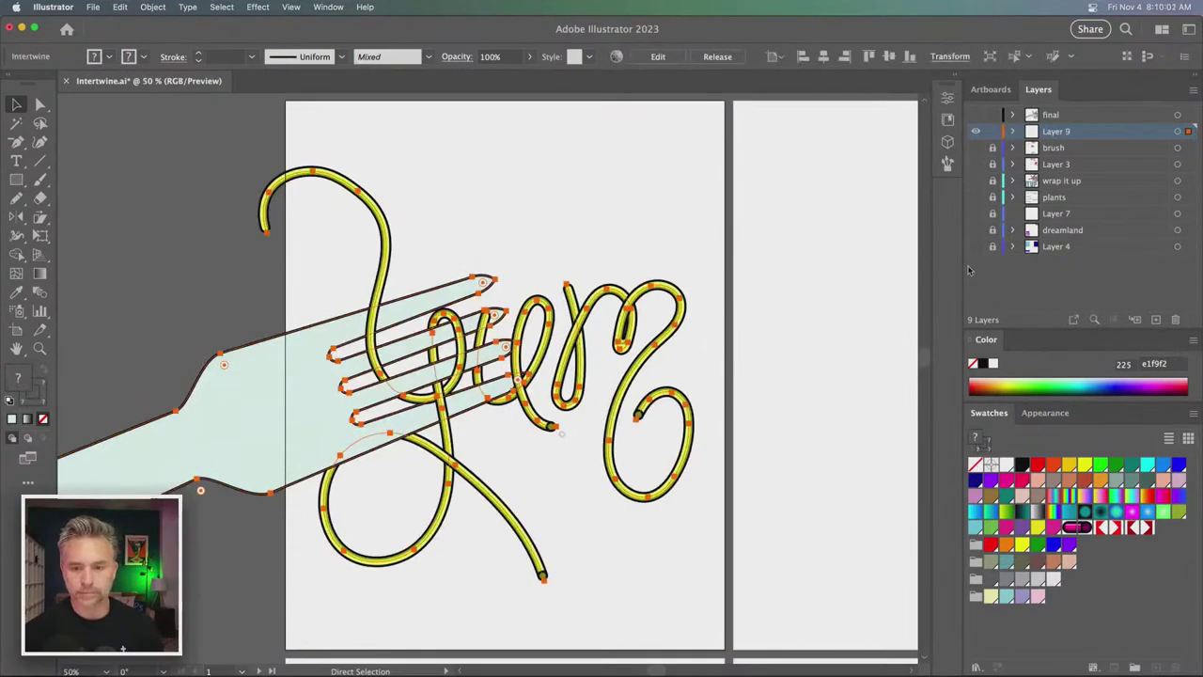
click(977, 248)
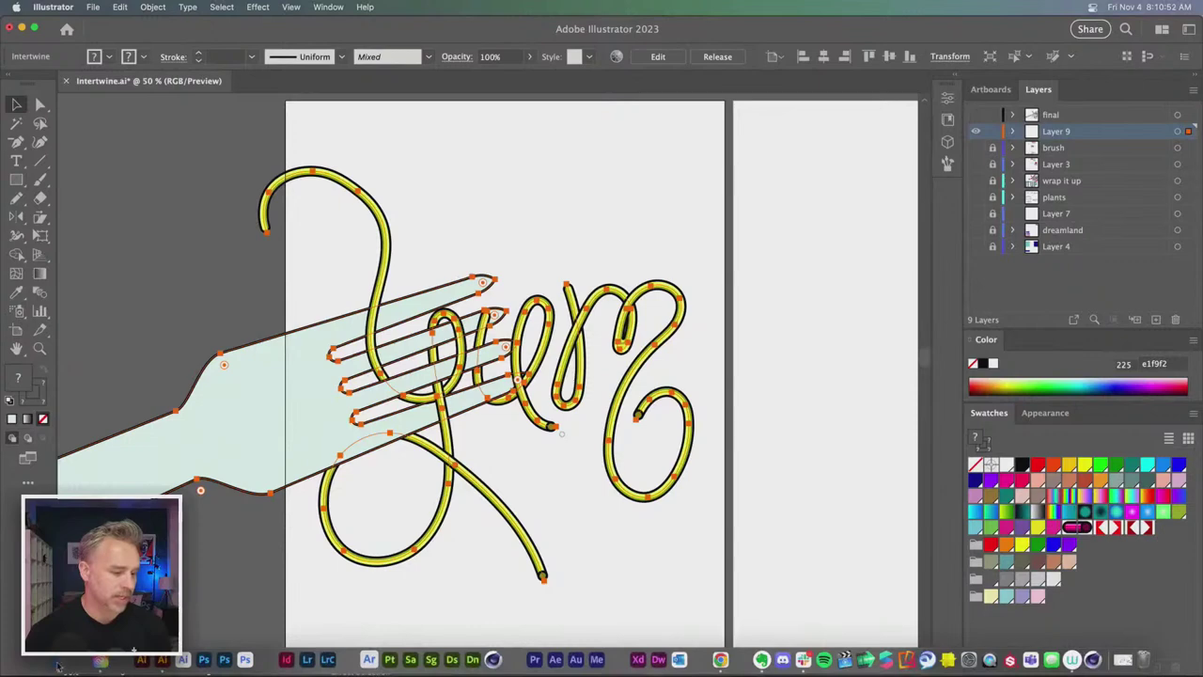
- Show the Desktop folder in Finder, open Force Quit Applications, and return to Illustrator
click(196, 662)
click(341, 299)
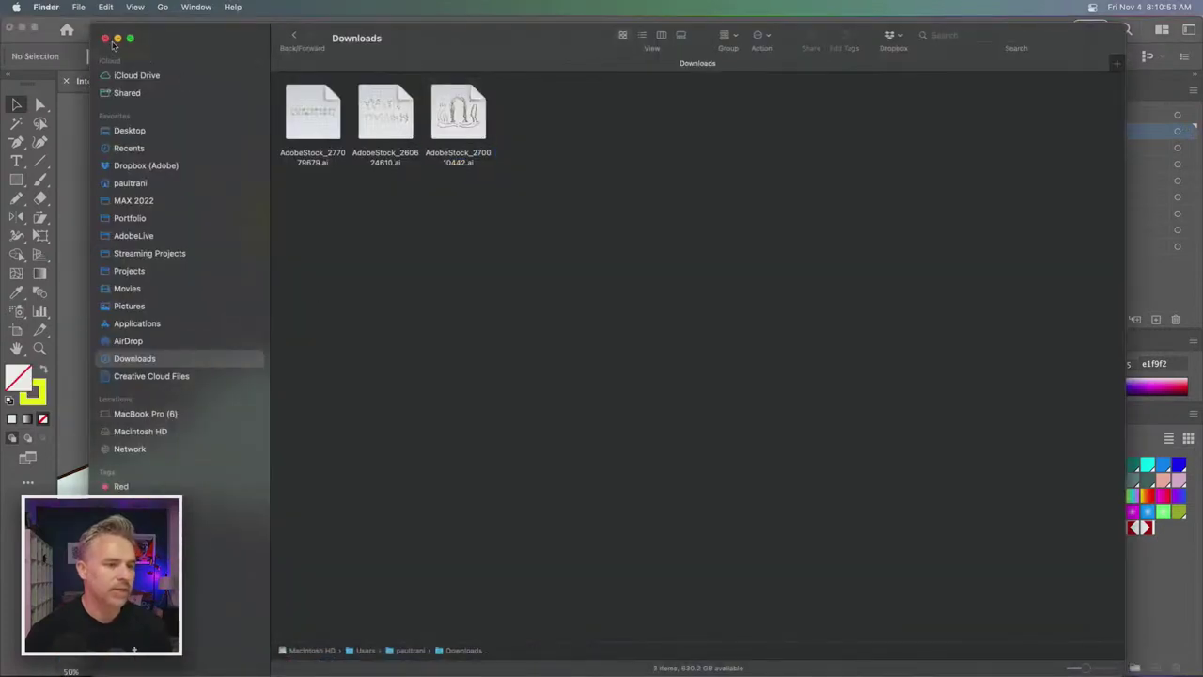
click(119, 133)
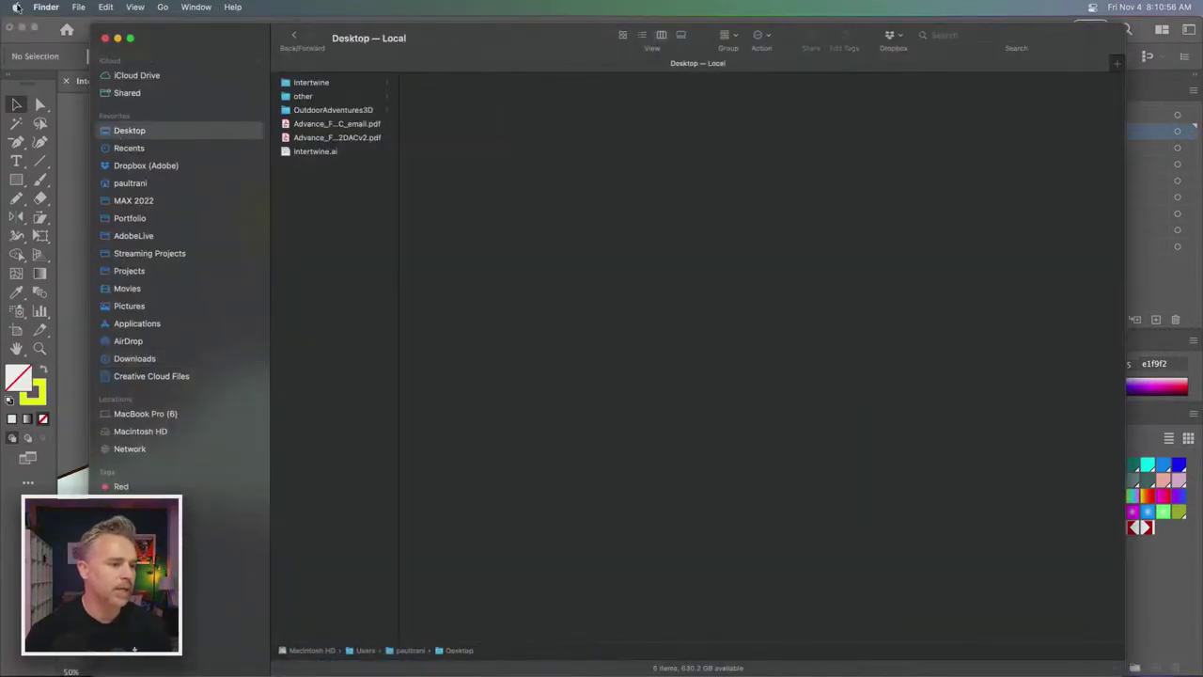
click(16, 7)
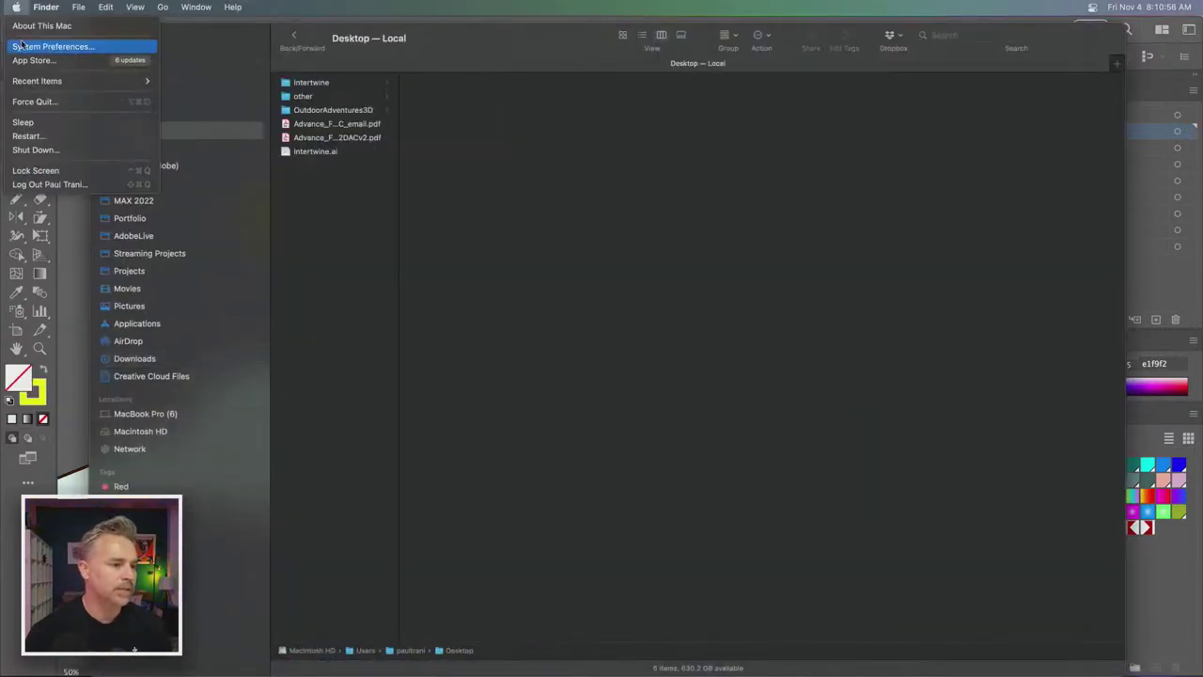
click(35, 101)
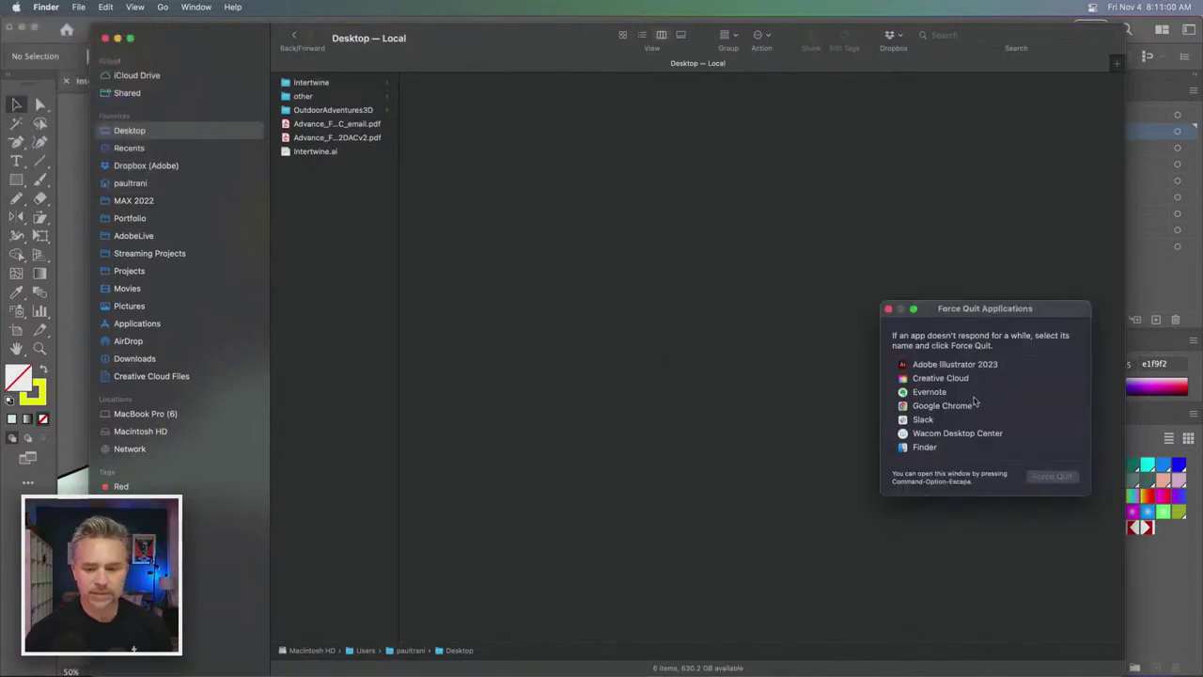
click(1148, 345)
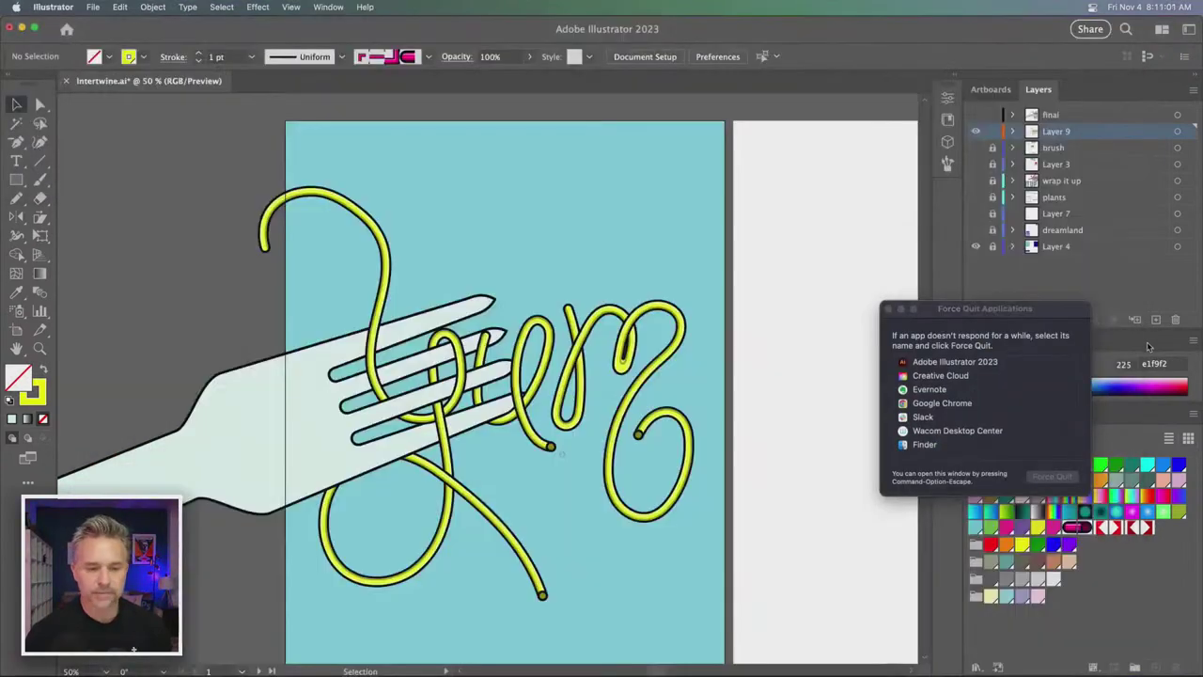
- Close Force Quit, inspect Layer 9's Intertwine and Group sublayers, then collapse Layer 9
click(888, 309)
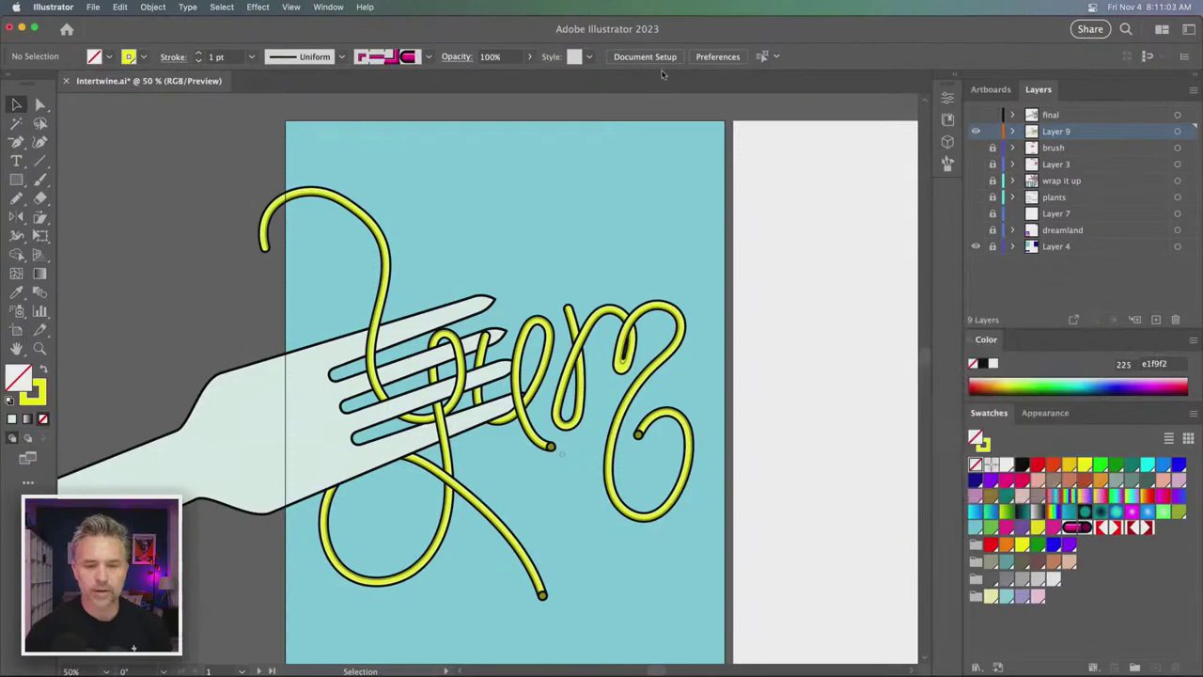
click(1012, 132)
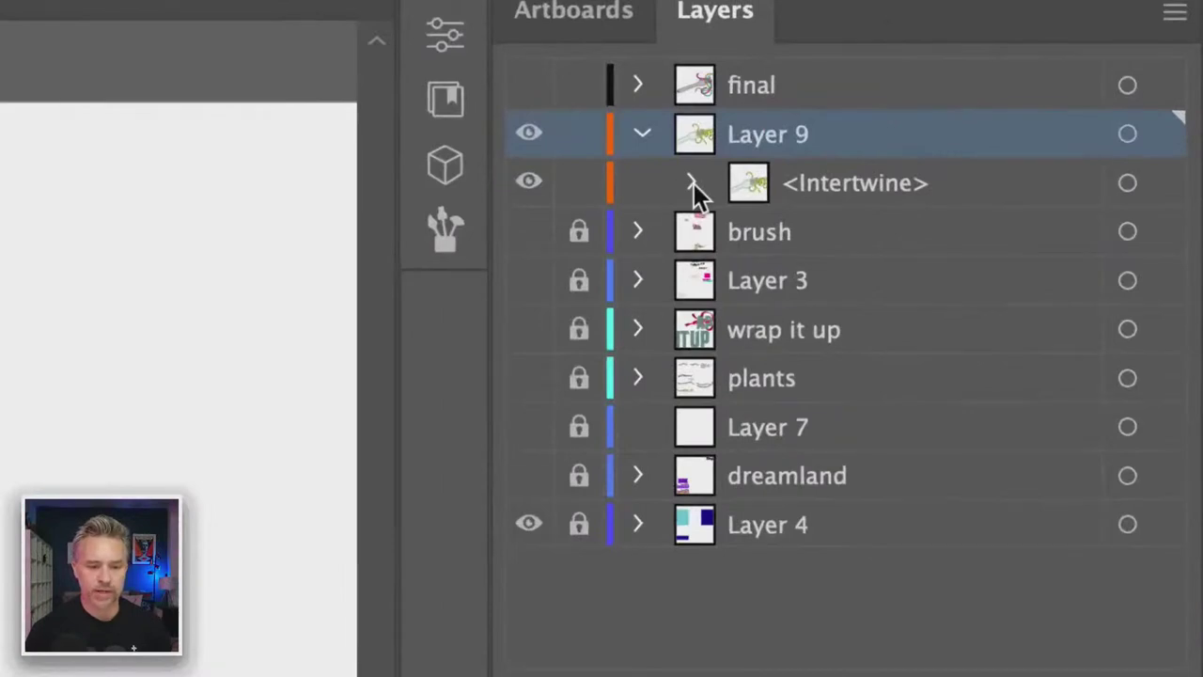
click(693, 184)
click(885, 280)
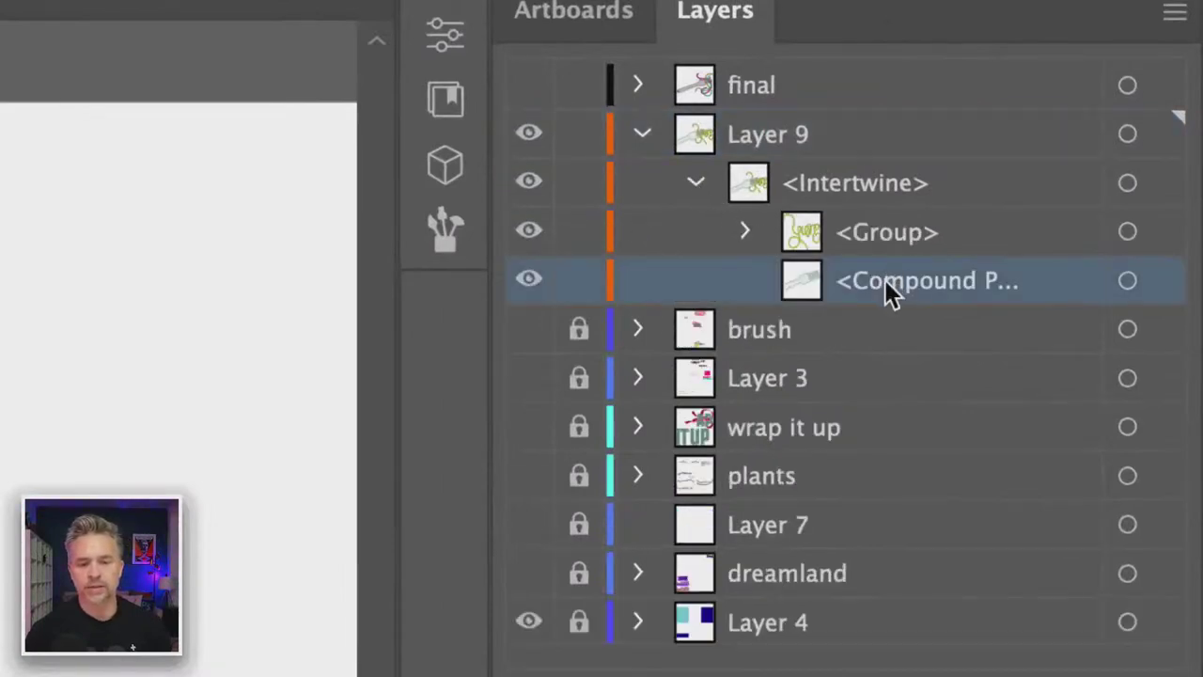
click(745, 233)
click(747, 235)
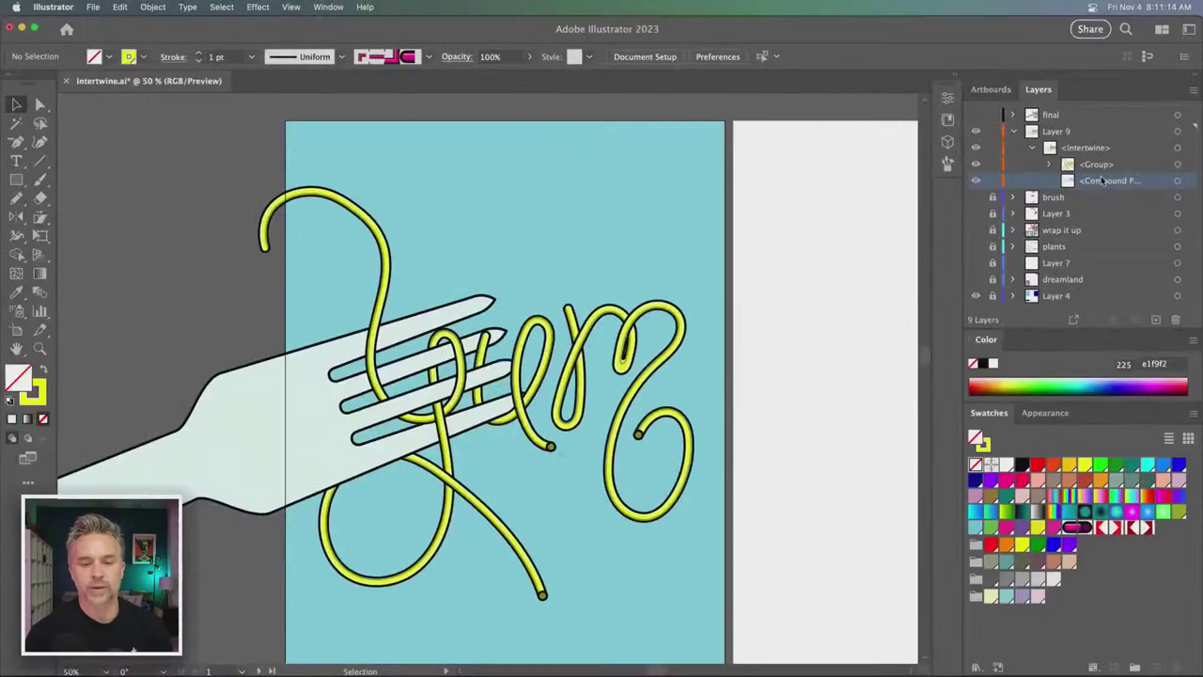
click(1012, 134)
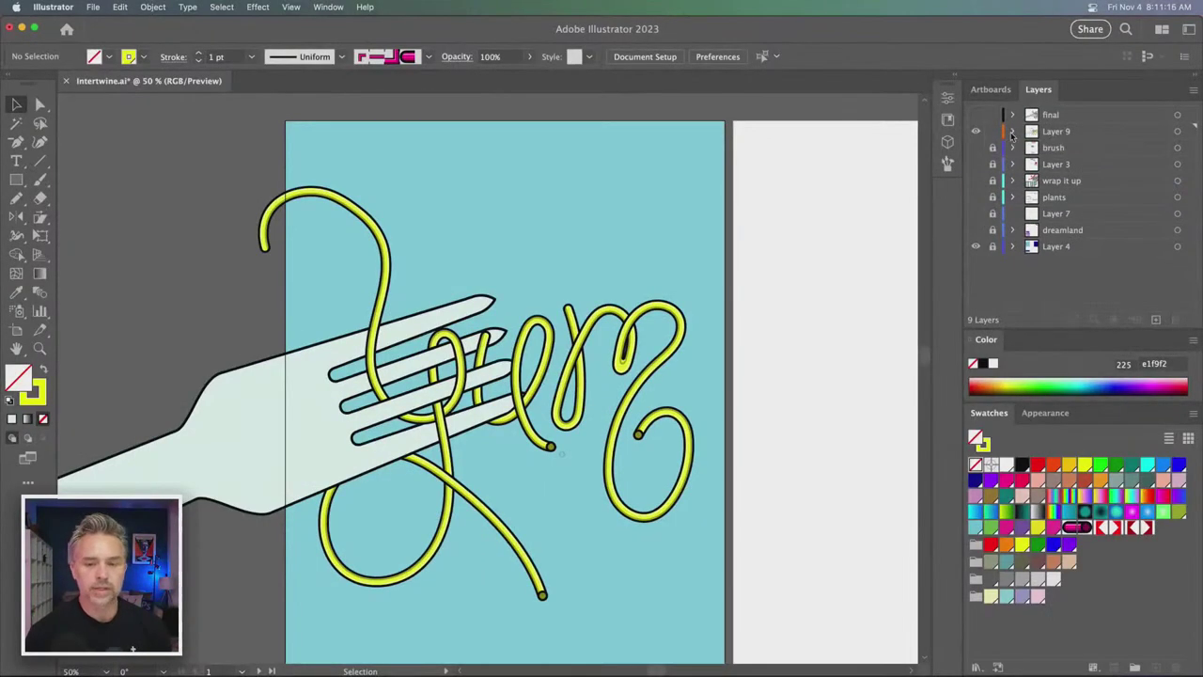
key(space)
- Pan to the blank artboard and hide Layer 9's yellow rope artwork
drag(759, 123, 427, 115)
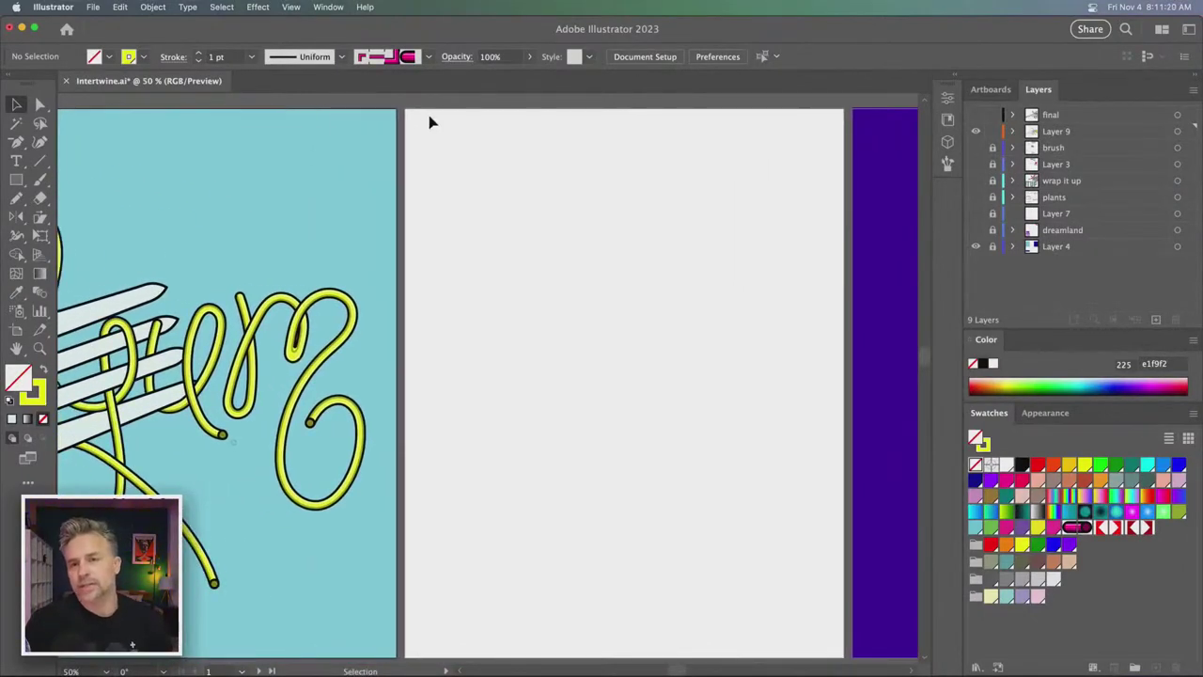
click(976, 131)
click(975, 132)
click(976, 132)
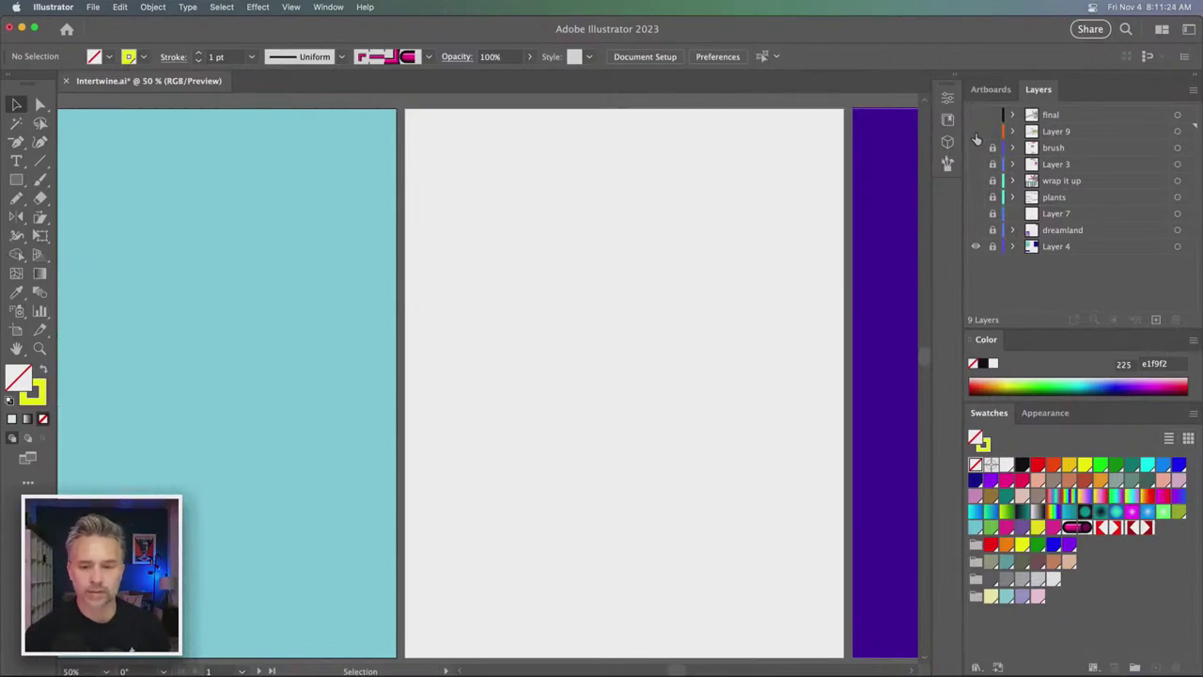
- Turn on visibility for the brush, Layer 3 and wrap it up layers
click(976, 148)
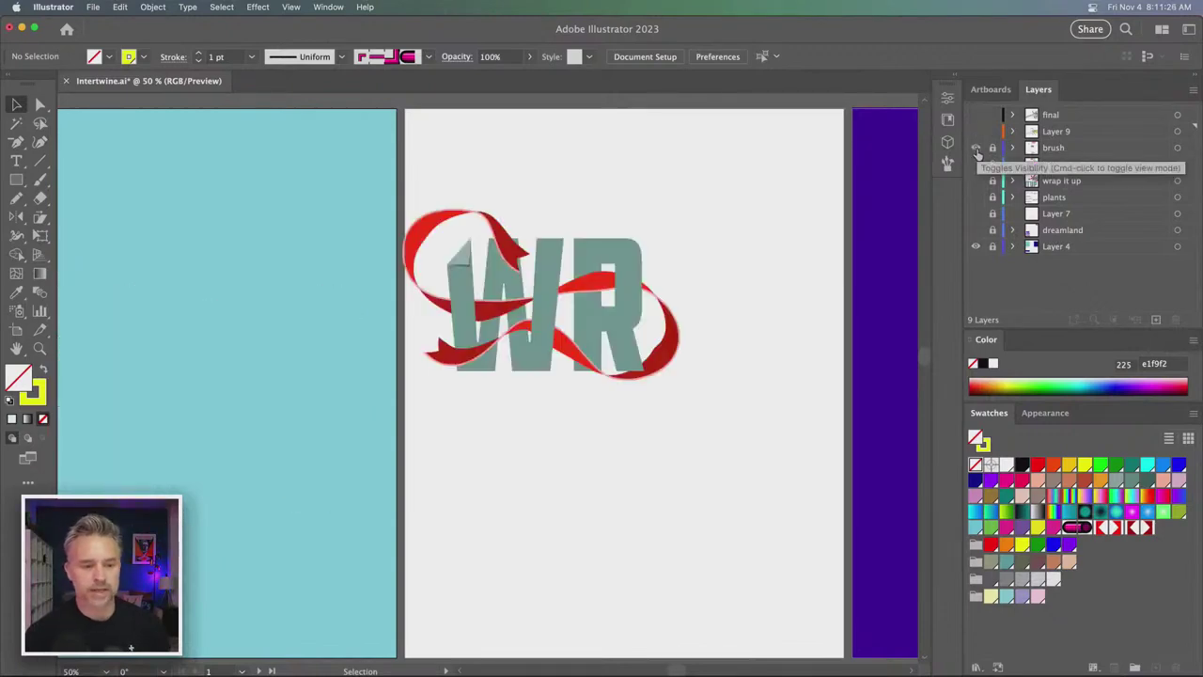
click(975, 167)
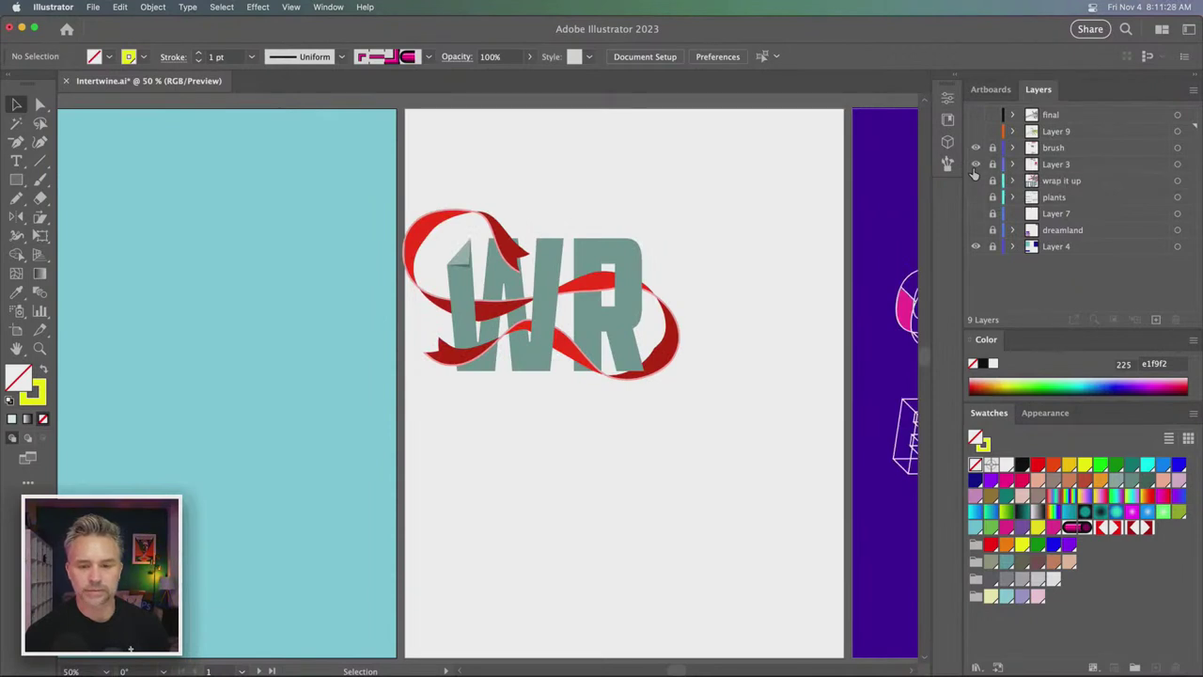
click(976, 180)
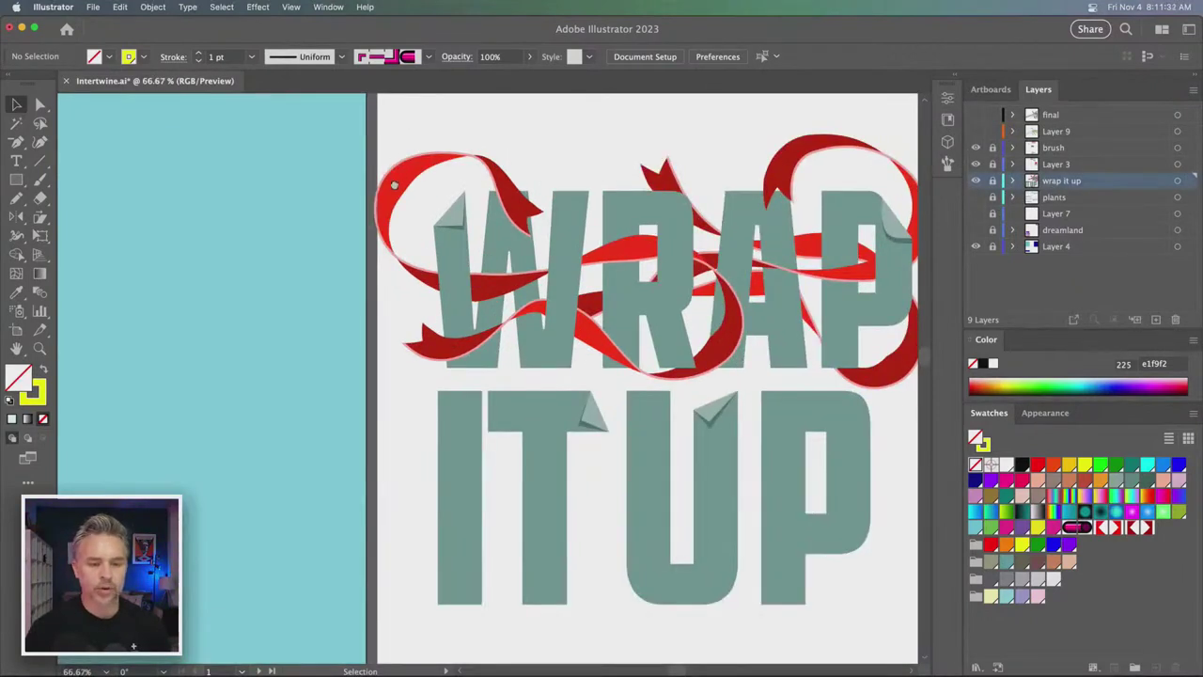
- Hide the Layer 4 backgrounds and Layer 3, and move wrap it up above Layer 3
key(super+equal)
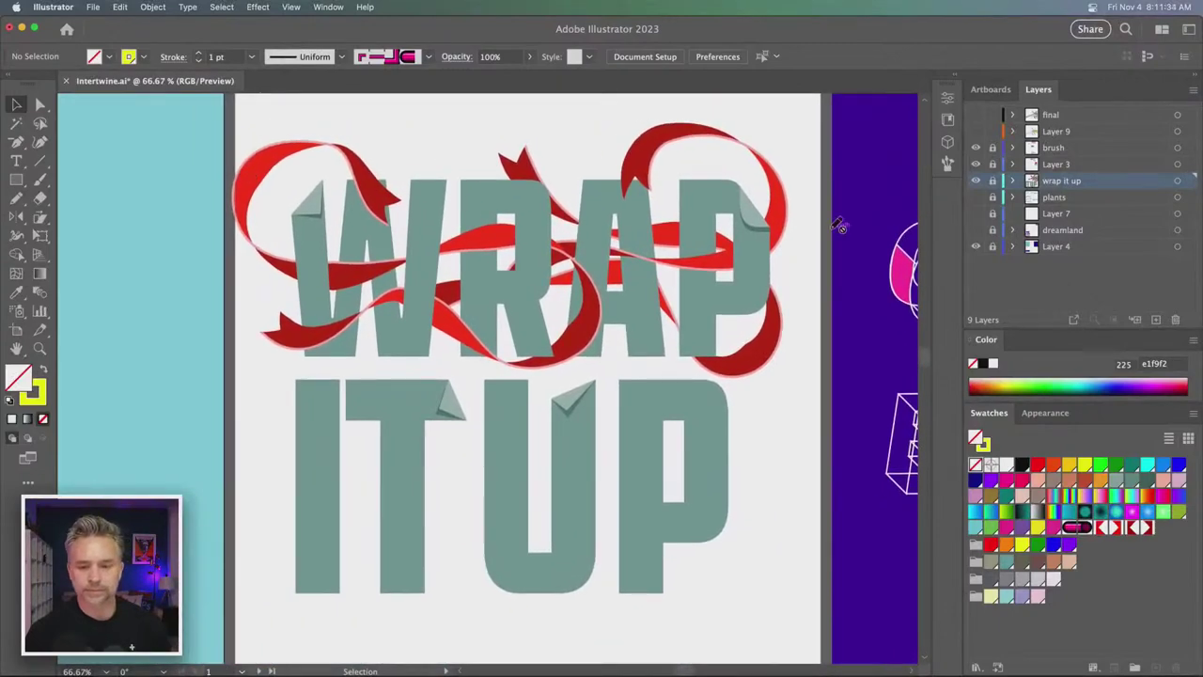
click(975, 248)
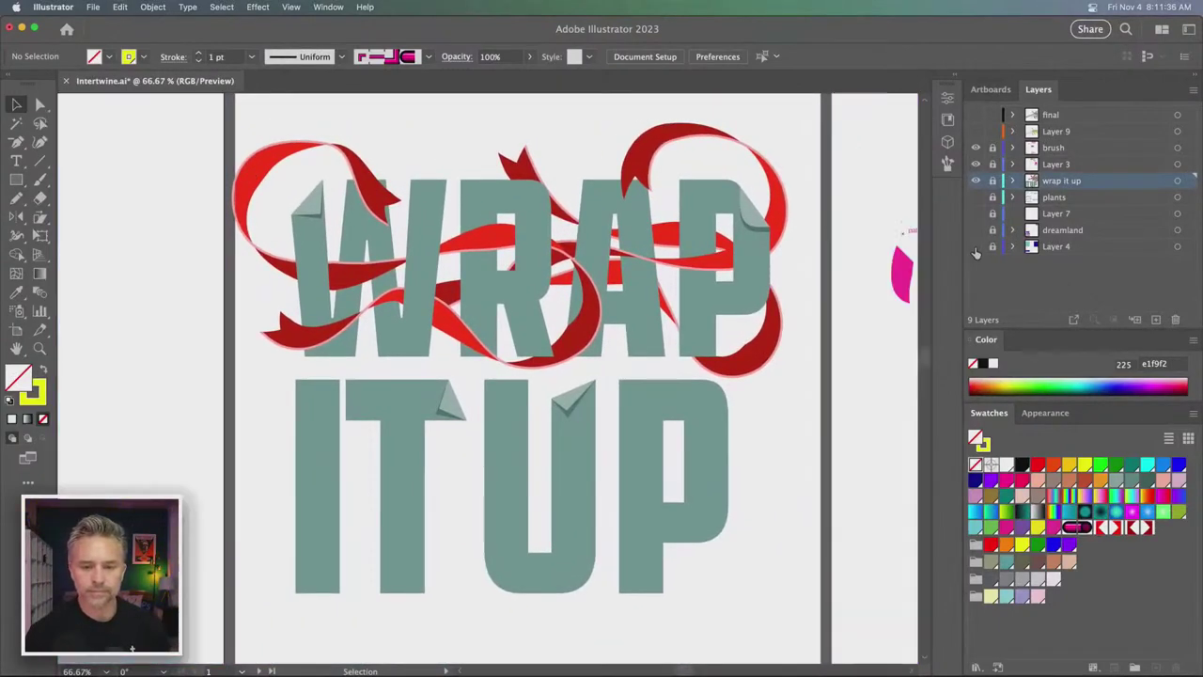
click(976, 165)
drag(1112, 185, 1121, 157)
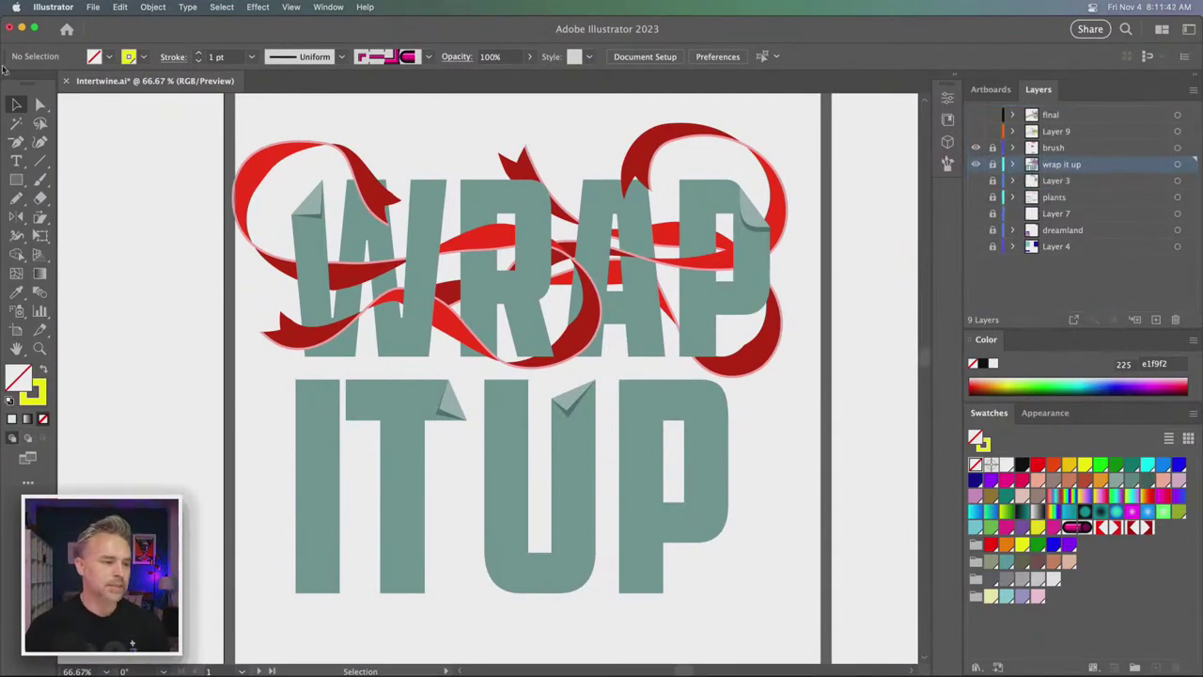
- Hide the artboard edges and unlock the brush and wrap it up layers
key(super+shift+h)
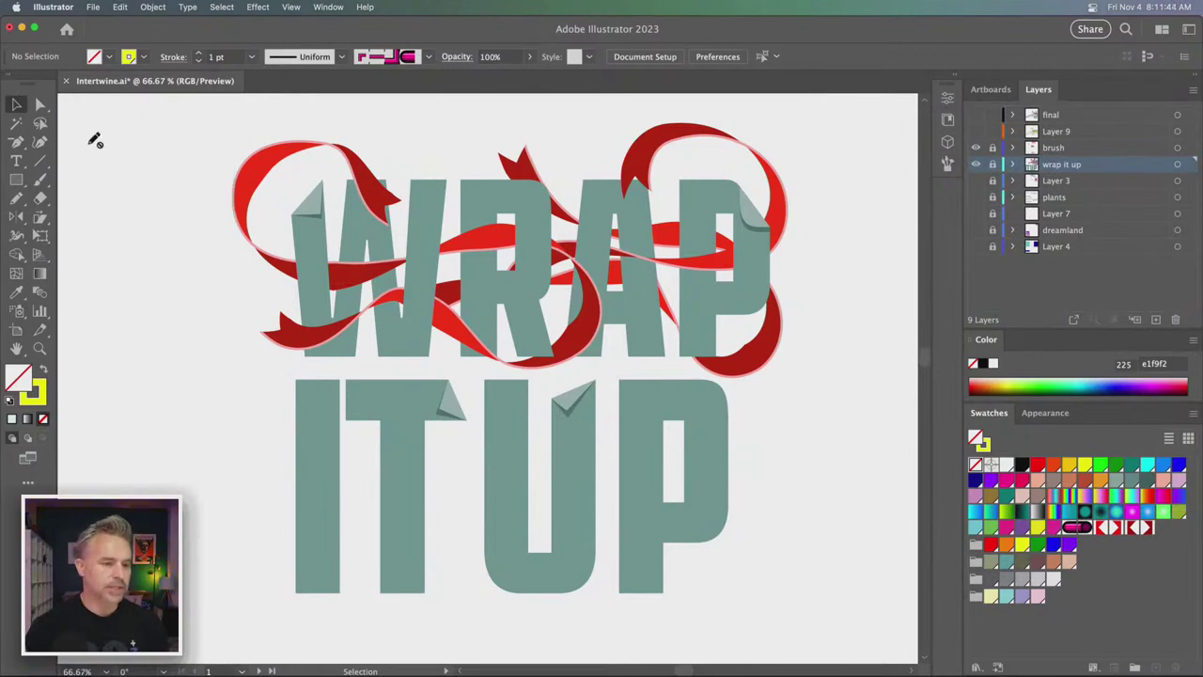
scroll(254, 132, up, 2)
scroll(564, 564, up, 1)
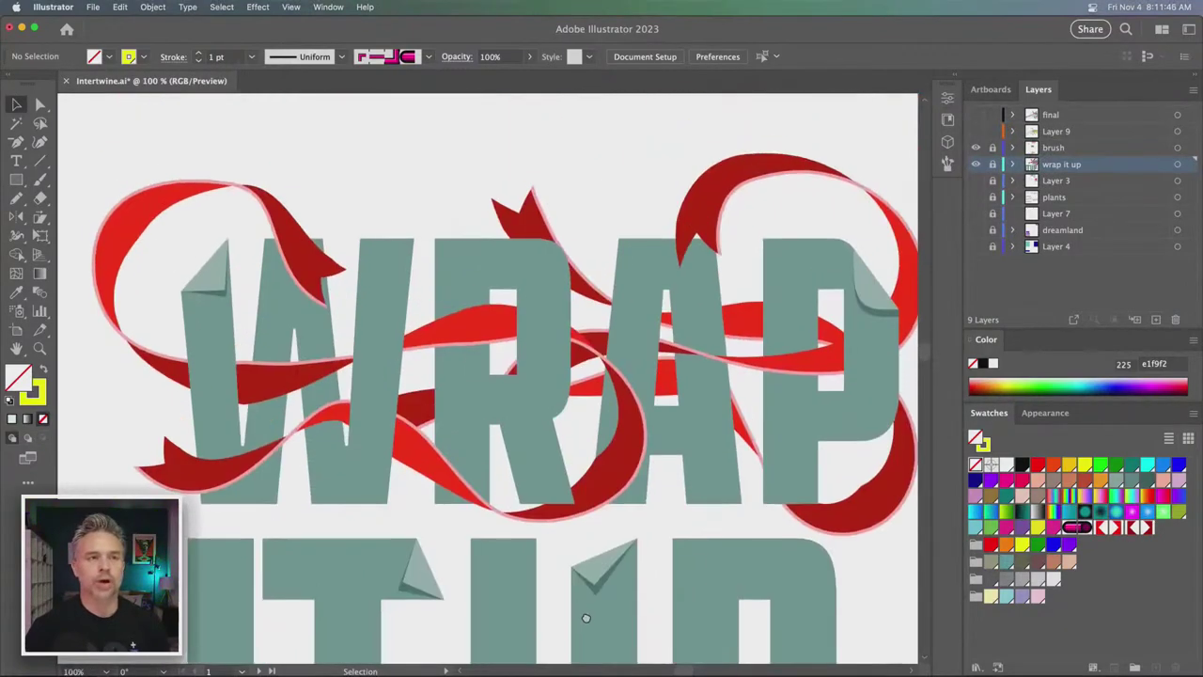
drag(586, 617, 569, 599)
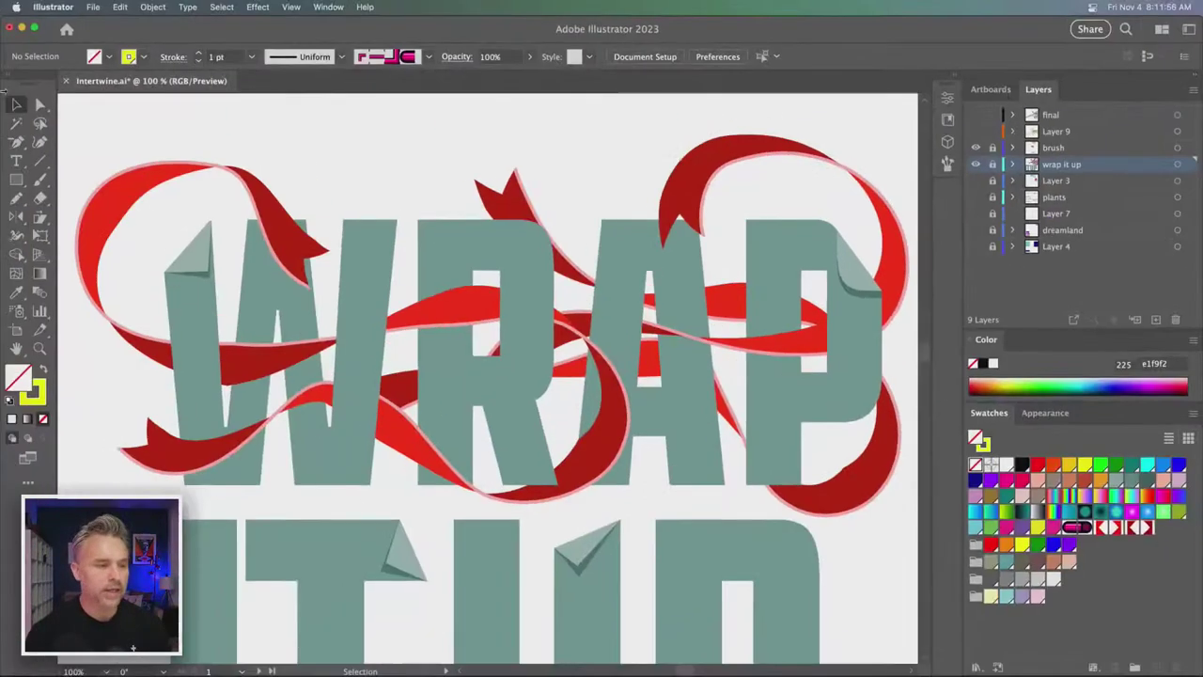
click(993, 148)
click(993, 164)
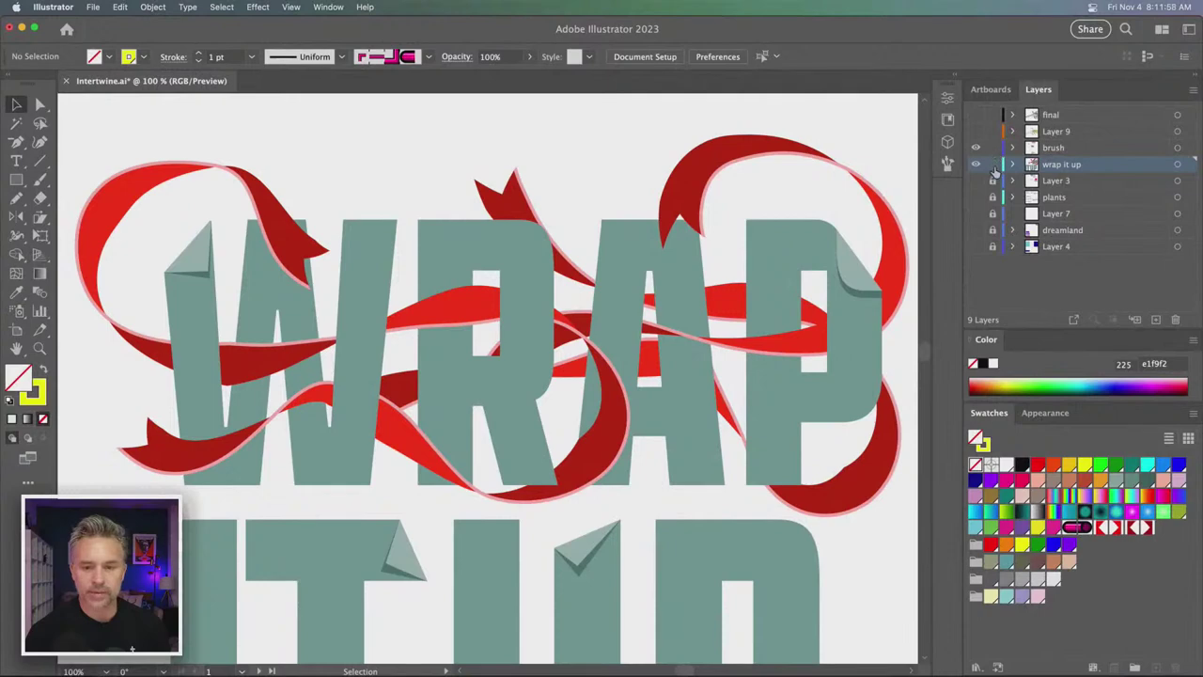
- Inspect the Intertwine group over WRAP up close, then recentre WRAP IT UP in the view
click(778, 254)
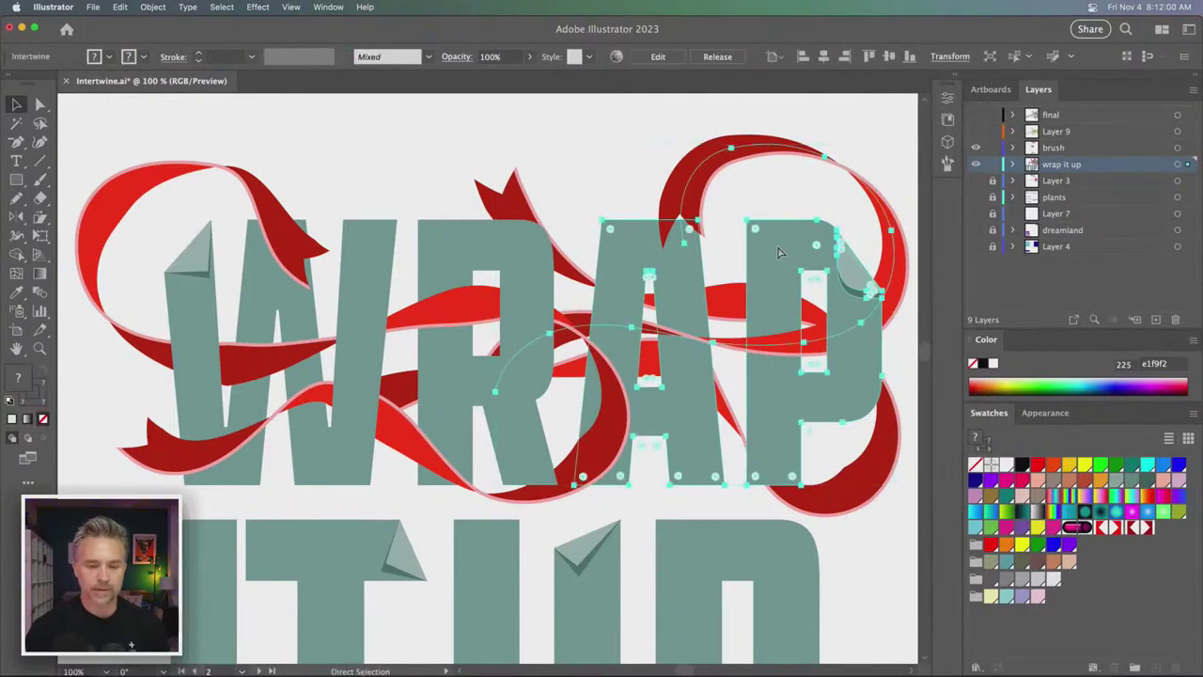
key(super+equal)
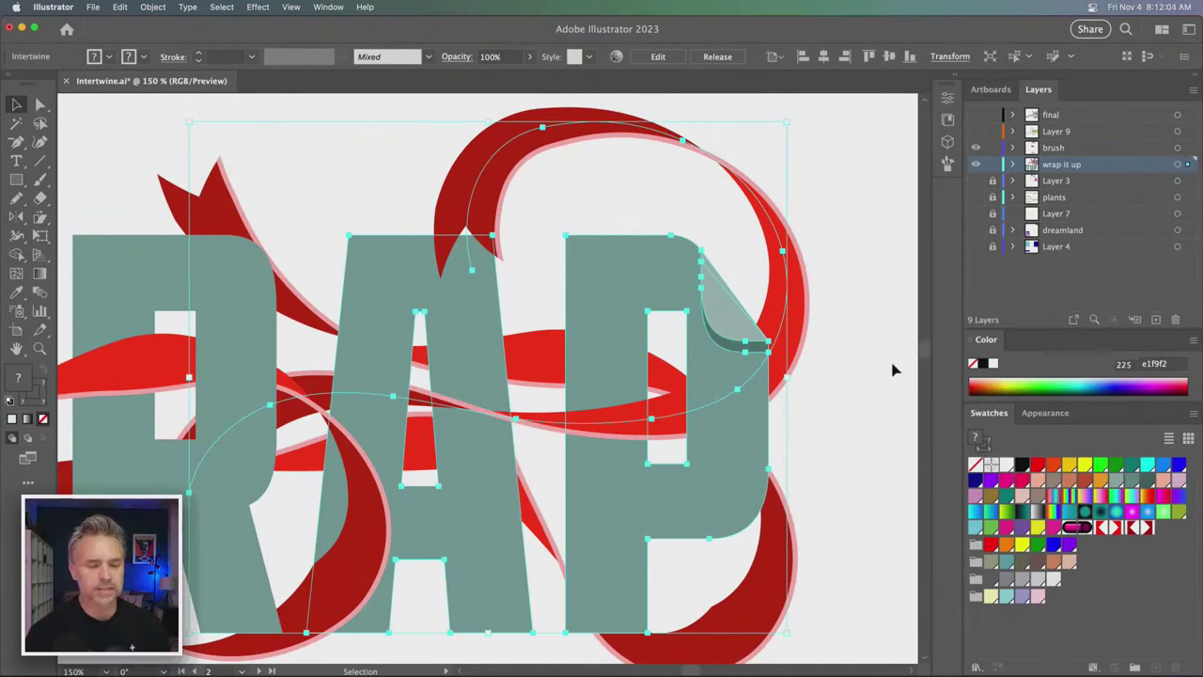
click(835, 158)
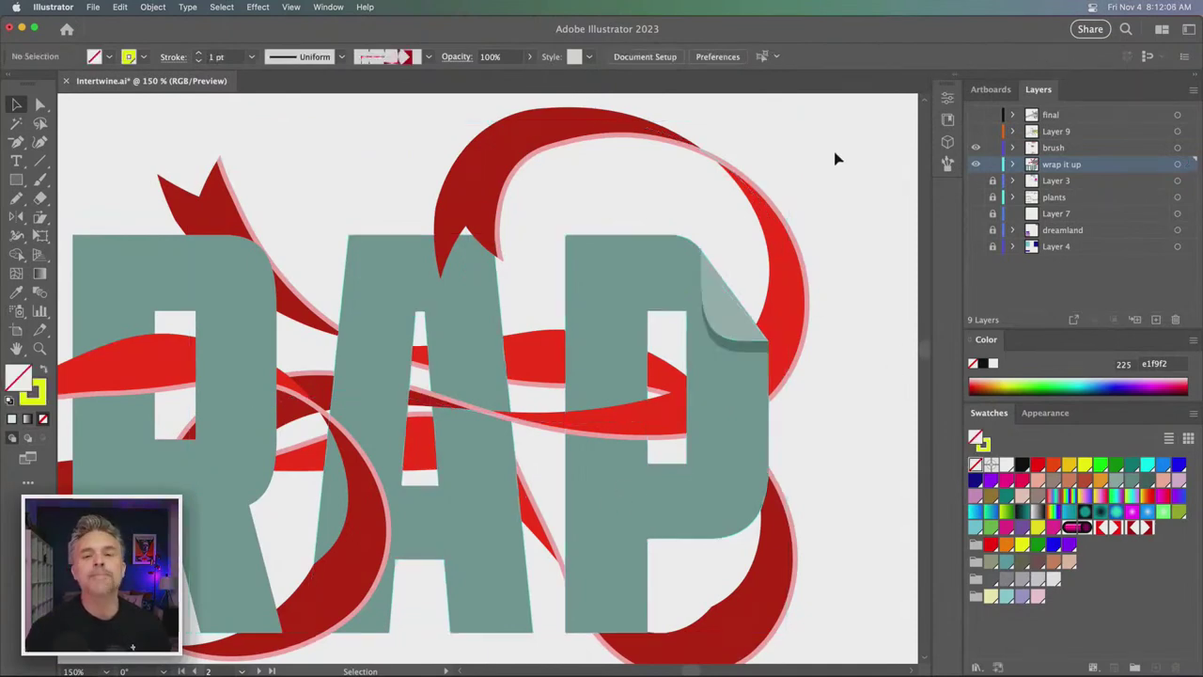
key(super+0)
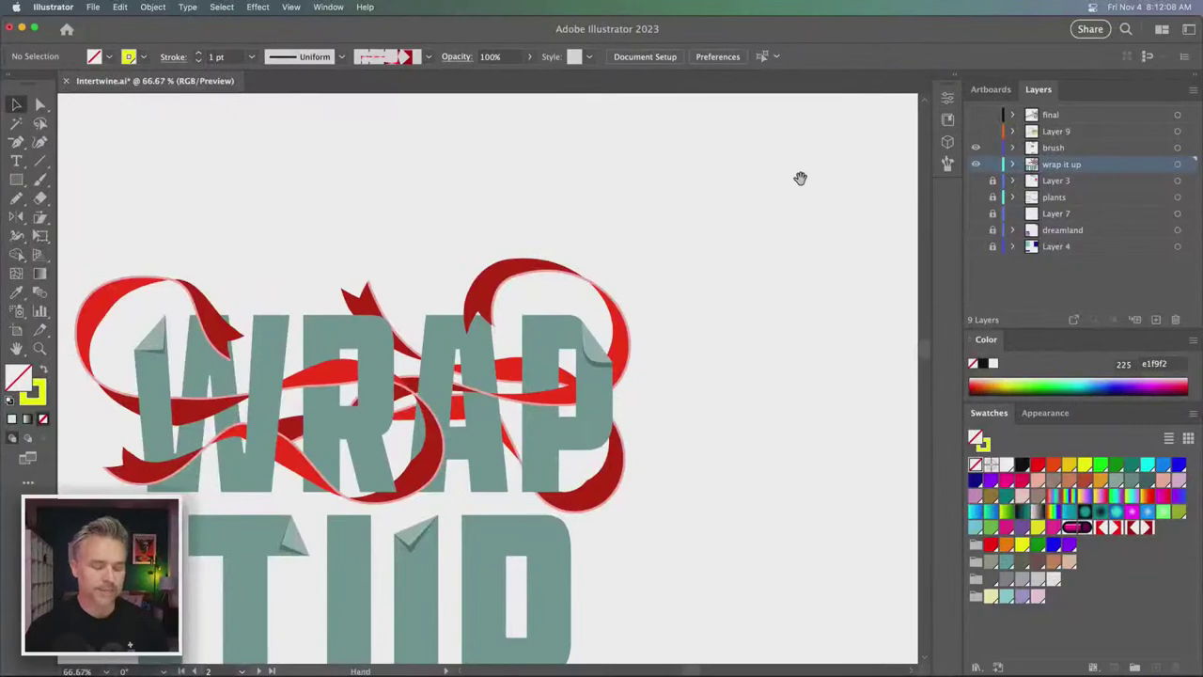
drag(337, 322, 506, 177)
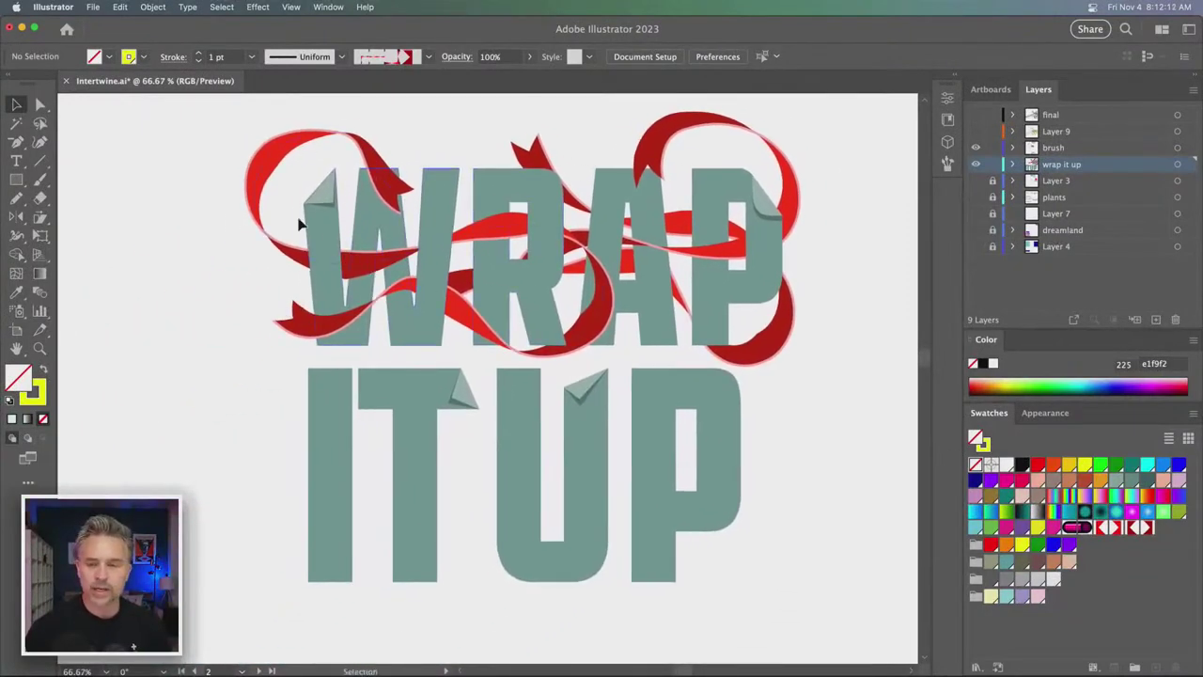
click(314, 406)
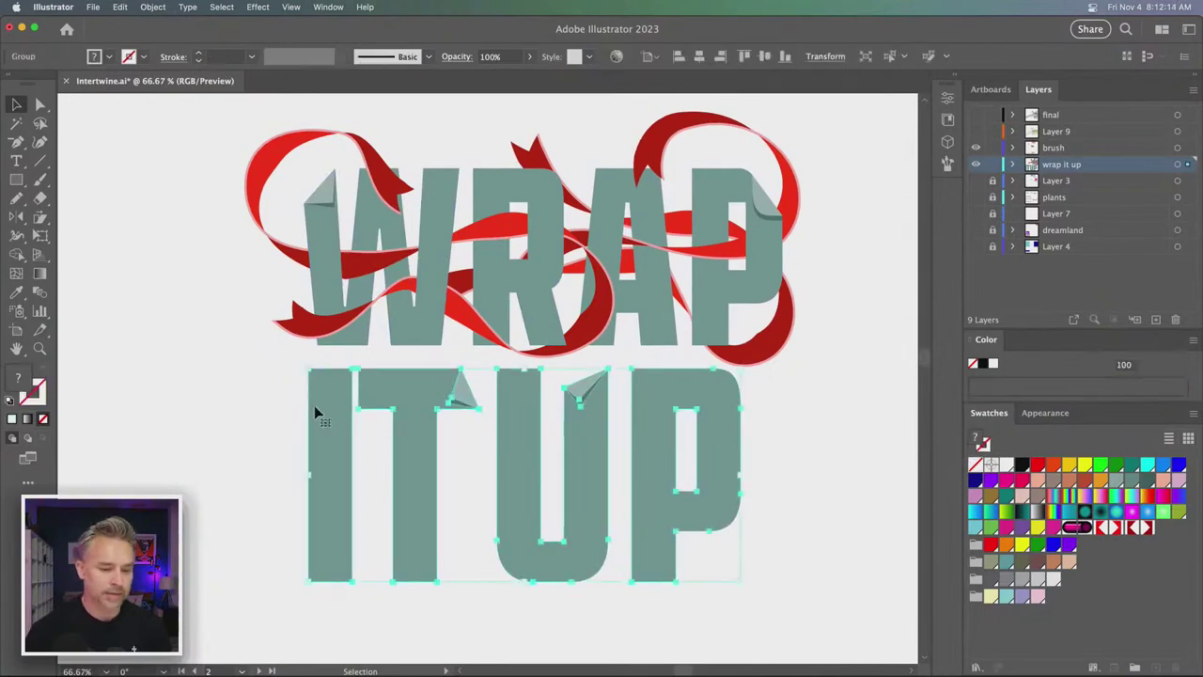
right_click(410, 396)
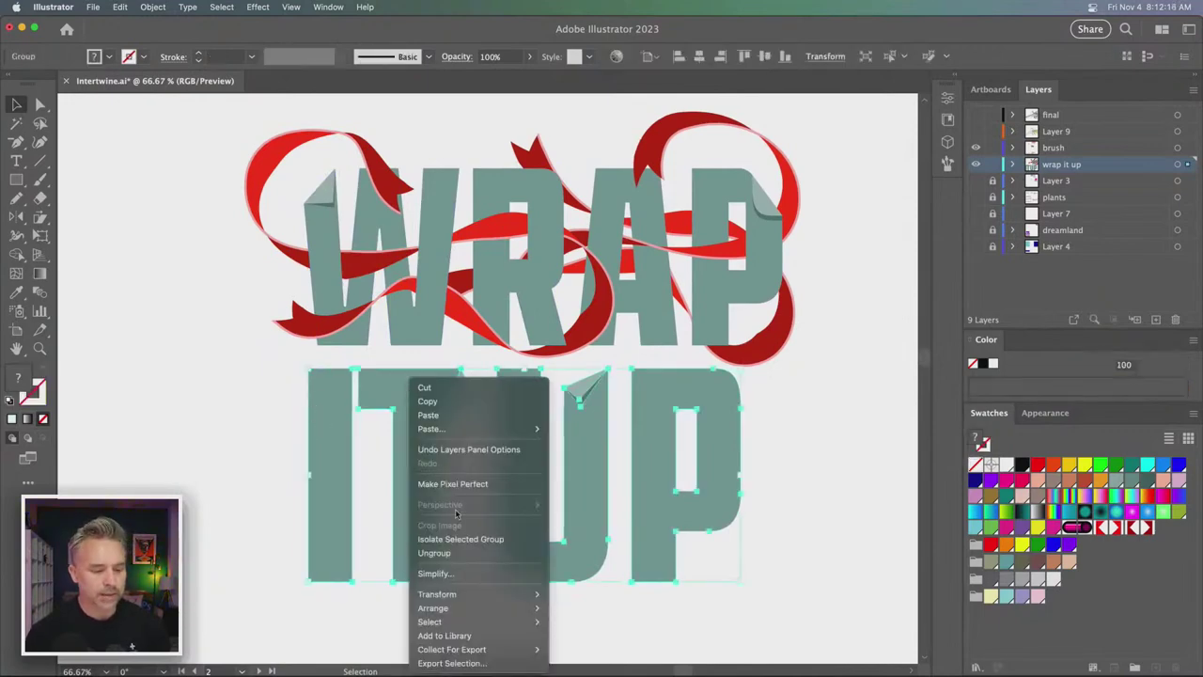
click(434, 553)
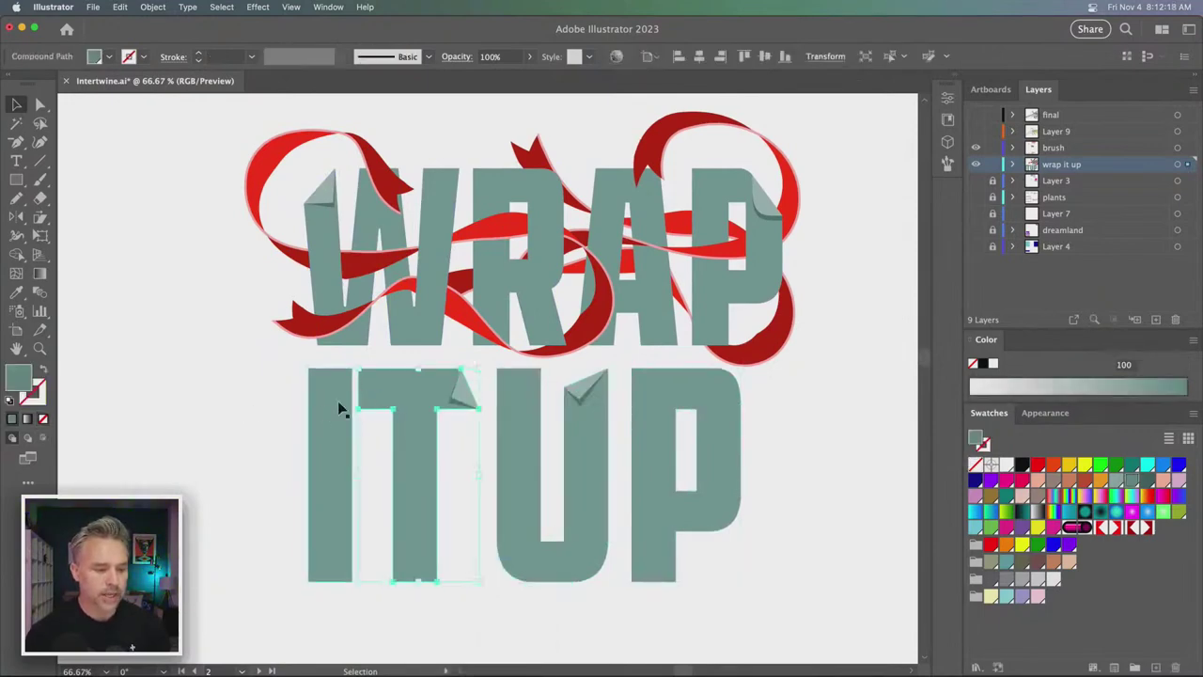
drag(267, 370, 472, 481)
key(super+g)
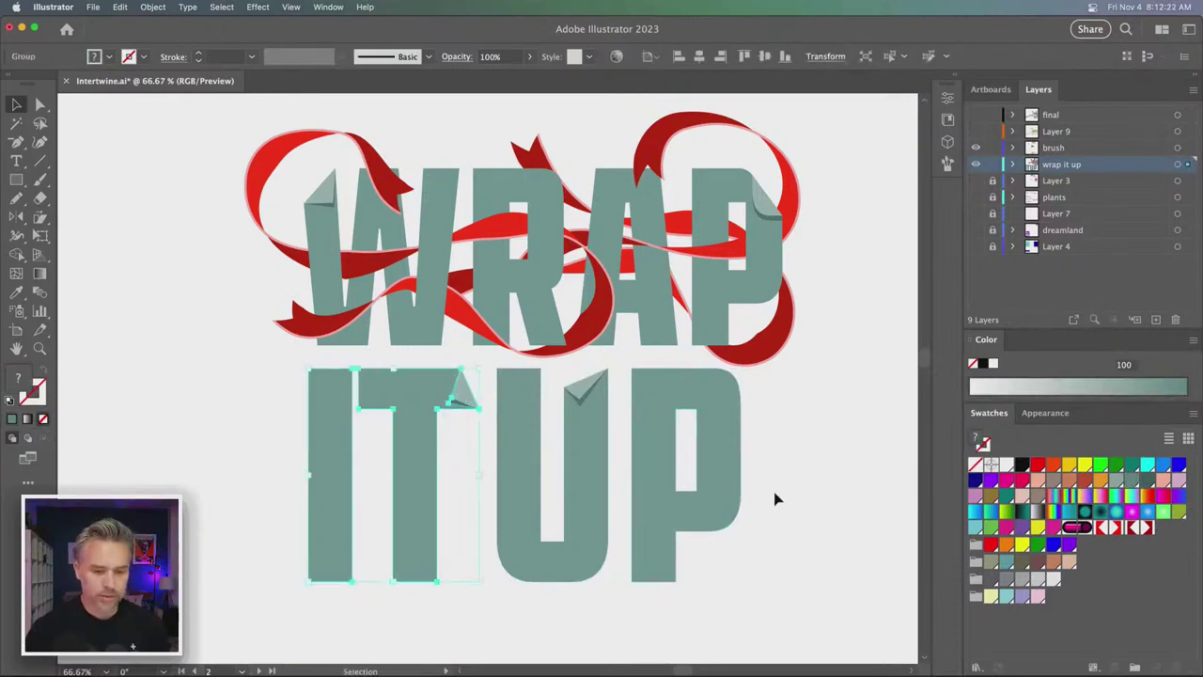
click(514, 377)
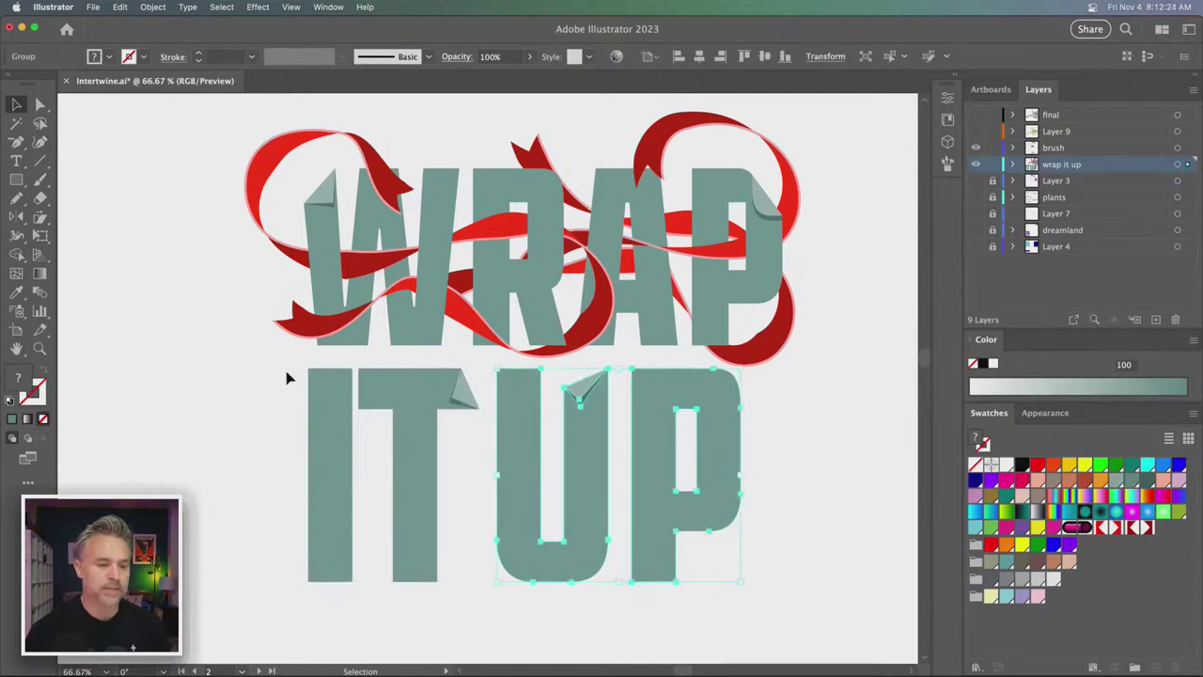
mouse_move(411, 398)
mouse_down()
mouse_move(314, 517)
mouse_move(411, 402)
mouse_up()
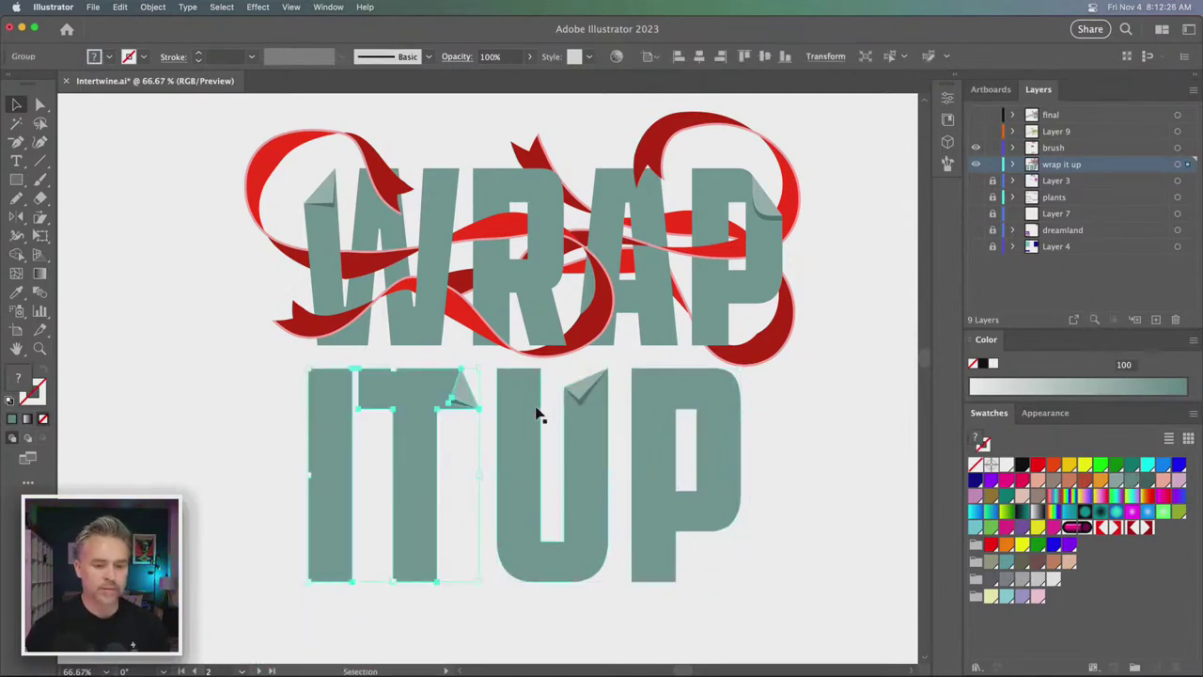
click(539, 411)
click(238, 387)
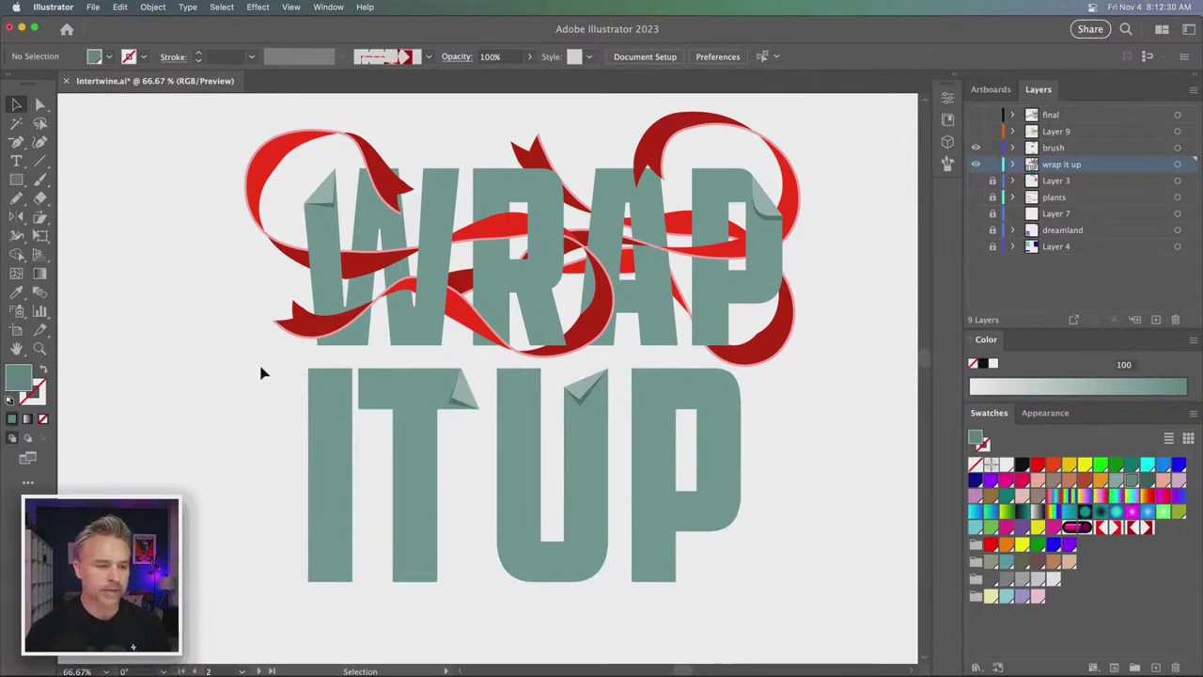
click(265, 182)
click(197, 295)
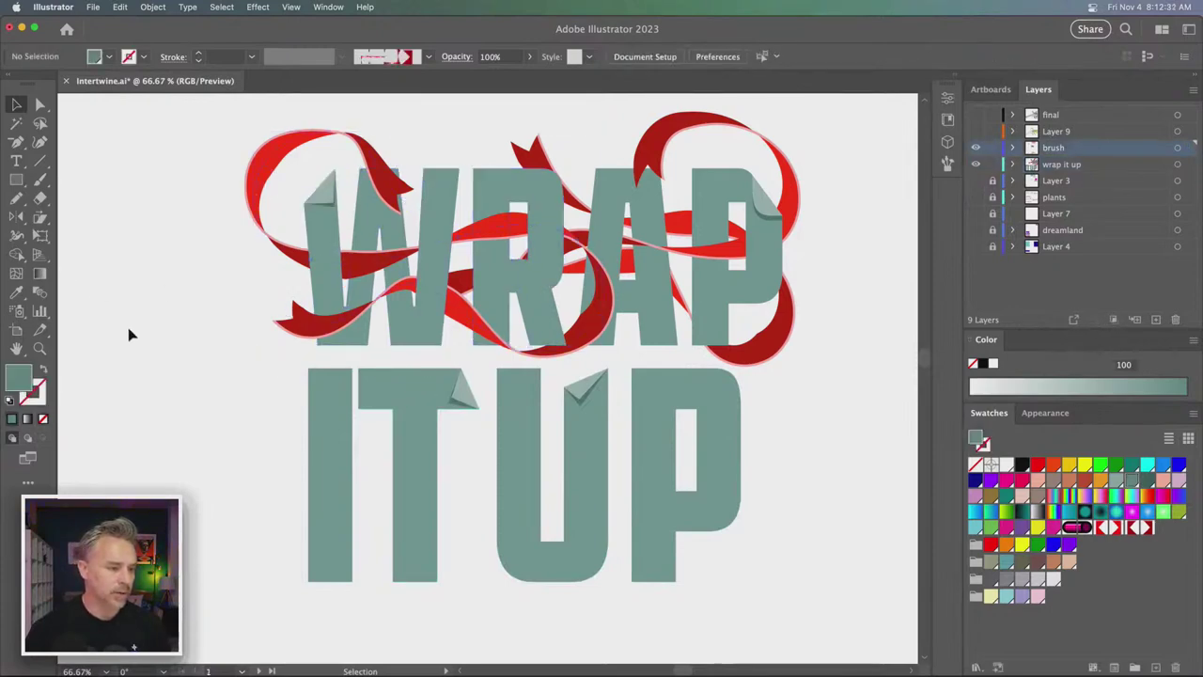
- Apply the red ribbon brush to the stroke, then view the IT UP letters at 100%
click(953, 77)
click(43, 371)
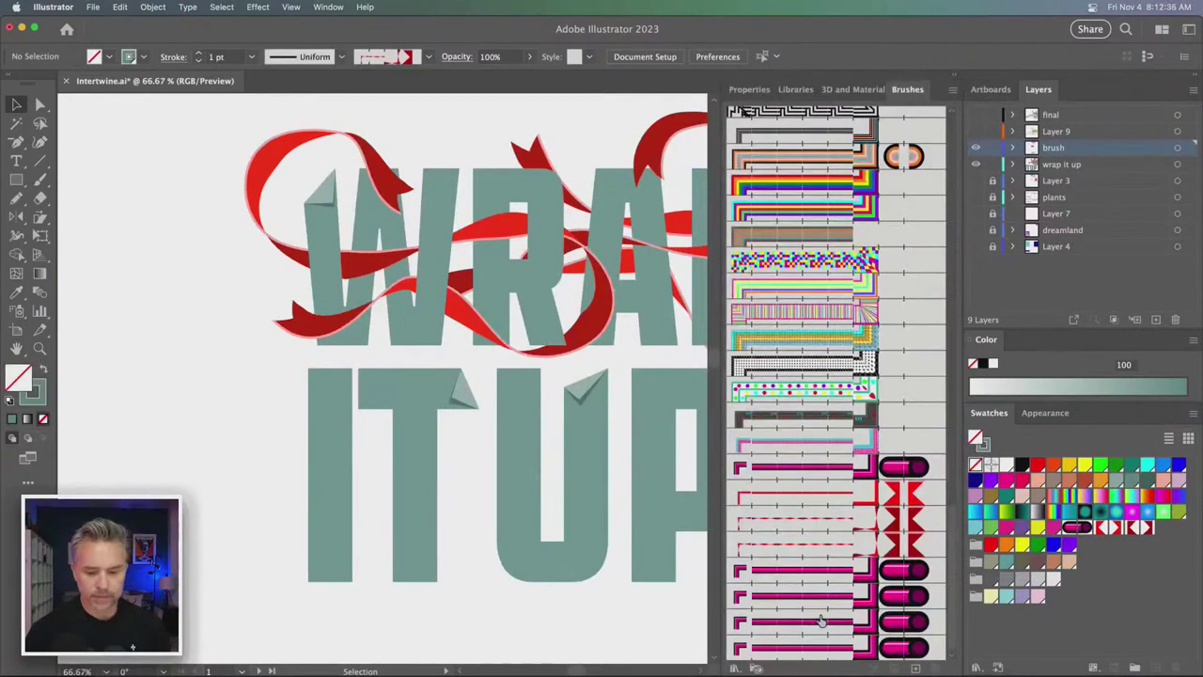
scroll(821, 621, down, 1)
click(827, 547)
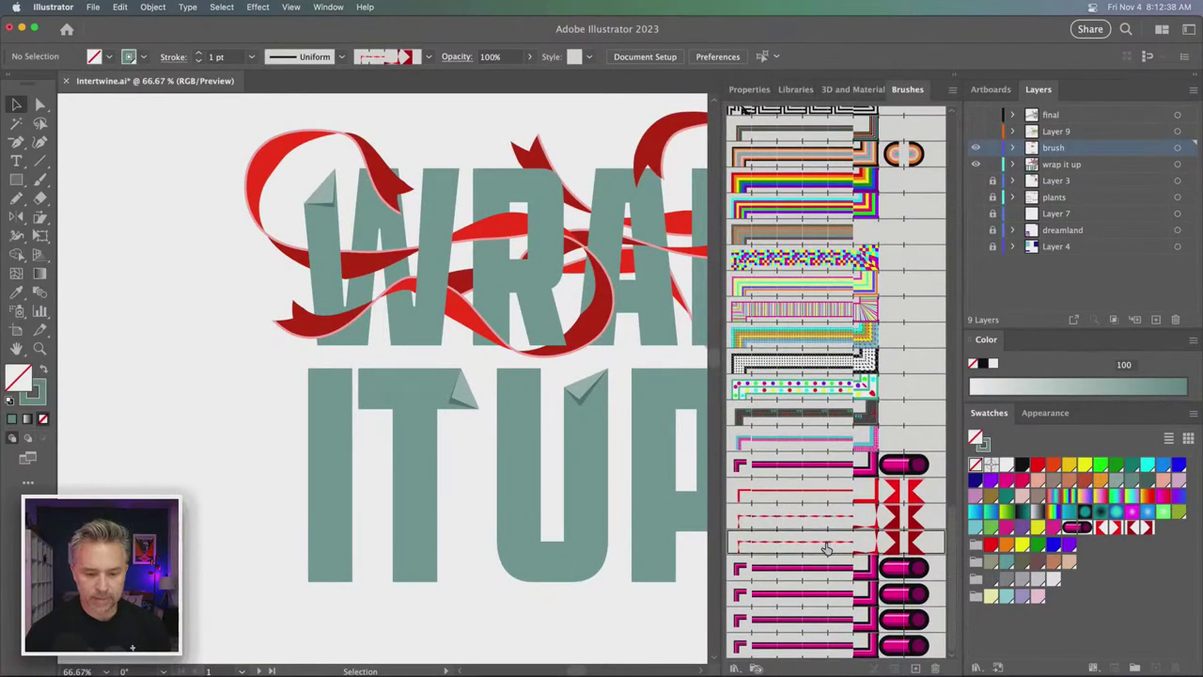
click(956, 75)
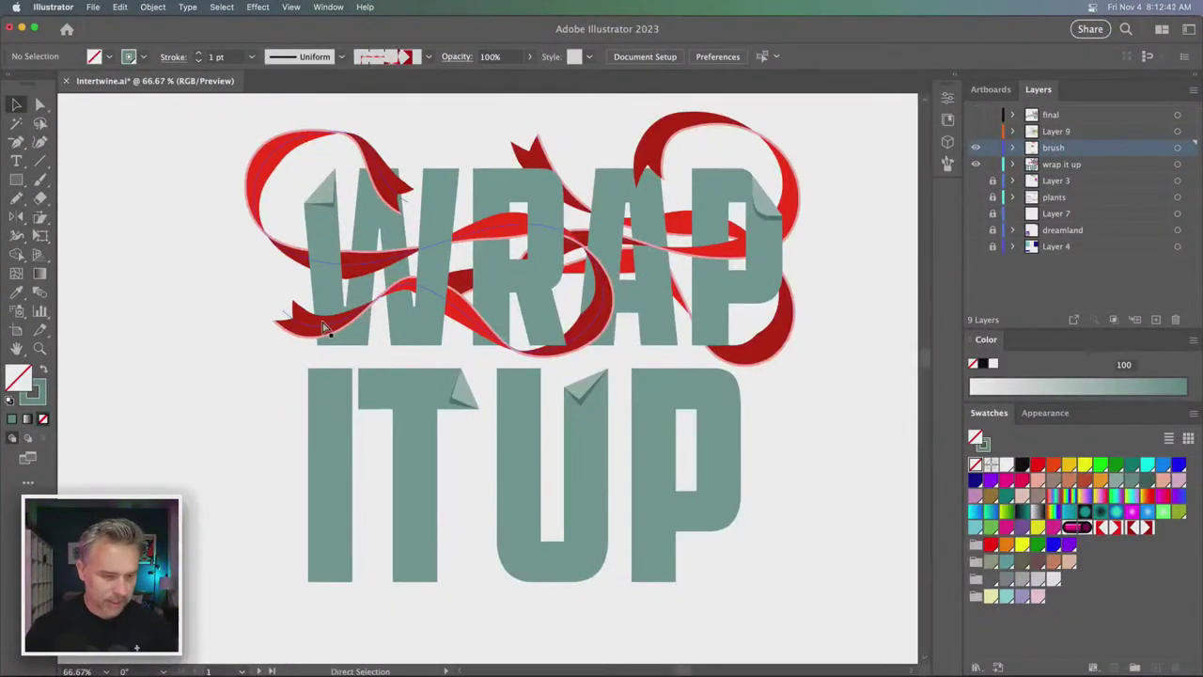
key(super+1)
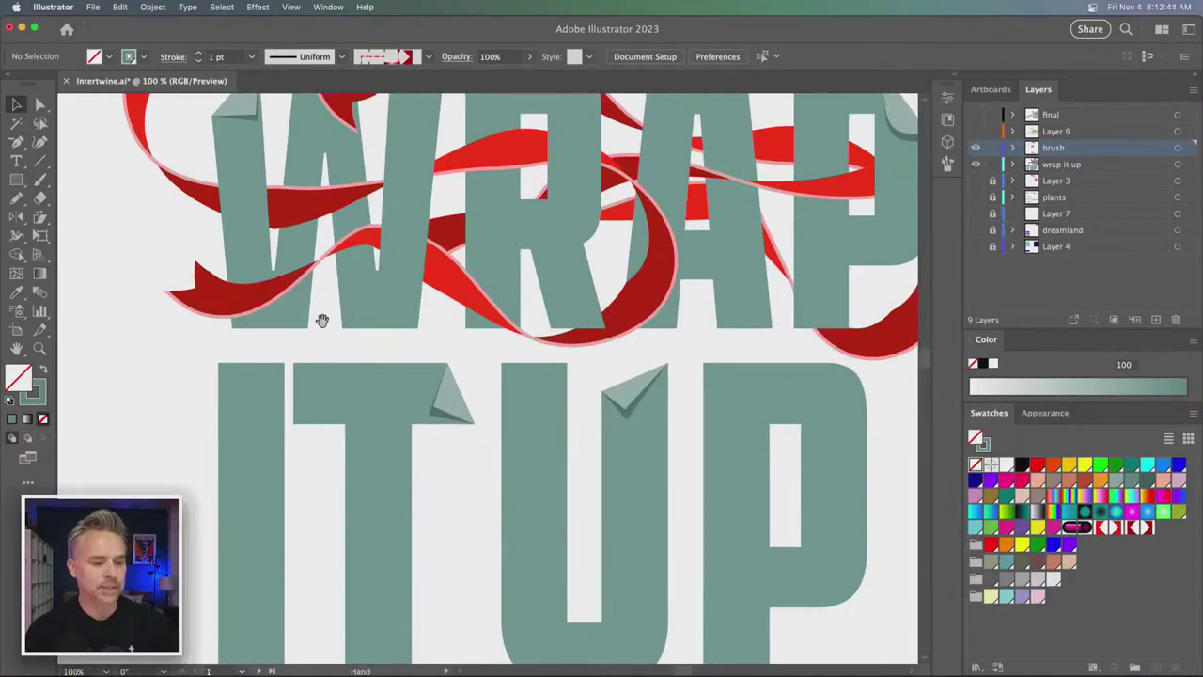
drag(322, 321, 413, 280)
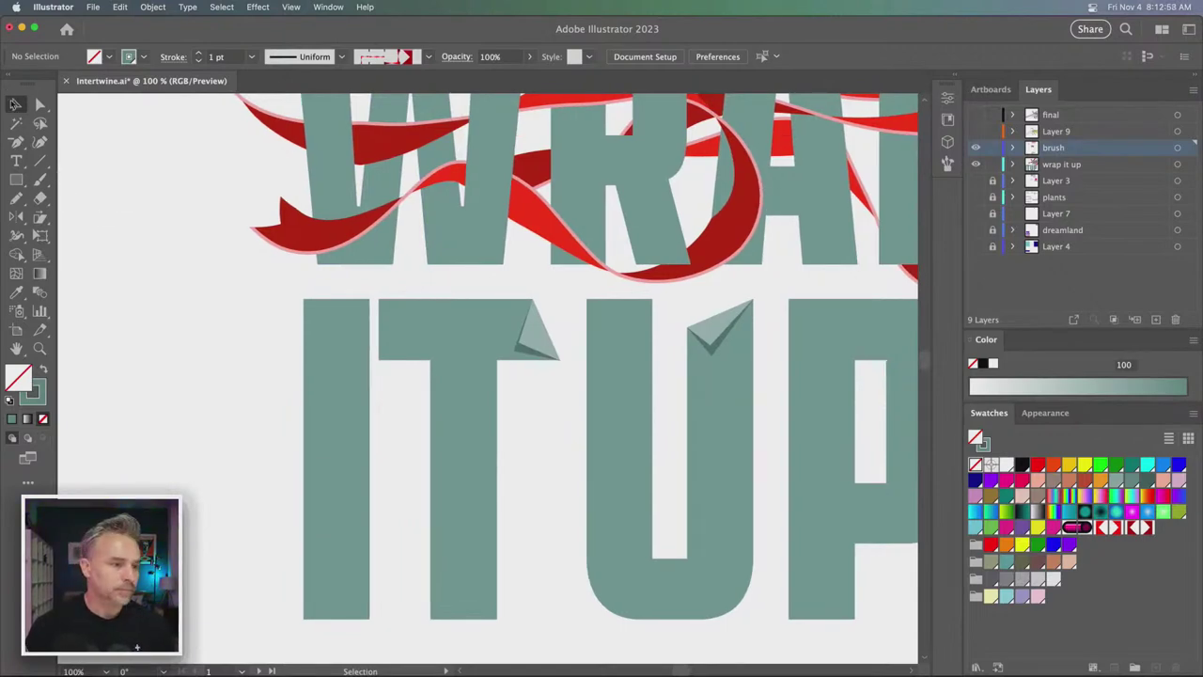
- Ungroup the IT letter group so the I and T are separate
click(16, 103)
click(328, 354)
right_click(323, 340)
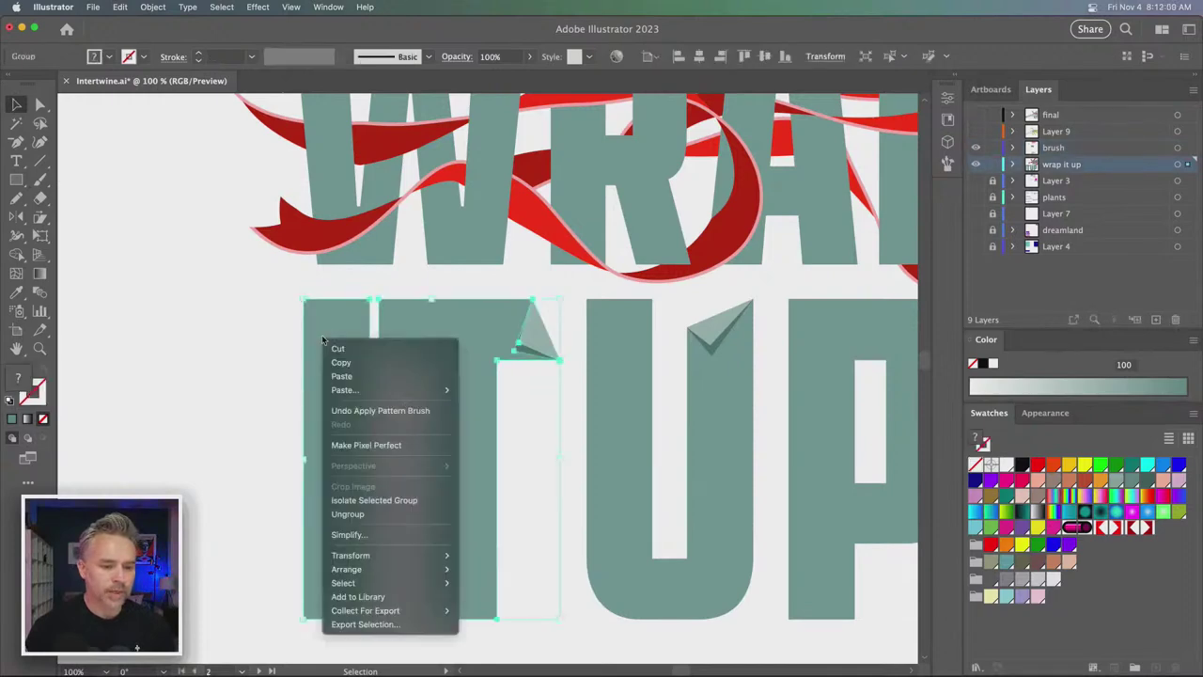
click(347, 514)
click(201, 412)
click(479, 356)
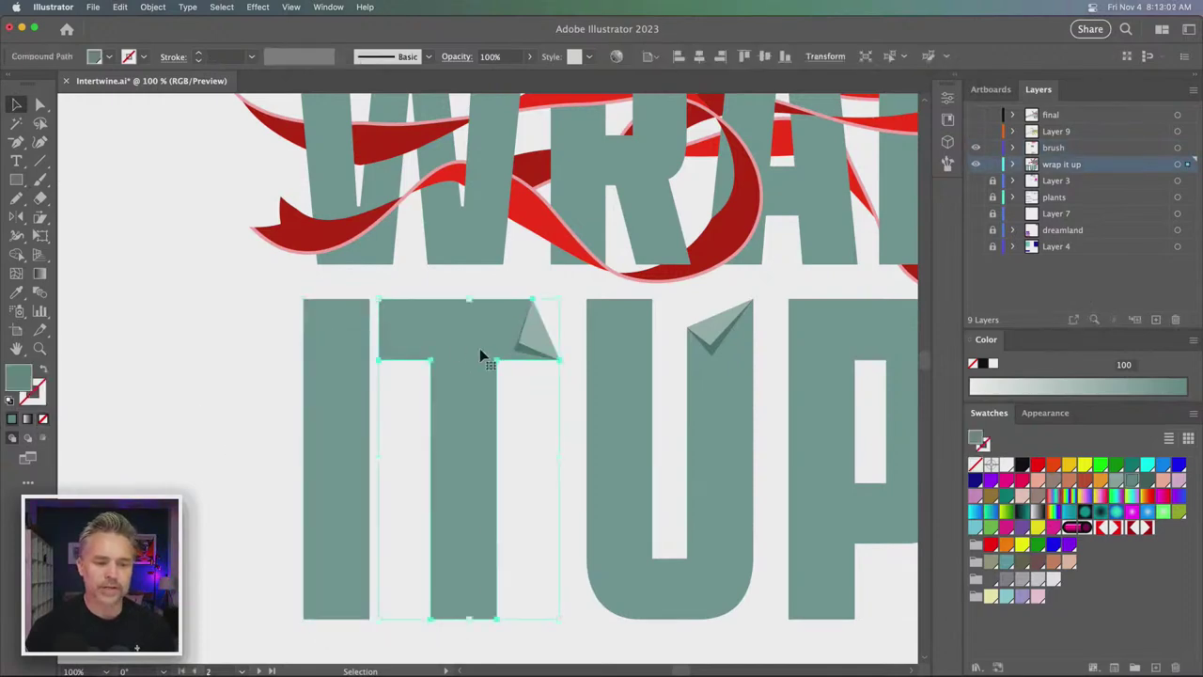
click(526, 427)
- Group the T with its folded corner and check the I selects on its own
right_click(438, 323)
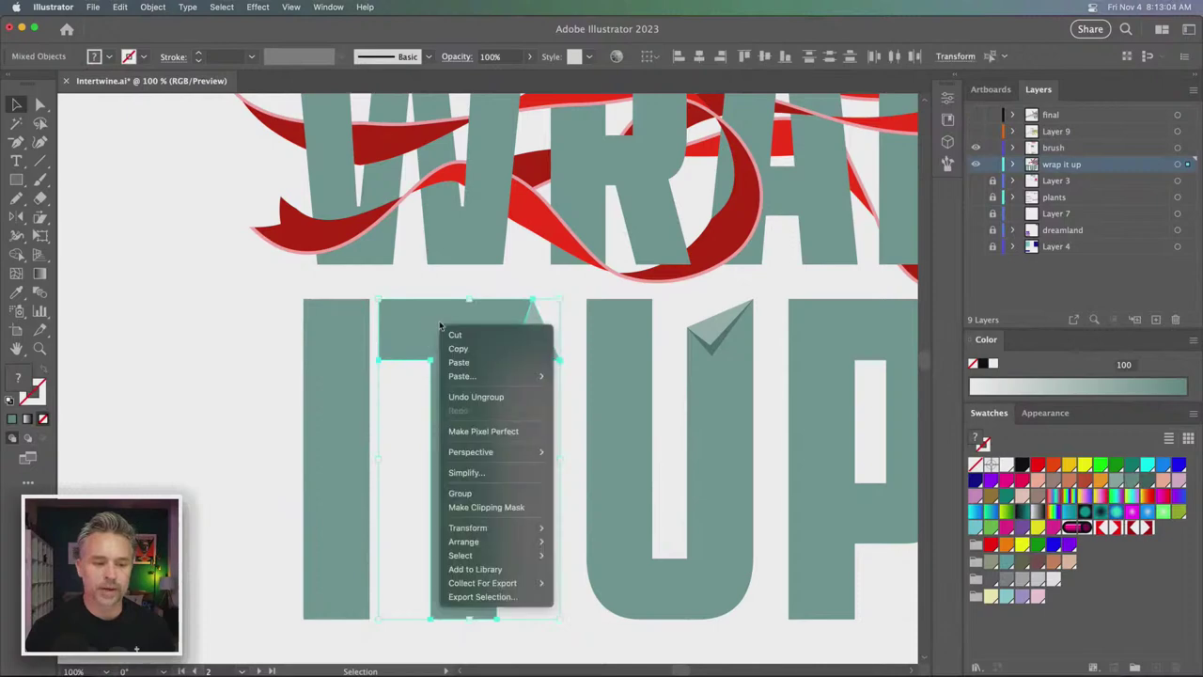
click(472, 493)
click(334, 383)
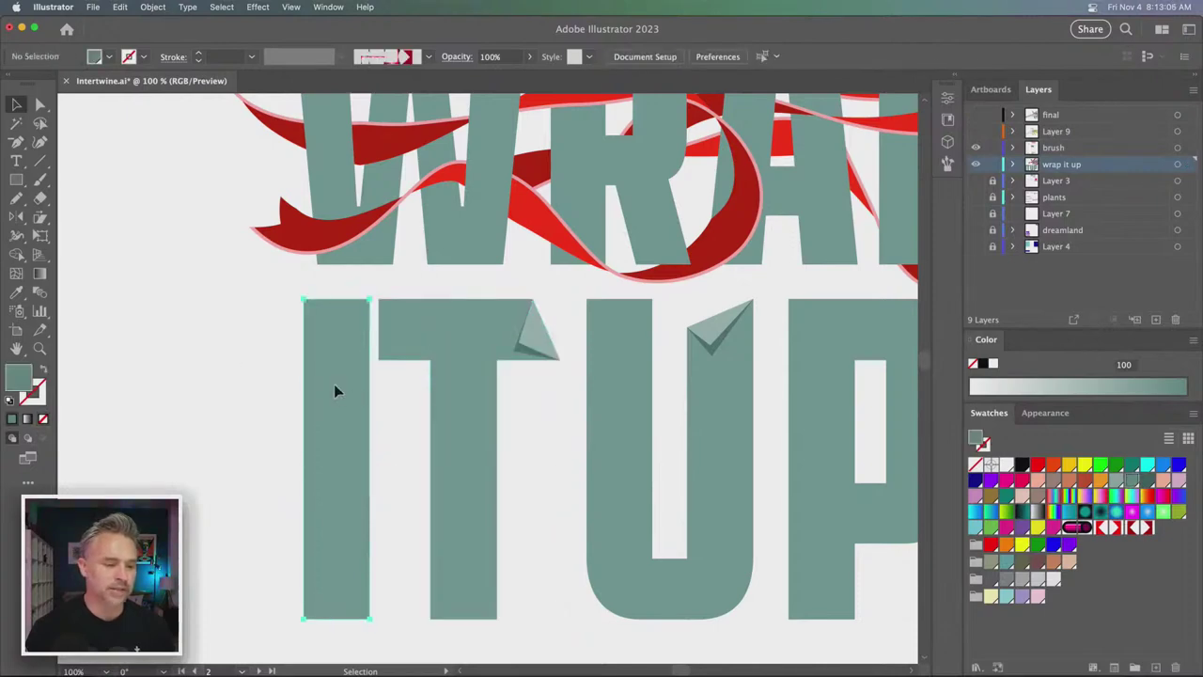
click(408, 339)
click(340, 386)
click(235, 311)
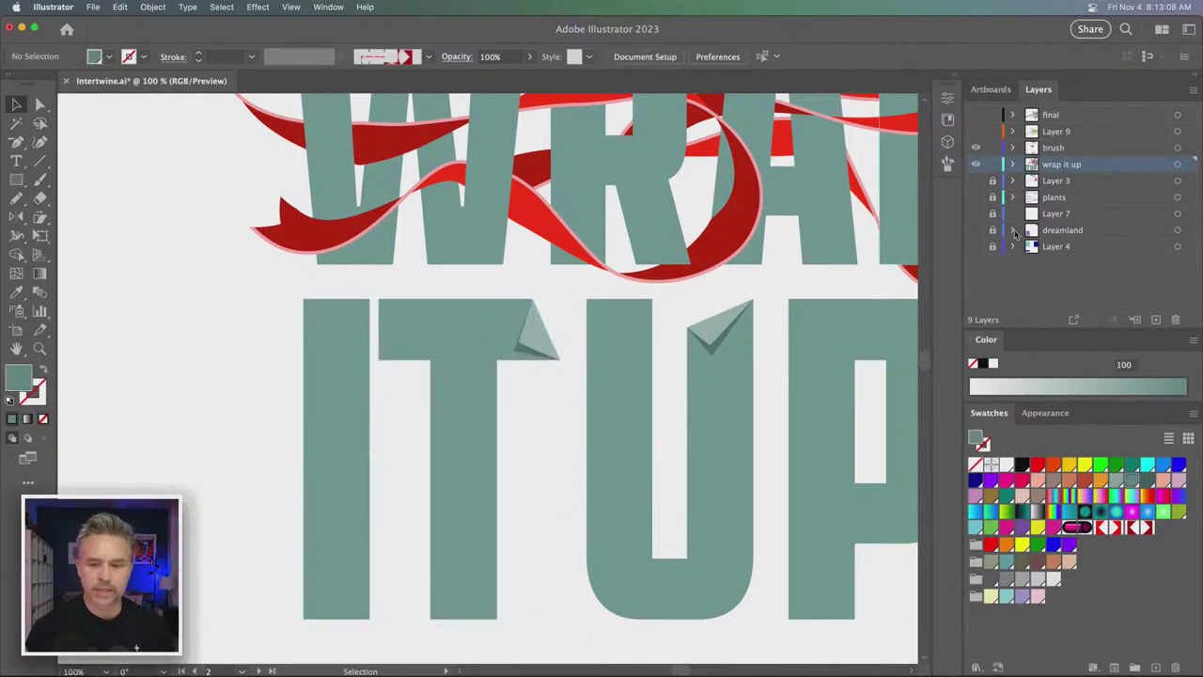
- Set the wrap it up layer's colour to Light Red
double_click(1134, 166)
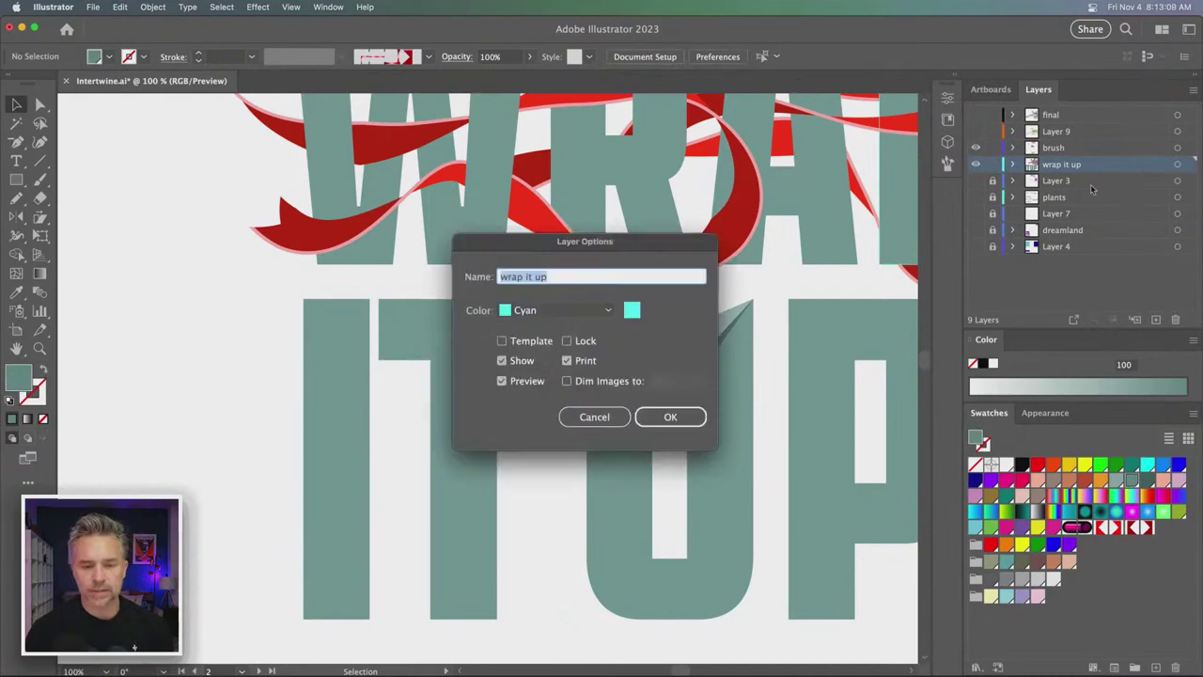
click(559, 310)
scroll(546, 411, up, 3)
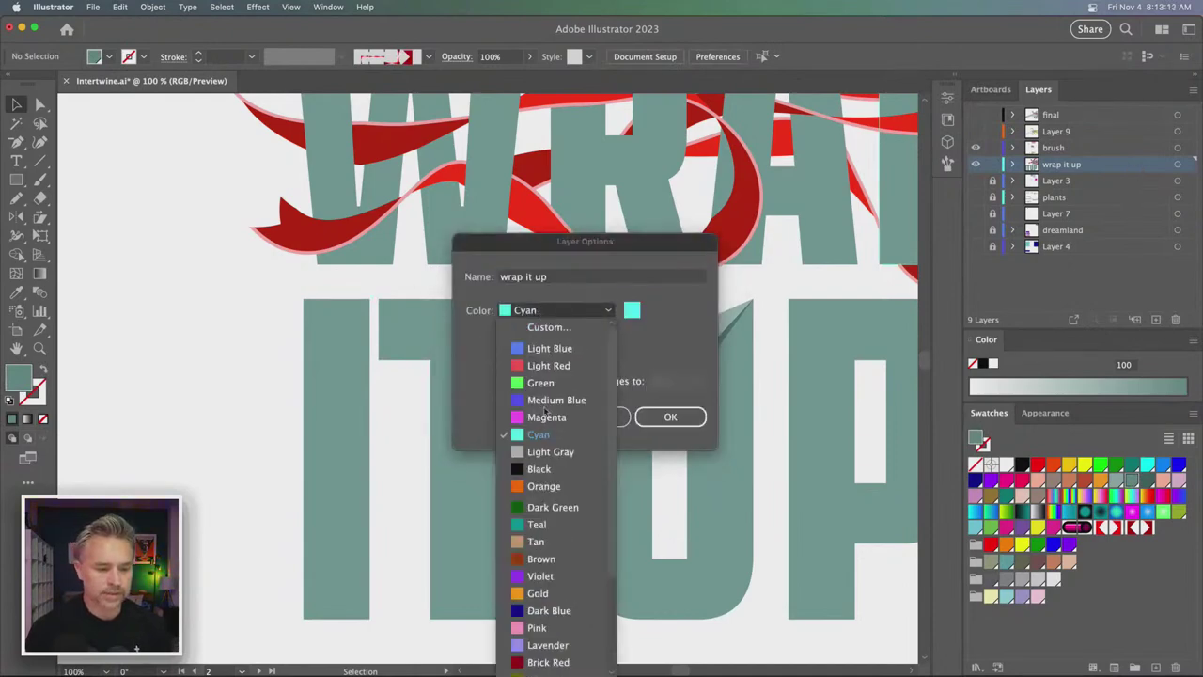
click(550, 366)
click(671, 417)
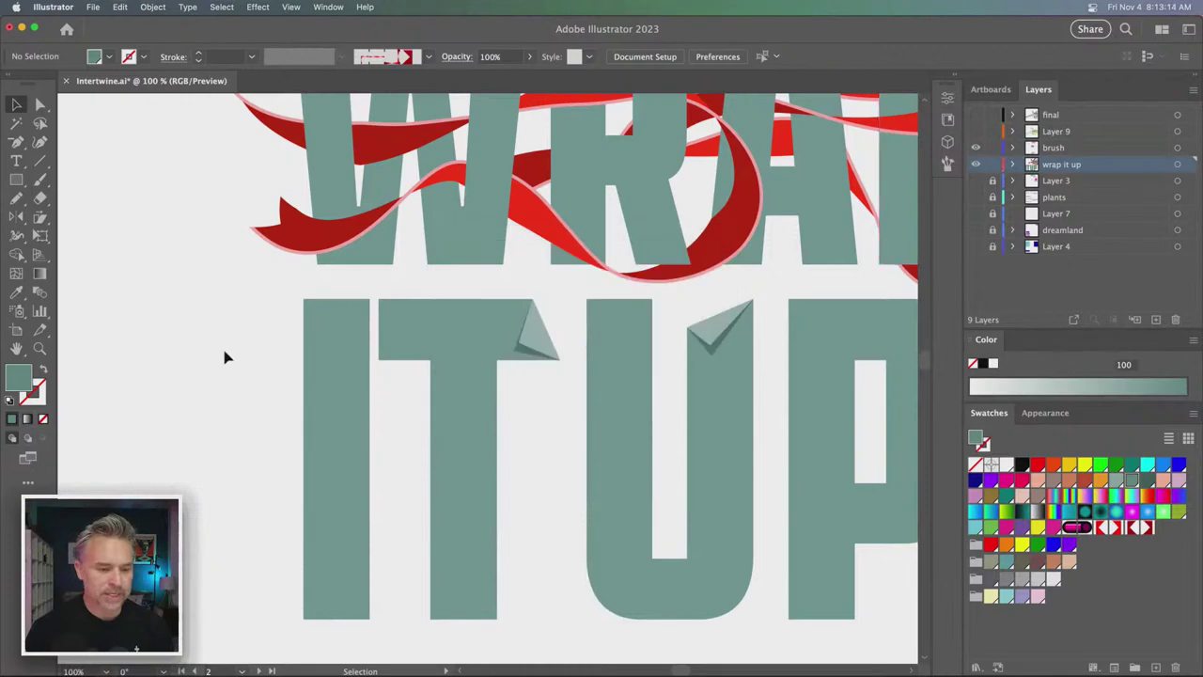
- Re-pick the red ribbon brush for the stroke and dock the brush list with the layers
click(342, 352)
drag(196, 333, 328, 332)
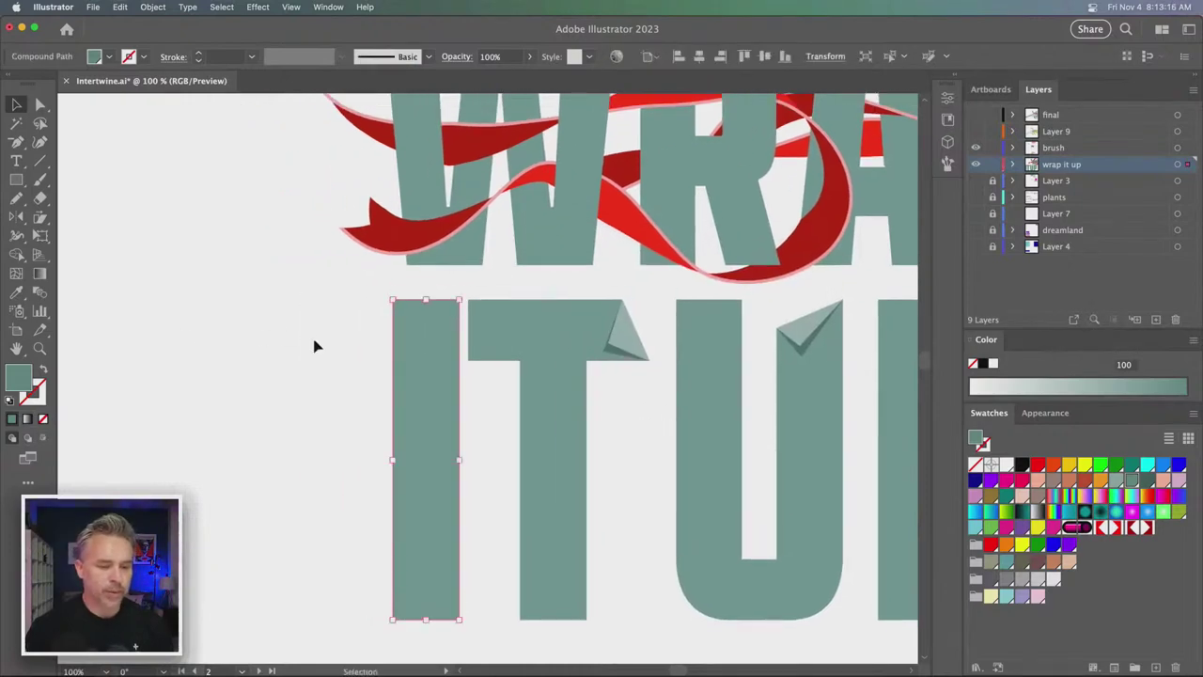
click(319, 346)
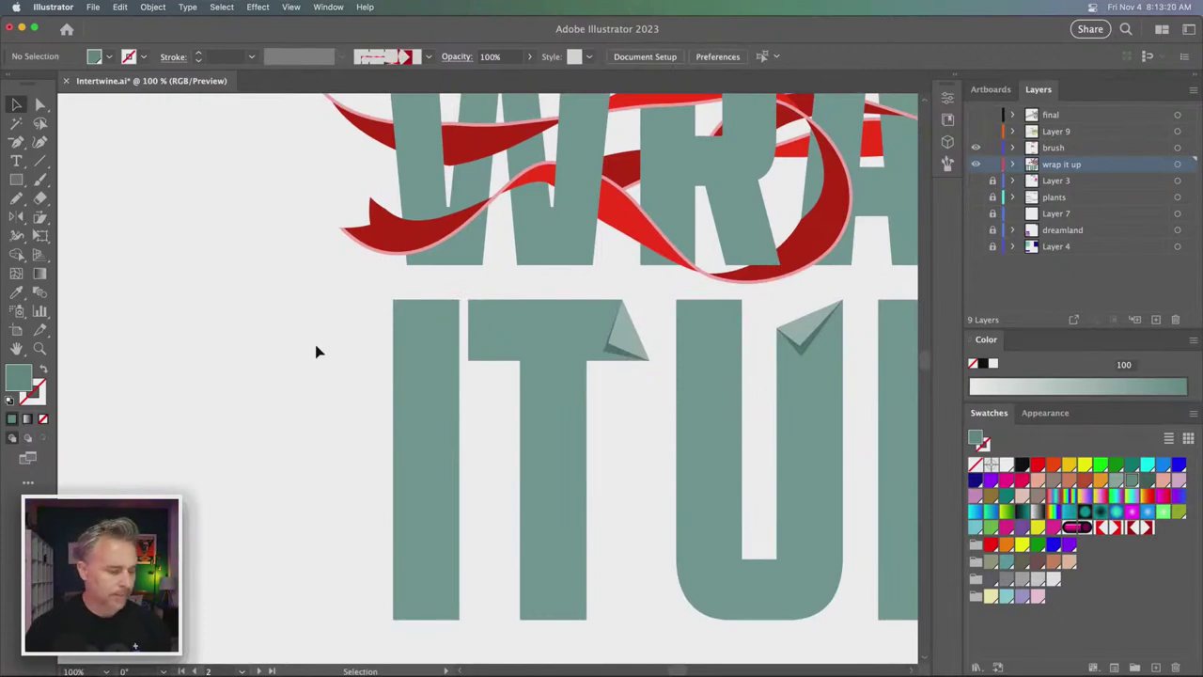
click(43, 369)
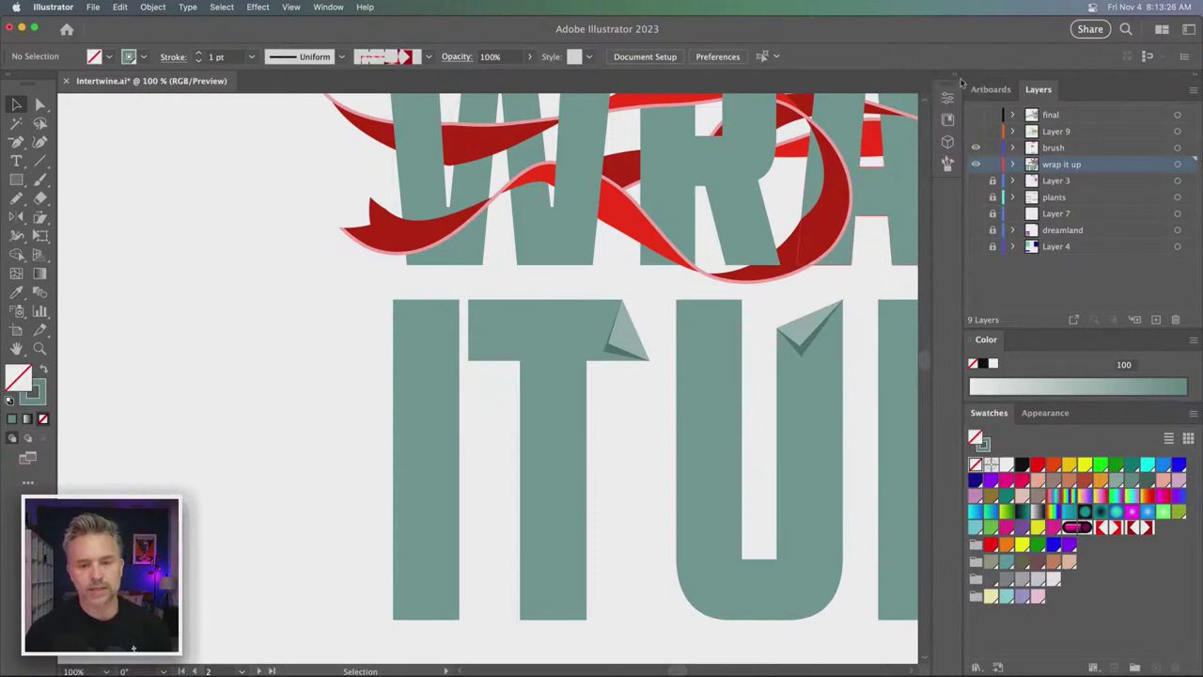
click(947, 163)
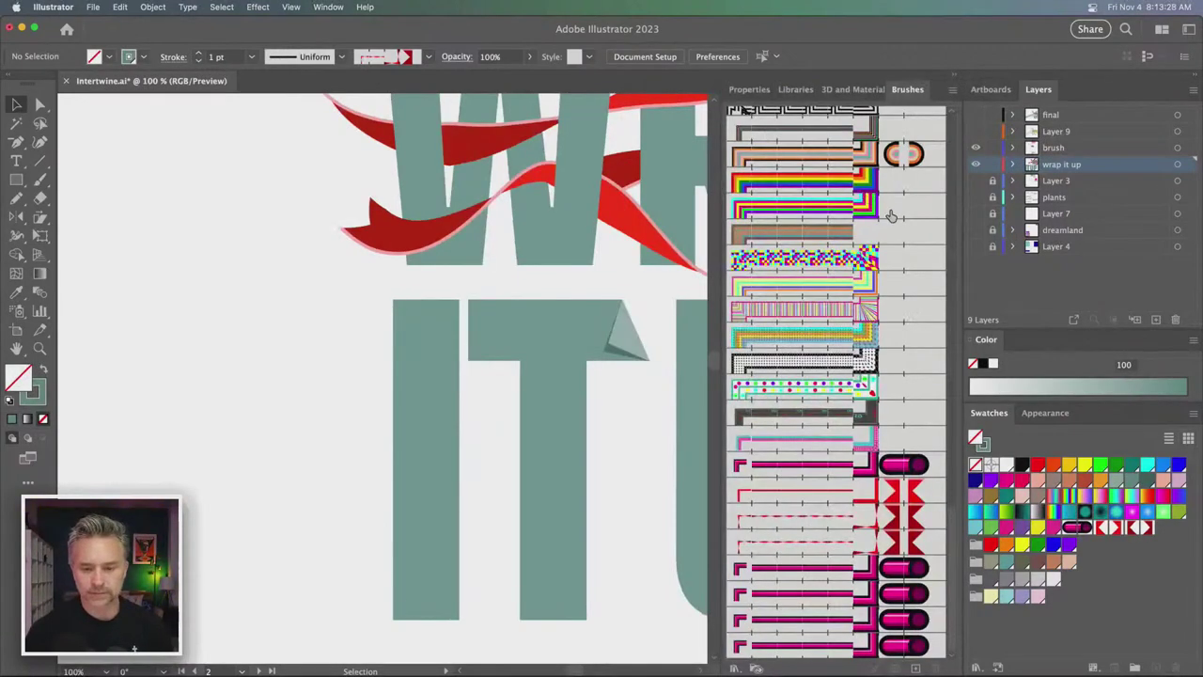
click(828, 548)
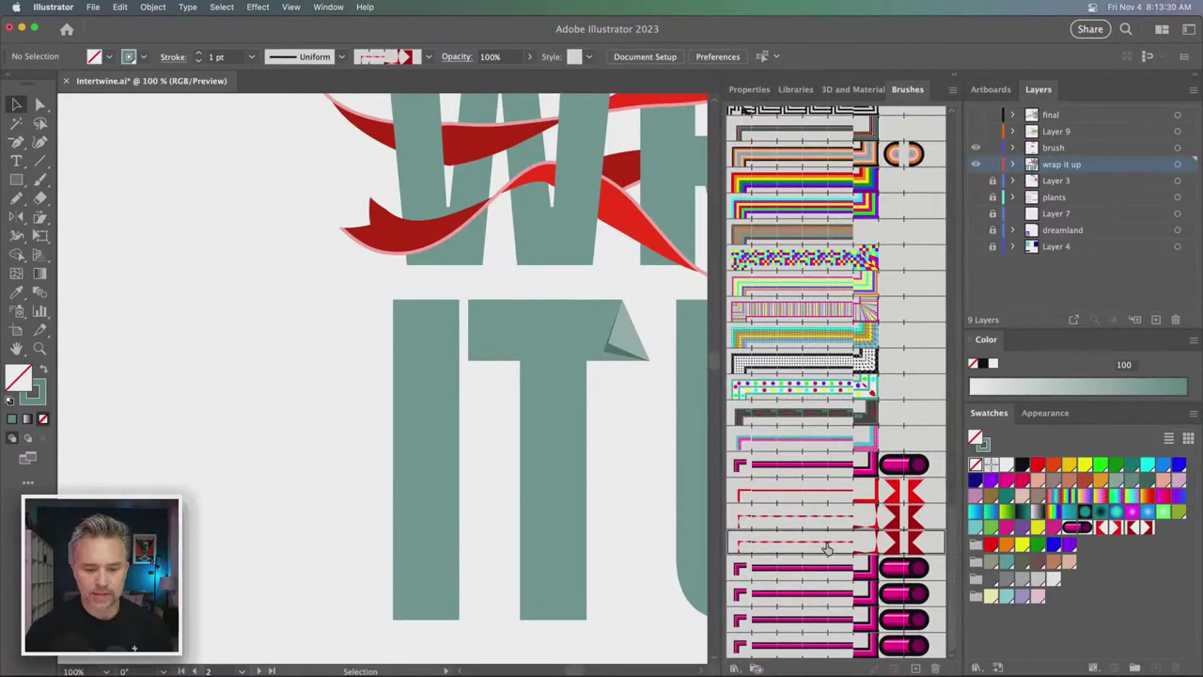
drag(917, 91, 1098, 94)
- Draw a freehand red ribbon stroke looping around the I with the Pencil tool
click(551, 363)
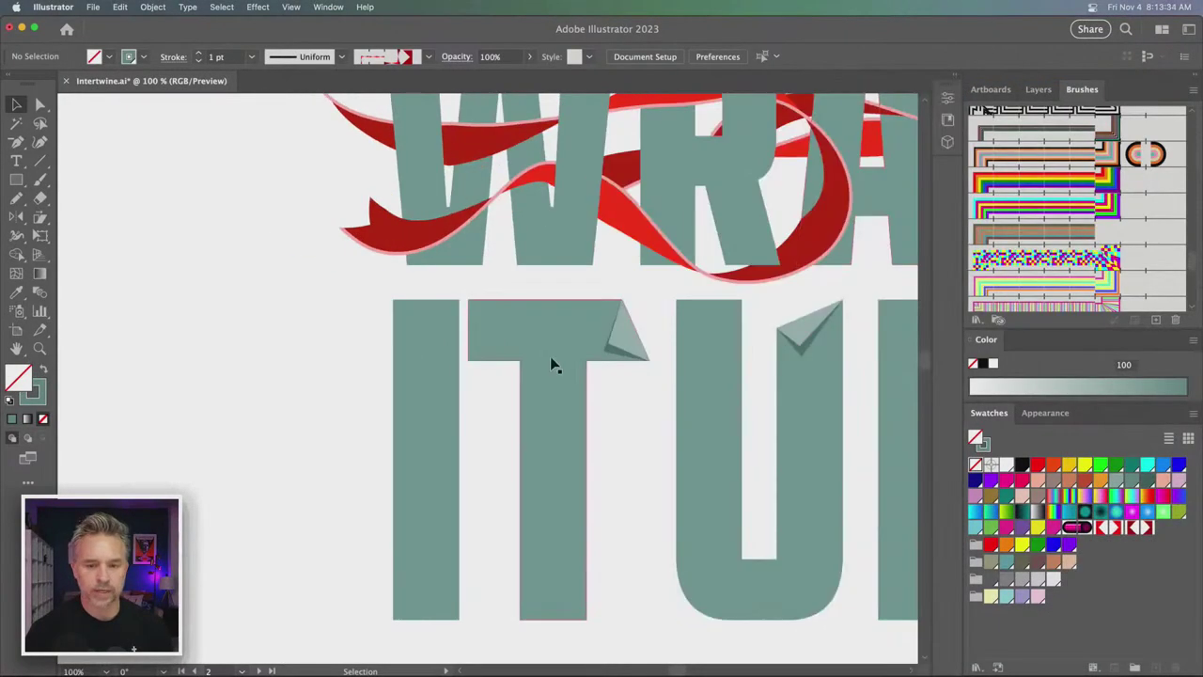
click(1038, 89)
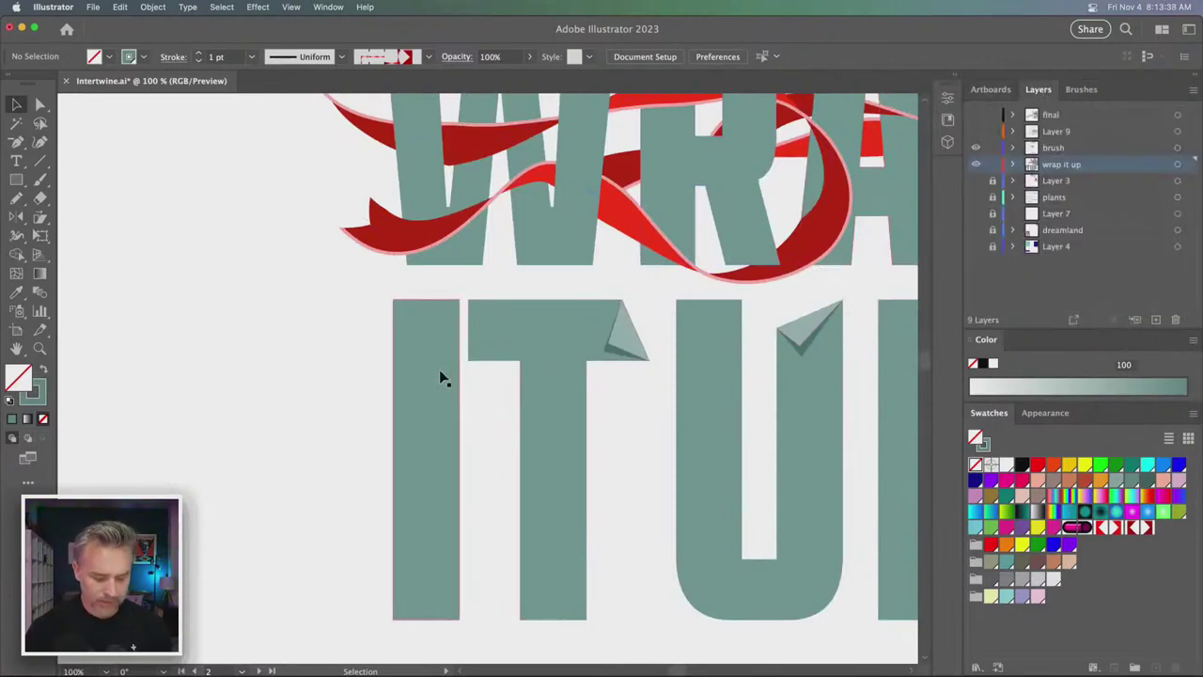
key(n)
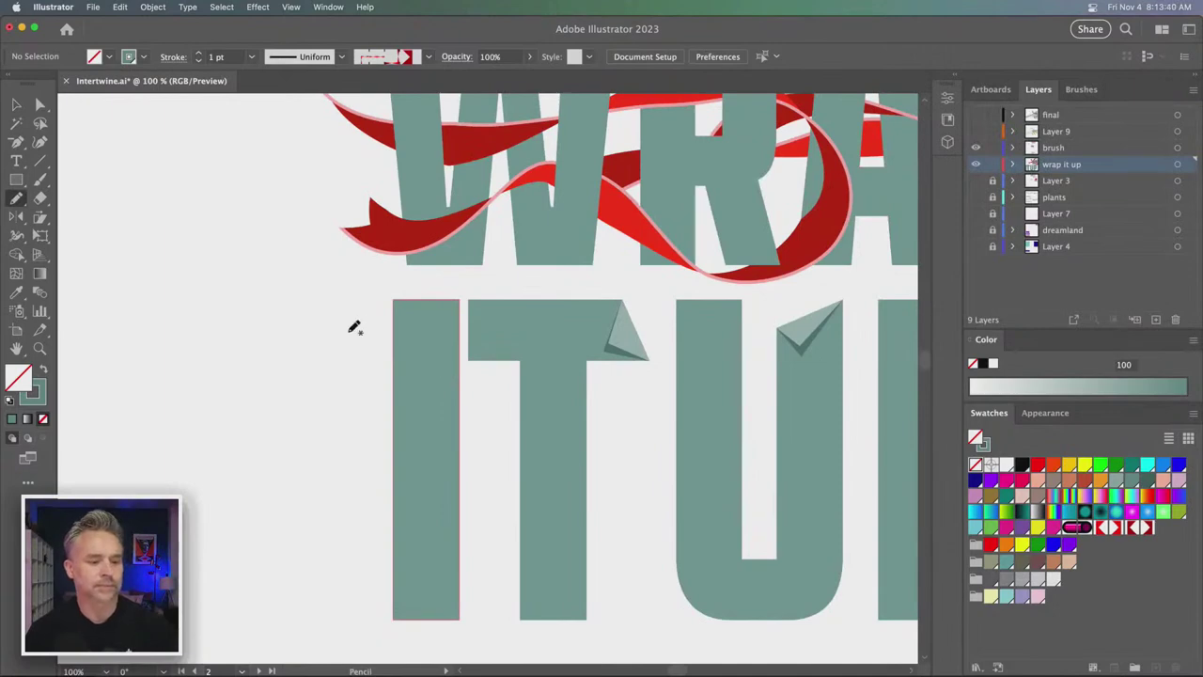
mouse_move(333, 328)
mouse_down()
mouse_move(430, 340)
mouse_move(491, 447)
mouse_move(334, 478)
mouse_move(364, 524)
mouse_move(525, 563)
mouse_move(522, 637)
mouse_move(277, 567)
mouse_move(297, 518)
mouse_move(244, 455)
mouse_up()
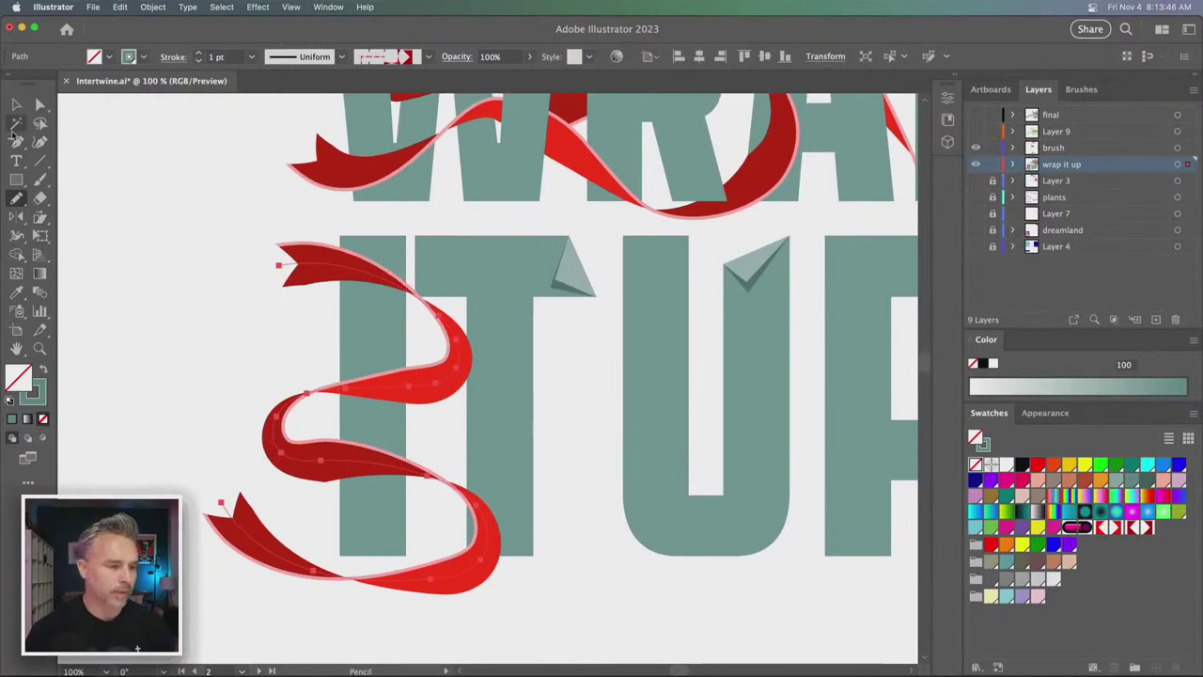
- Intertwine the ribbon with the letters, weaving it over the T stem crossing
key(v)
key(super+a)
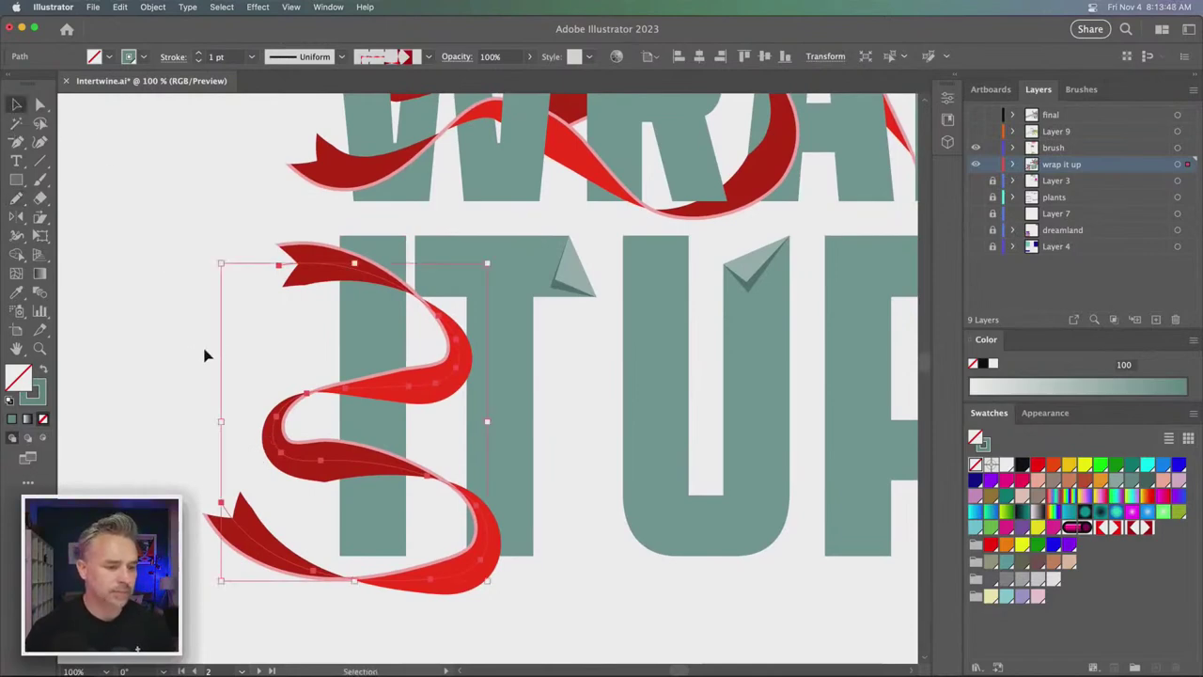
click(154, 7)
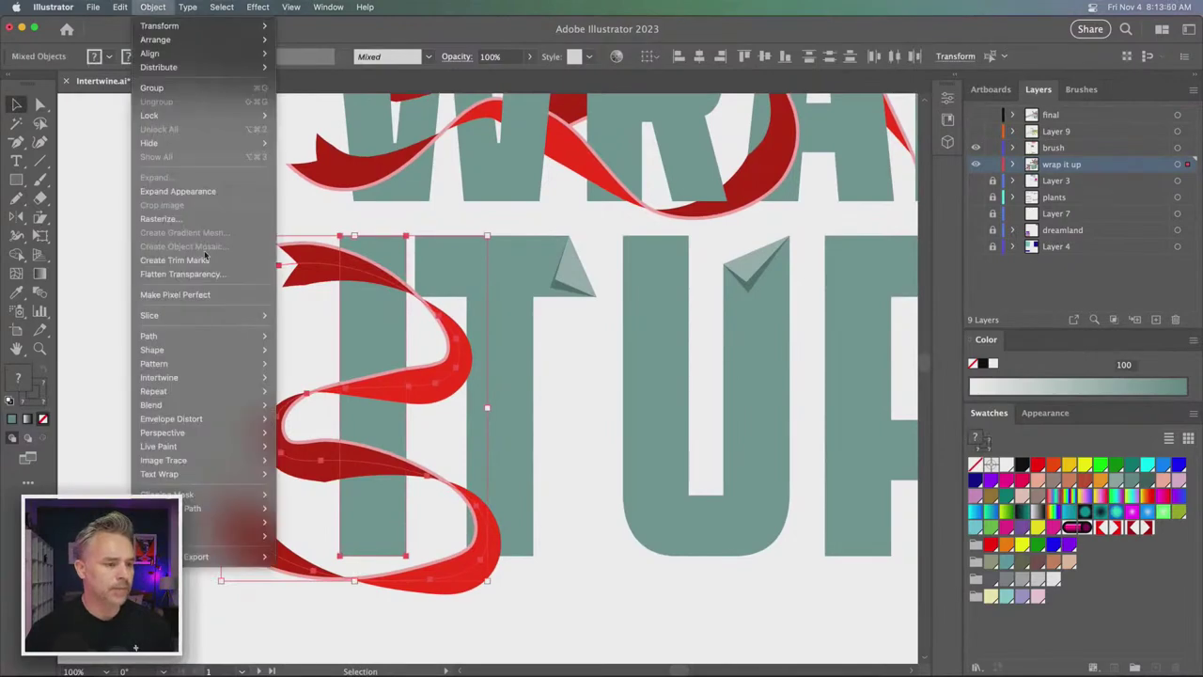
mouse_move(199, 379)
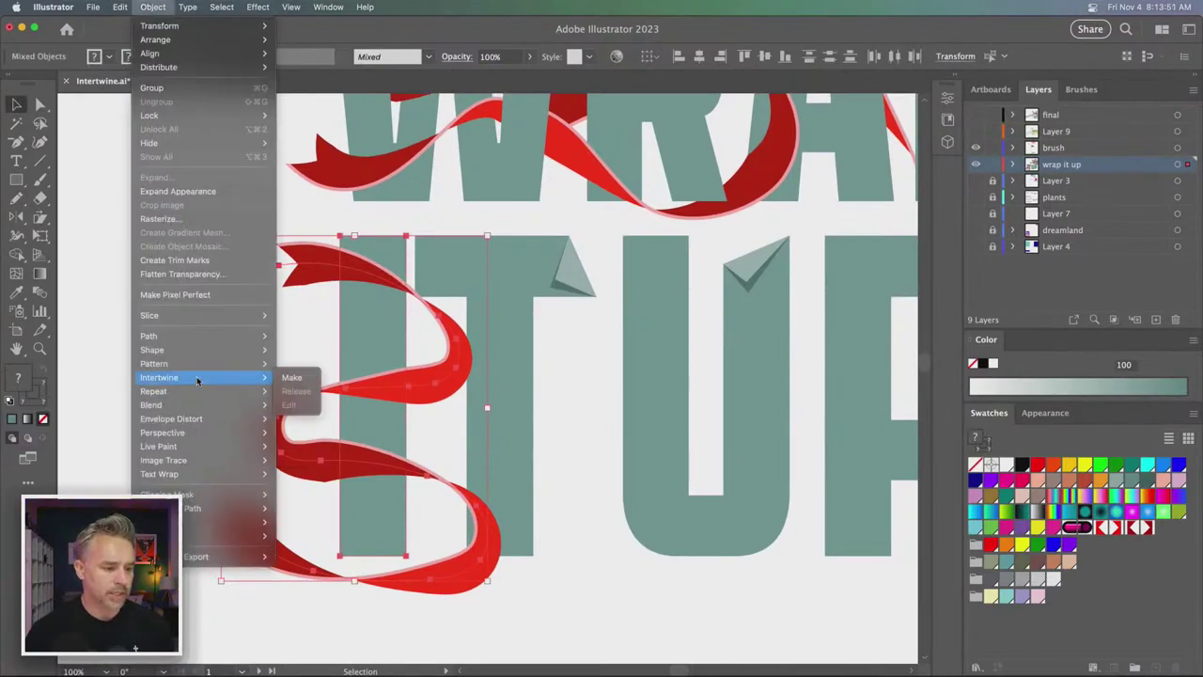
click(293, 379)
scroll(292, 385, up, 3)
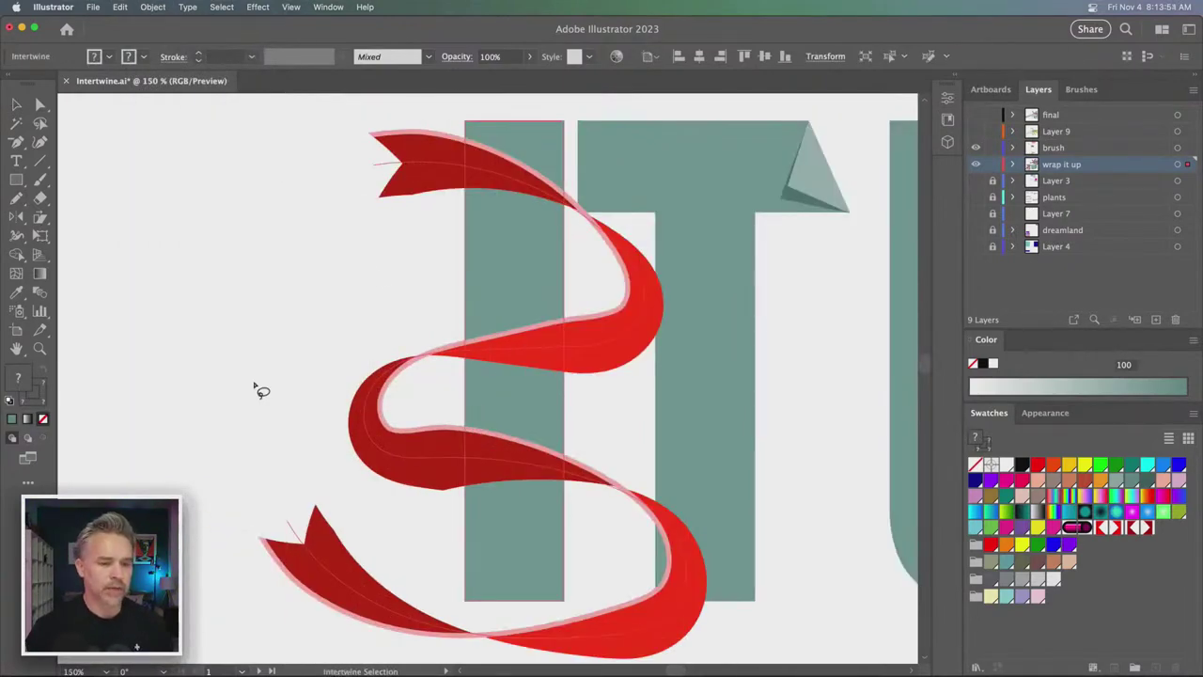
scroll(282, 376, up, 3)
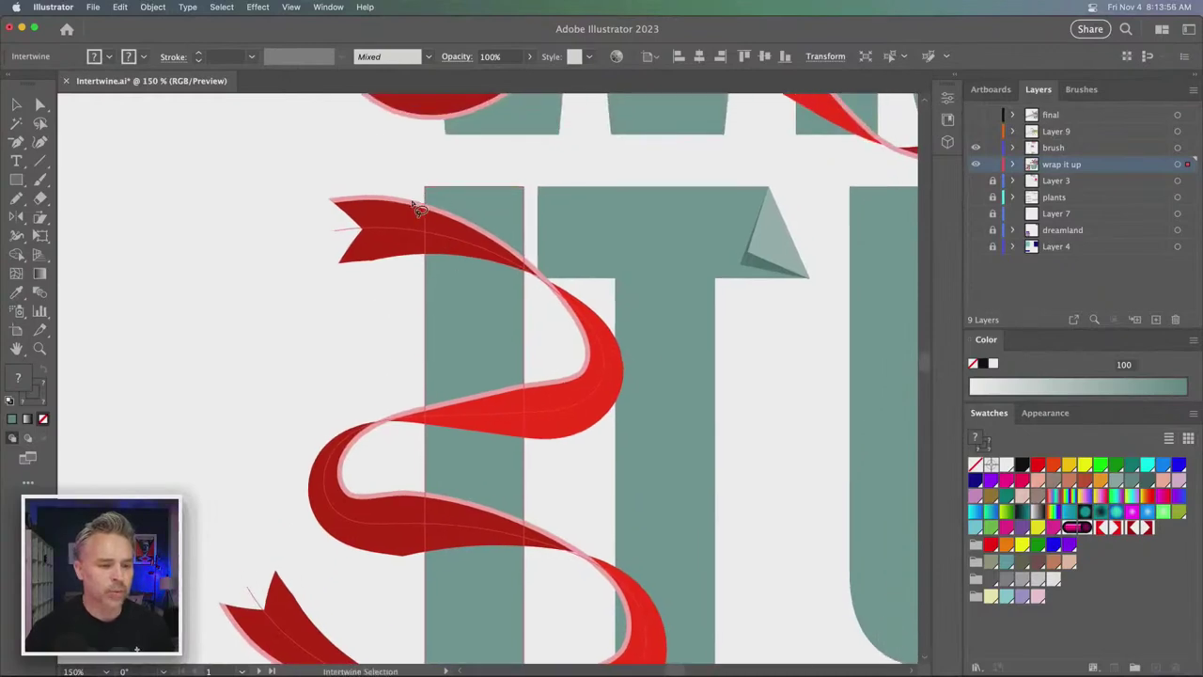
mouse_move(395, 376)
mouse_down()
mouse_move(542, 370)
mouse_move(548, 461)
mouse_move(514, 479)
mouse_move(404, 470)
mouse_up()
key(v)
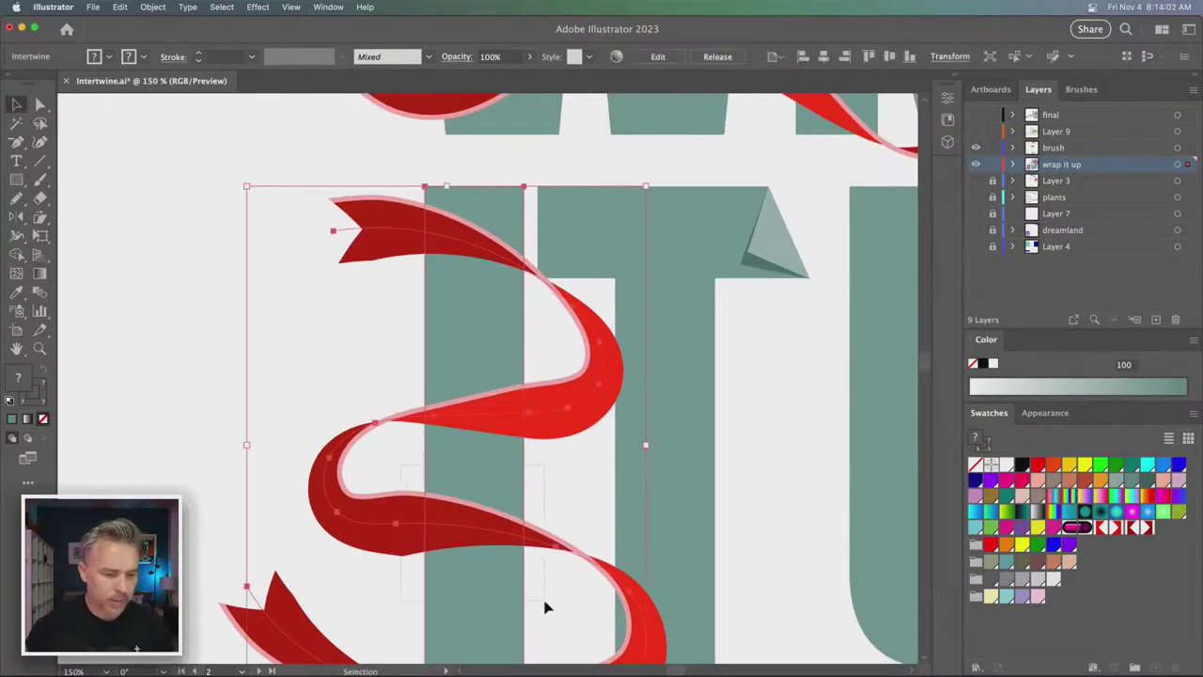
- Edit the intertwine to mark another overlap, then delete the ribbon
click(153, 7)
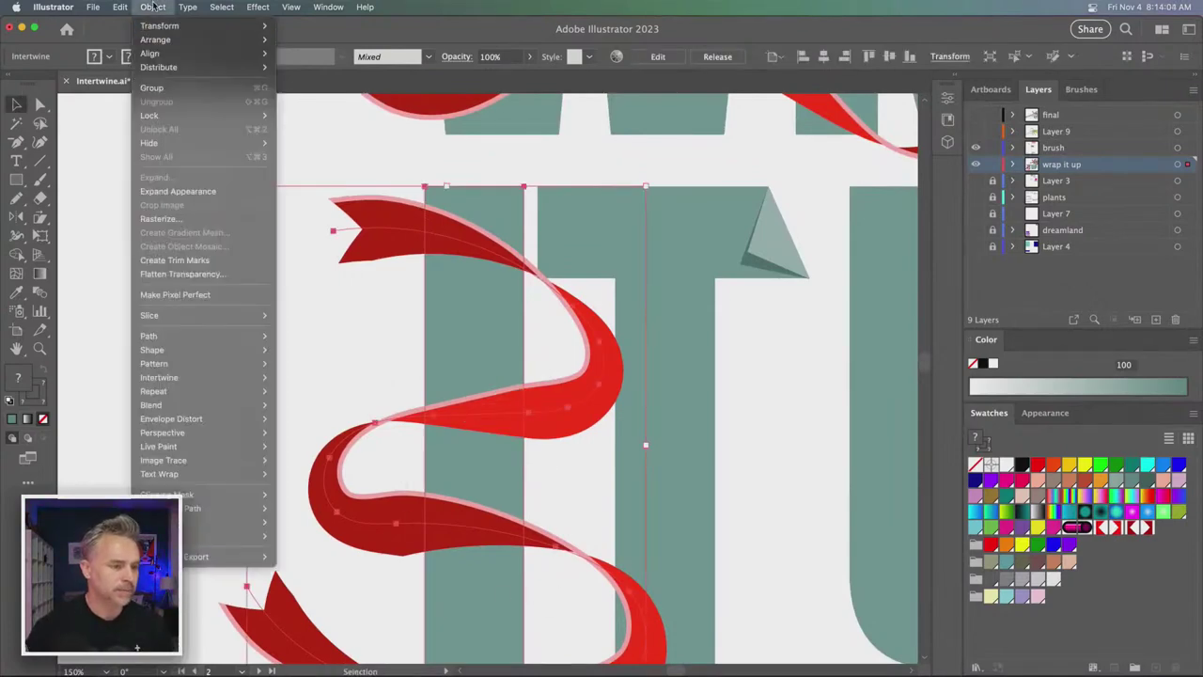
mouse_move(199, 378)
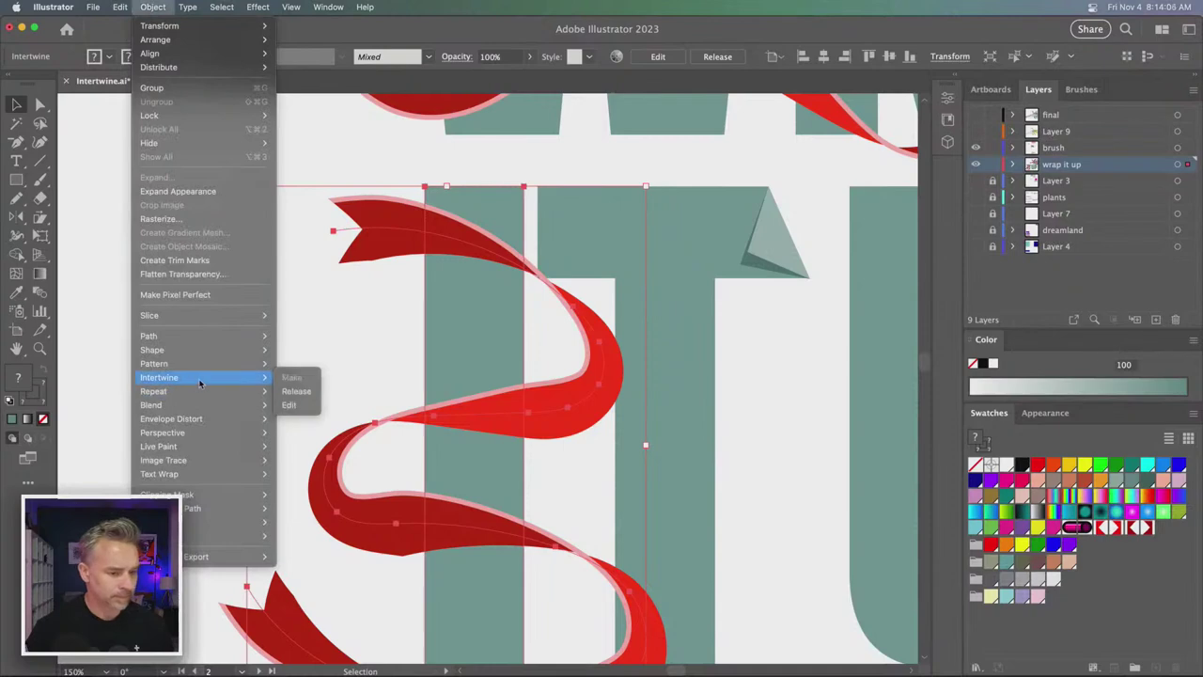
click(290, 405)
mouse_move(399, 473)
mouse_down()
mouse_move(407, 592)
mouse_move(544, 604)
mouse_move(533, 480)
mouse_move(351, 464)
mouse_move(401, 507)
mouse_move(408, 305)
mouse_move(388, 393)
mouse_up()
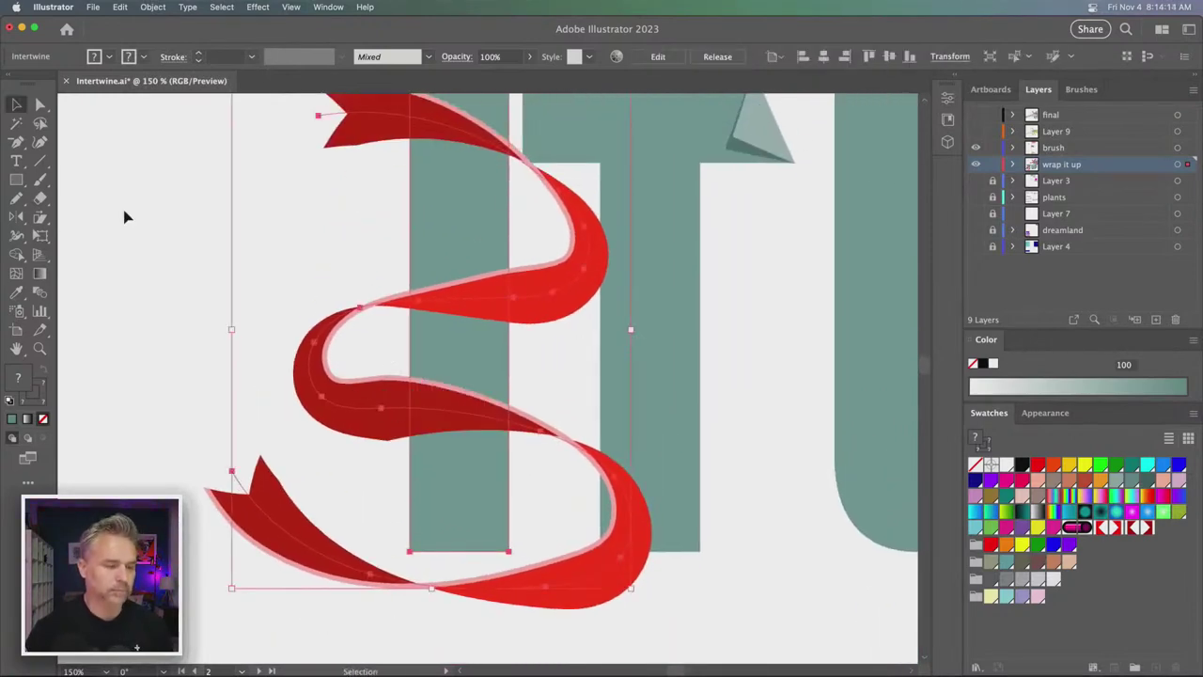
key(Delete)
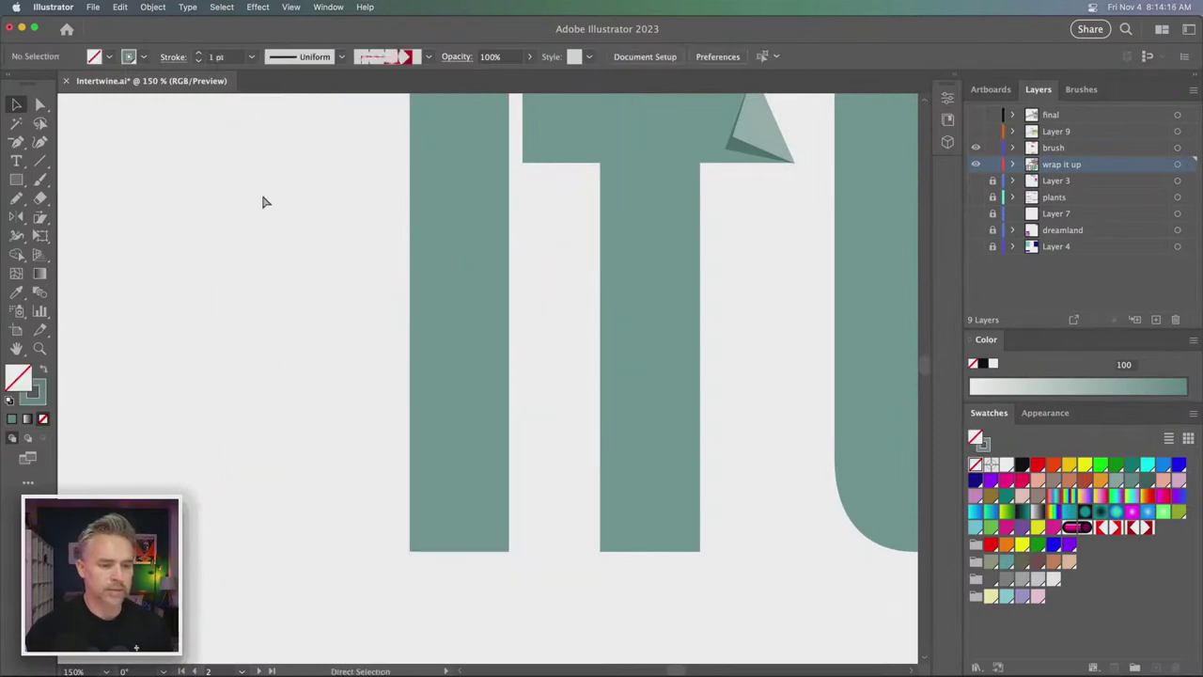
- Undo the deletion to restore the red ribbon
click(150, 6)
mouse_move(121, 6)
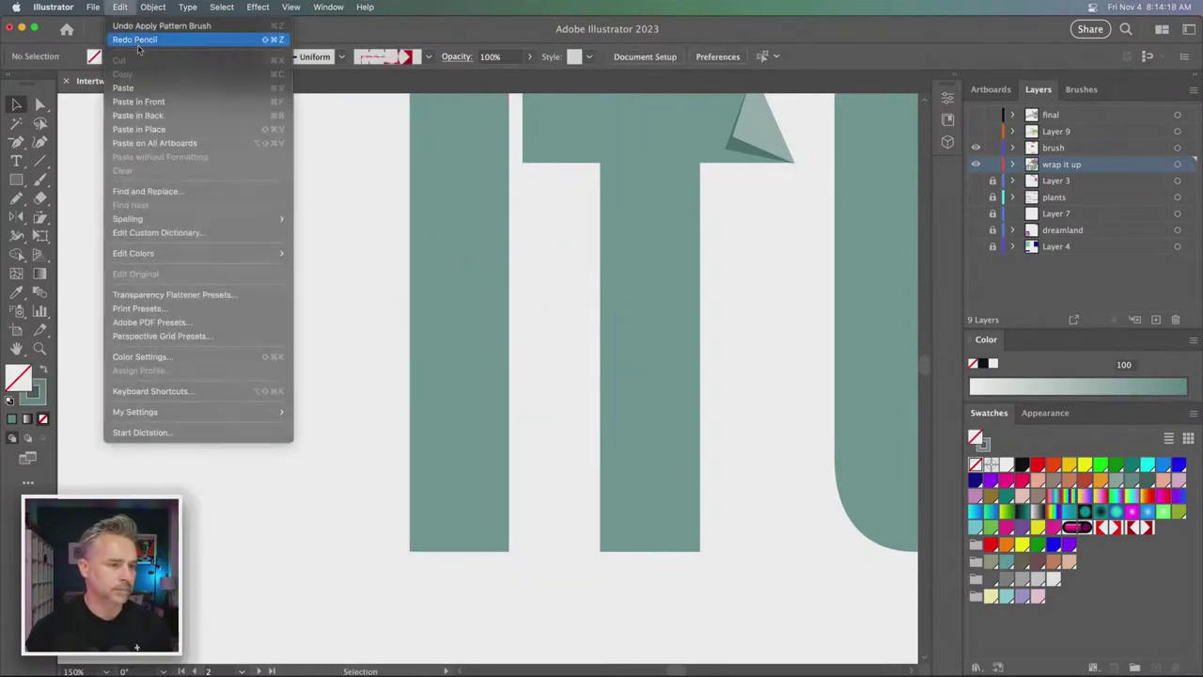
click(137, 41)
- Make an intertwine of the ribbon and I, tucking the ribbon behind the stem crossings
shift+click(462, 107)
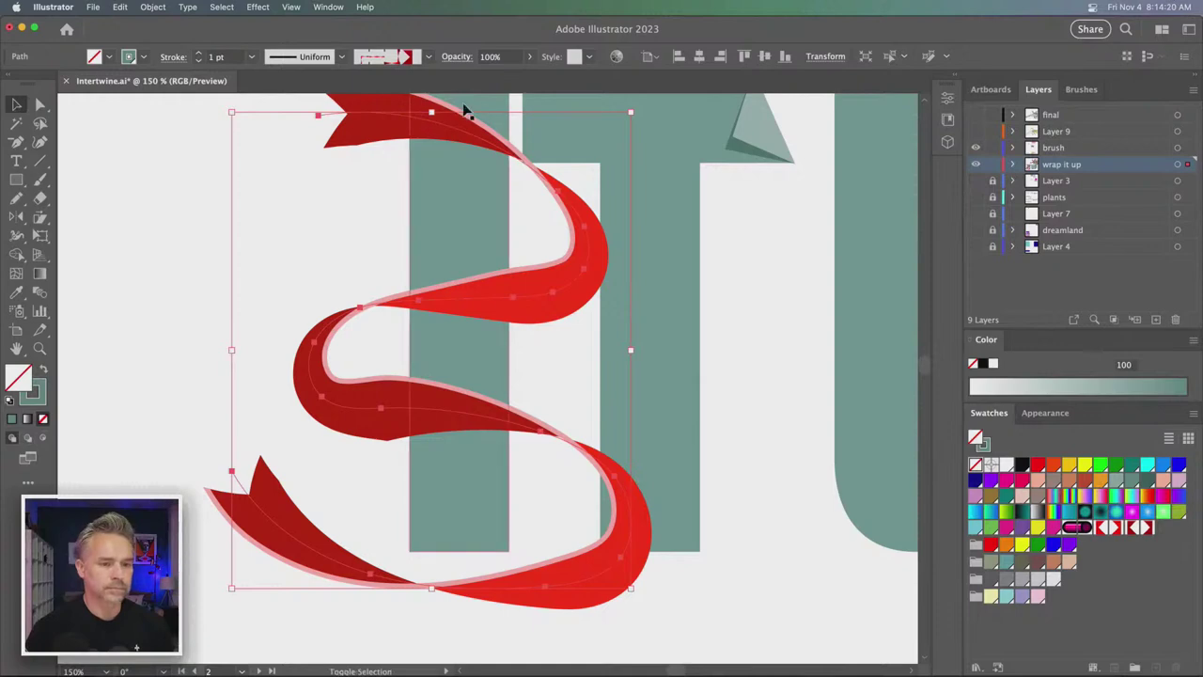
click(154, 7)
mouse_move(202, 377)
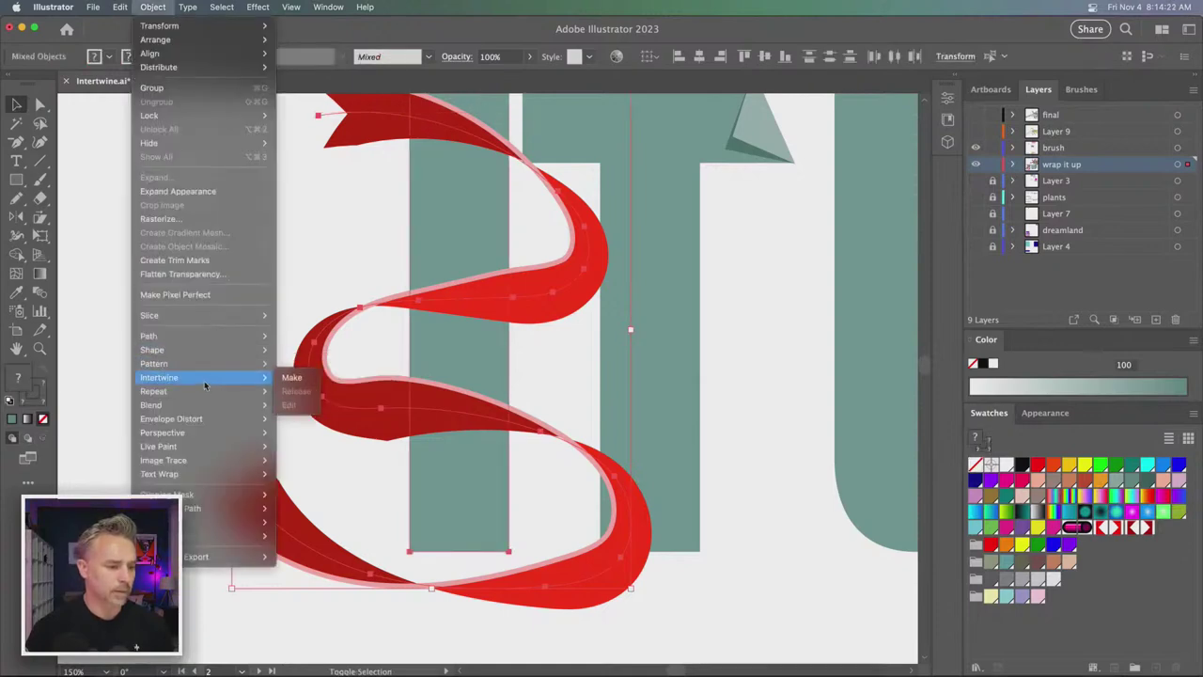
click(289, 384)
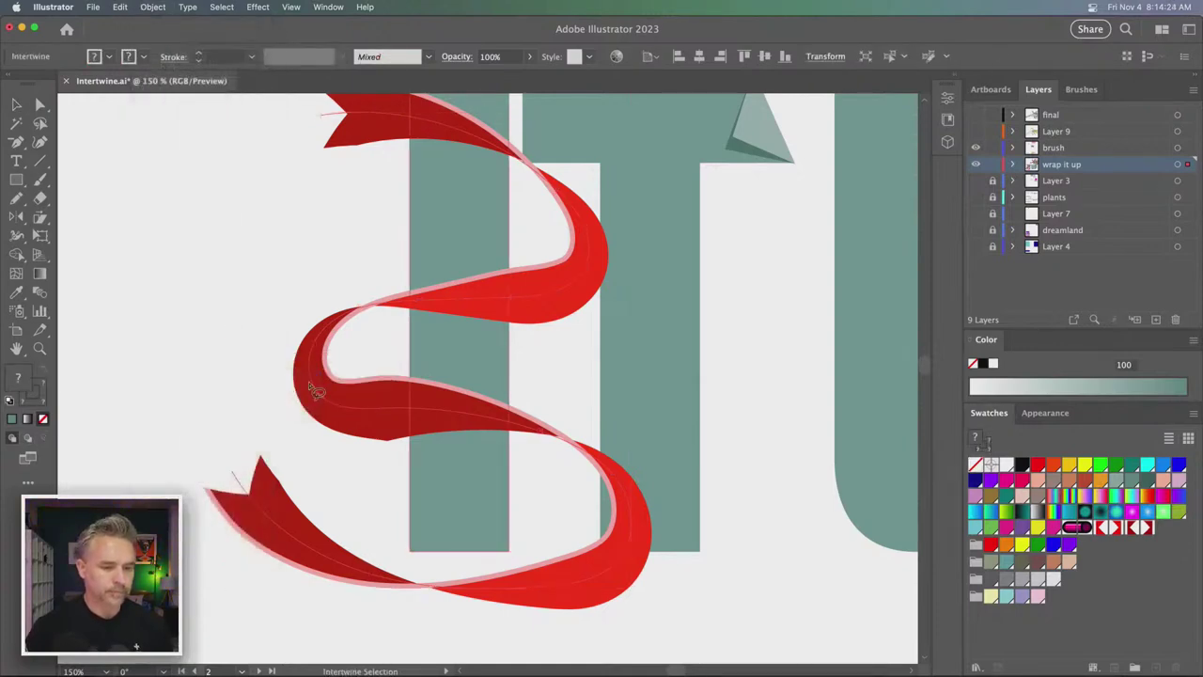
mouse_move(391, 360)
mouse_down()
mouse_move(391, 480)
mouse_move(536, 483)
mouse_move(534, 377)
mouse_move(393, 362)
mouse_up()
mouse_move(328, 309)
mouse_down()
mouse_move(344, 377)
mouse_move(351, 258)
mouse_move(325, 443)
mouse_up()
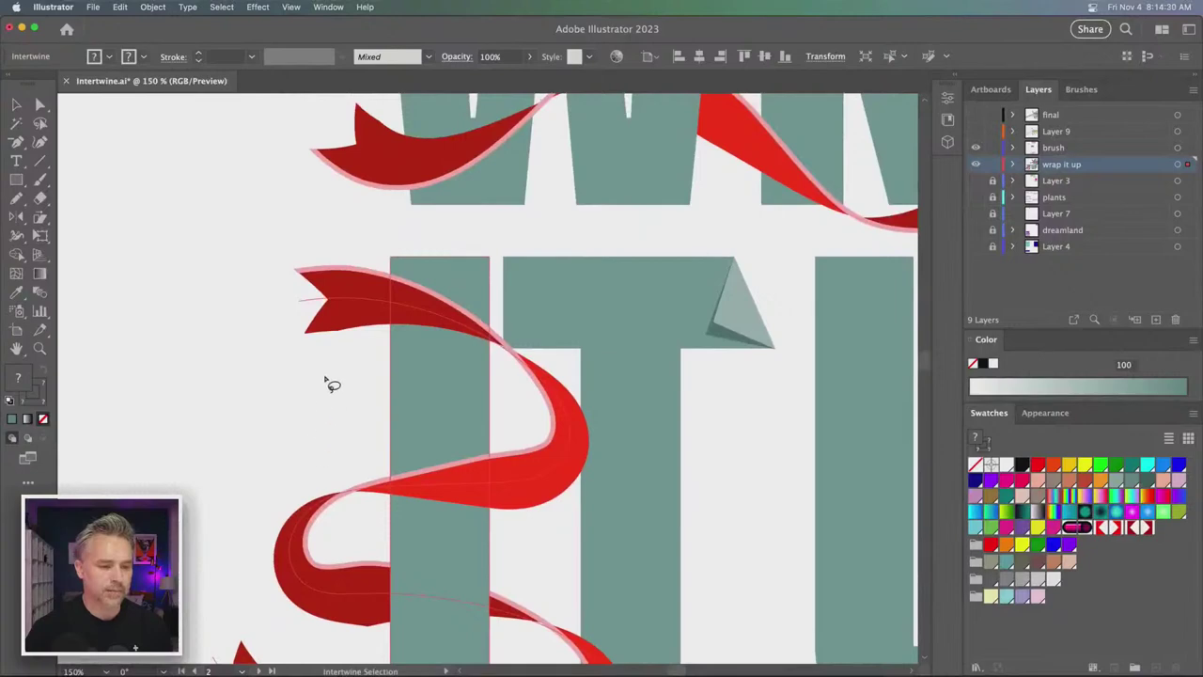
mouse_move(374, 256)
mouse_down()
mouse_move(376, 299)
mouse_move(462, 369)
mouse_move(502, 349)
mouse_move(499, 266)
mouse_move(373, 261)
mouse_up()
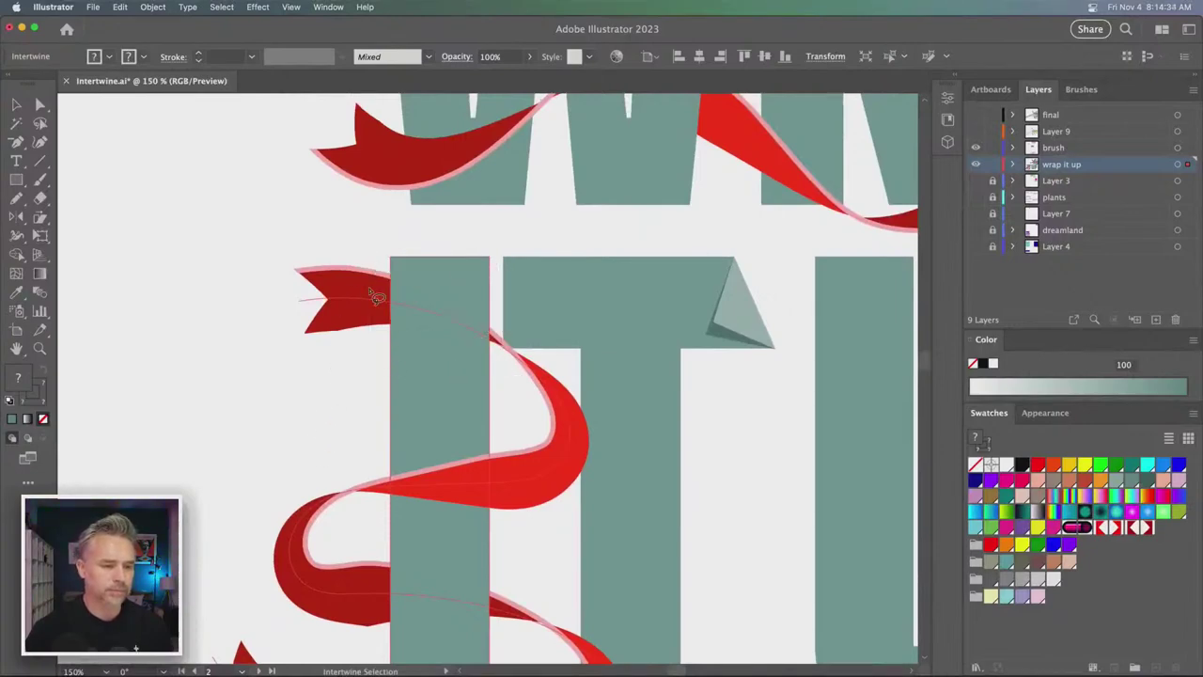
click(41, 104)
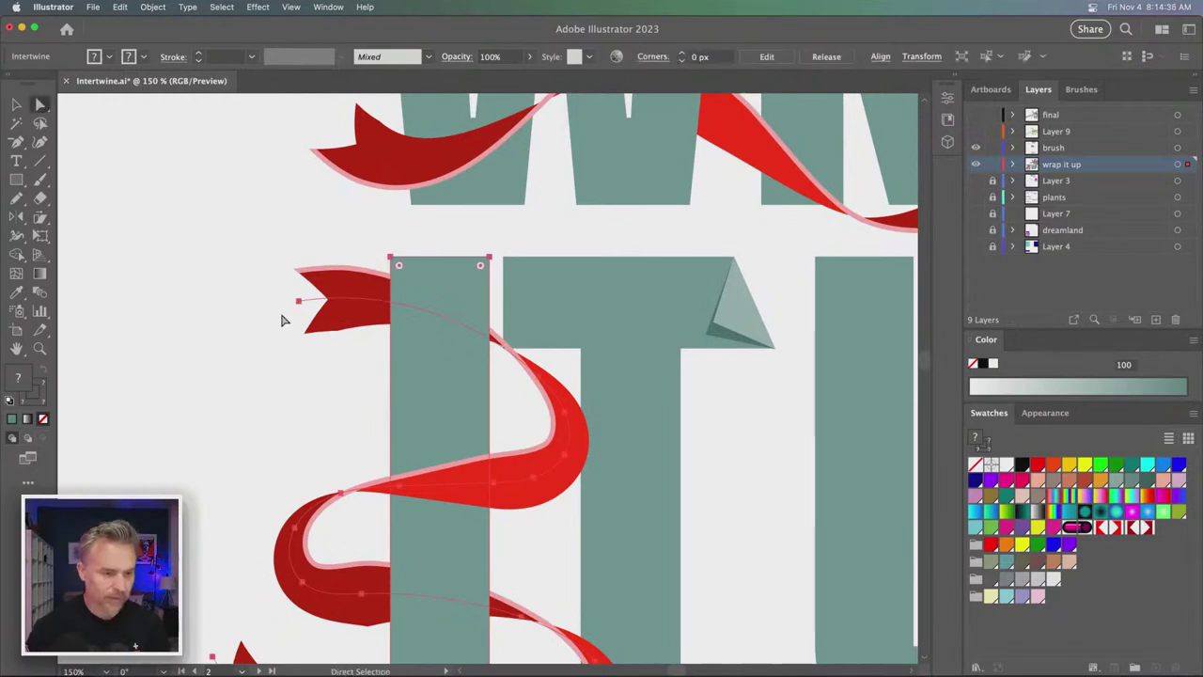
- Drag the ribbon's upper tail anchors to reshape its end
drag(298, 305, 298, 337)
drag(385, 328, 395, 295)
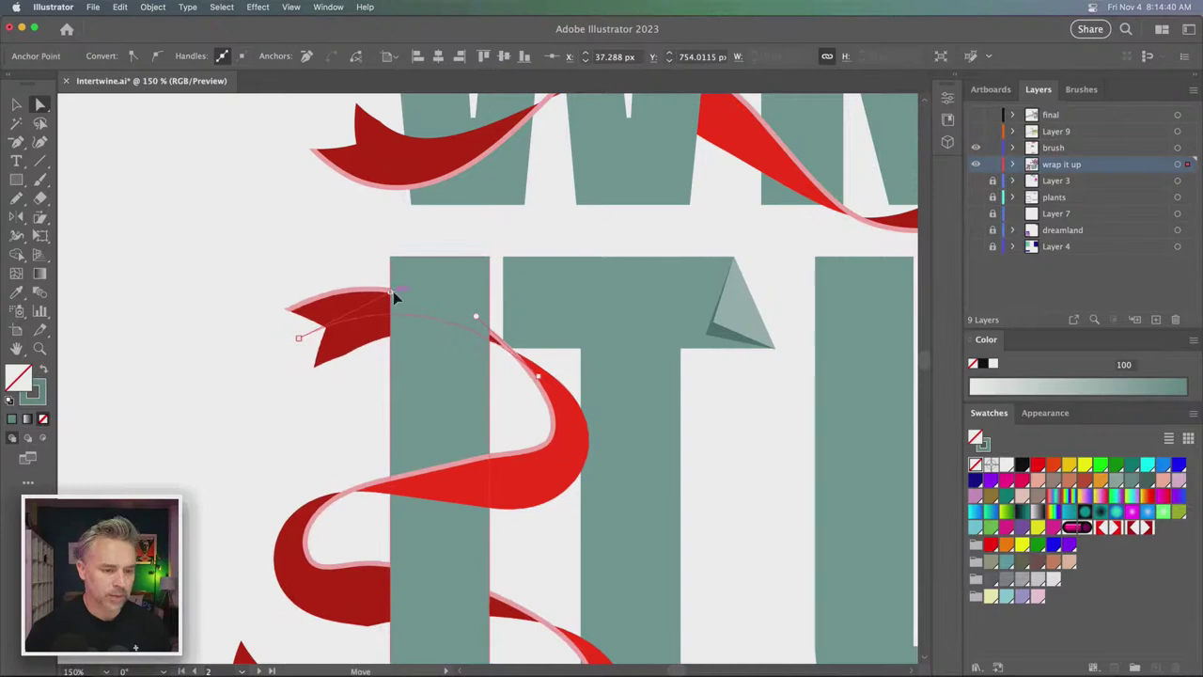
scroll(357, 395, down, 2)
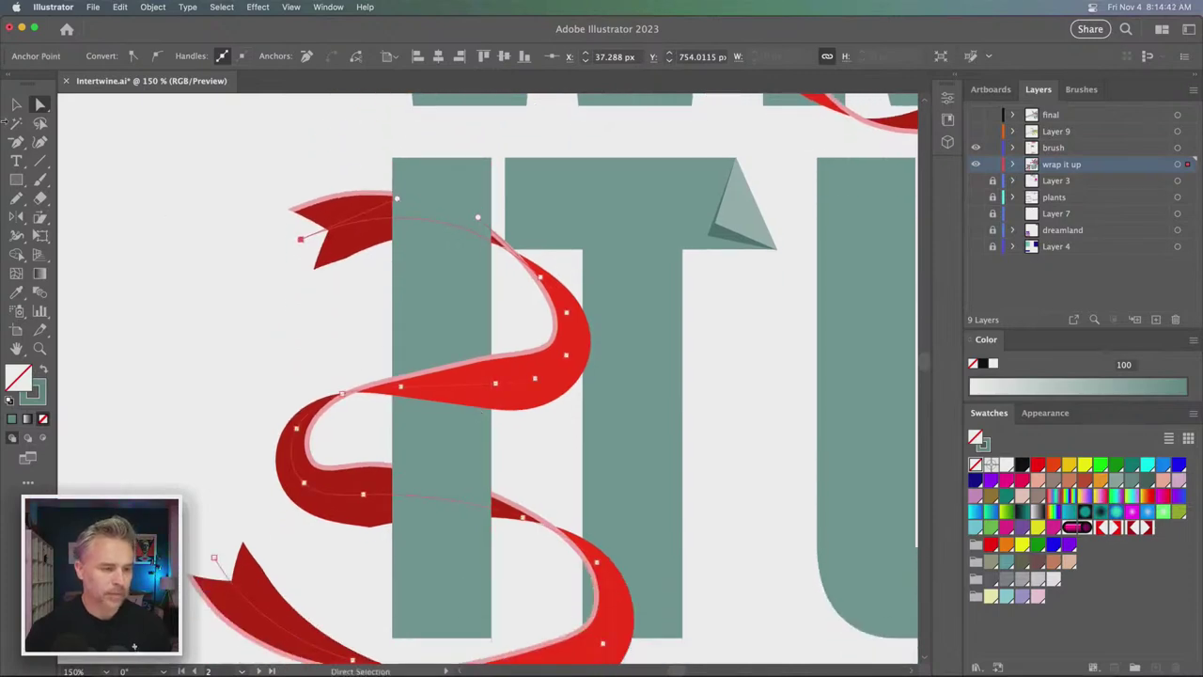
- Simplify the intertwined ribbon path to 11 anchor points with Object > Path > Simplify
click(16, 104)
click(215, 196)
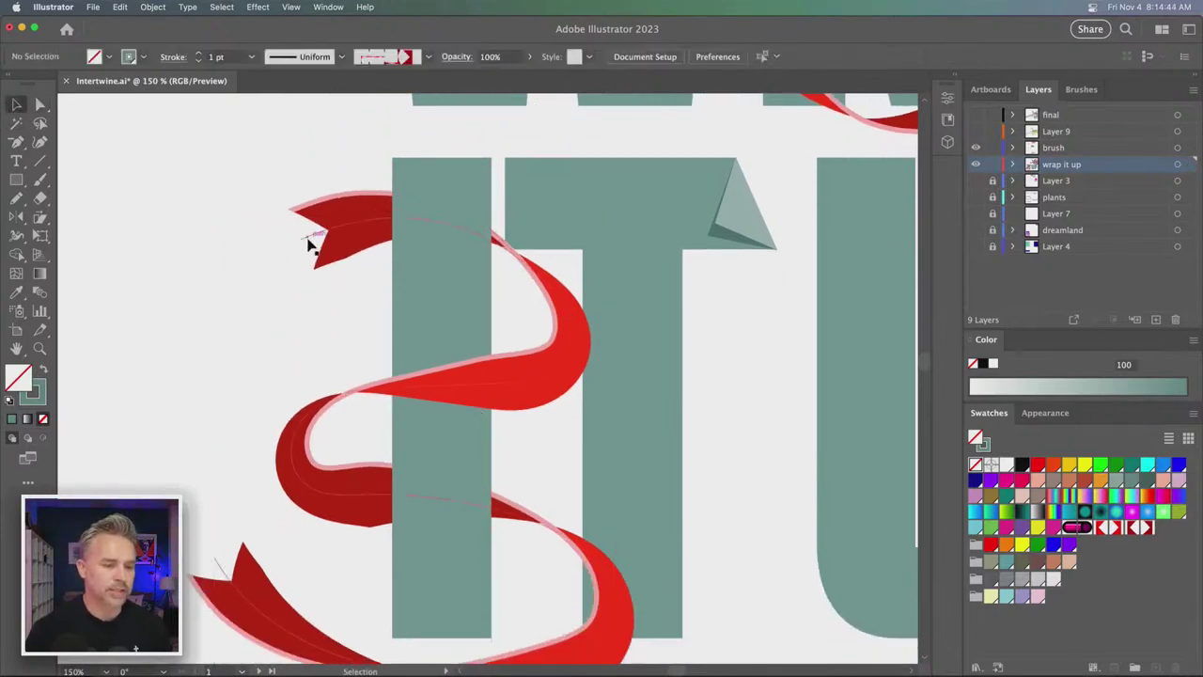
click(311, 245)
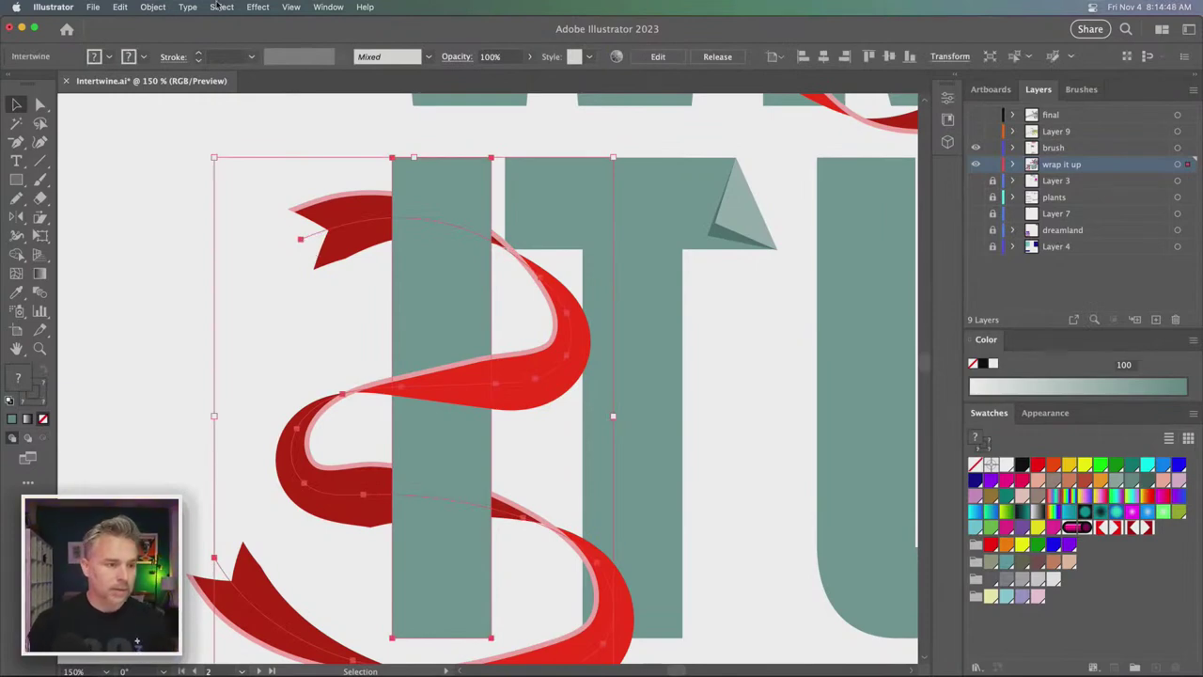
click(165, 6)
mouse_move(177, 340)
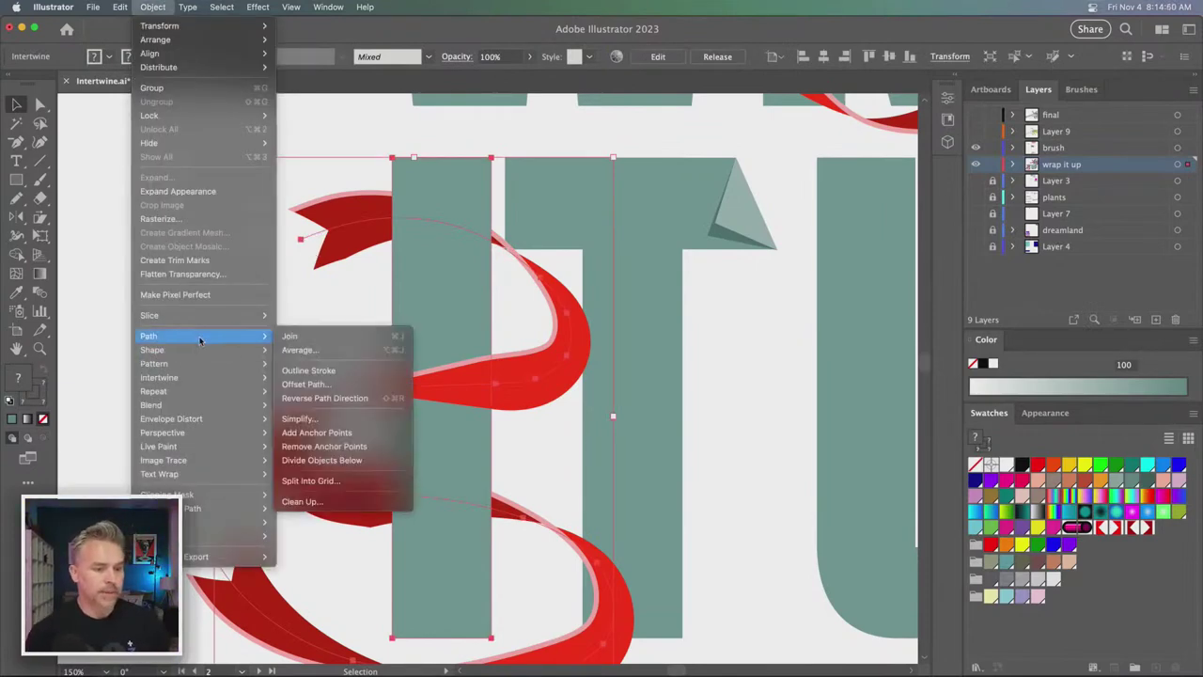
click(343, 423)
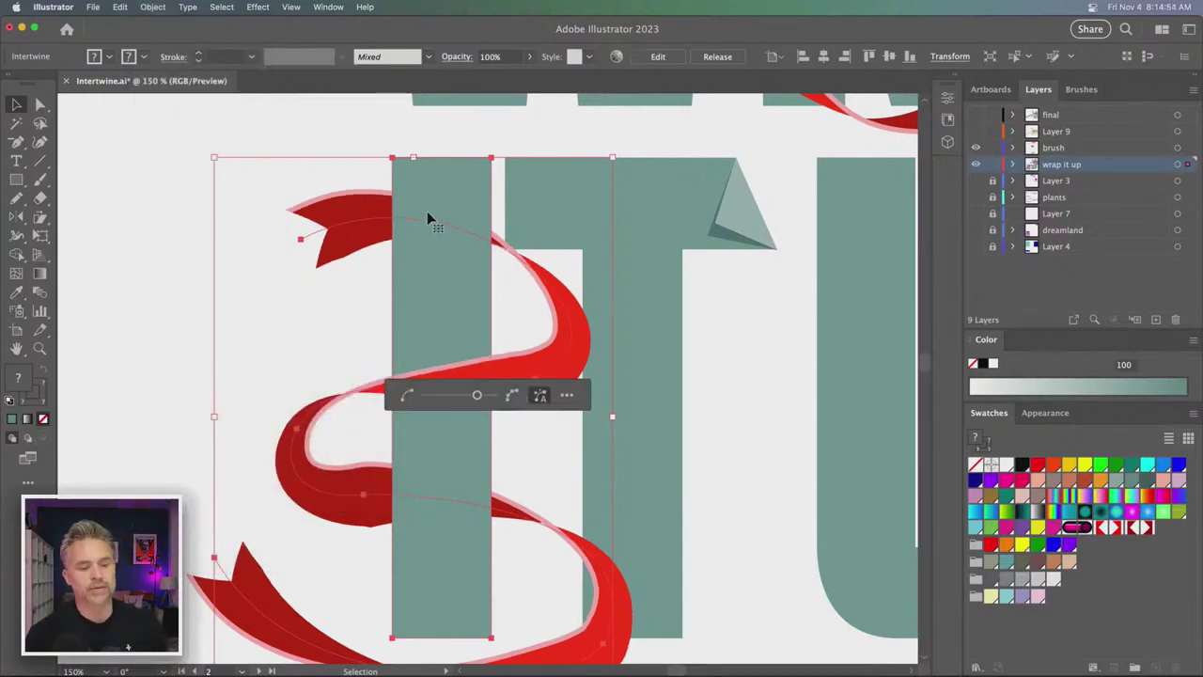
click(181, 242)
- Drag the ribbon's lower loop anchors to smooth its curves with Direct Selection
key(a)
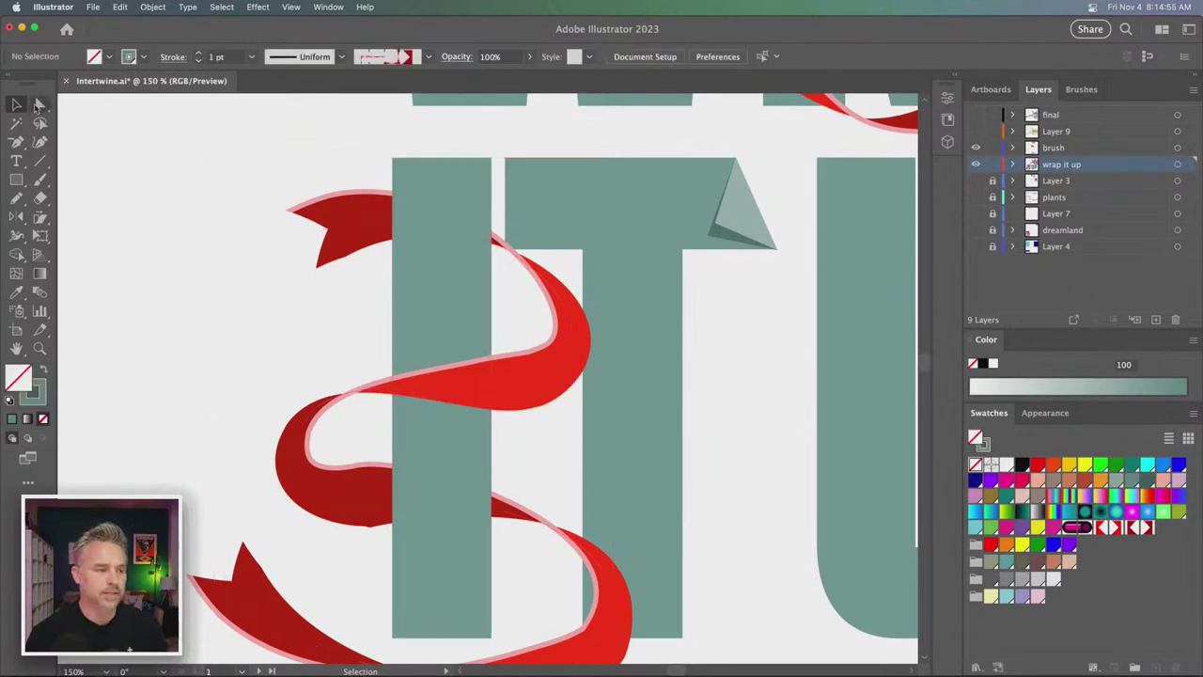
key(space)
drag(260, 430, 277, 338)
click(386, 406)
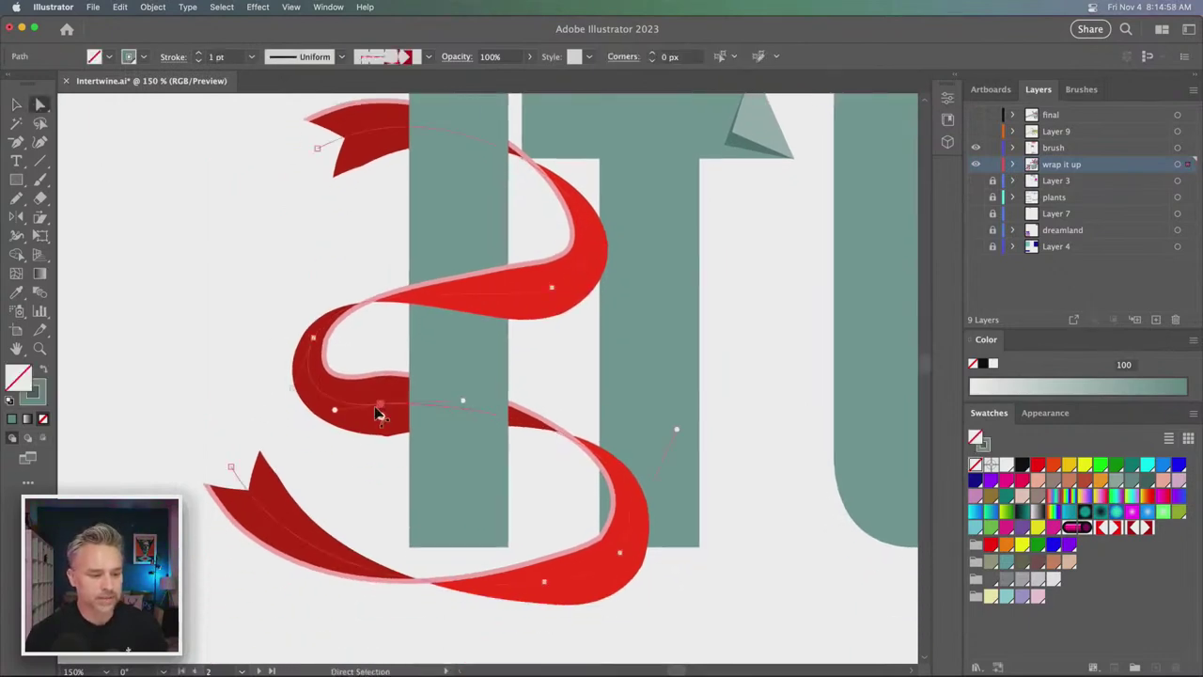
drag(385, 406, 453, 411)
drag(620, 552, 596, 542)
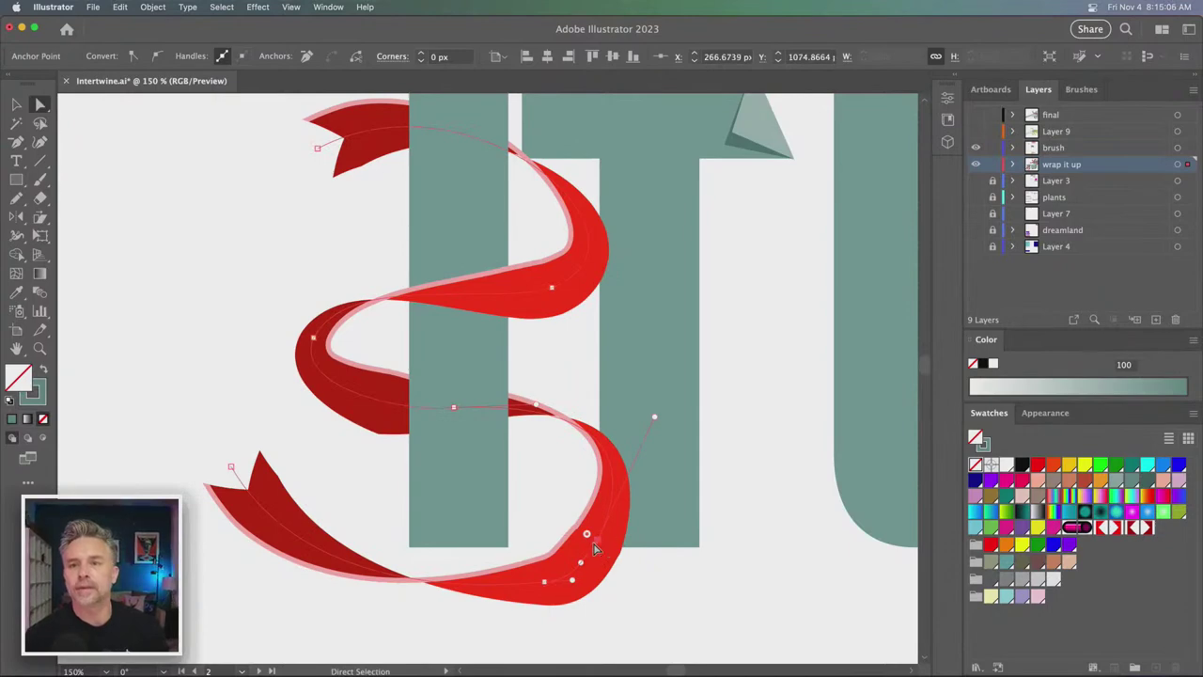
mouse_move(544, 581)
mouse_down()
mouse_move(467, 574)
mouse_move(510, 601)
mouse_move(526, 584)
mouse_up()
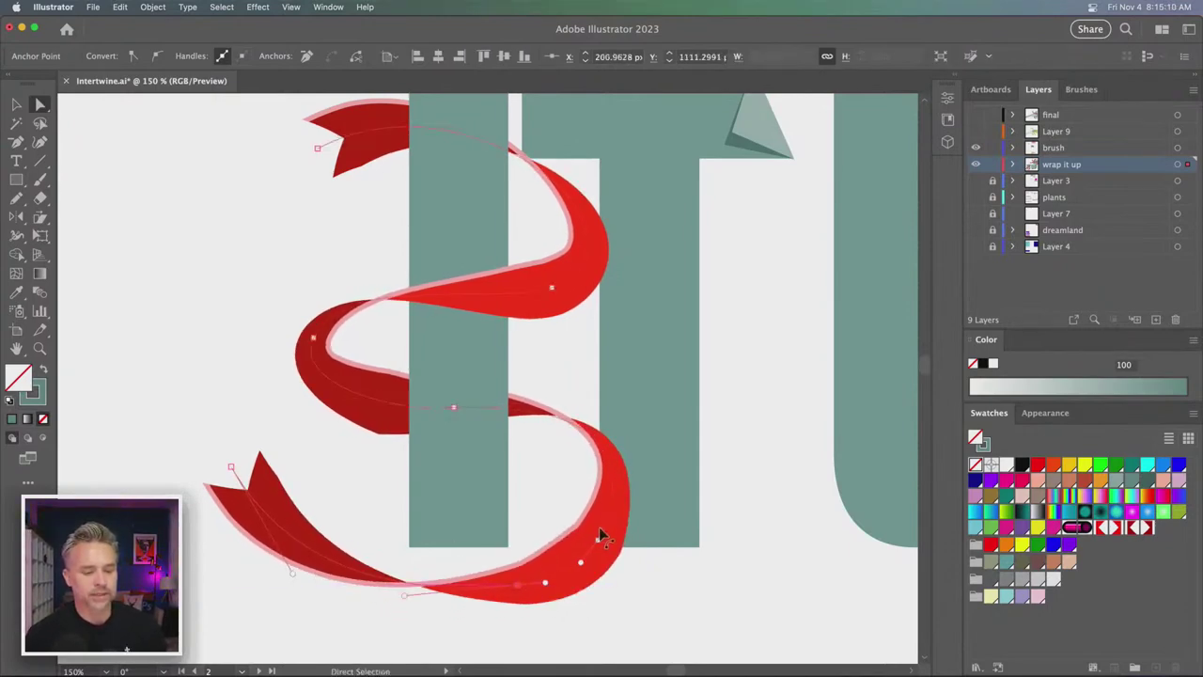
- Refine the lower tail end and left loop bends, then zoom out
drag(599, 531, 574, 521)
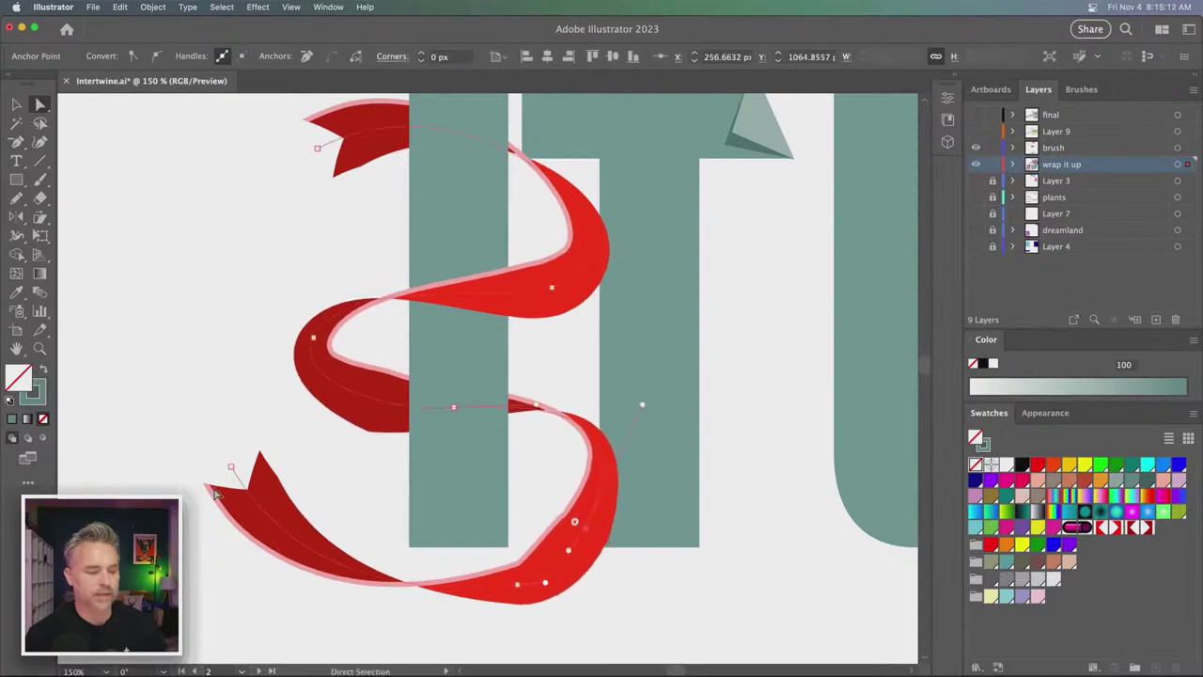
drag(232, 467, 286, 459)
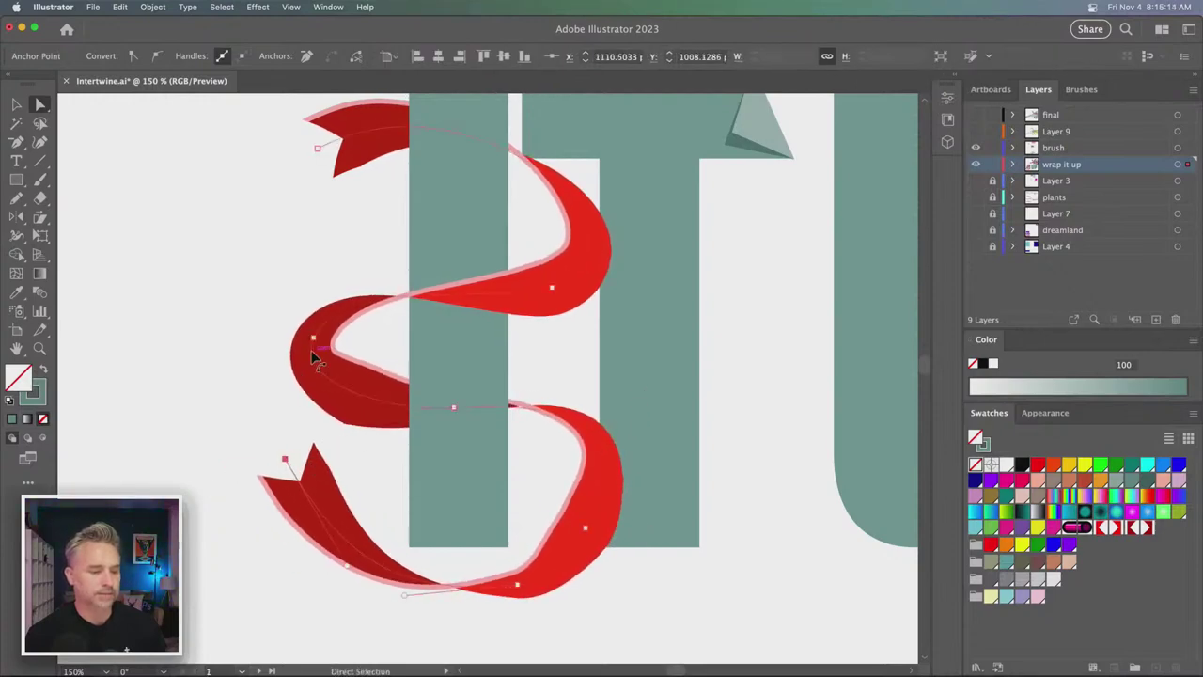
drag(316, 340, 361, 350)
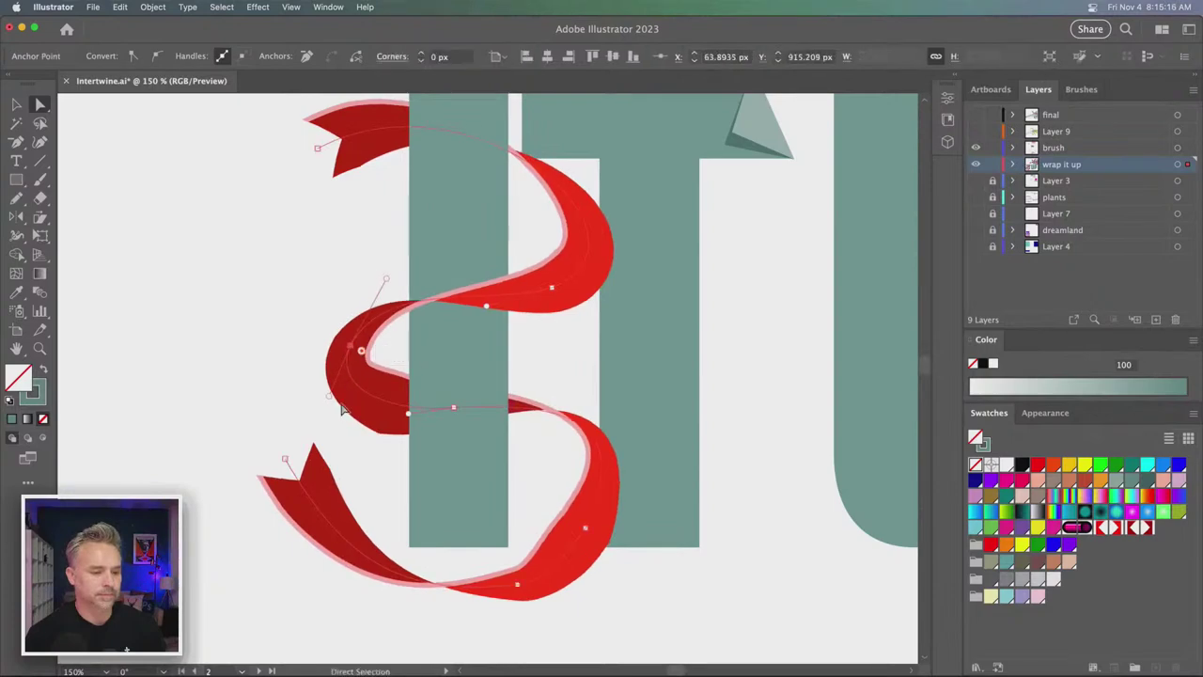
mouse_move(331, 397)
mouse_down()
mouse_move(344, 414)
mouse_move(381, 393)
mouse_move(387, 419)
mouse_move(370, 449)
mouse_move(335, 400)
mouse_up()
drag(452, 411, 495, 410)
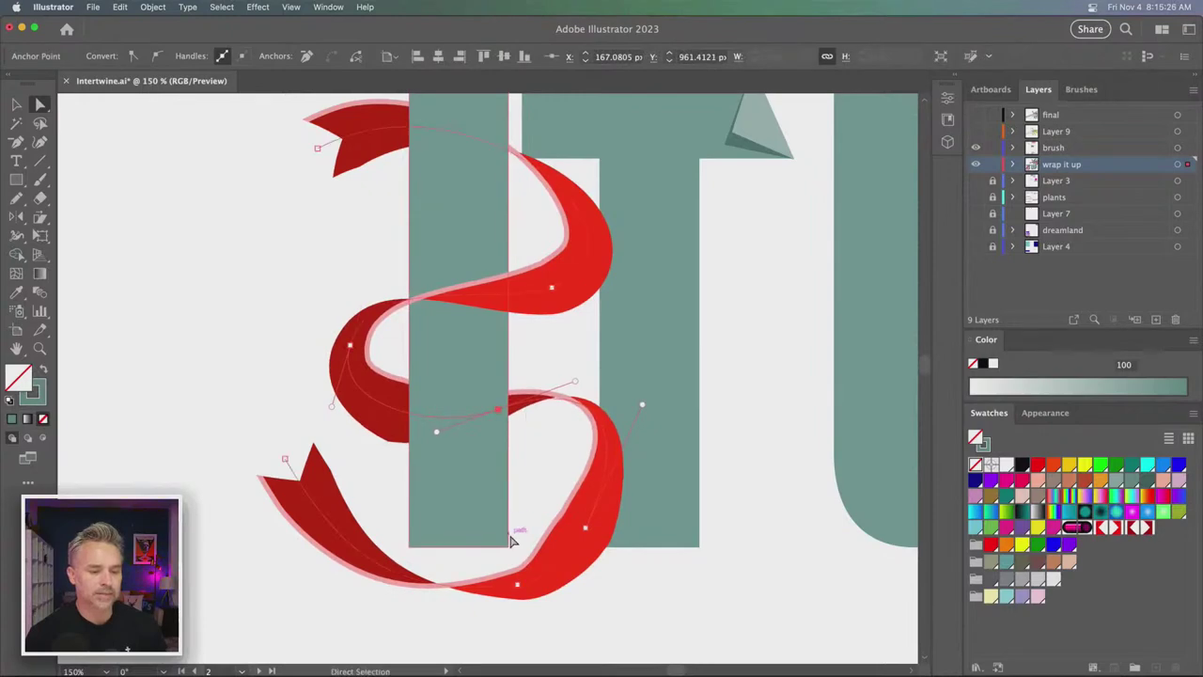
mouse_move(516, 589)
mouse_down()
mouse_move(473, 570)
mouse_move(498, 586)
mouse_up()
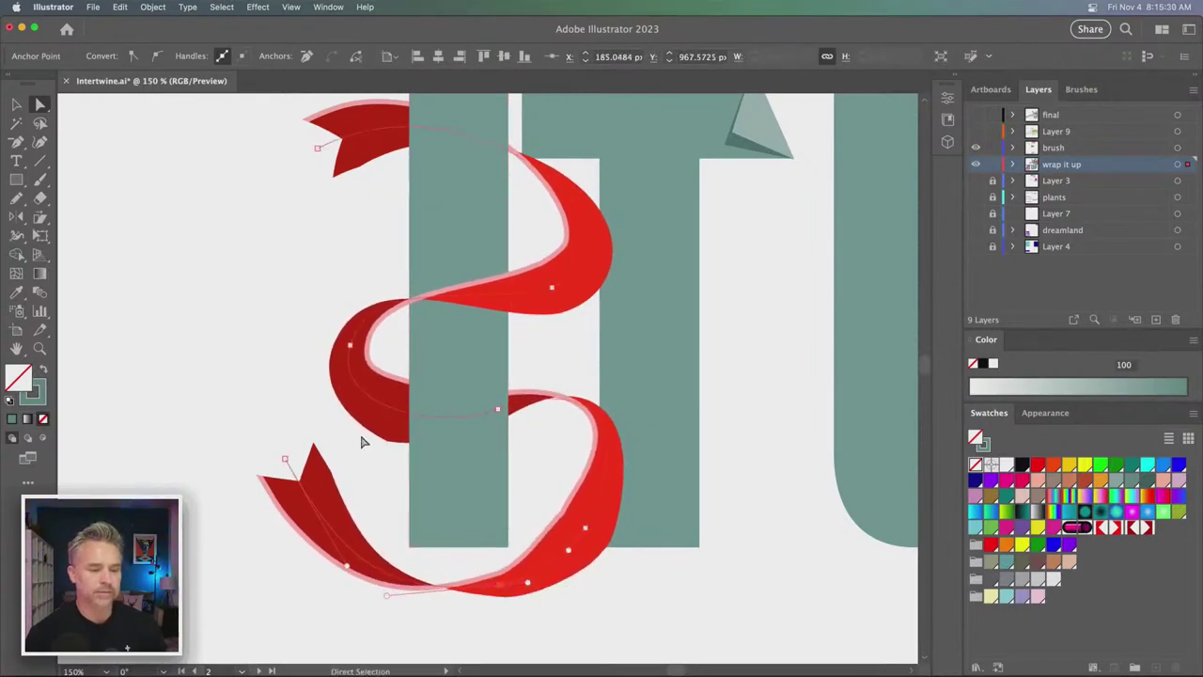
click(237, 308)
key(super+minus)
key(super+minus)
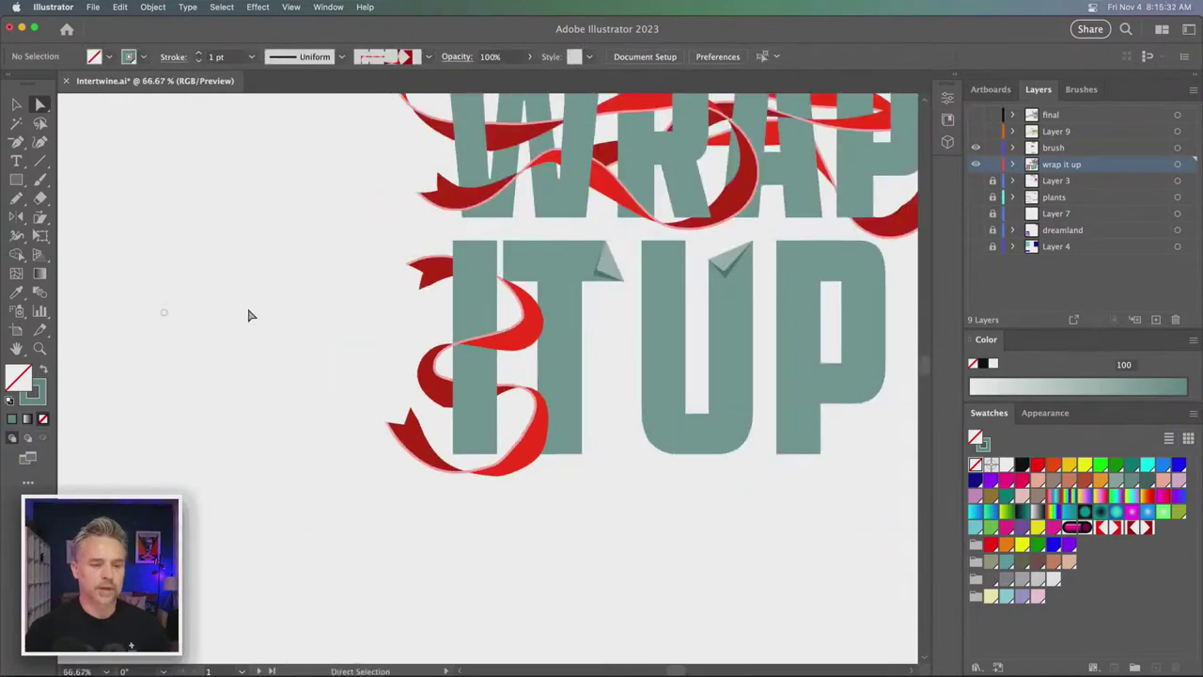
- Pan over the full lettering and hide Layer 3
drag(250, 314, 253, 530)
drag(367, 286, 363, 341)
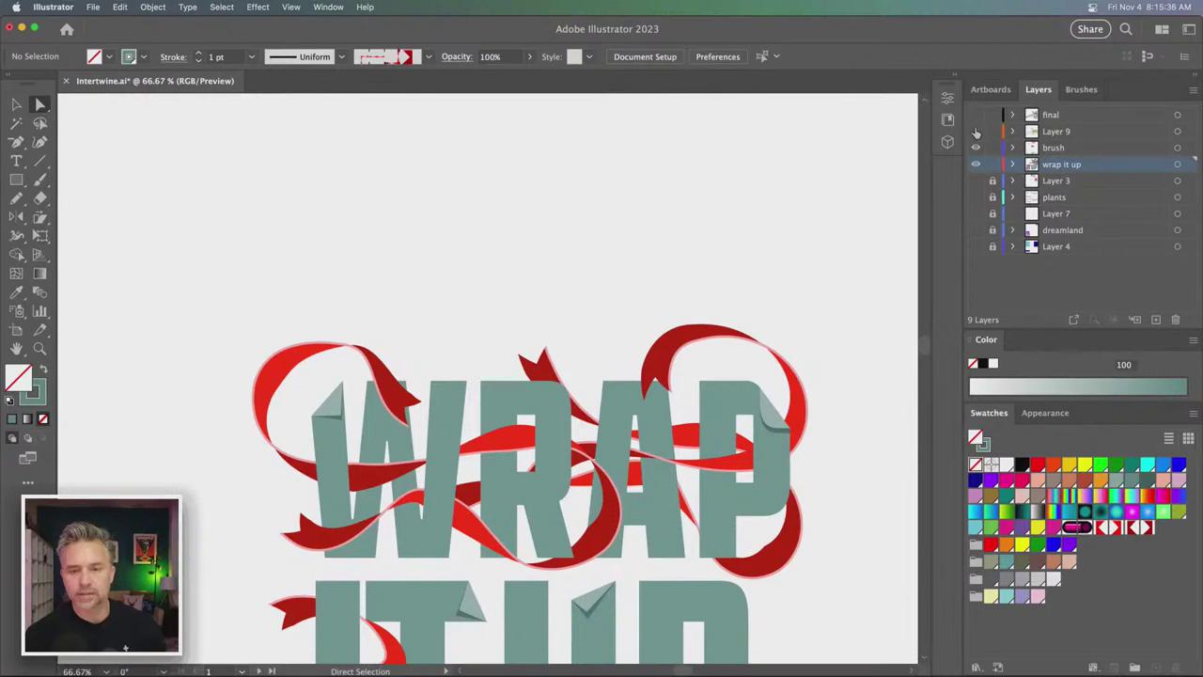
click(975, 183)
click(975, 183)
- Zoom in on the red ribbon brush samples and centre them in the view
key(super+minus)
key(super+minus)
key(super+minus)
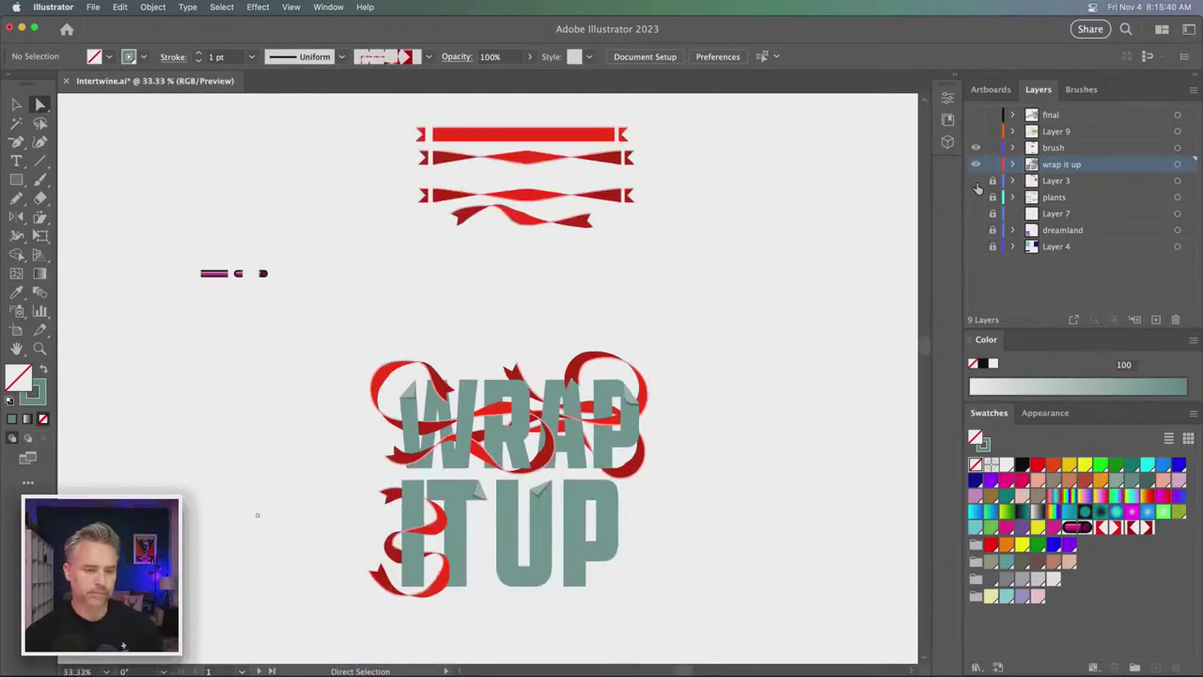
click(39, 348)
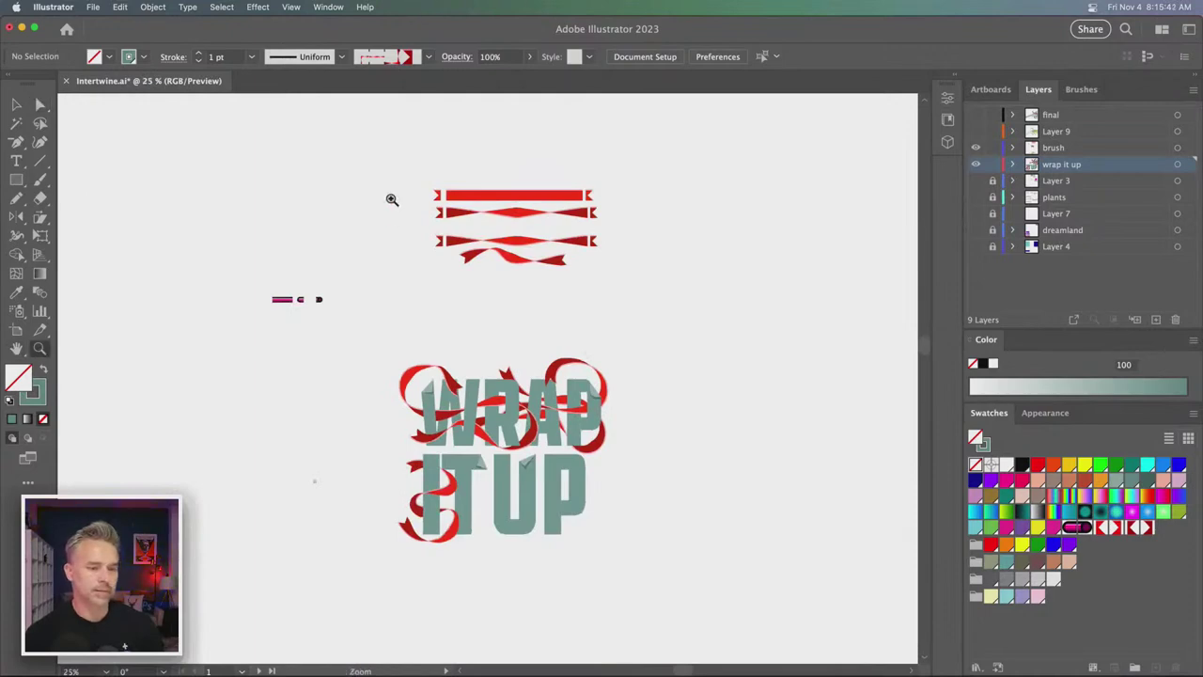
drag(414, 176, 591, 298)
drag(656, 342, 484, 416)
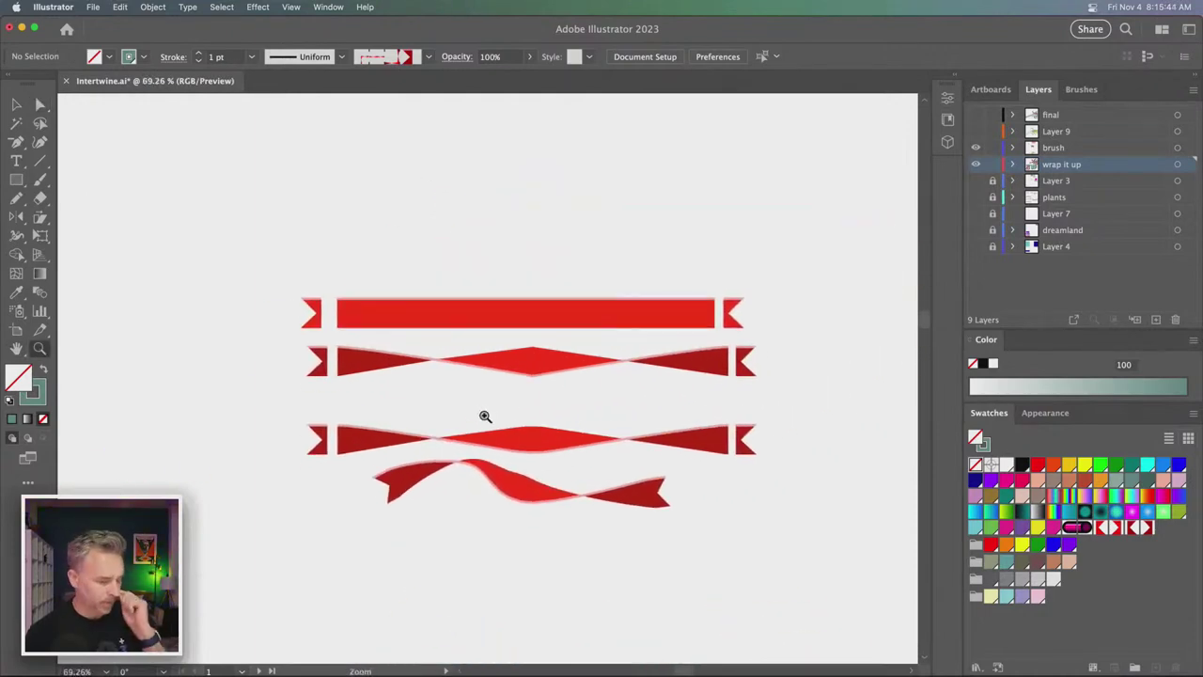
- Delete the wavy ribbon sample and redraw it with the Pencil below the samples
click(15, 104)
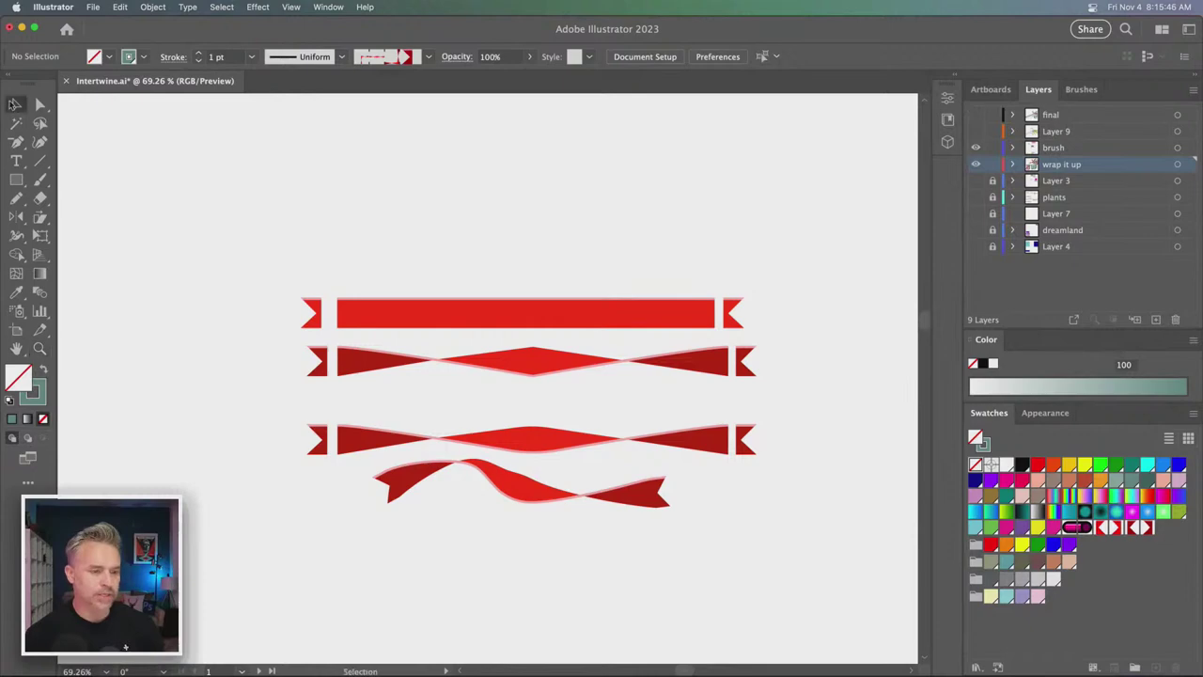
click(504, 494)
key(Delete)
key(n)
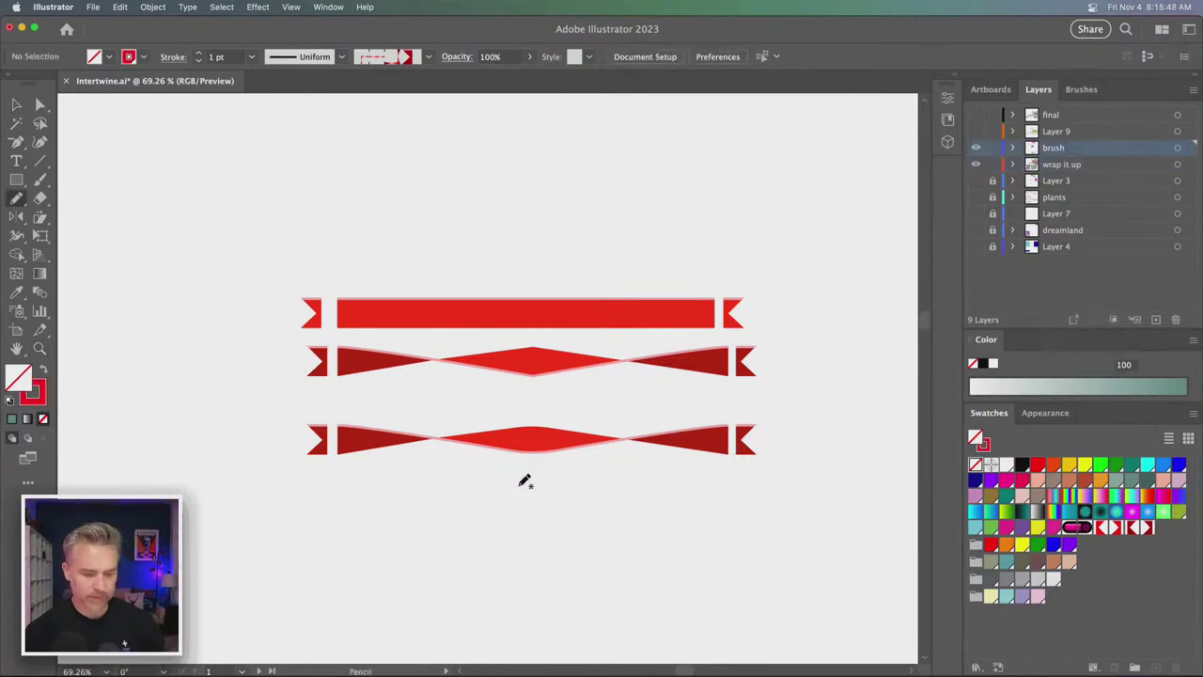
drag(354, 570, 794, 548)
key(Delete)
mouse_move(312, 493)
mouse_down()
mouse_move(462, 535)
mouse_move(755, 560)
mouse_up()
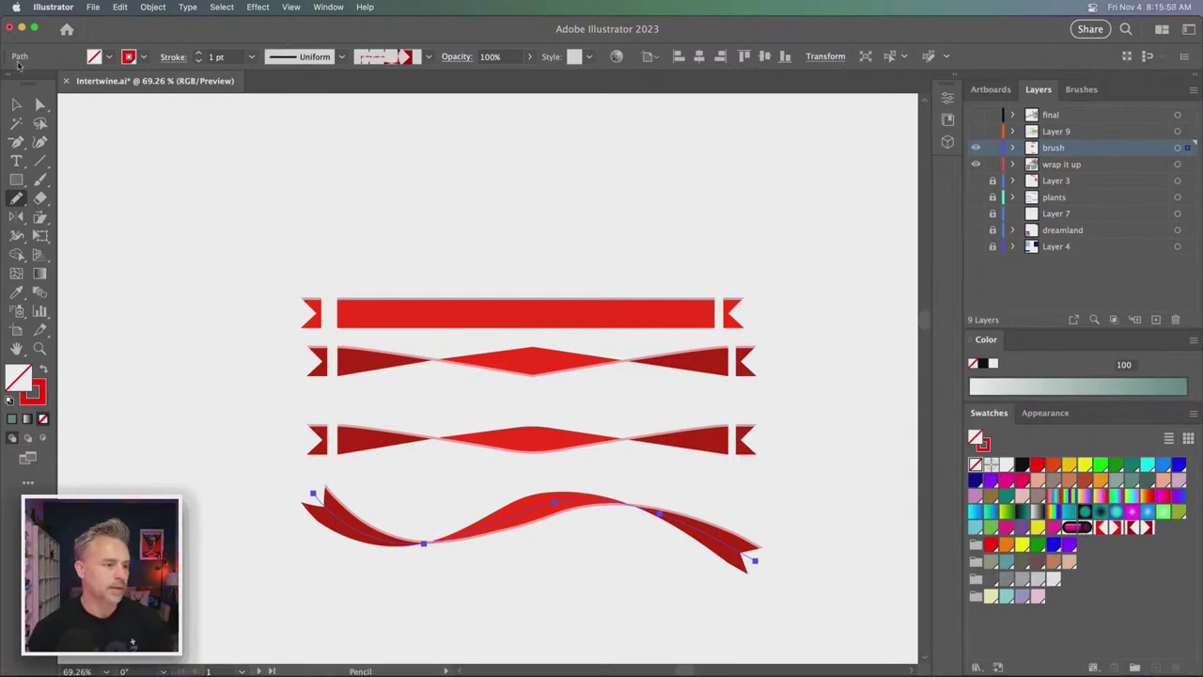
- Intertwine the ribbon with the T so it crosses in front near the top
click(16, 105)
click(243, 335)
scroll(244, 334, down, 10)
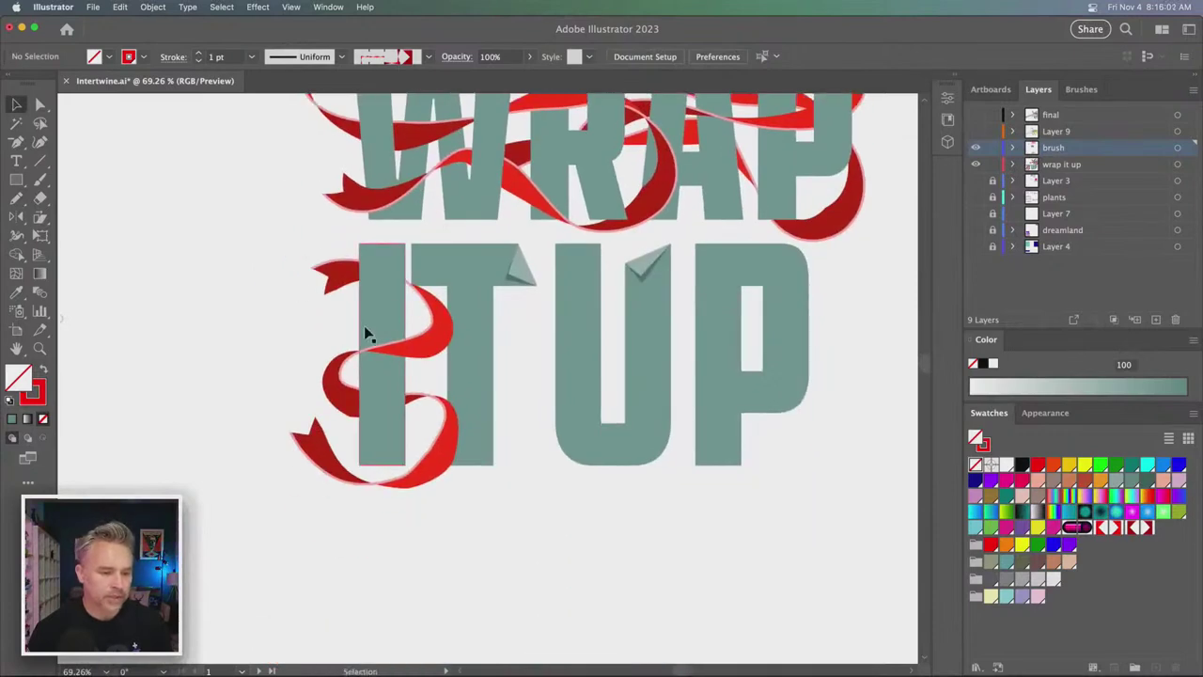
click(462, 279)
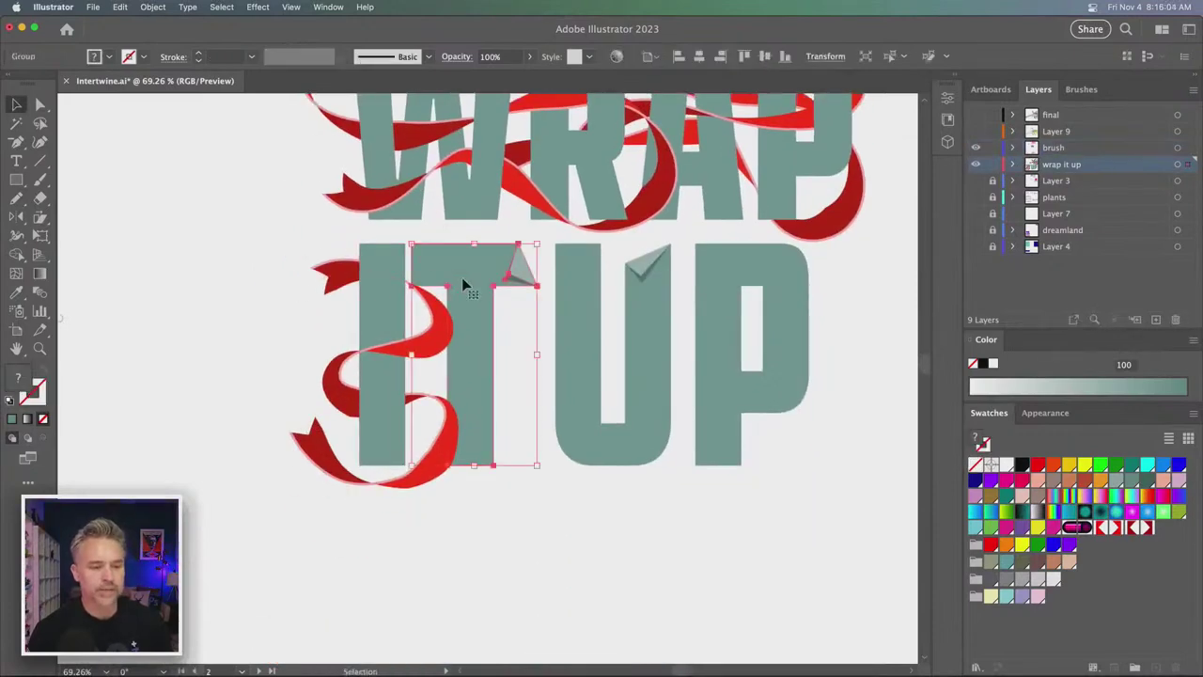
mouse_move(450, 296)
mouse_down()
mouse_move(317, 285)
mouse_move(372, 365)
mouse_move(428, 345)
mouse_up()
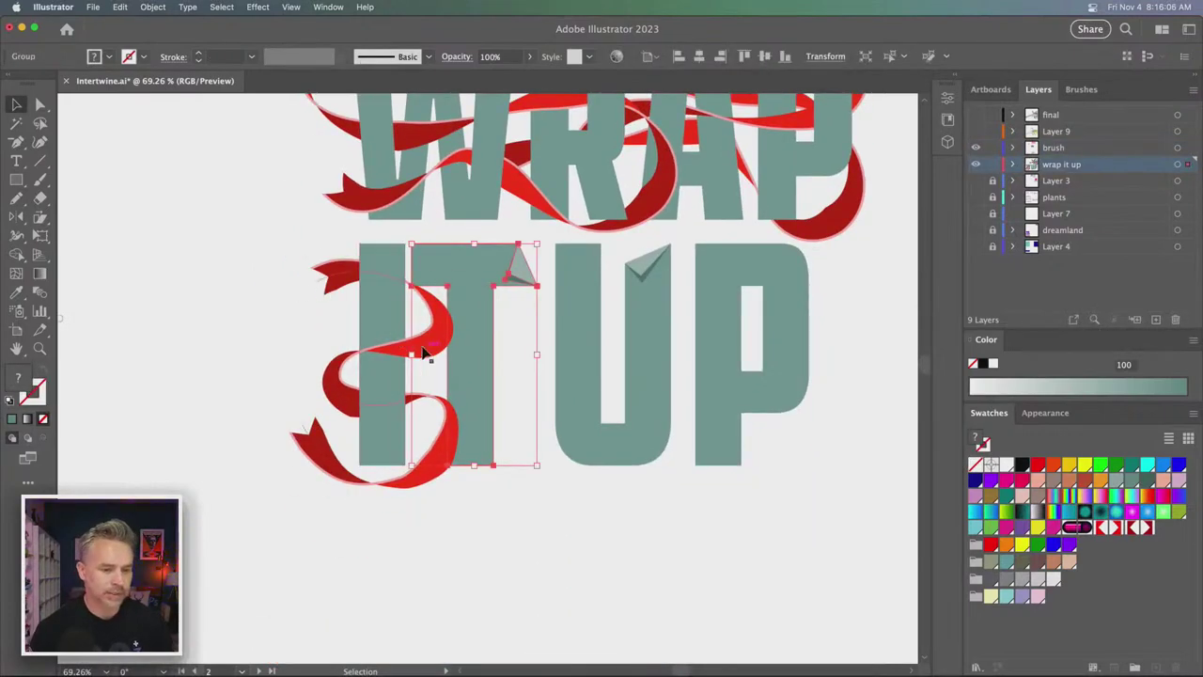
click(271, 315)
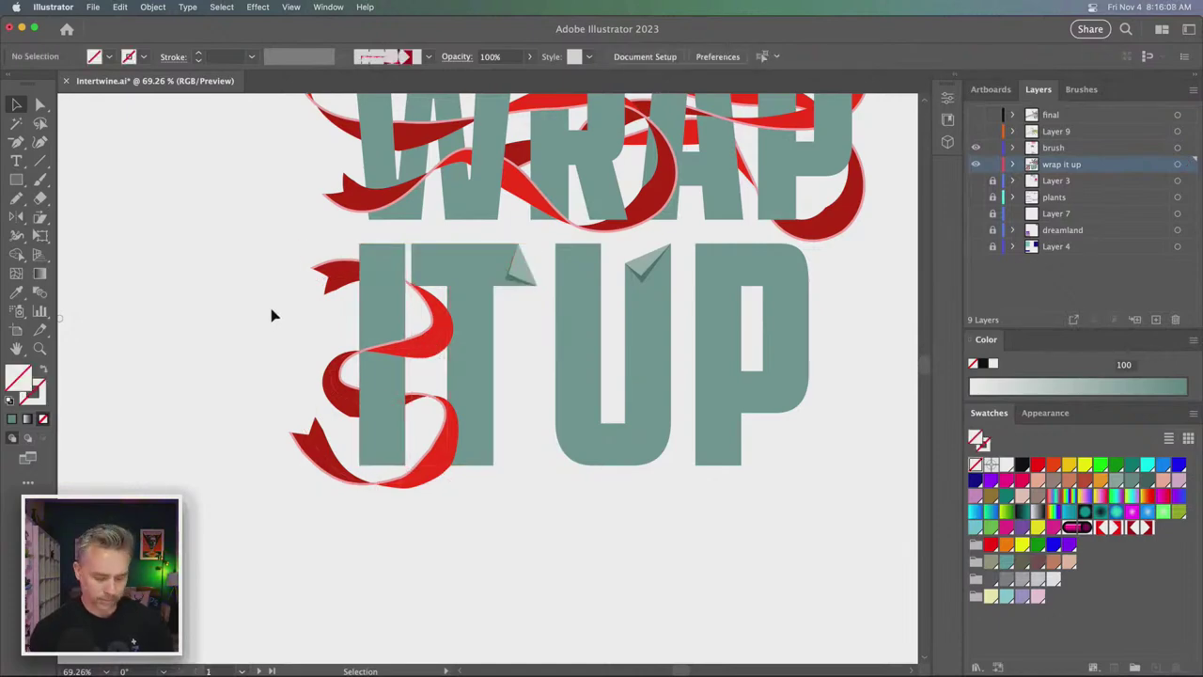
key(n)
drag(263, 277, 282, 380)
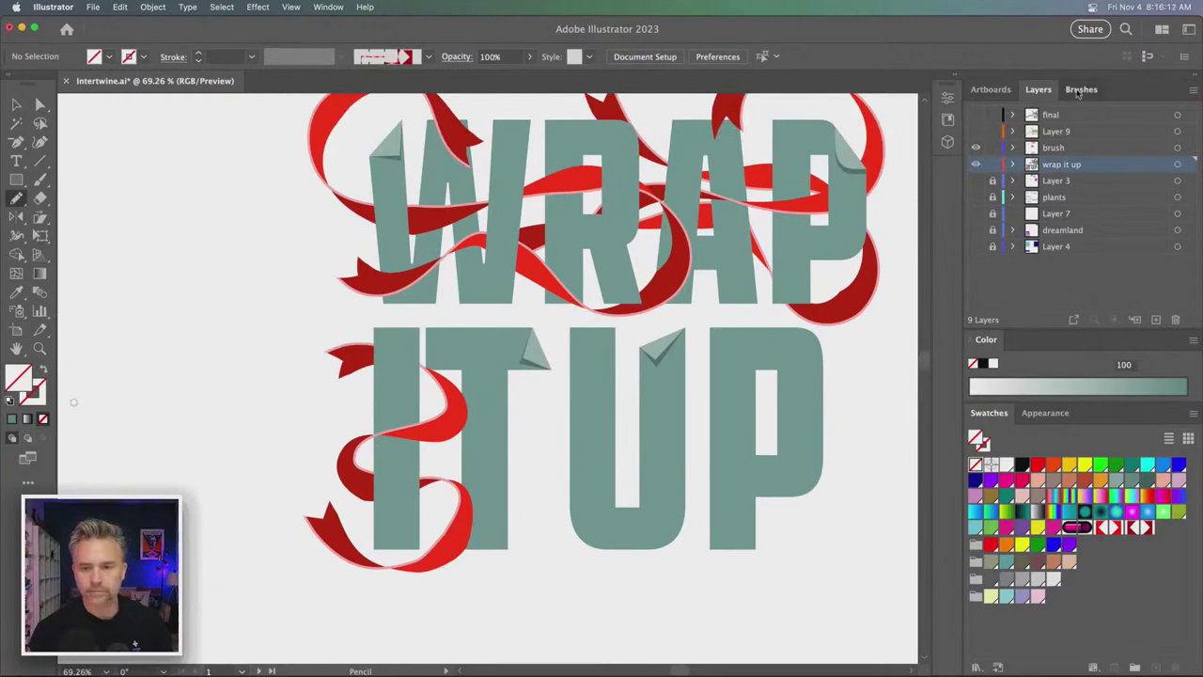
- With the red ribbon brush, draw a stroke from above the T through the I to the U's foot
click(1081, 89)
click(1100, 303)
scroll(1164, 287, down, 3)
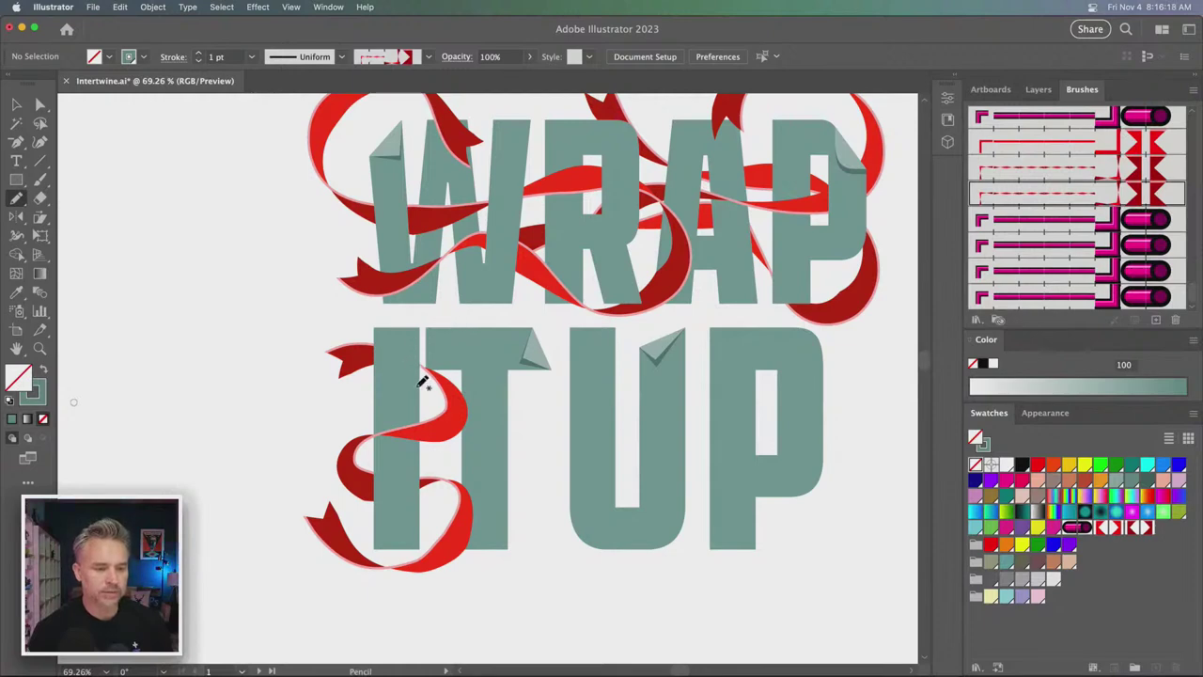
drag(439, 420, 468, 303)
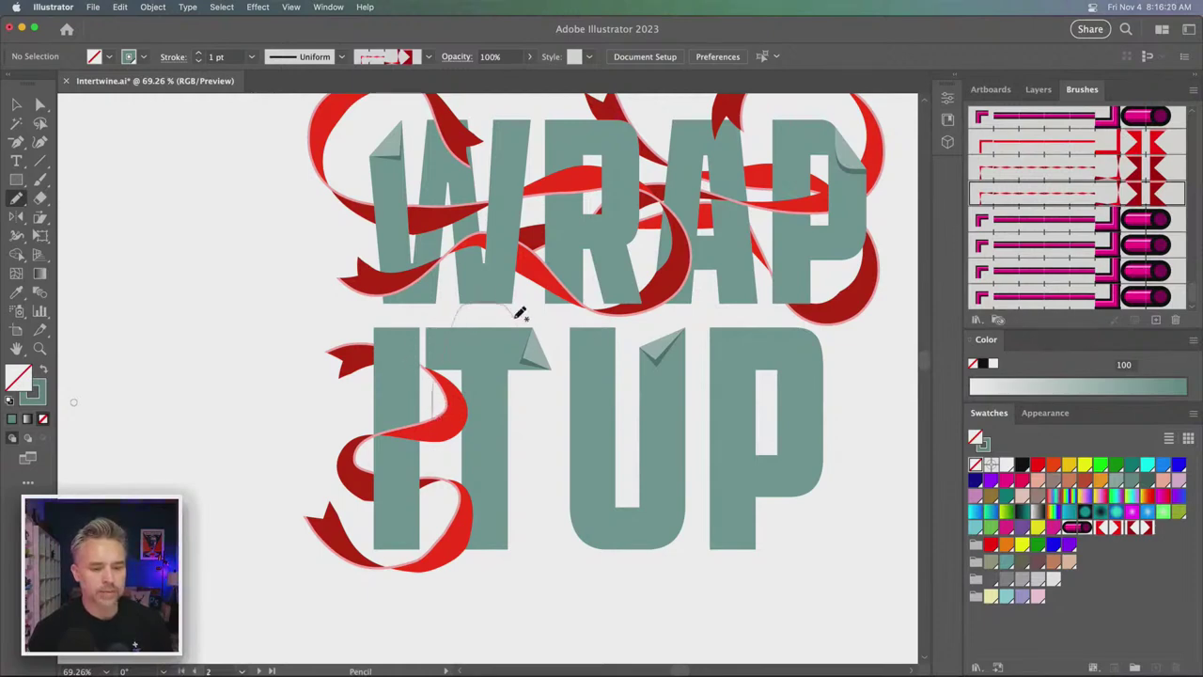
mouse_move(532, 389)
mouse_down()
mouse_move(534, 432)
mouse_move(511, 461)
mouse_up()
mouse_move(431, 572)
mouse_down()
mouse_move(512, 628)
mouse_move(671, 589)
mouse_up()
key(super+z)
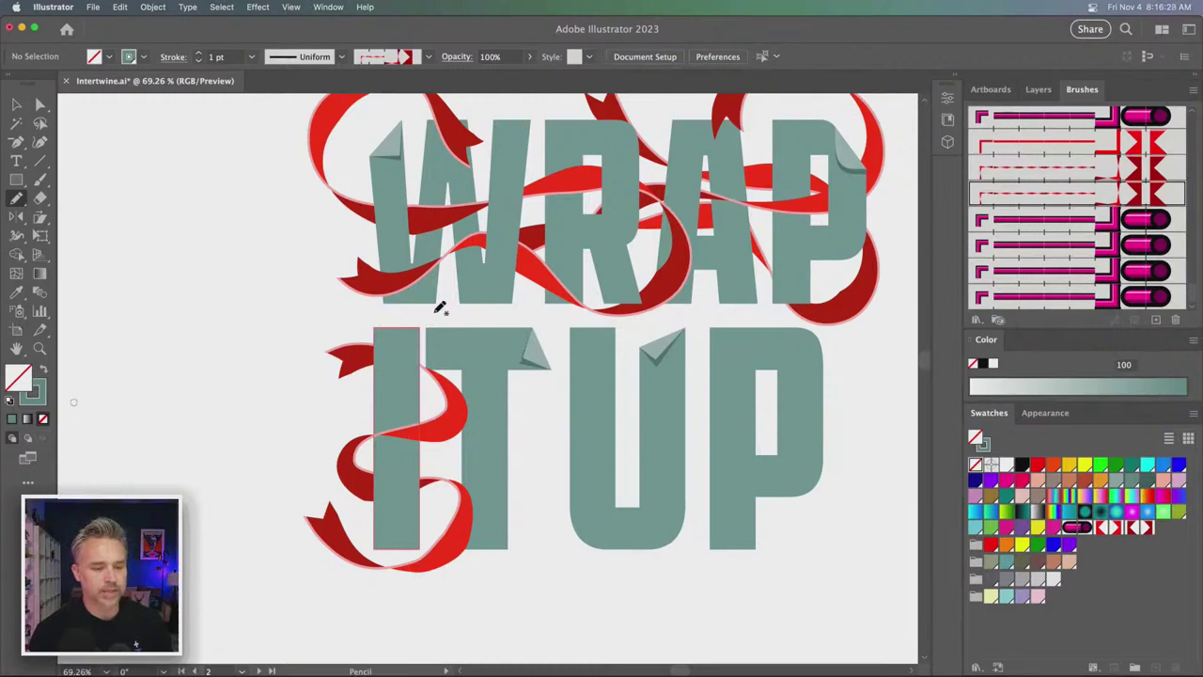
mouse_move(440, 306)
mouse_down()
mouse_move(537, 362)
mouse_move(513, 395)
mouse_up()
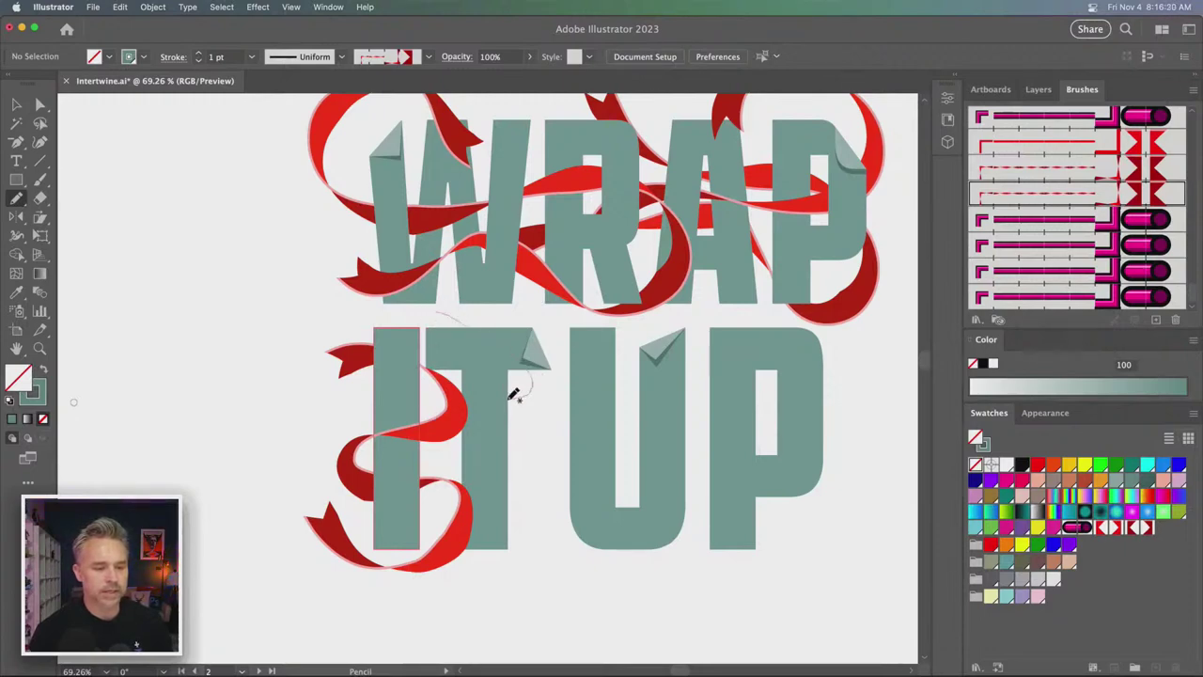
mouse_move(434, 470)
mouse_down()
mouse_move(574, 461)
mouse_move(622, 501)
mouse_up()
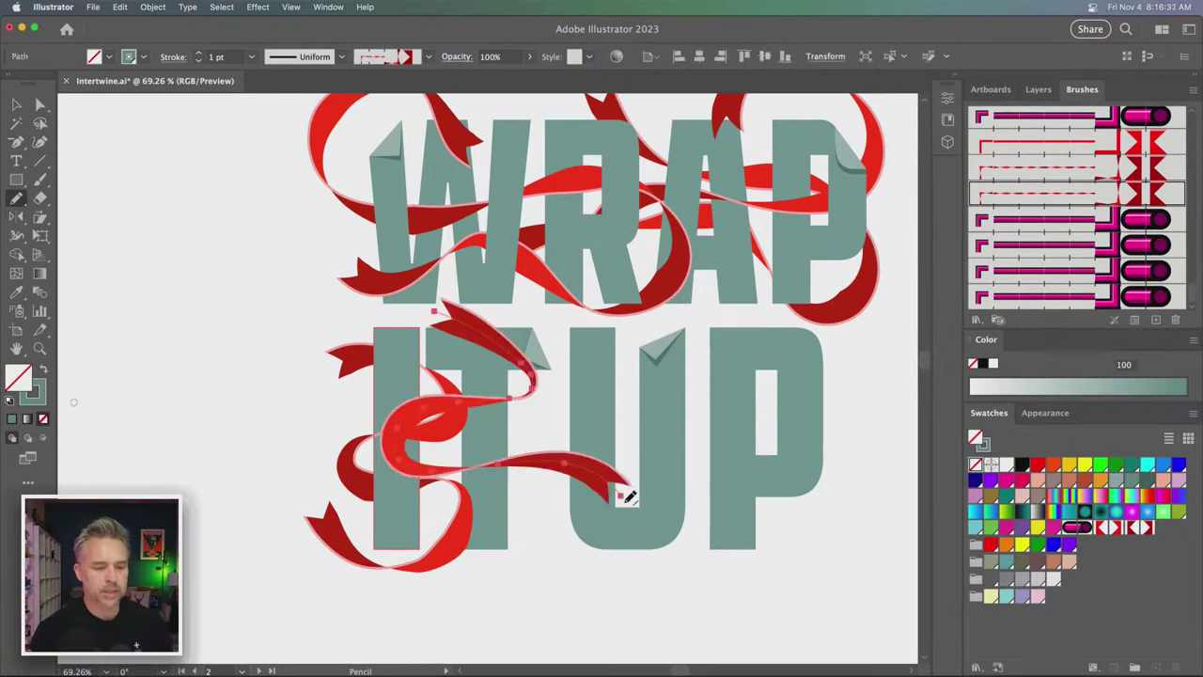
- Zoom to 100% and add the T to the selected new ribbon
key(super+equal)
scroll(658, 511, left, 2)
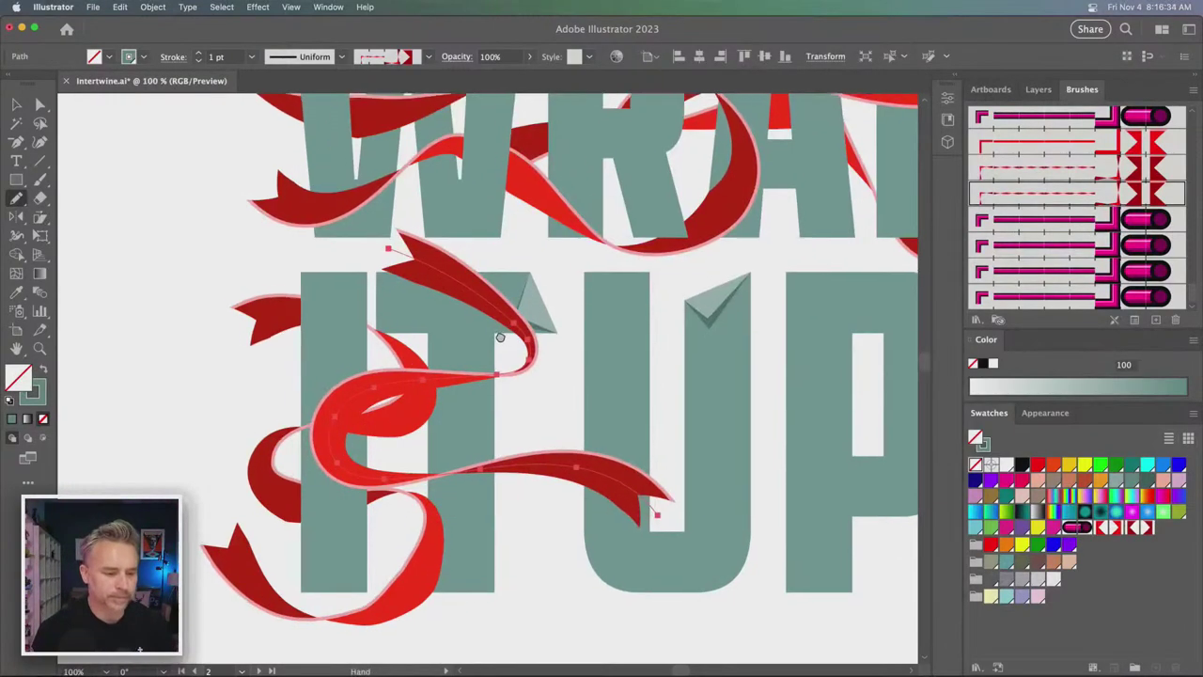
key(v)
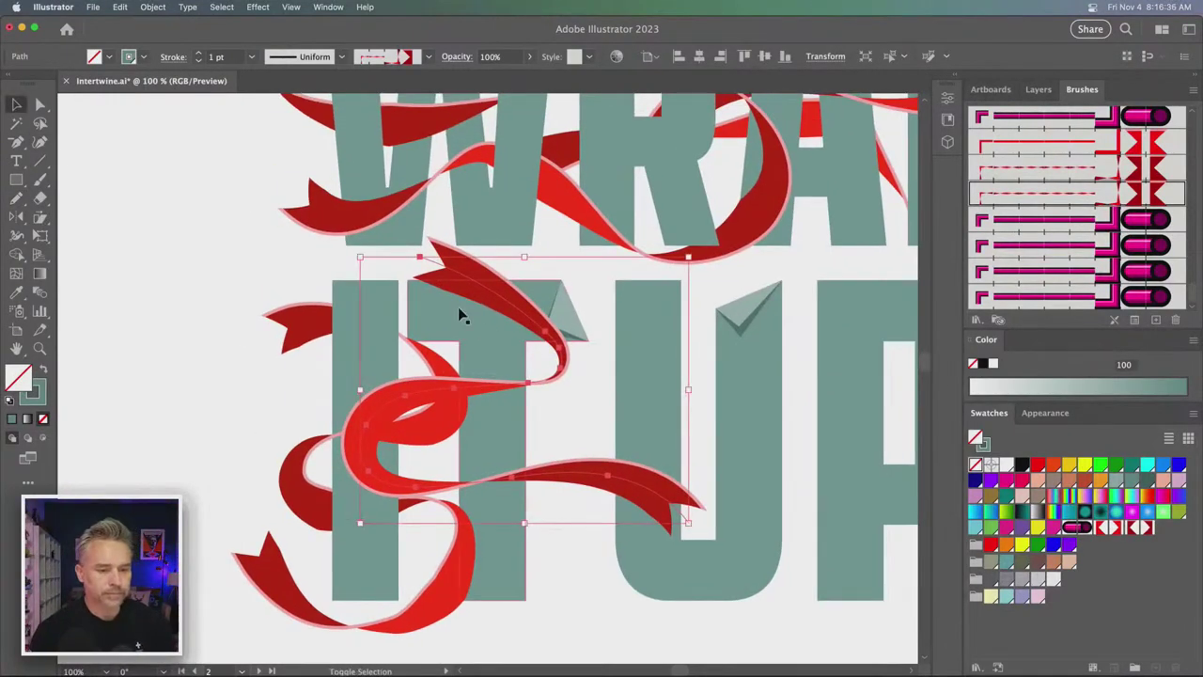
shift+click(435, 307)
click(152, 6)
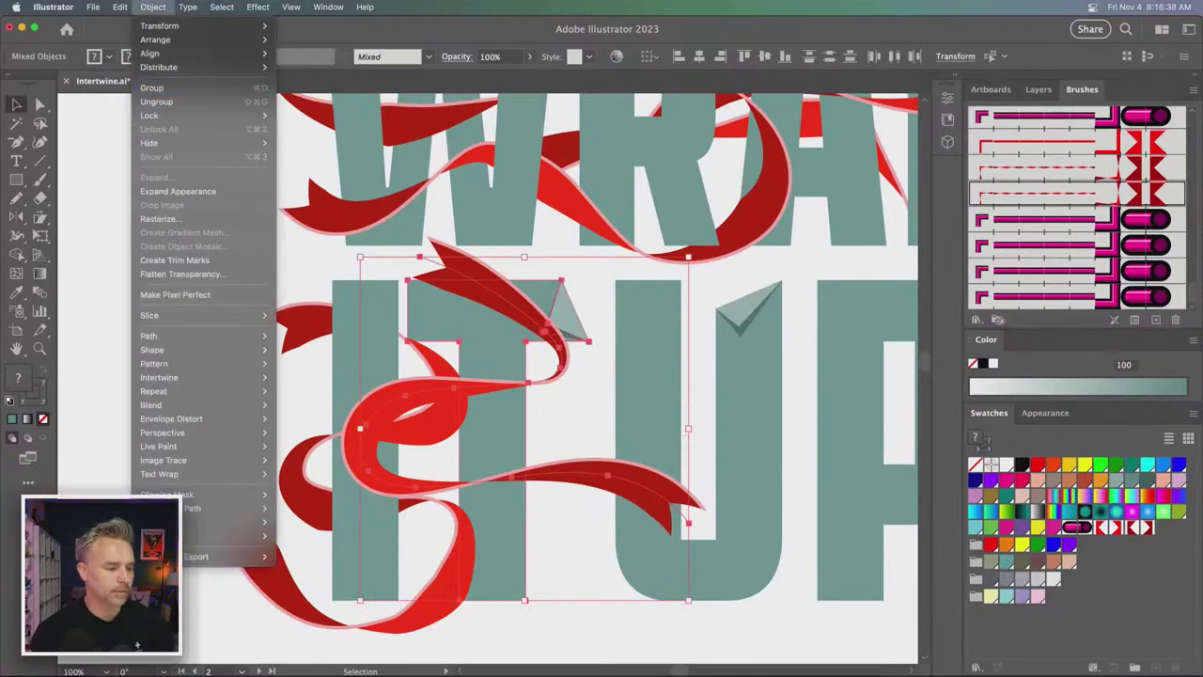
- Make an intertwine of the ribbon and T, tucking the ribbon behind the T
mouse_move(192, 378)
click(293, 377)
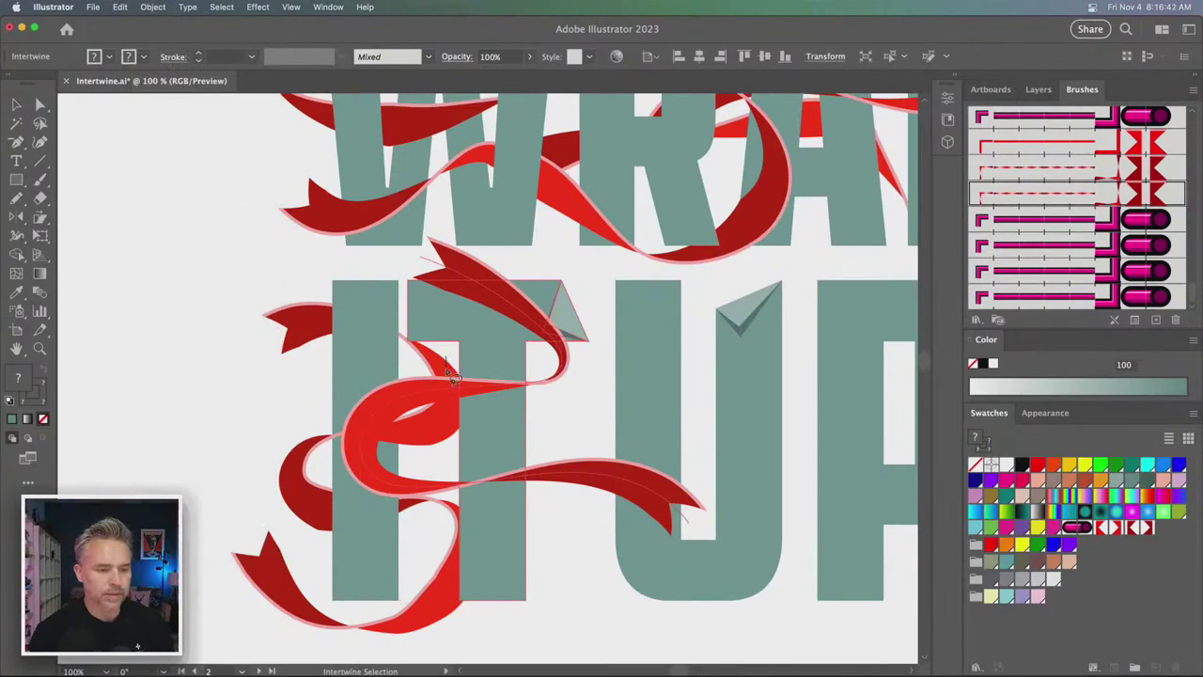
mouse_move(452, 377)
mouse_down()
mouse_move(548, 430)
mouse_move(536, 364)
mouse_move(427, 360)
mouse_up()
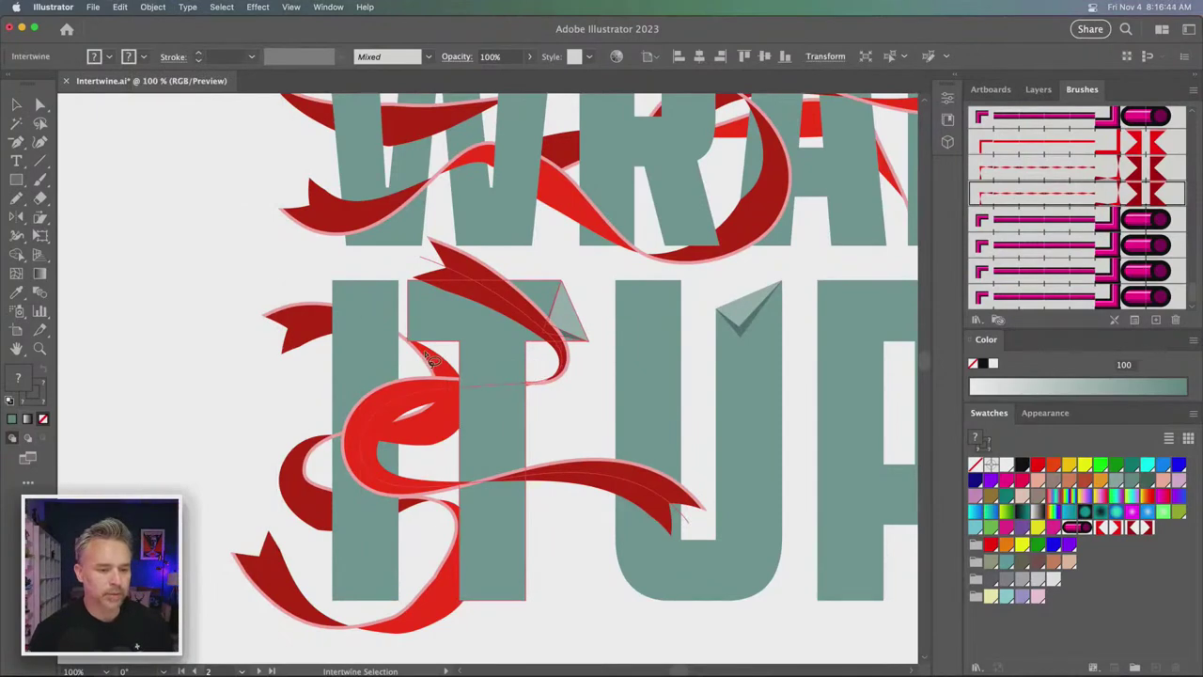
- Check the intertwined ribbon and T parts, then select the U and P letters
click(40, 105)
click(361, 435)
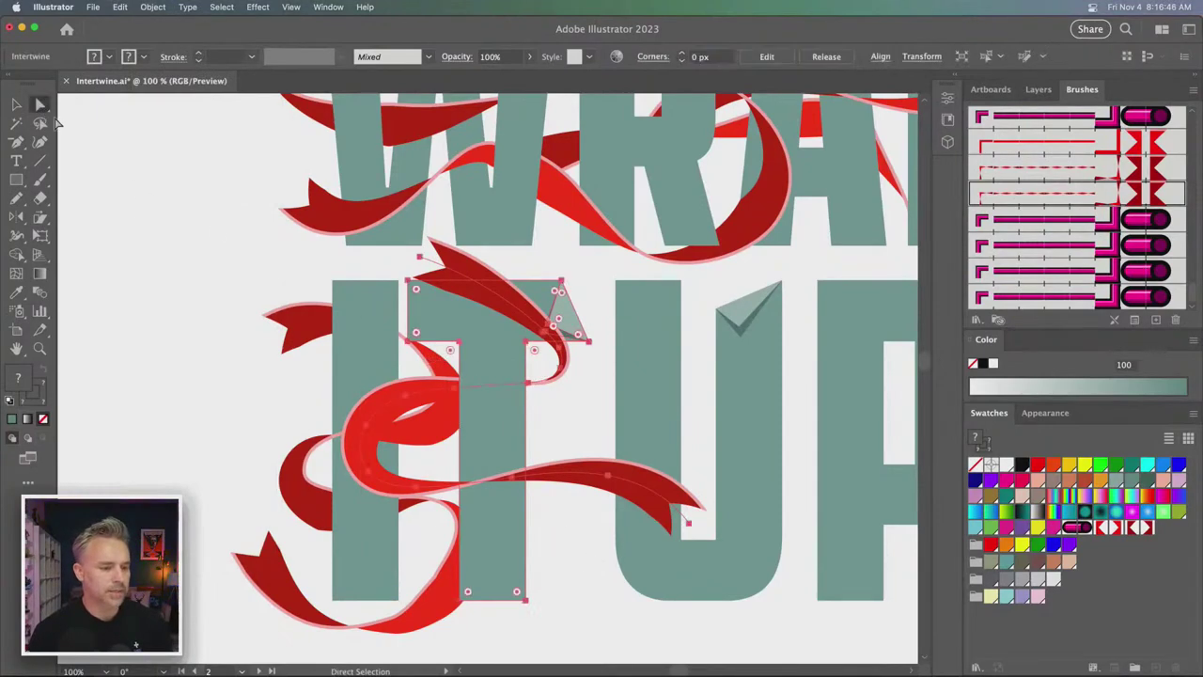
click(172, 261)
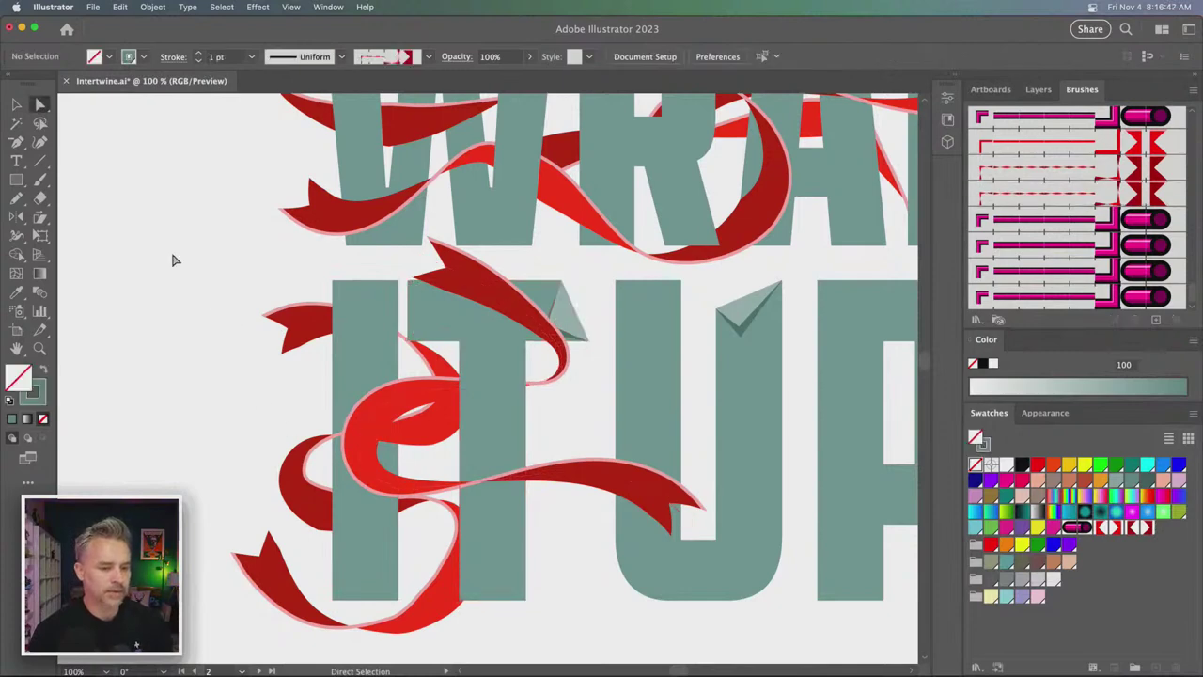
click(428, 308)
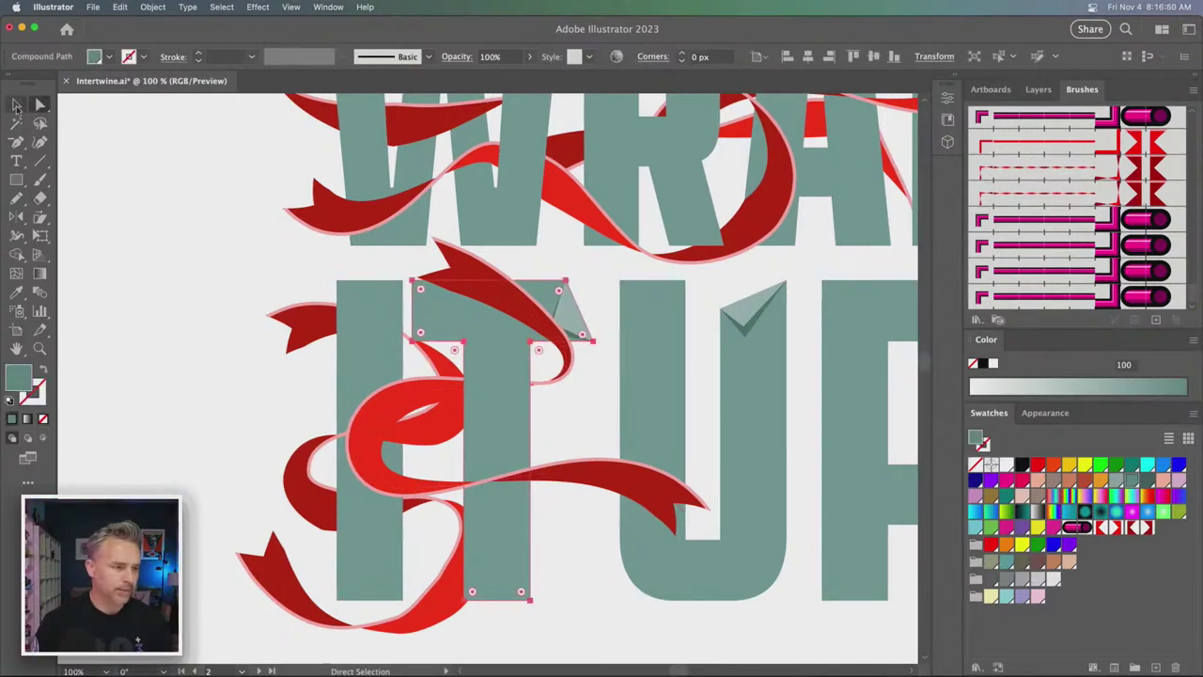
click(16, 104)
click(102, 229)
click(429, 320)
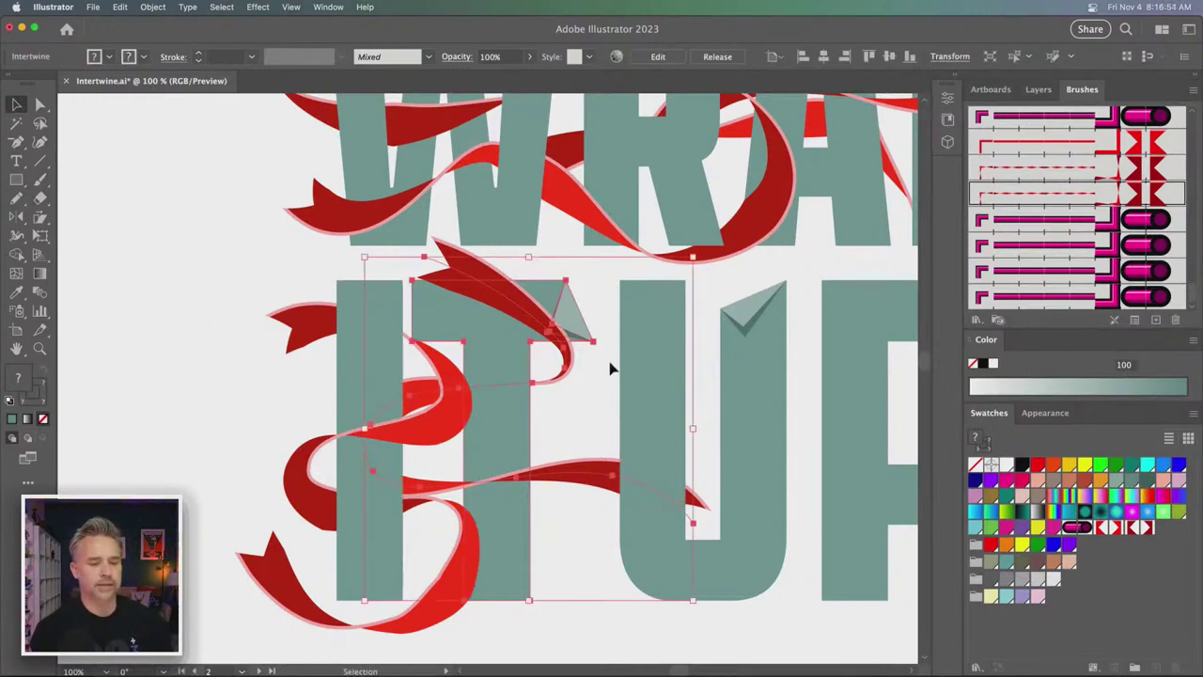
click(636, 368)
drag(636, 368, 442, 345)
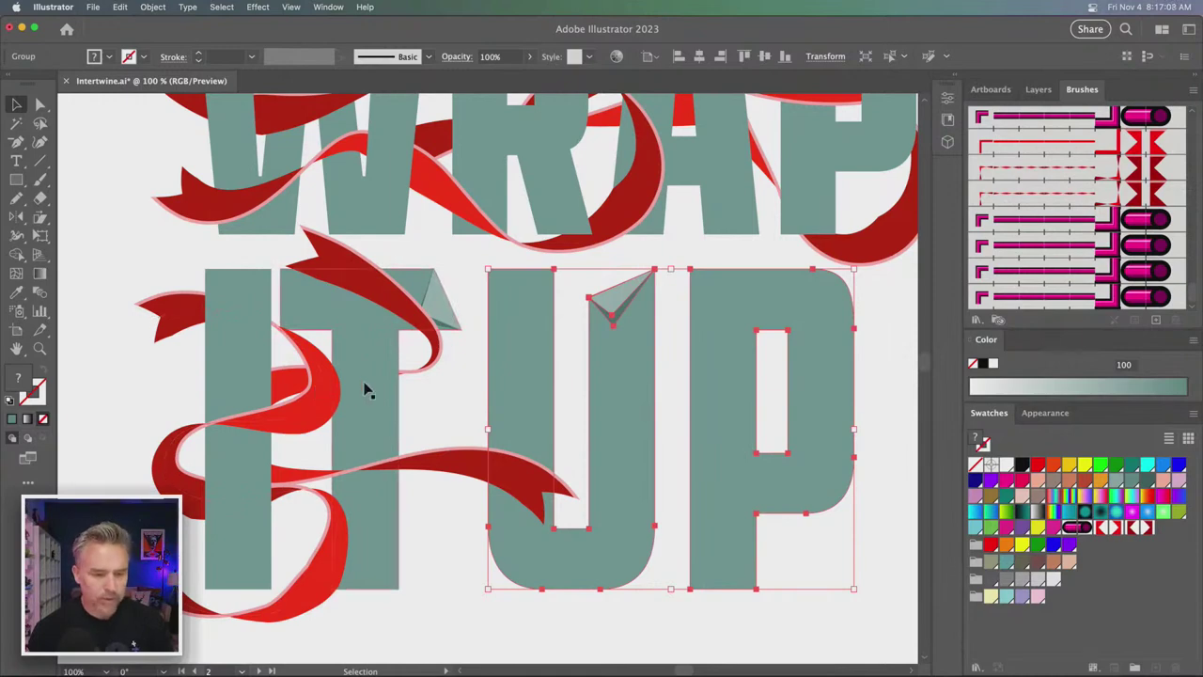
- Sample the ribbon style and draw a ribbon from the T, around the P's right side, back through the U
click(464, 401)
key(n)
key(i)
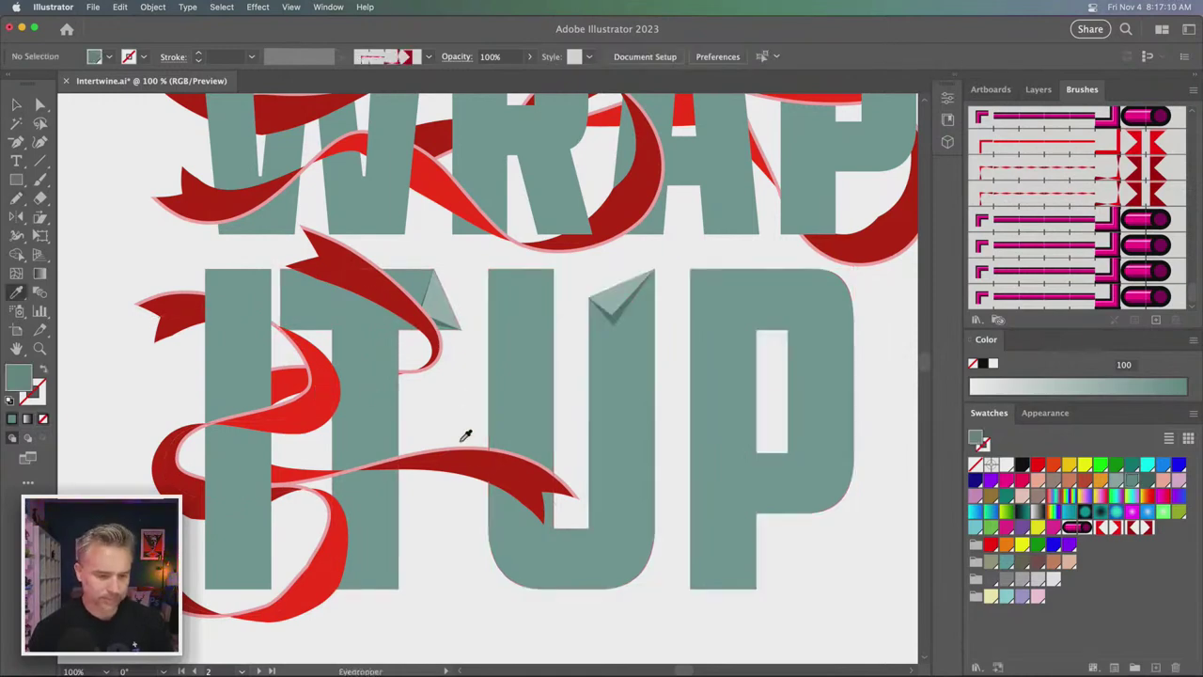
click(460, 456)
key(n)
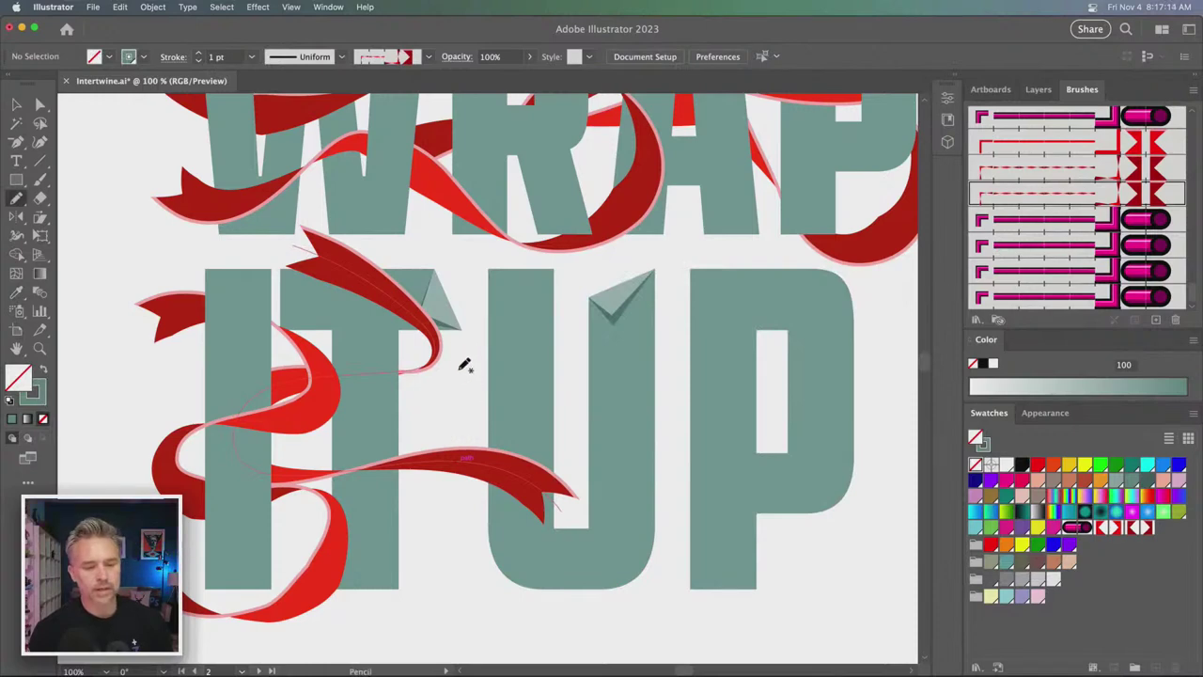
mouse_move(456, 363)
mouse_down()
mouse_move(479, 398)
mouse_move(579, 407)
mouse_move(685, 391)
mouse_up()
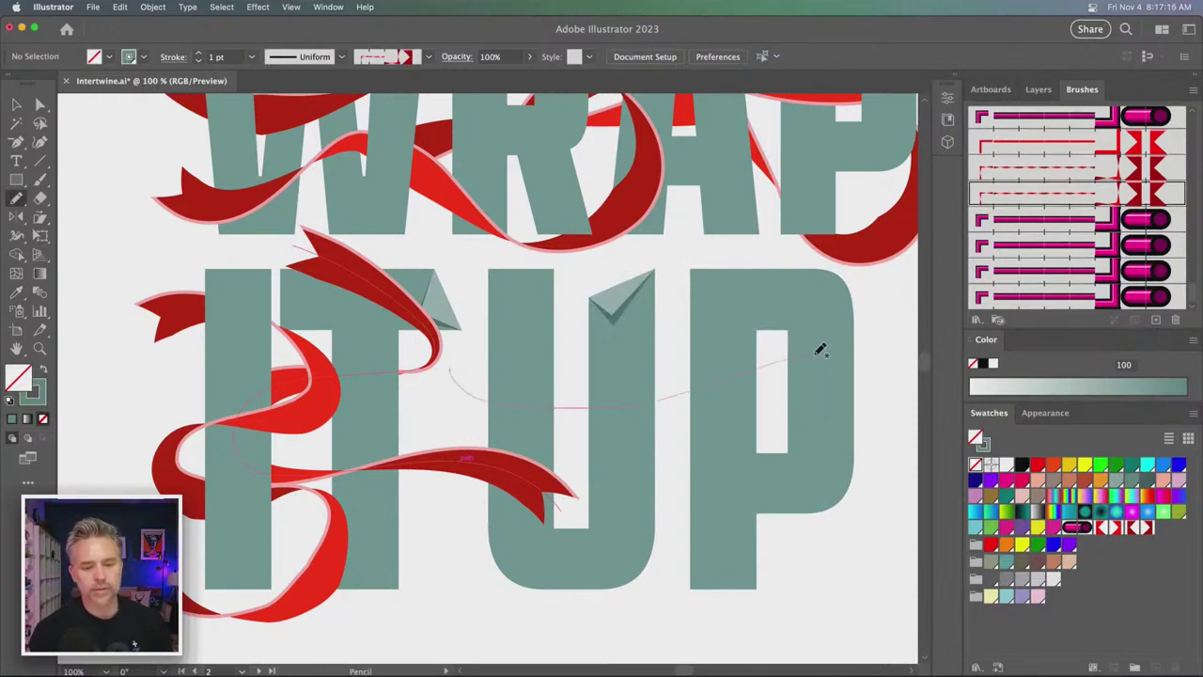
mouse_move(818, 353)
mouse_down()
mouse_move(885, 367)
mouse_move(901, 484)
mouse_up()
mouse_move(856, 548)
mouse_down()
mouse_move(806, 556)
mouse_move(705, 489)
mouse_move(625, 482)
mouse_up()
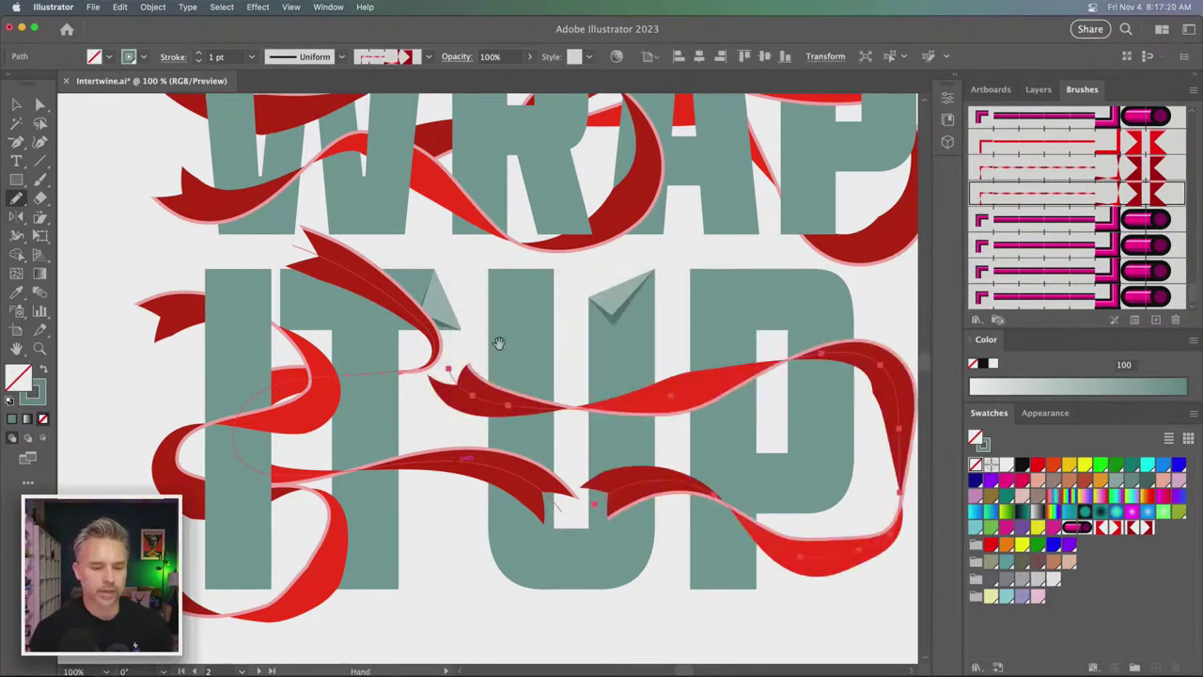
- Add the U and P letters to the selected new ribbon
scroll(480, 354, up, 2)
scroll(480, 354, right, 4)
click(17, 106)
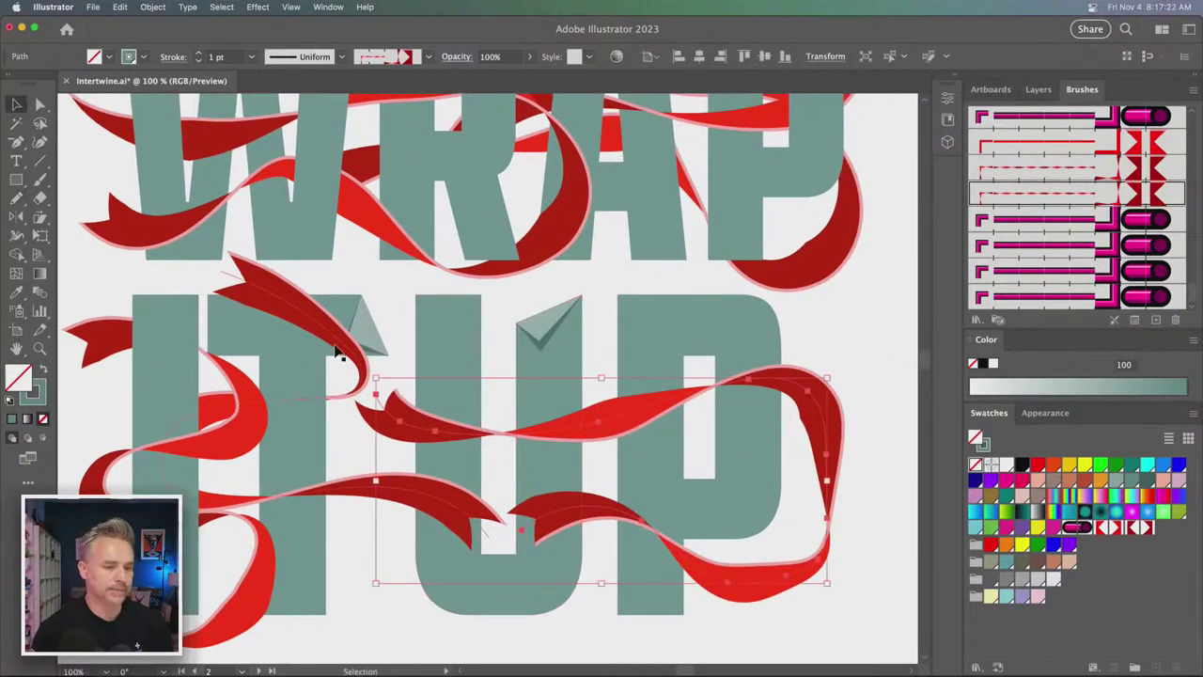
shift+click(462, 336)
shift+click(649, 339)
click(152, 6)
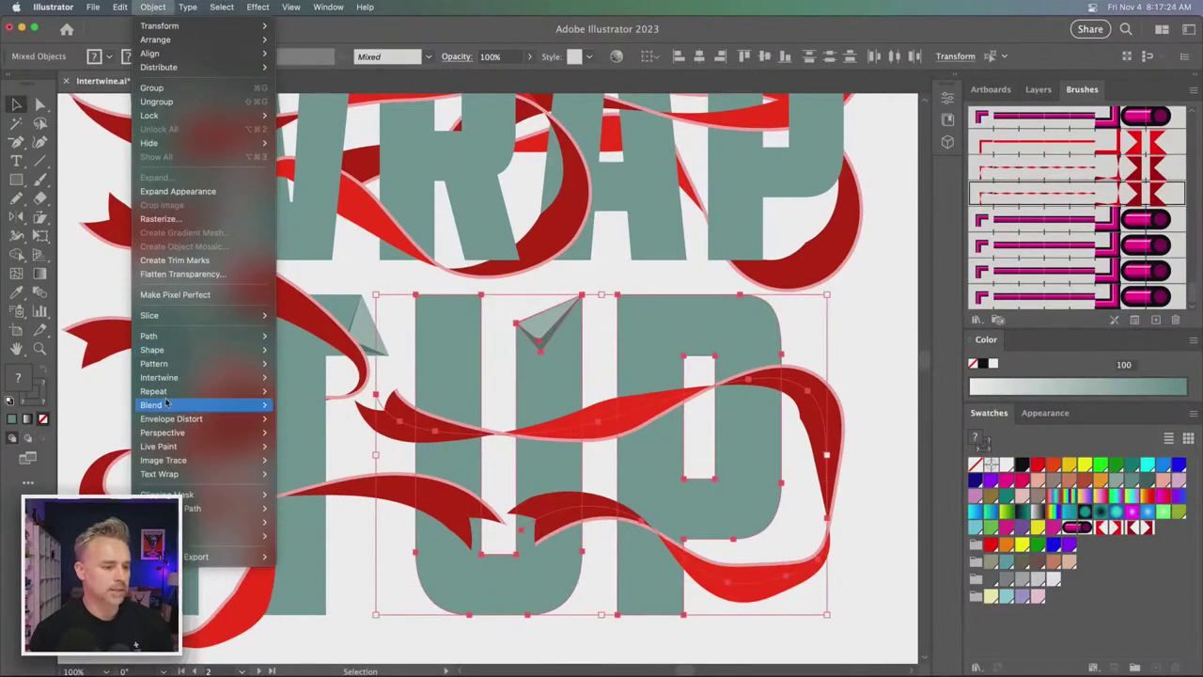
- Intertwine the ribbon with the U and P, swapping the overlaps where it crosses each letter
mouse_move(168, 377)
click(292, 378)
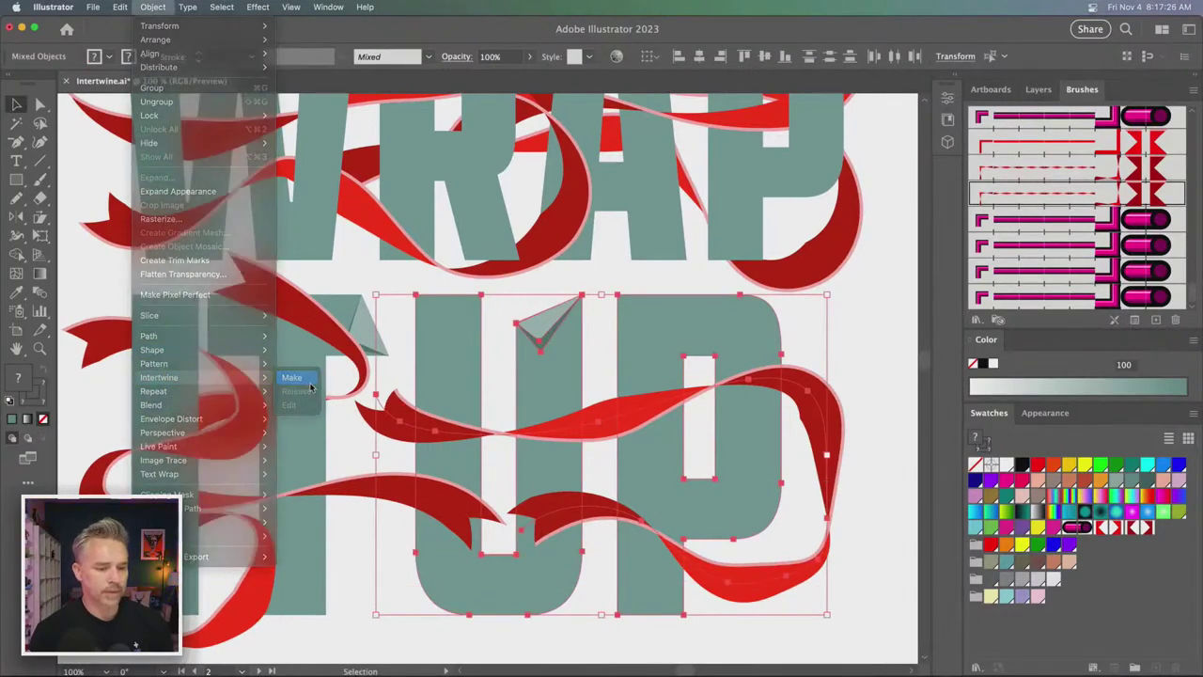
mouse_move(504, 420)
mouse_down()
mouse_move(503, 444)
mouse_move(588, 460)
mouse_move(598, 421)
mouse_move(547, 396)
mouse_move(505, 393)
mouse_move(508, 406)
mouse_up()
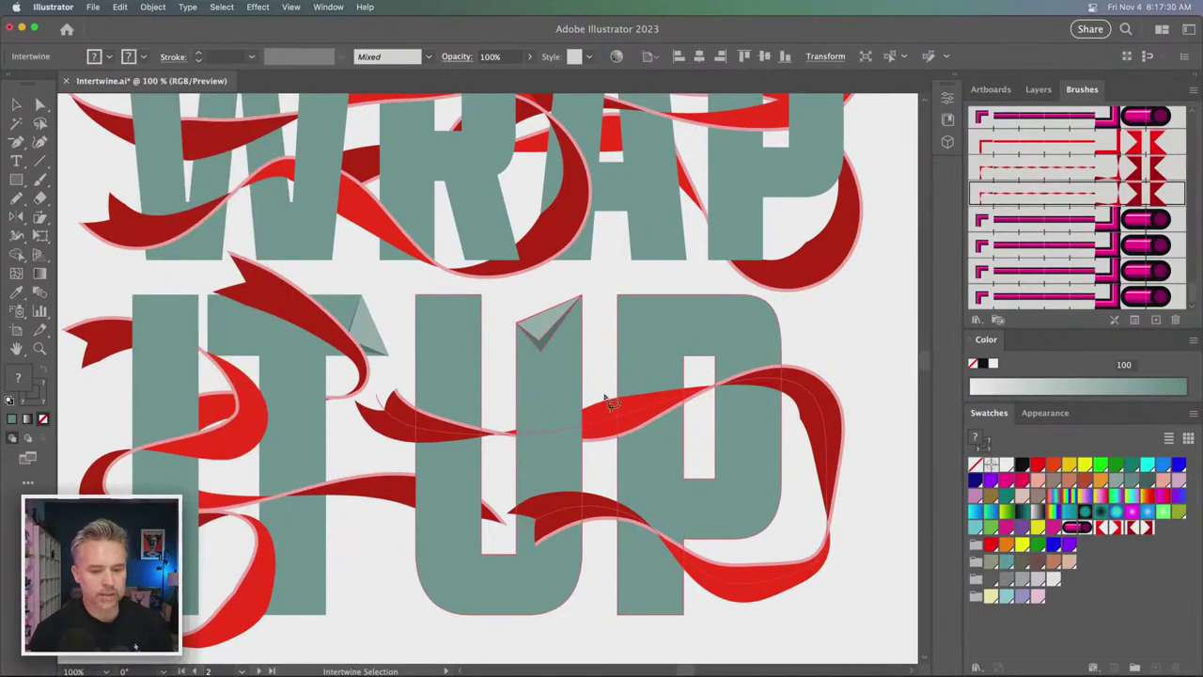
mouse_move(707, 372)
mouse_down()
mouse_move(760, 421)
mouse_move(795, 421)
mouse_move(799, 342)
mouse_move(688, 362)
mouse_up()
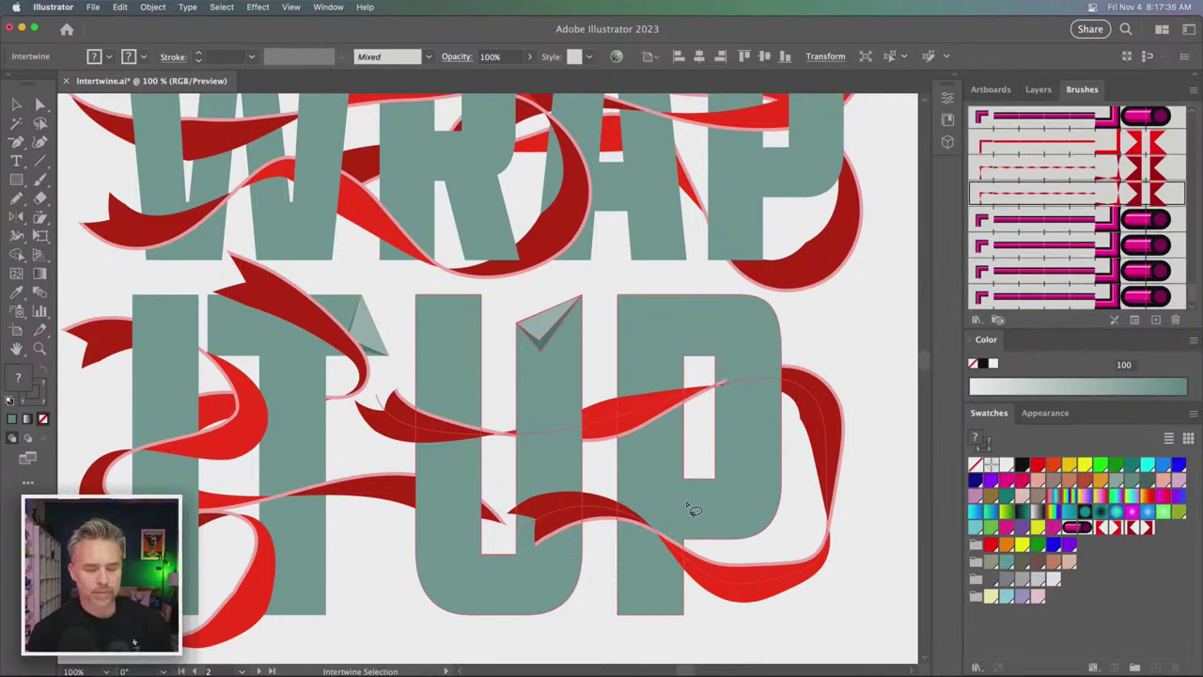
key(v)
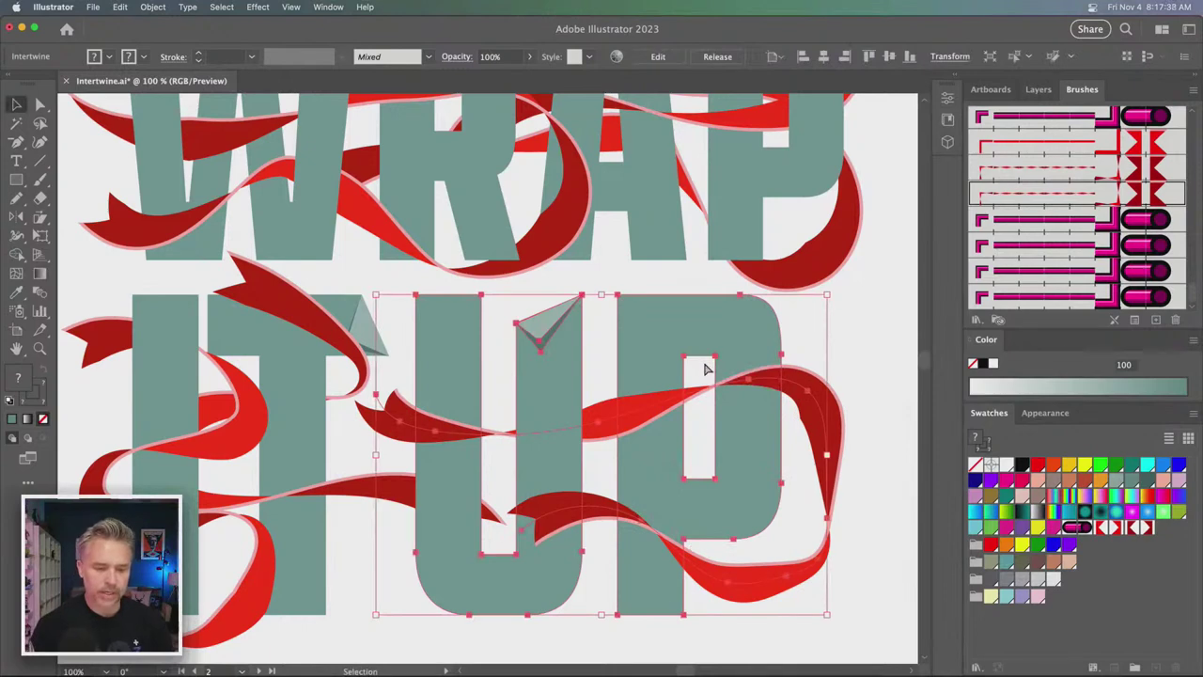
- Zoom in, re-edit the intertwine and flip two more ribbon crossings on the P
key(super+equal)
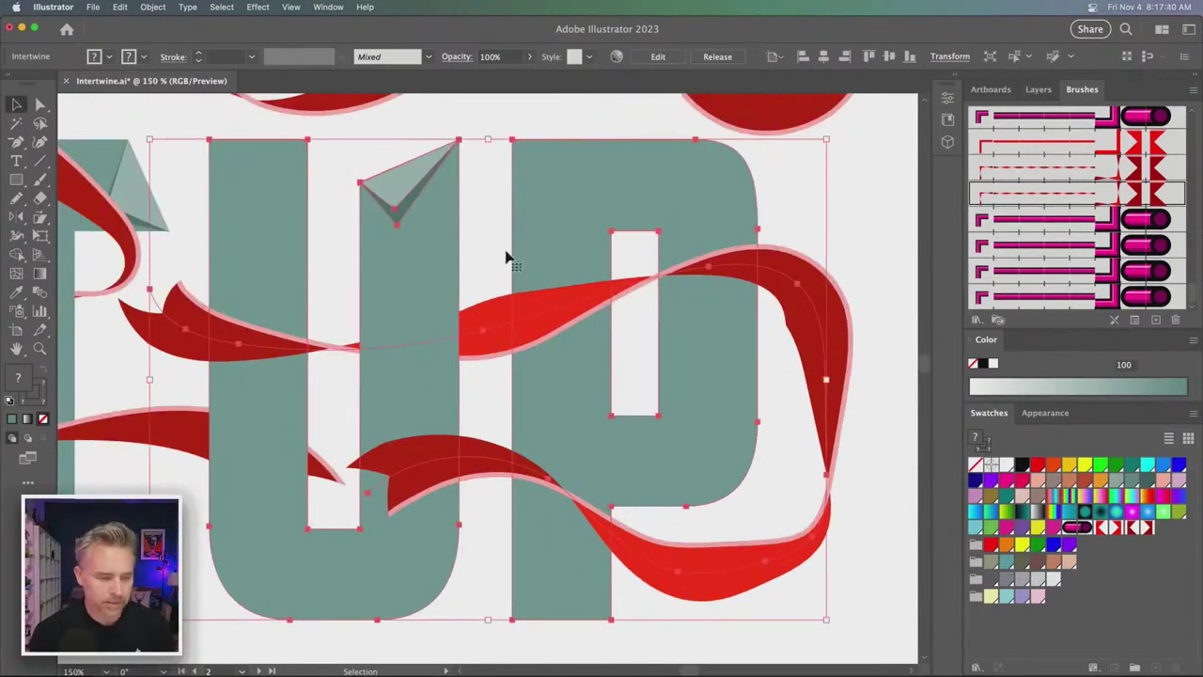
scroll(162, 148, up, 2)
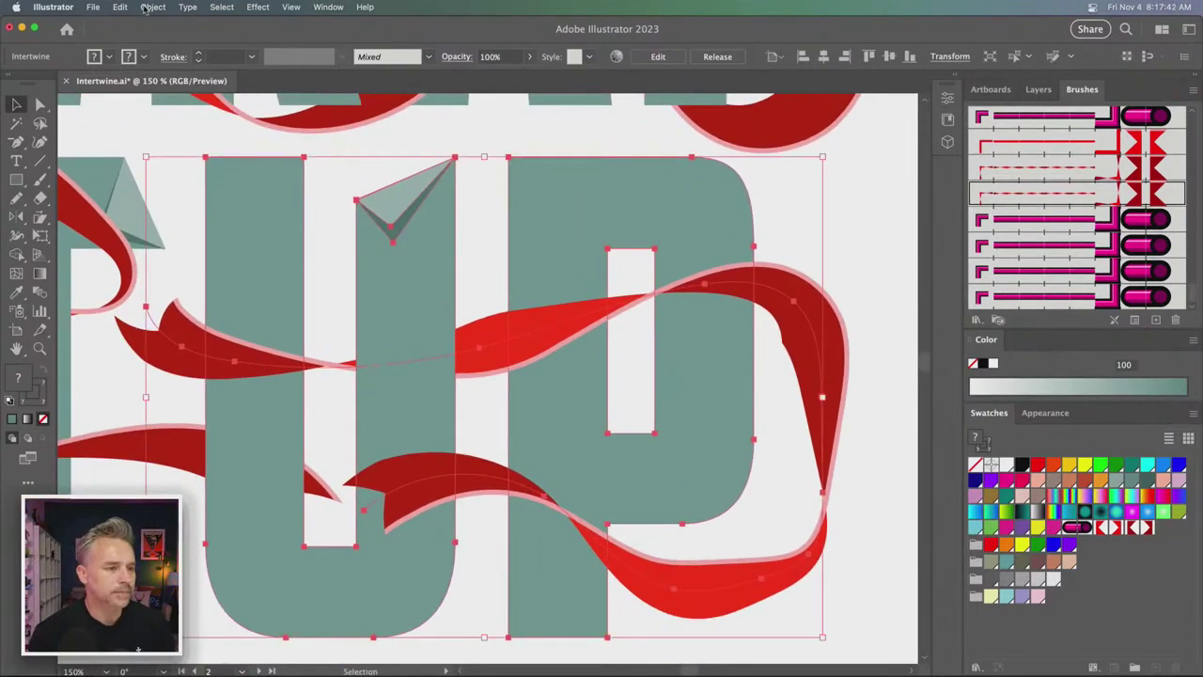
click(146, 7)
mouse_move(179, 378)
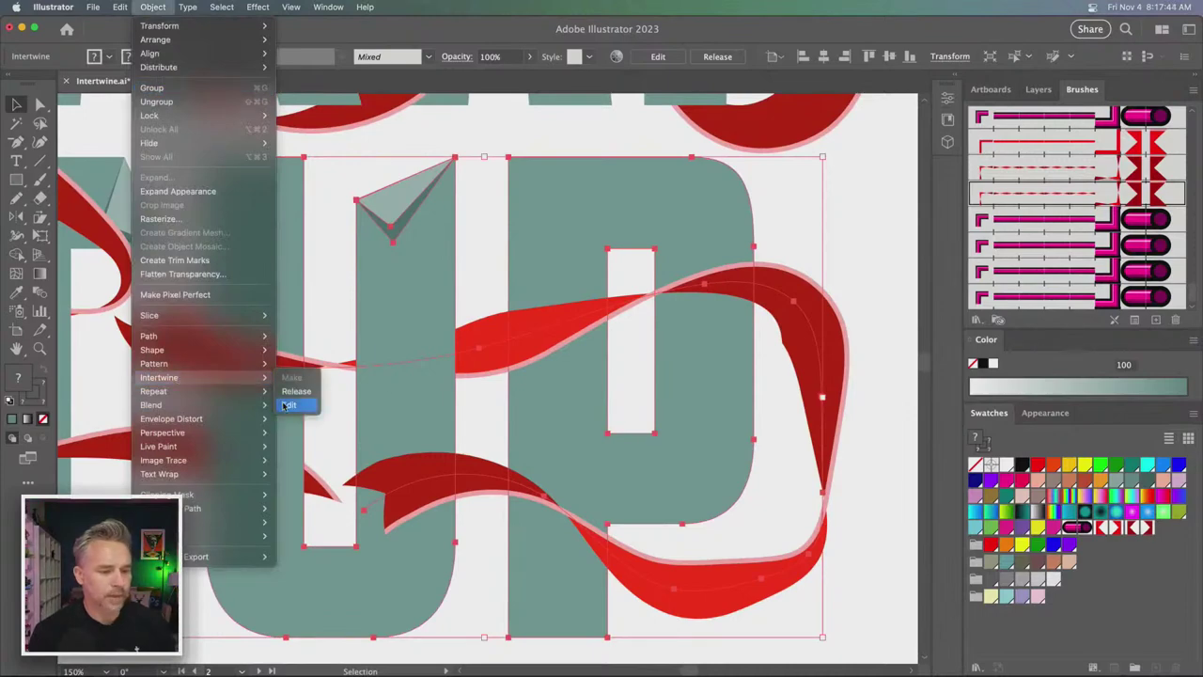
click(287, 406)
mouse_move(637, 275)
mouse_down()
mouse_move(638, 347)
mouse_move(783, 351)
mouse_move(787, 251)
mouse_move(633, 268)
mouse_up()
mouse_move(473, 483)
mouse_down()
mouse_move(505, 447)
mouse_move(534, 451)
mouse_up()
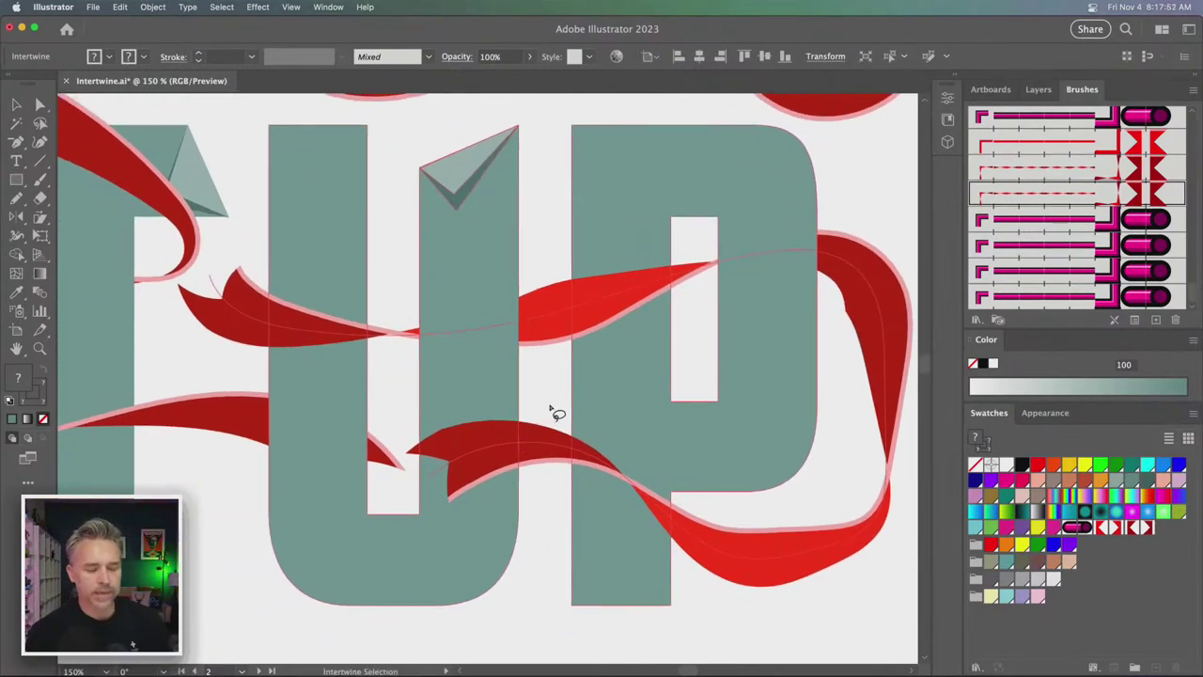
mouse_move(551, 411)
mouse_down()
mouse_move(557, 557)
mouse_move(697, 577)
mouse_move(755, 492)
mouse_move(730, 441)
mouse_move(547, 407)
mouse_up()
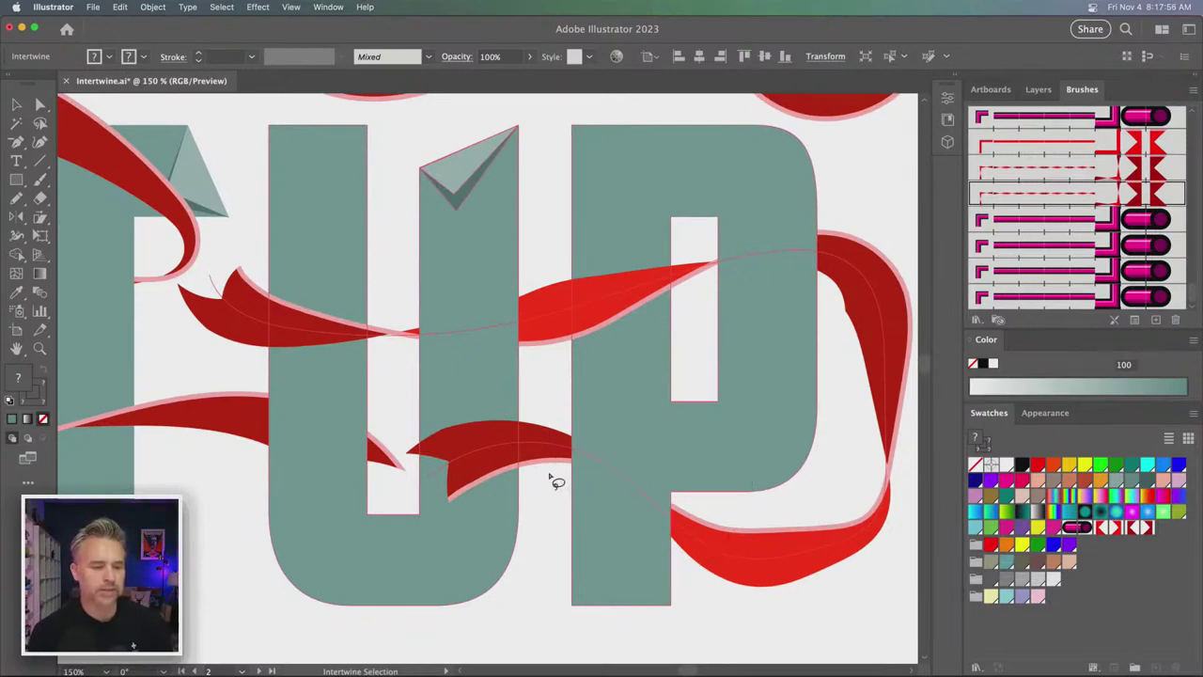
- Pull the ribbon's upper anchor left near the P and delete an extra anchor on its right curve
click(41, 106)
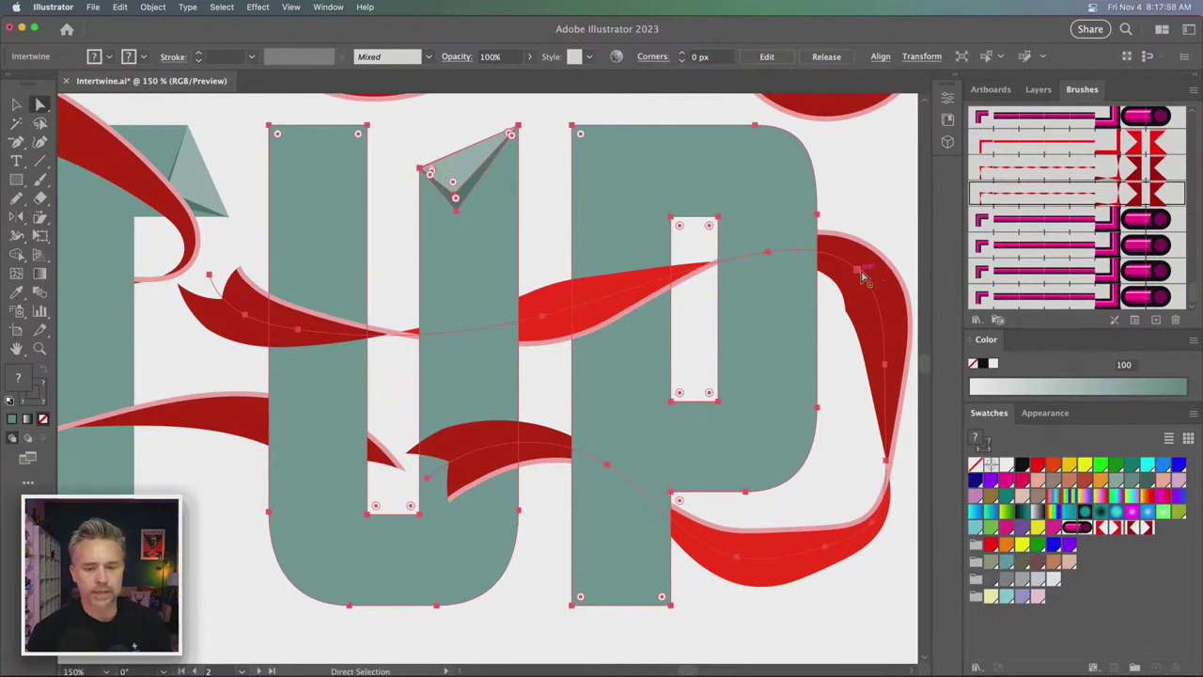
click(858, 274)
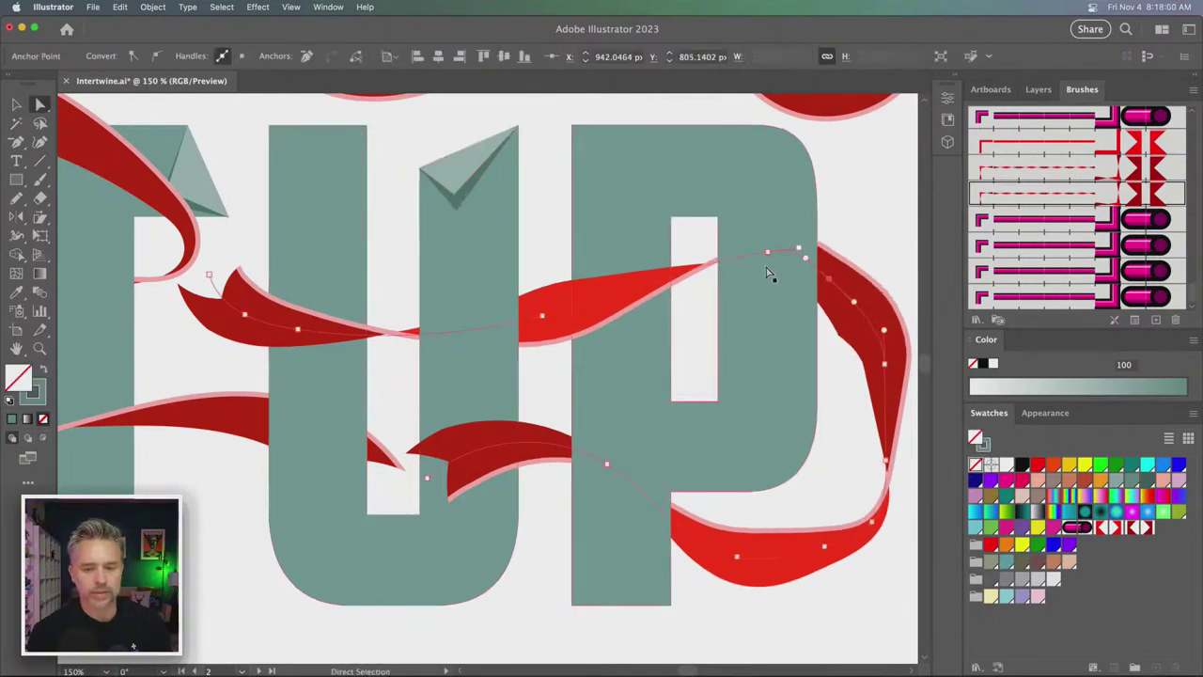
drag(772, 257, 727, 260)
key(minus)
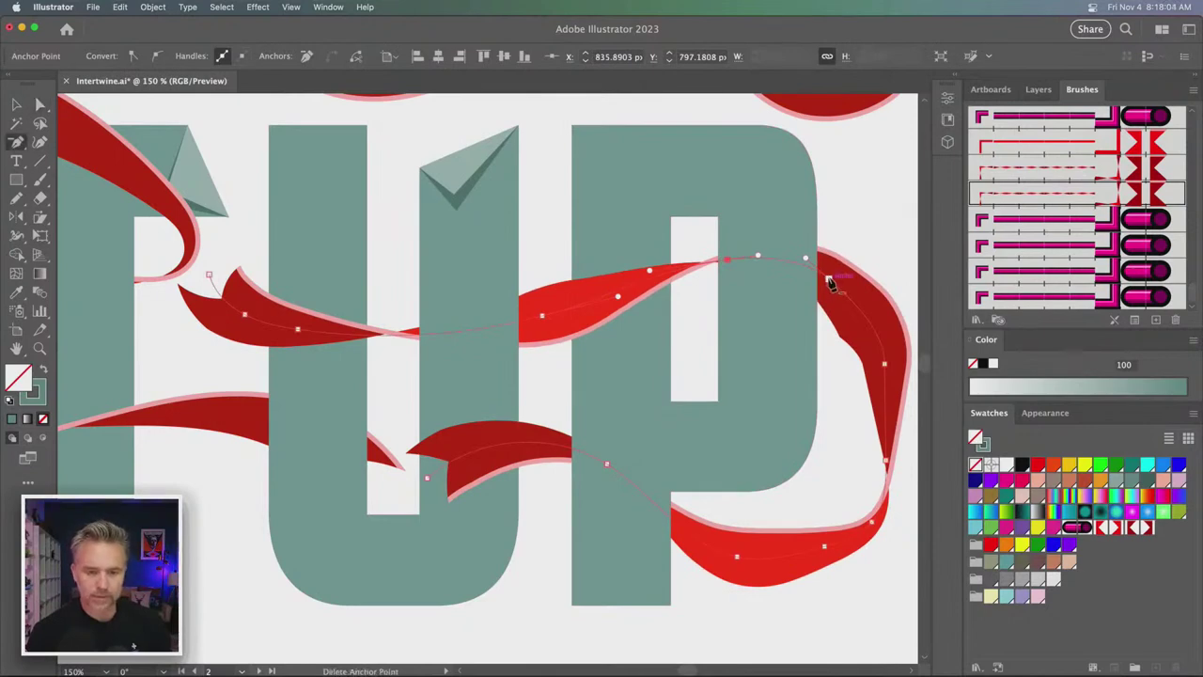
click(828, 281)
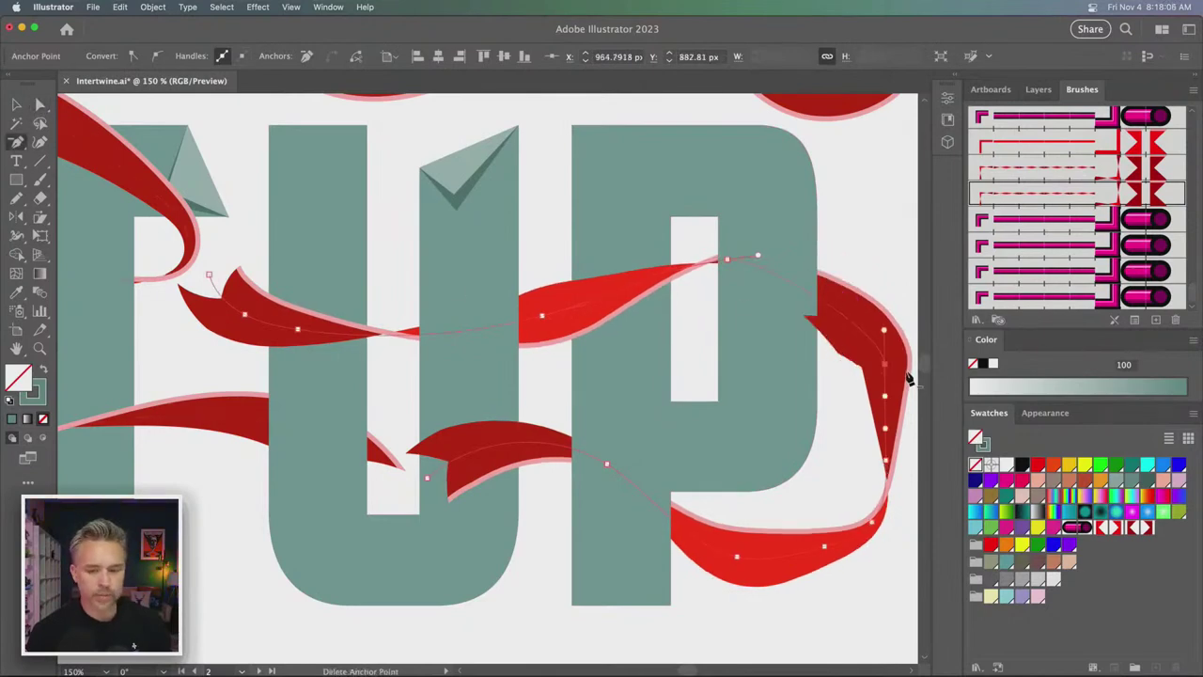
- Move the remaining right-side and lower ribbon anchors to smooth the loop around the P
key(a)
drag(884, 360, 870, 310)
key(space)
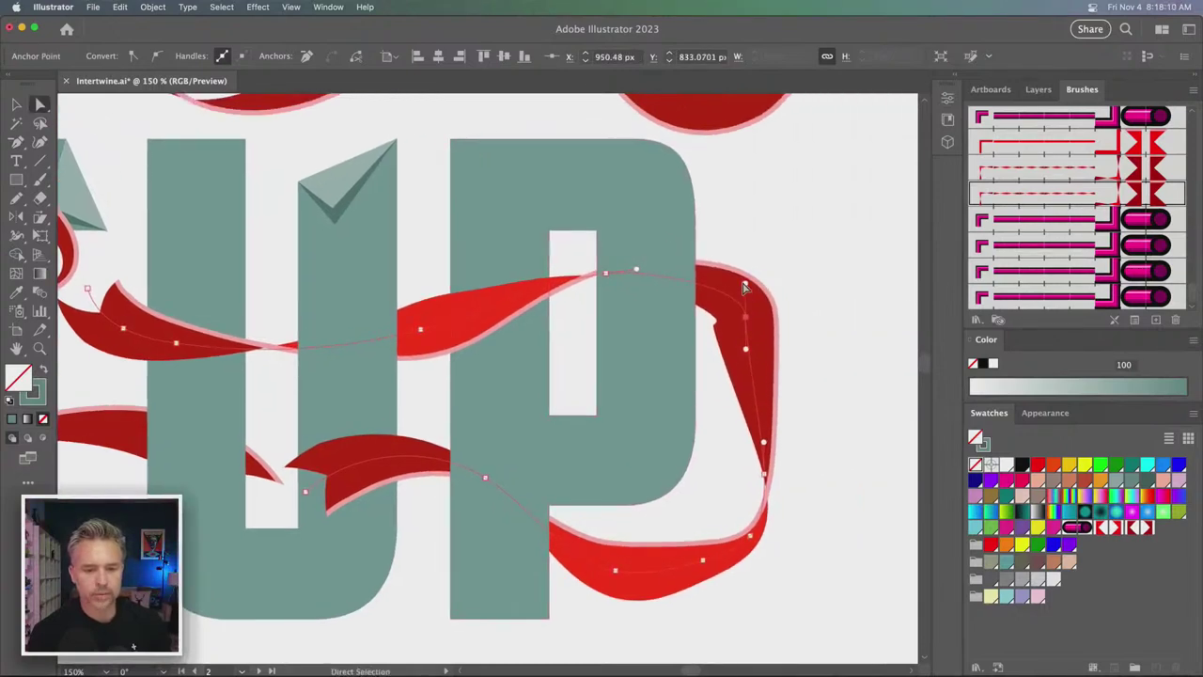
drag(746, 317, 730, 303)
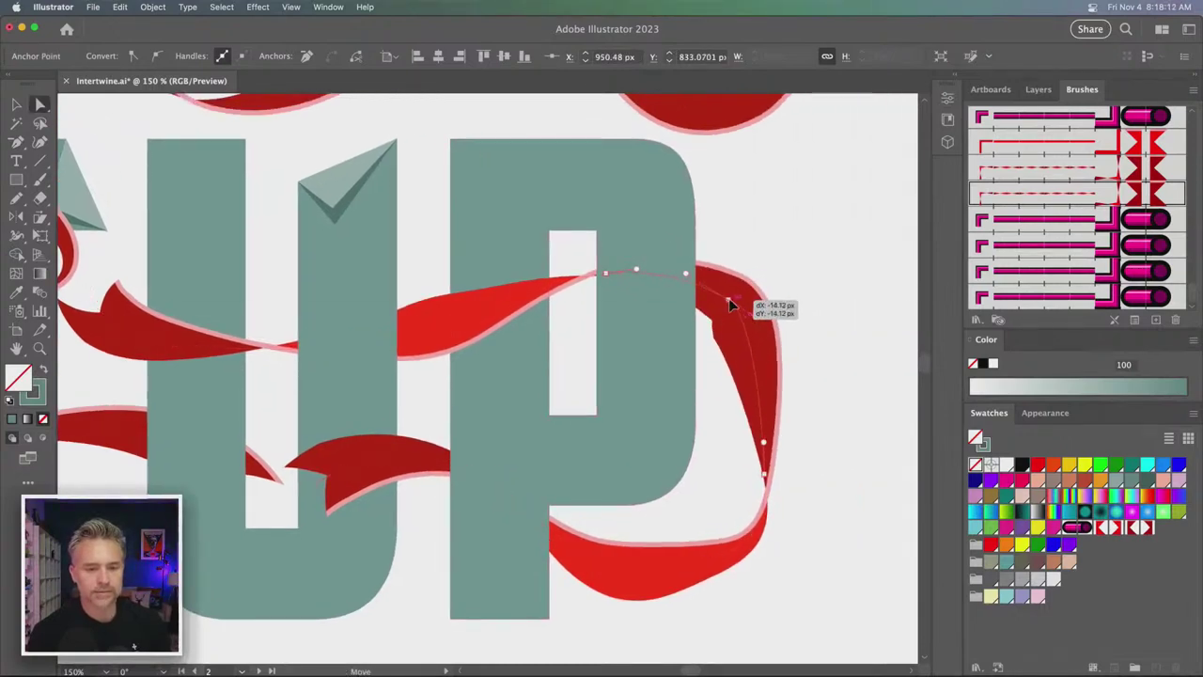
mouse_move(765, 475)
mouse_down()
mouse_move(784, 436)
mouse_move(778, 454)
mouse_up()
click(16, 105)
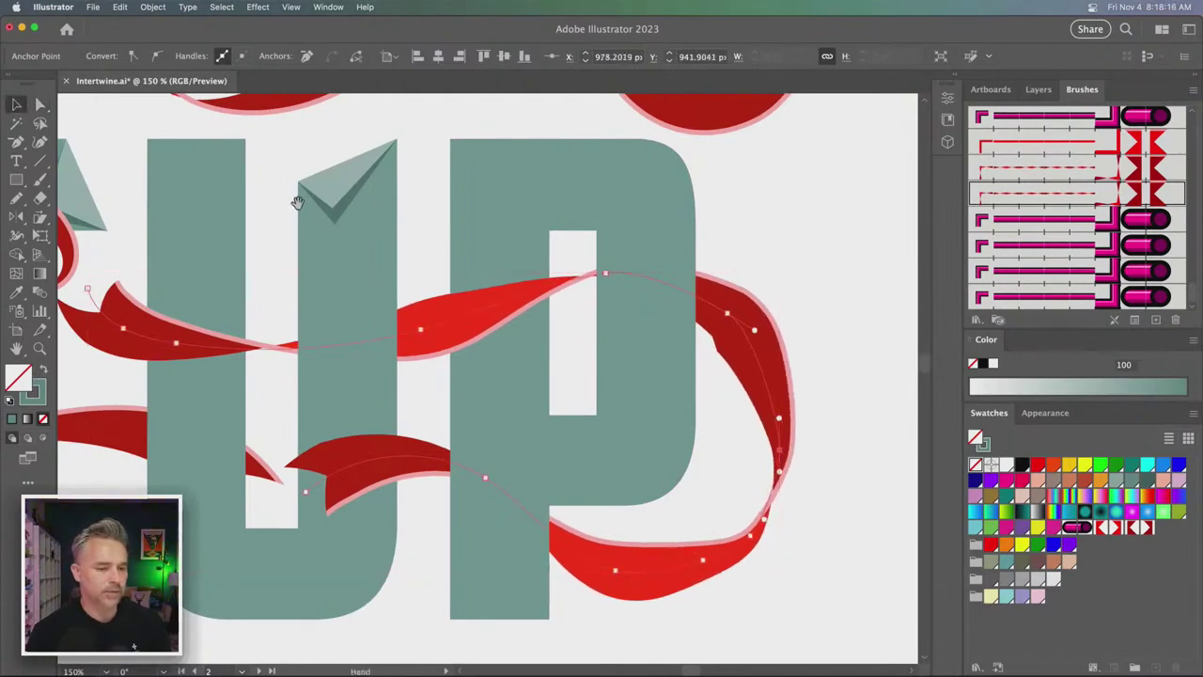
drag(297, 202, 406, 205)
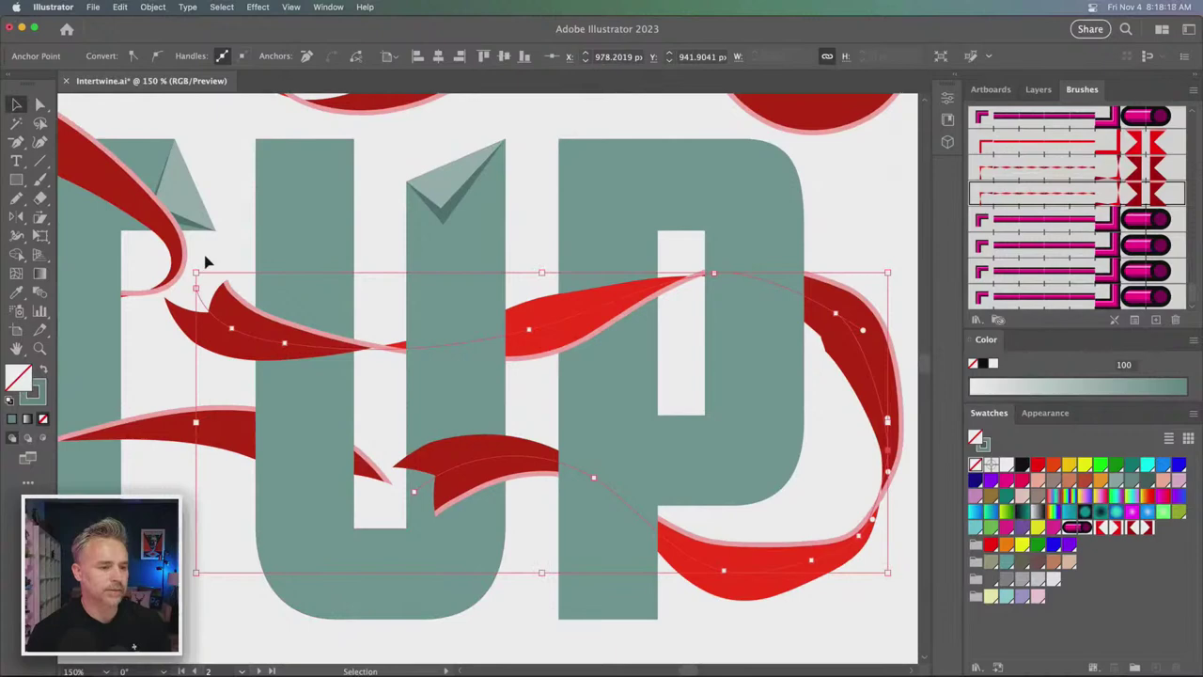
- Select all artwork and apply Simplify, setting the amount to 35
key(super+a)
click(152, 6)
mouse_move(184, 363)
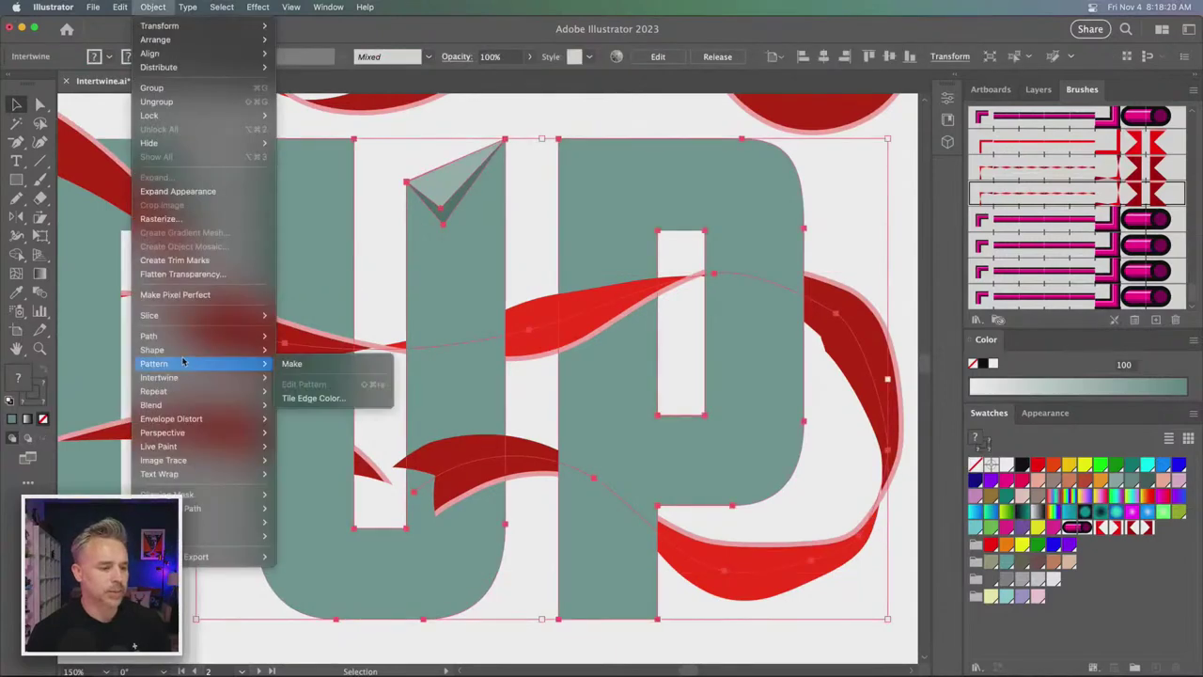
mouse_move(188, 336)
click(374, 414)
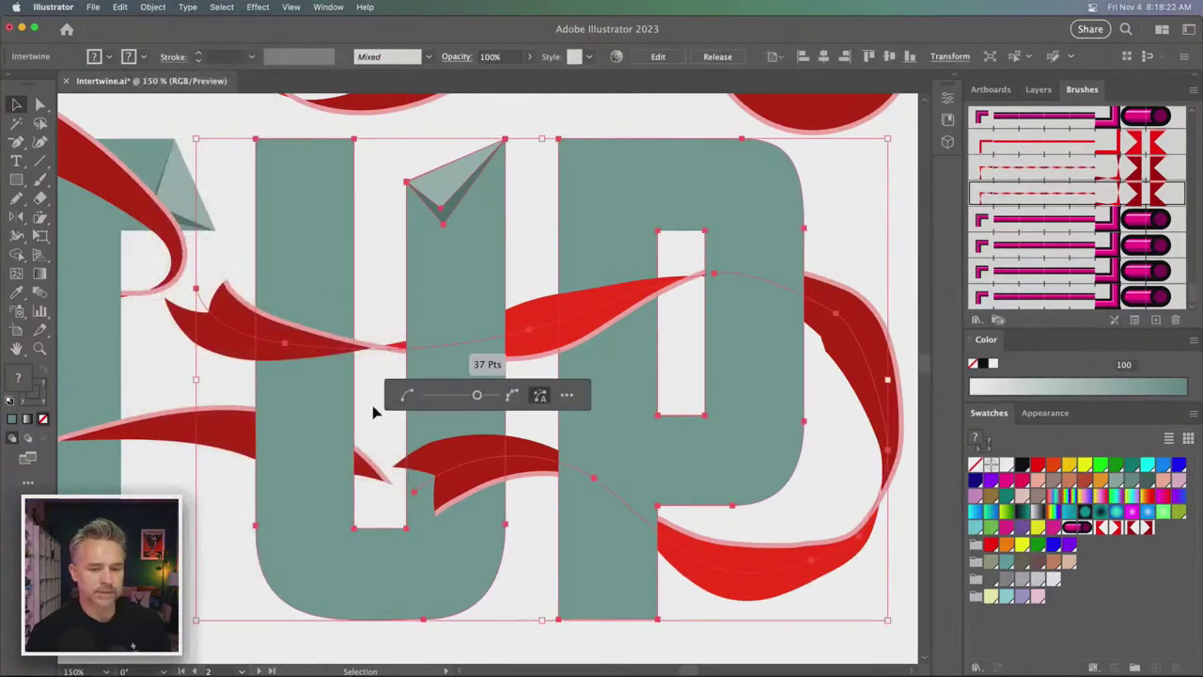
click(456, 396)
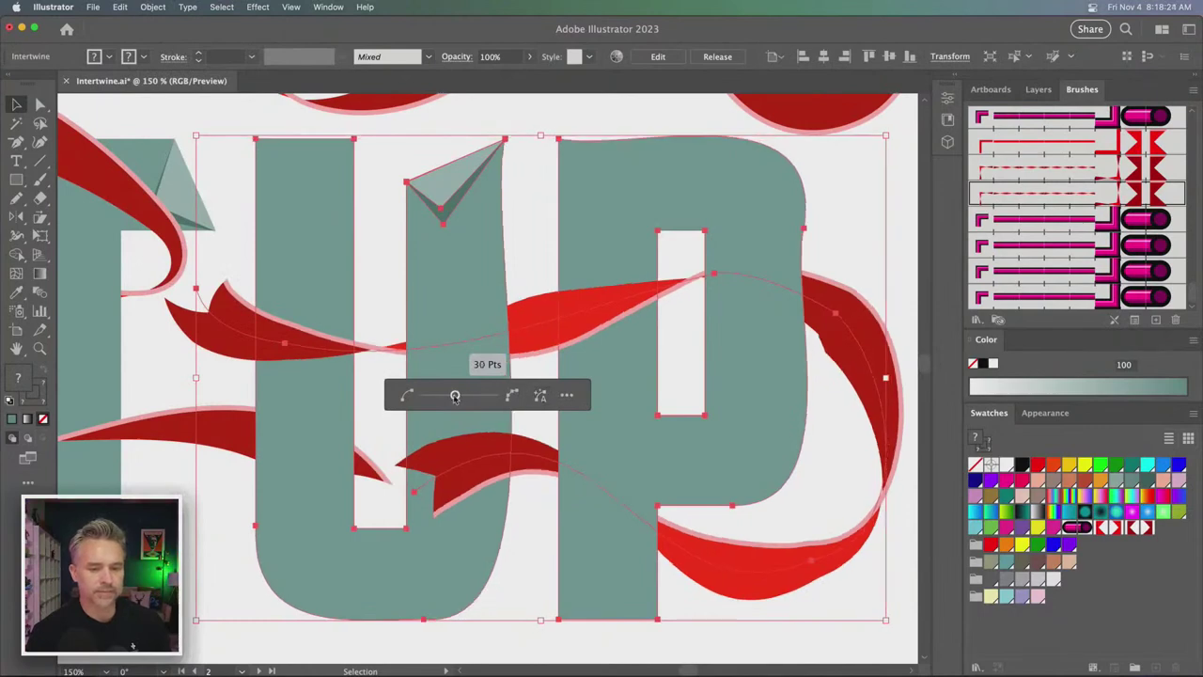
click(474, 396)
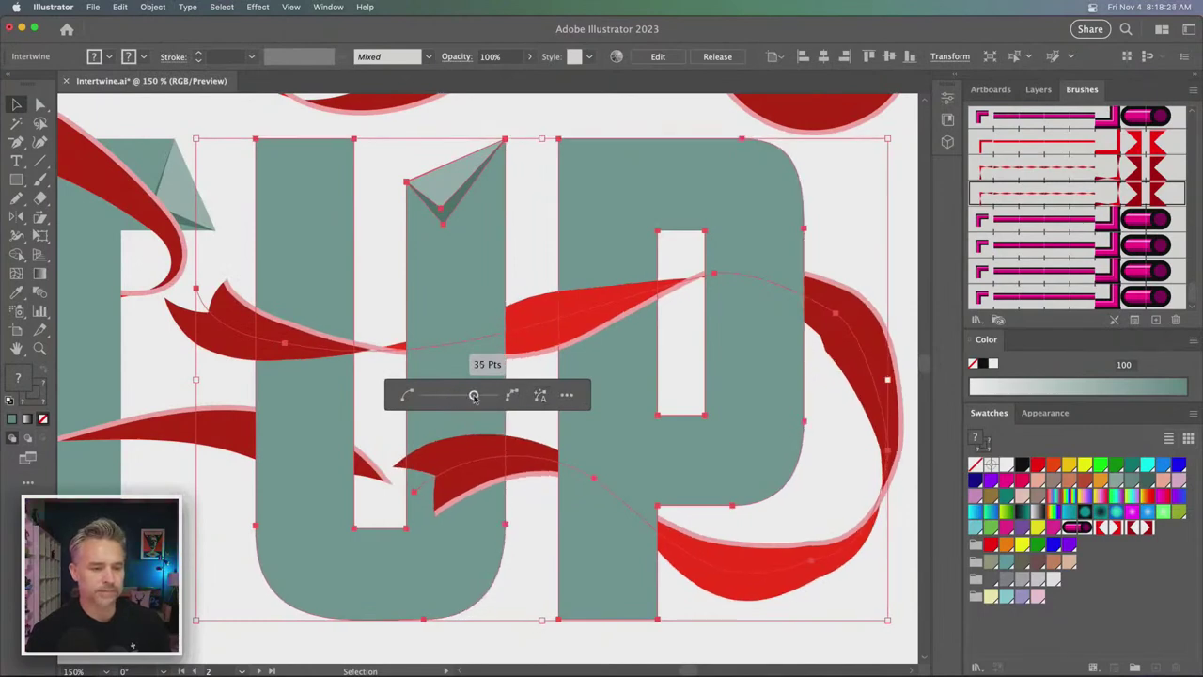
click(191, 538)
- Inside the woven group, simplify just the red ribbon path down to 4 points
click(821, 339)
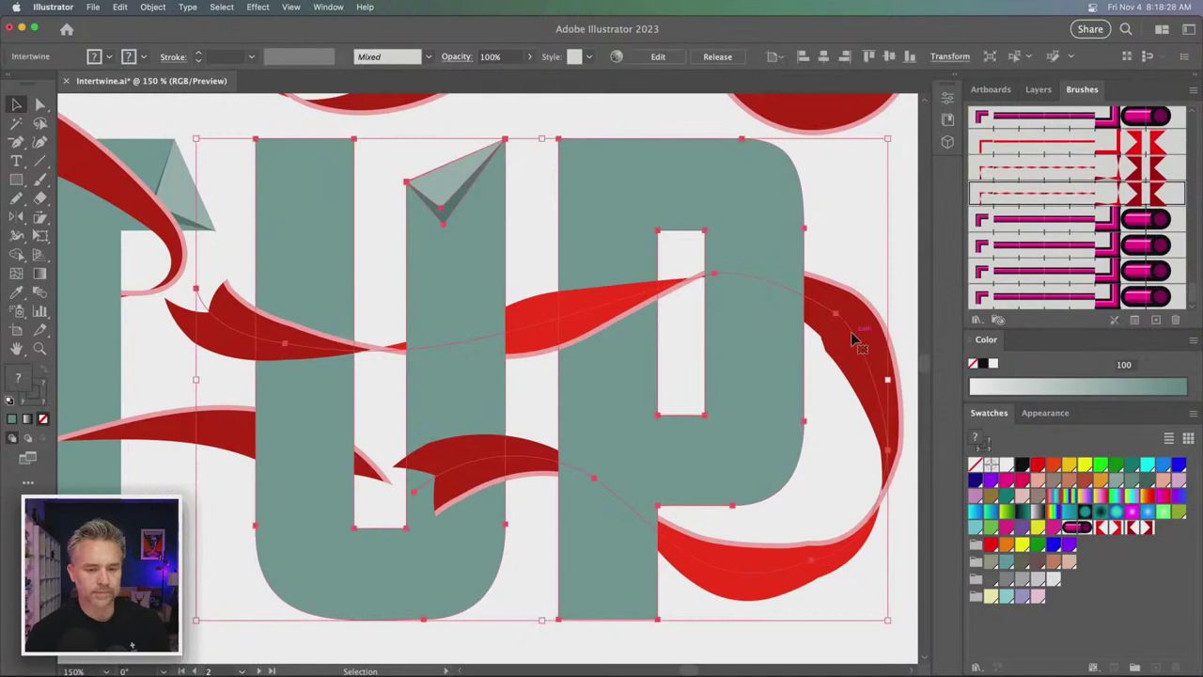
double_click(855, 342)
scroll(854, 333, right, 5)
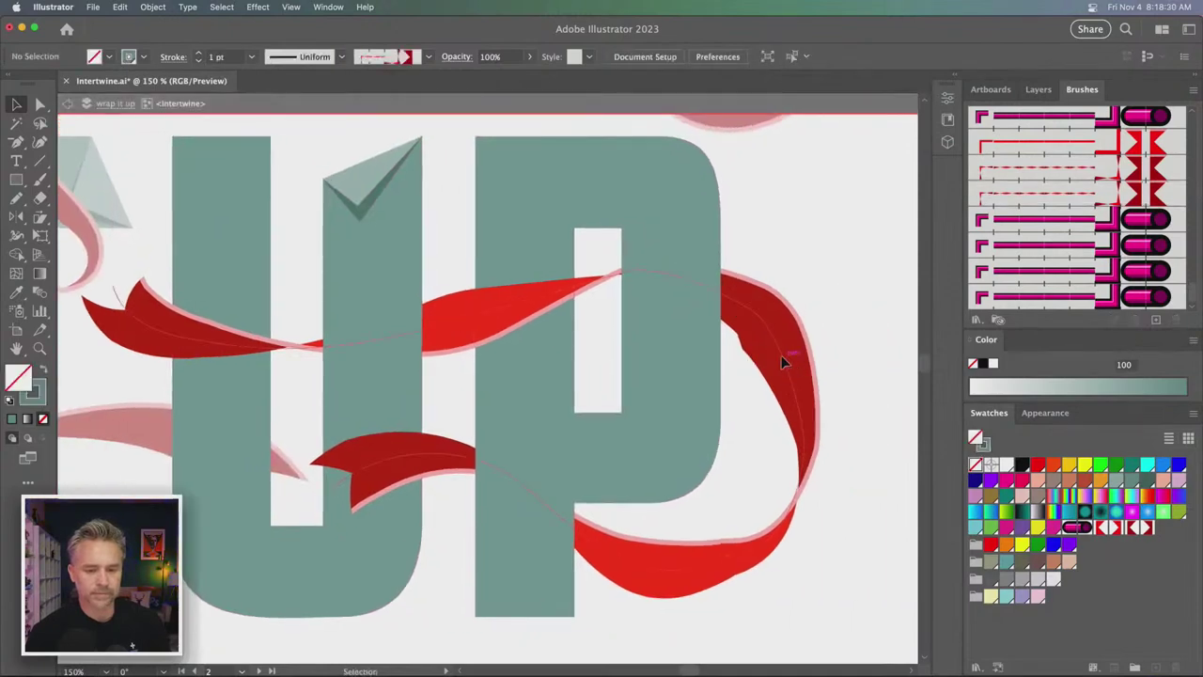
click(785, 362)
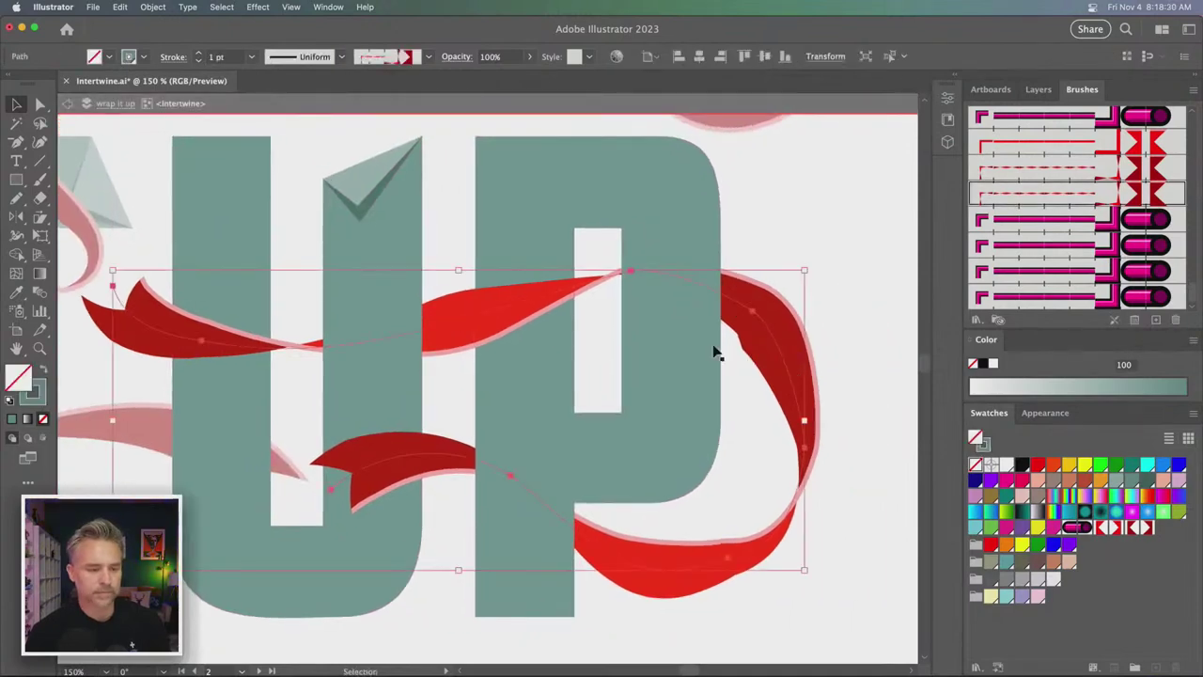
click(143, 8)
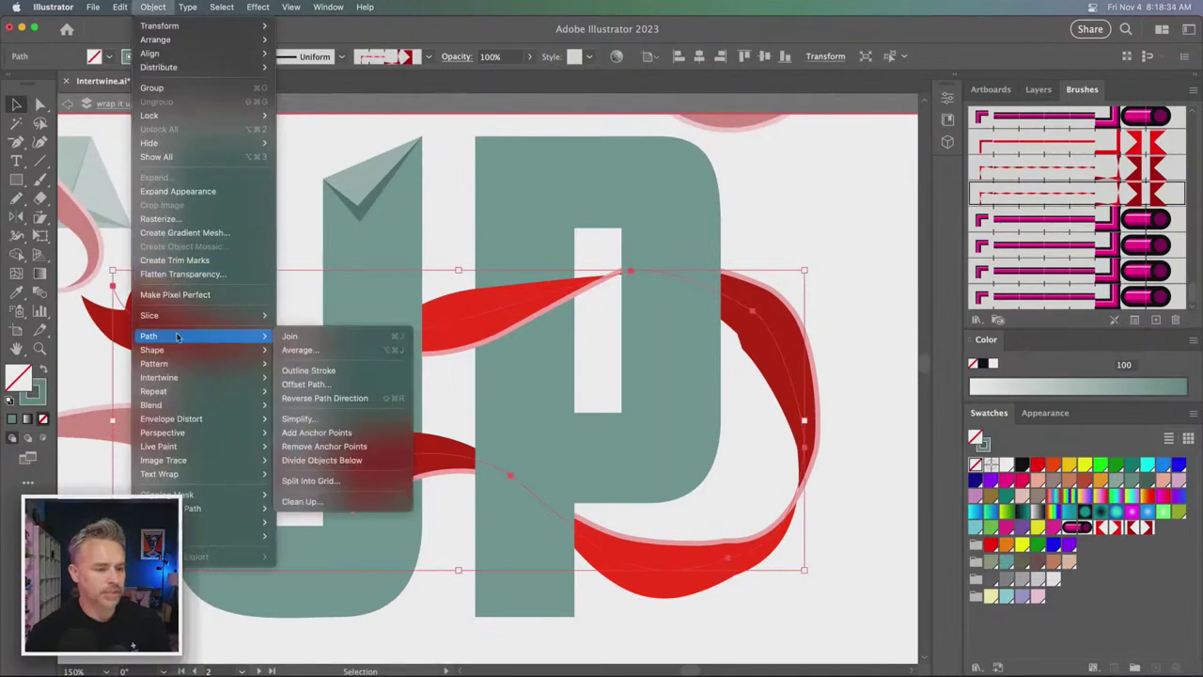
mouse_move(194, 336)
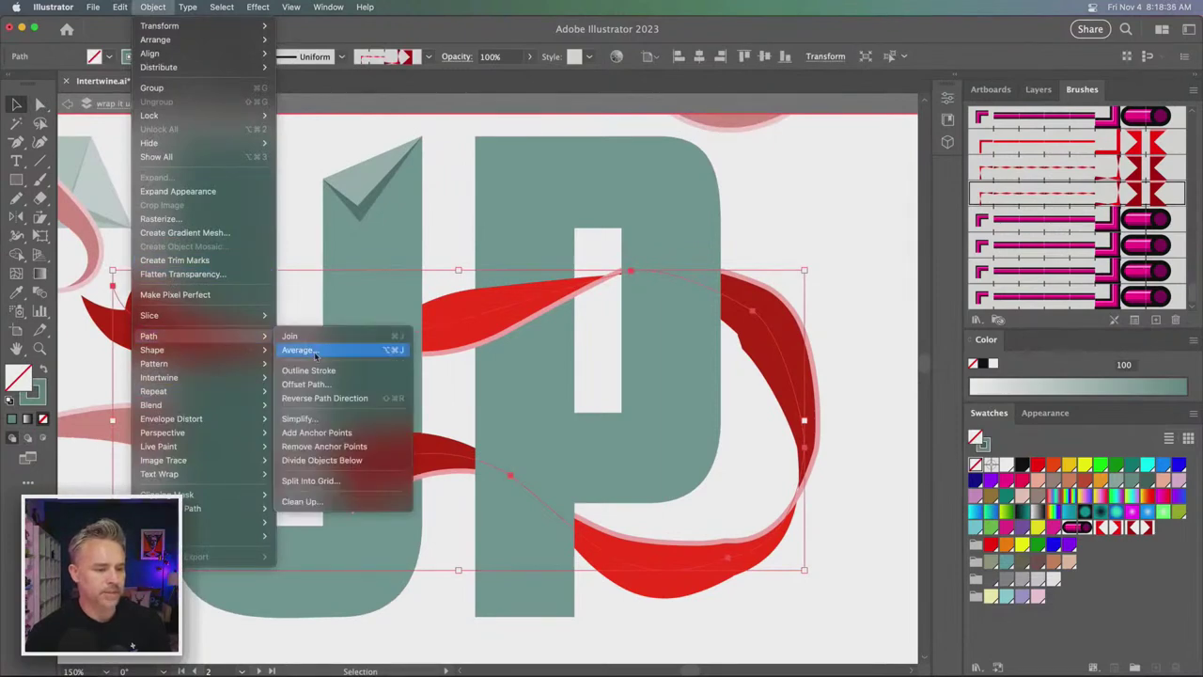
click(286, 425)
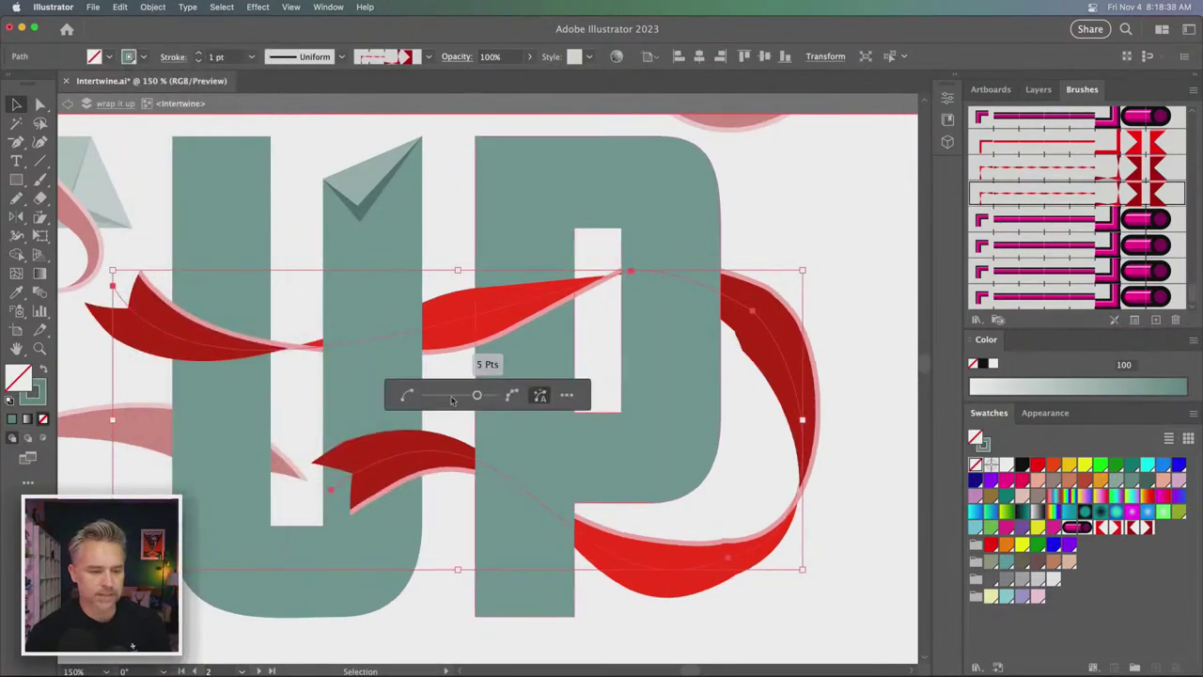
drag(436, 396, 435, 396)
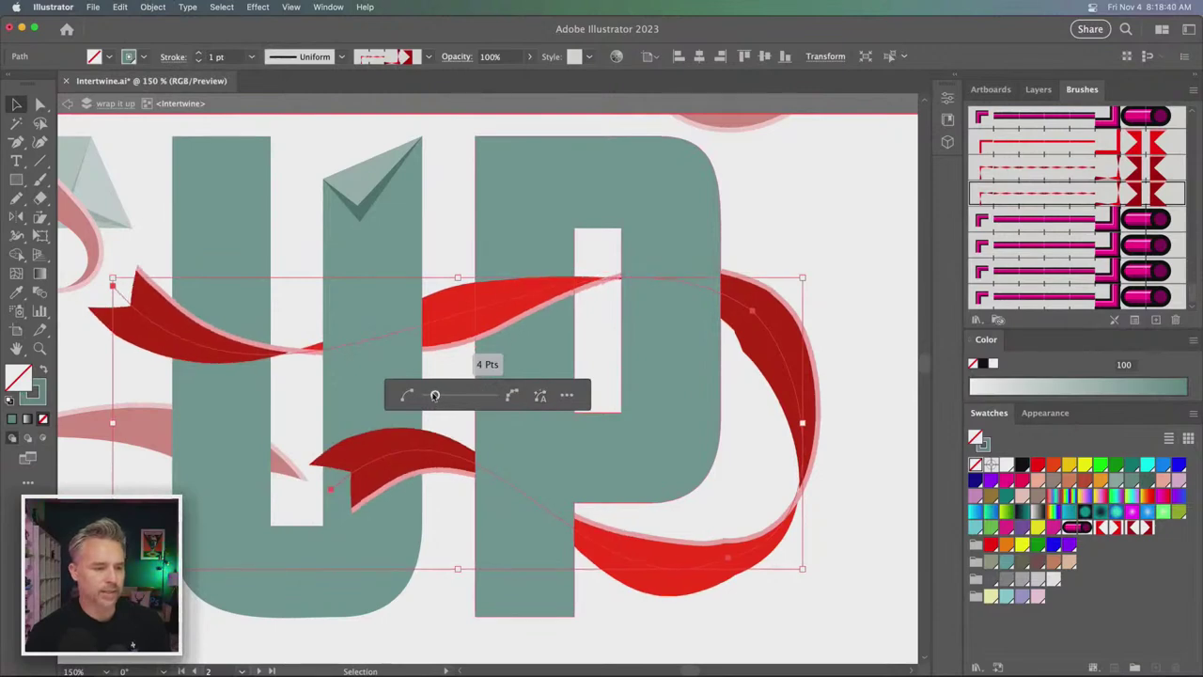
- Drag the ribbon's anchors and handles to bend its curve across the P and tighten the right loop
key(a)
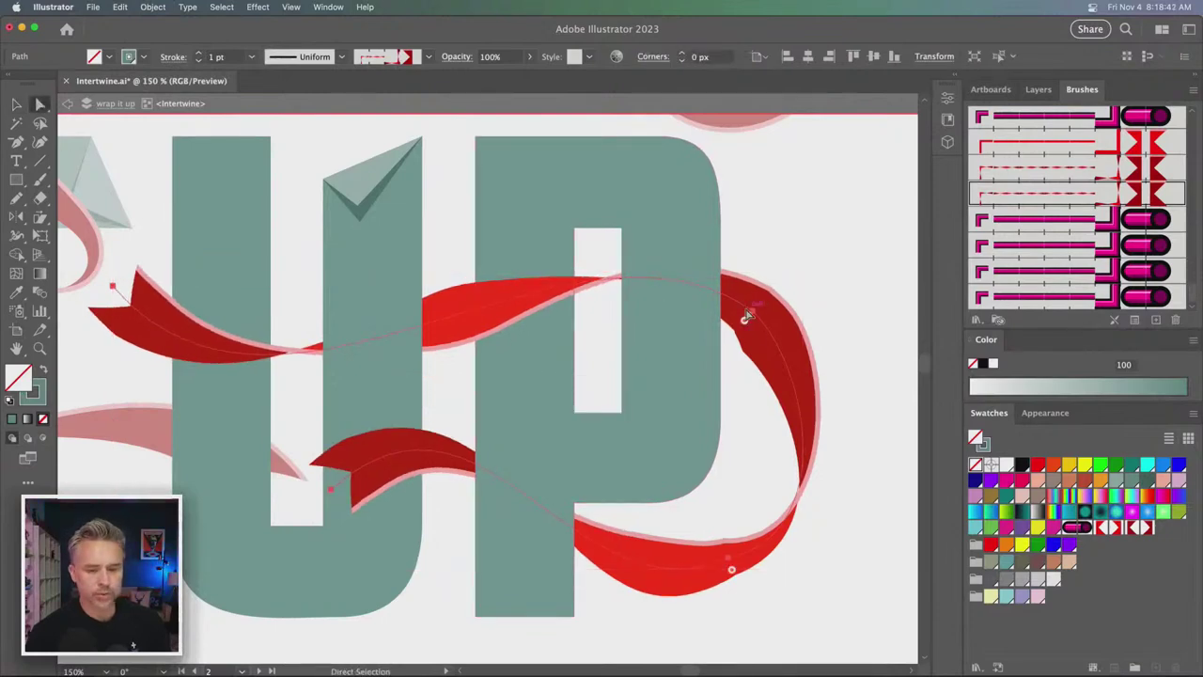
drag(746, 318, 720, 286)
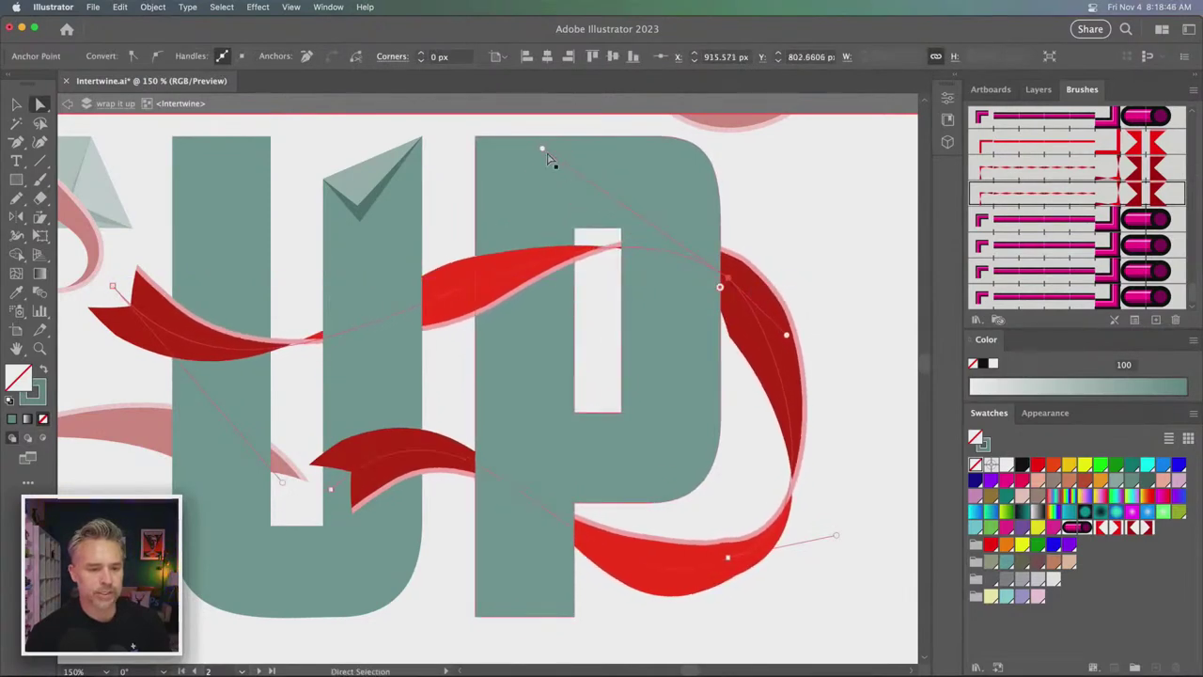
drag(543, 150, 568, 211)
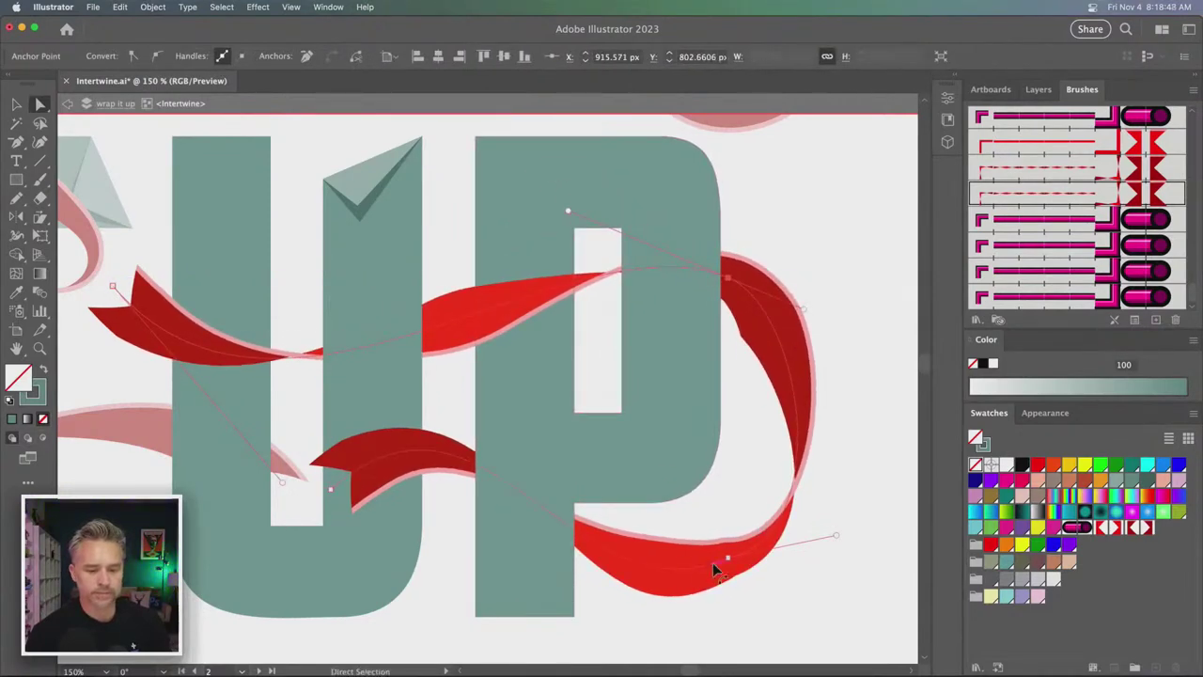
mouse_move(728, 557)
mouse_down()
mouse_move(730, 532)
mouse_move(720, 551)
mouse_up()
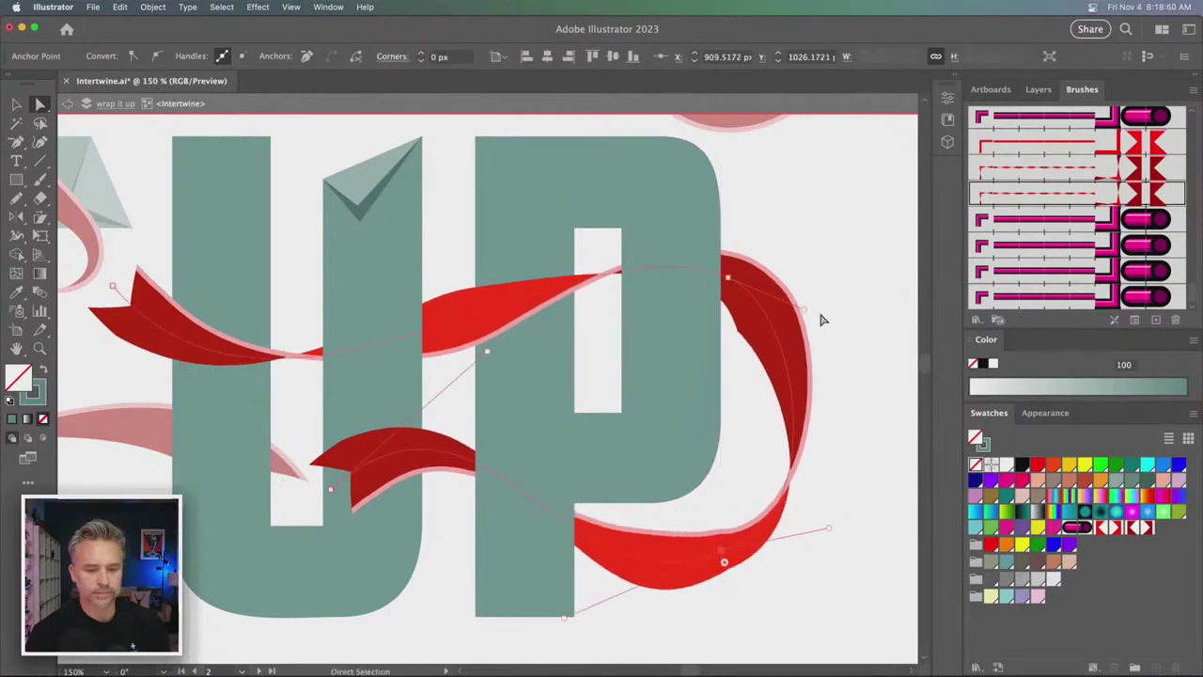
drag(805, 315, 753, 291)
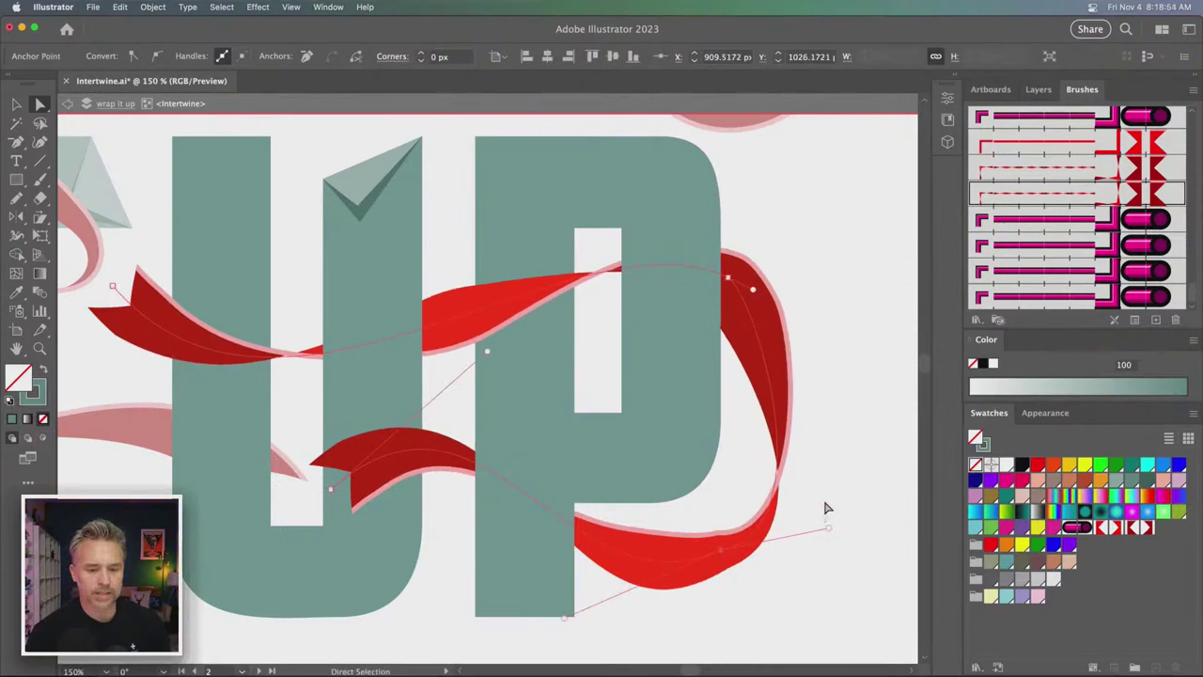
click(819, 525)
- Pull new curve handles from the ribbon's bottom anchor and nudge the anchor at the P's right edge
click(724, 562)
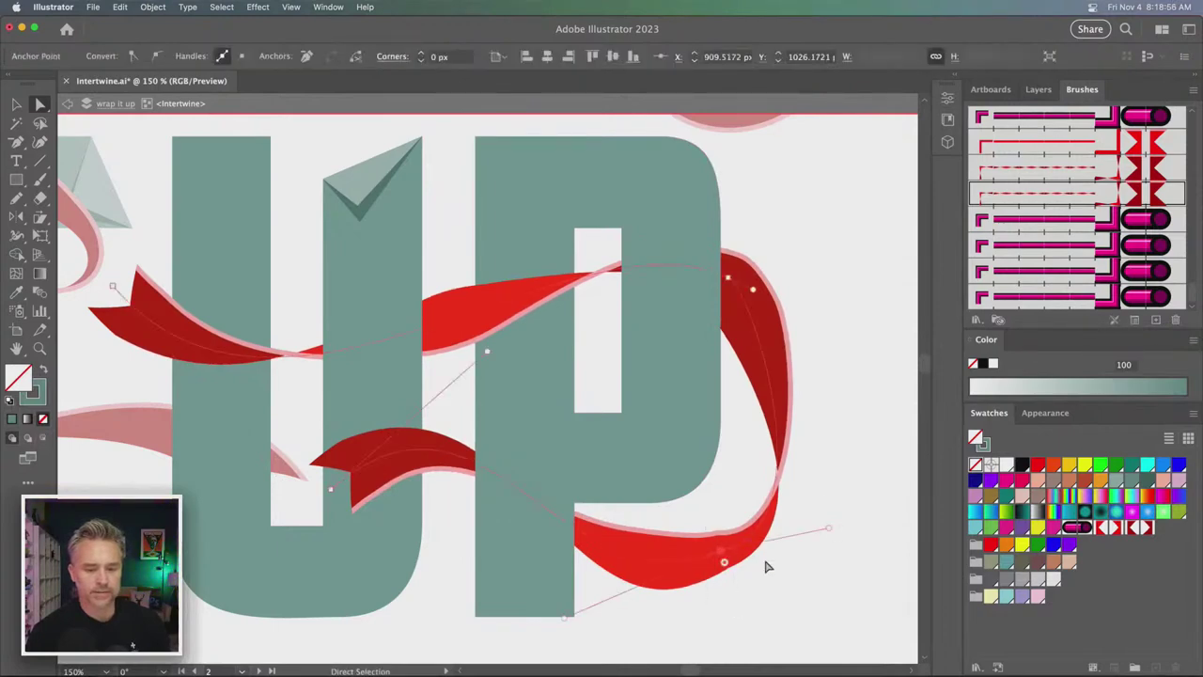
key(shift+c)
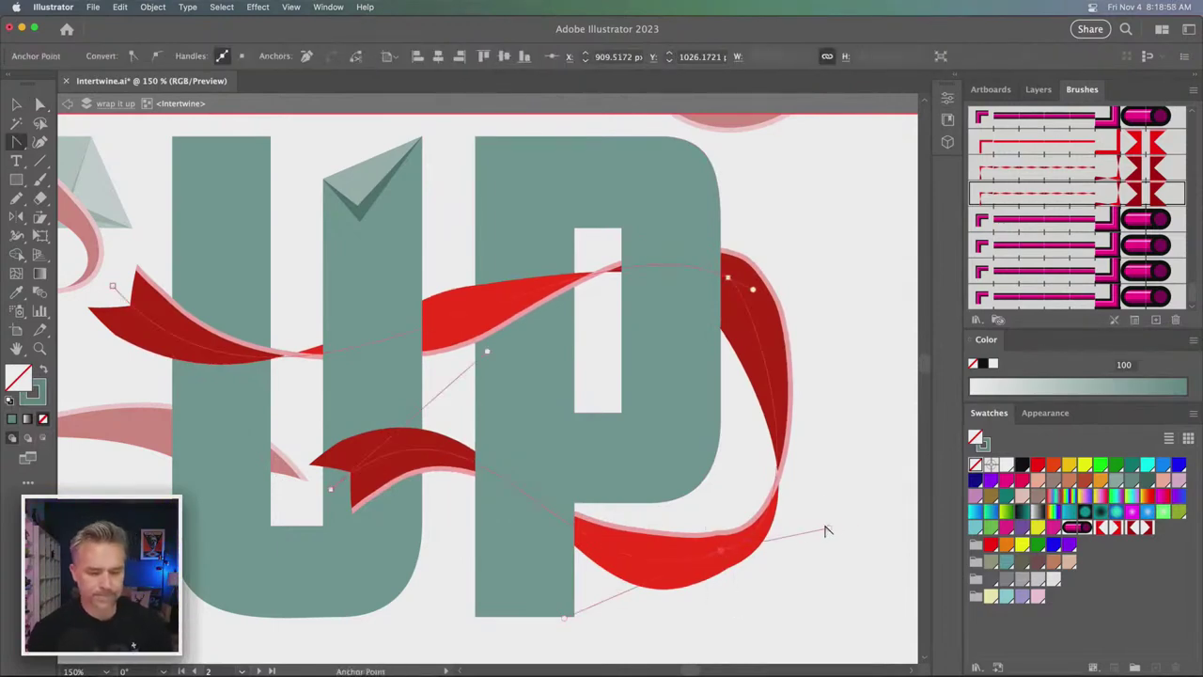
drag(718, 554, 544, 593)
key(a)
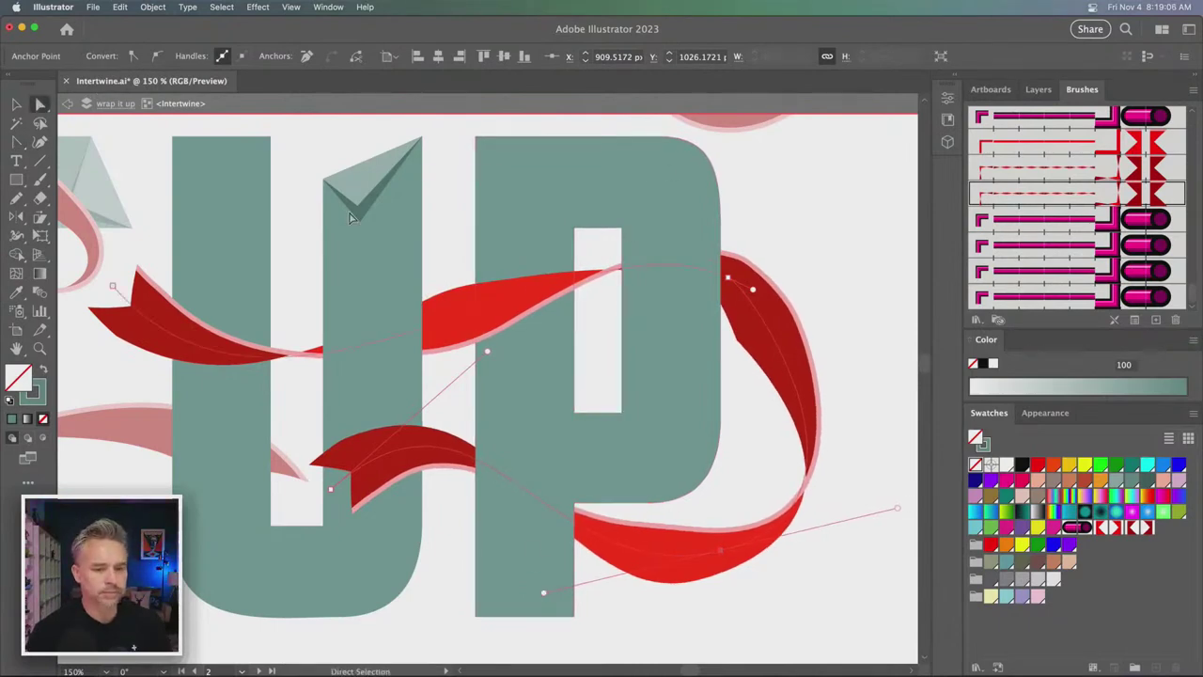
mouse_move(728, 279)
mouse_down()
mouse_move(715, 288)
mouse_move(712, 269)
mouse_move(746, 272)
mouse_move(728, 283)
mouse_up()
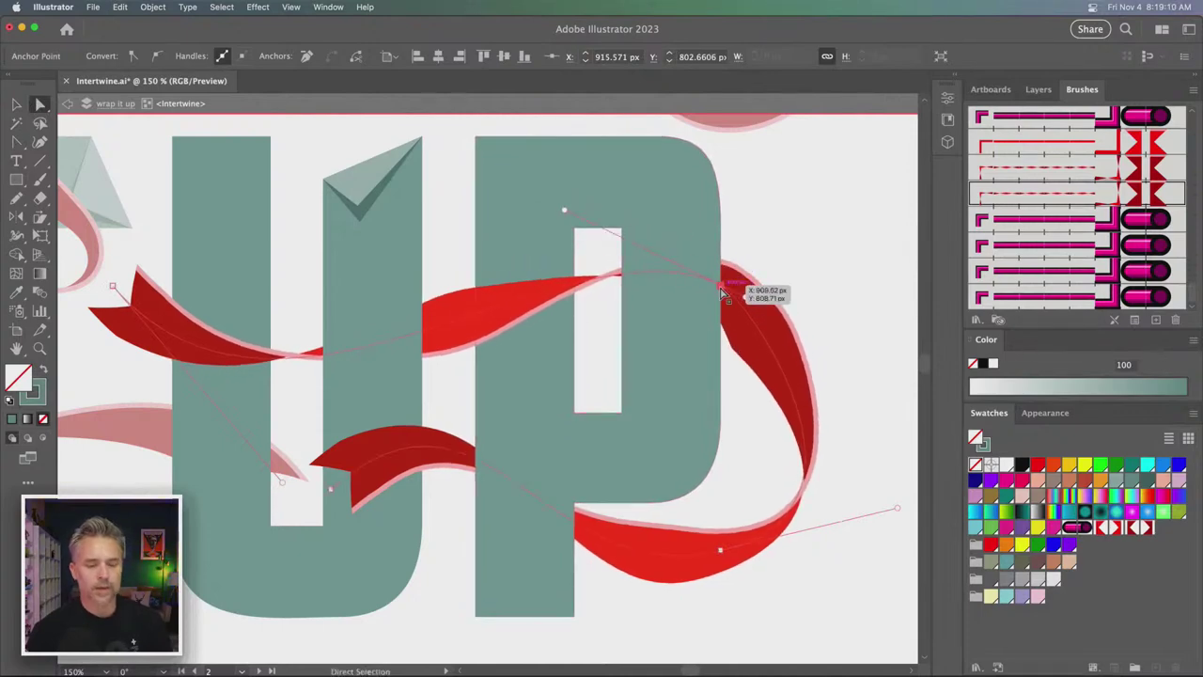
click(819, 238)
- Zoom in and drag the ribbon's top anchor by the P's right edge to sharpen the fold
scroll(818, 238, up, 1)
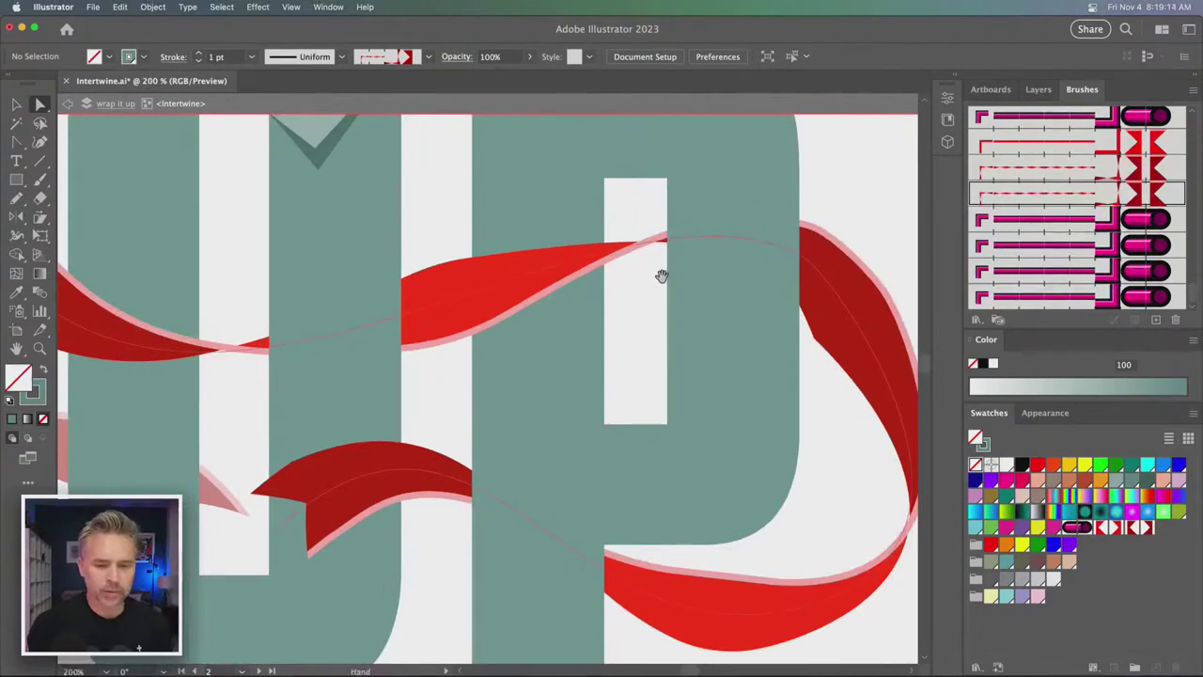
scroll(661, 272, right, 2)
scroll(481, 311, up, 1)
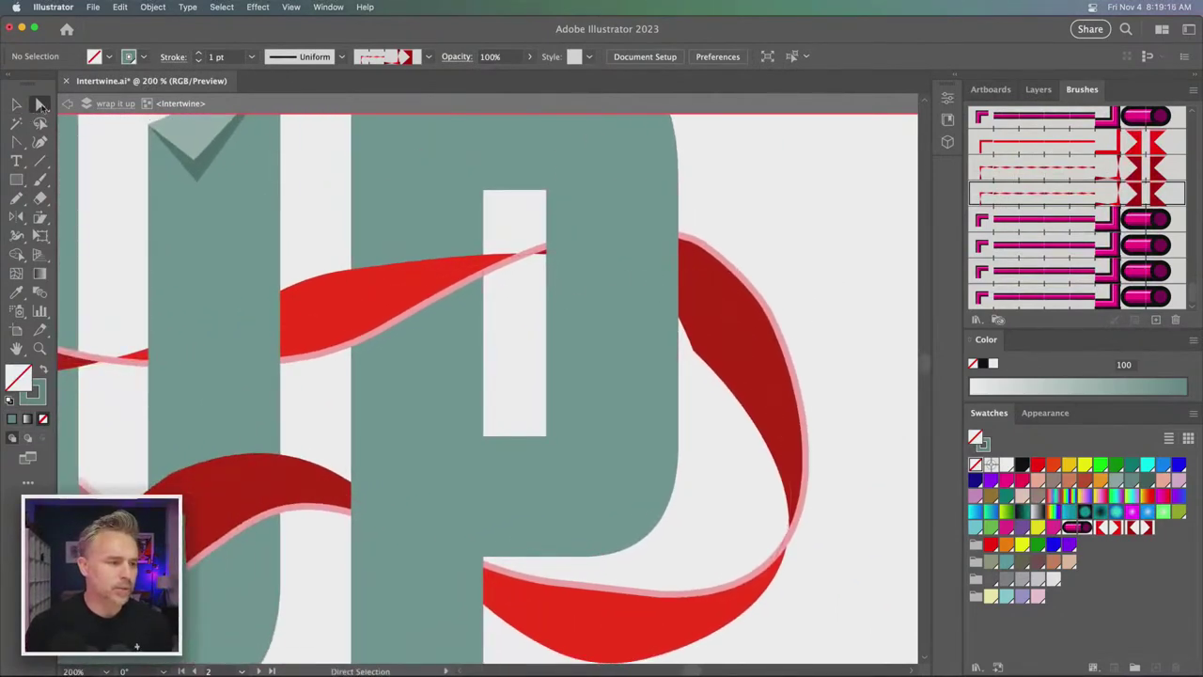
click(713, 313)
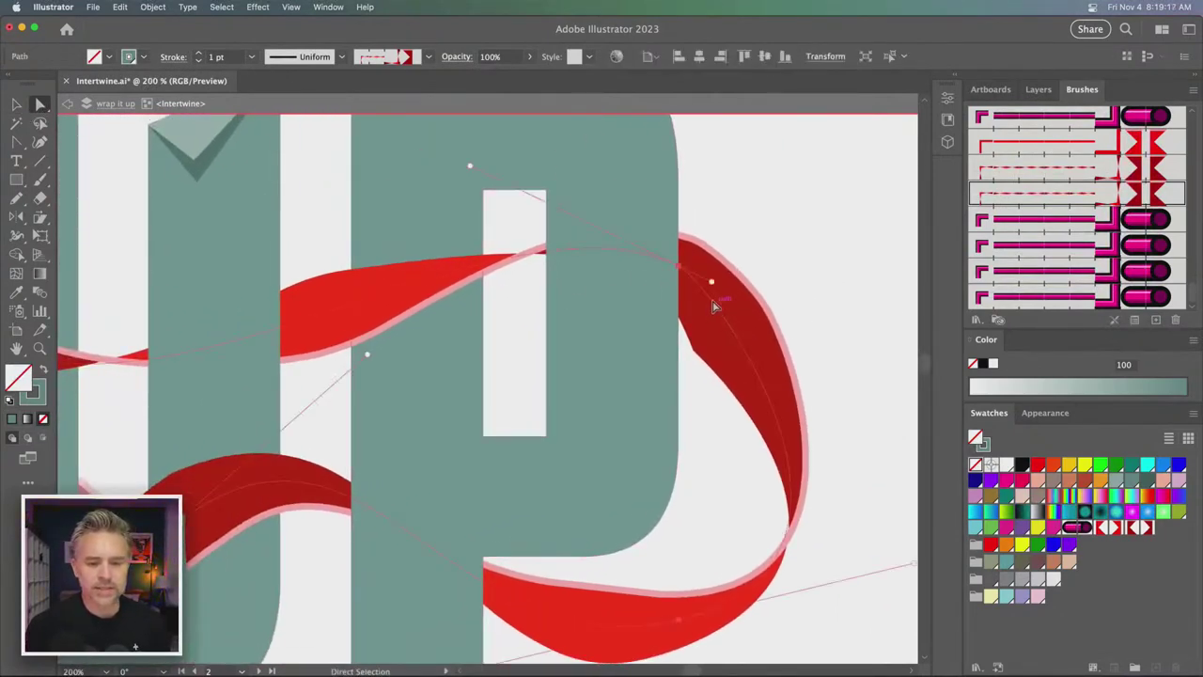
click(678, 267)
drag(681, 269, 693, 318)
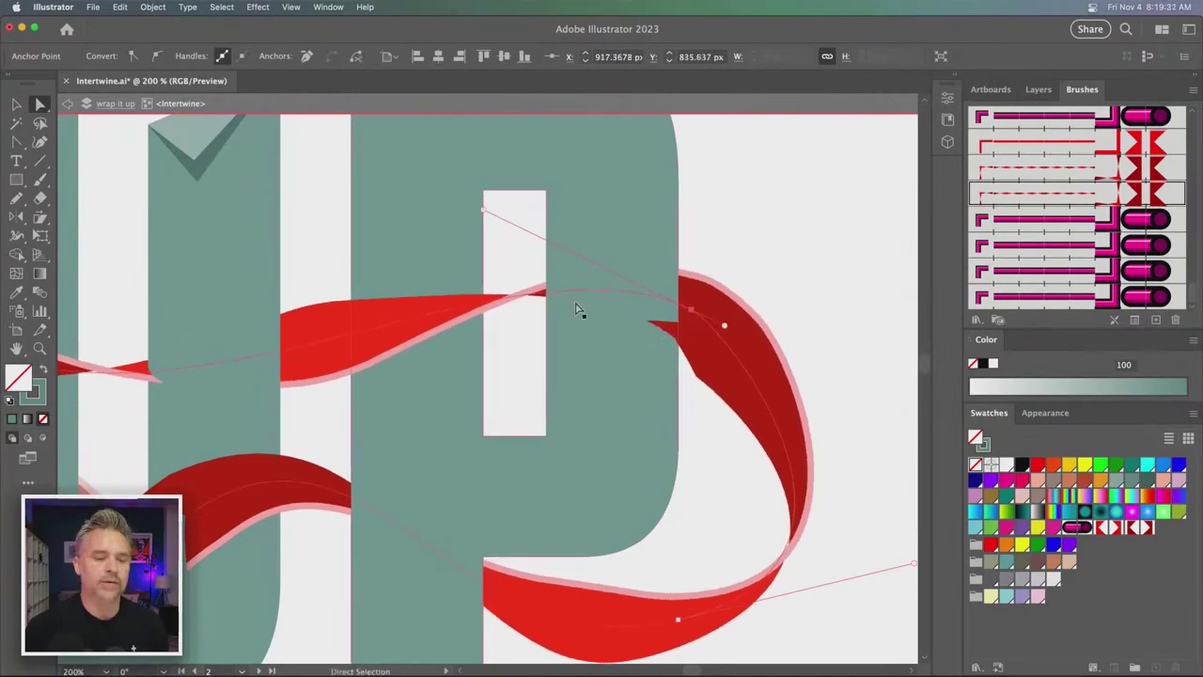
click(18, 104)
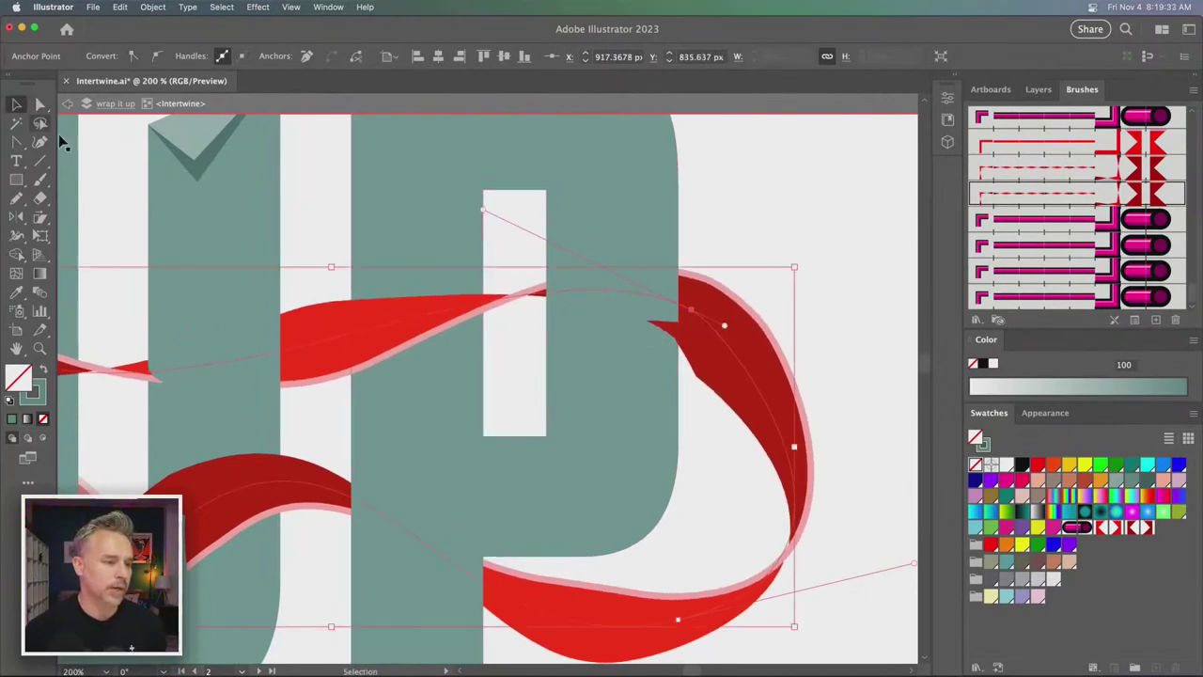
- Select the Intertwine group, enter Intertwine Edit, and zoom in on the P's overlap
click(322, 193)
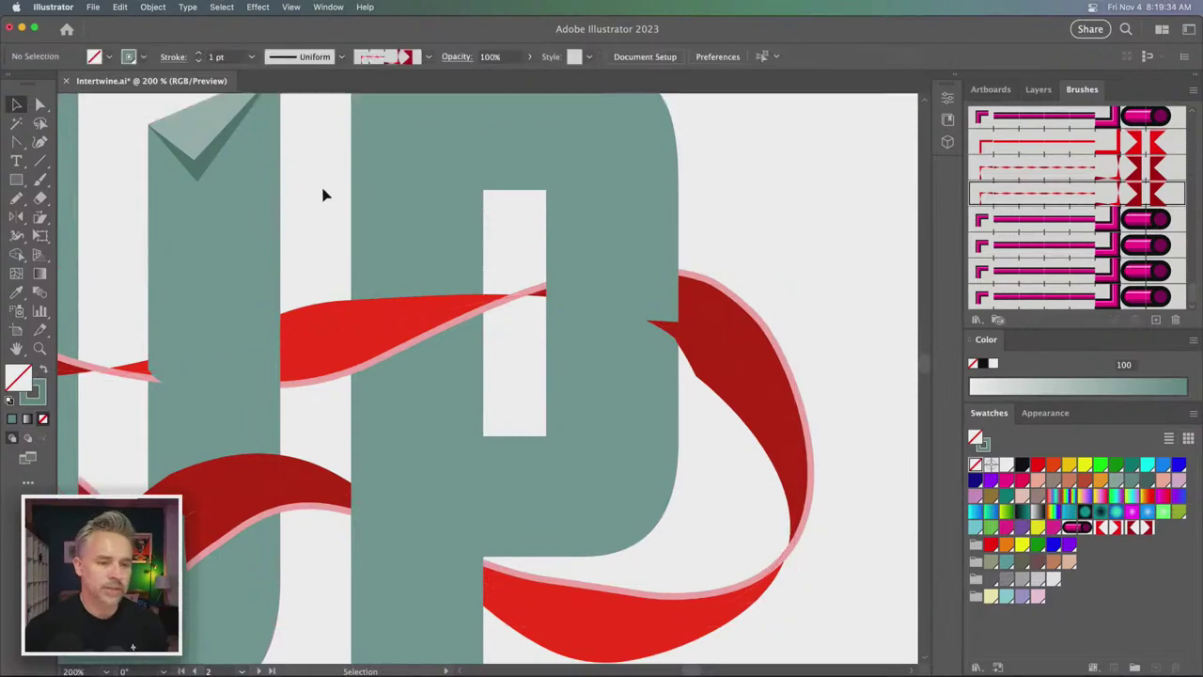
click(156, 7)
mouse_move(179, 379)
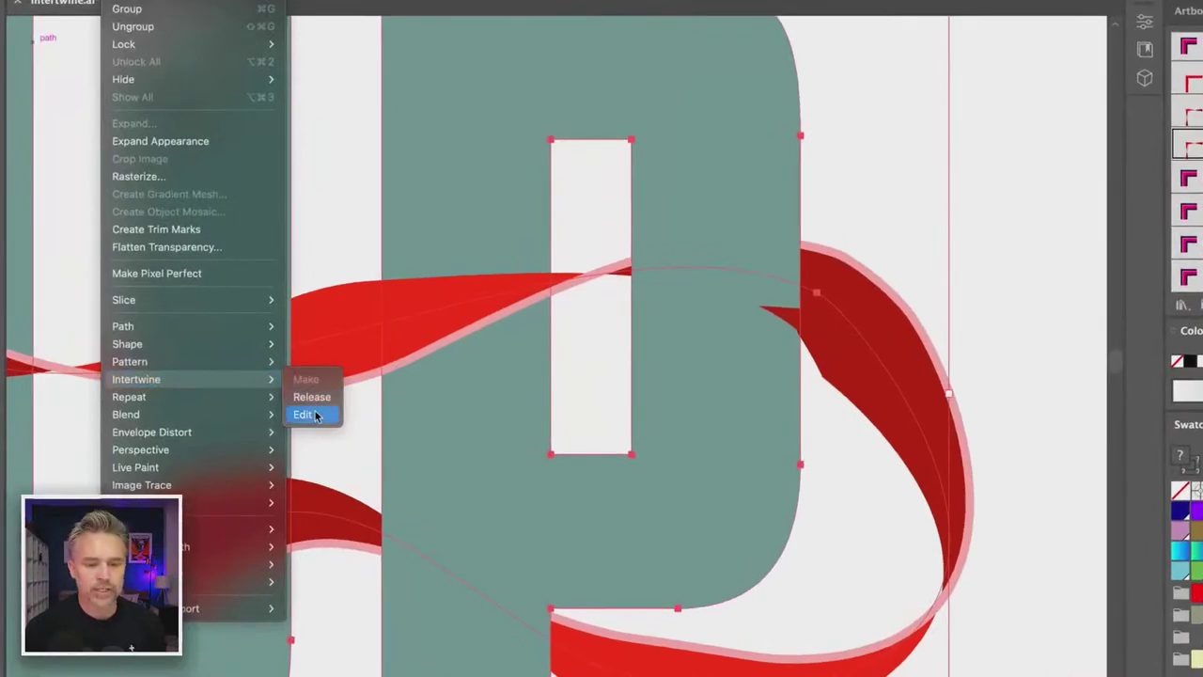
click(316, 416)
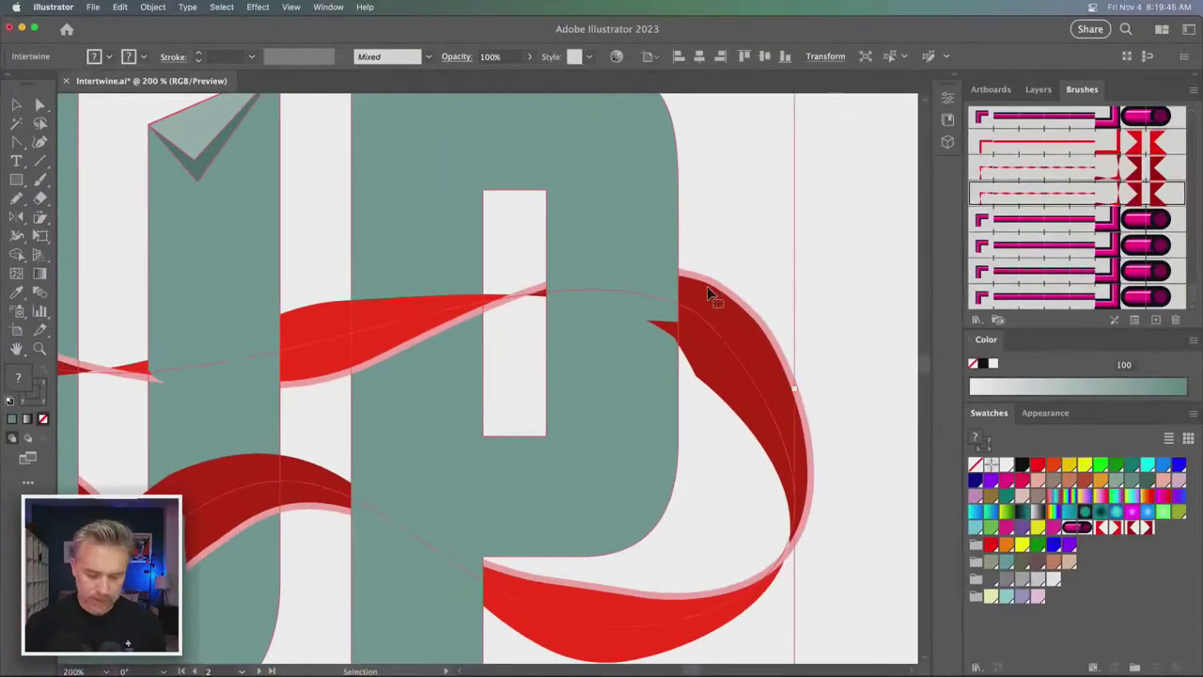
key(super+equal)
key(super+equal)
- Lasso the ribbon overlap at the P's right stroke to bring the ribbon over the letter
drag(237, 509, 155, 362)
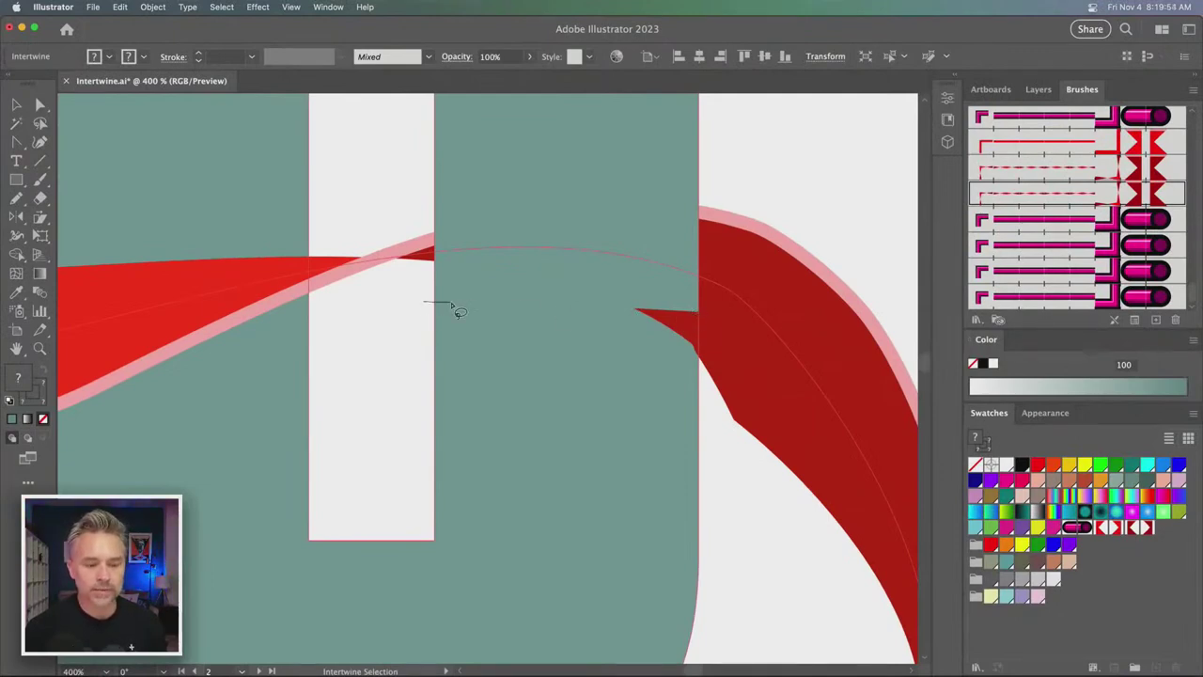
drag(451, 305, 580, 306)
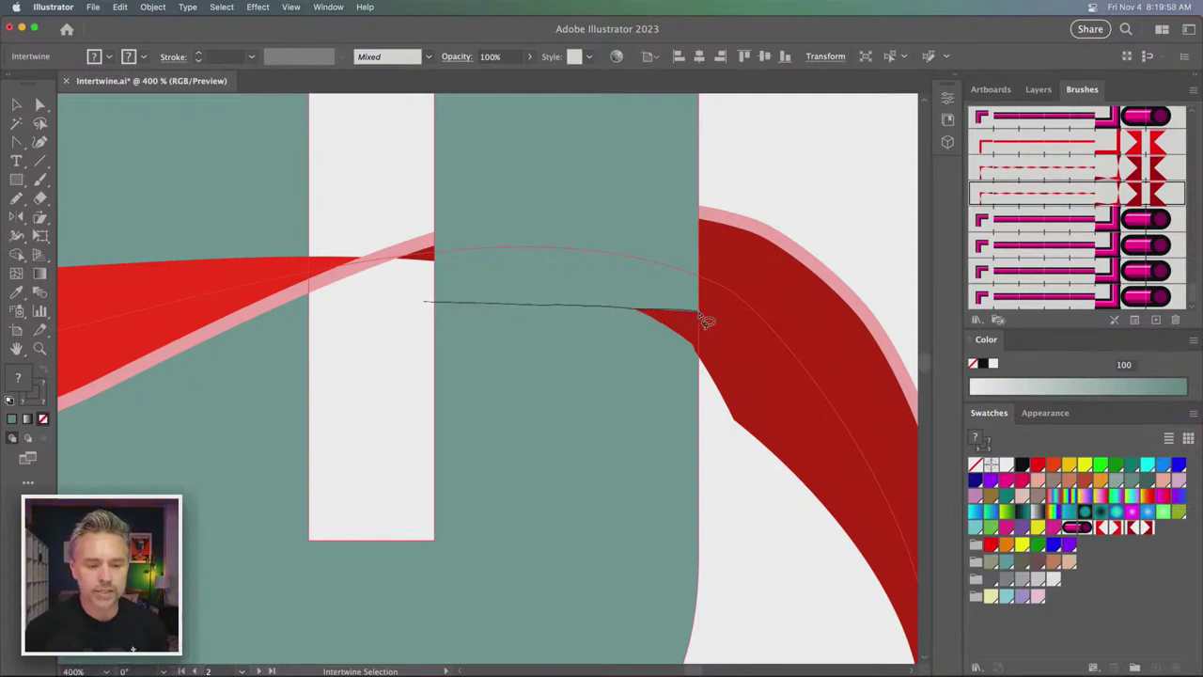
mouse_move(705, 406)
mouse_down()
mouse_move(639, 459)
mouse_move(393, 397)
mouse_up()
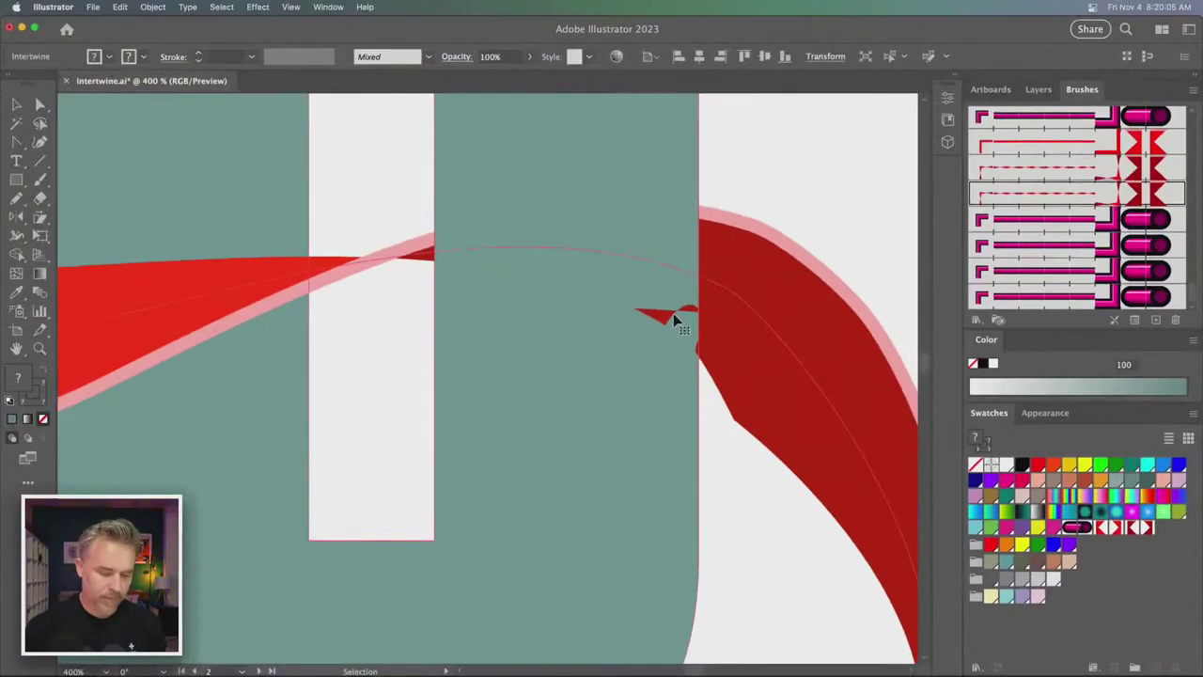
click(690, 320)
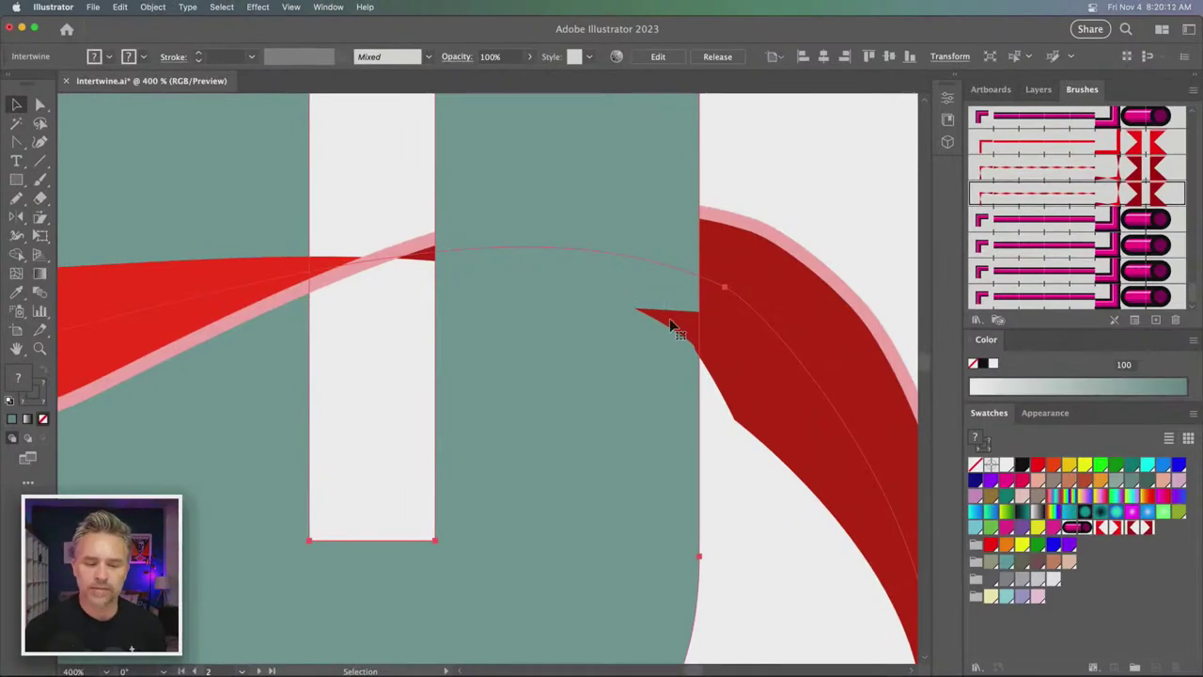
- Re-enter Intertwine editing and lasso the overlap again to weave the ribbon over the P
click(149, 7)
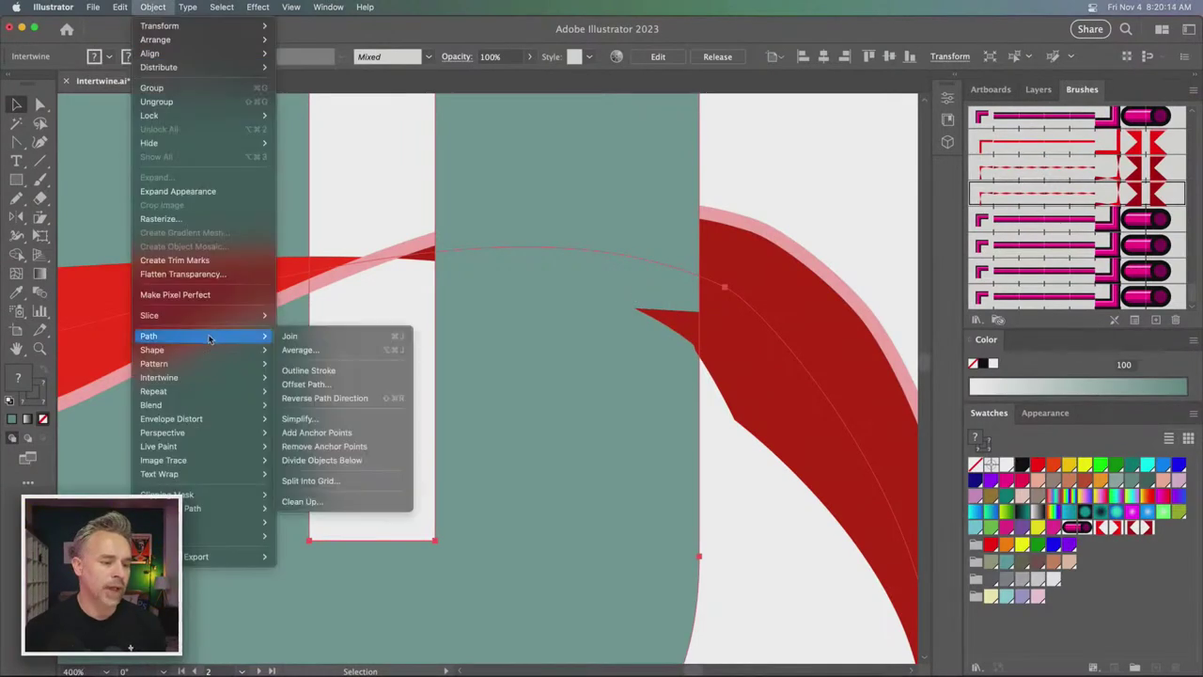
mouse_move(216, 377)
click(309, 410)
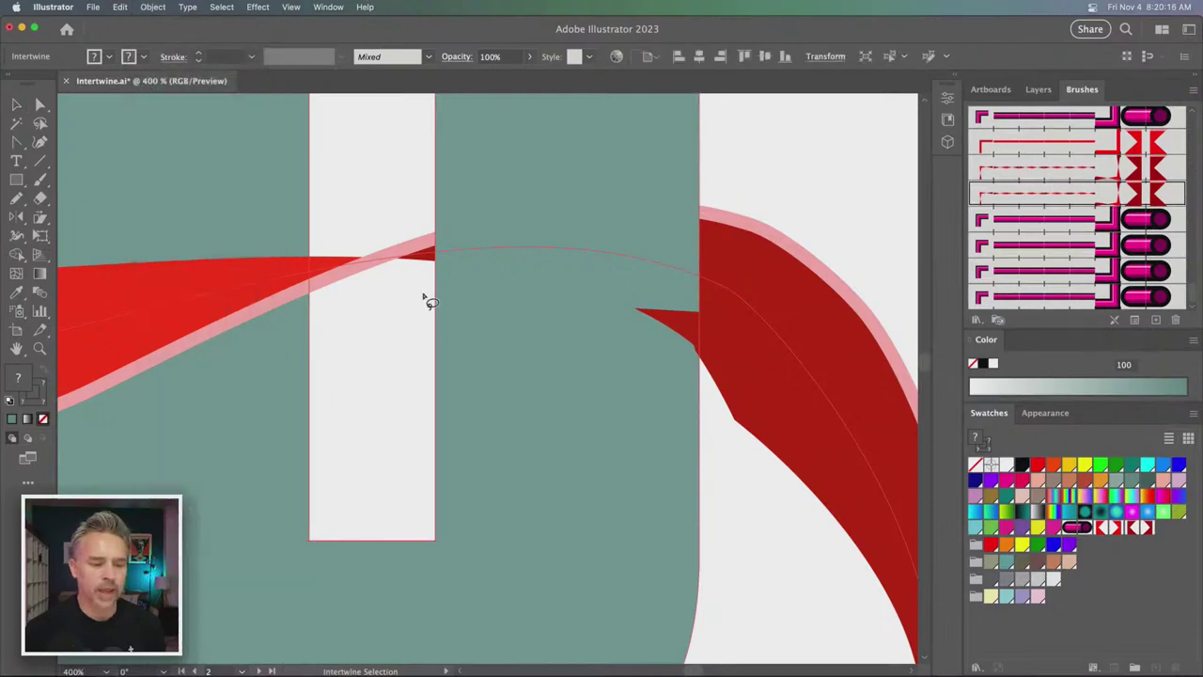
drag(414, 306, 711, 318)
mouse_move(704, 365)
mouse_down()
mouse_move(717, 422)
mouse_move(558, 452)
mouse_move(369, 421)
mouse_up()
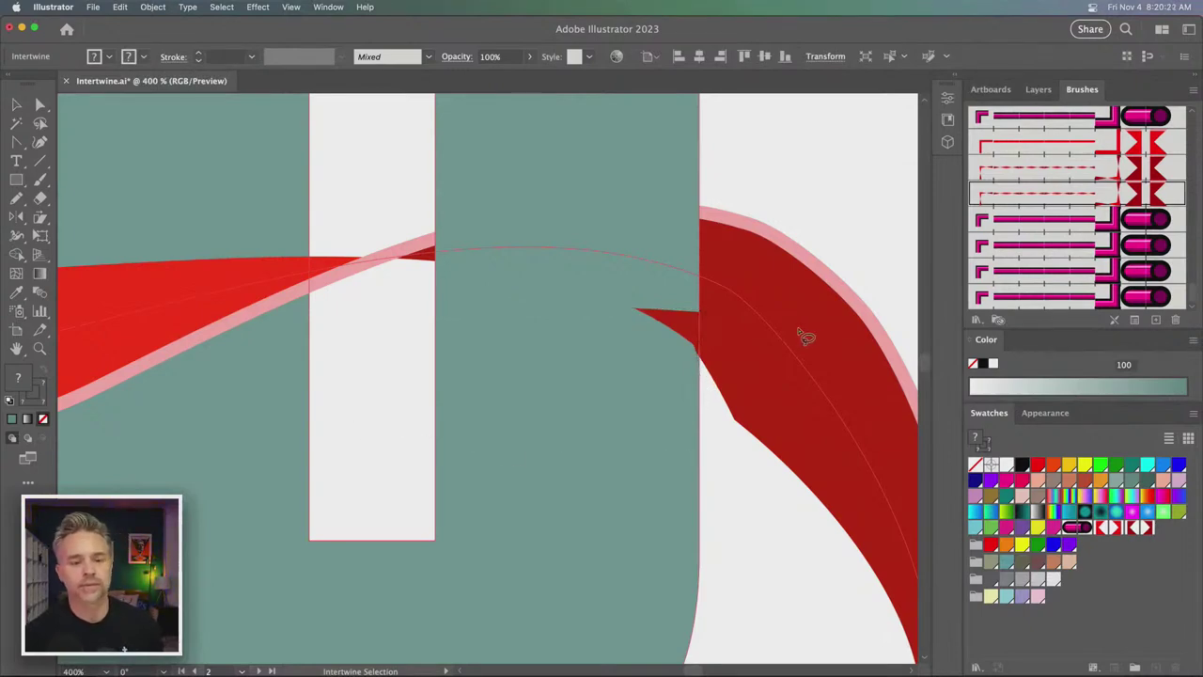
mouse_move(438, 232)
mouse_down()
mouse_move(685, 263)
mouse_move(370, 357)
mouse_up()
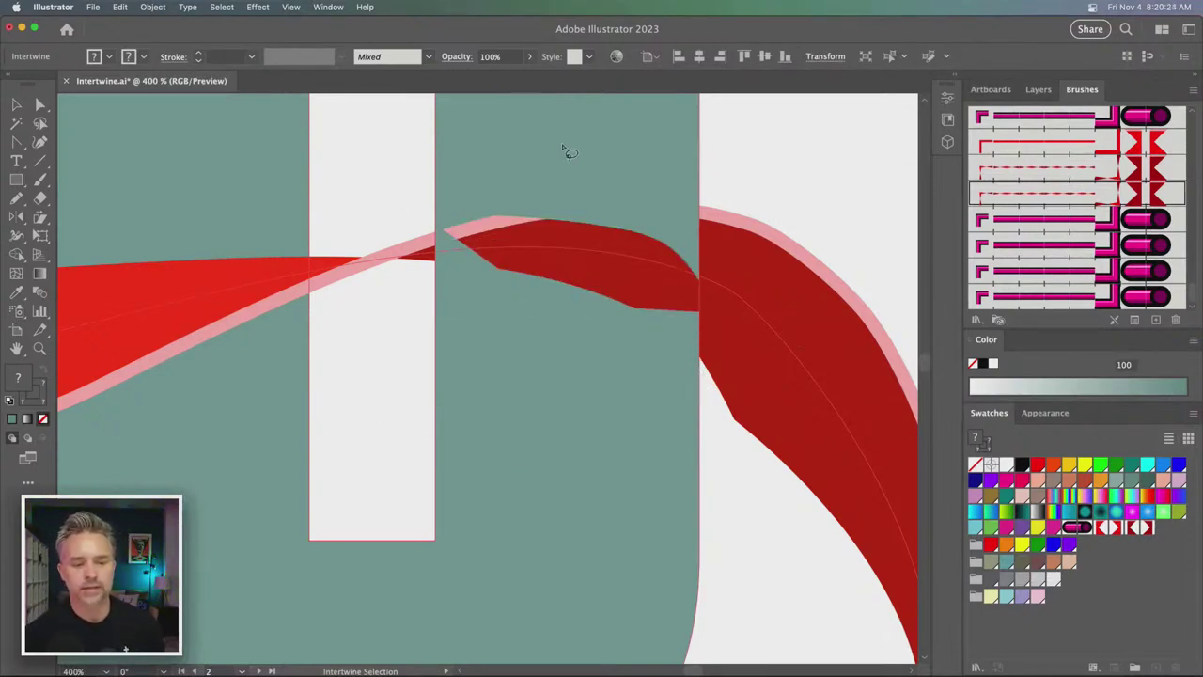
- Exit Intertwine editing, deselect everything, and reselect the Intertwine object
key(Escape)
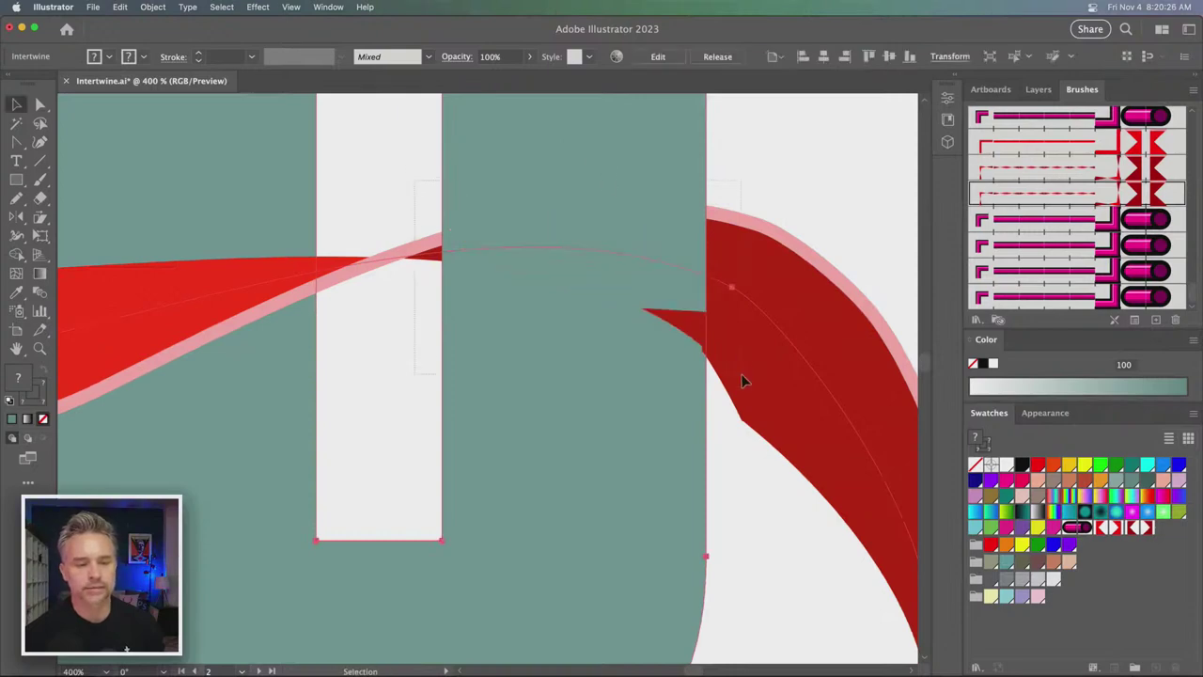
click(118, 181)
click(657, 191)
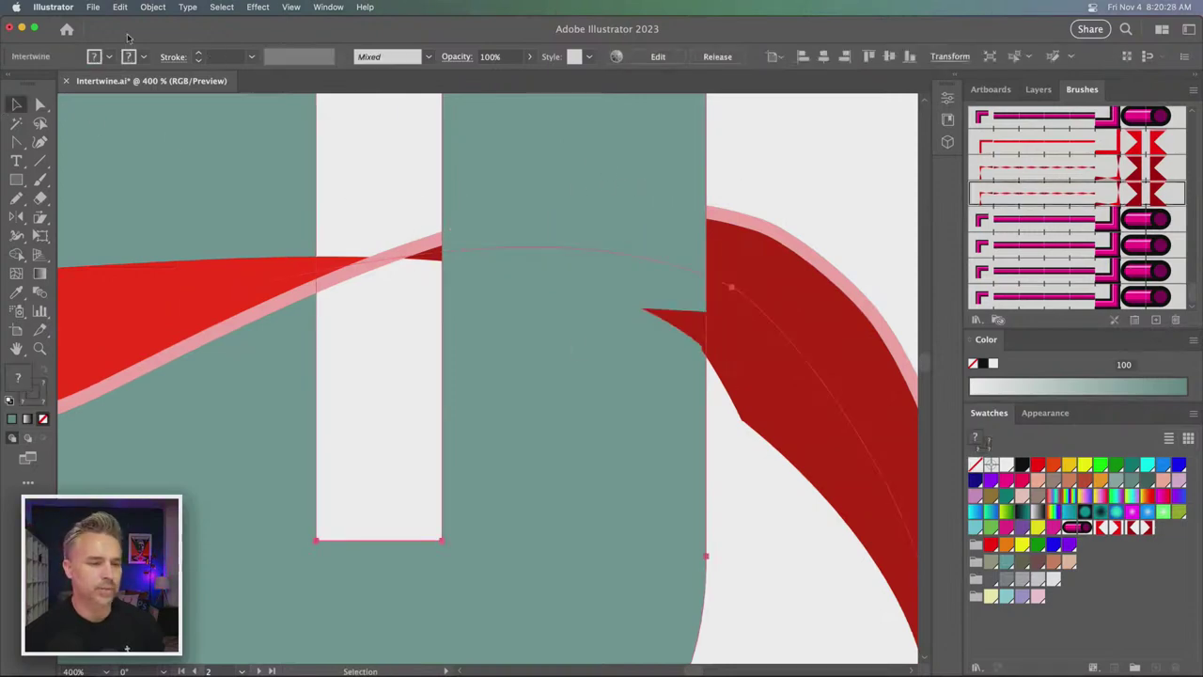
click(152, 7)
- Using Intertwine Edit, lasso the small red wedge at the P's right edge to tuck it behind
mouse_move(179, 377)
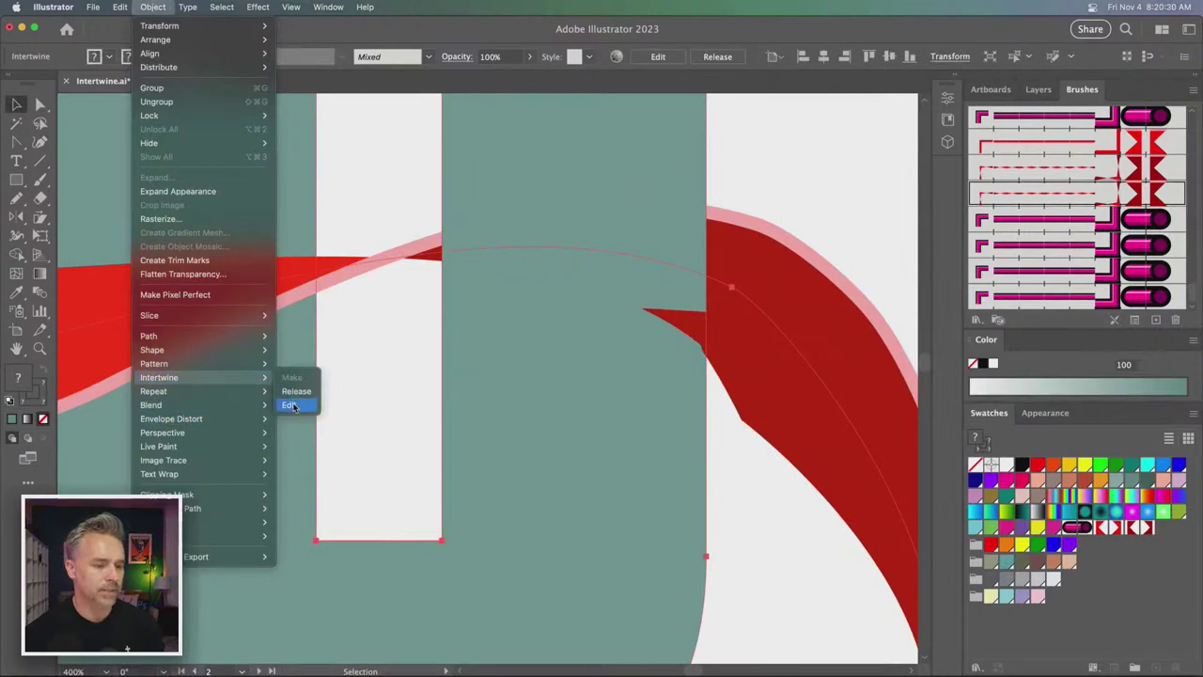
click(289, 405)
mouse_move(419, 158)
mouse_down()
mouse_move(422, 384)
mouse_move(649, 451)
mouse_move(733, 257)
mouse_move(737, 144)
mouse_move(409, 150)
mouse_move(444, 408)
mouse_move(735, 437)
mouse_move(732, 153)
mouse_move(407, 154)
mouse_move(413, 161)
mouse_up()
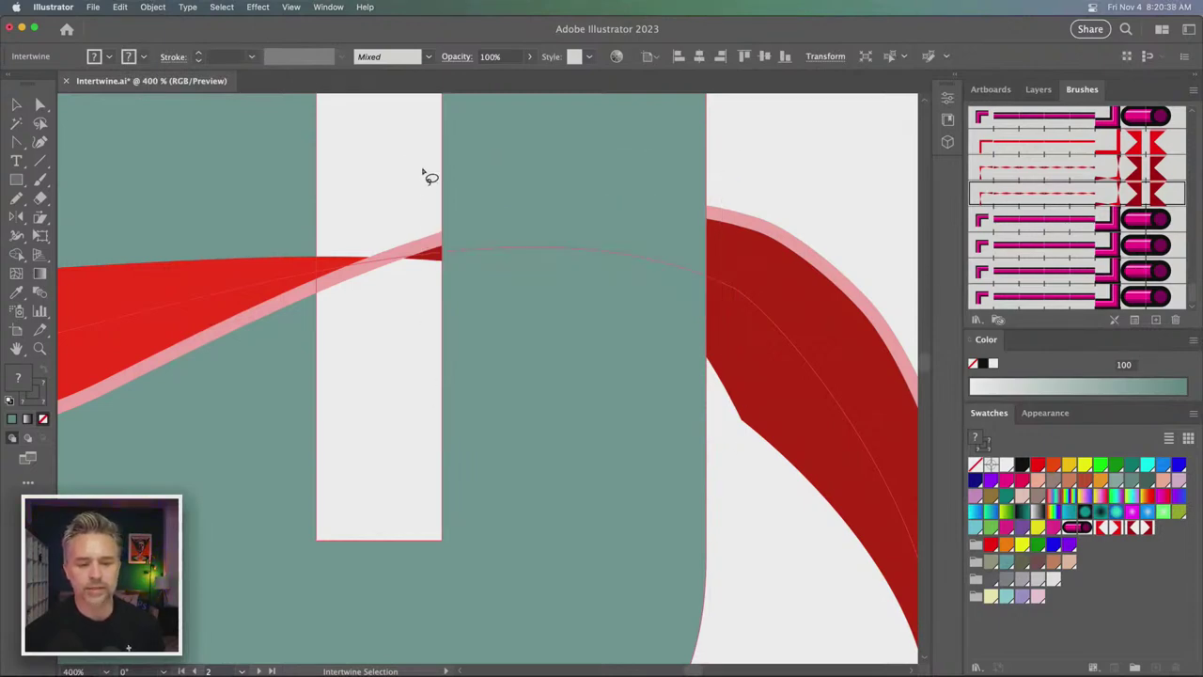
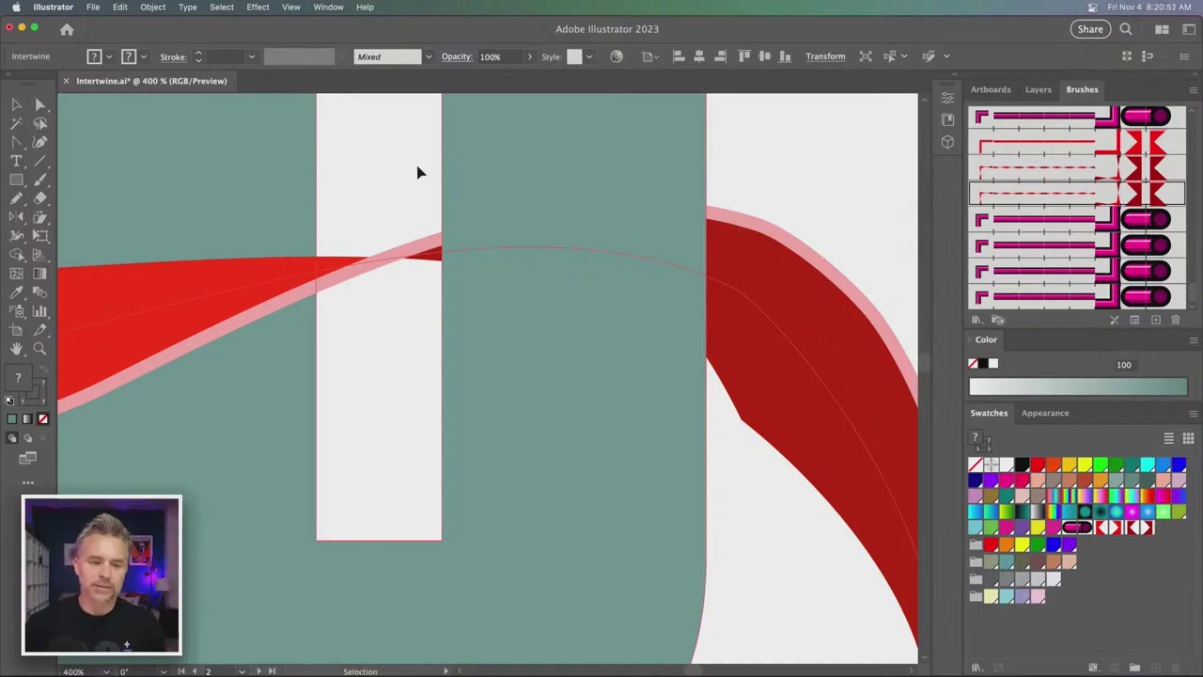
- Use Intertwine Edit to redo the red ribbon's over-and-under crossing around the P's counter
click(422, 177)
key(a)
key(v)
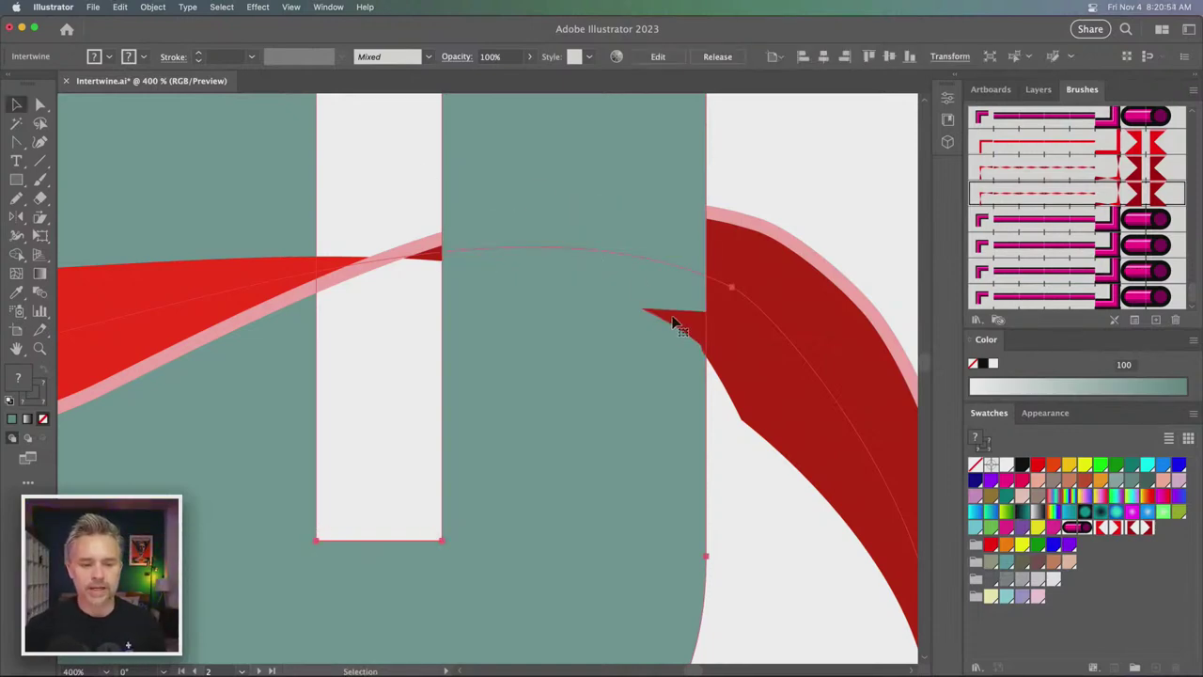
click(146, 7)
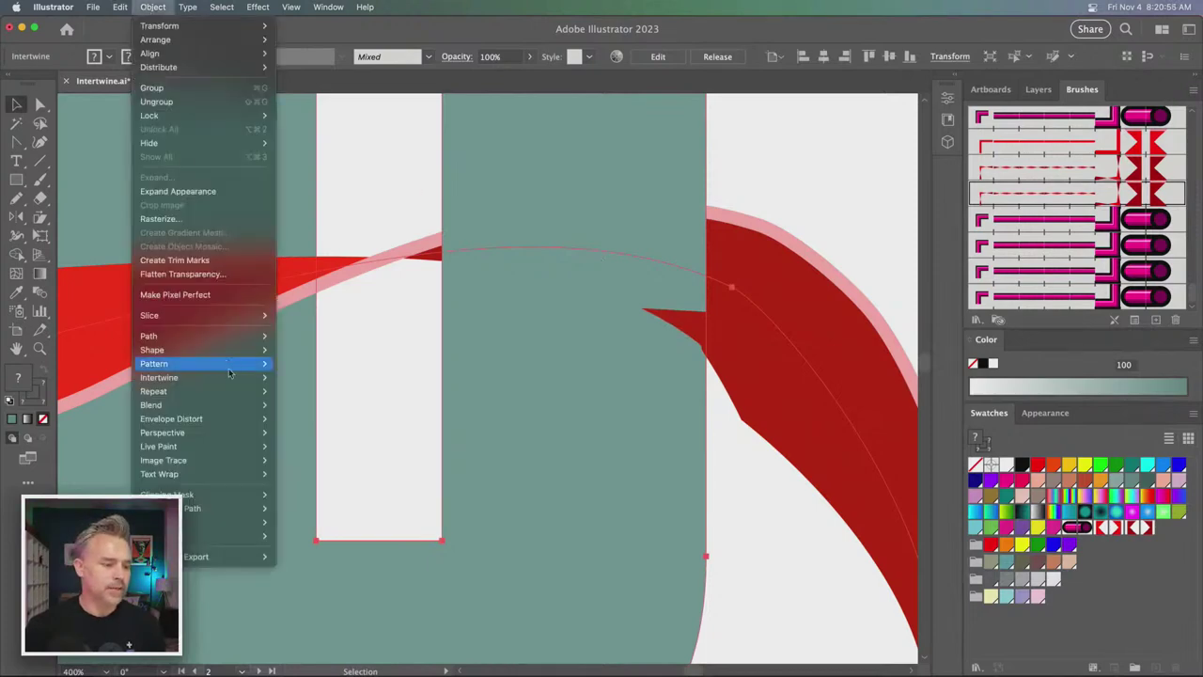
mouse_move(211, 377)
click(297, 411)
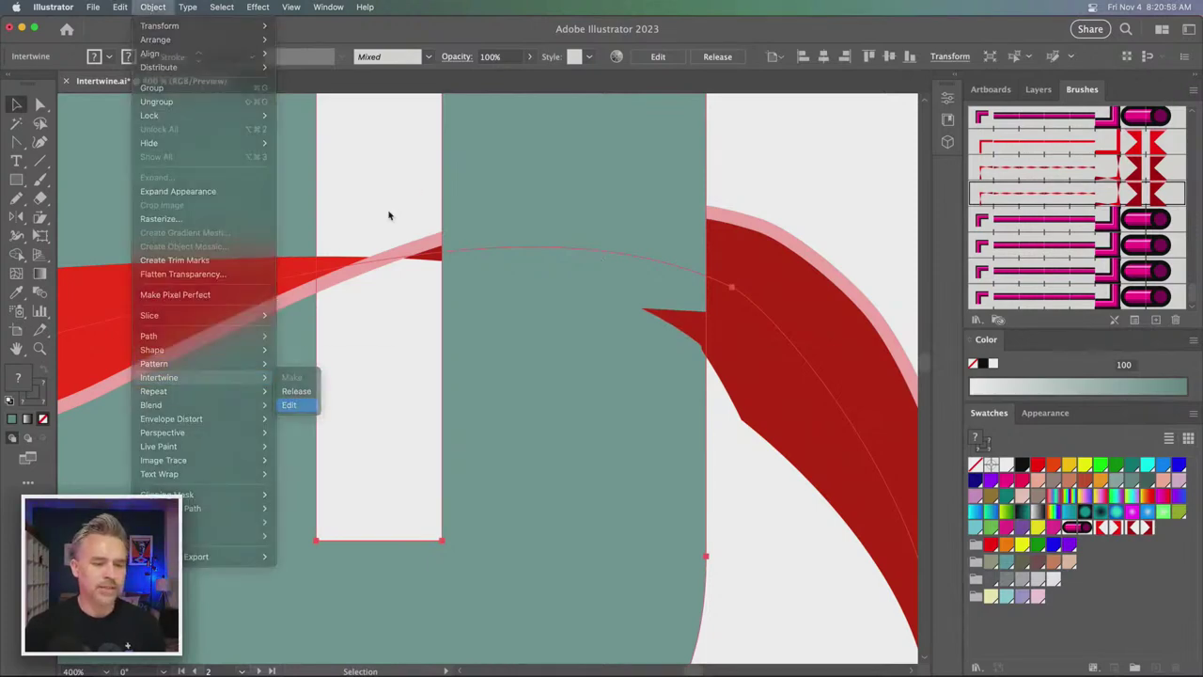
mouse_move(425, 117)
mouse_down()
mouse_move(427, 472)
mouse_move(719, 496)
mouse_move(732, 484)
mouse_move(723, 210)
mouse_move(733, 101)
mouse_move(654, 113)
mouse_move(545, 182)
mouse_move(418, 214)
mouse_move(409, 285)
mouse_up()
mouse_move(426, 204)
mouse_down()
mouse_move(416, 596)
mouse_move(586, 658)
mouse_move(738, 650)
mouse_move(737, 210)
mouse_move(442, 211)
mouse_move(418, 274)
mouse_up()
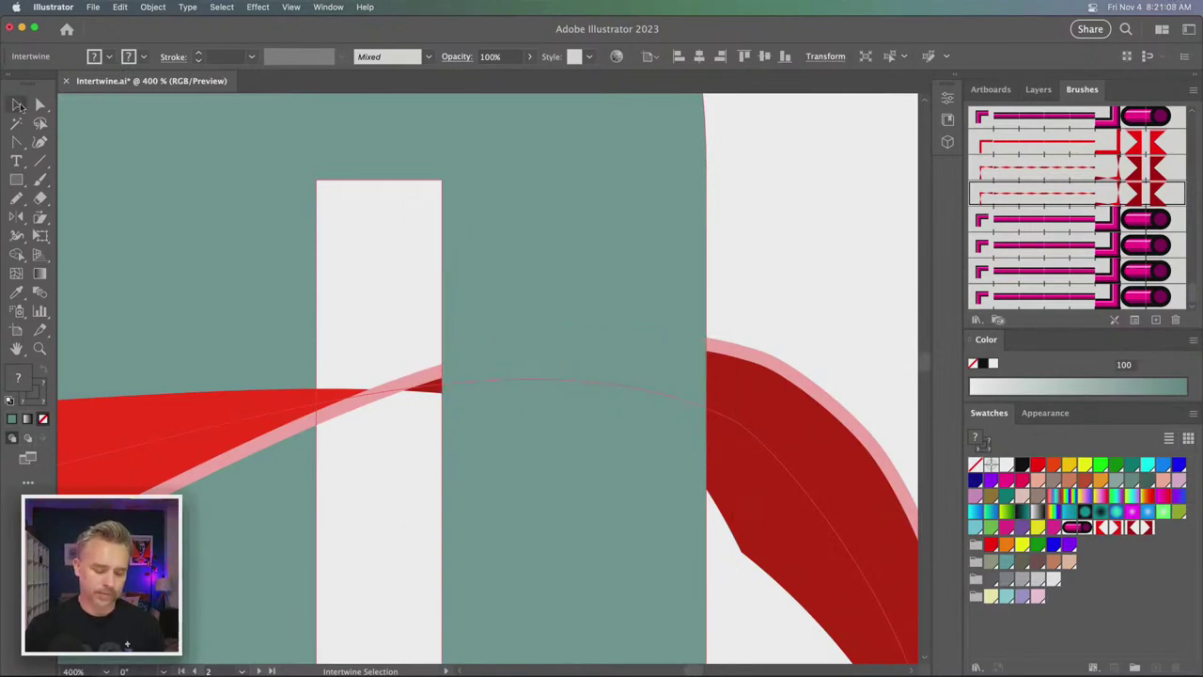
- Drag a ribbon anchor left to reshape the curve beside the P, then deselect
key(super+minus)
key(super+minus)
click(19, 103)
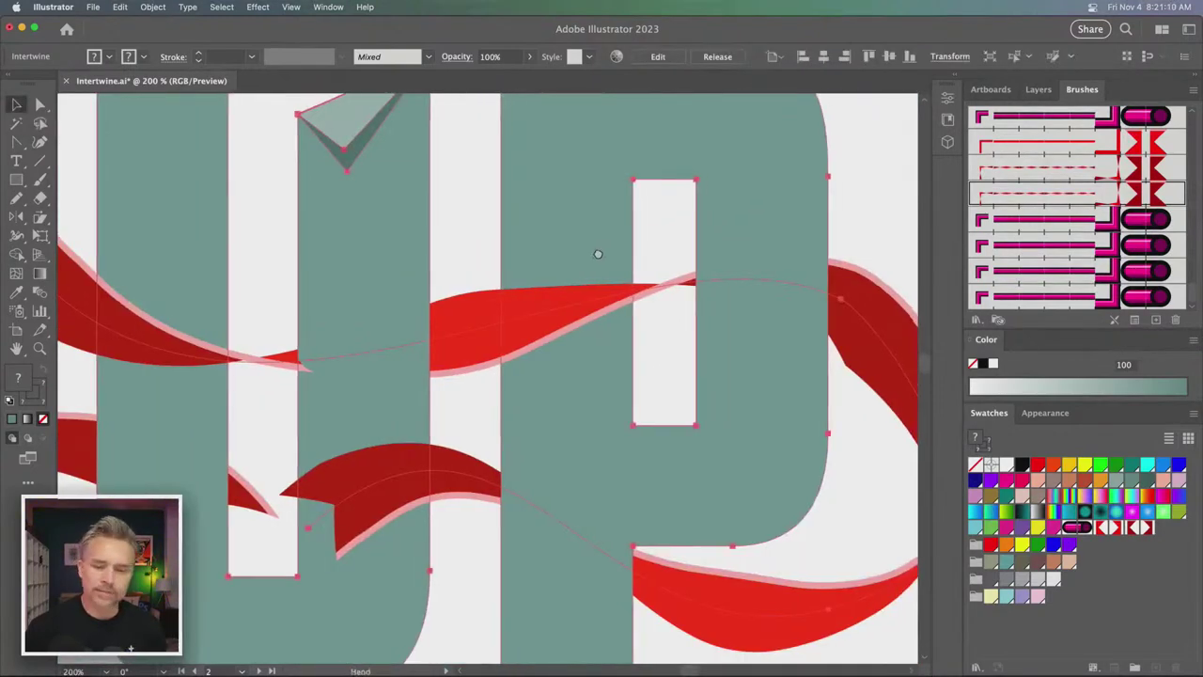
drag(598, 254, 349, 257)
key(a)
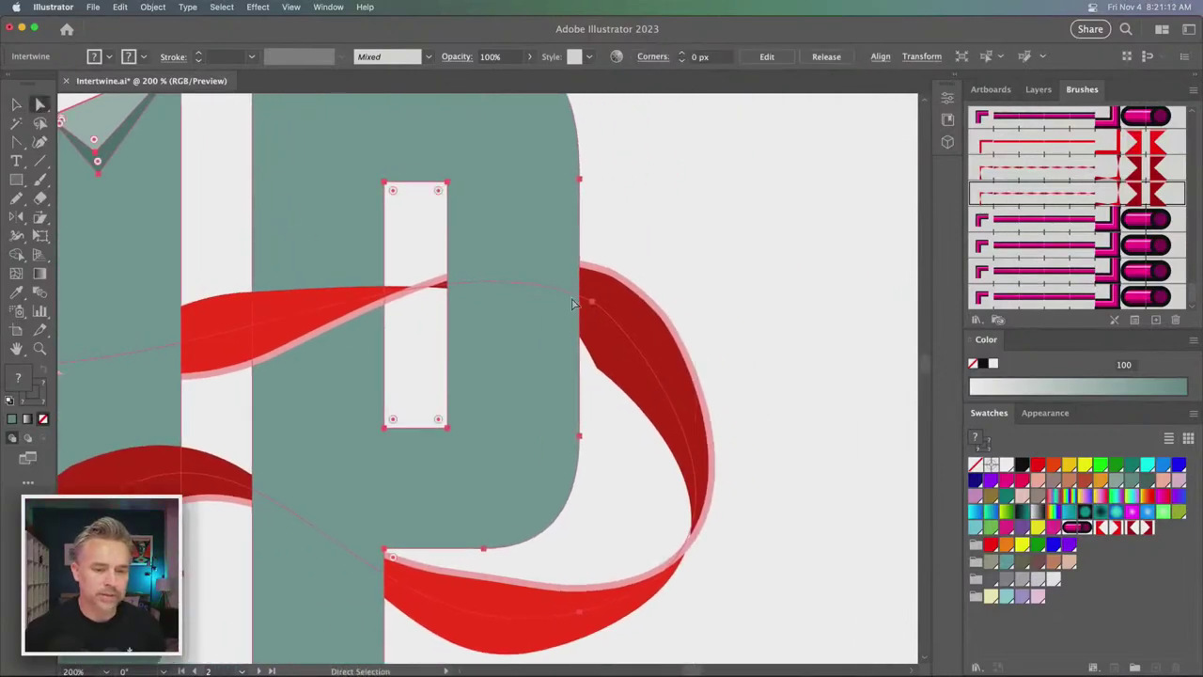
drag(592, 305, 559, 303)
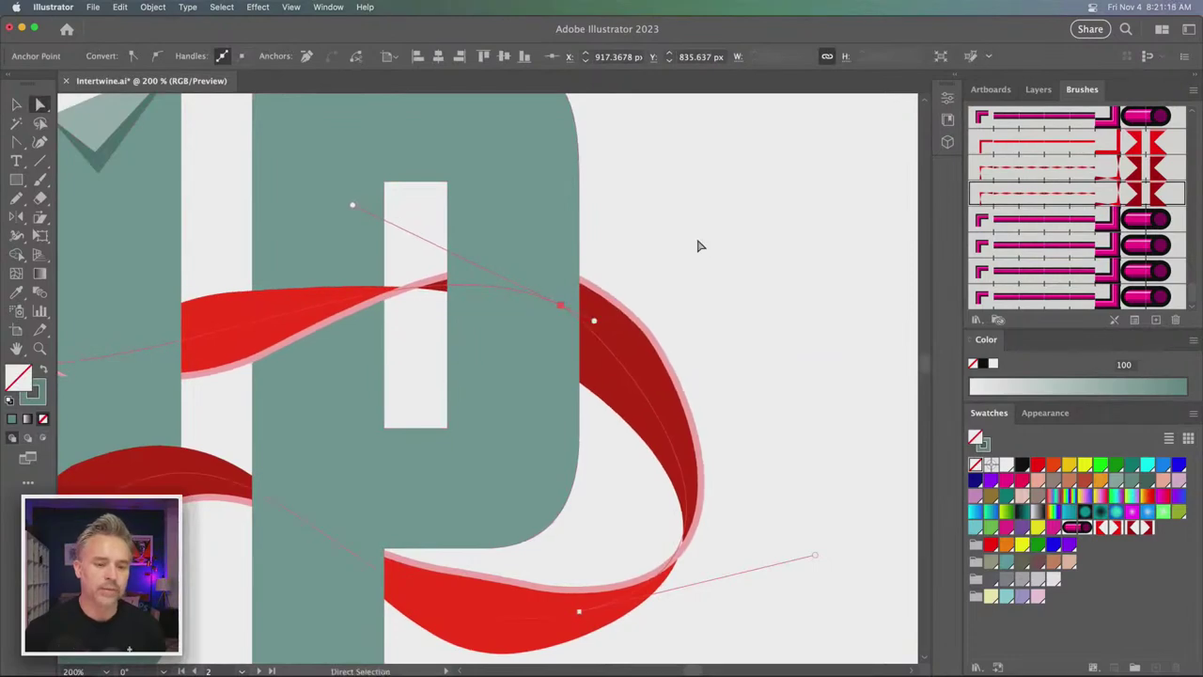
click(698, 246)
key(super+minus)
key(super+minus)
key(super+minus)
key(super+minus)
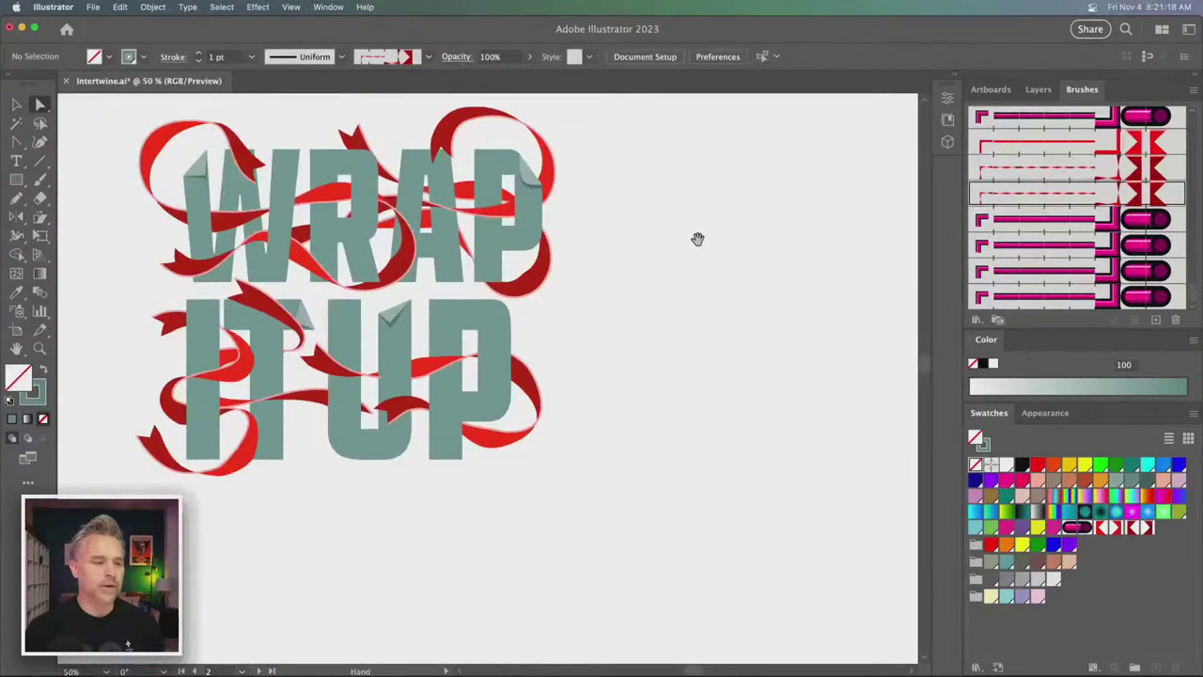
scroll(698, 282, left, 5)
key(super+equal)
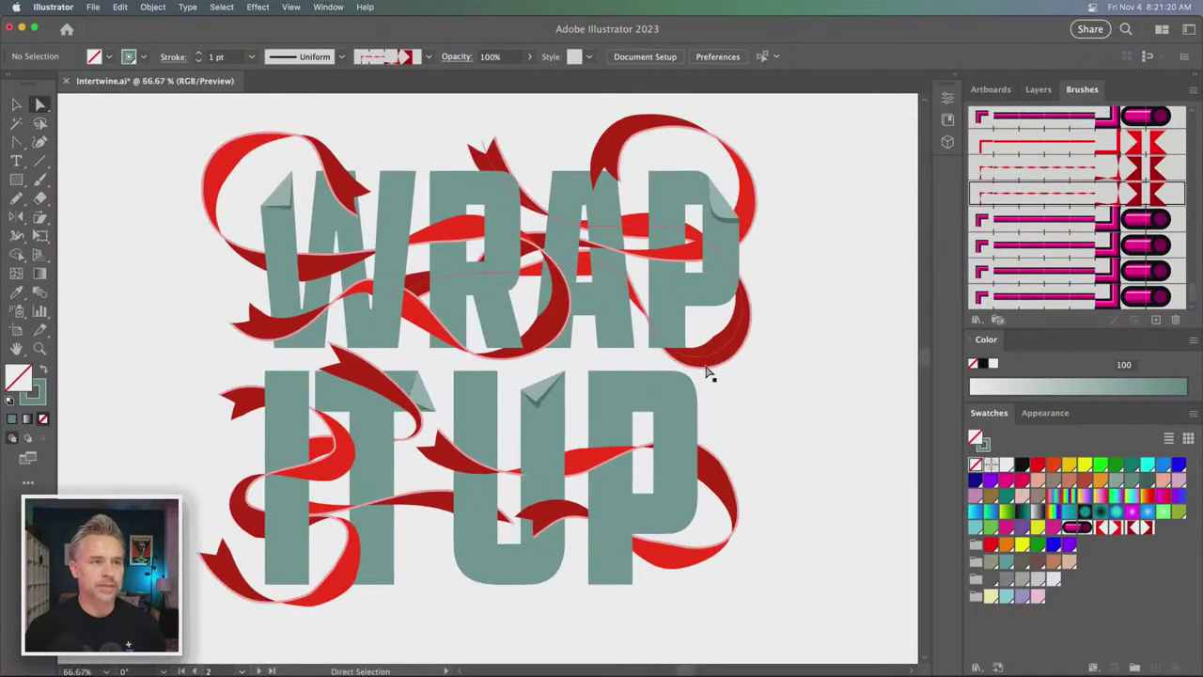
drag(564, 335, 600, 336)
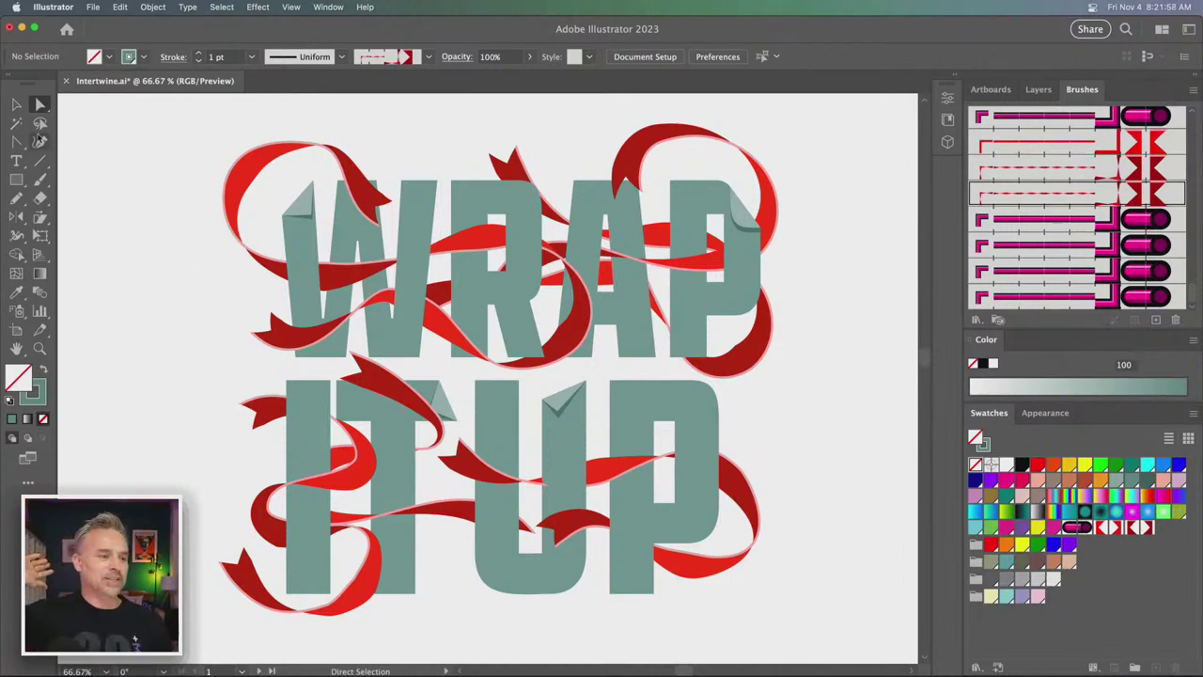
- Save the document and zoom out to 33.33%
click(20, 107)
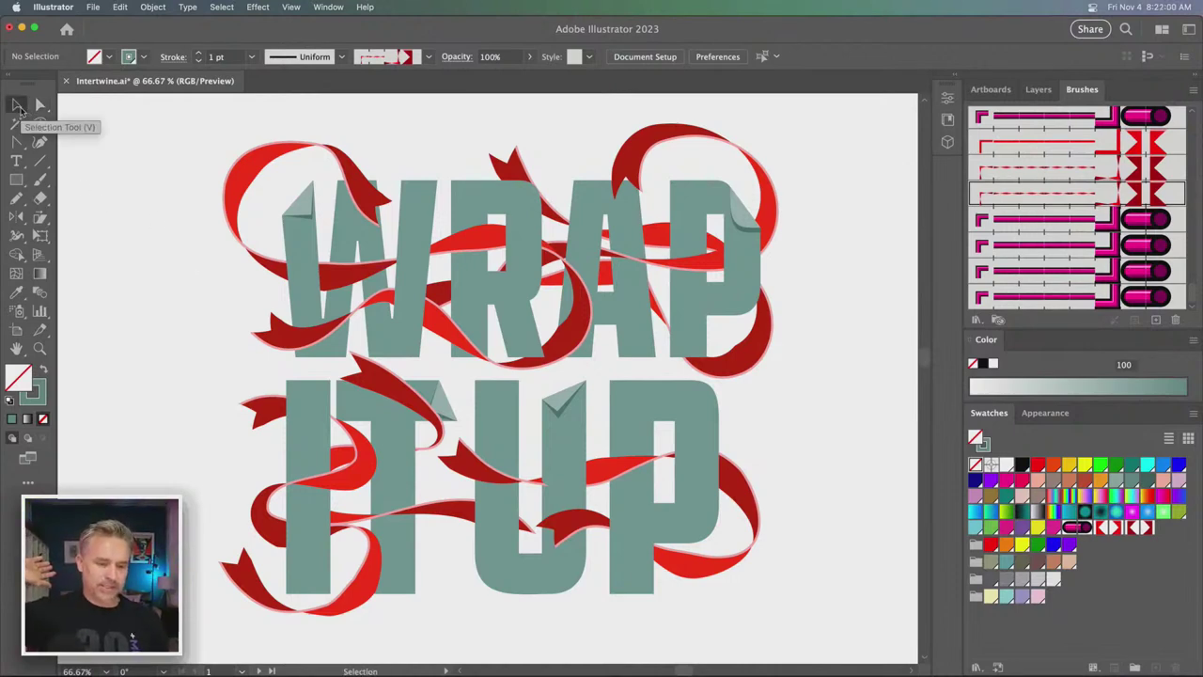
key(super+s)
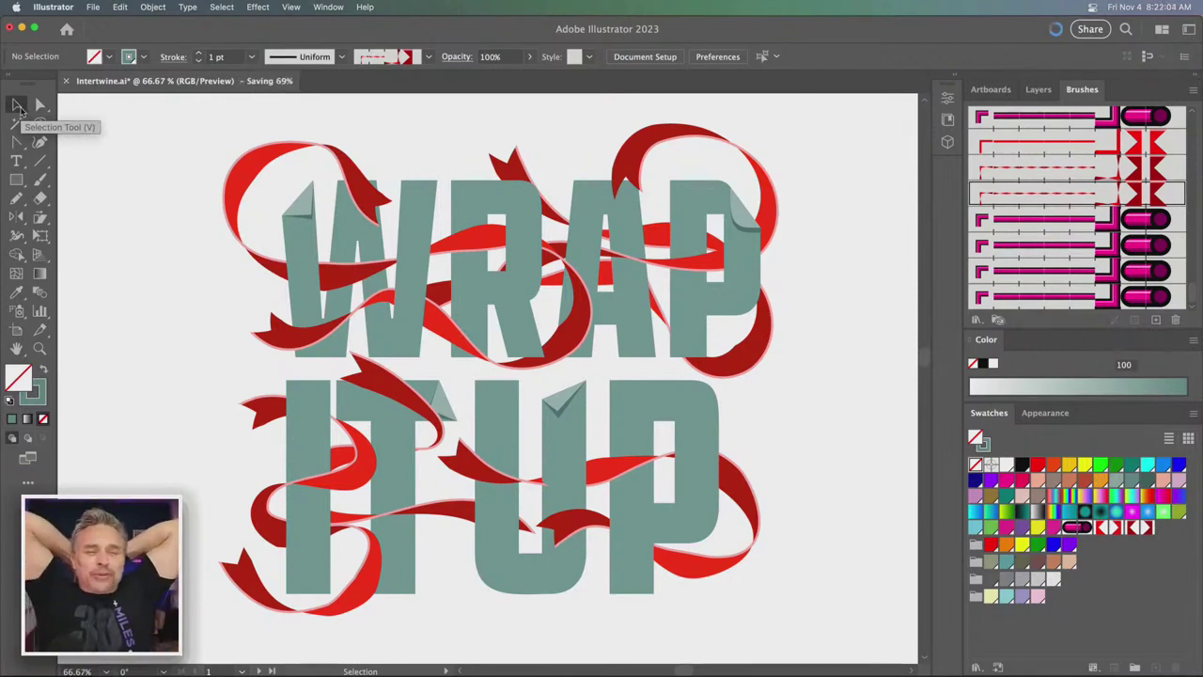
key(super+minus)
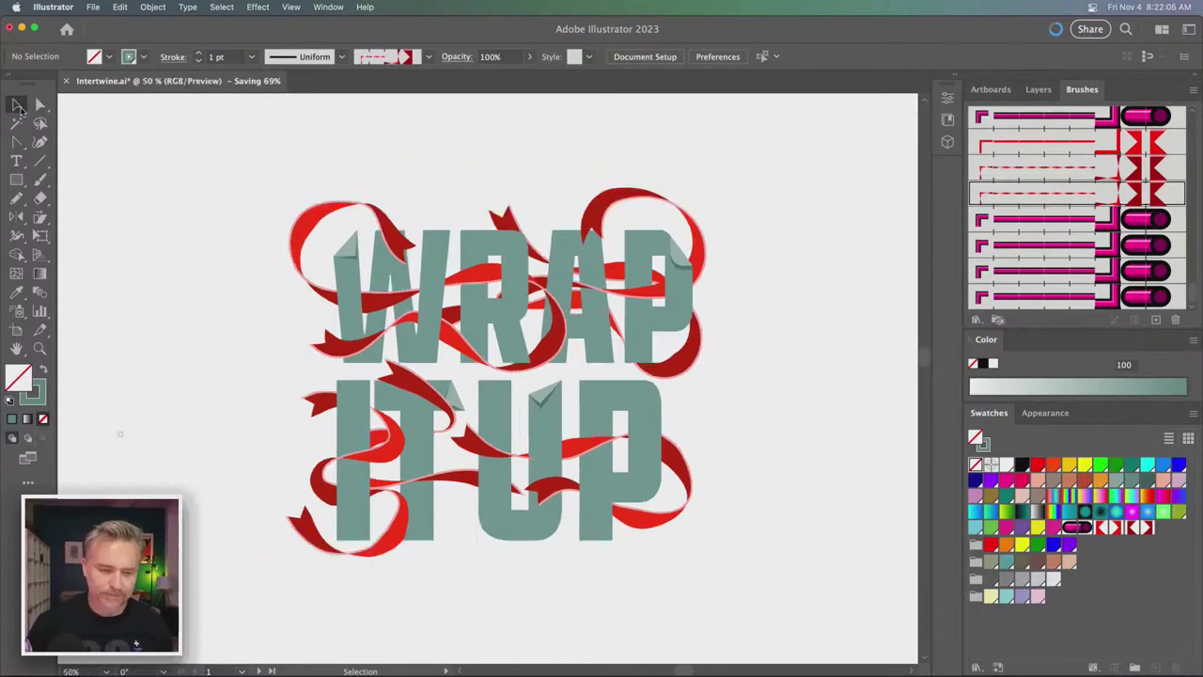
key(super+minus)
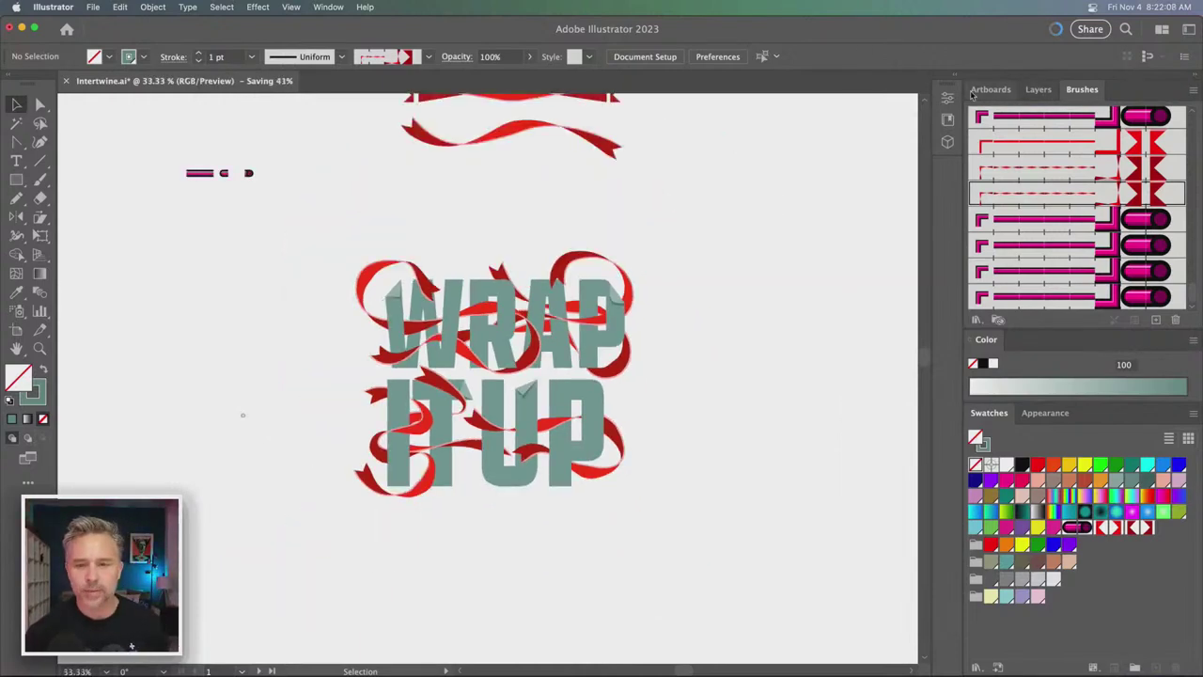
- Make every hidden layer visible again in the Layers panel
click(1038, 89)
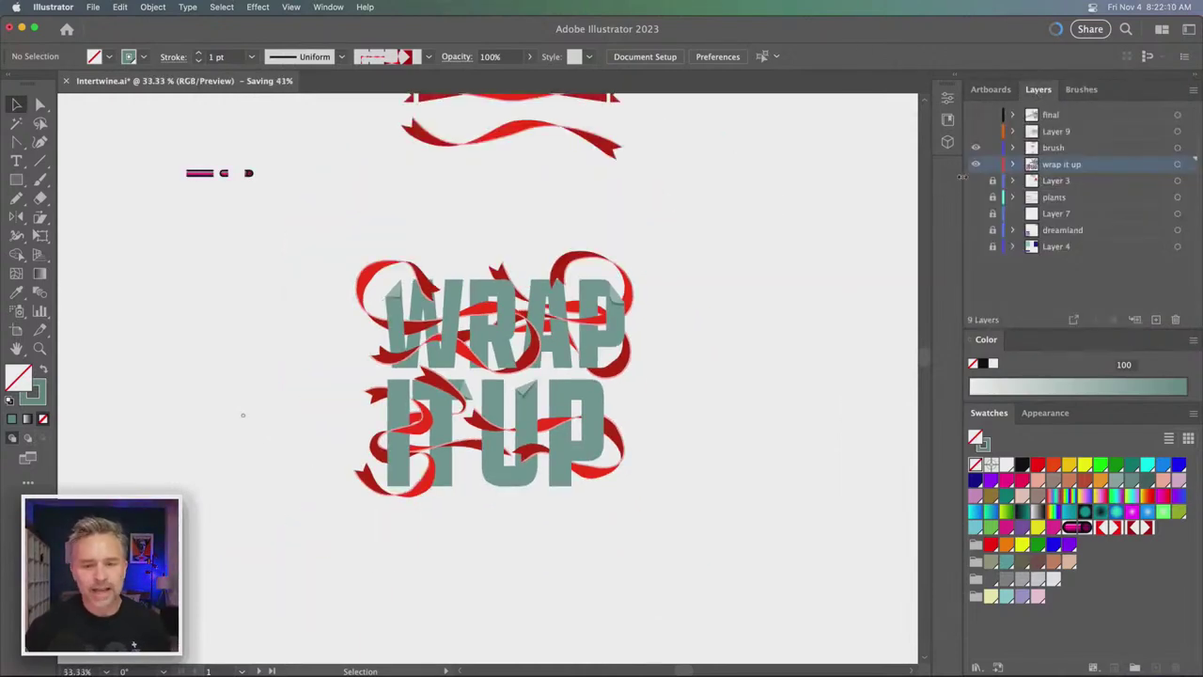
drag(976, 186, 975, 273)
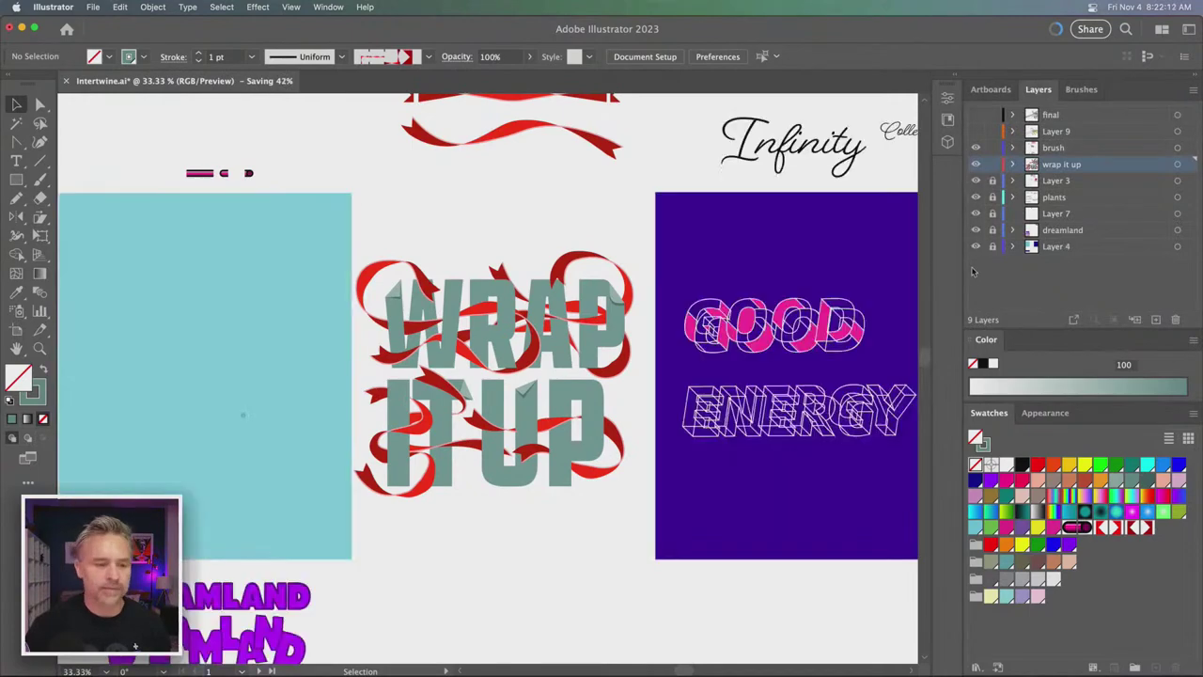
click(976, 132)
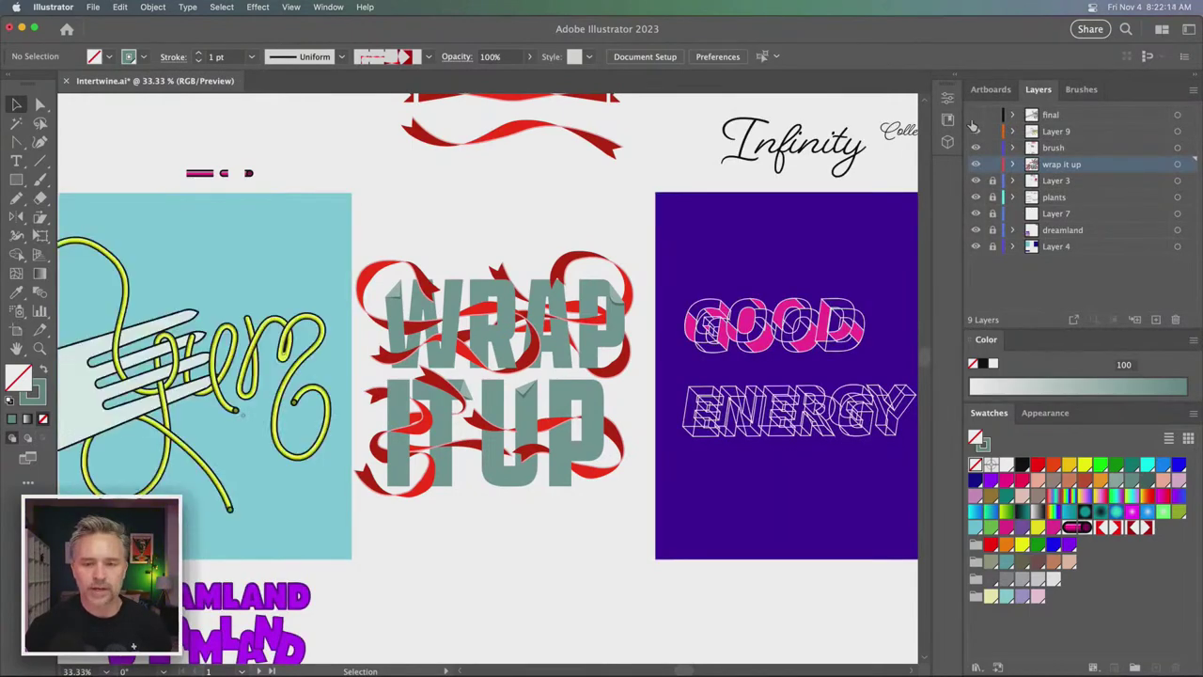
click(976, 114)
- Move the fork-and-ropes group up and left, then pan across the Dreamland and Grow artwork
drag(35, 492, 601, 492)
drag(435, 386, 356, 247)
key(super+shift+a)
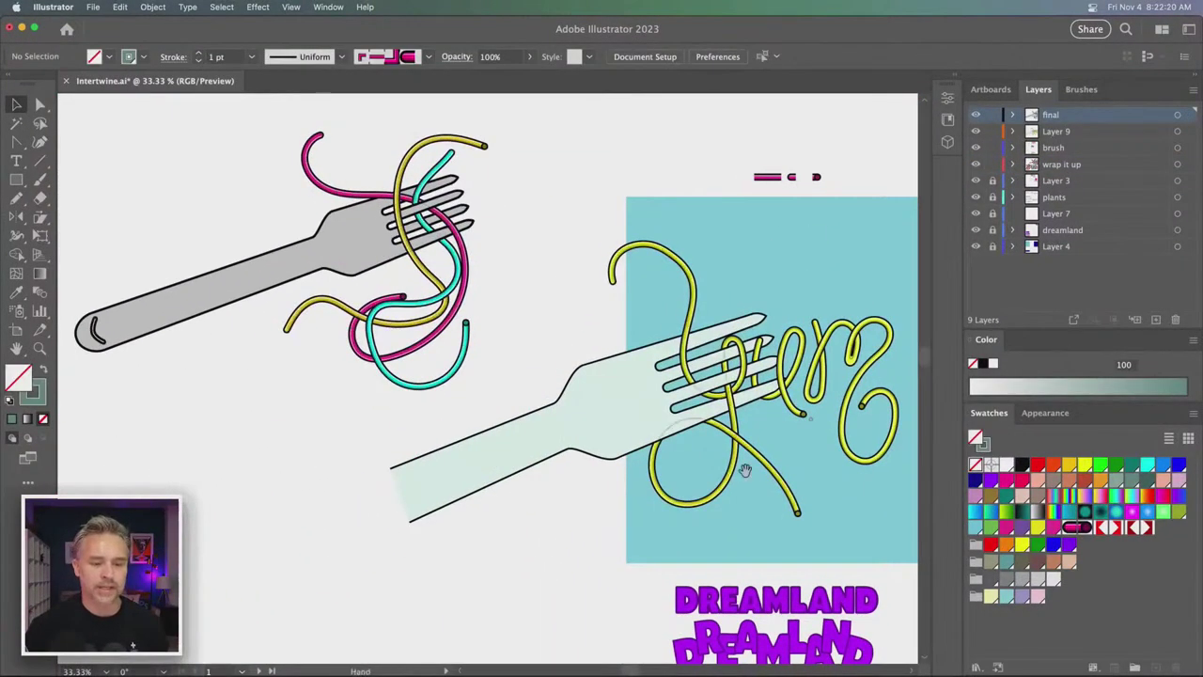
drag(702, 477, 400, 370)
drag(501, 453, 489, 191)
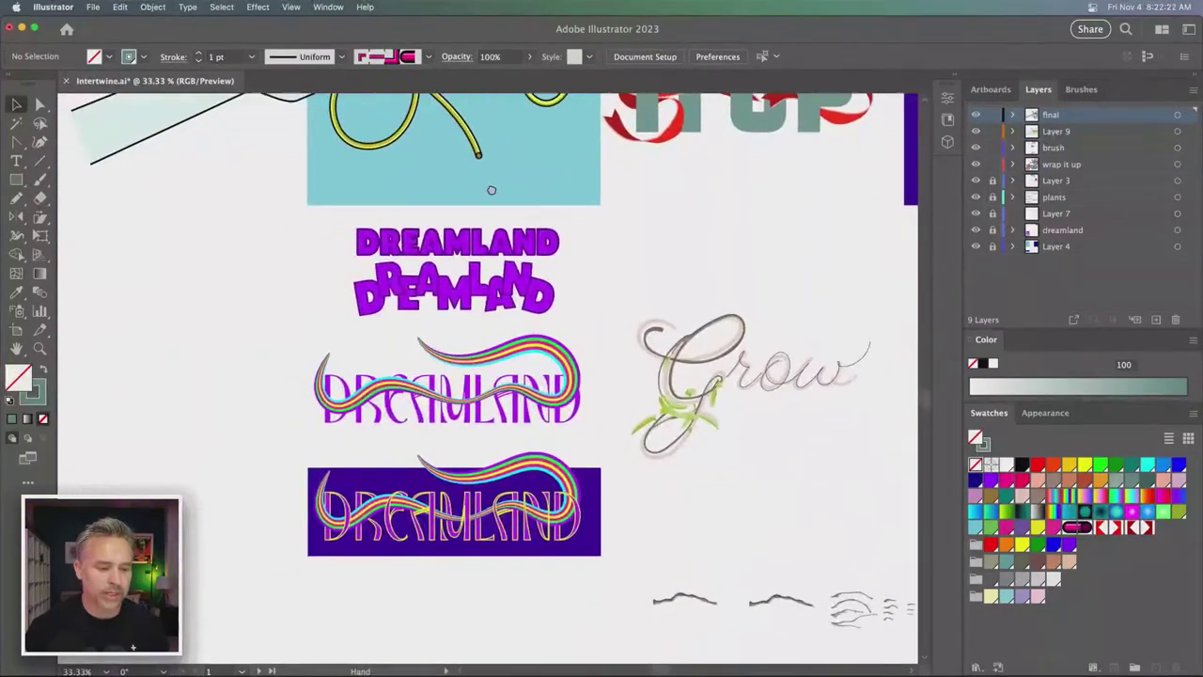
key(super+equal)
key(super+equal)
- Pan and zoom until the GOOD ENERGY artboard is centred in view
drag(362, 454, 412, 231)
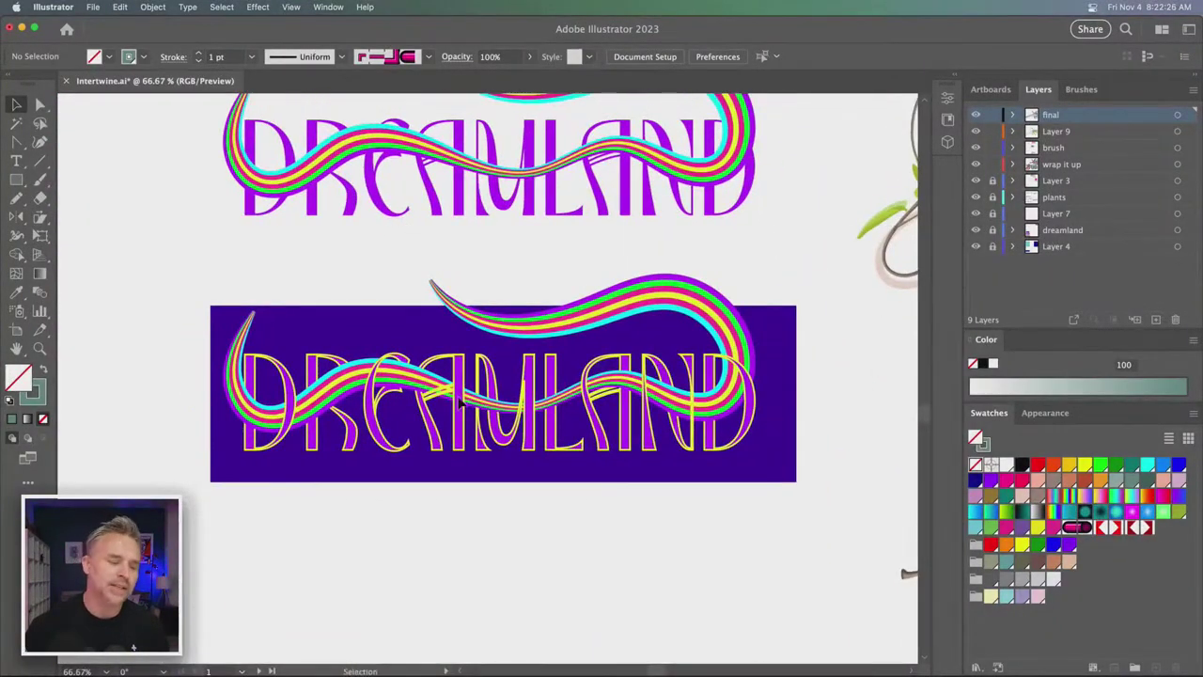
drag(556, 393, 396, 393)
mouse_move(781, 373)
mouse_down()
mouse_move(405, 435)
mouse_move(372, 283)
mouse_move(334, 574)
mouse_up()
key(super+minus)
key(super+minus)
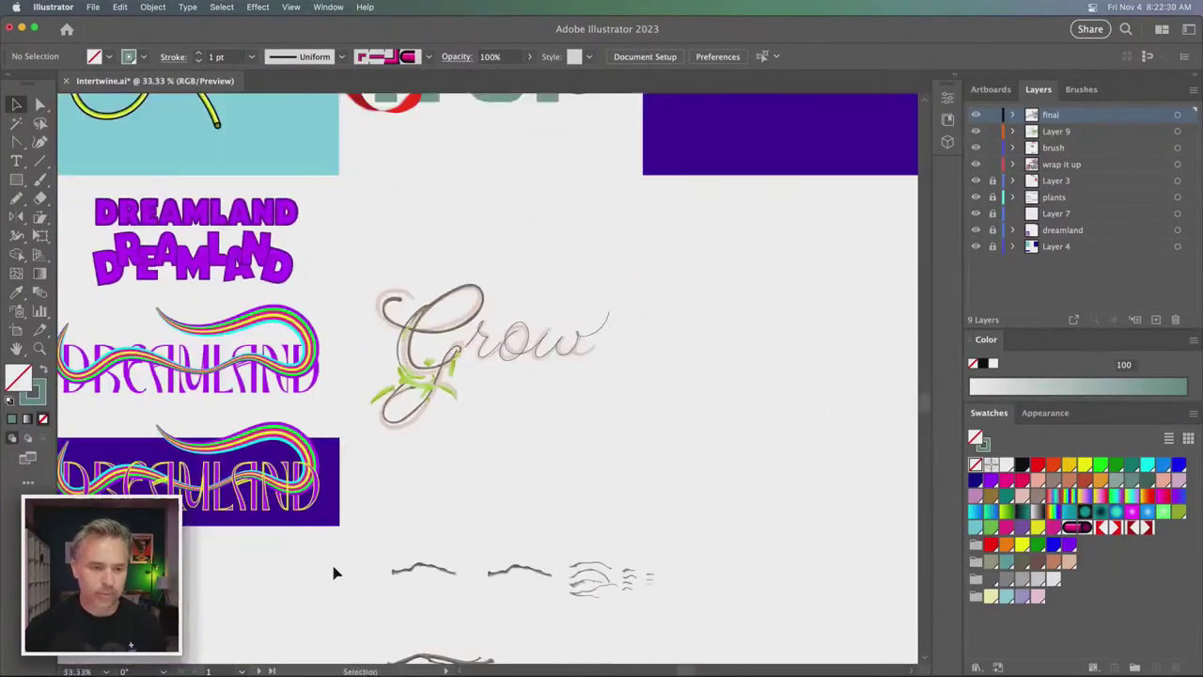
drag(408, 436, 408, 631)
drag(392, 294, 414, 510)
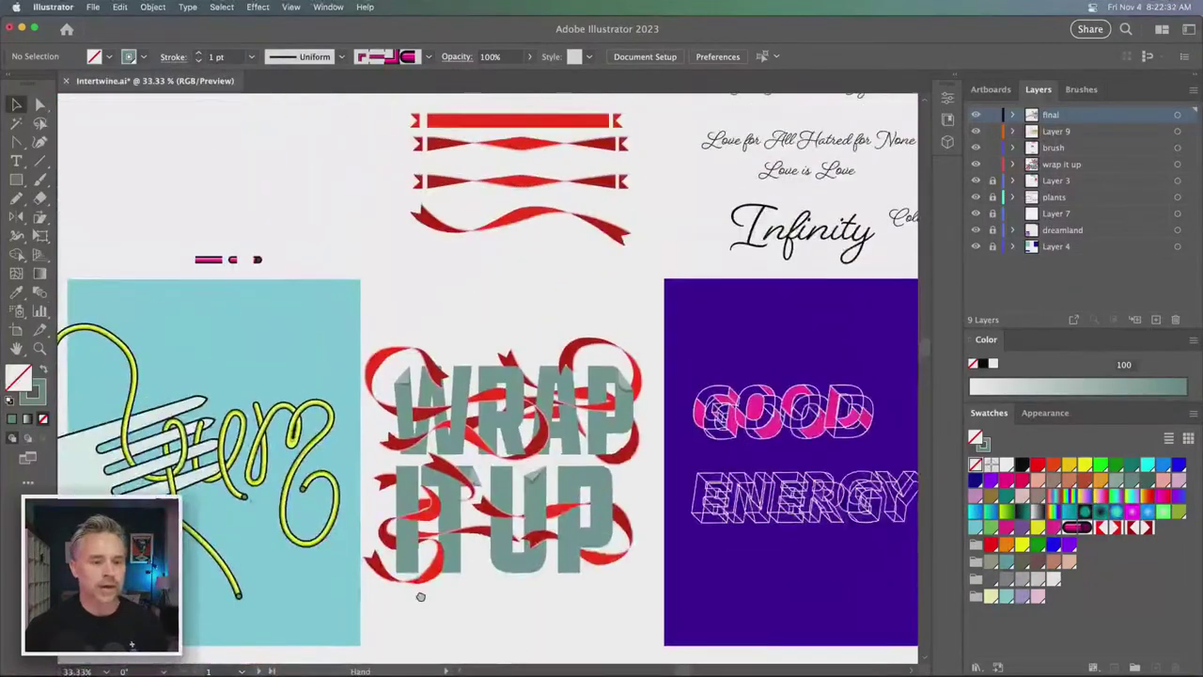
drag(756, 380, 470, 406)
key(super+plus)
key(super+plus)
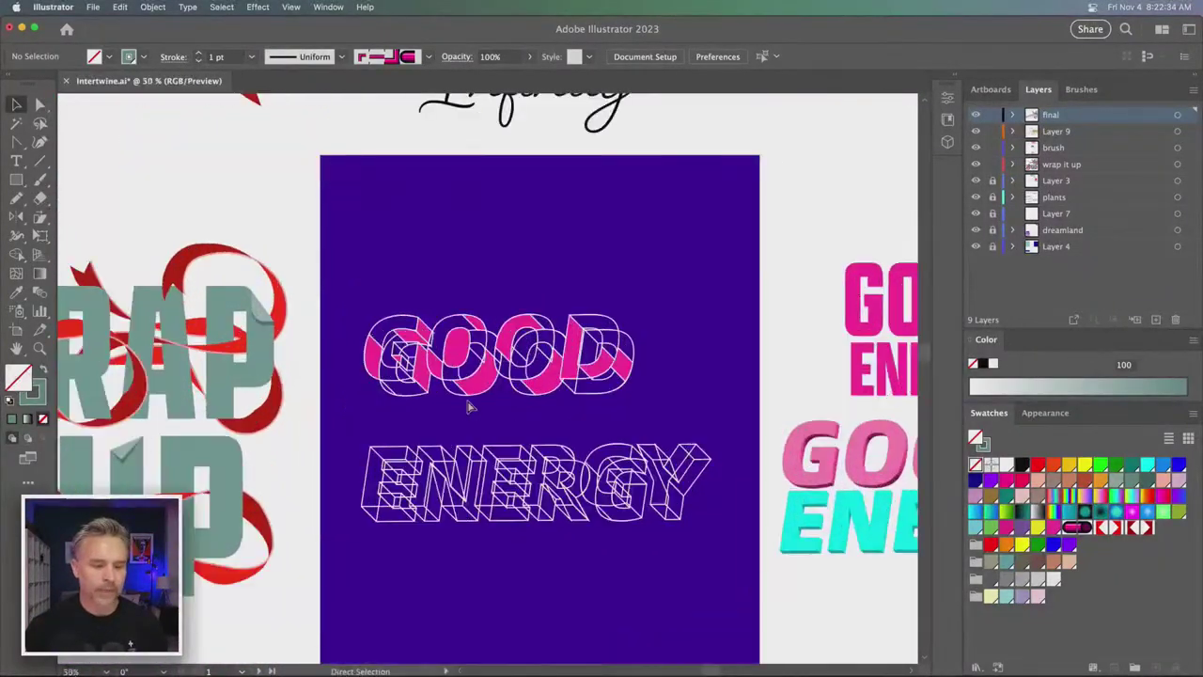
scroll(555, 339, down, 1)
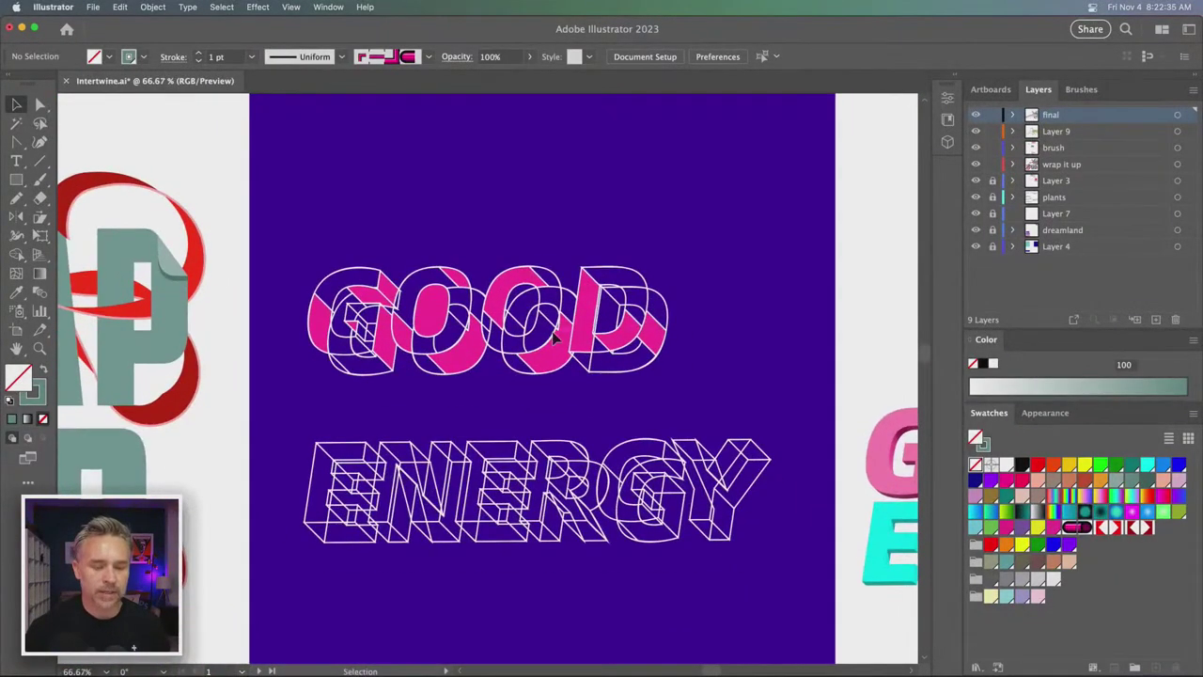
- Unlock Layer 3 and the layers below it, then move the ENERGY lettering straight up toward GOOD
click(601, 352)
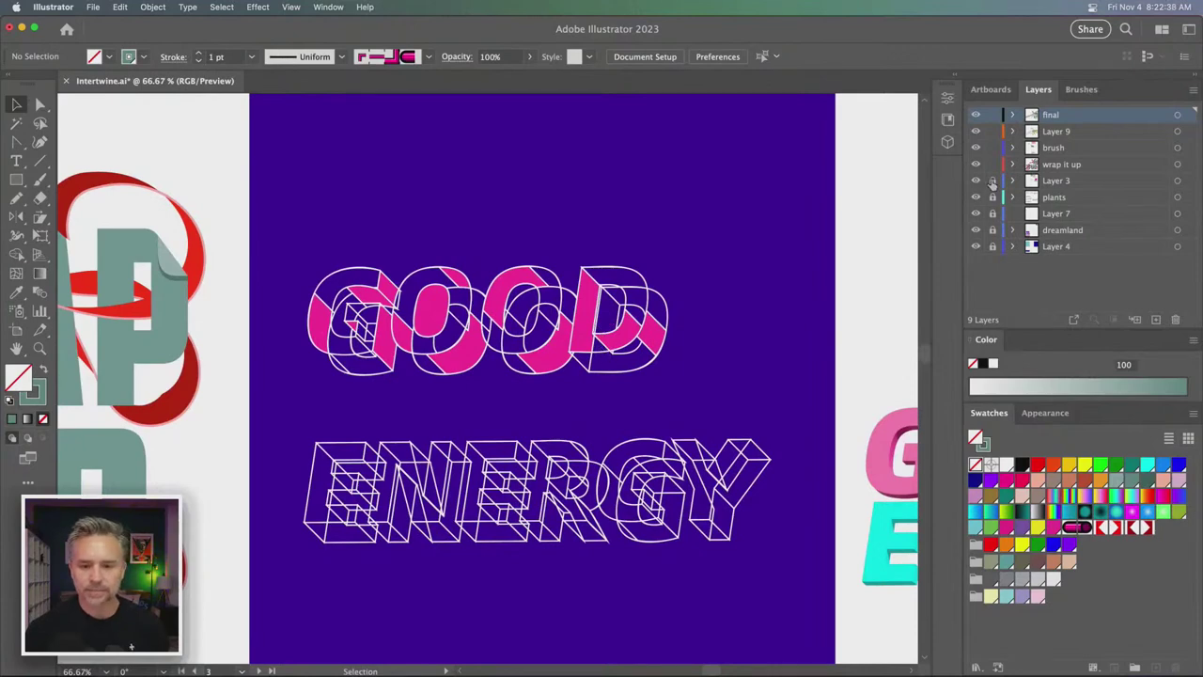
drag(992, 183, 993, 230)
click(448, 365)
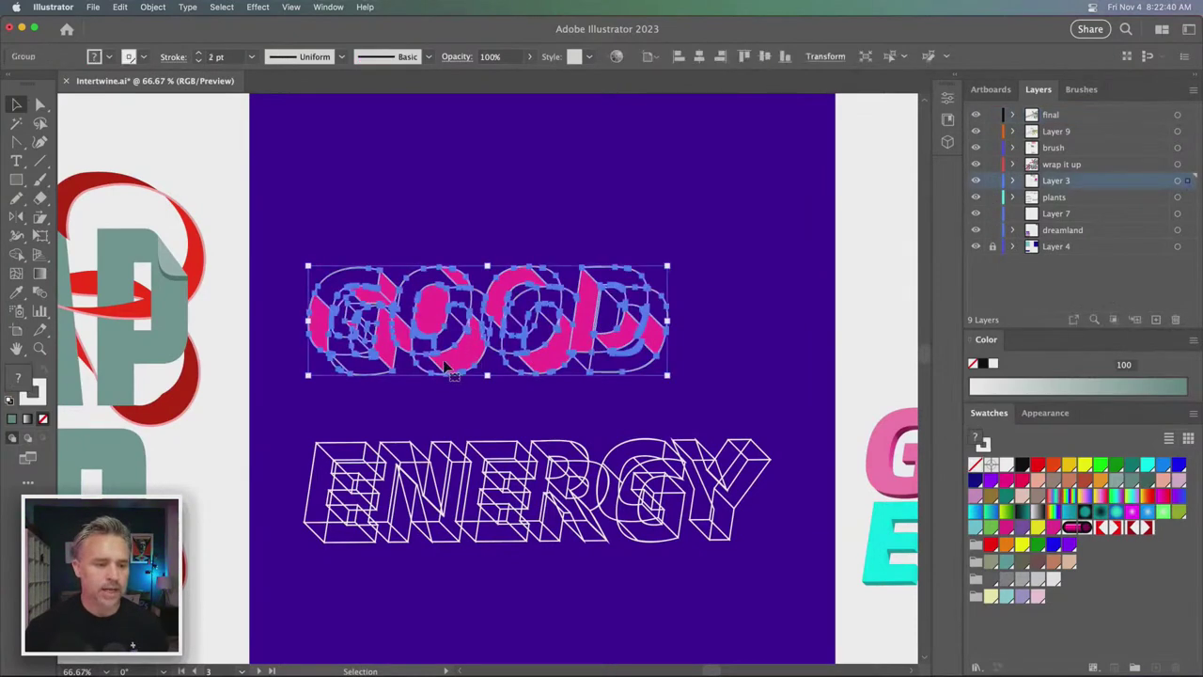
click(545, 495)
click(561, 484)
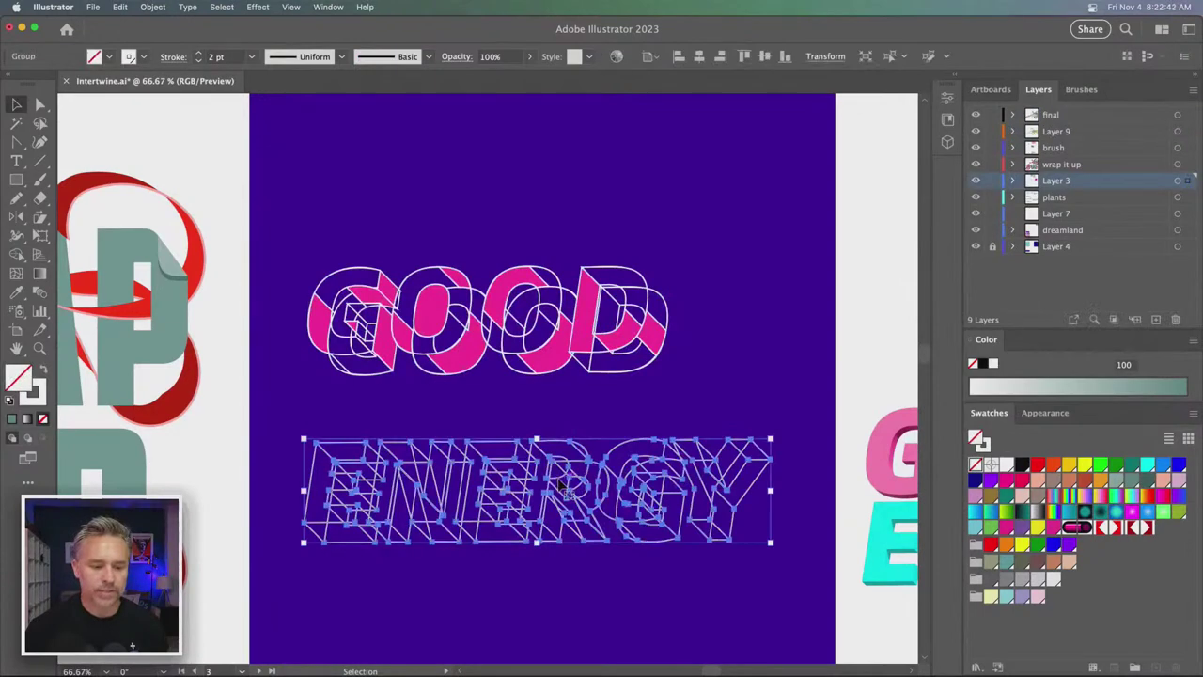
key(super+1)
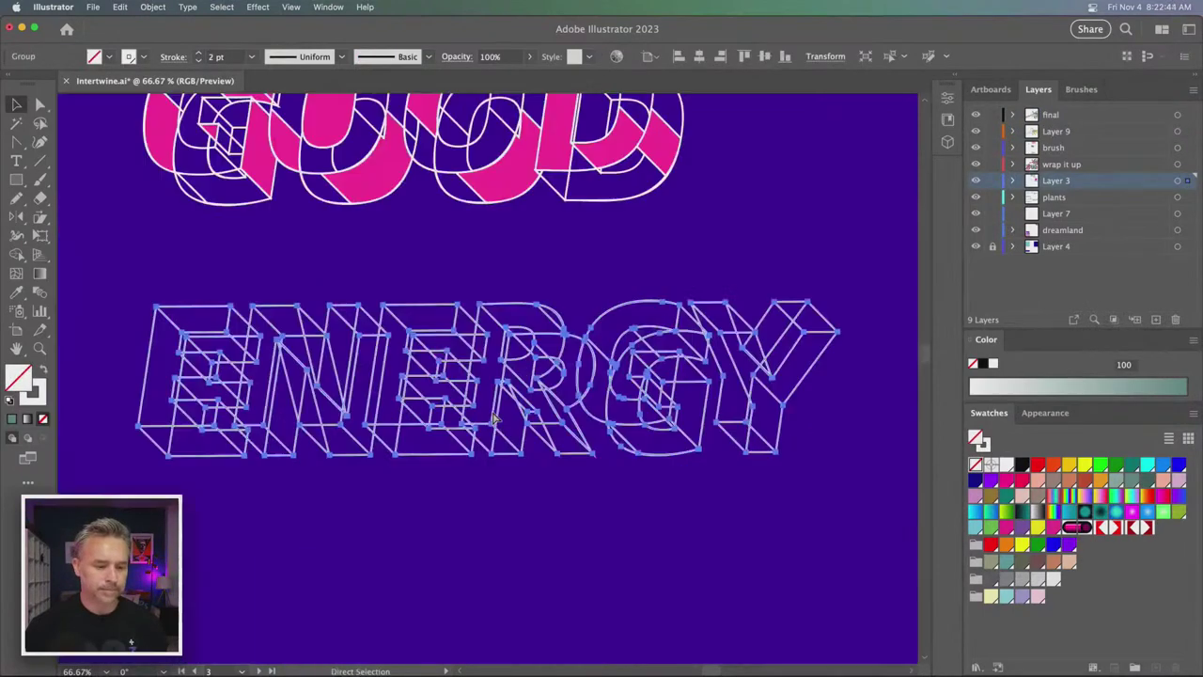
scroll(495, 418, up, 5)
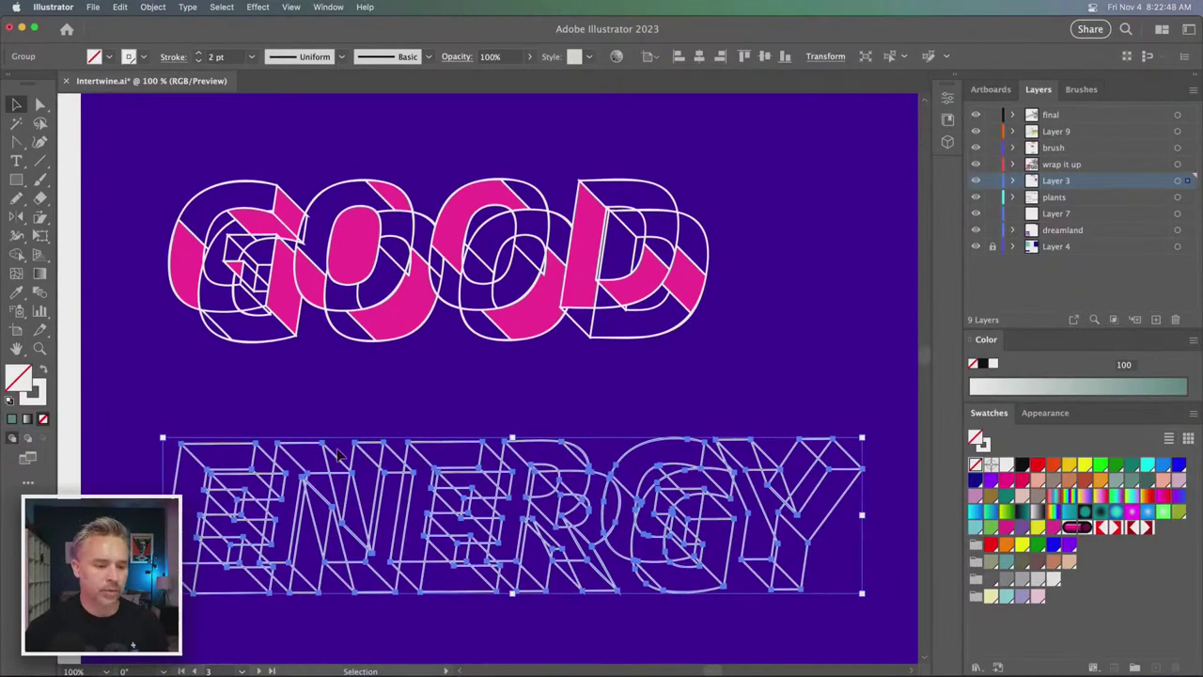
drag(461, 483, 460, 414)
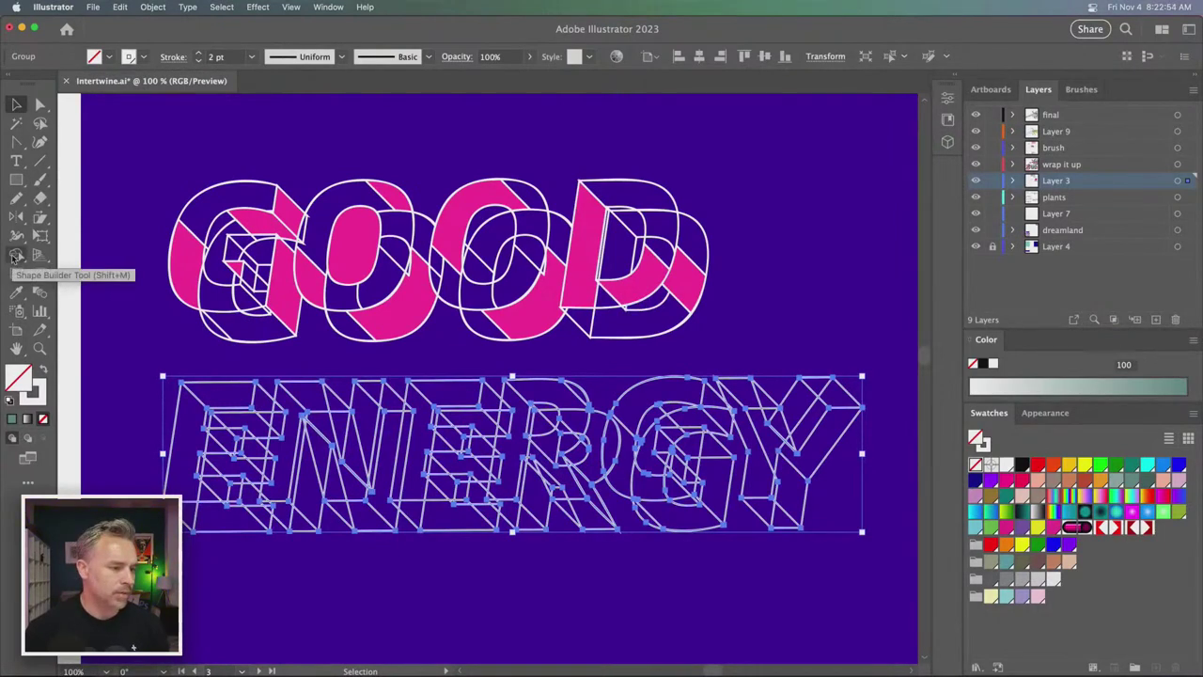
- With Shape Builder and a red fill, fill the face under the N's base
click(15, 256)
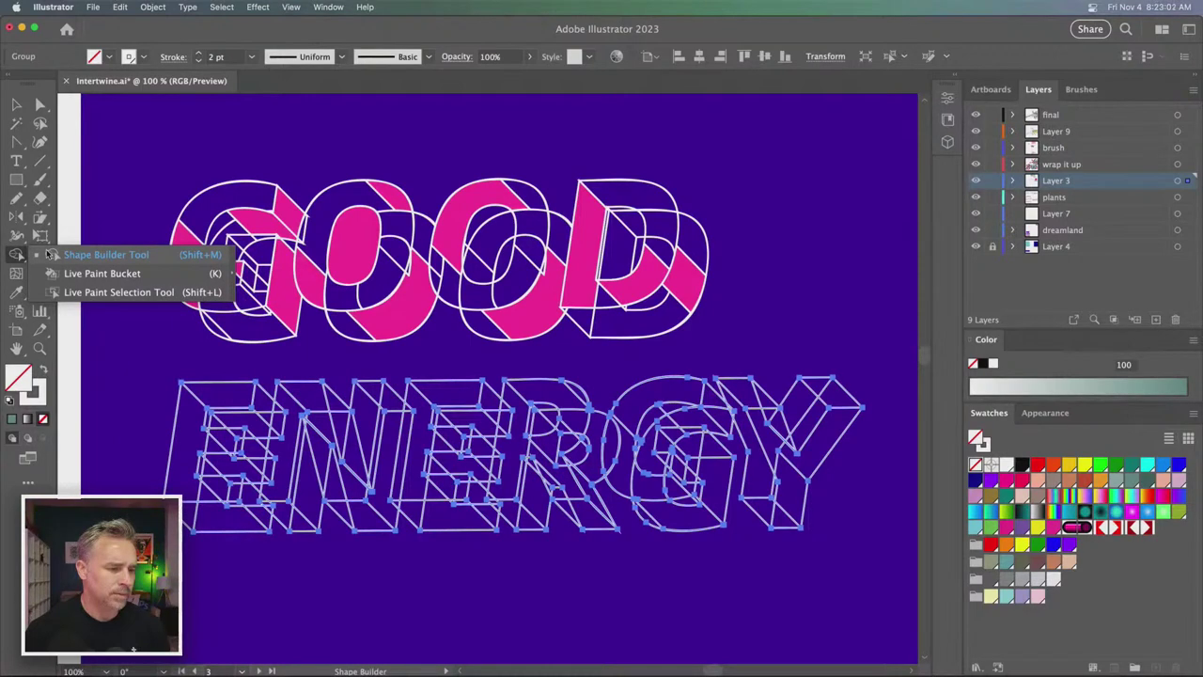
click(46, 254)
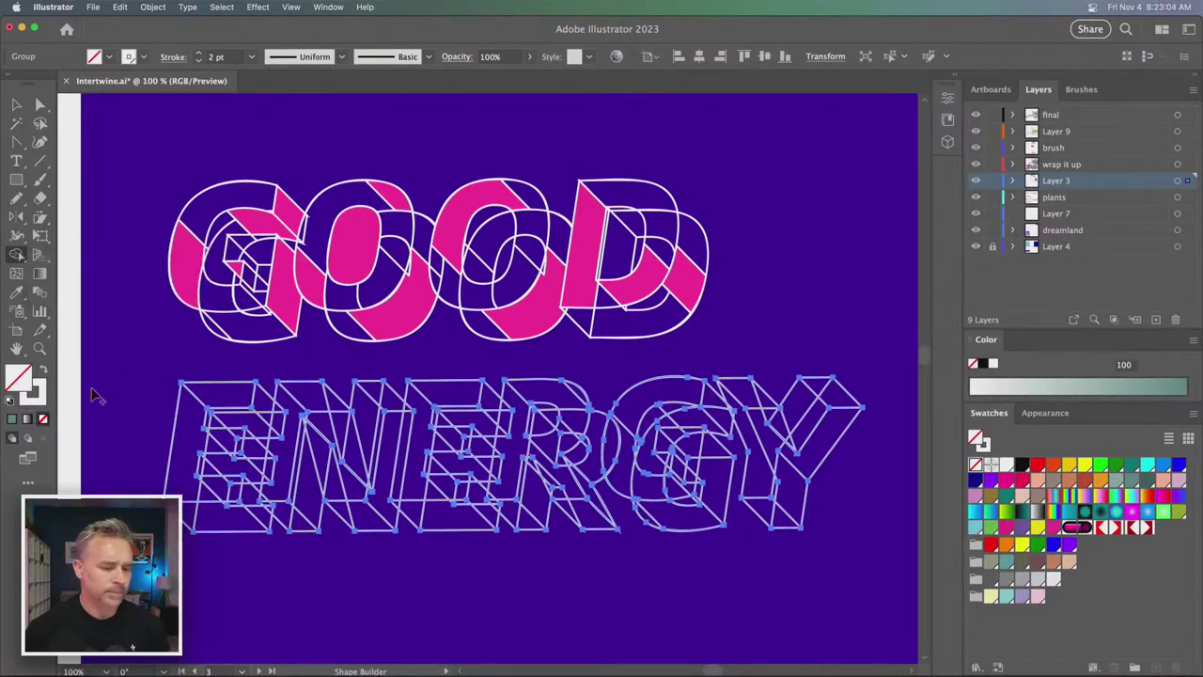
super+click(460, 412)
scroll(739, 334, left, 5)
scroll(739, 334, up, 3)
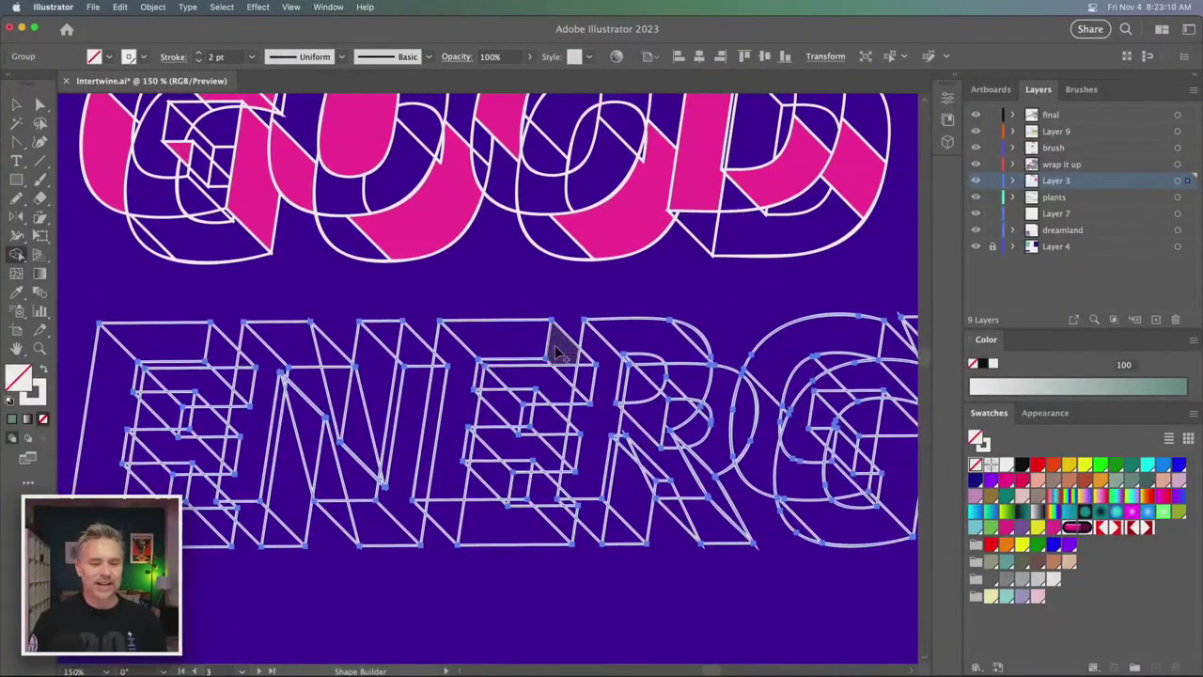
drag(283, 352, 397, 344)
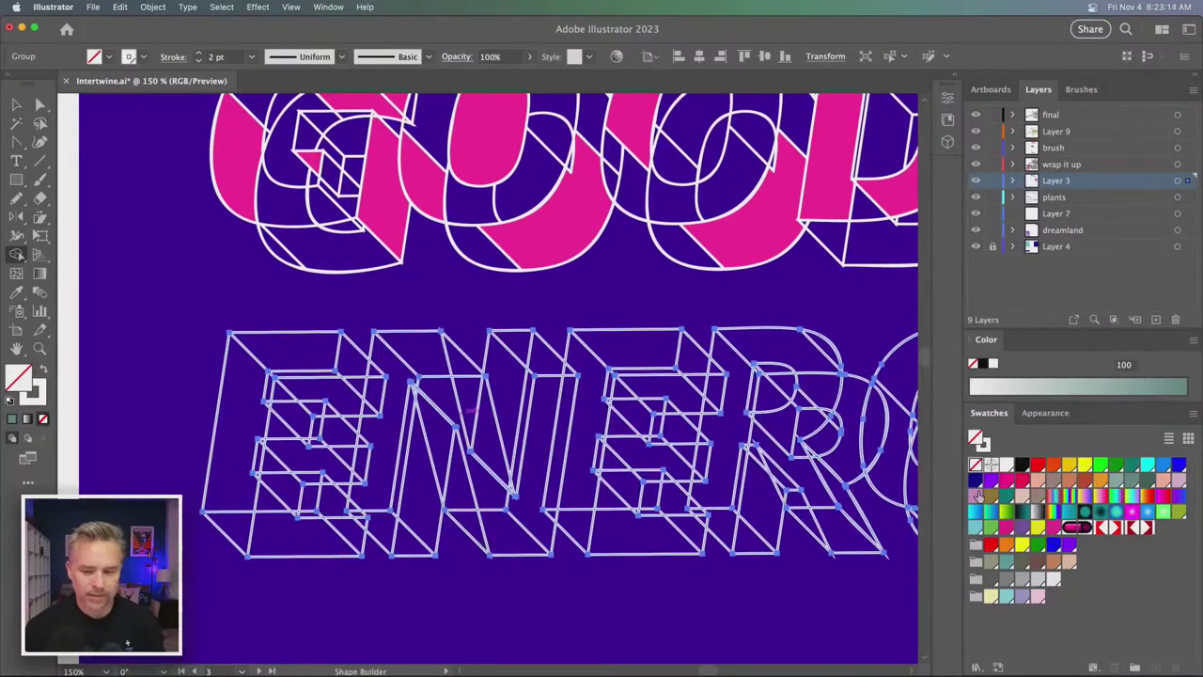
click(1022, 481)
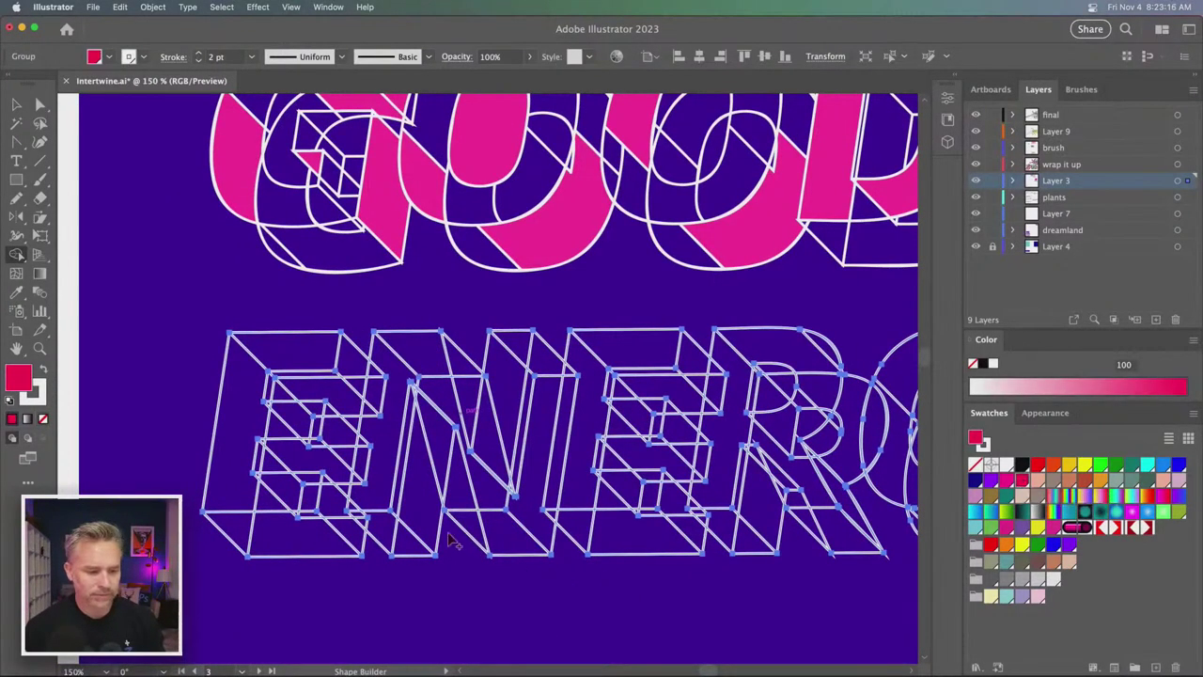
click(498, 535)
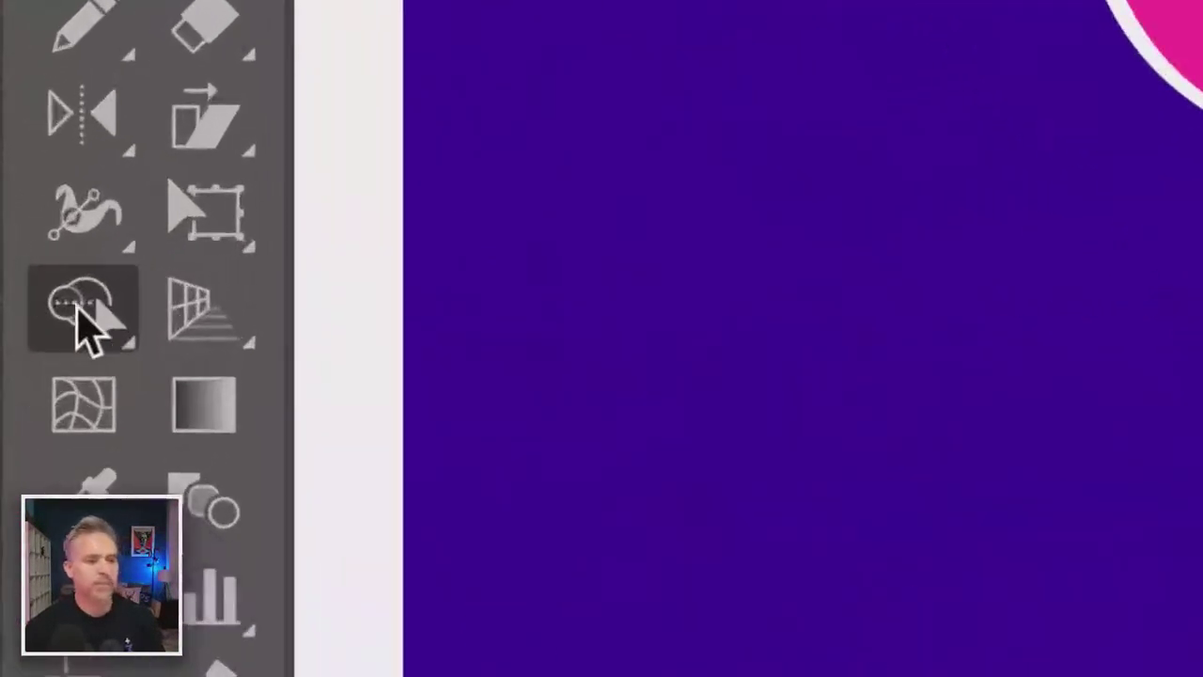
- Fill the E's top and lower faces, the face between E and N, and the N's top and diagonal faces red
click(16, 255)
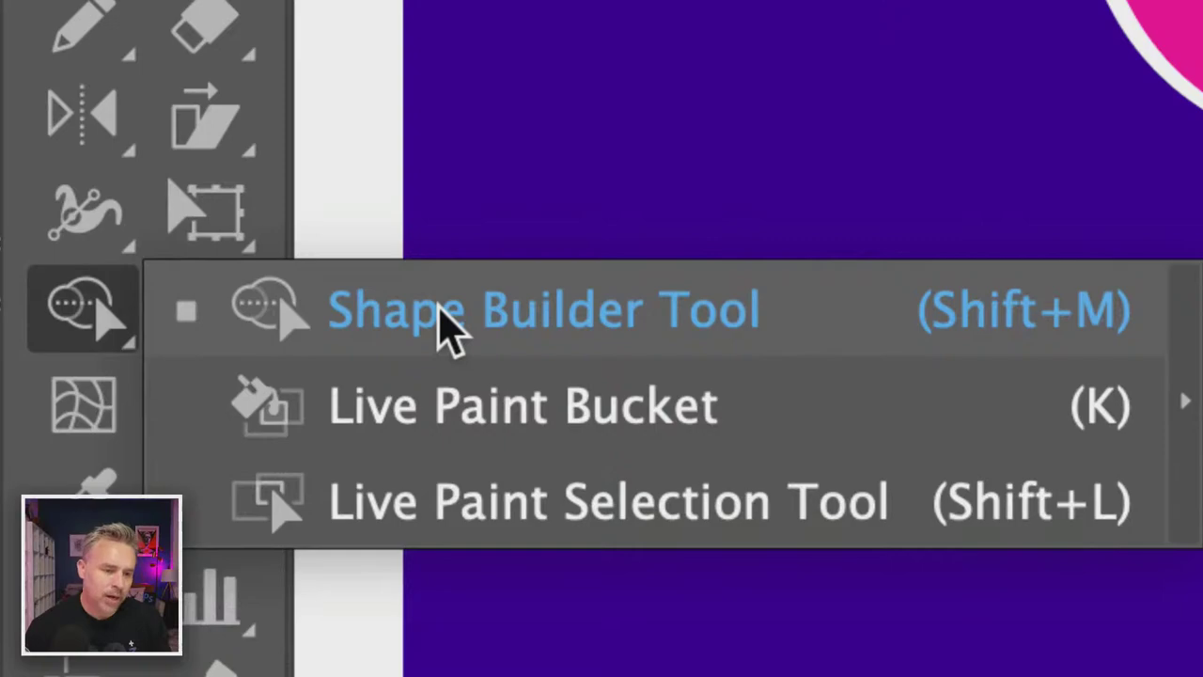
click(442, 324)
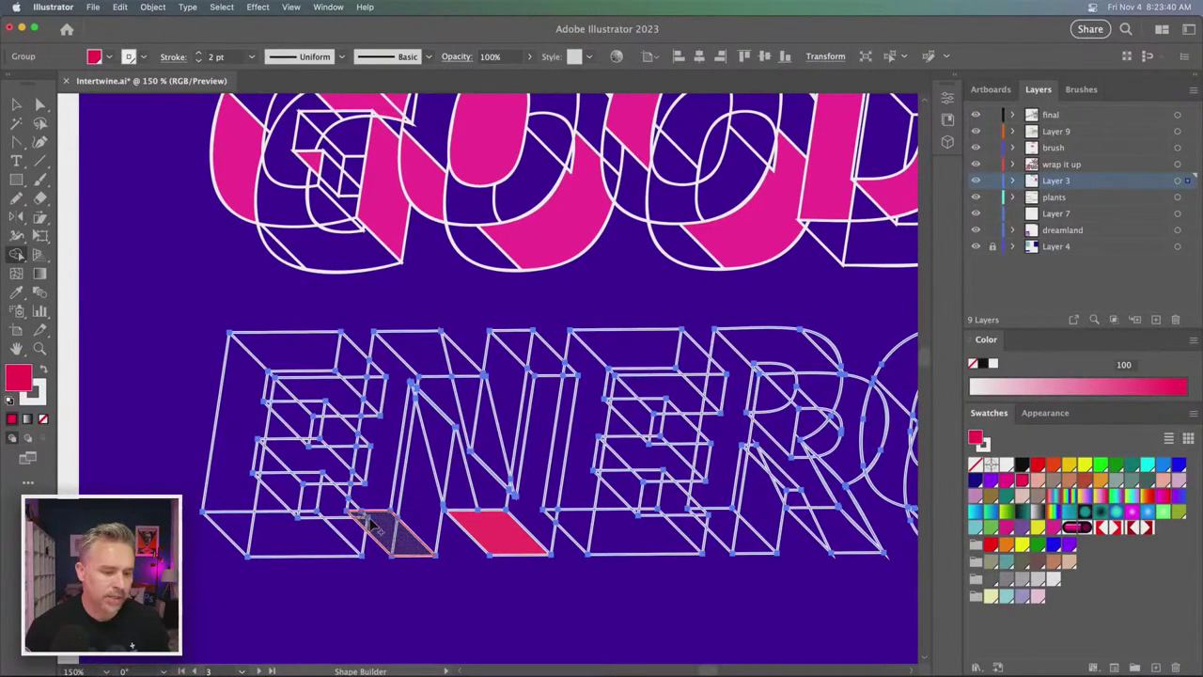
click(395, 538)
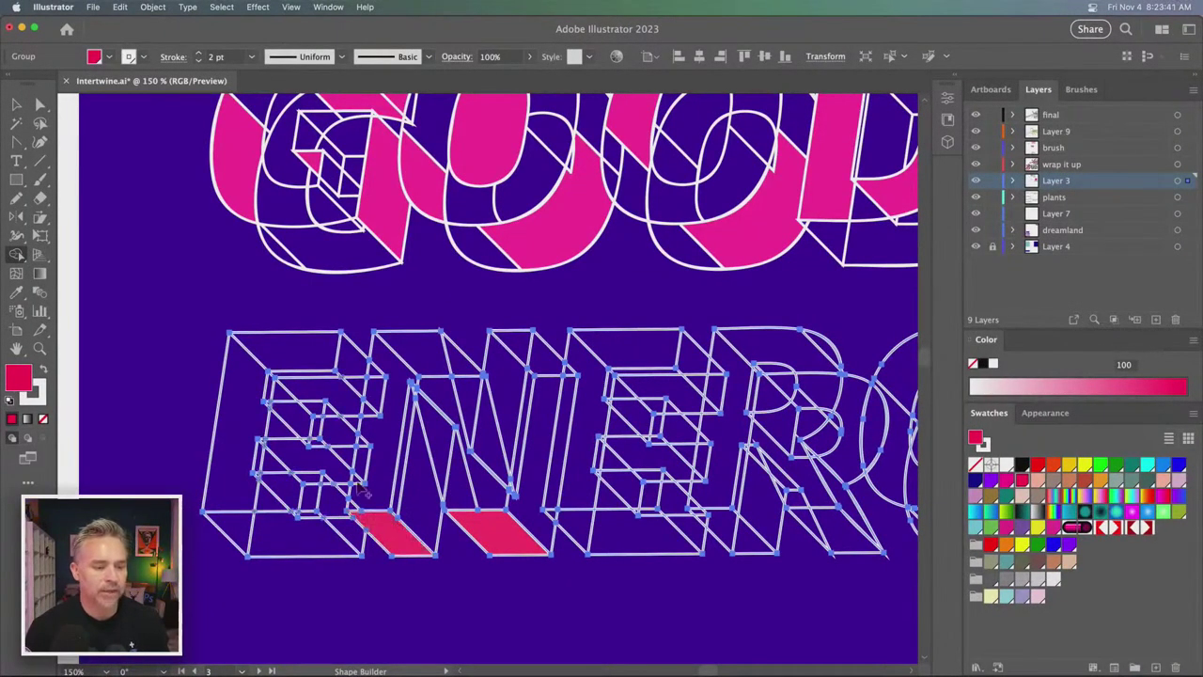
click(418, 352)
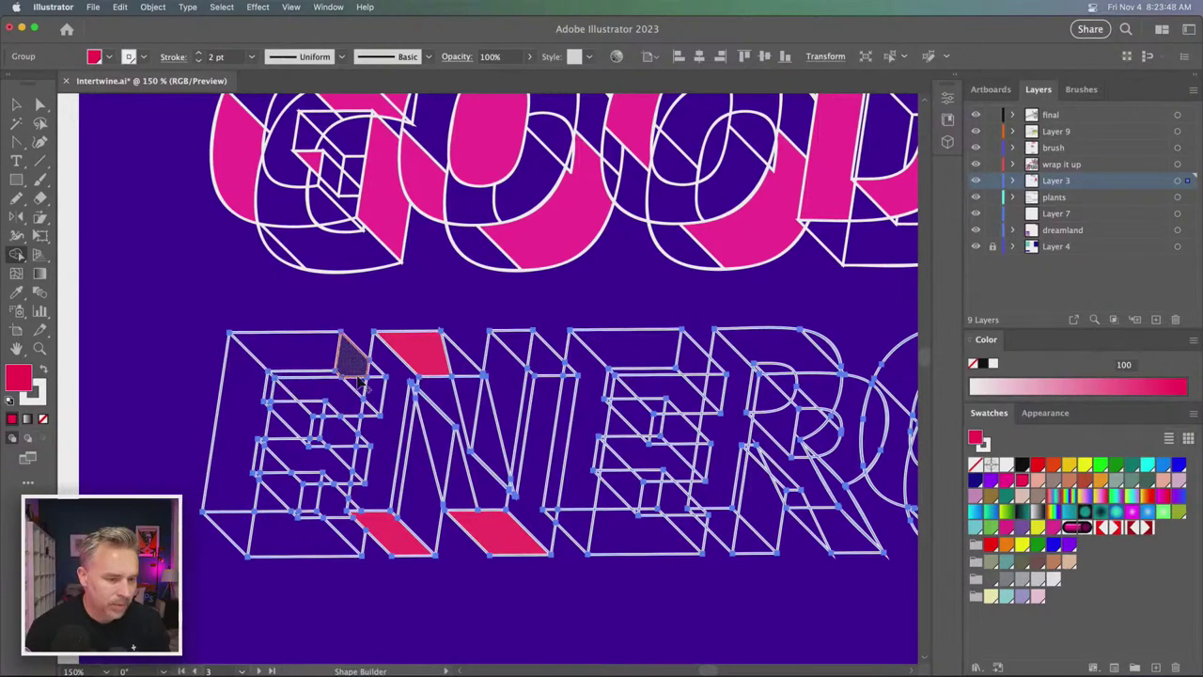
click(357, 381)
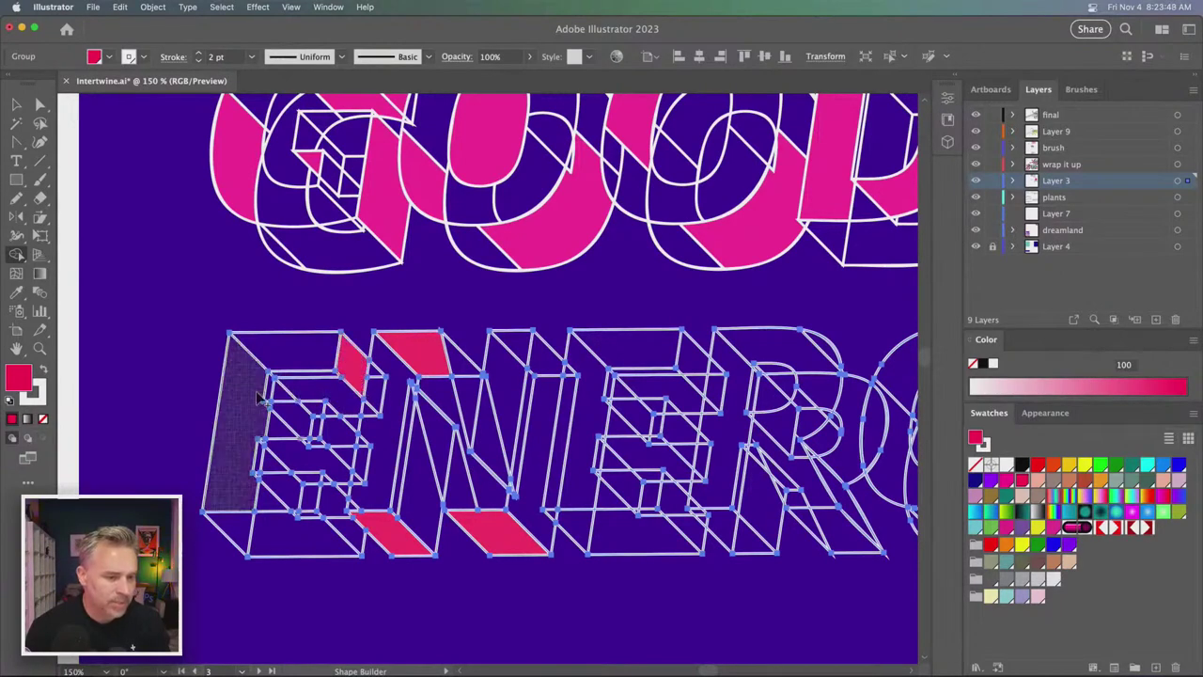
click(306, 387)
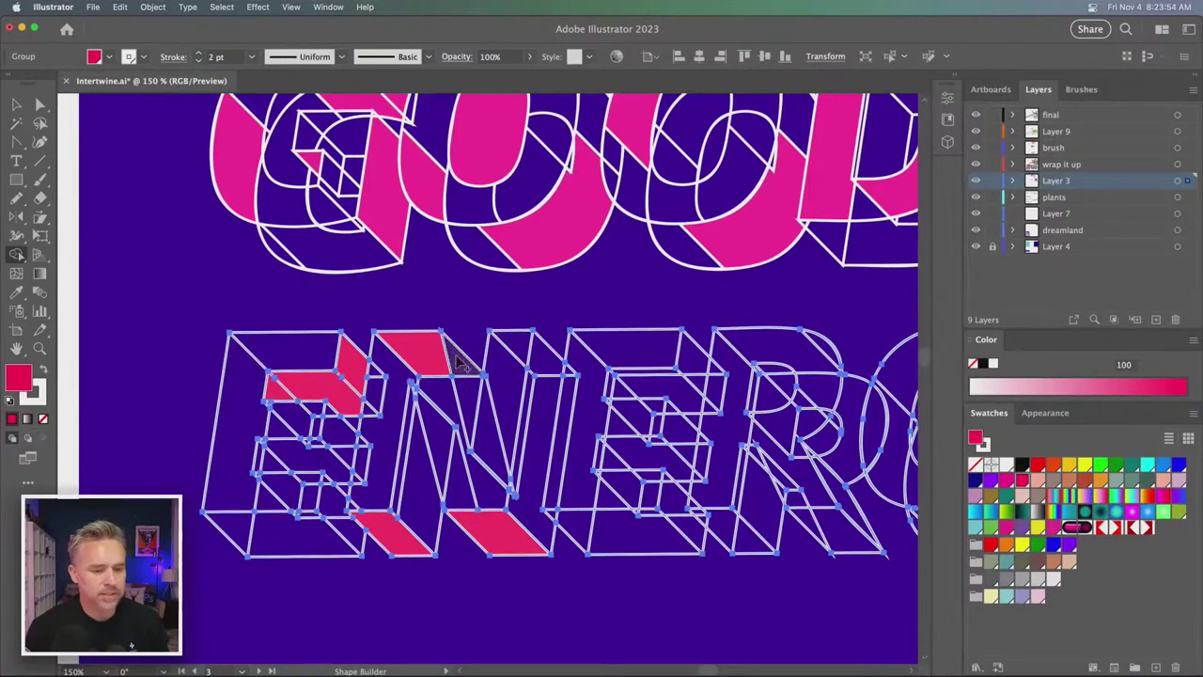
click(459, 380)
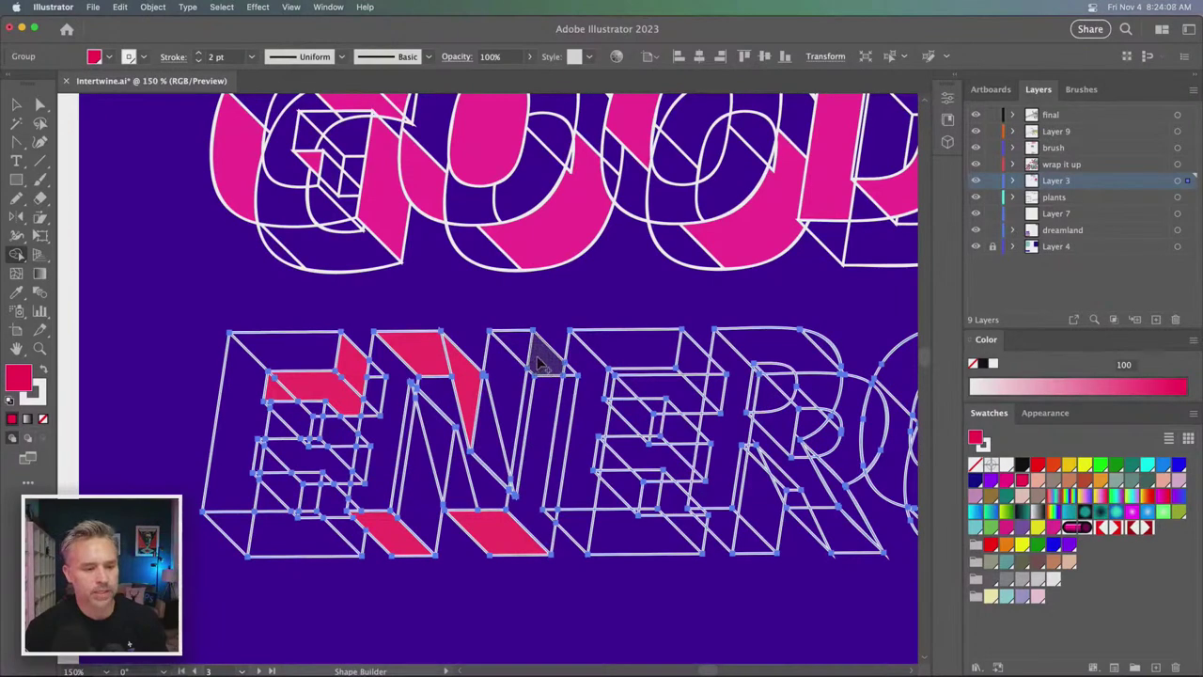
- Fill the N's right vertical face and the second E's top, middle and bottom faces red
drag(542, 365, 527, 397)
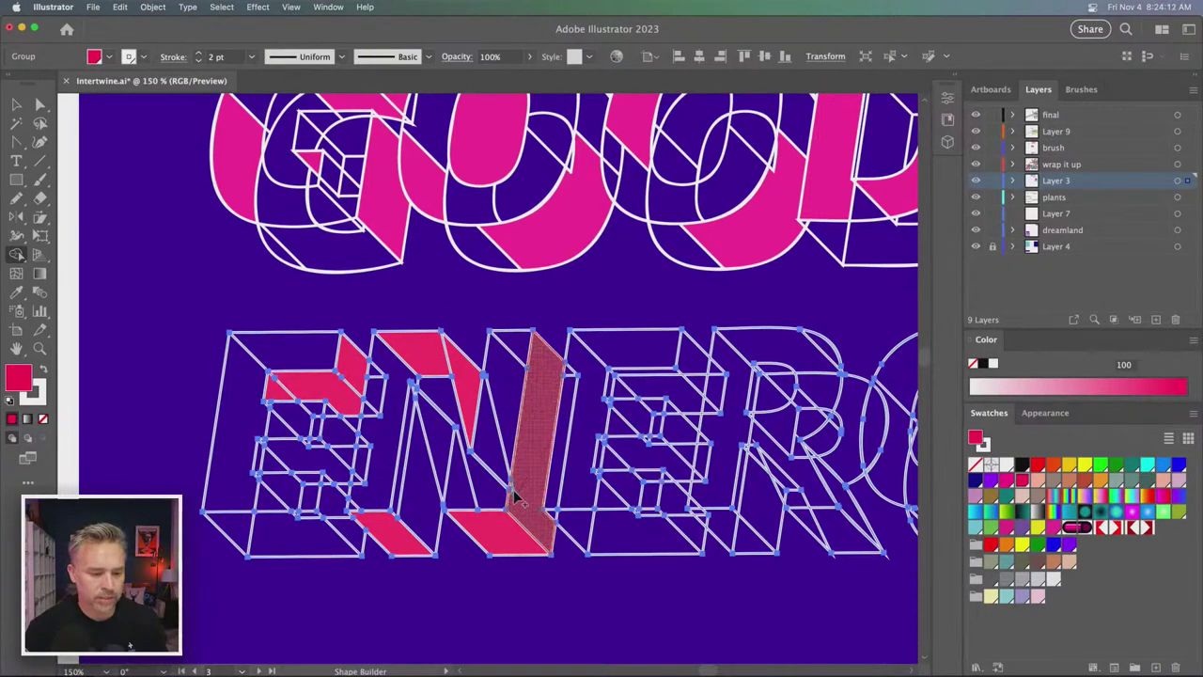
click(548, 421)
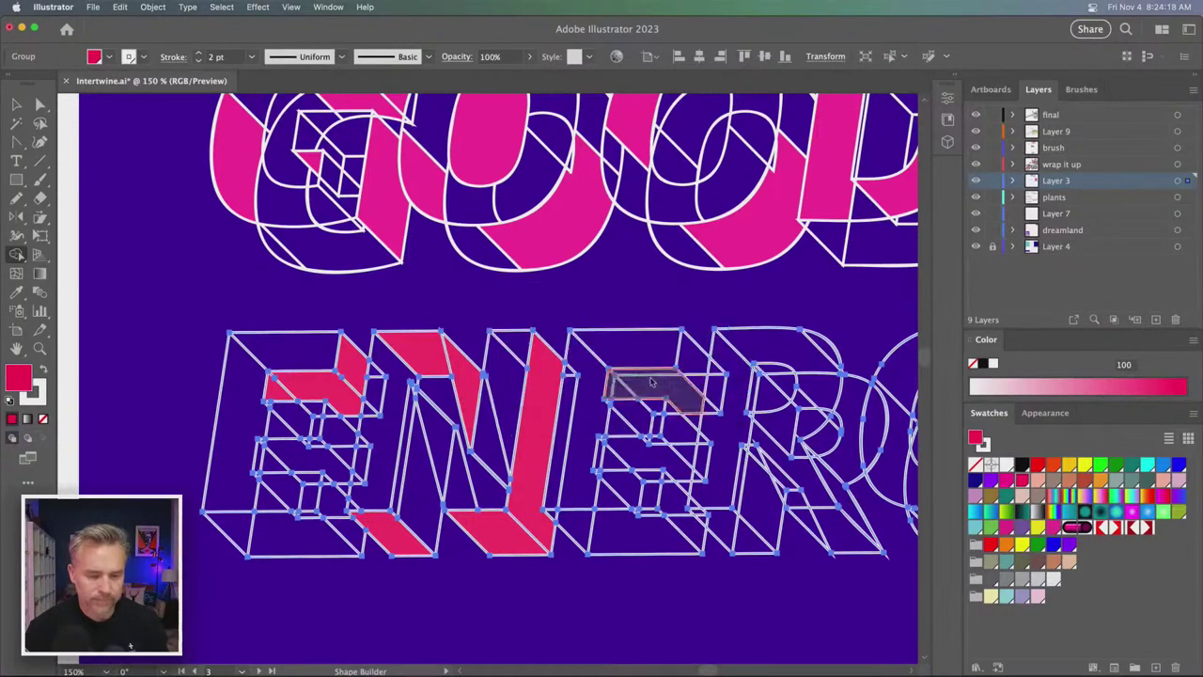
click(649, 380)
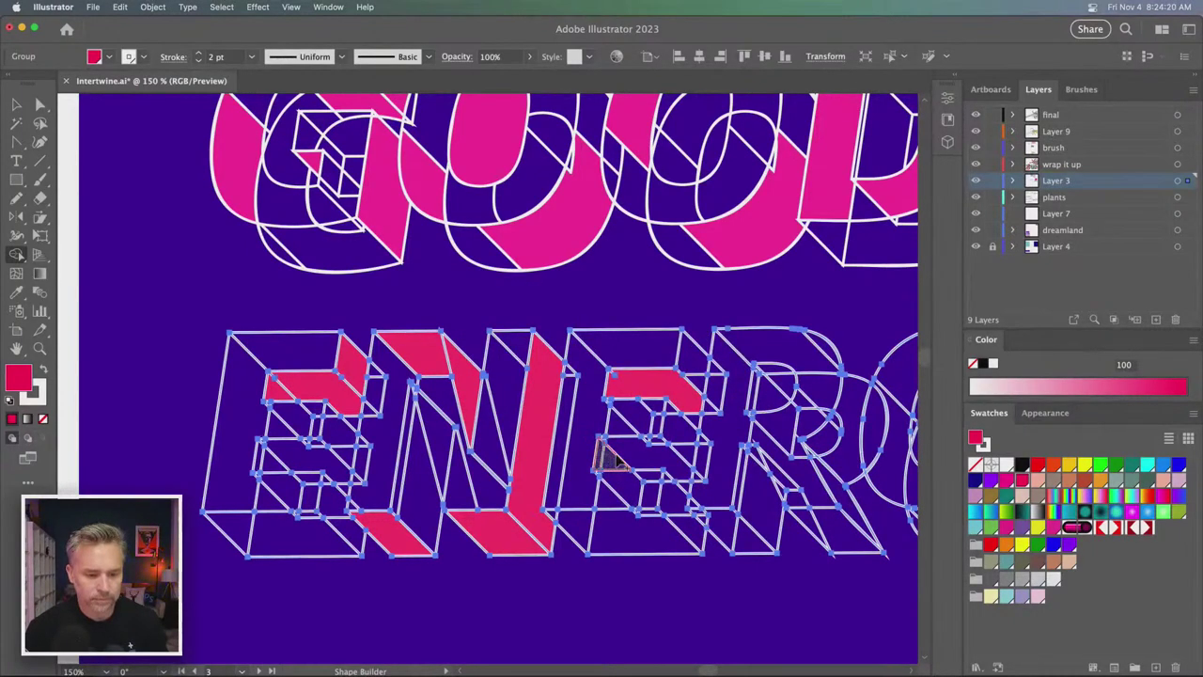
click(671, 468)
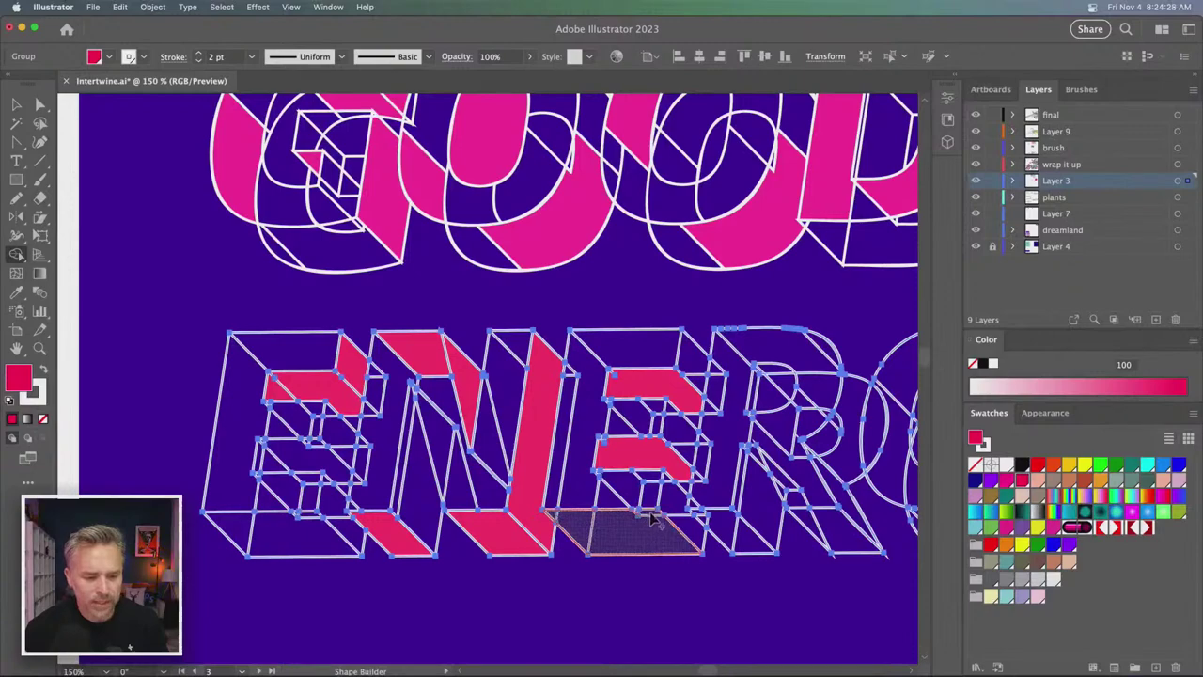
click(605, 532)
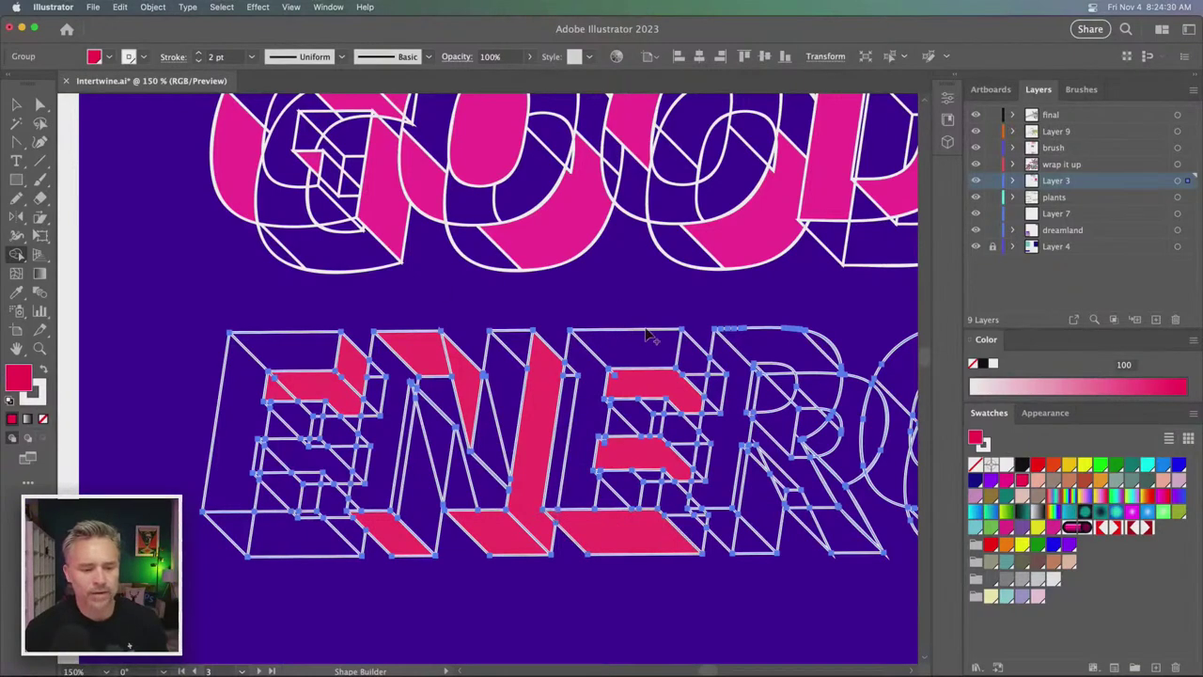
drag(652, 338, 738, 326)
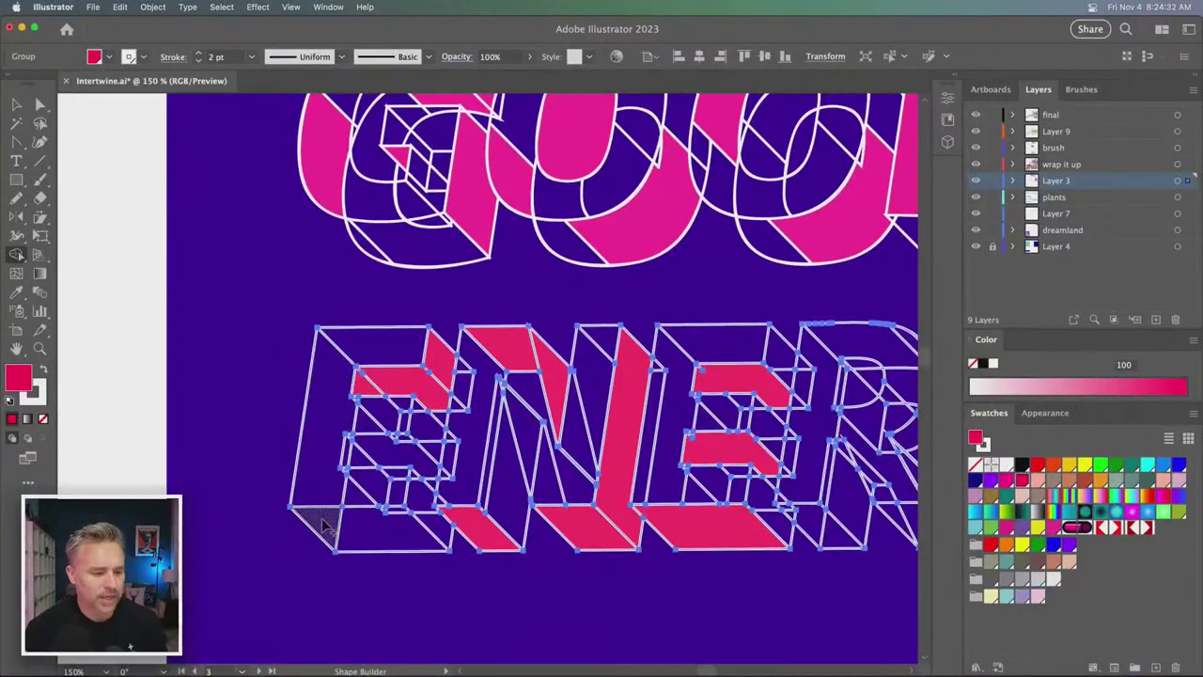
- Fill the first E's bottom-left face and merged inner faces red
click(390, 518)
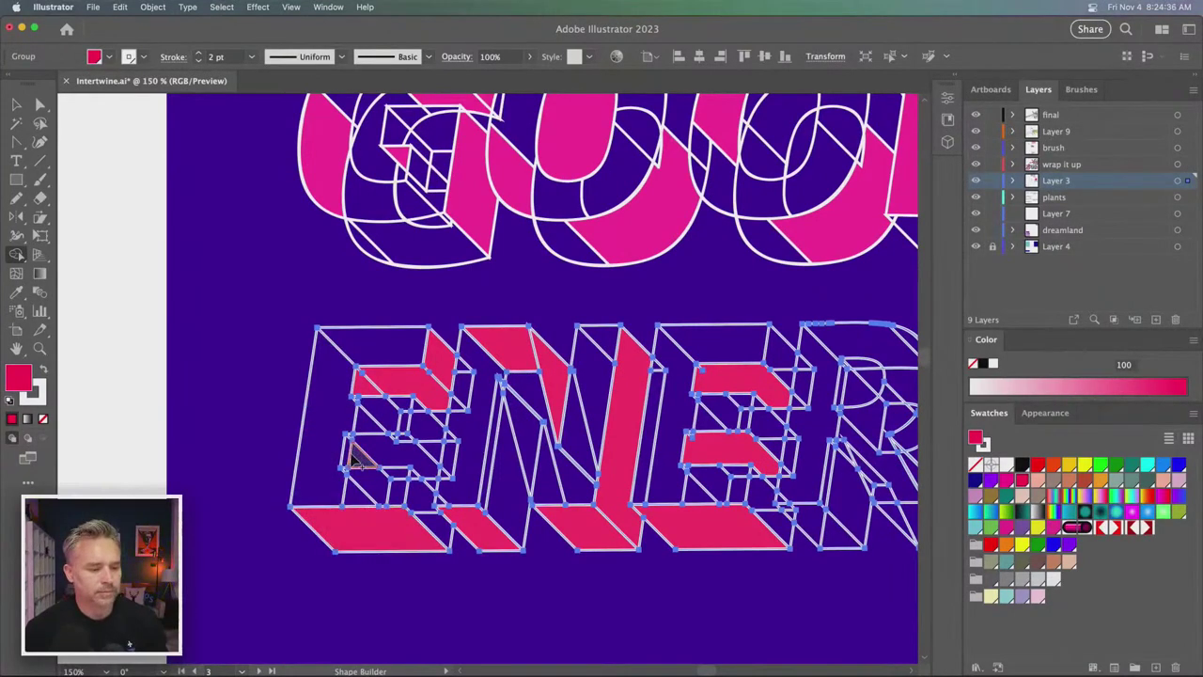
mouse_move(369, 447)
mouse_down()
mouse_move(403, 444)
mouse_move(415, 455)
mouse_move(406, 459)
mouse_up()
scroll(508, 376, right, 6)
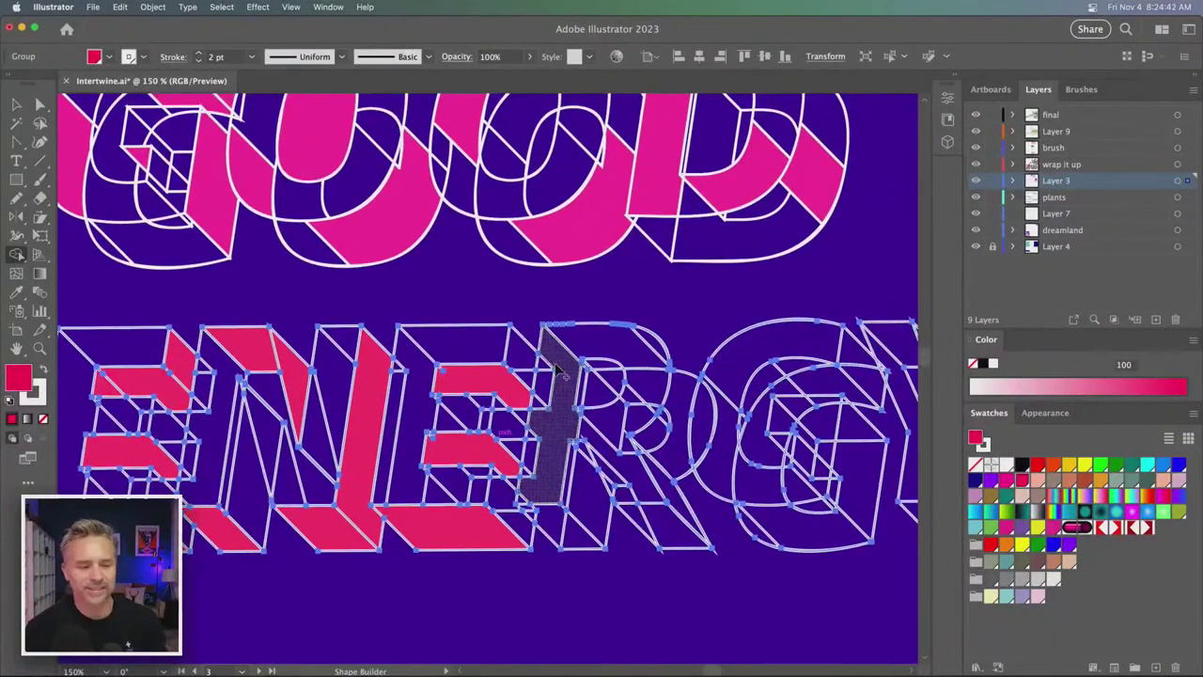
- Fill the strip between the second E and R and the parallelogram below the R's leg red
mouse_move(550, 359)
mouse_down()
mouse_move(520, 498)
mouse_move(549, 474)
mouse_up()
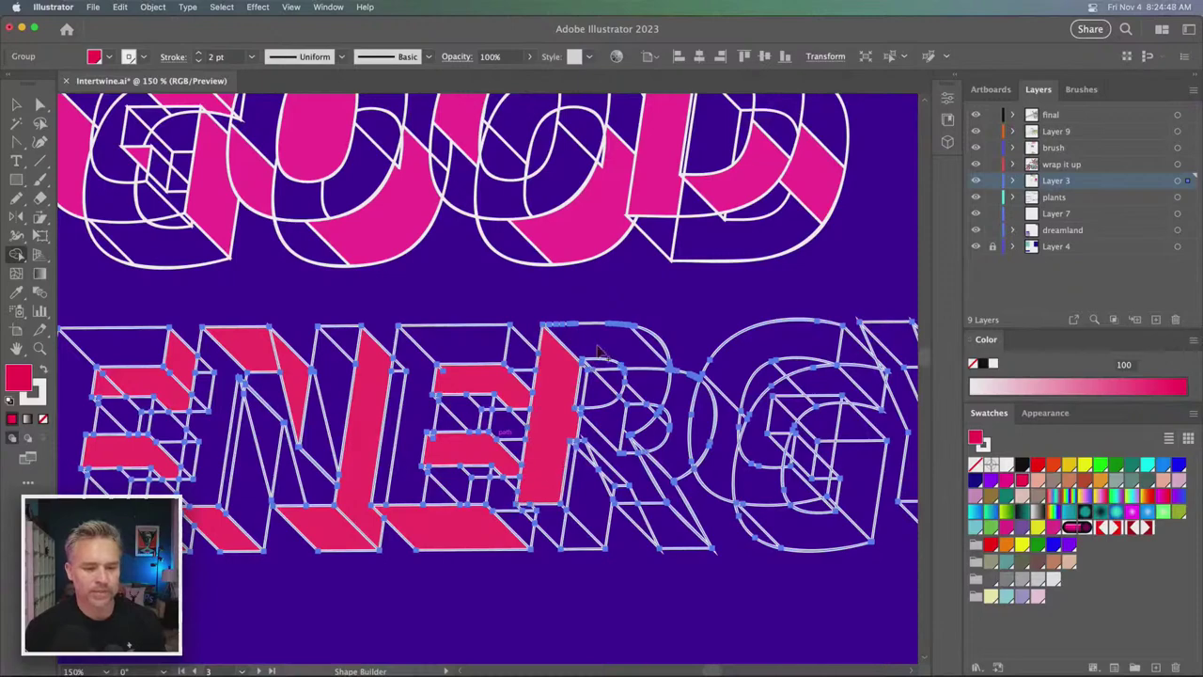
drag(520, 402, 442, 406)
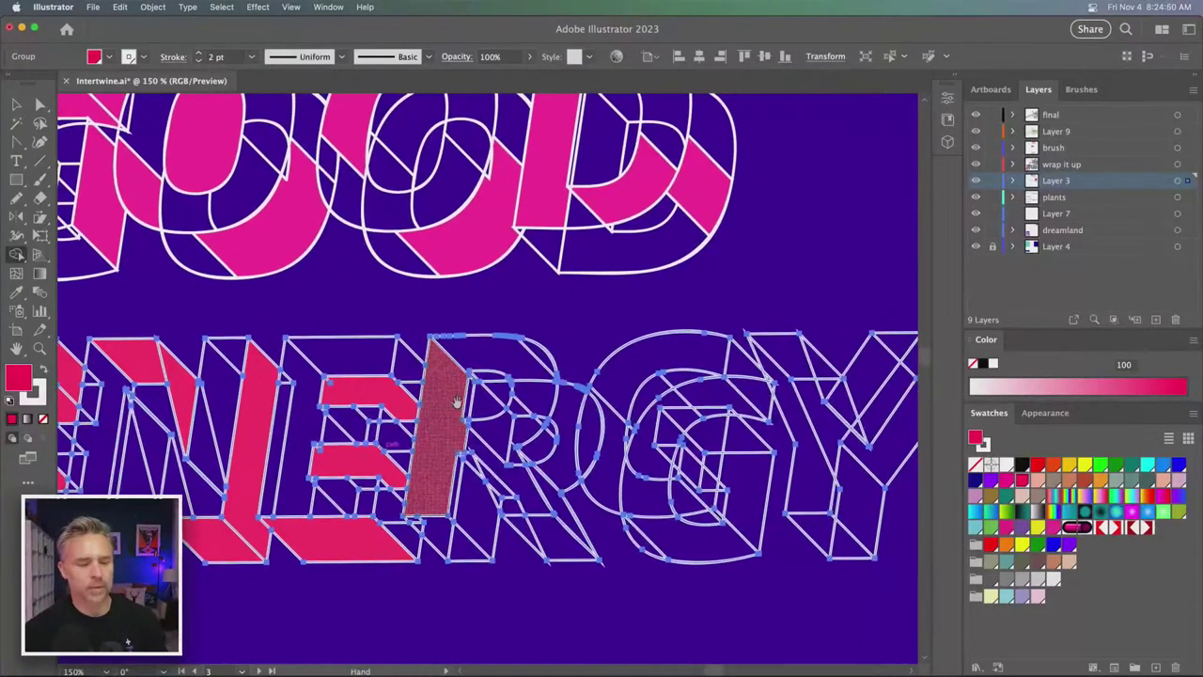
click(459, 405)
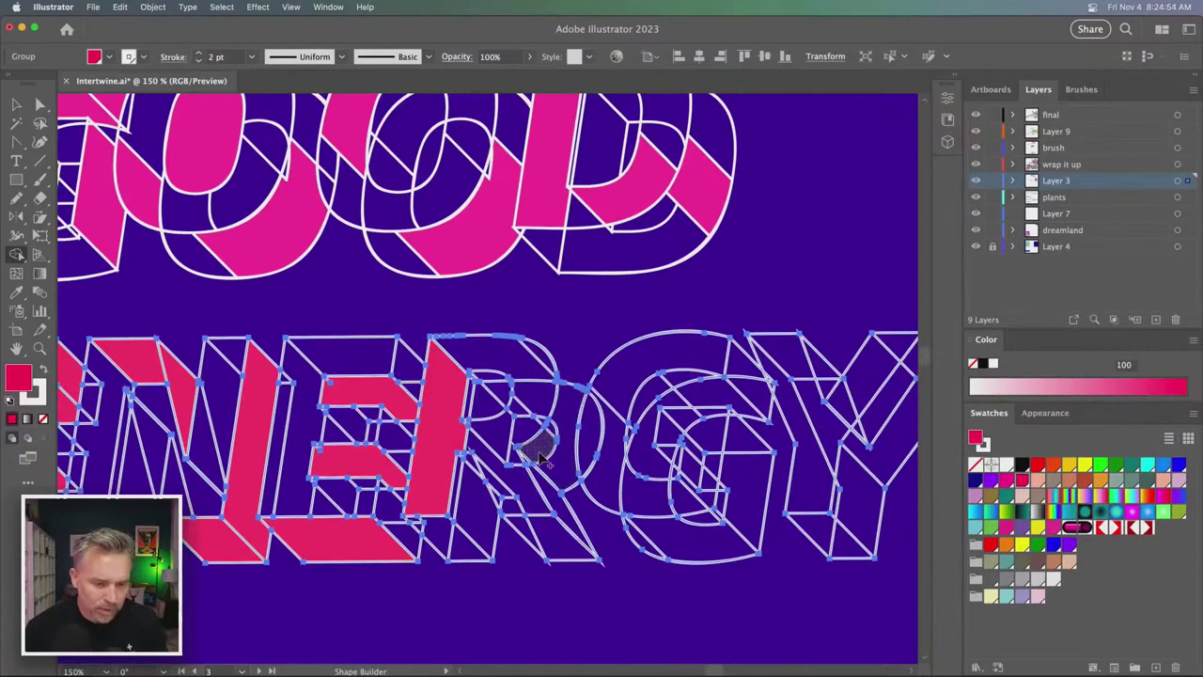
scroll(540, 437, down, 1)
drag(525, 529, 572, 547)
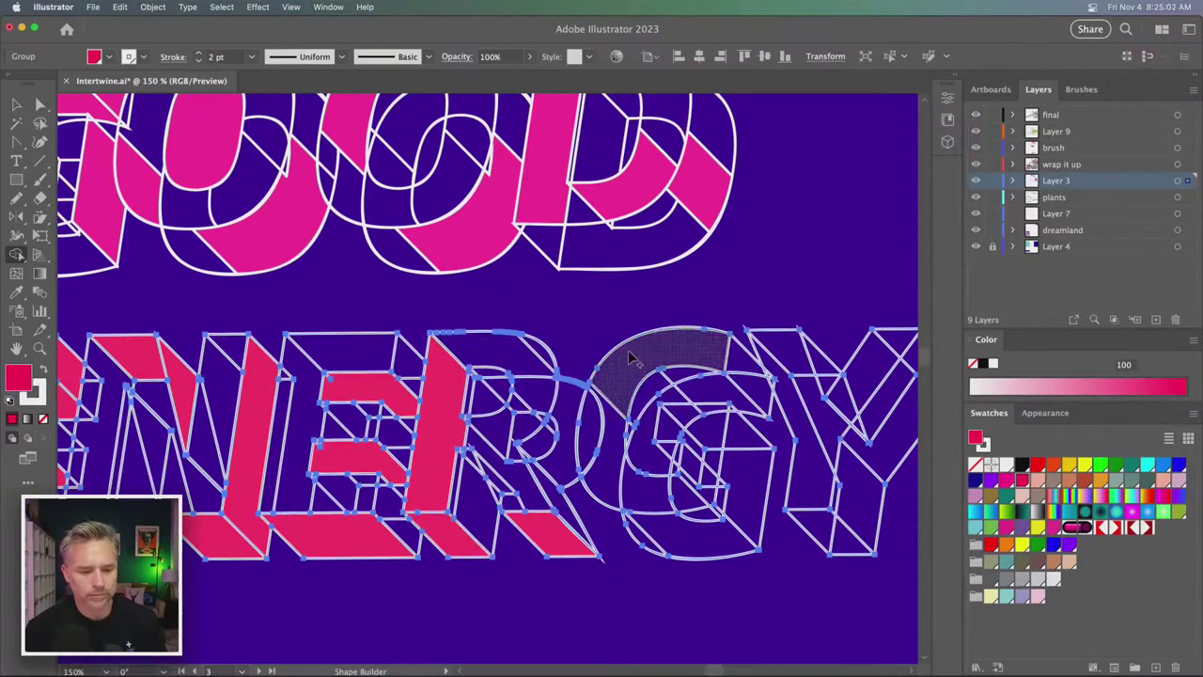
scroll(426, 418, right, 3)
scroll(426, 418, up, 1)
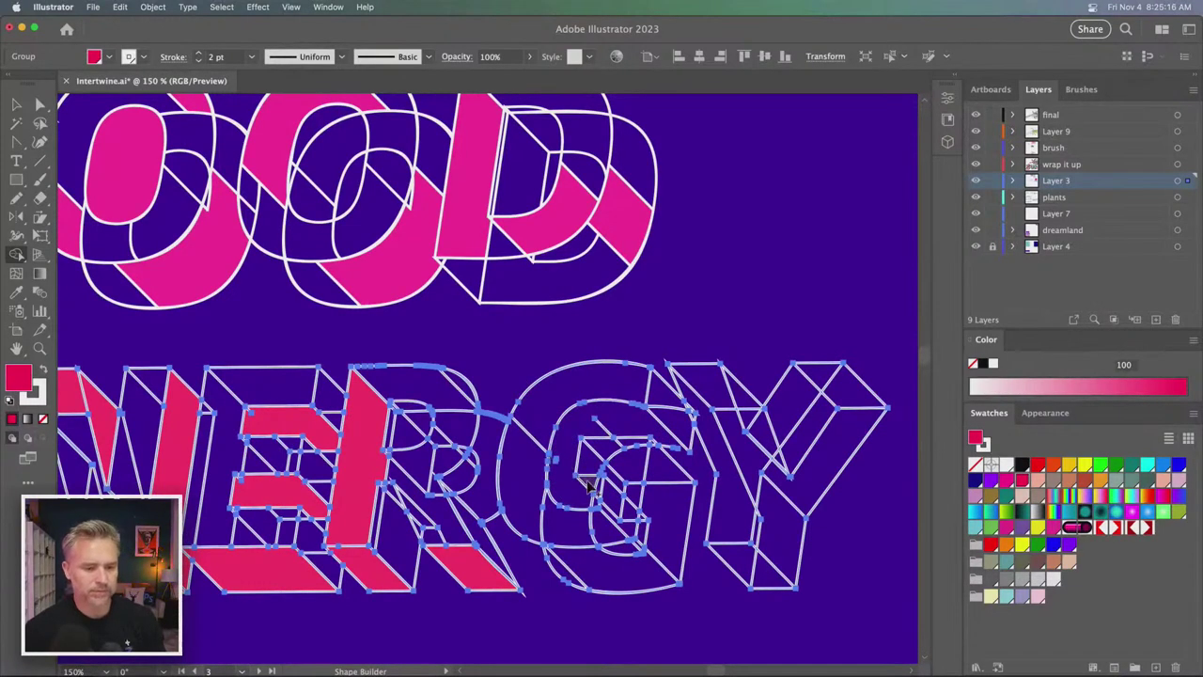
key(v)
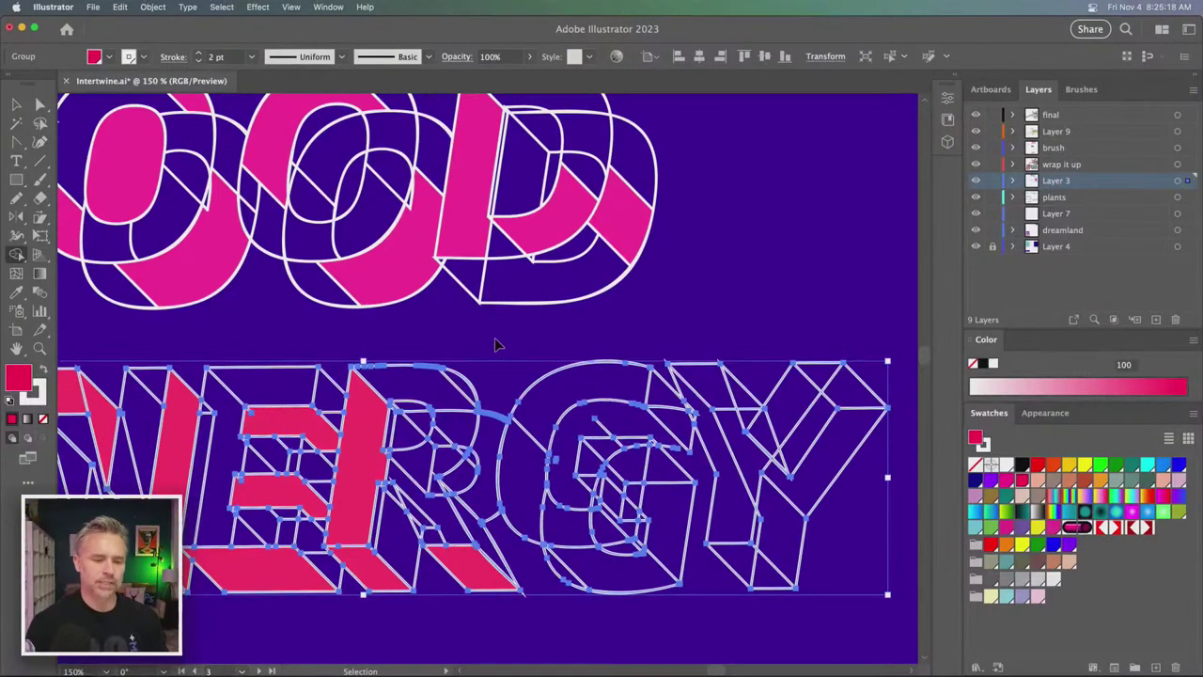
- With Shape Builder, merge and fill the G's upper regions and its bottom region red
key(shift+m)
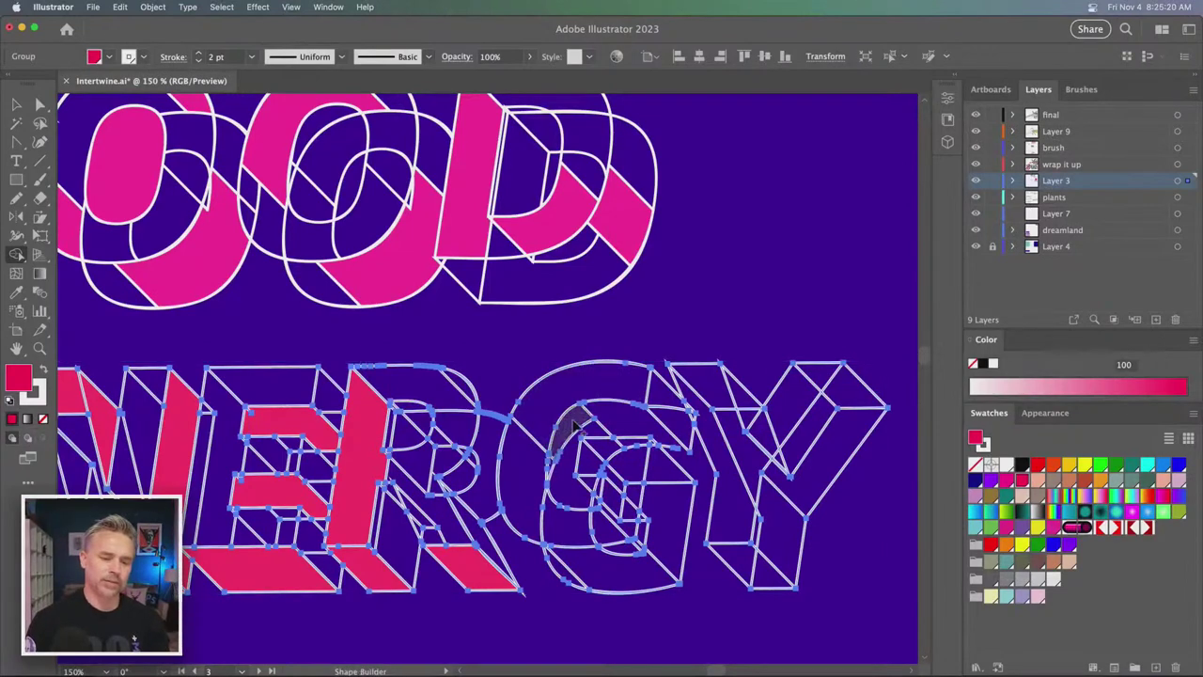
key(v)
key(shift+m)
click(639, 422)
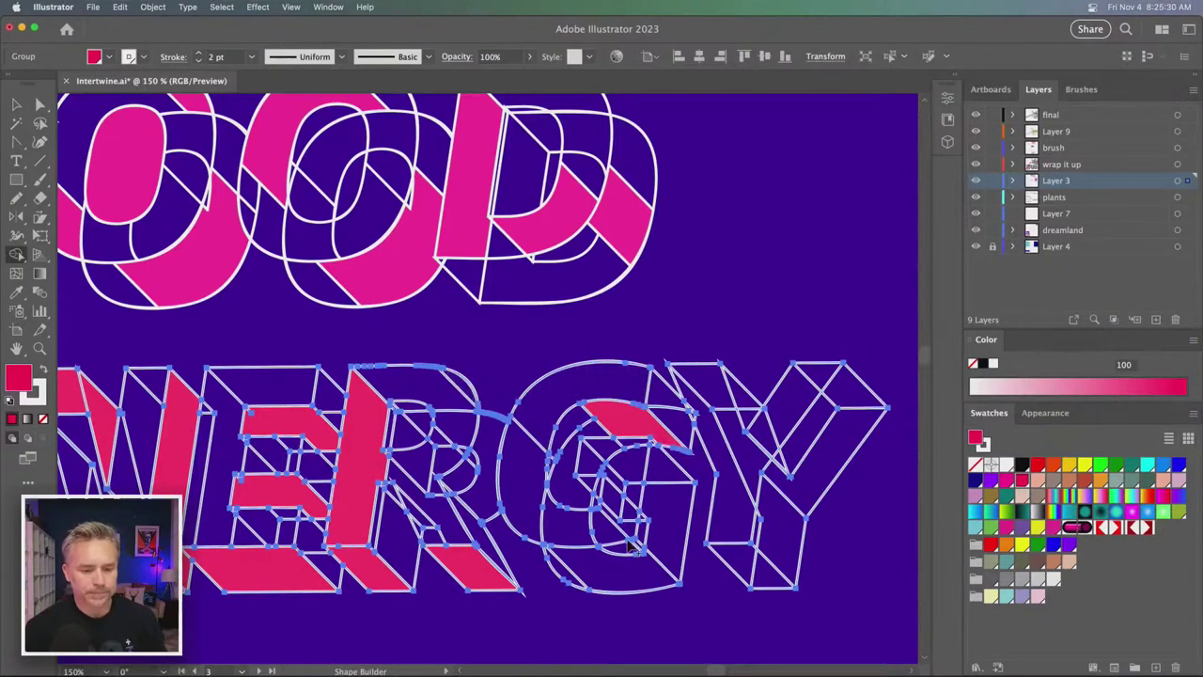
mouse_move(585, 462)
mouse_down()
mouse_move(628, 472)
mouse_move(616, 529)
mouse_up()
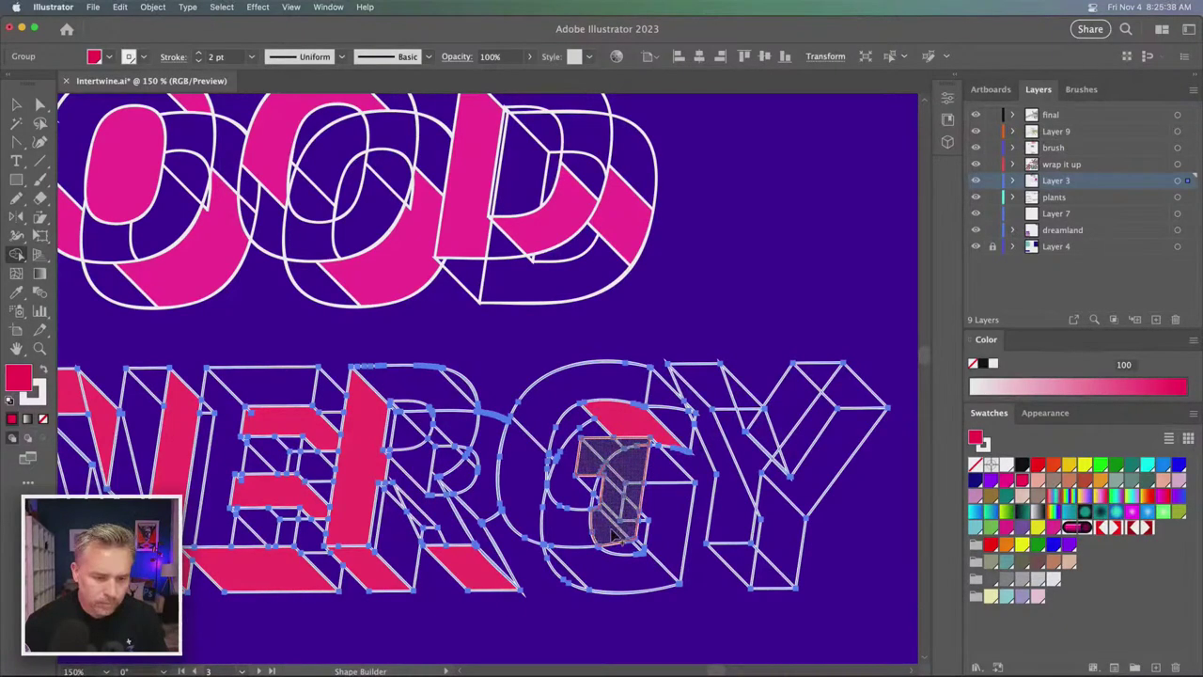
drag(611, 534, 613, 538)
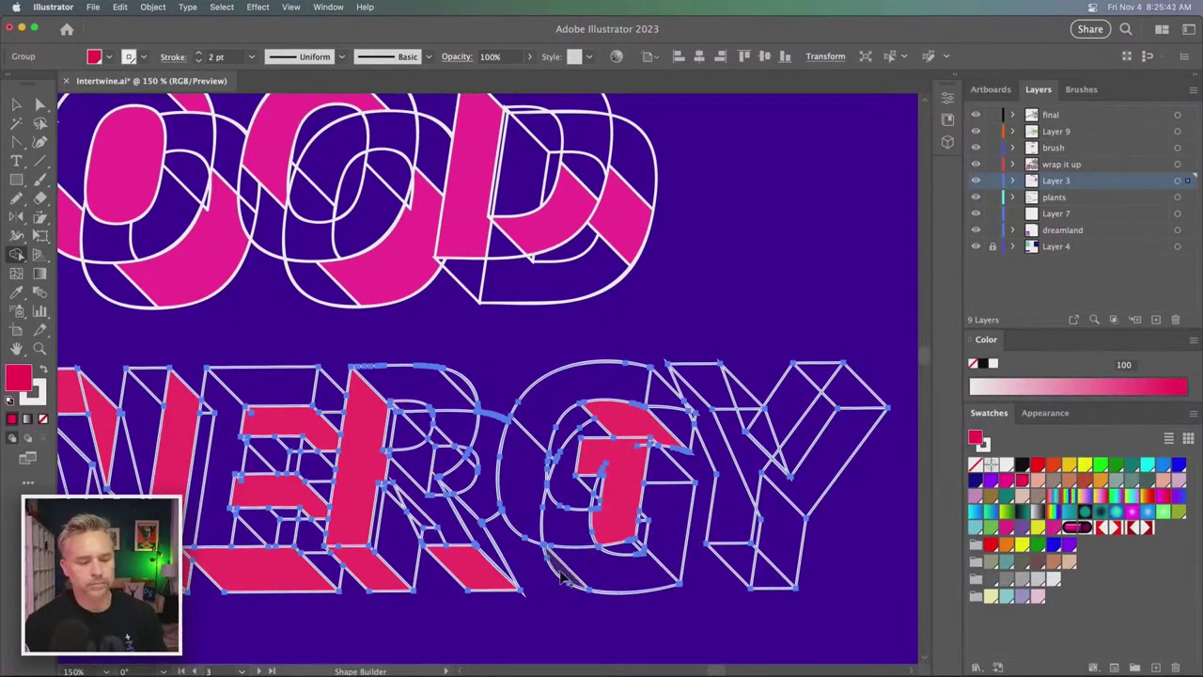
click(647, 564)
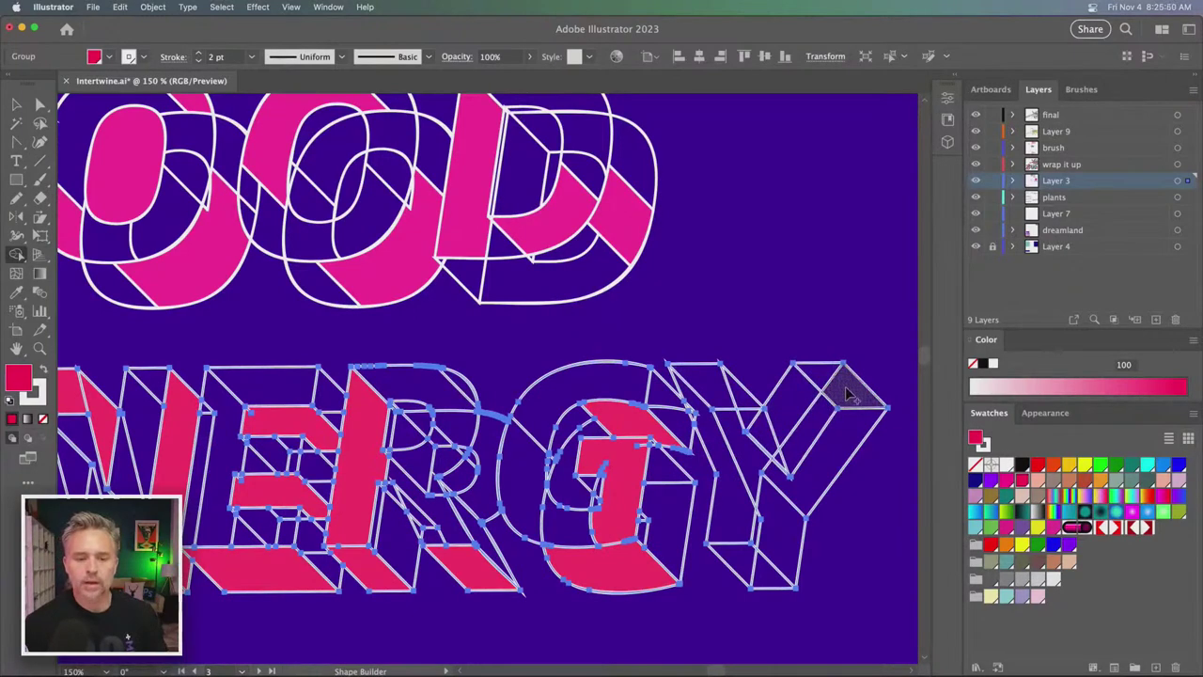
- Merge the Y's arm into one face and fill its lower and upper-left triangles pink
mouse_move(845, 387)
mouse_down()
mouse_move(840, 450)
mouse_move(821, 422)
mouse_move(783, 479)
mouse_up()
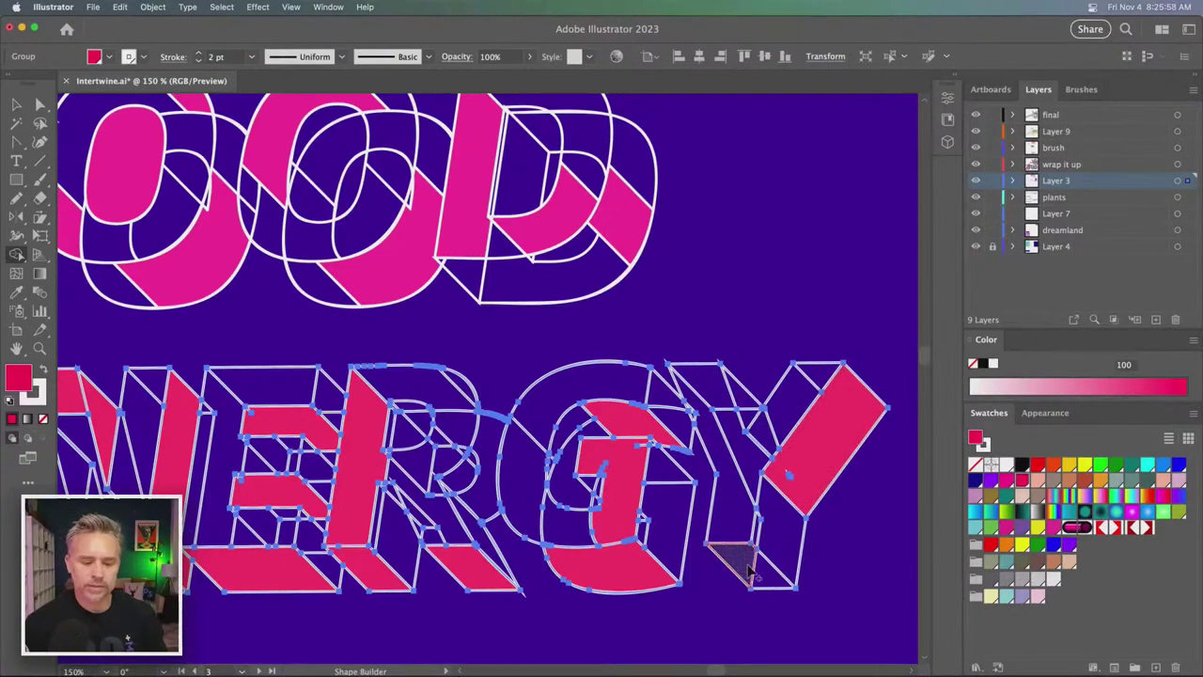
drag(749, 571, 777, 583)
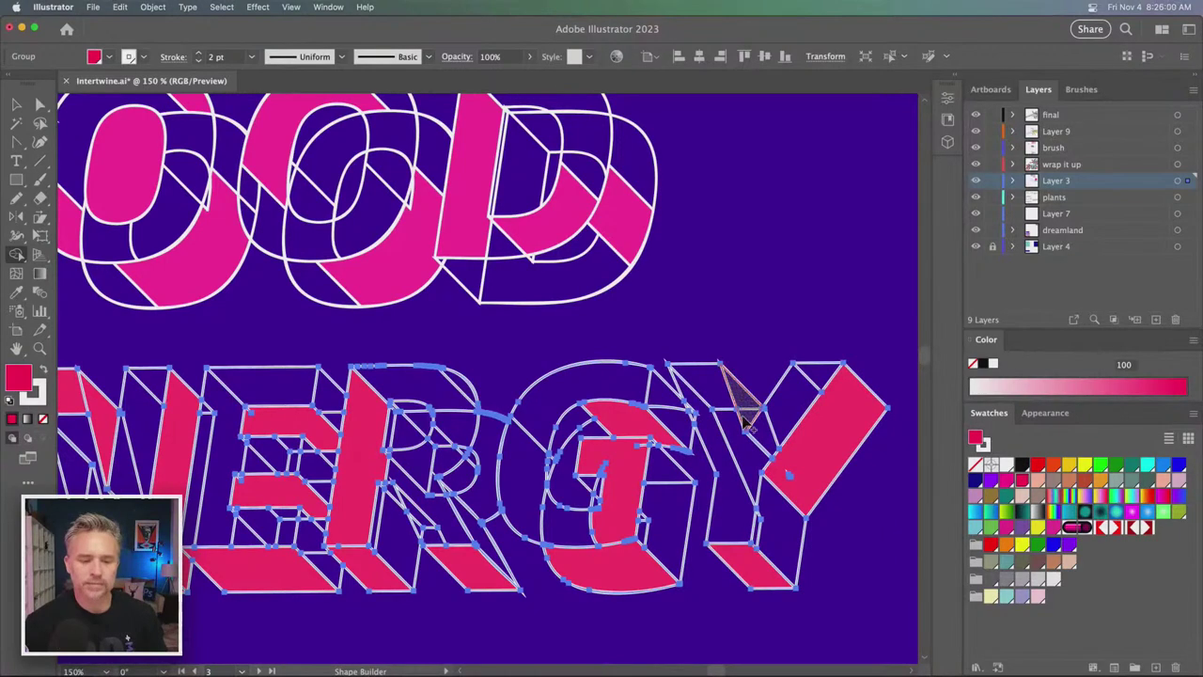
click(744, 420)
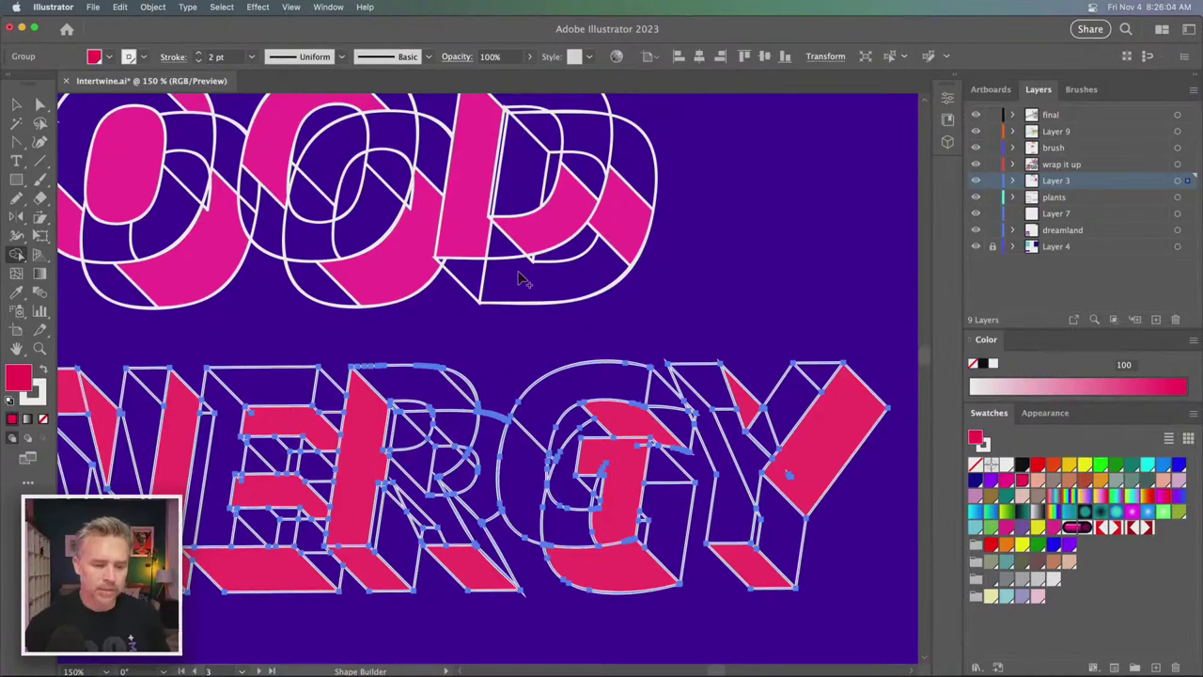
drag(176, 337, 540, 325)
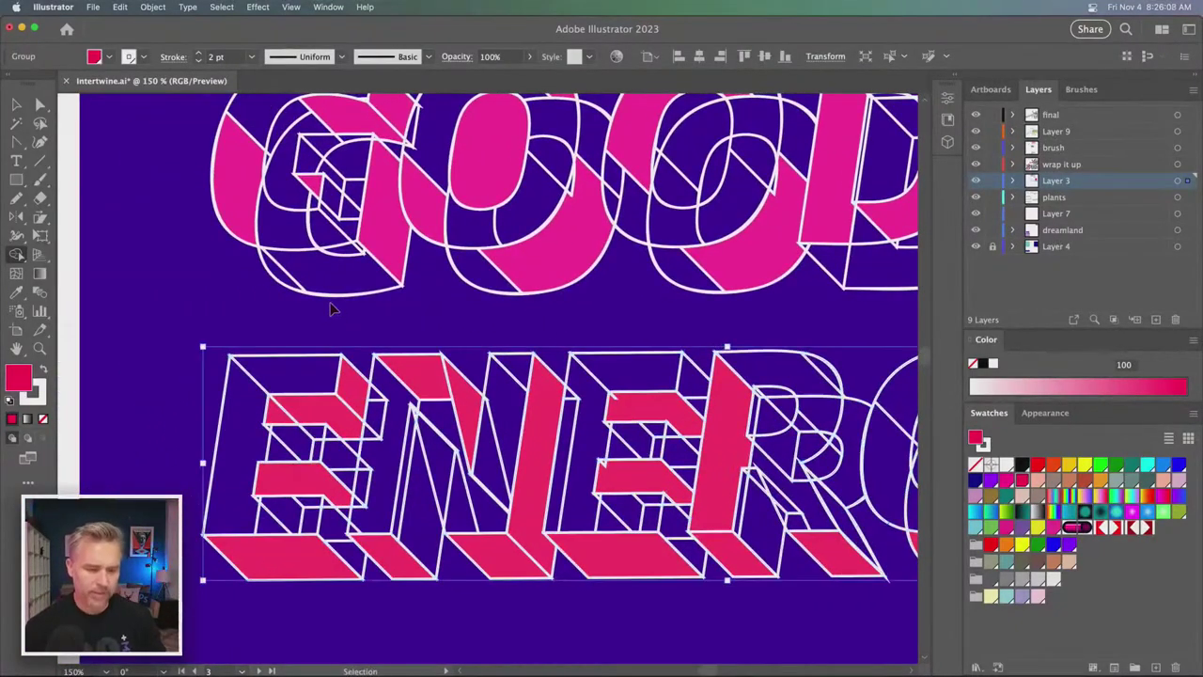
super+click(332, 308)
key(super+minus)
key(super+minus)
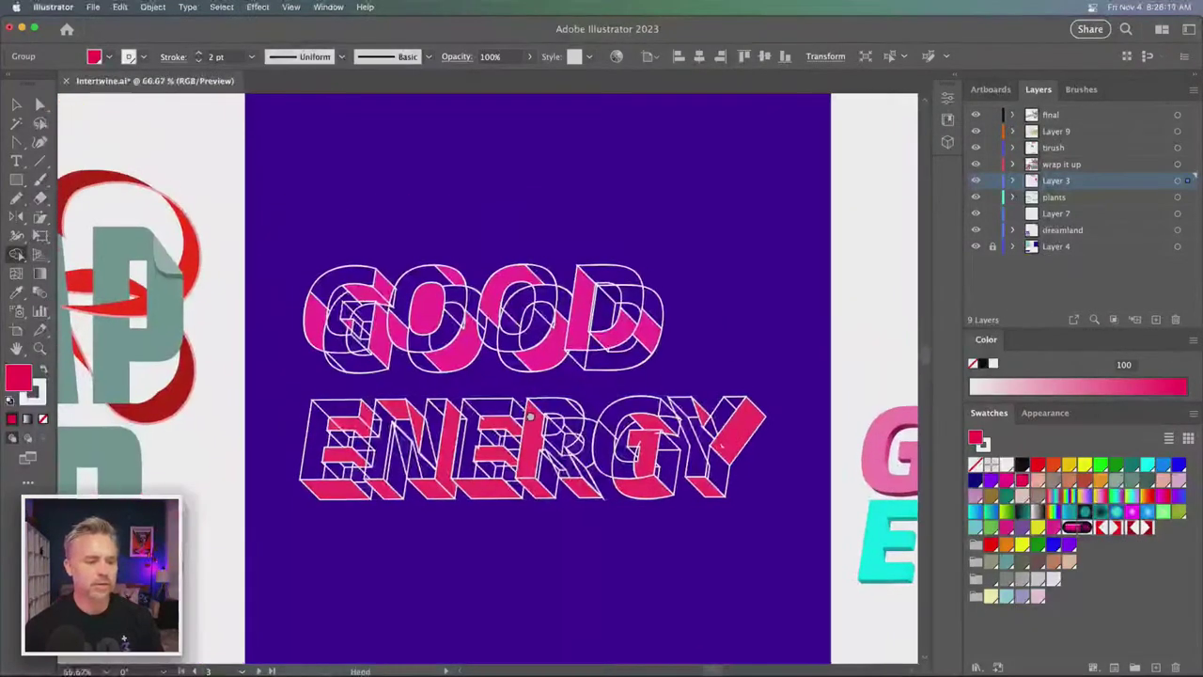
drag(530, 417, 551, 449)
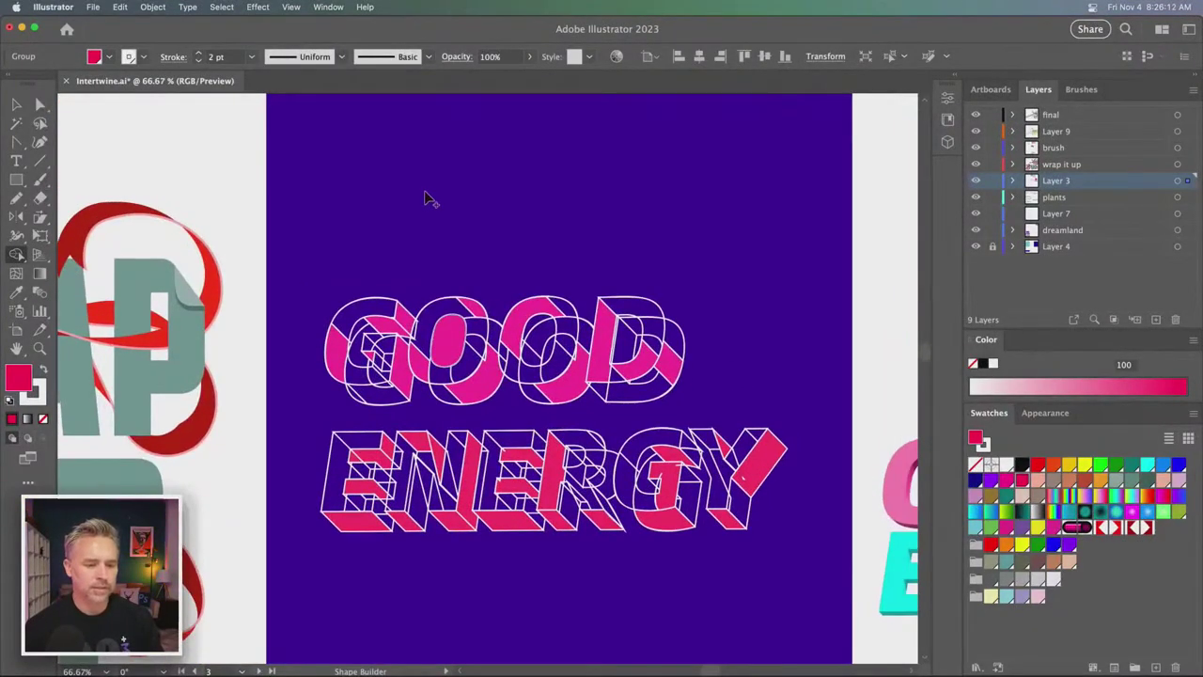
key(v)
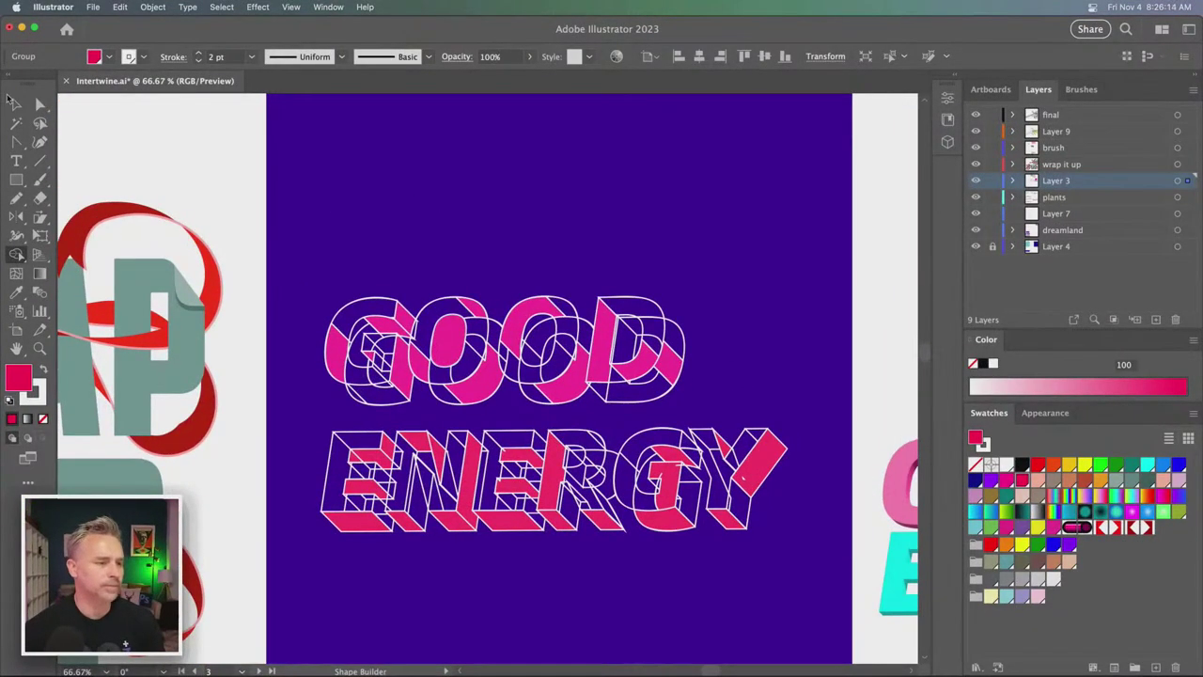
key(super+z)
click(479, 347)
mouse_move(479, 350)
mouse_down()
mouse_move(500, 385)
mouse_move(489, 357)
mouse_up()
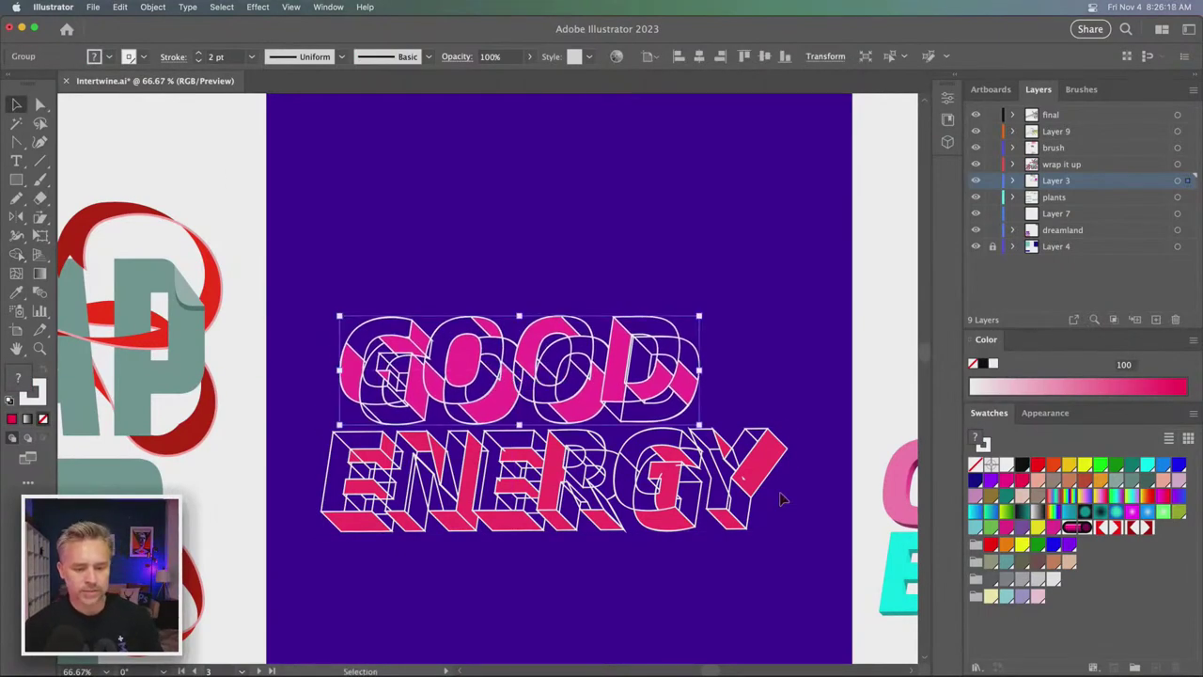
key(super+equal)
key(super+equal)
scroll(659, 480, down, 5)
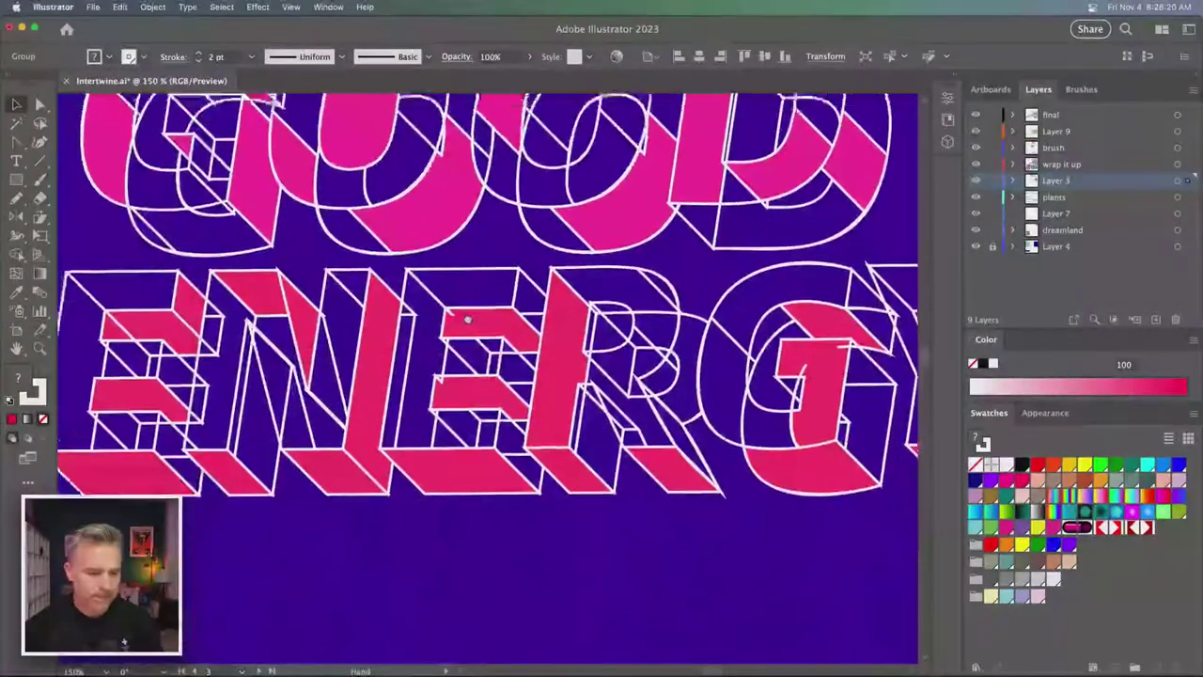
- Fill the E's upper and lower arm faces, the Y's diagonal face and the G's inner face pink
click(520, 470)
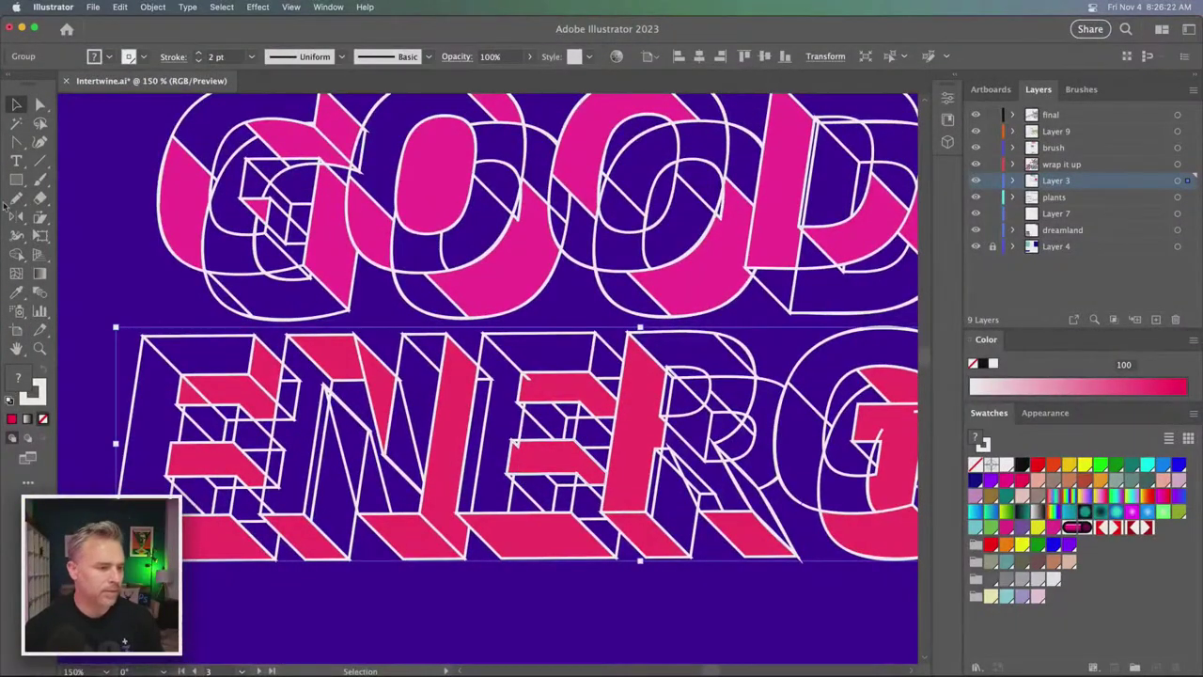
key(shift+m)
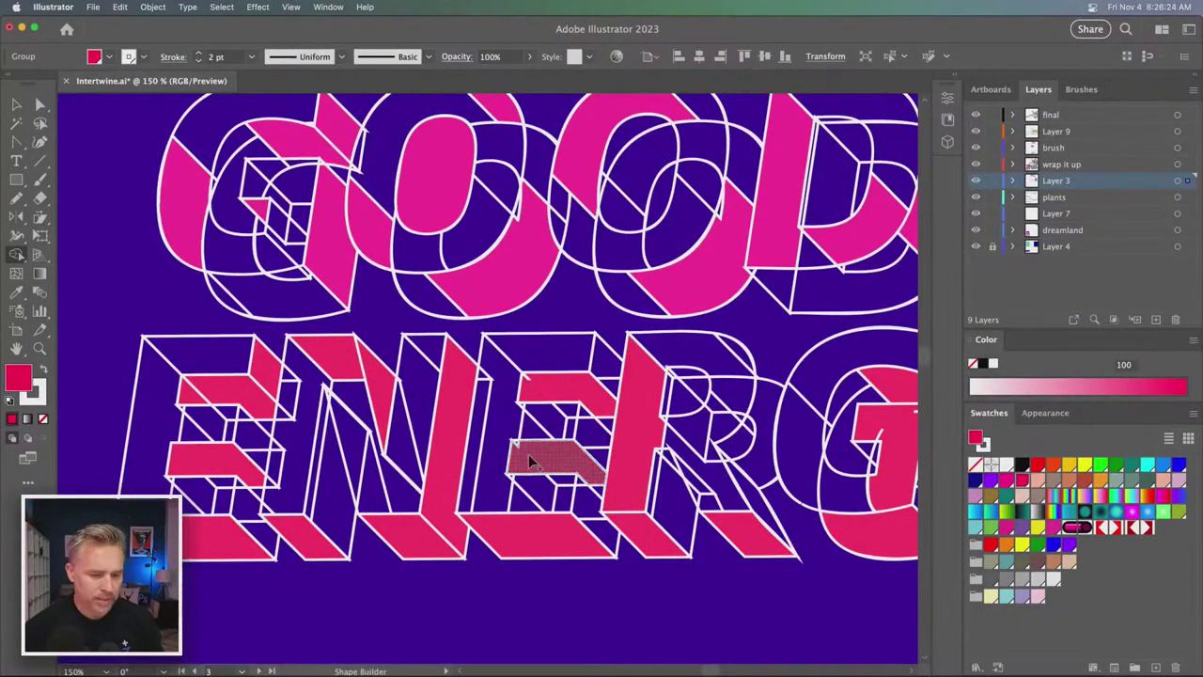
click(534, 454)
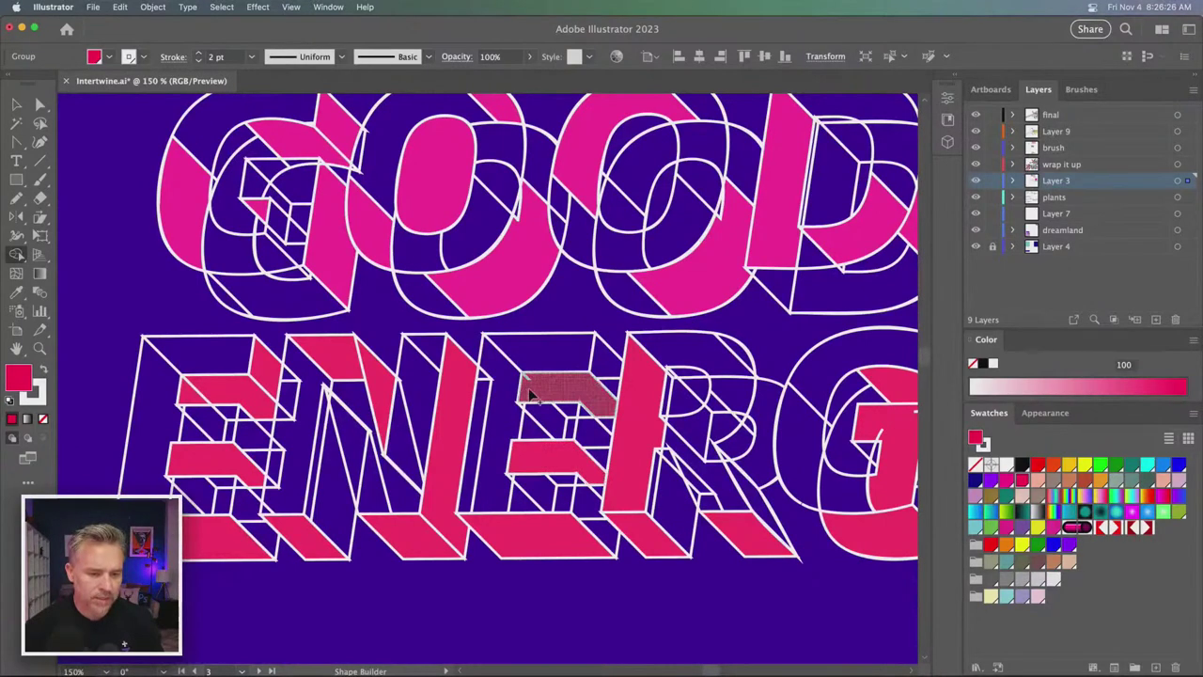
click(528, 380)
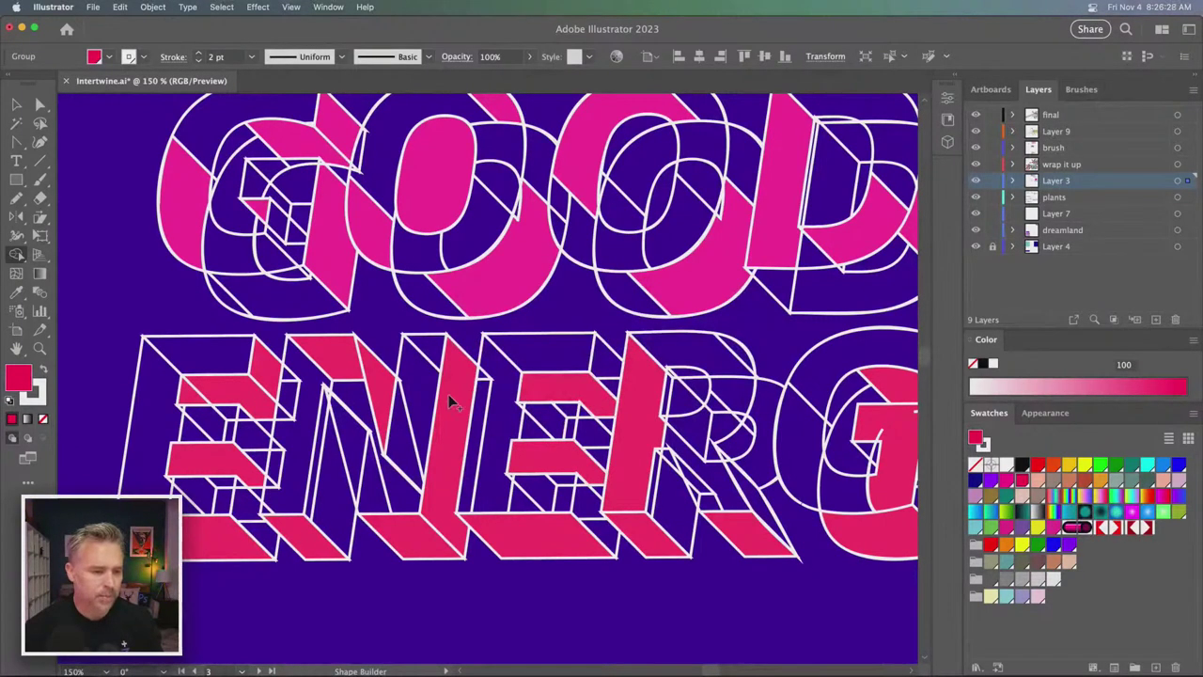
drag(434, 379, 67, 379)
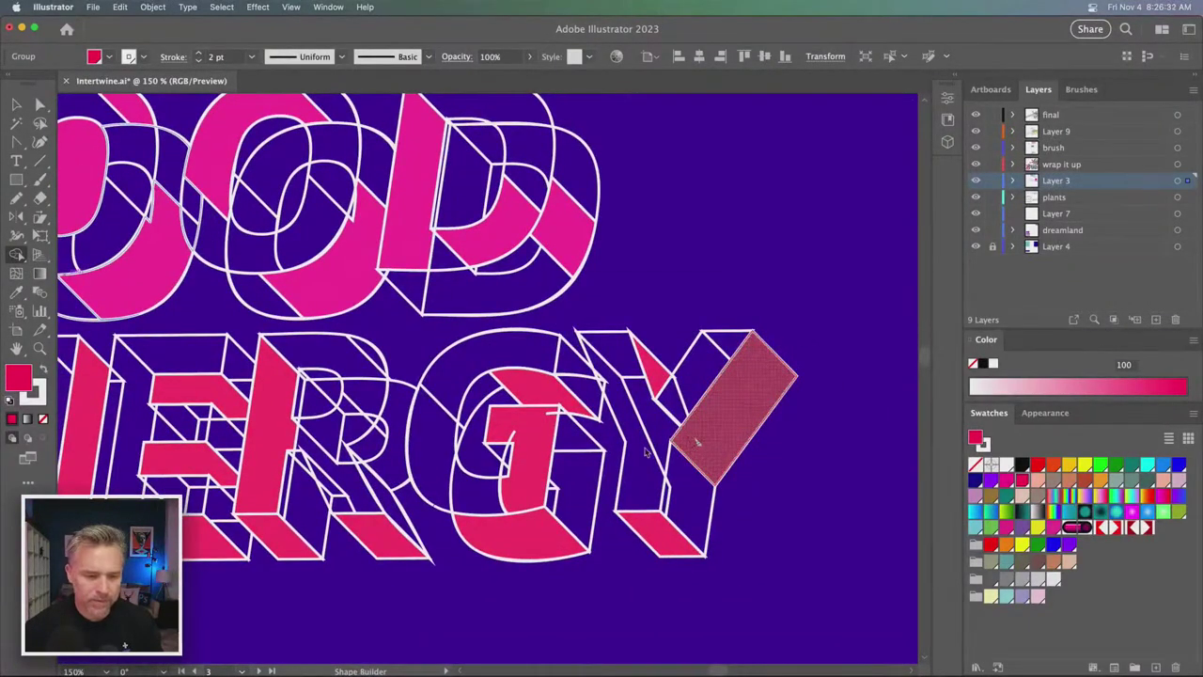
click(694, 440)
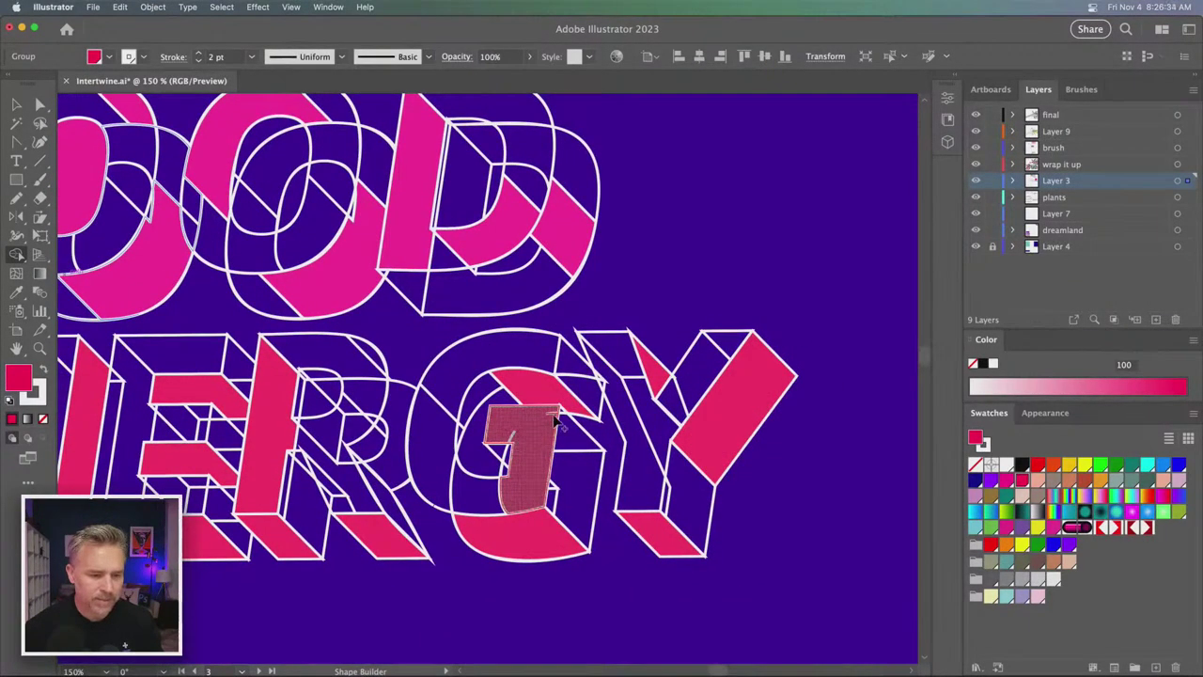
click(556, 413)
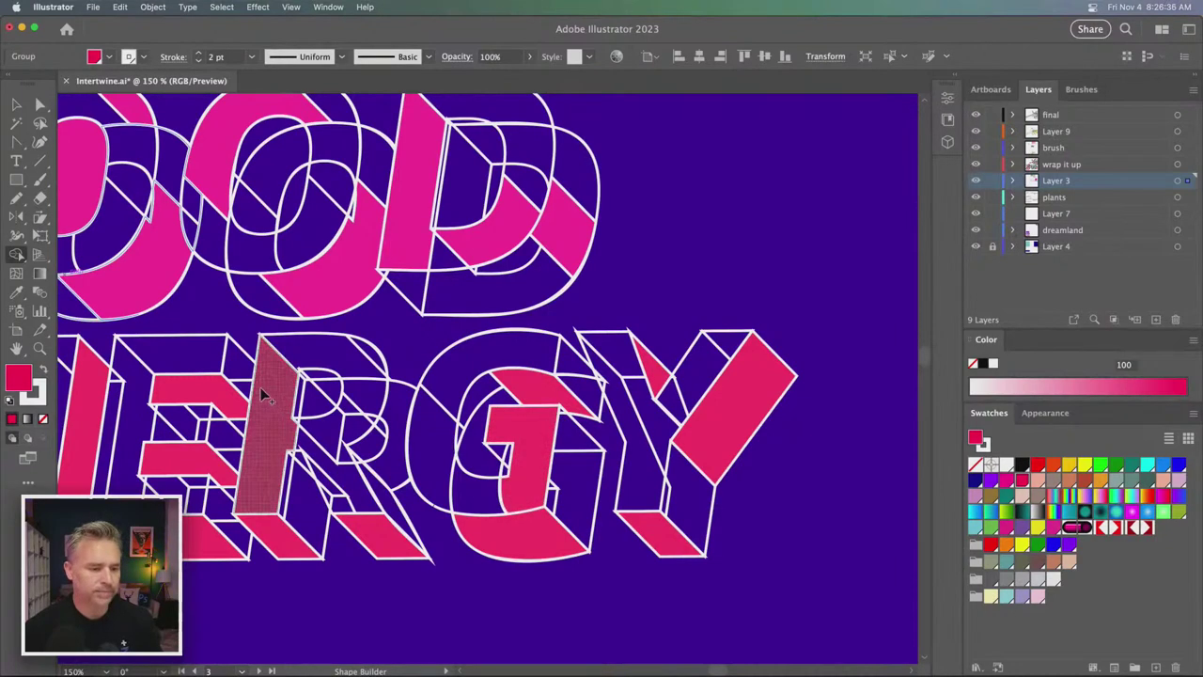
drag(261, 398, 571, 399)
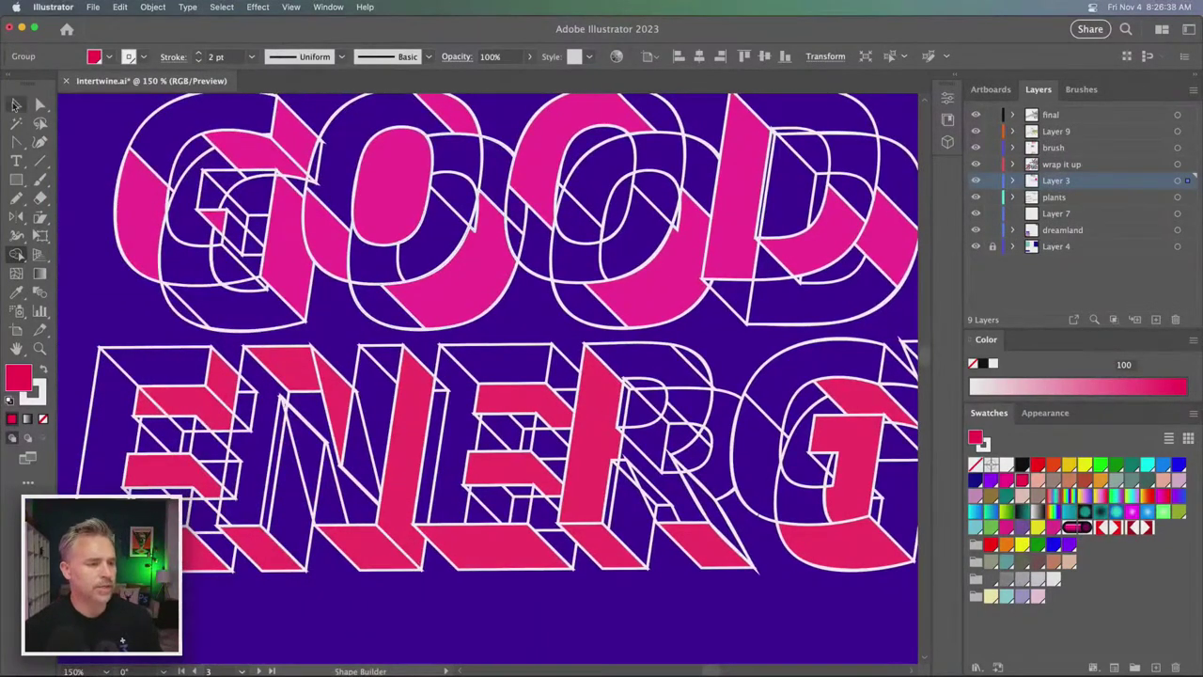
- Reselect the ENERGY group and show its Properties panel
key(v)
click(163, 330)
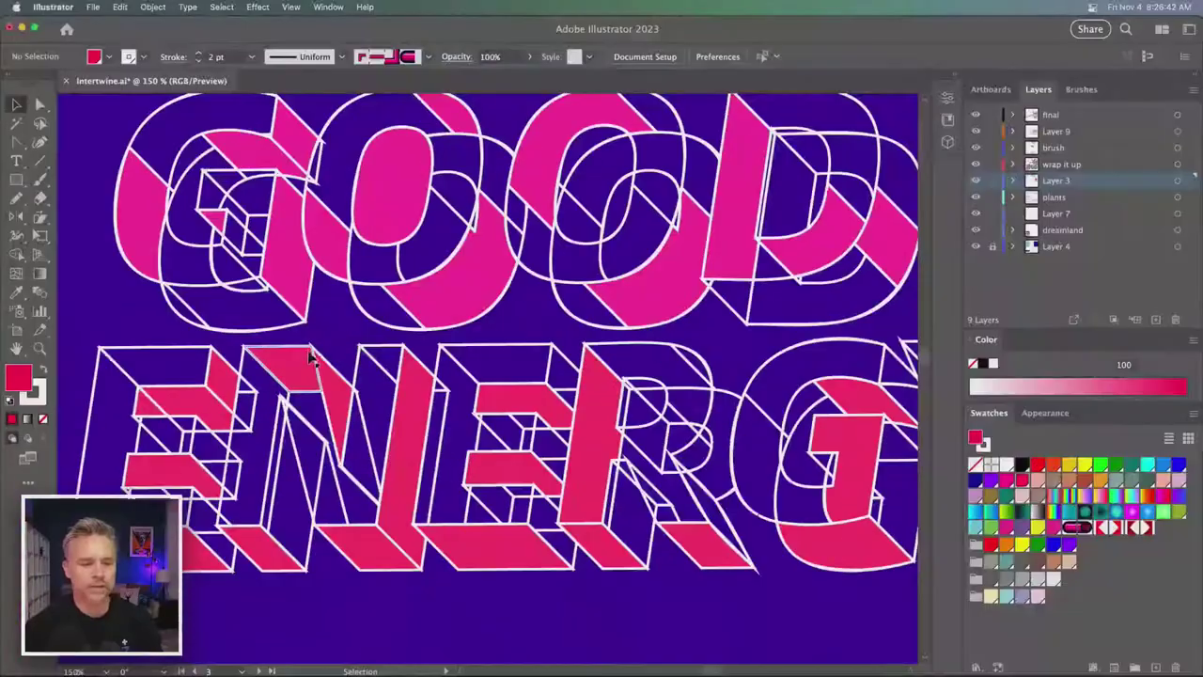
click(331, 390)
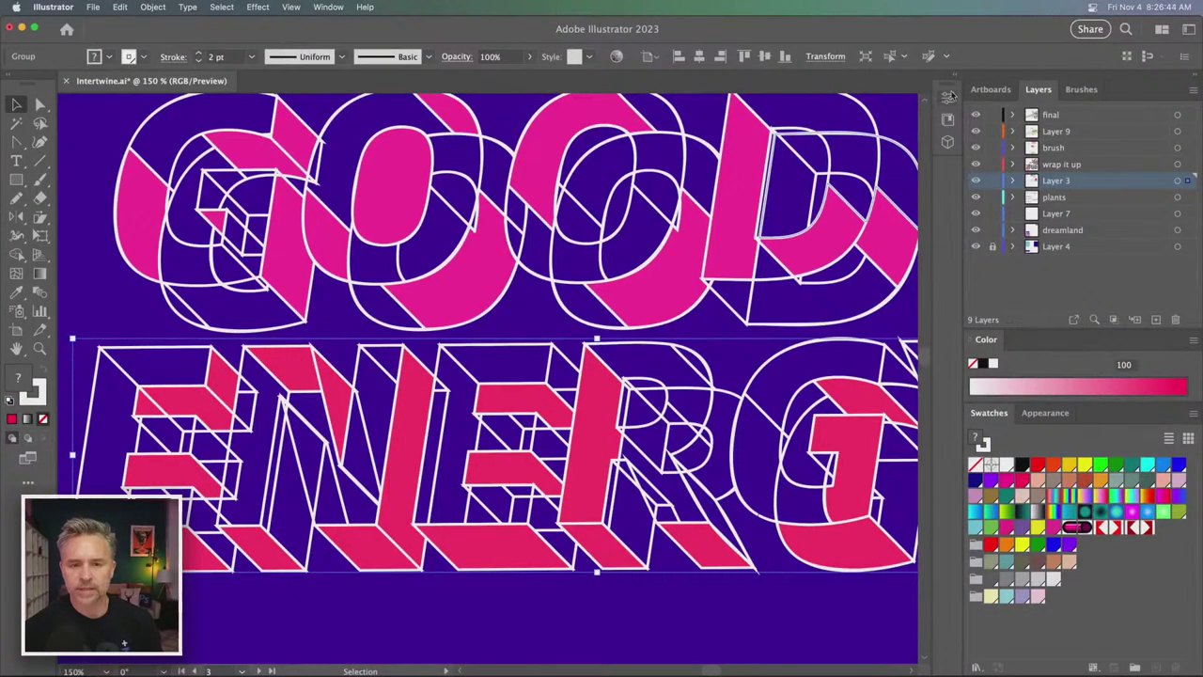
click(949, 98)
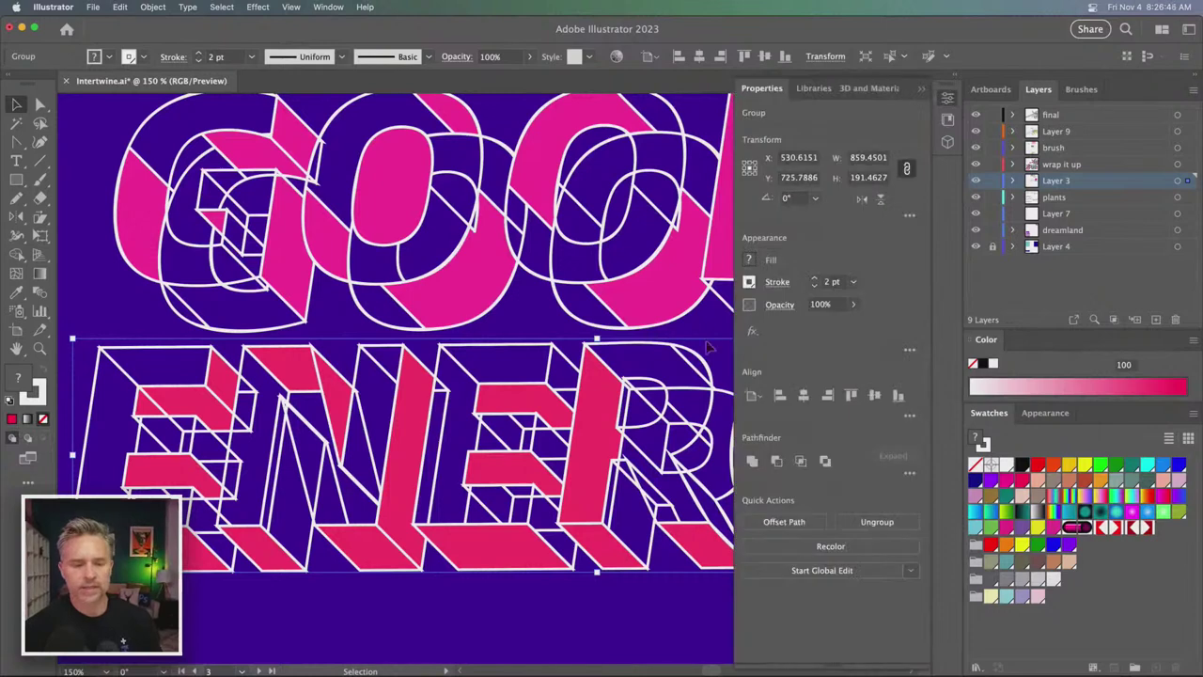
- Give the ENERGY outline strokes Round Cap and Round Join, then review GOOD's stroke options
click(777, 282)
click(693, 323)
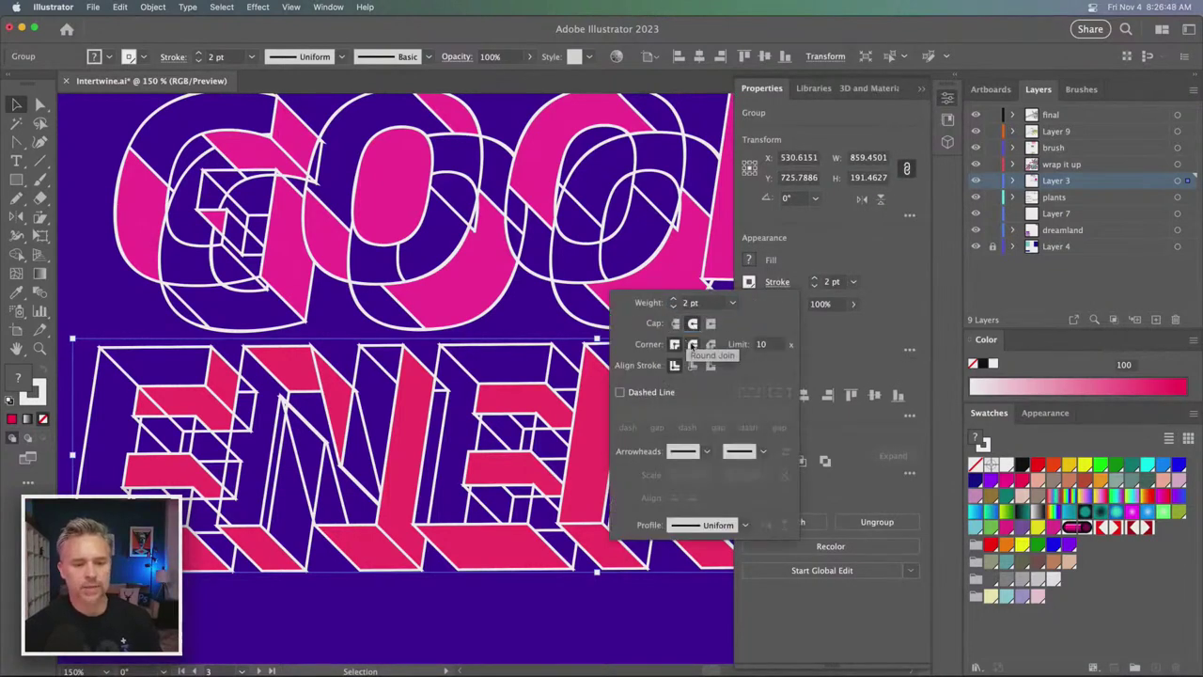
click(693, 345)
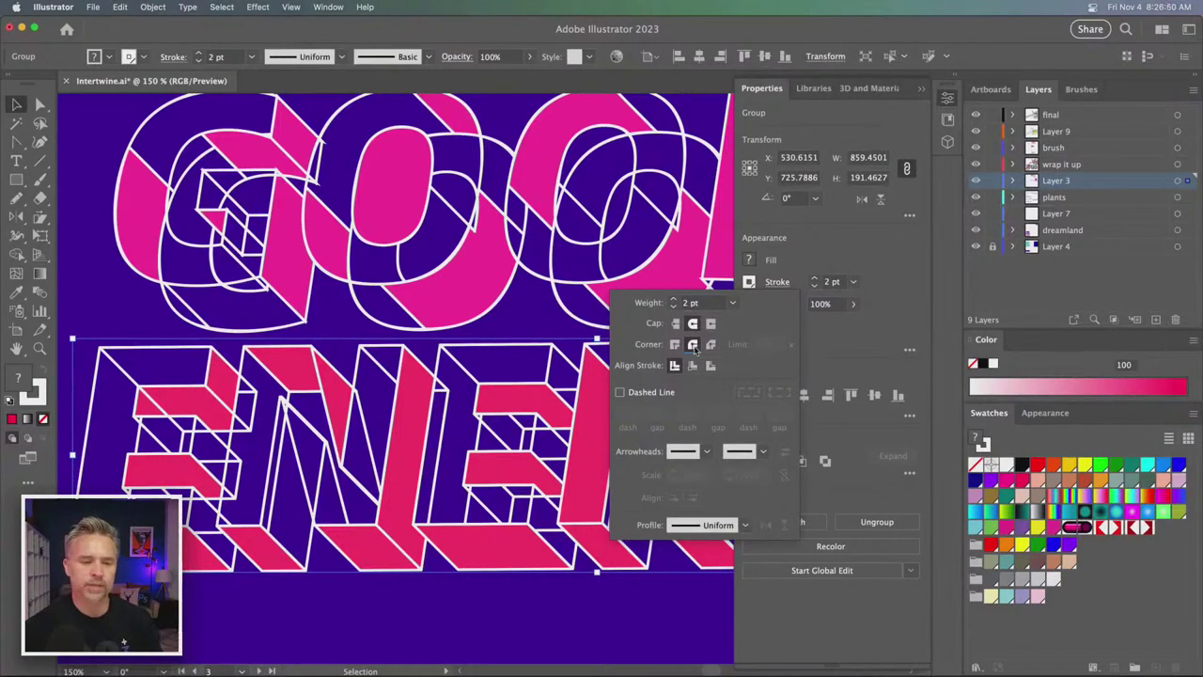
click(98, 285)
click(246, 226)
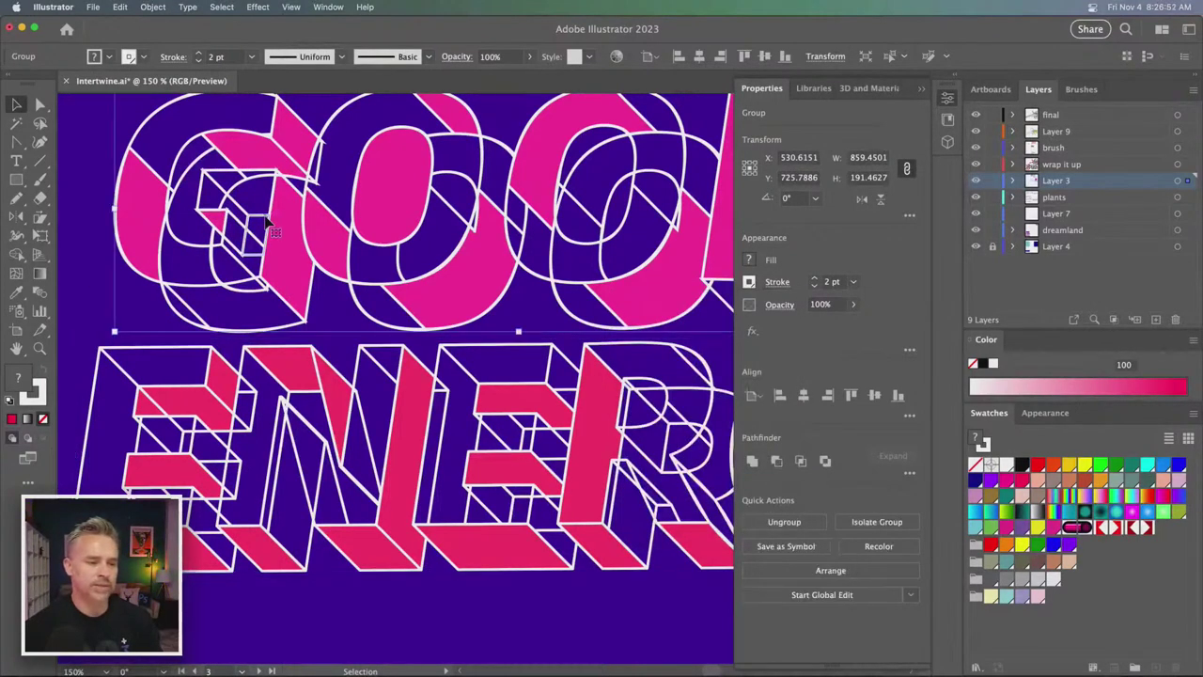
click(778, 282)
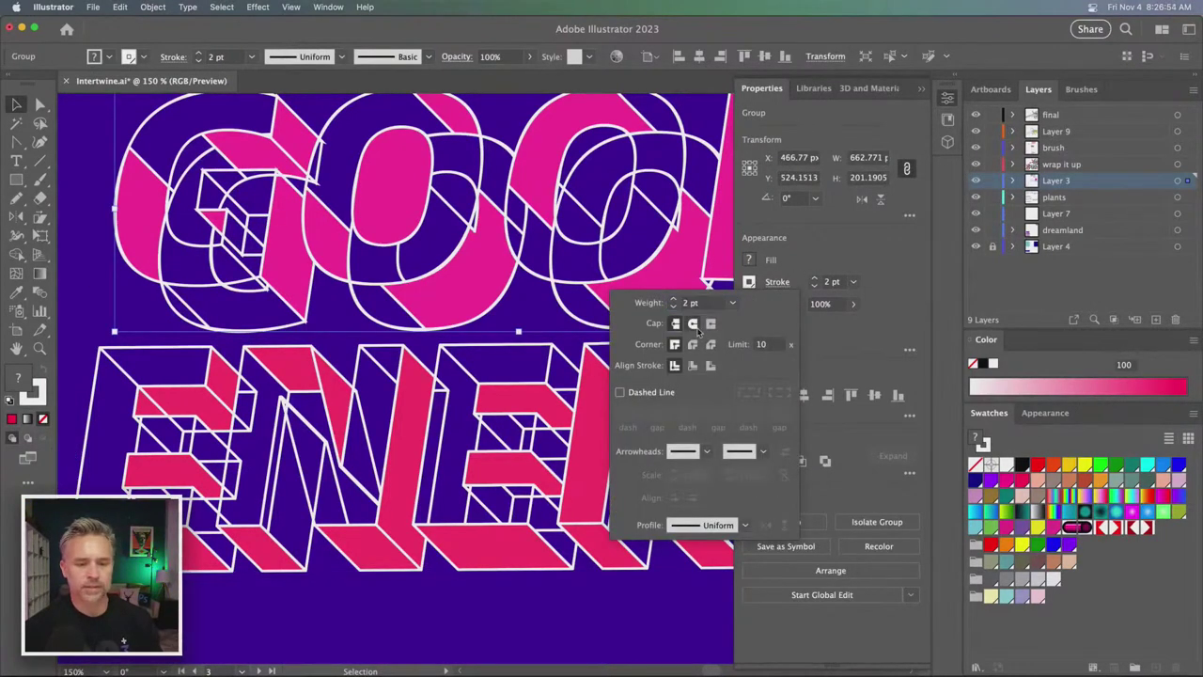
click(96, 292)
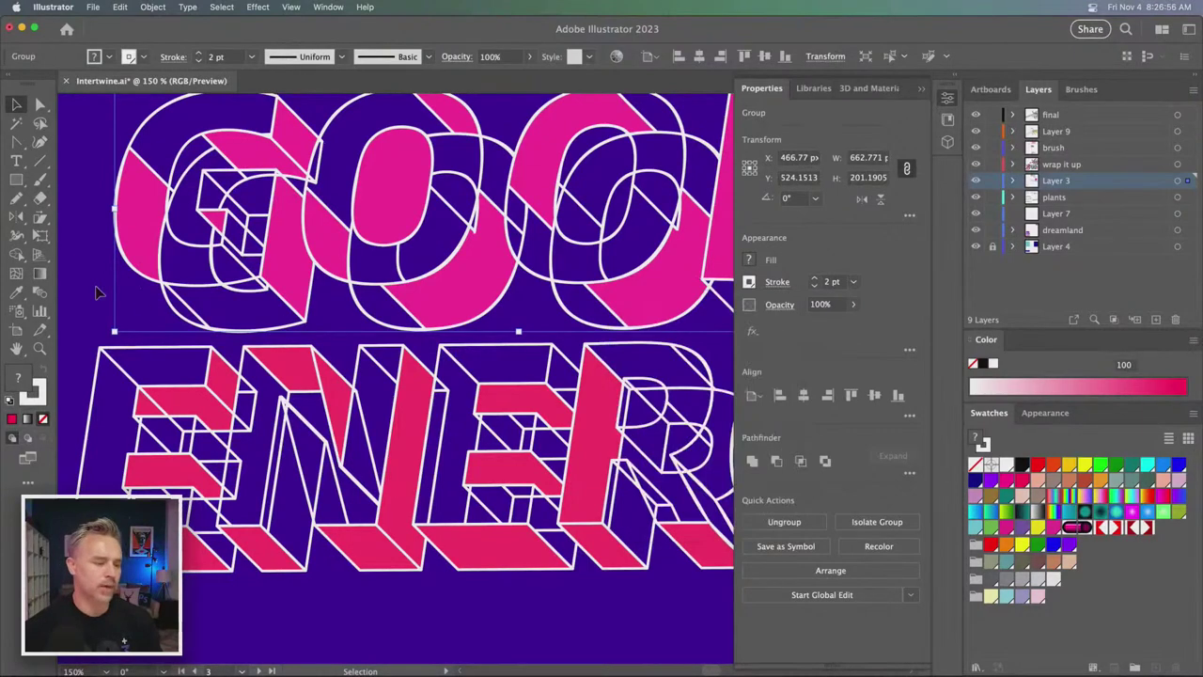
click(96, 292)
key(super+minus)
key(super+minus)
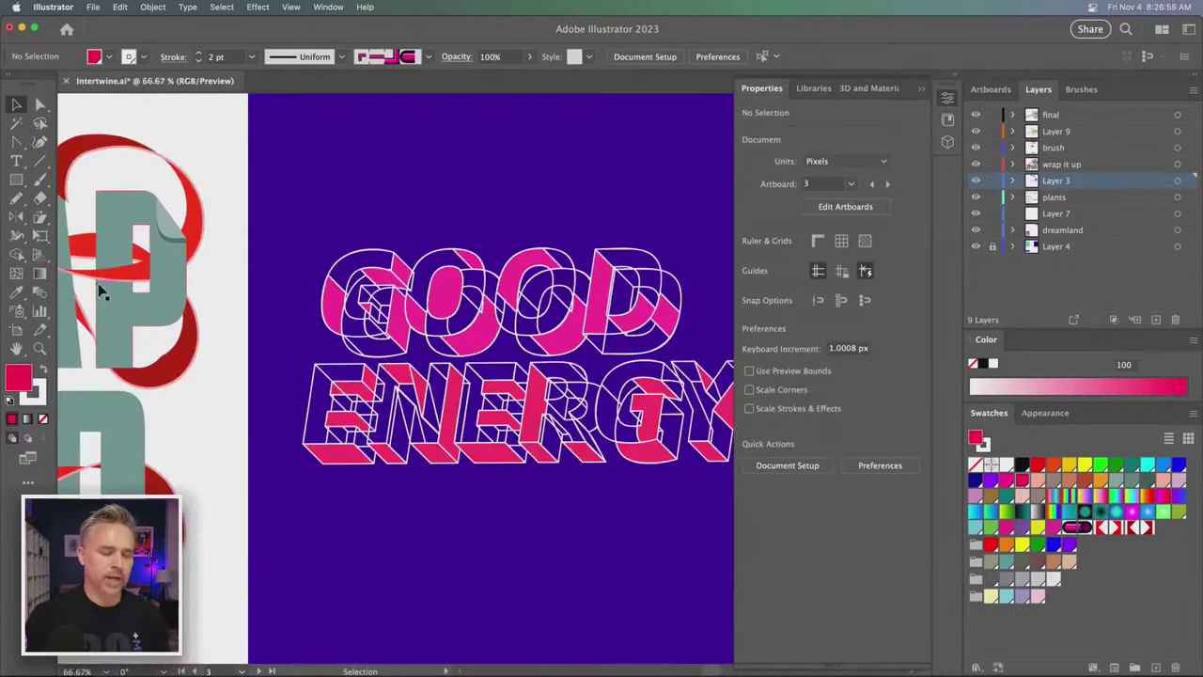
- Collapse the Properties panel, recentre the artboard, and select the ENERGY lettering
click(923, 89)
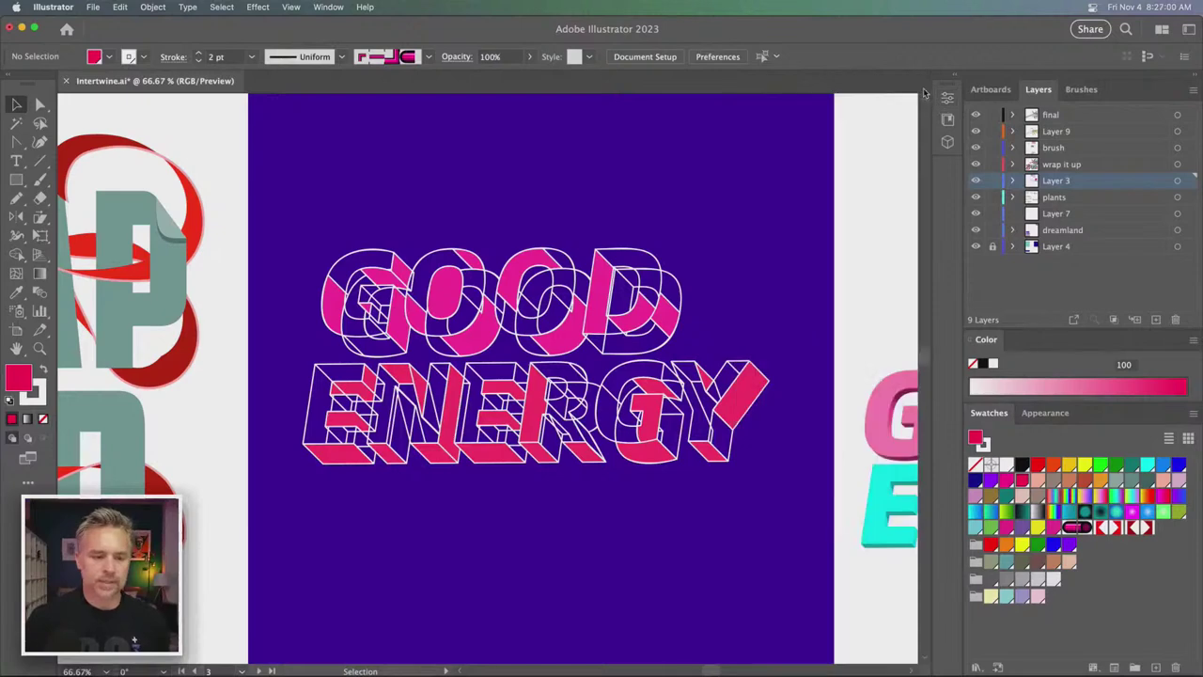
drag(625, 226, 634, 254)
key(a)
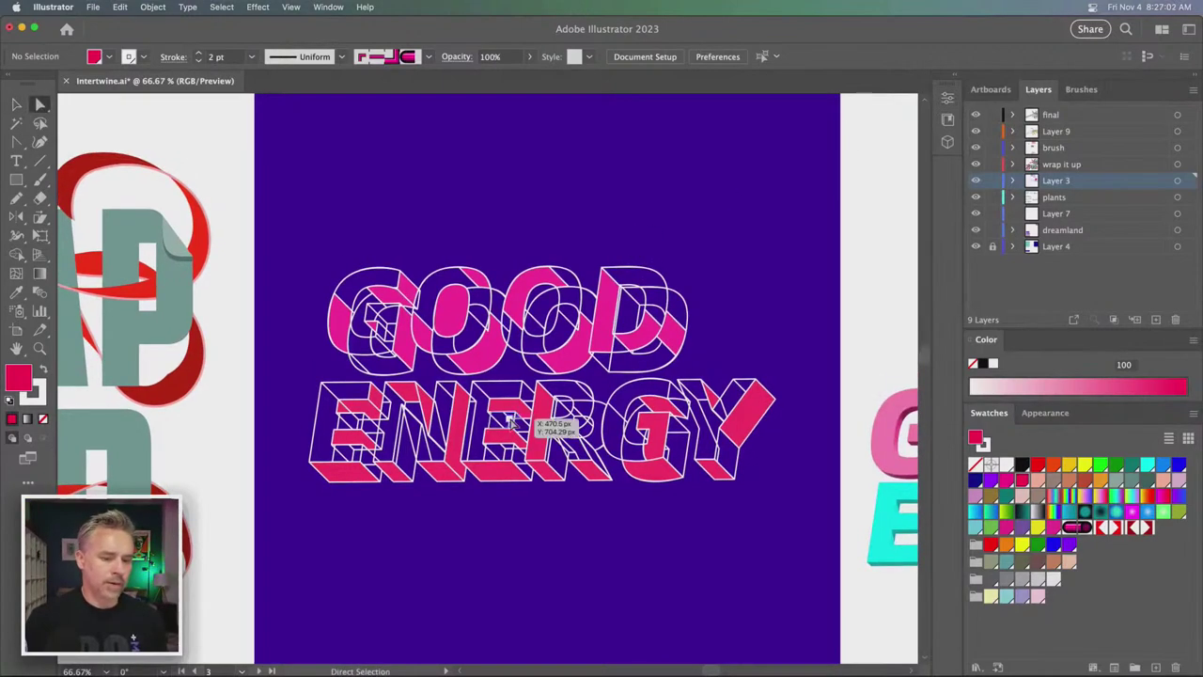
click(401, 394)
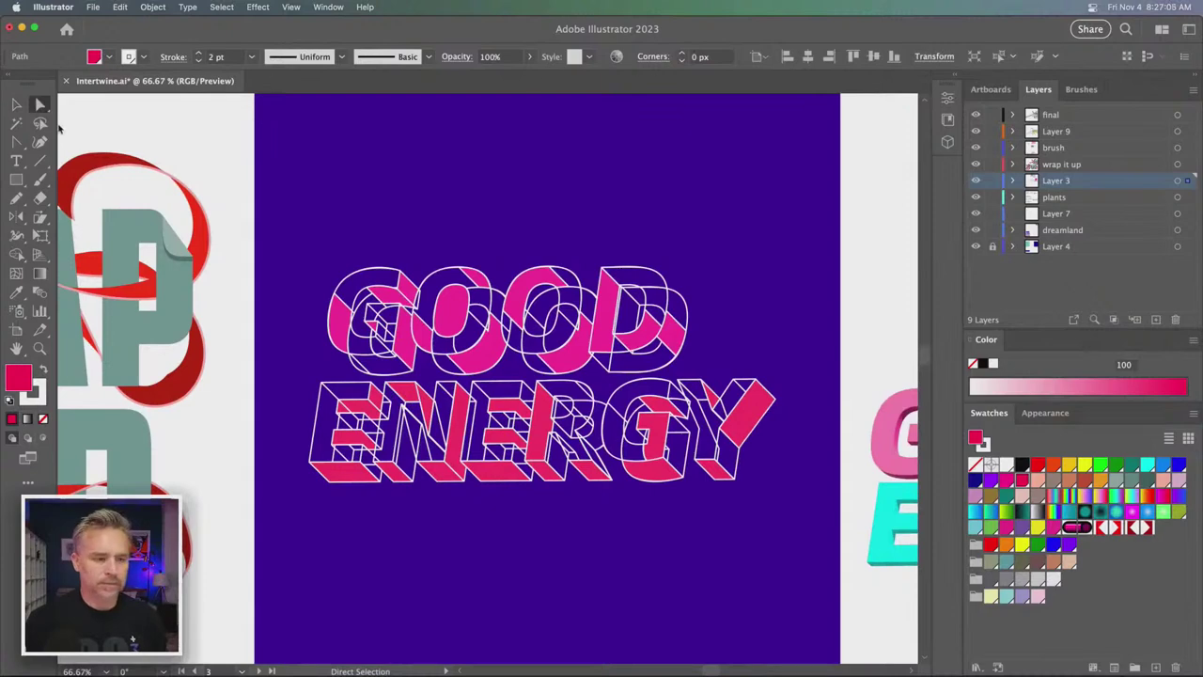
click(16, 103)
click(402, 197)
click(409, 403)
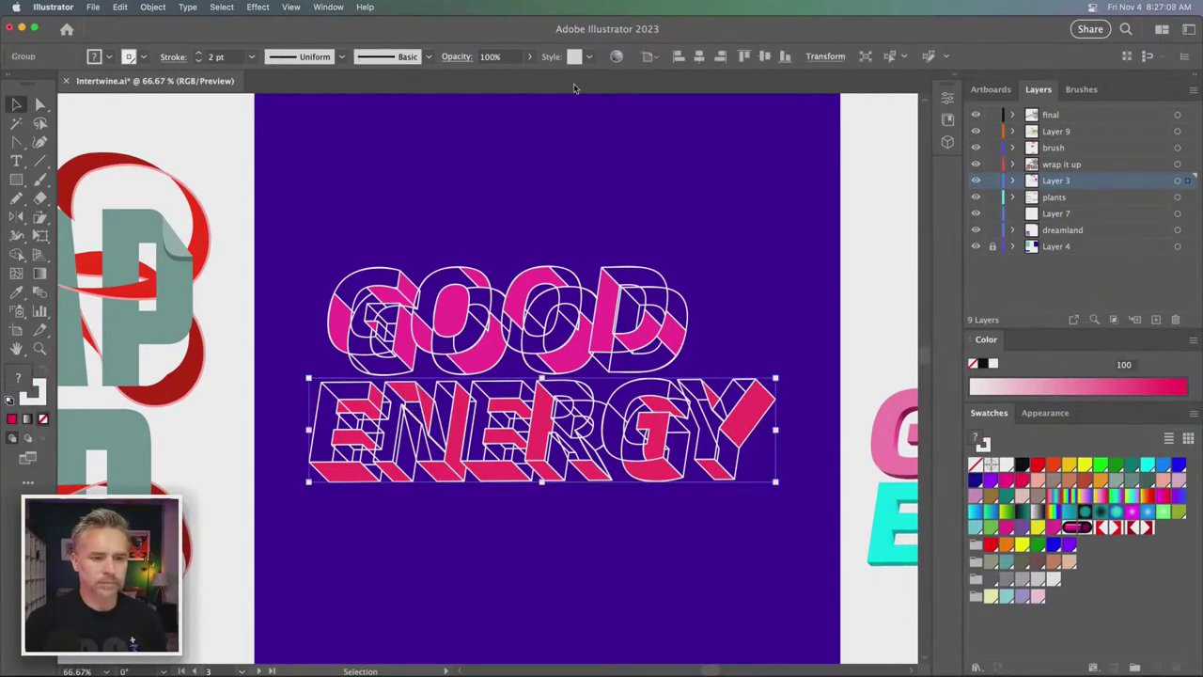
- Select every face sharing the E's reddish fill via Select > Same > Fill Color and eyedrop GOOD's magenta pink
key(a)
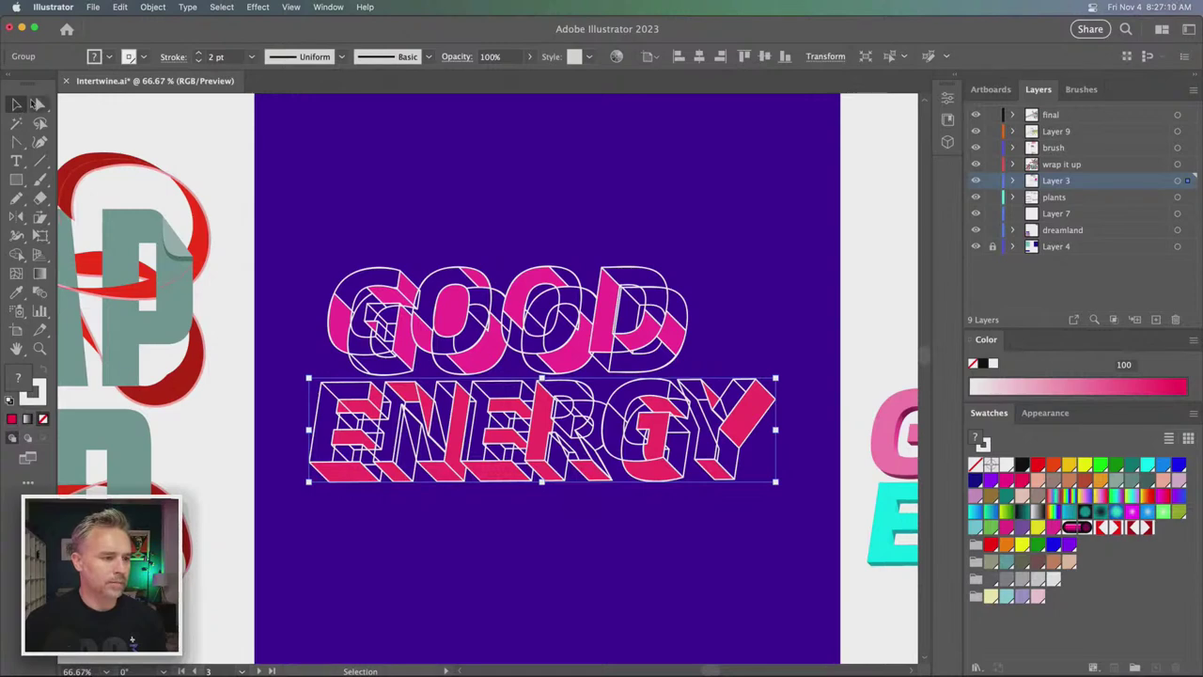
click(295, 210)
click(368, 412)
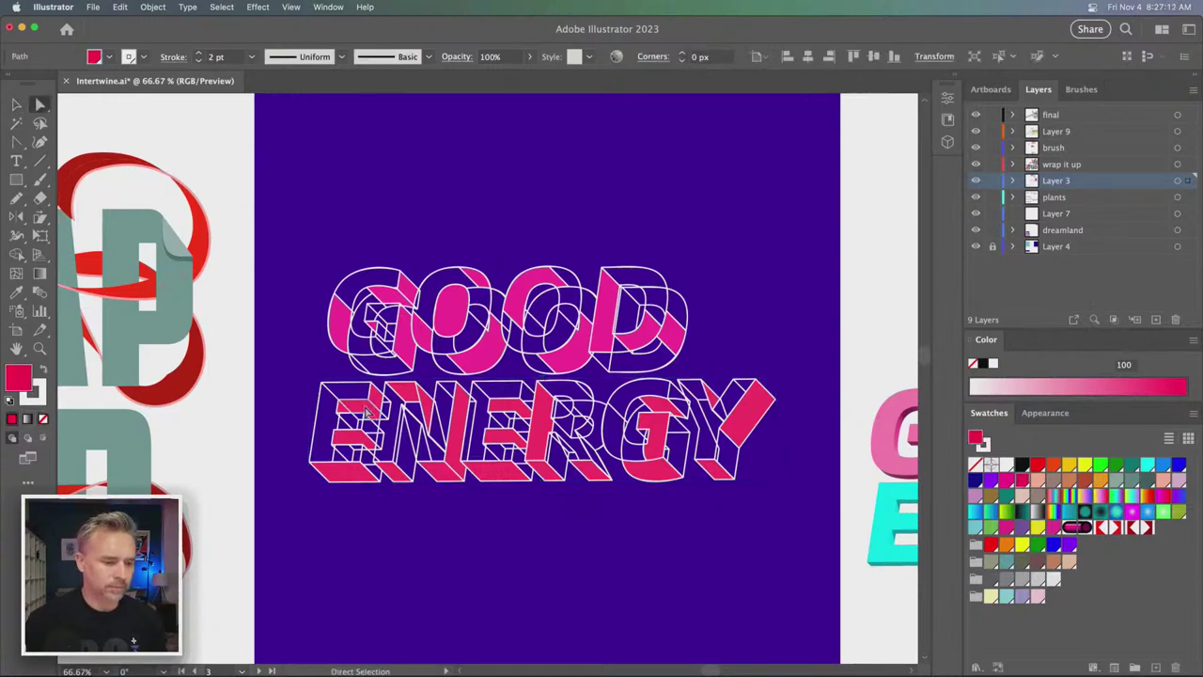
click(222, 7)
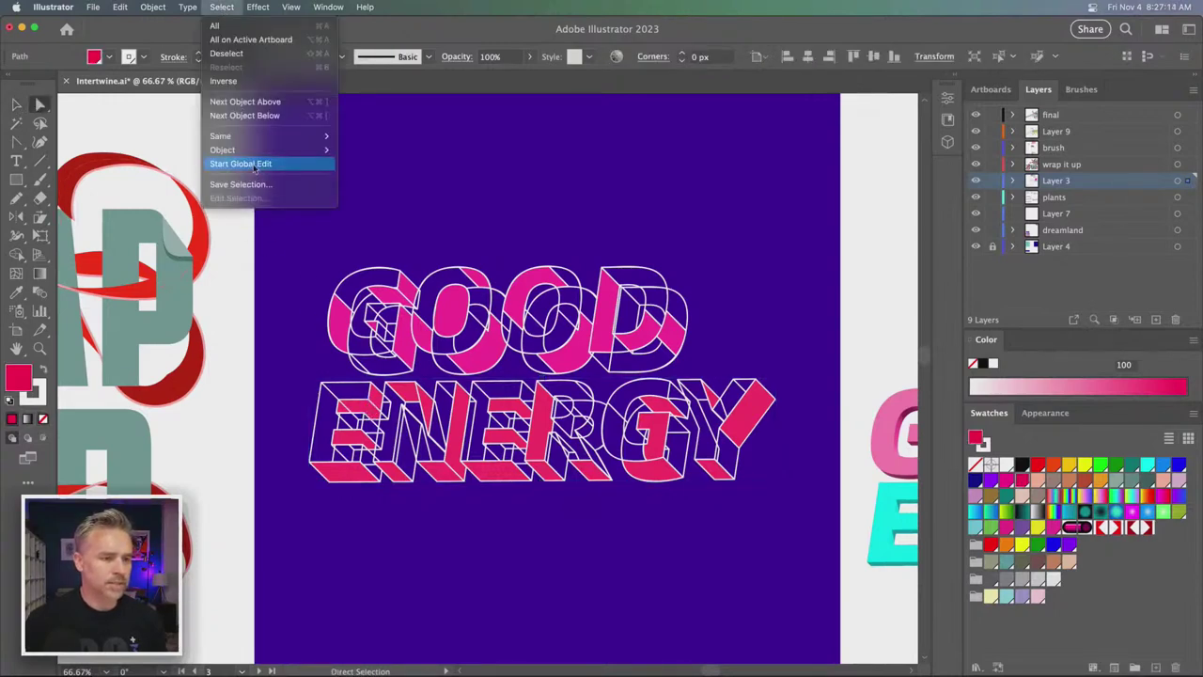
mouse_move(310, 137)
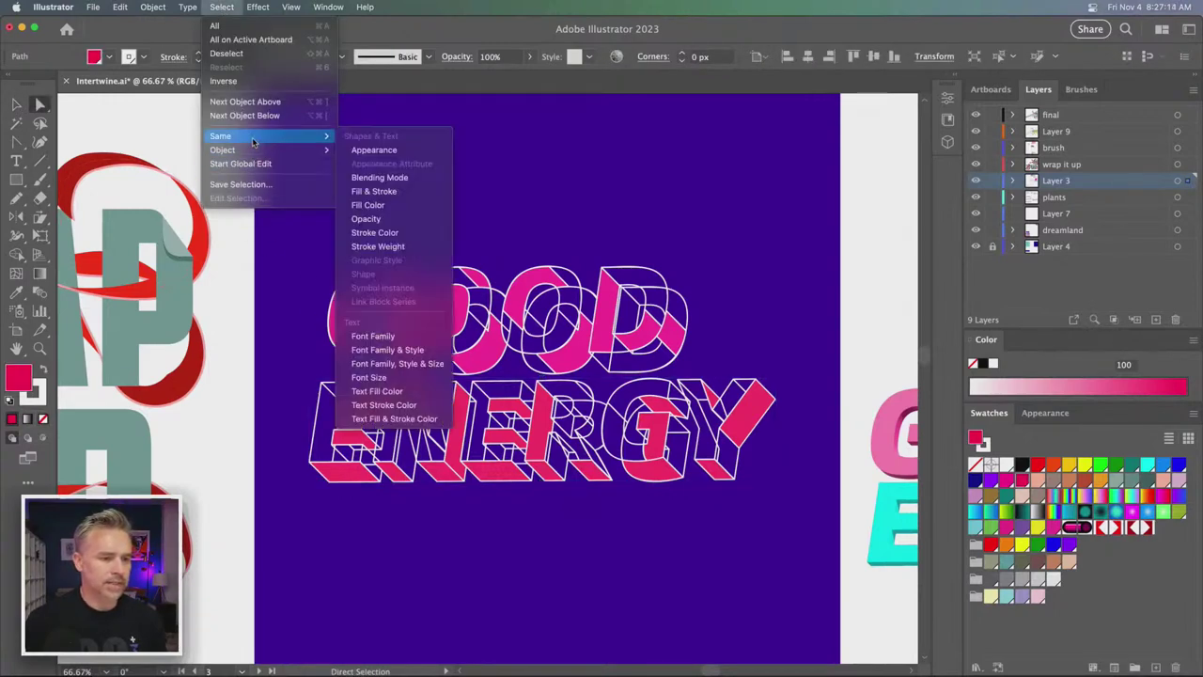
click(381, 205)
key(i)
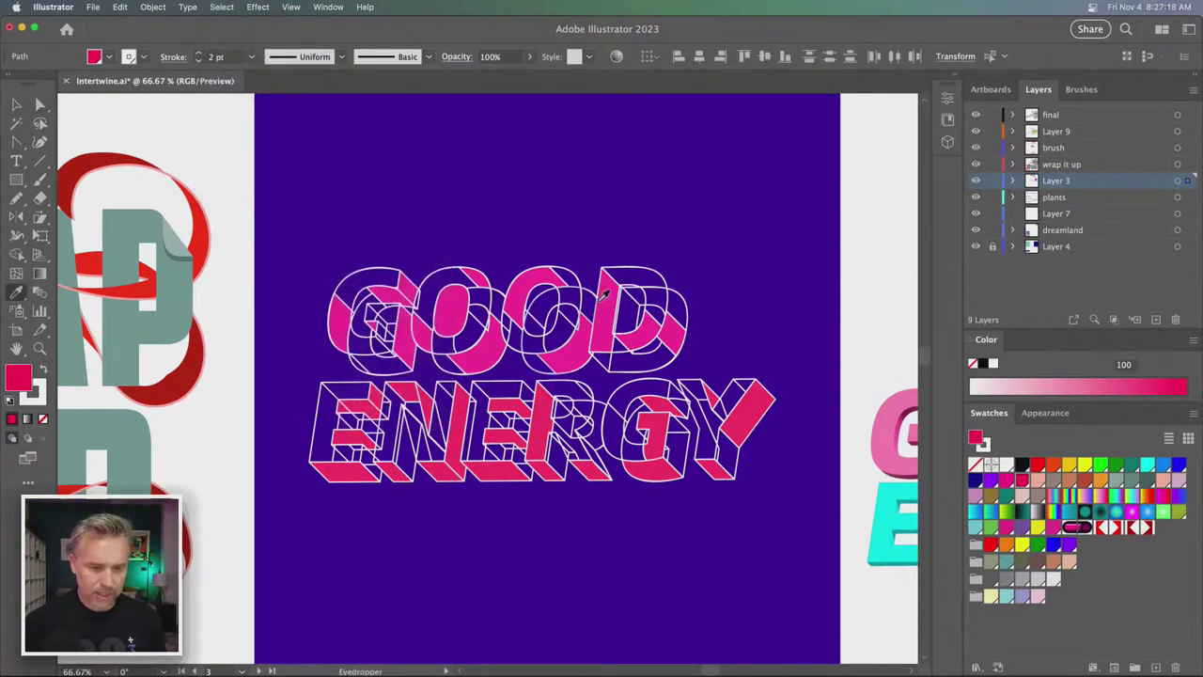
click(18, 104)
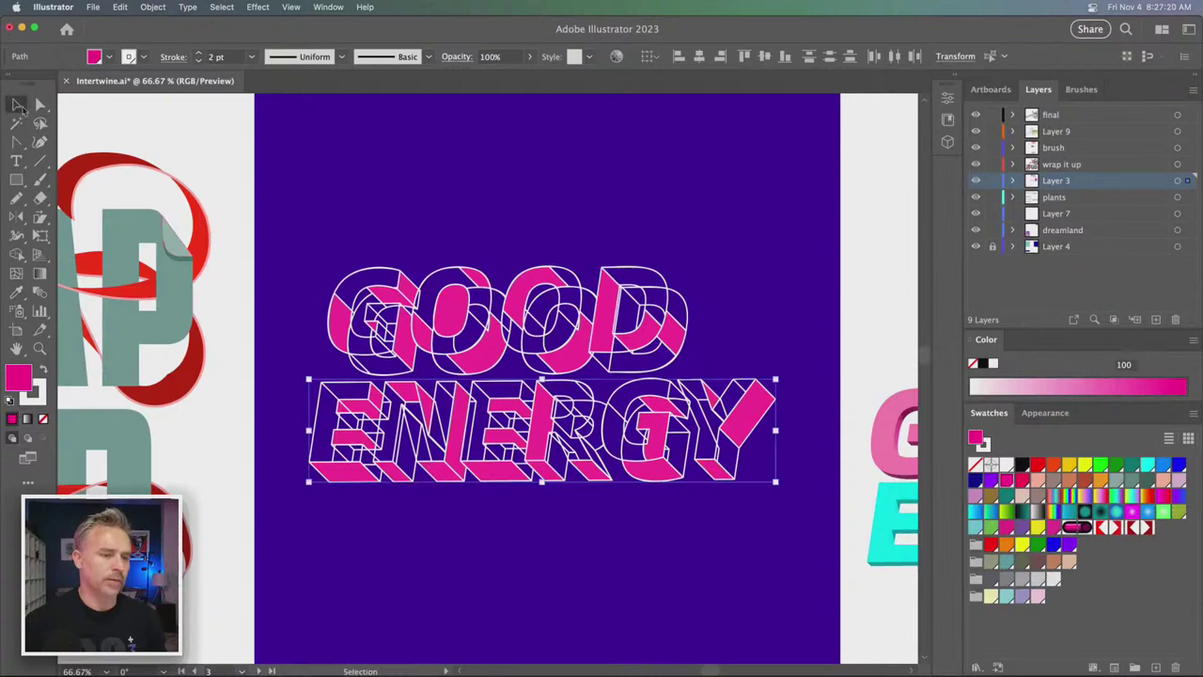
click(386, 209)
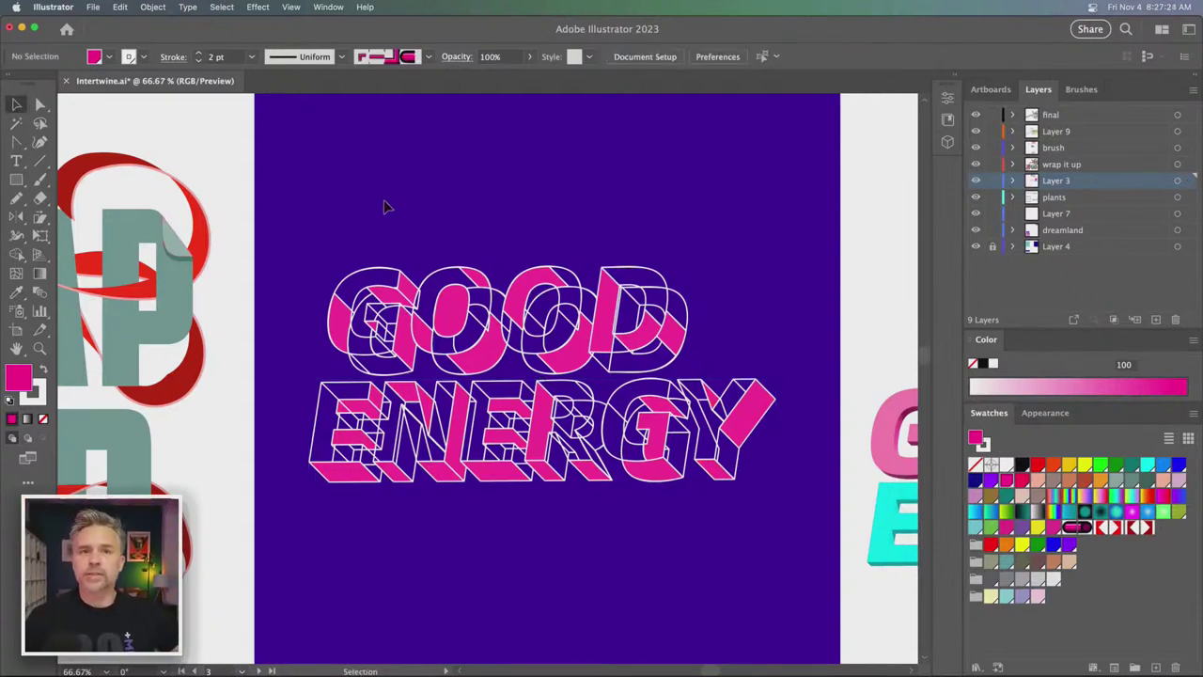
key(super+equal)
key(super+equal)
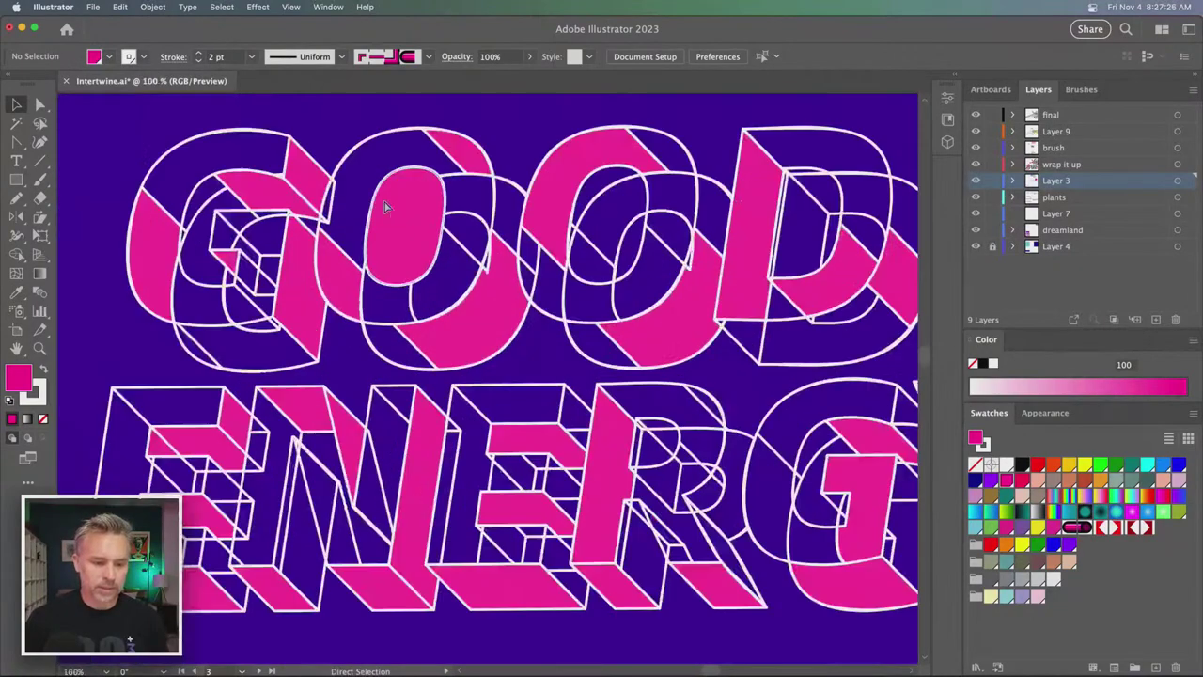
drag(677, 454, 621, 403)
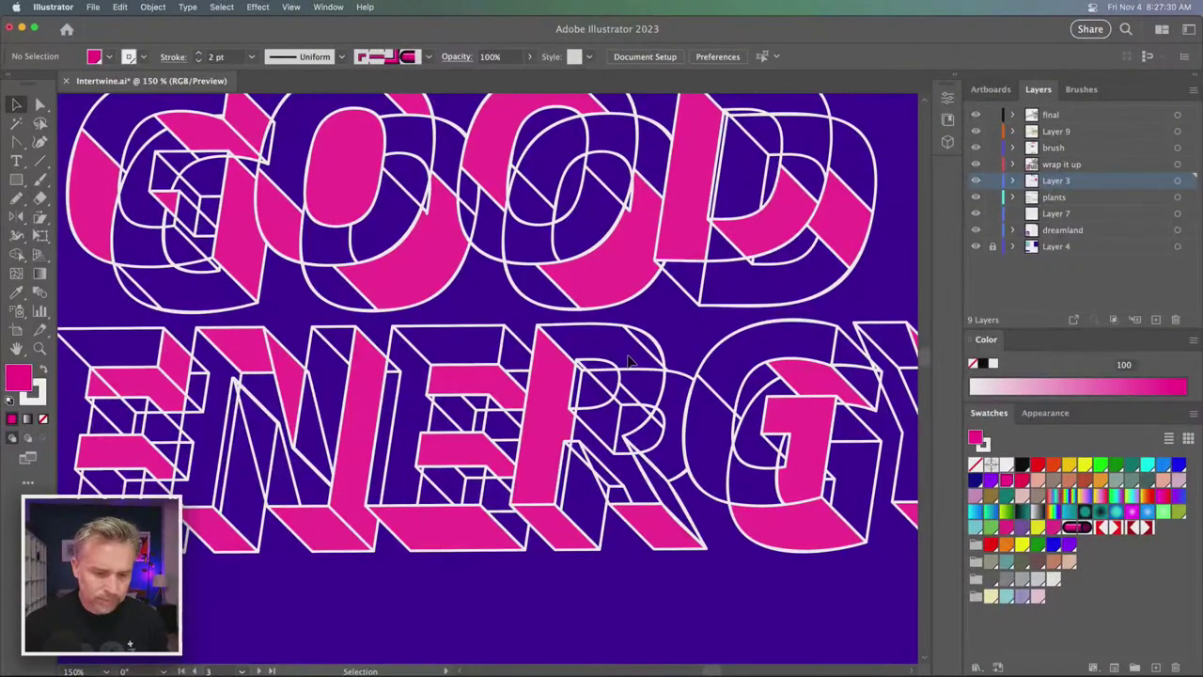
click(649, 331)
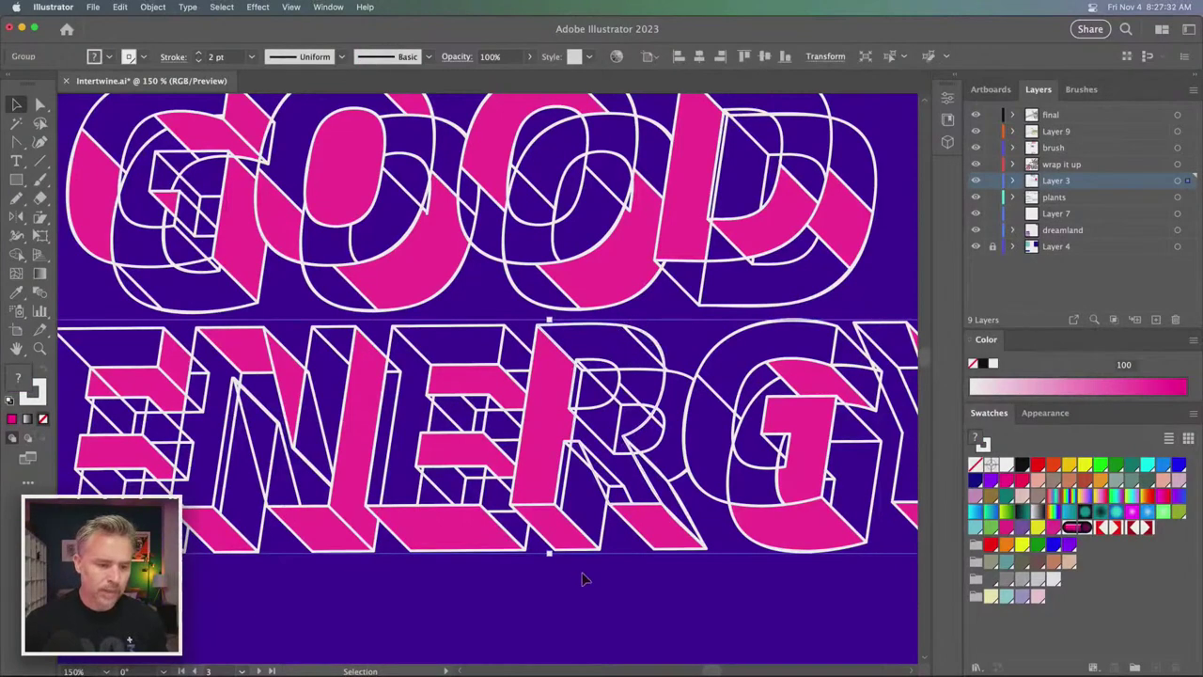
key(super+minus)
key(super+minus)
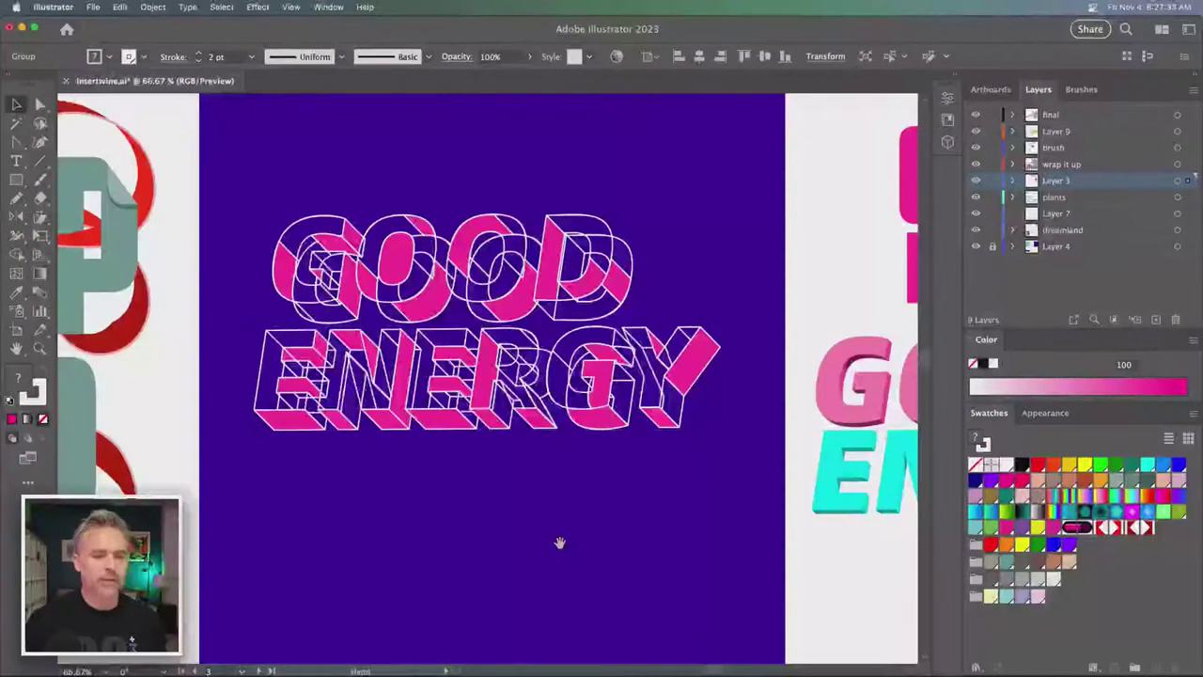
drag(559, 542, 571, 599)
click(602, 200)
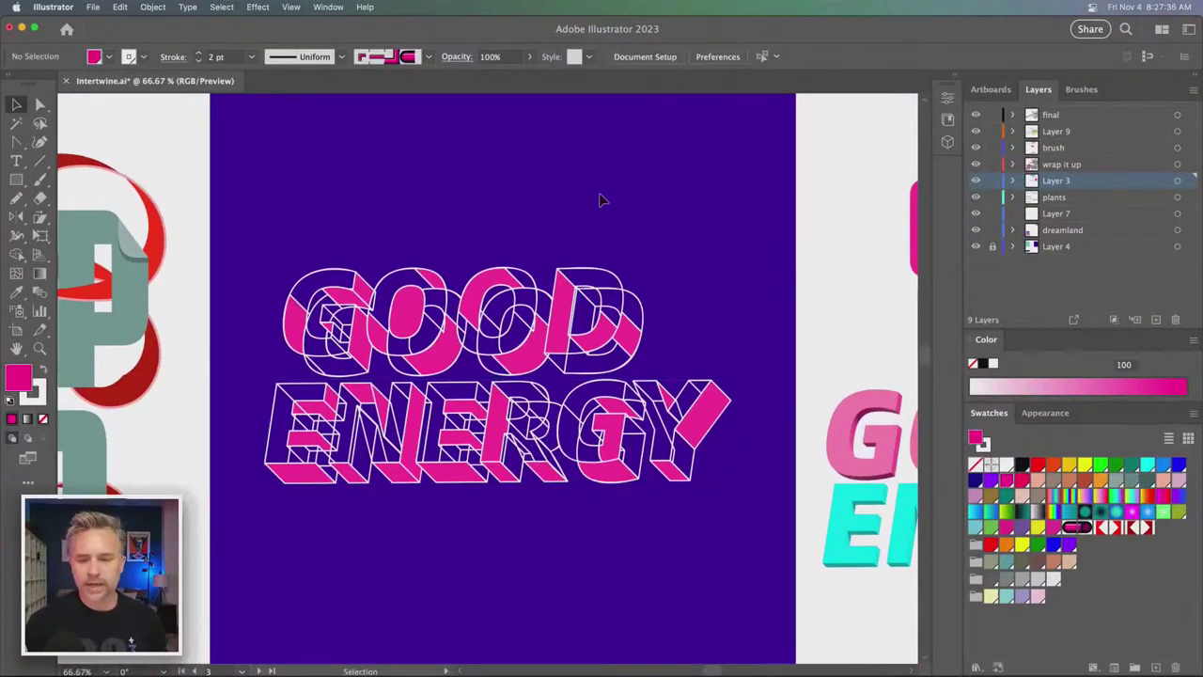
- Draw a wavy Pencil path above GOOD with no fill and the rainbow art brush
click(1082, 89)
drag(1195, 309, 1194, 263)
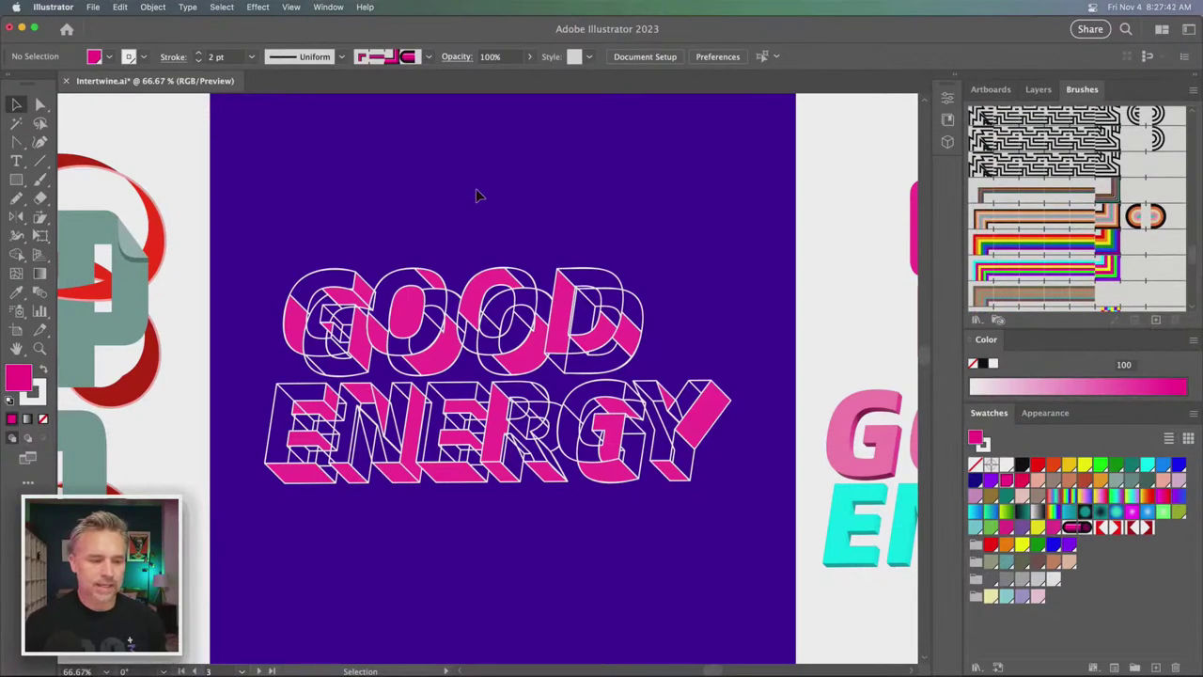
key(n)
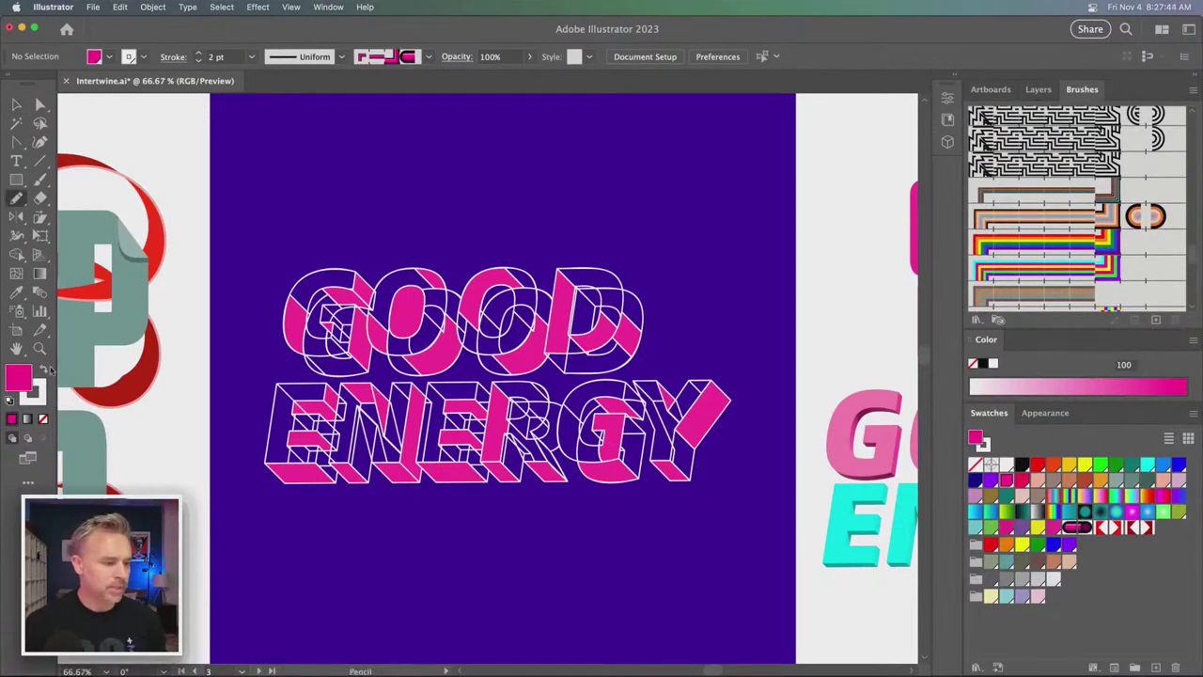
click(43, 420)
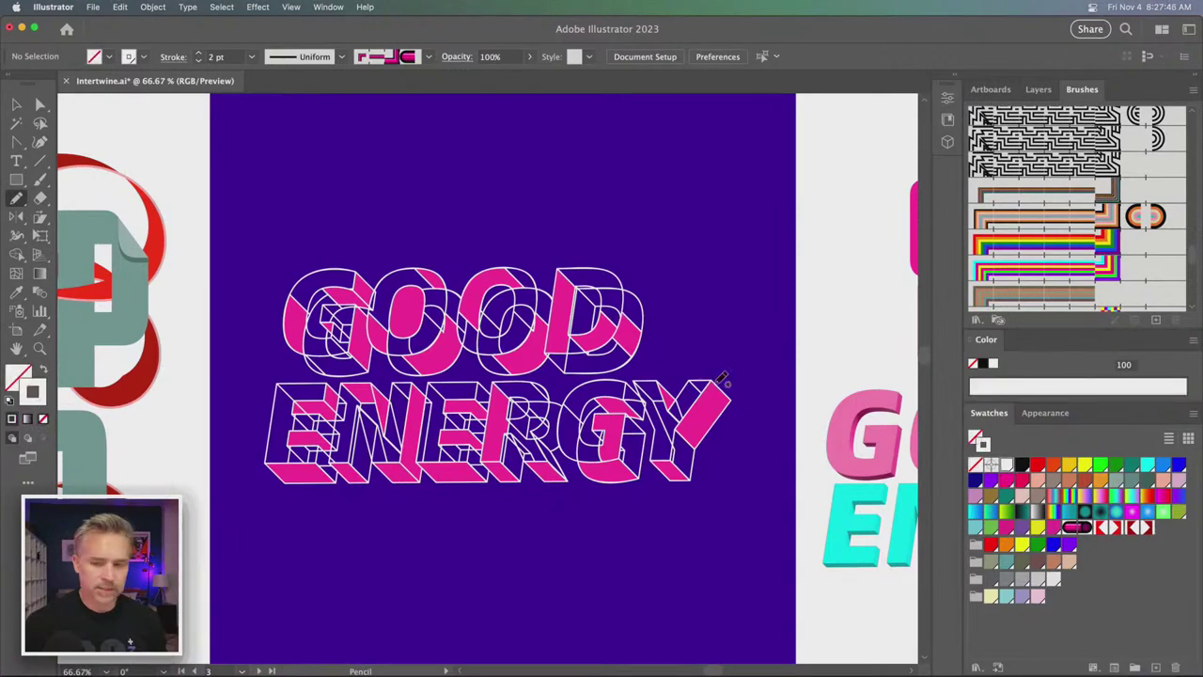
click(1057, 269)
drag(693, 232, 316, 217)
- Taper the rainbow ribbon at both ends with Width Profile 1
key(v)
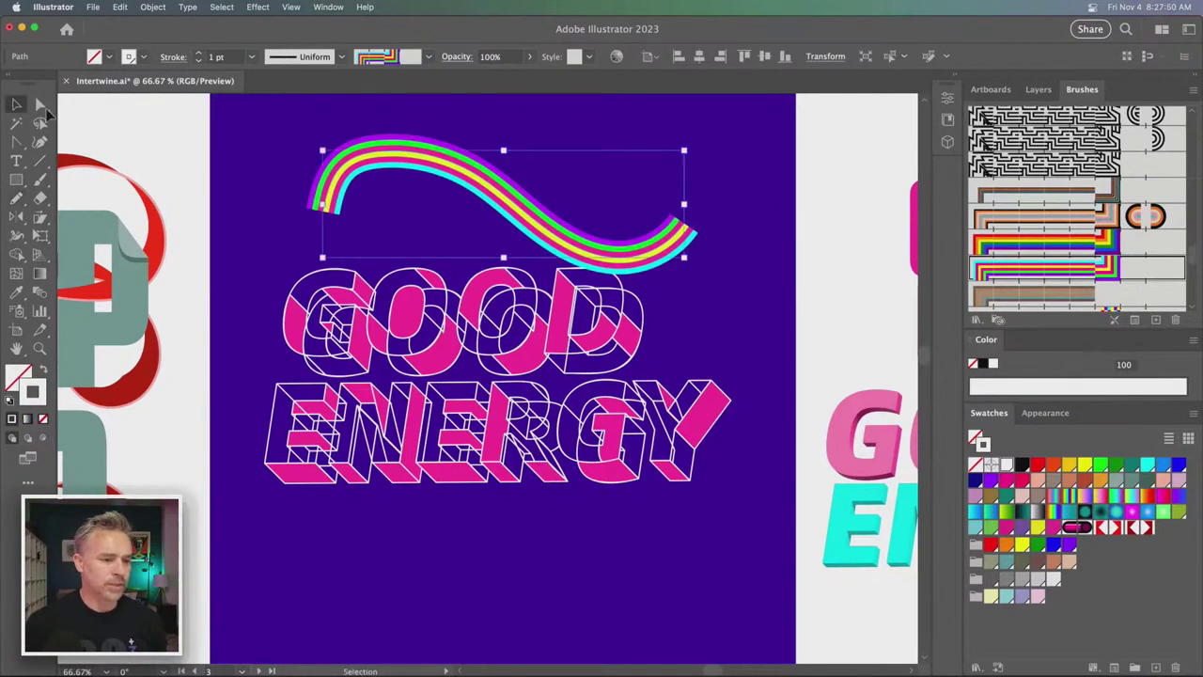
click(342, 57)
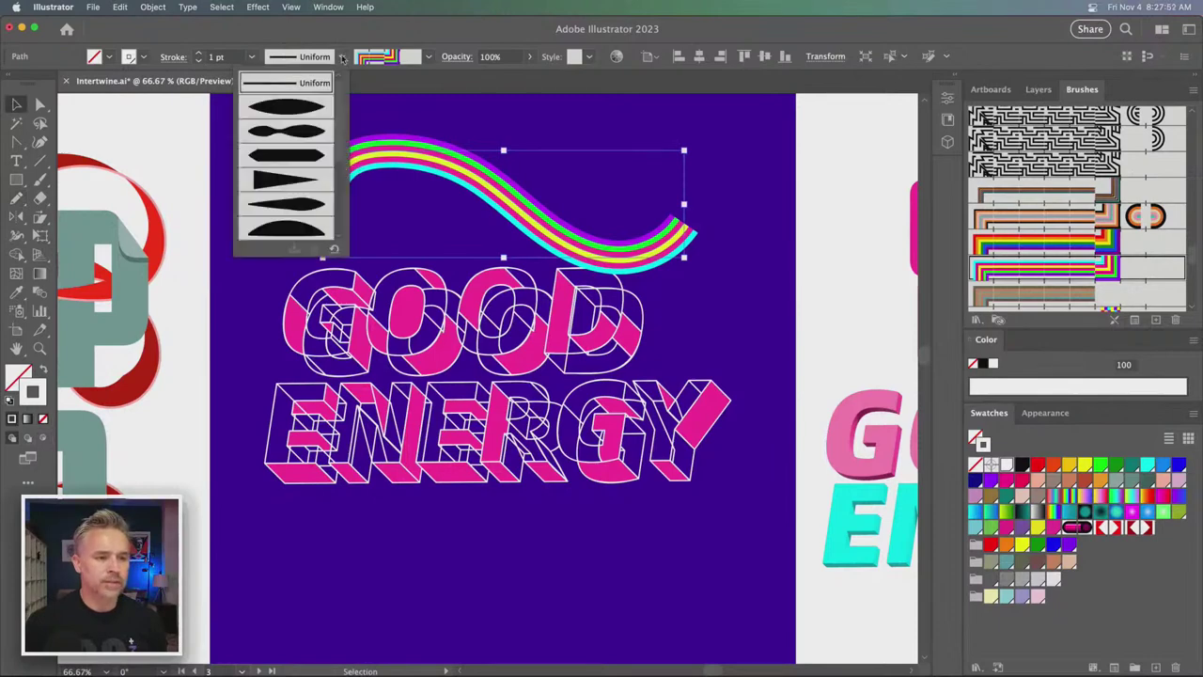
click(270, 134)
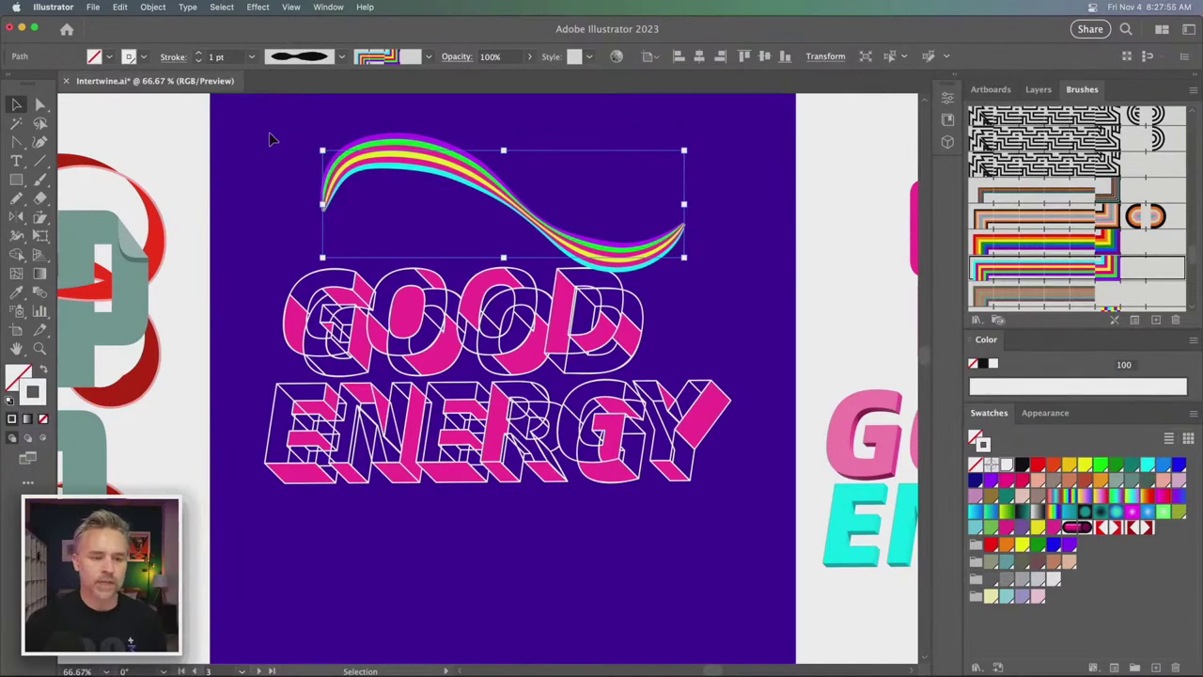
key(super+equal)
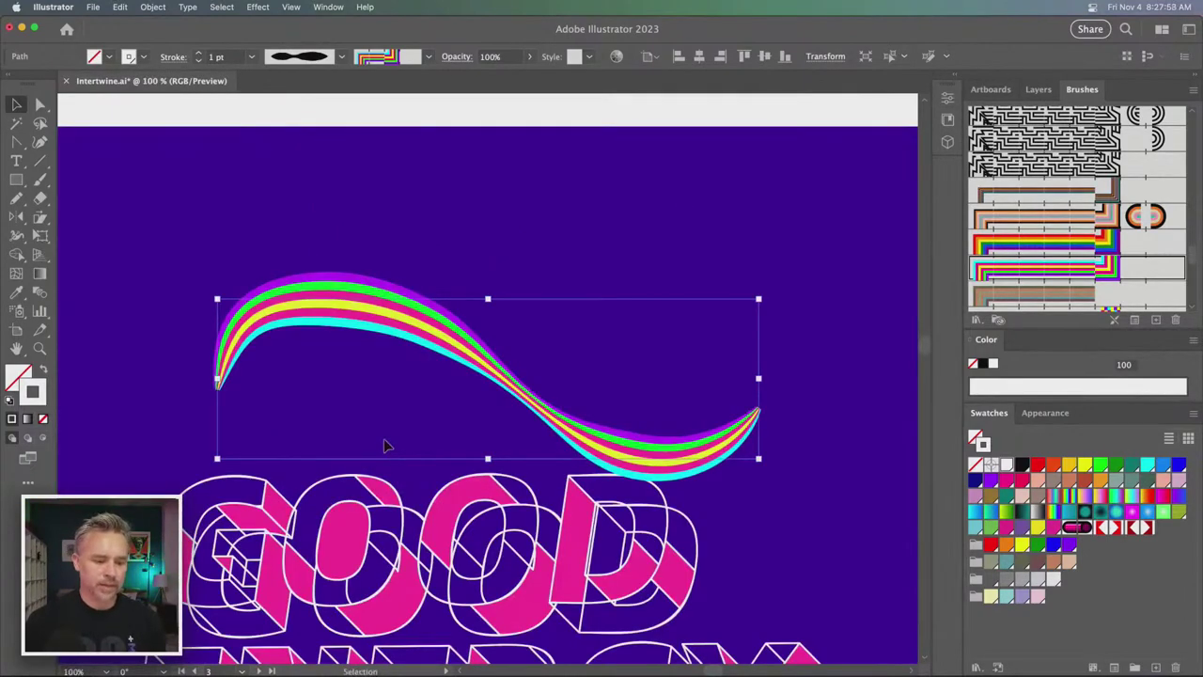
scroll(384, 446, down, 10)
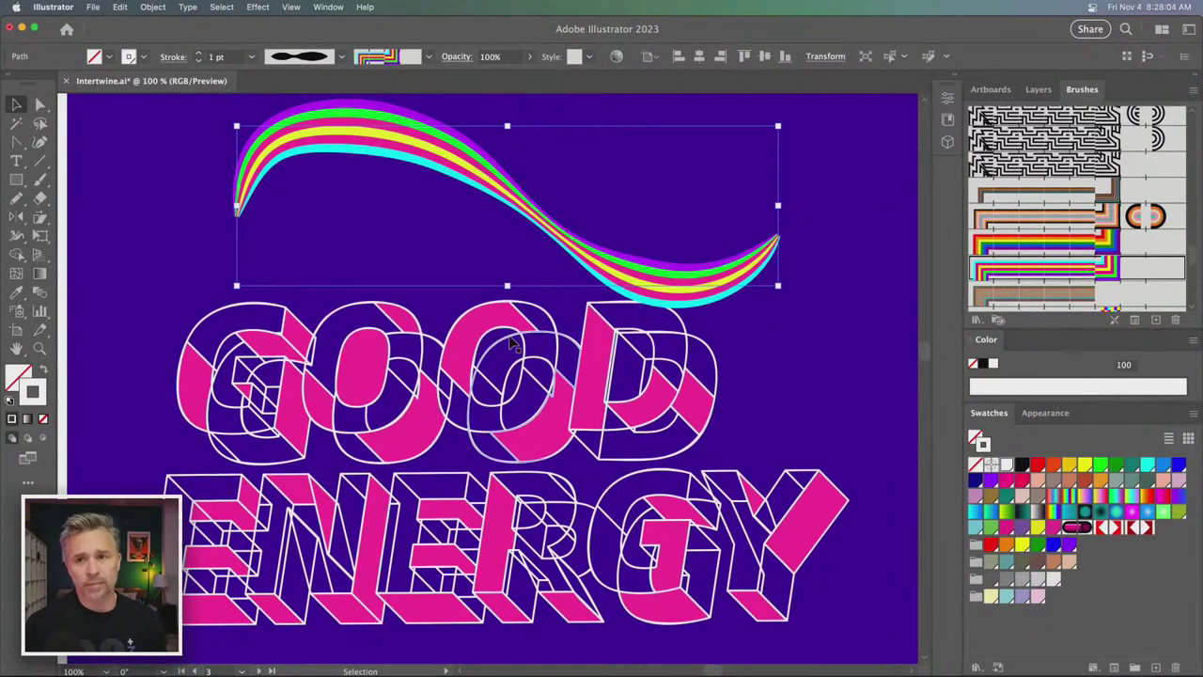
- Show the Layers list, briefly hide and reshow Layer 4, and delete the rainbow ribbon
click(979, 88)
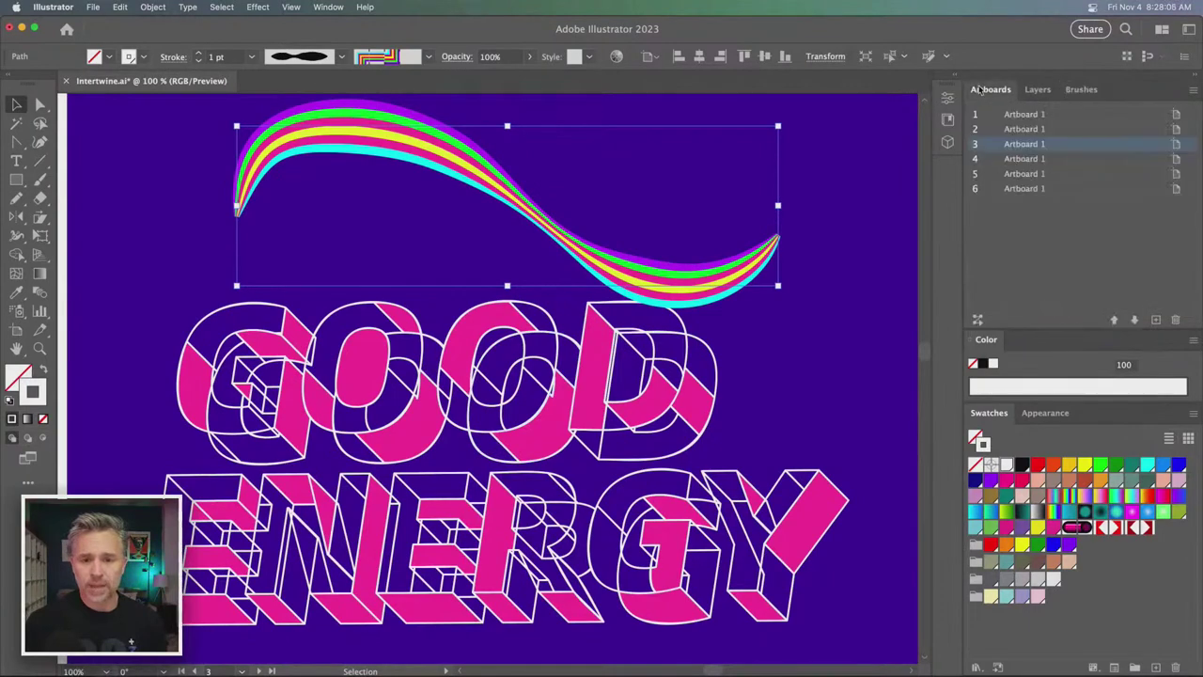
click(1036, 89)
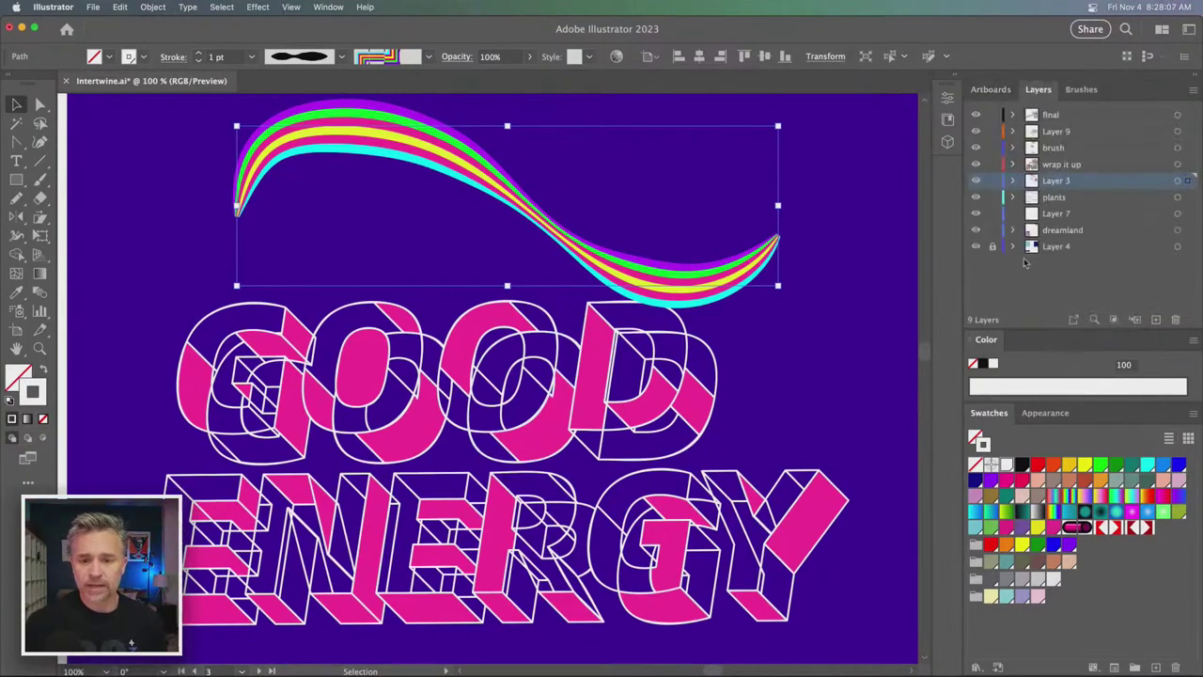
click(975, 248)
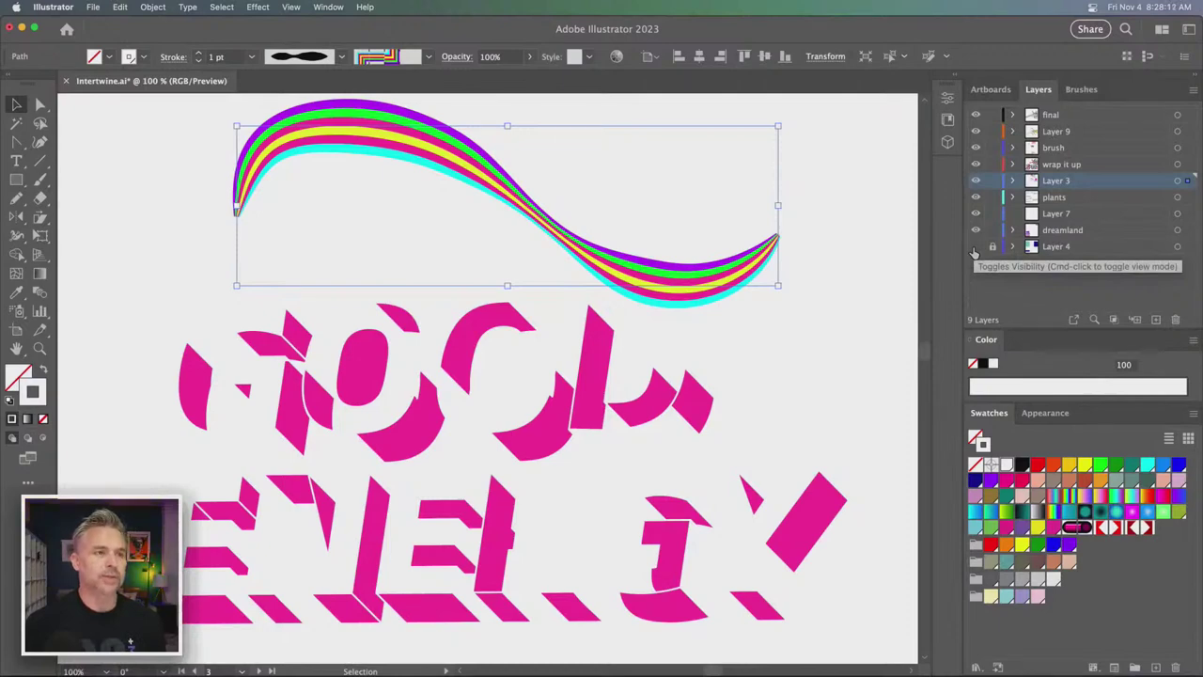
click(975, 246)
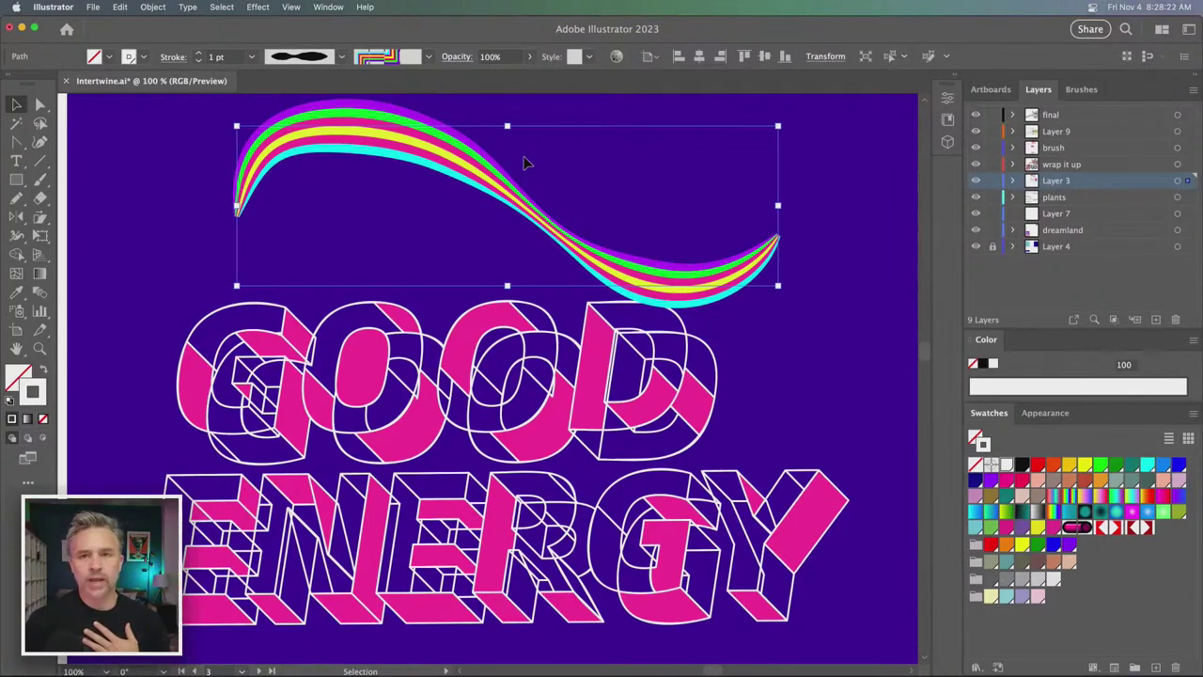
key(Delete)
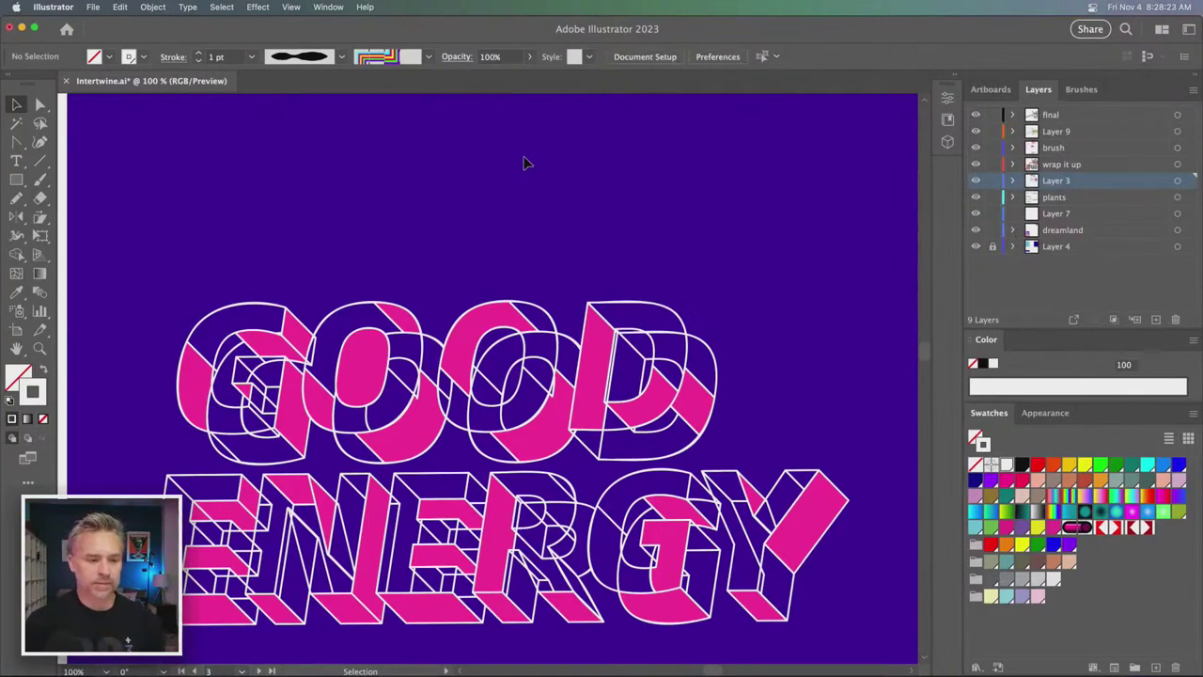
- Undo the deletion, then select only the rainbow ribbon and delete it
click(503, 329)
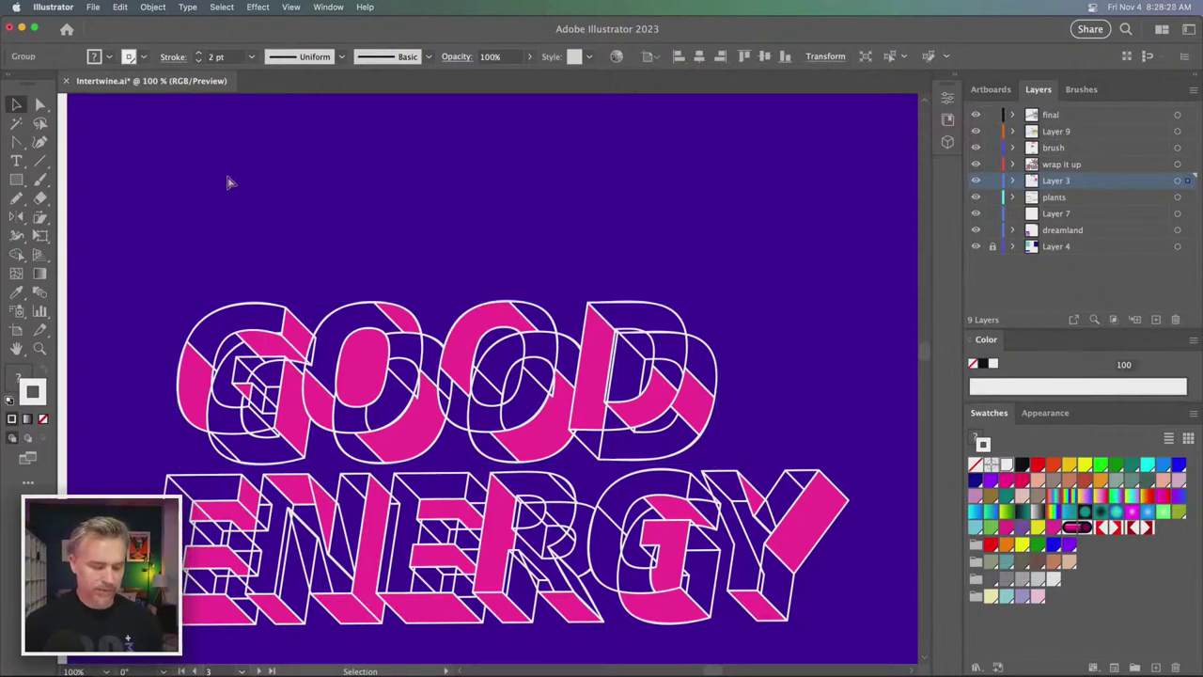
key(super+z)
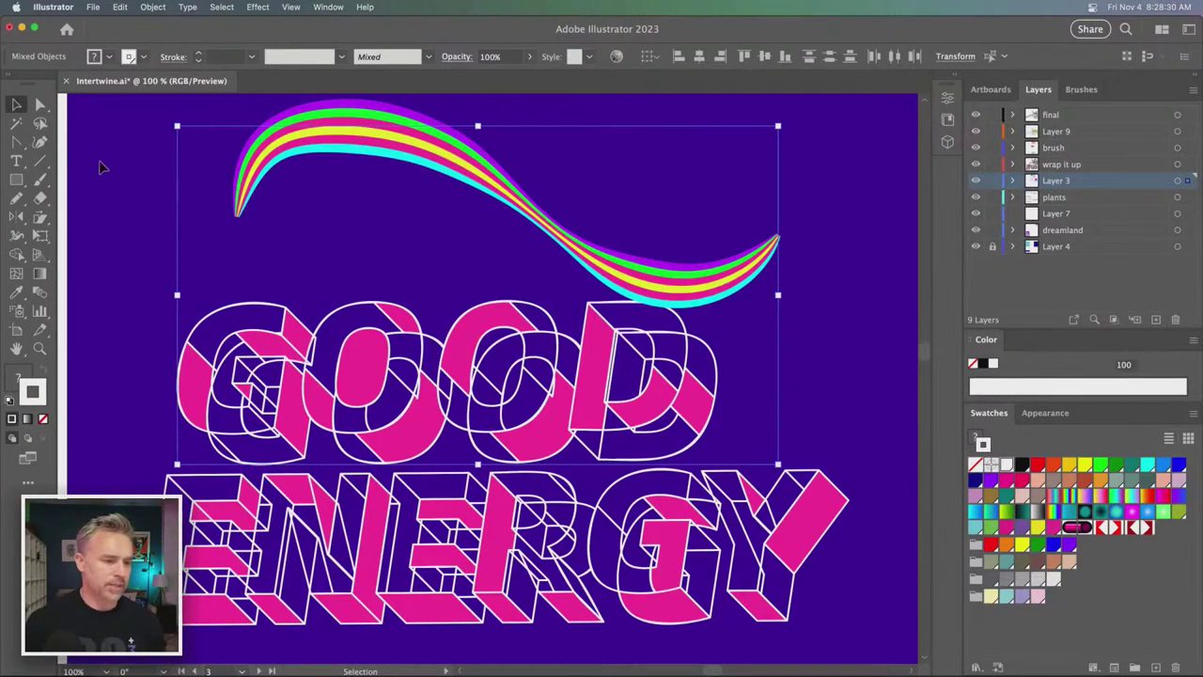
click(103, 168)
click(262, 160)
key(Delete)
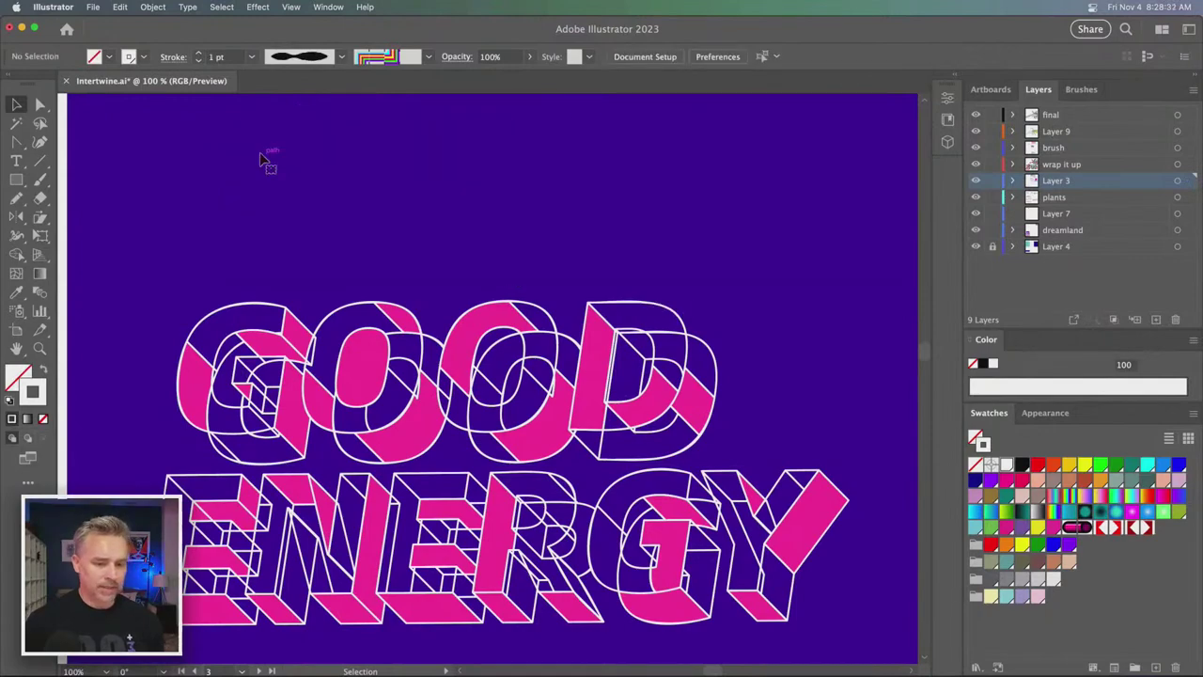
- Zoom to 150% on the lettering, pan, and select the GOOD group
key(super+equal)
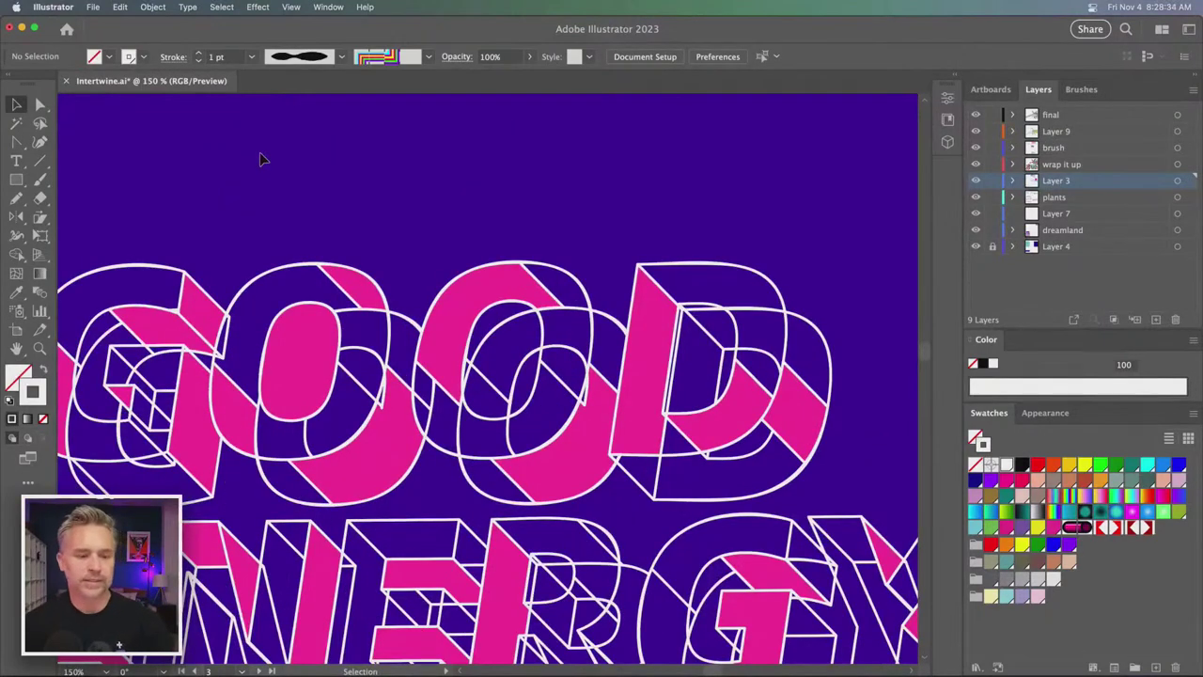
scroll(366, 364, left, 5)
scroll(367, 365, down, 2)
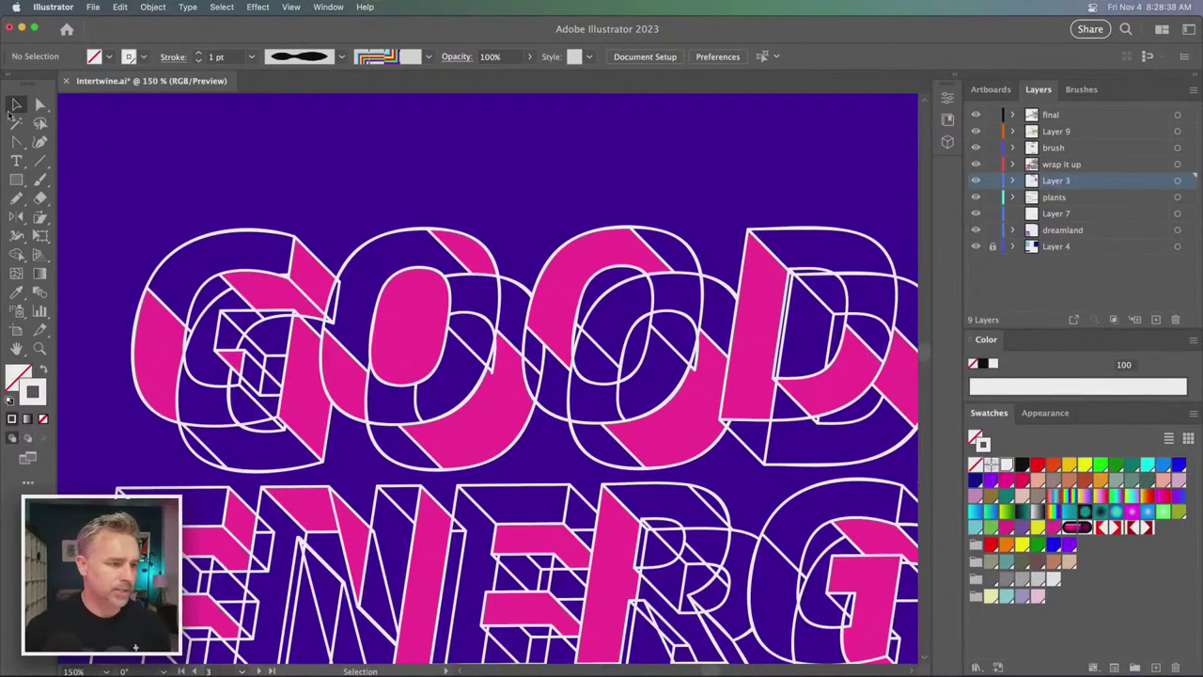
click(313, 280)
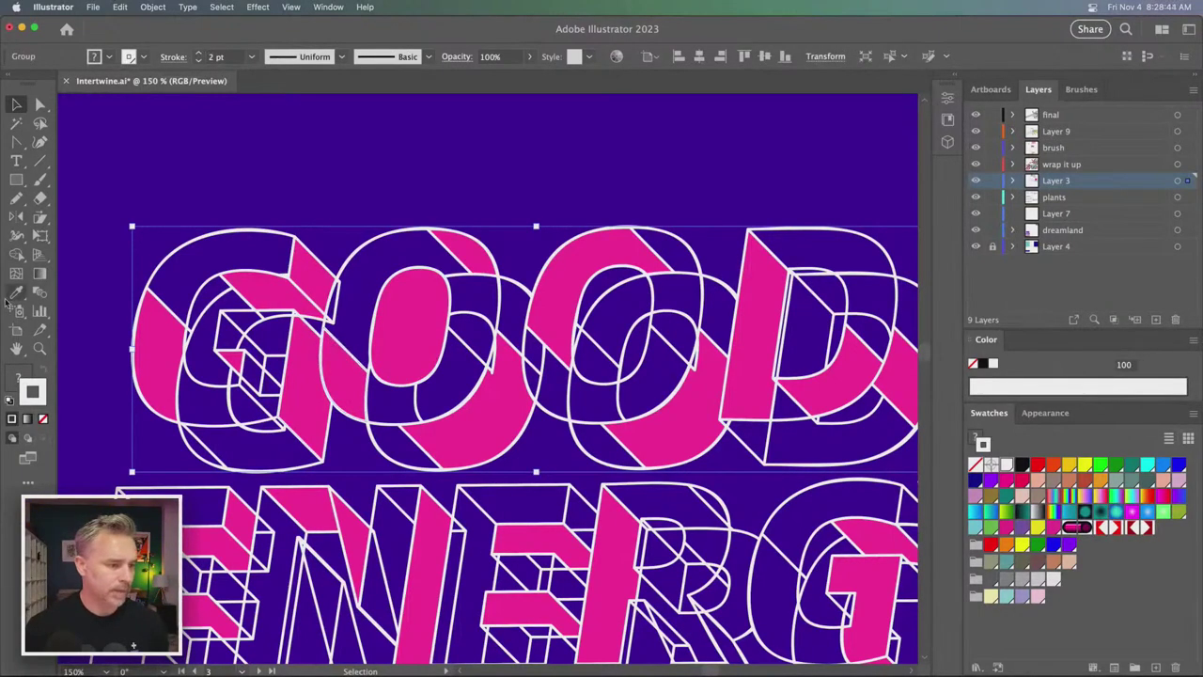
- Set up Shape Builder with magenta sampled by the Eyedropper from a pink facet
click(16, 254)
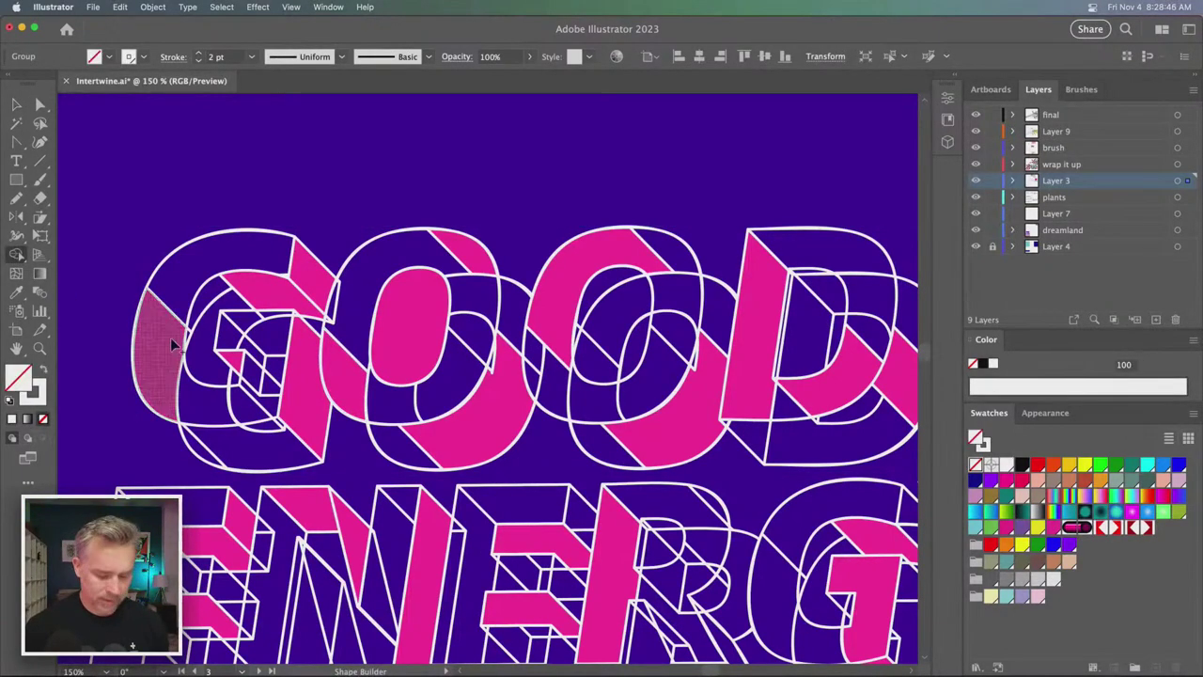
key(i)
click(435, 430)
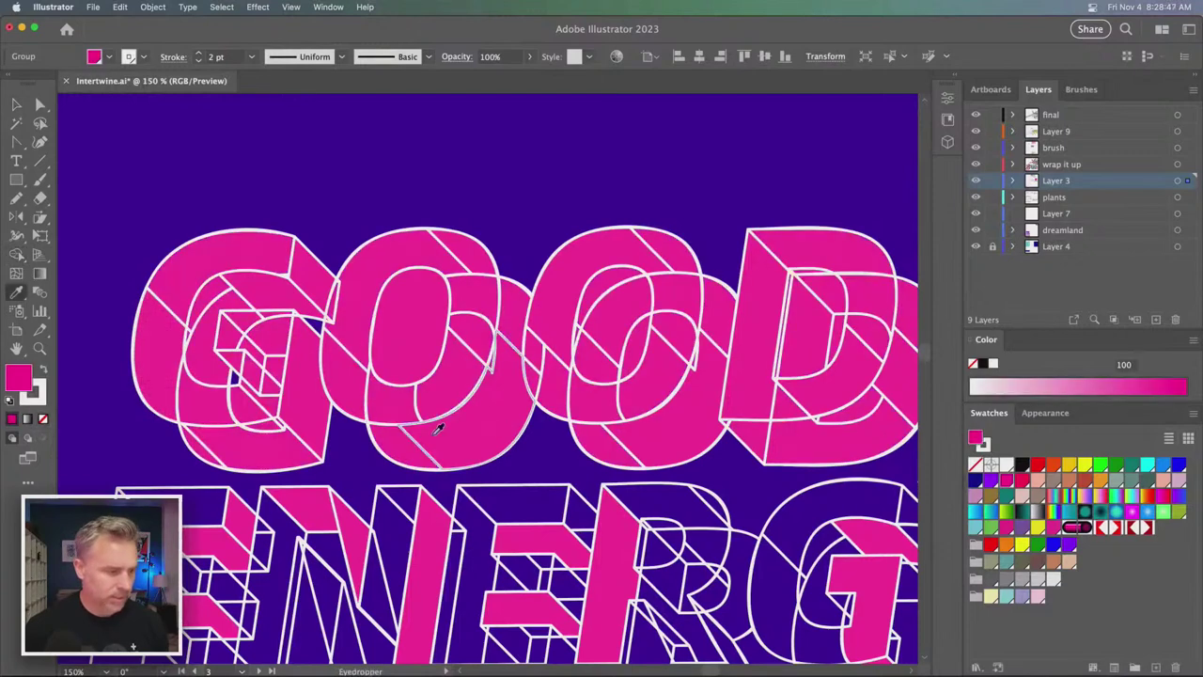
click(215, 328)
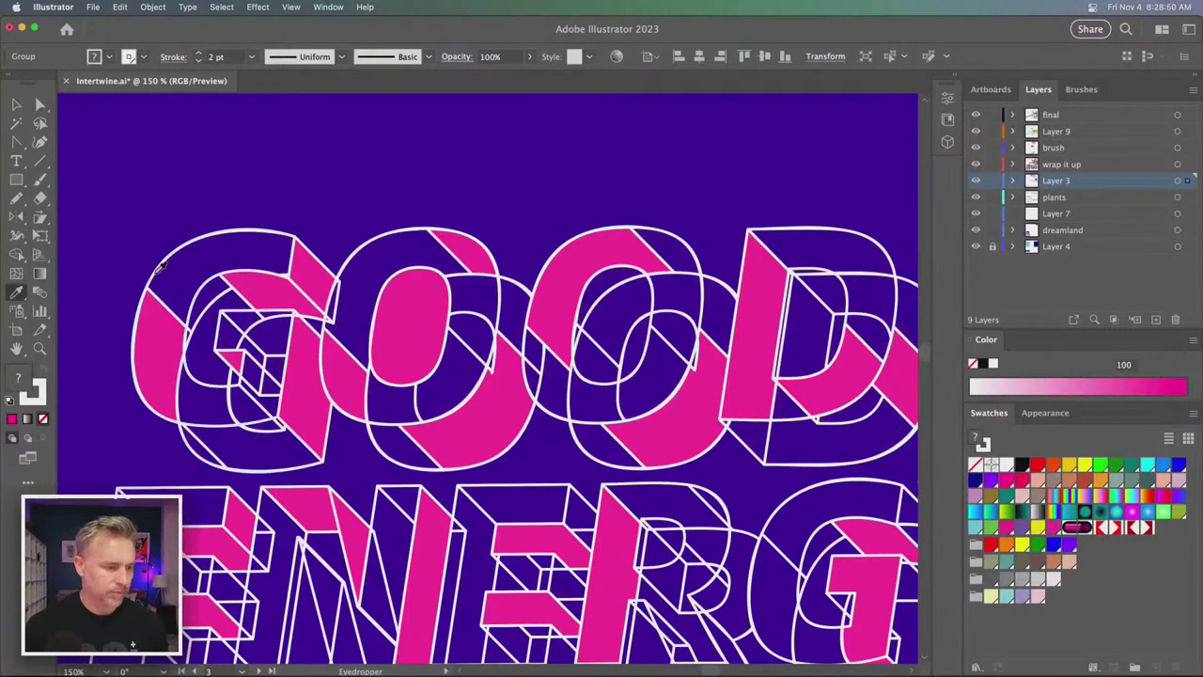
click(15, 106)
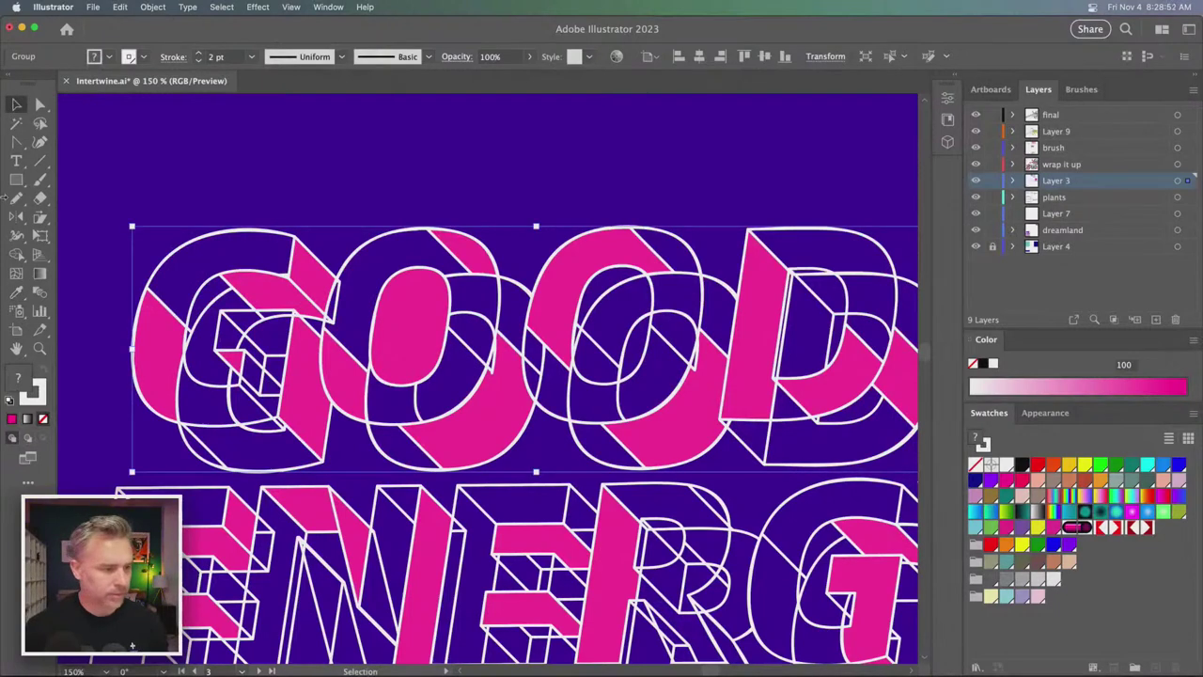
click(16, 254)
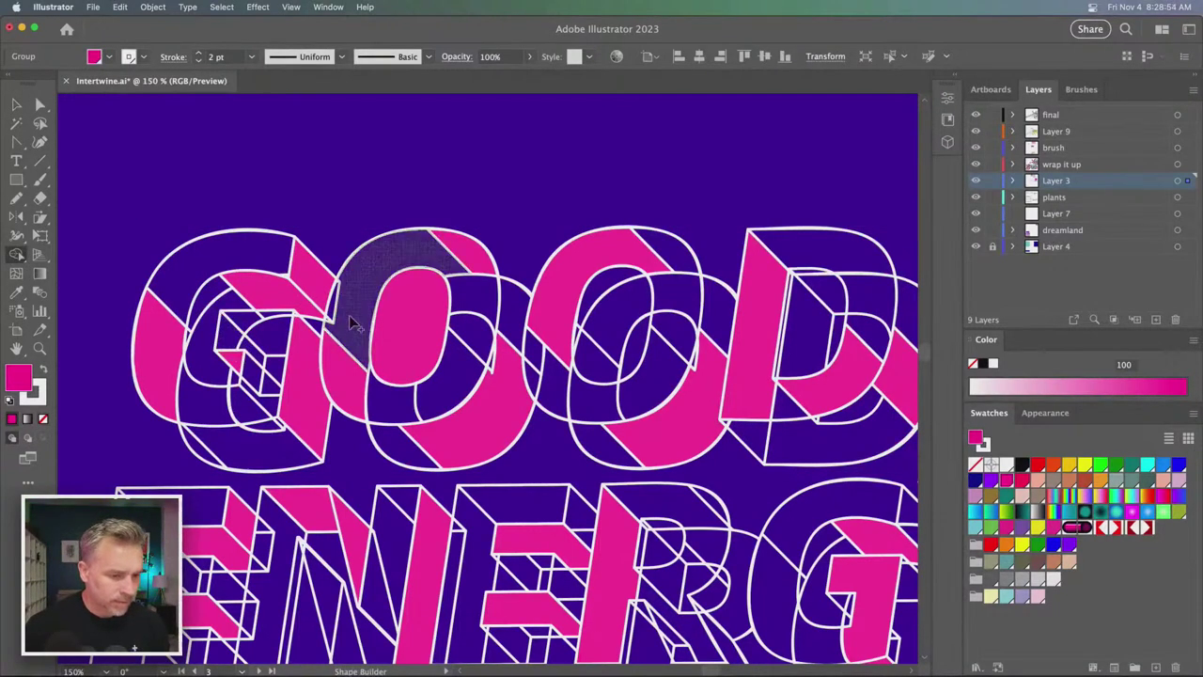
- Fill the O's crescent and the G's sliver and top face with magenta
click(498, 352)
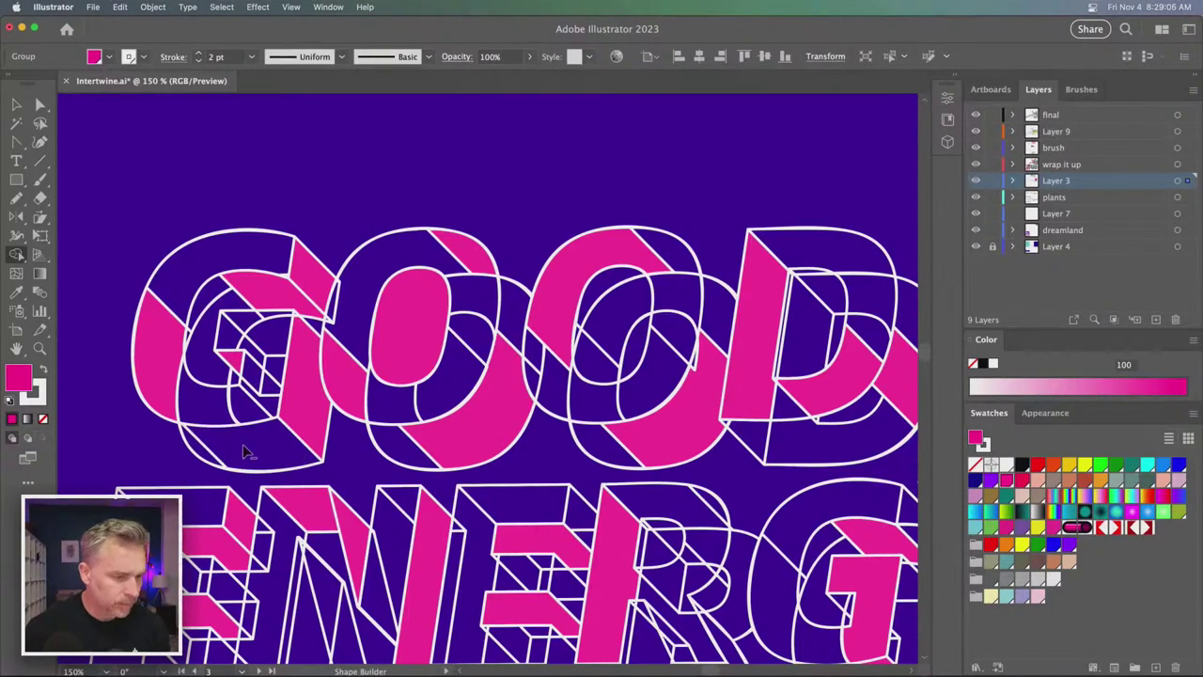
mouse_move(228, 341)
mouse_down()
mouse_move(277, 322)
mouse_move(272, 343)
mouse_move(254, 349)
mouse_move(261, 381)
mouse_move(280, 351)
mouse_move(267, 402)
mouse_up()
drag(264, 345, 235, 331)
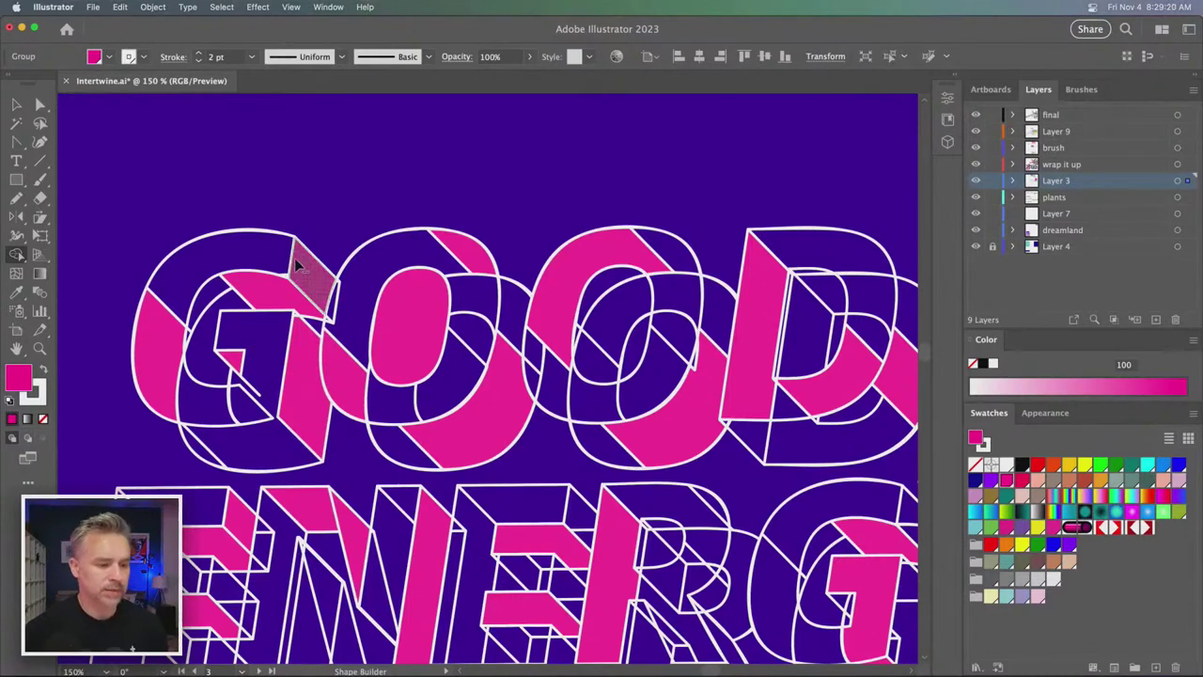
scroll(265, 276, right, 5)
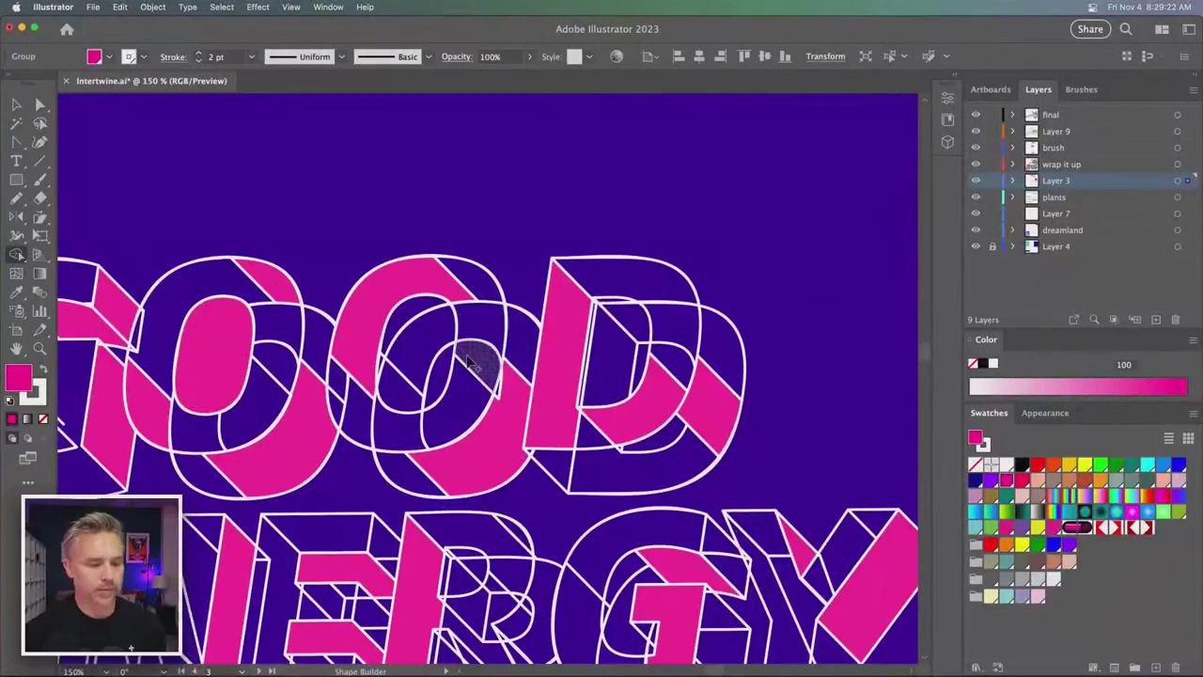
- Fill the second O's crescent pink and the sliver between the two O's
click(499, 398)
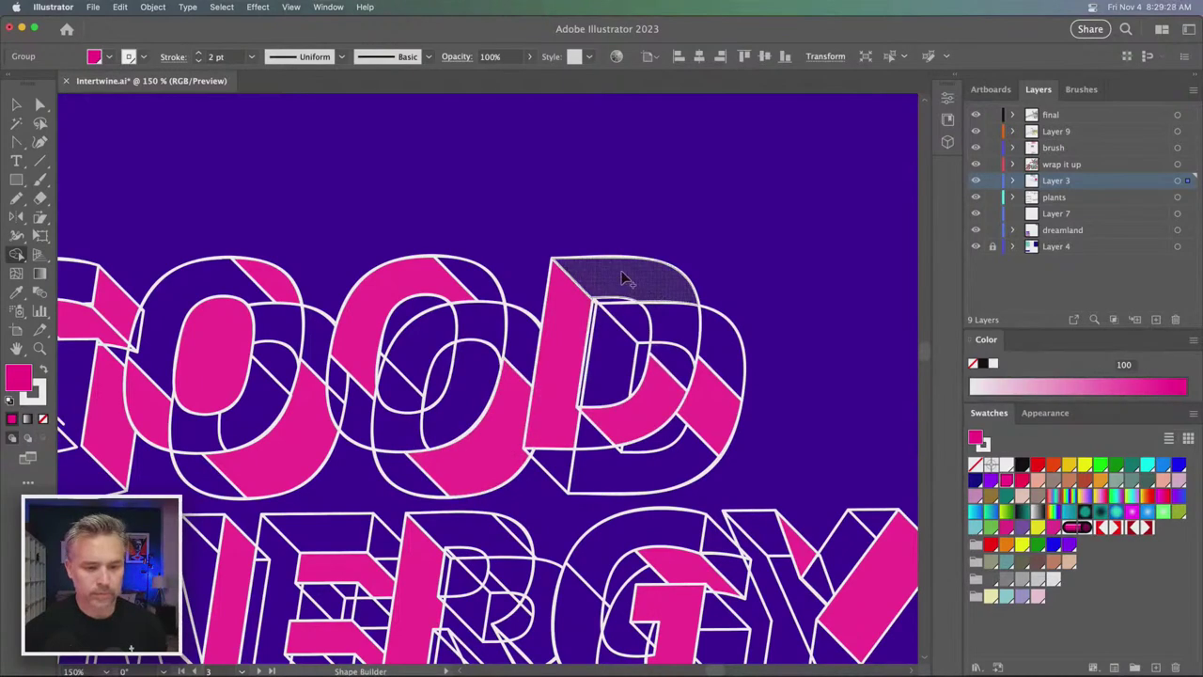
drag(270, 282, 531, 286)
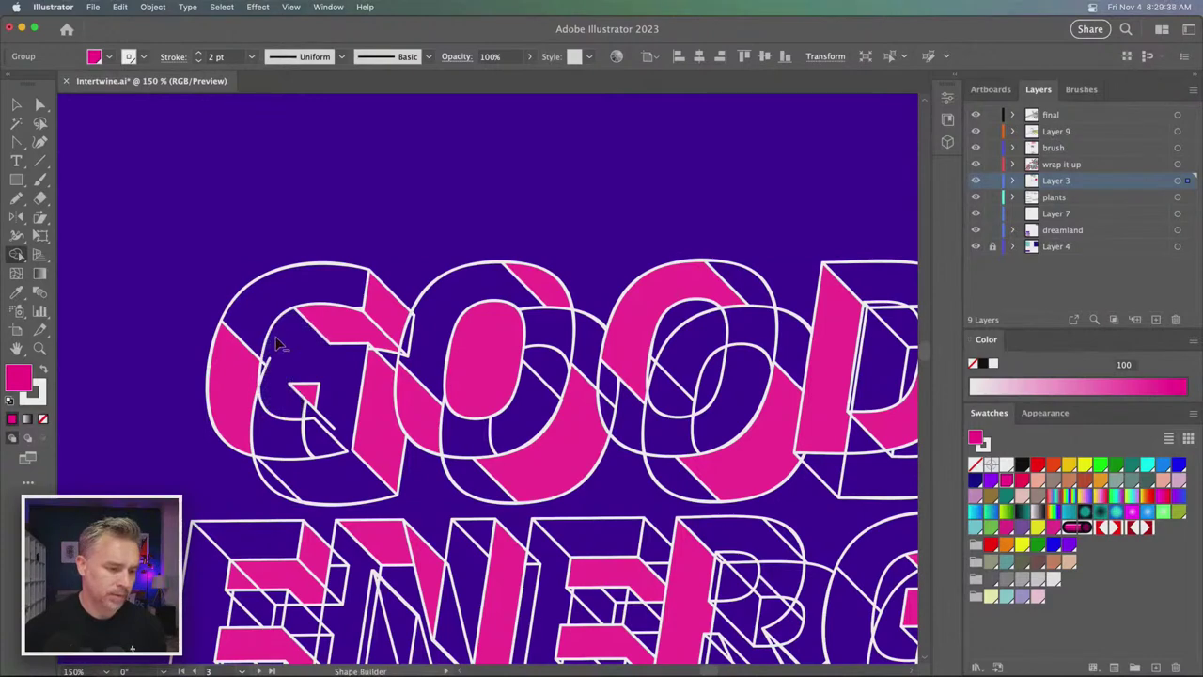
drag(588, 309, 294, 282)
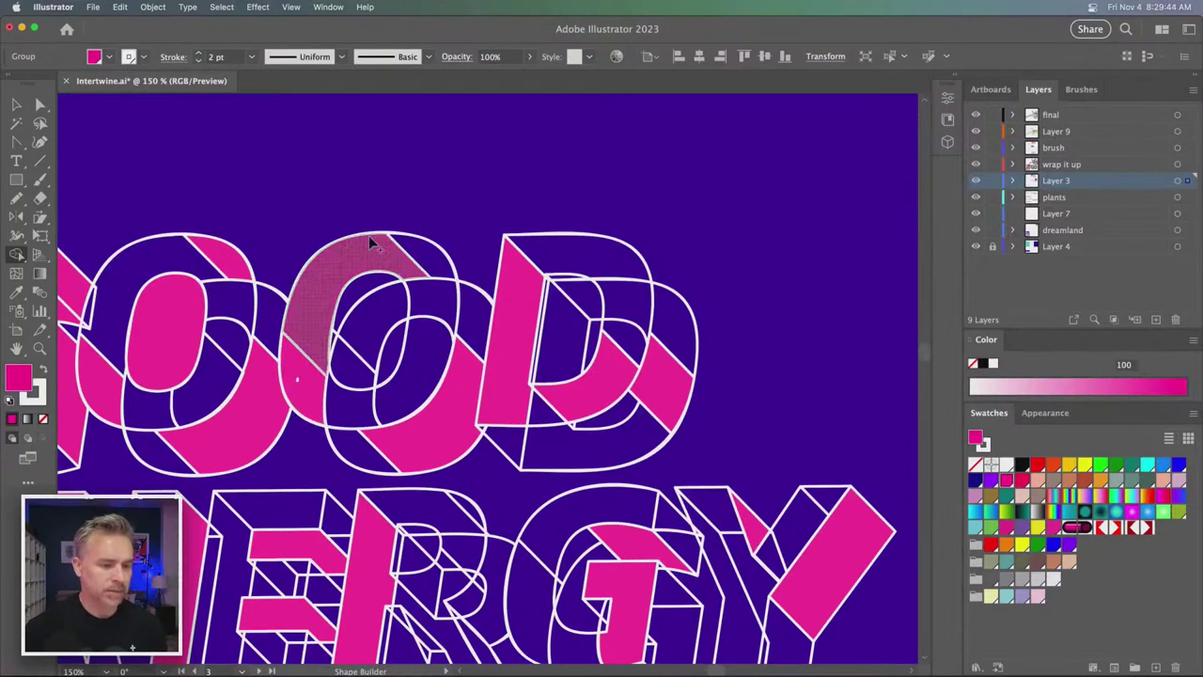
drag(290, 215, 484, 226)
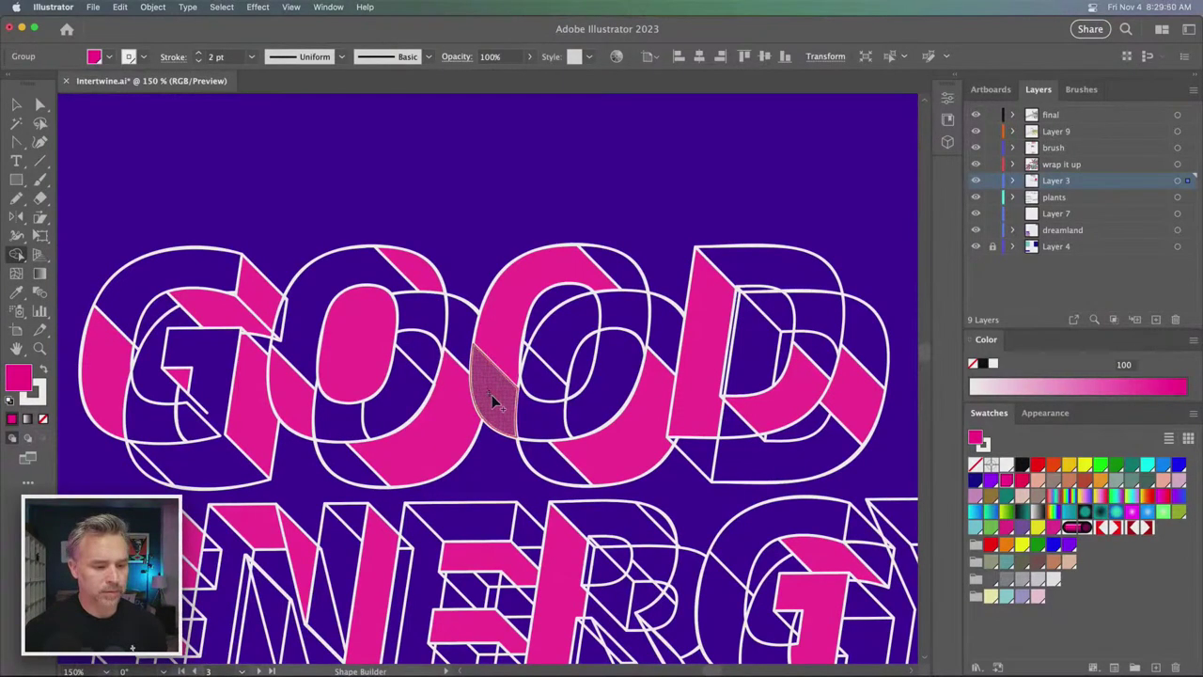
click(489, 392)
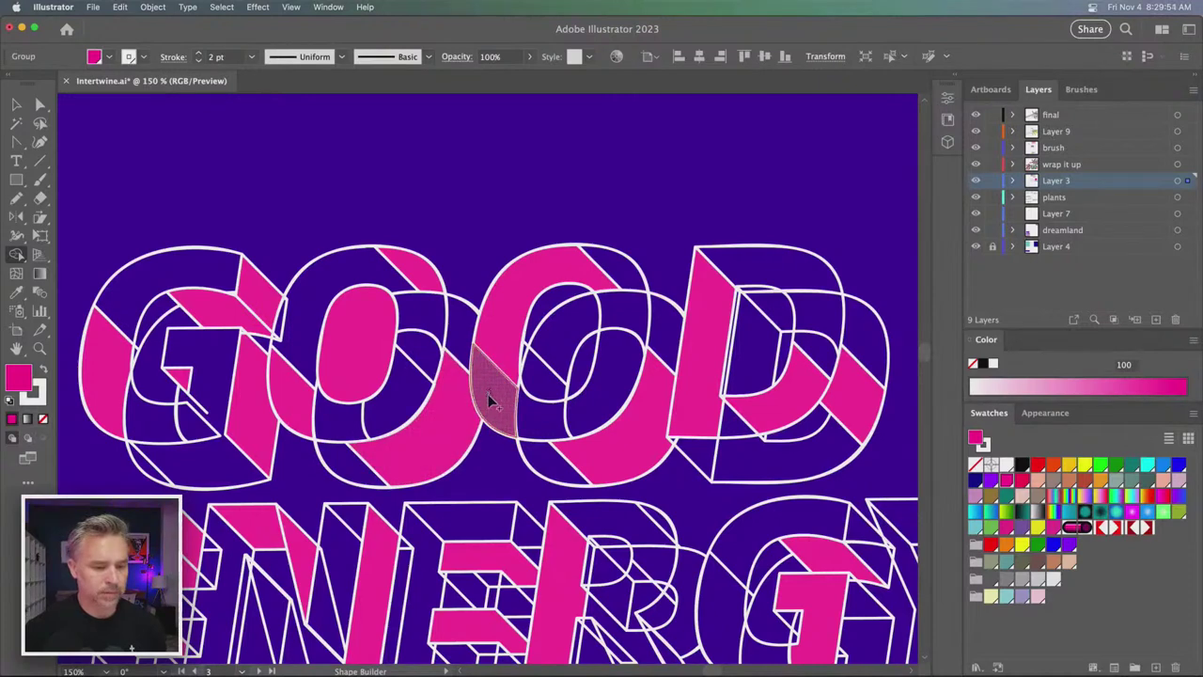
click(488, 393)
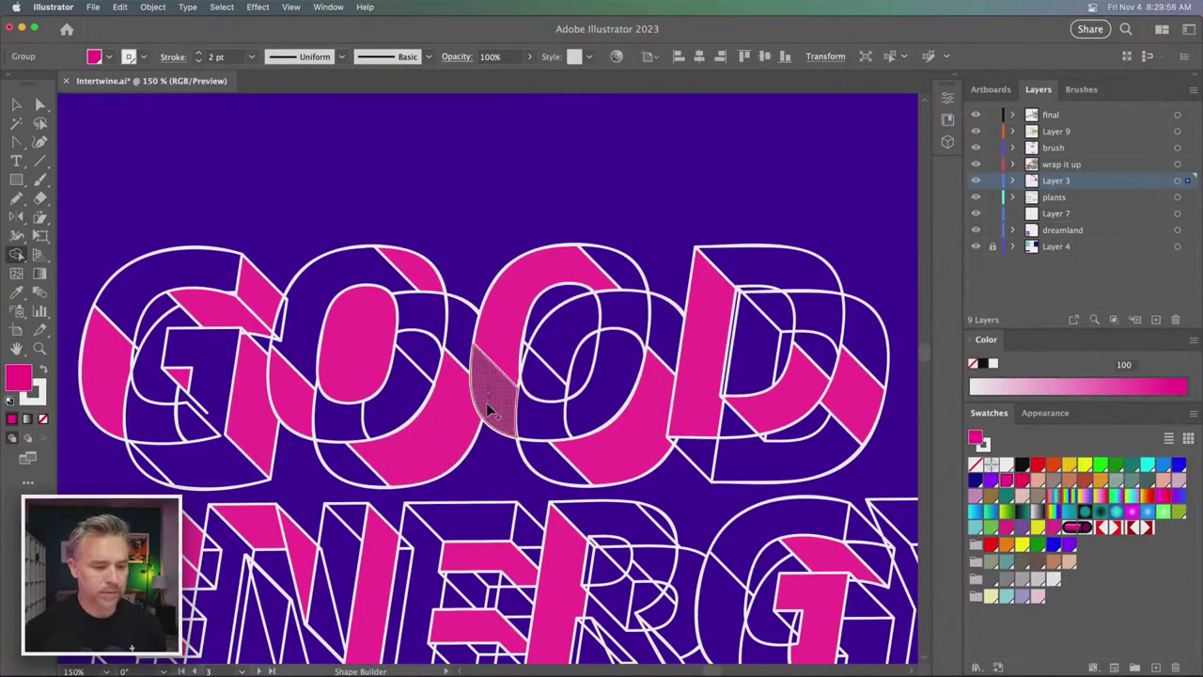
click(488, 395)
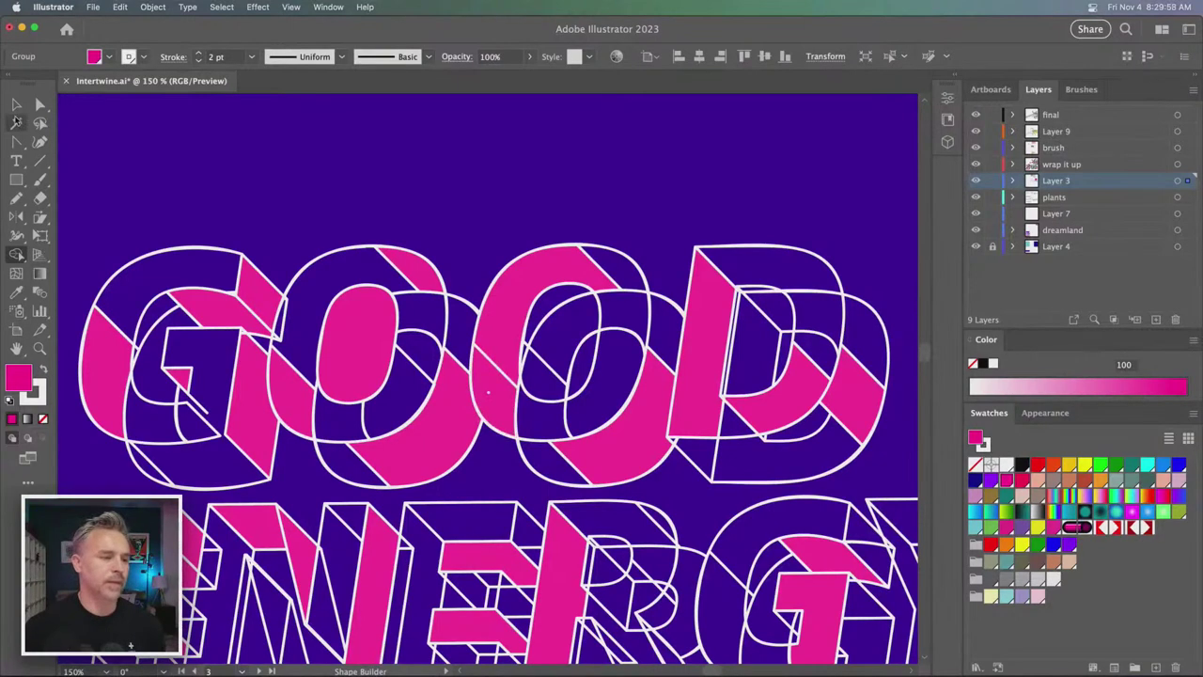
- Select the GOOD group with the Selection tool, then deselect it
key(v)
click(340, 284)
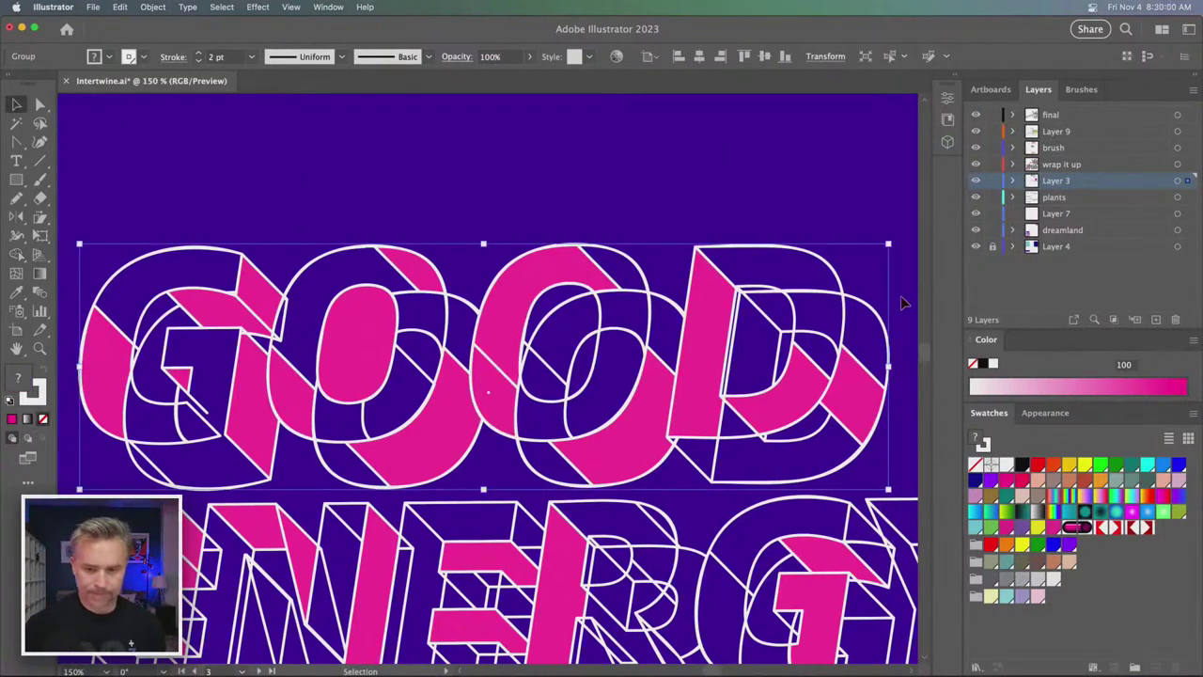
click(442, 216)
scroll(438, 214, up, 1)
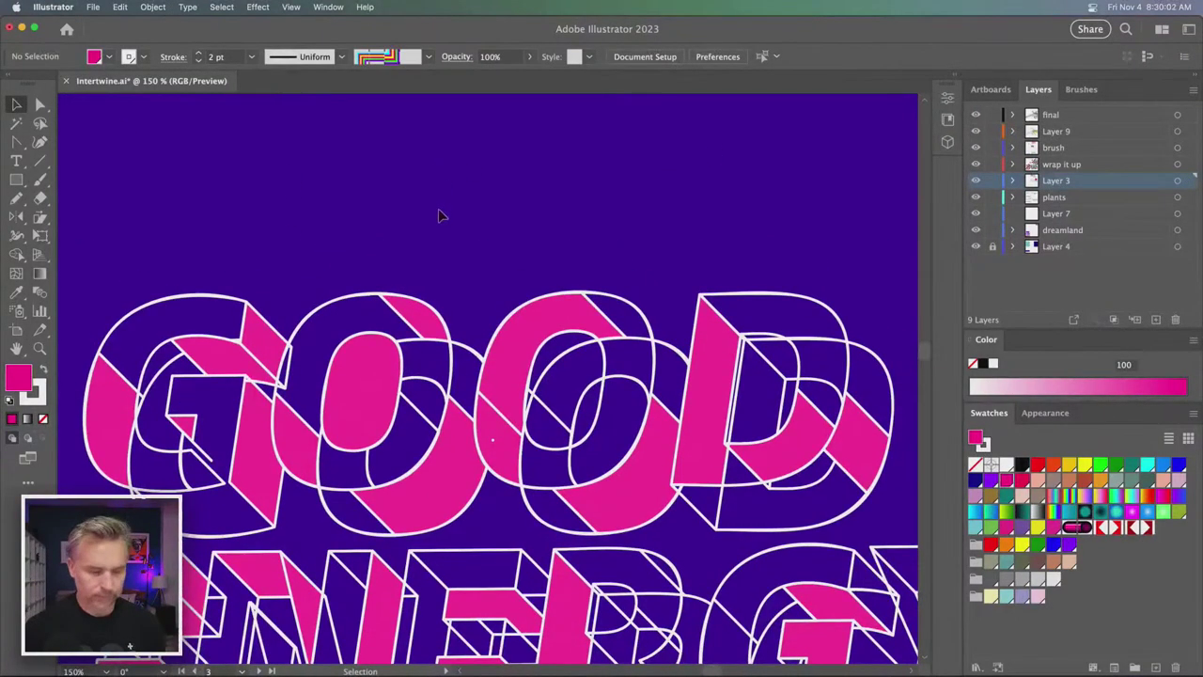
- Set the Pencil to no fill, the rainbow art brush and a tapered width profile
key(n)
click(42, 419)
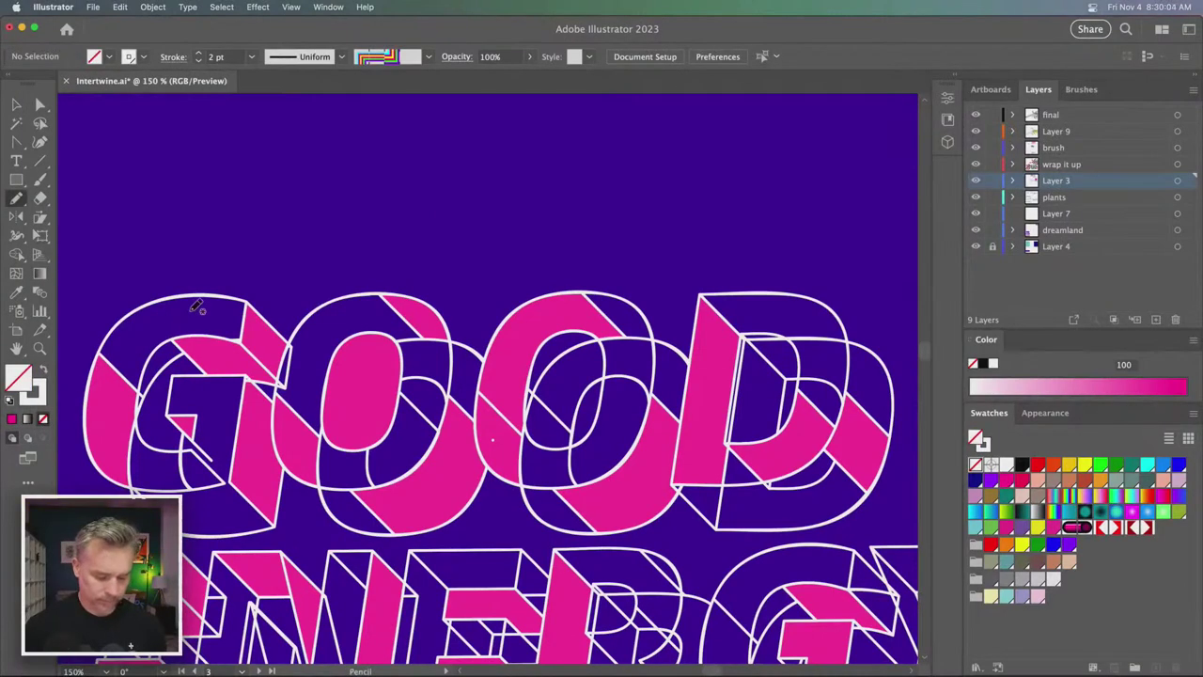
click(1078, 90)
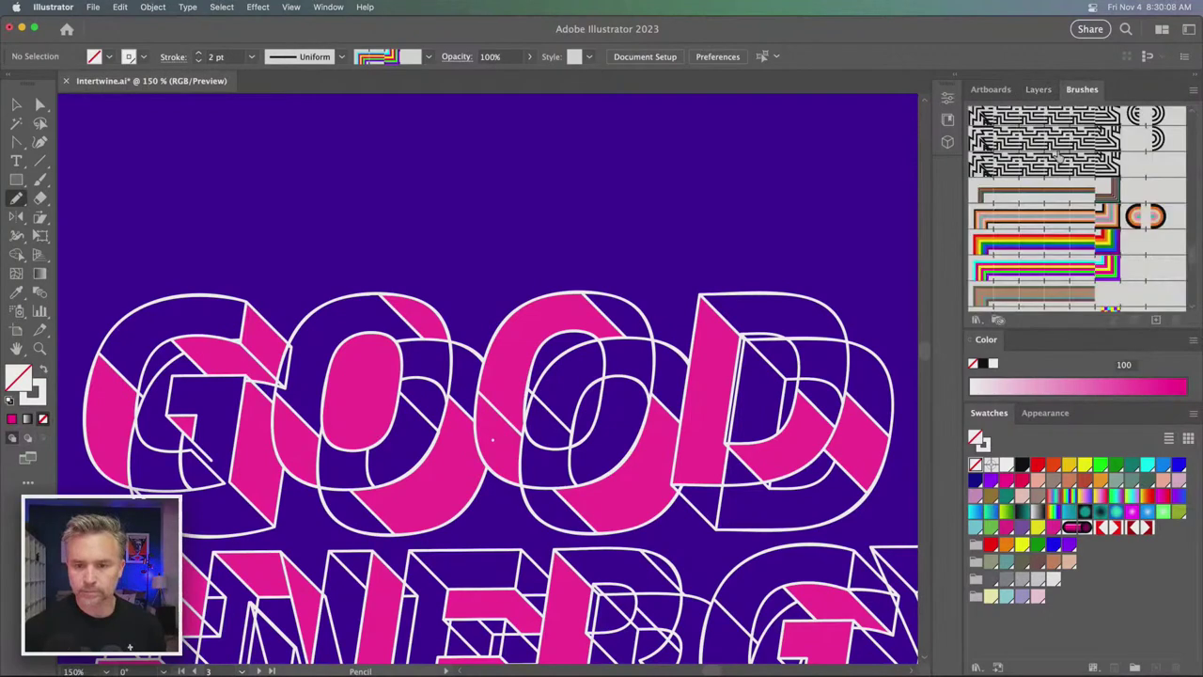
click(1082, 270)
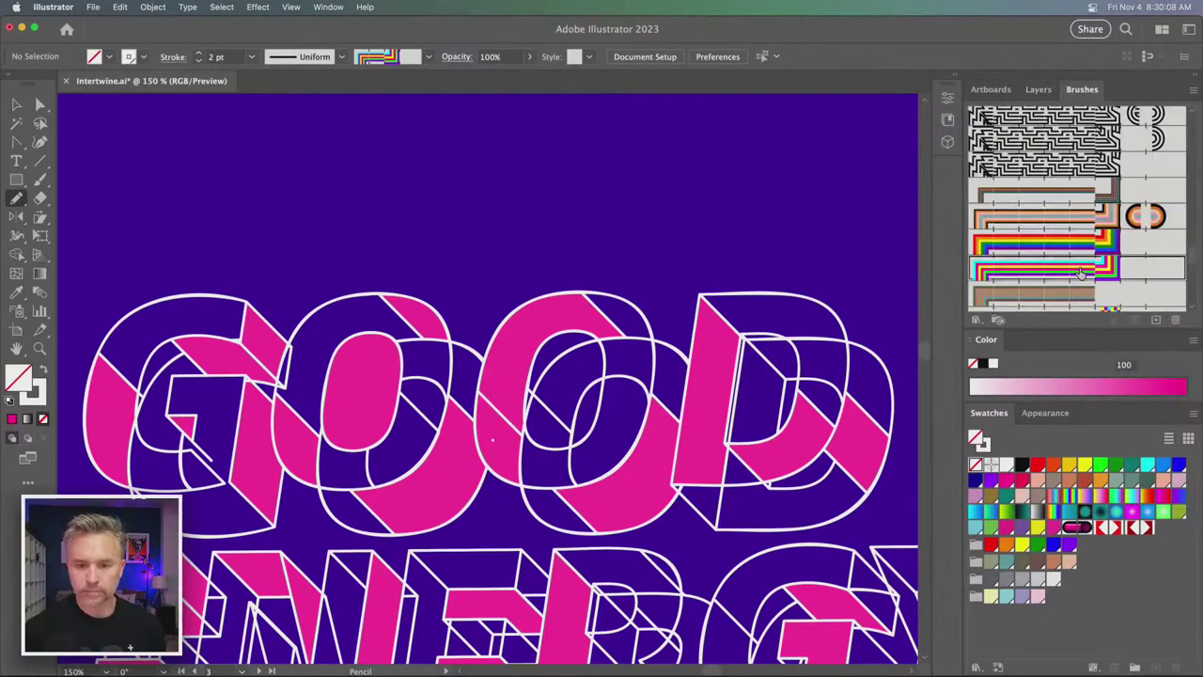
click(341, 58)
click(275, 131)
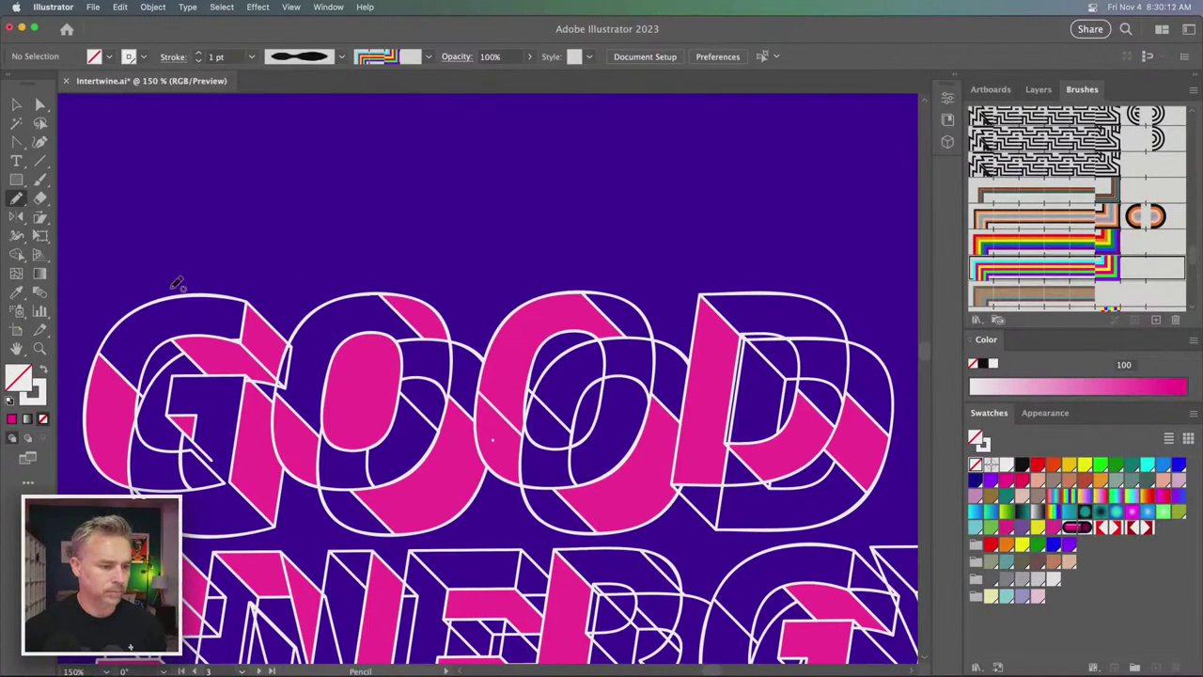
- Draw a ribbon up through the letters and another arcing over the O toward the D
drag(129, 298, 176, 292)
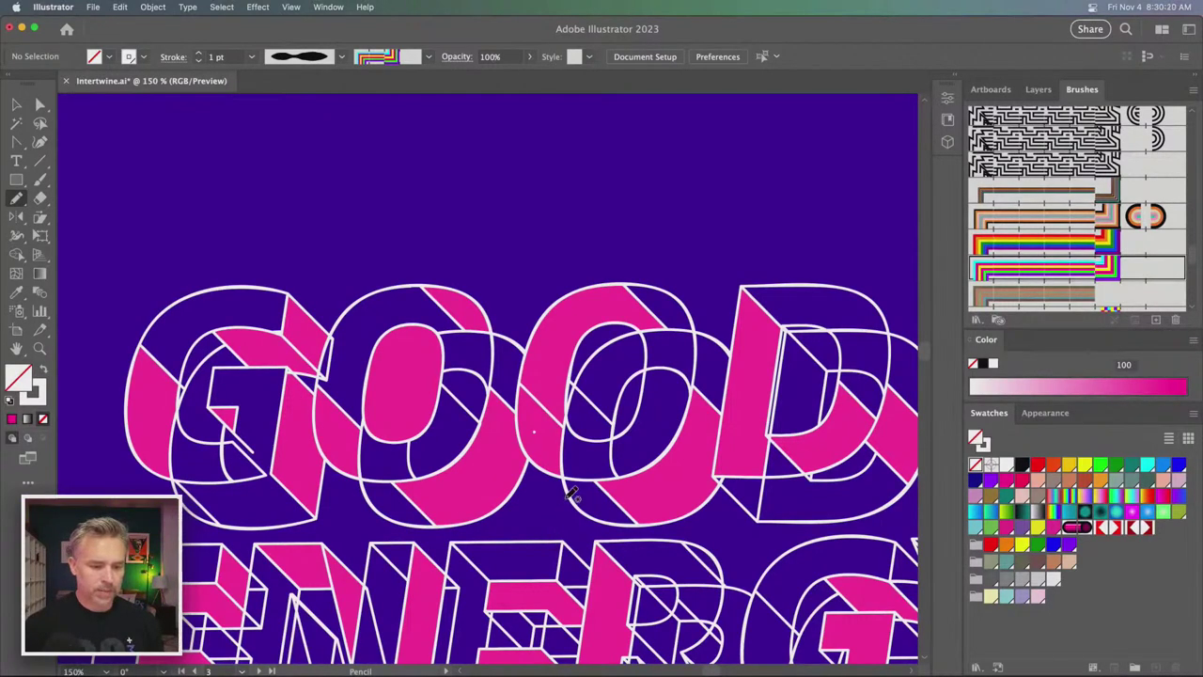
mouse_move(568, 496)
mouse_down()
mouse_move(464, 473)
mouse_move(440, 411)
mouse_move(508, 321)
mouse_move(461, 169)
mouse_move(389, 182)
mouse_up()
drag(505, 294, 338, 301)
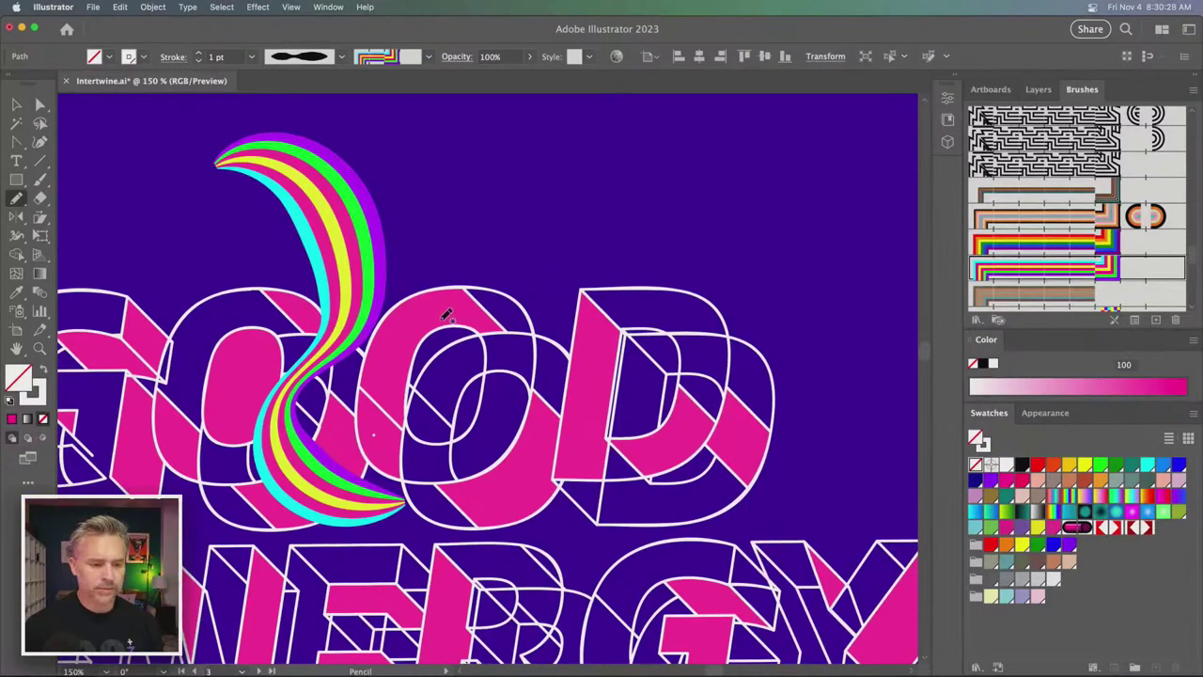
mouse_move(443, 309)
mouse_down()
mouse_move(510, 266)
mouse_move(557, 288)
mouse_move(542, 387)
mouse_move(568, 410)
mouse_move(609, 412)
mouse_move(648, 379)
mouse_move(713, 264)
mouse_move(870, 295)
mouse_up()
scroll(550, 360, left, 10)
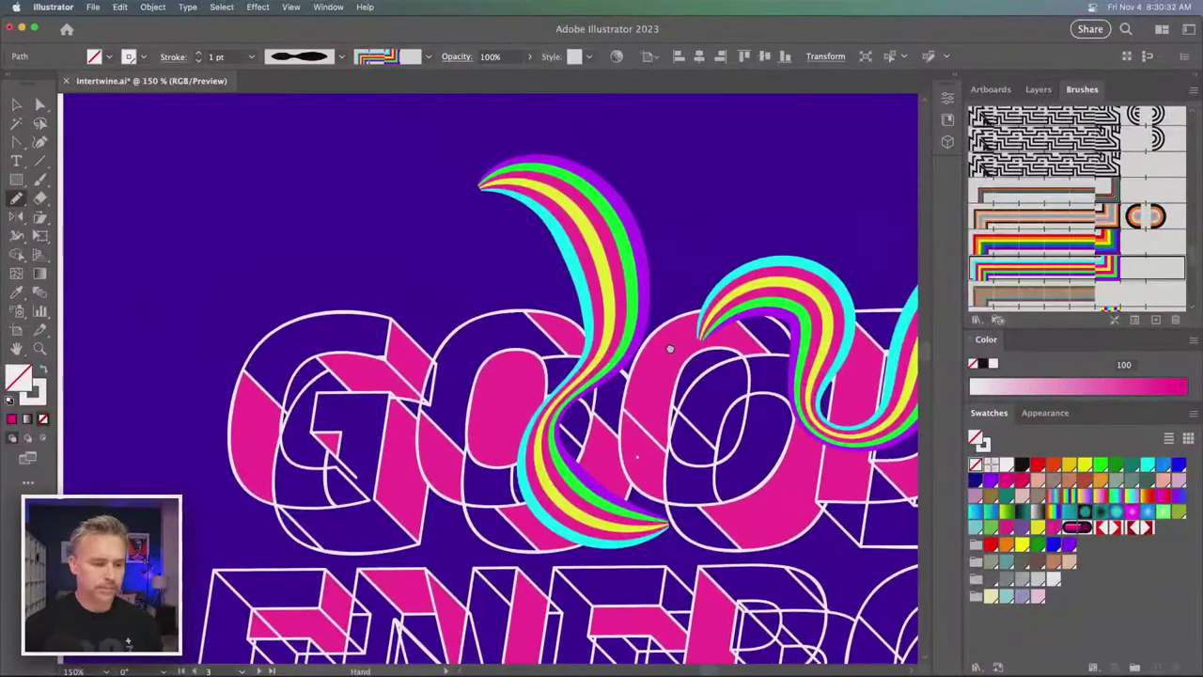
- Draw a ribbon along the G's base and up, redoing the stroke twice
mouse_move(486, 417)
mouse_down()
mouse_move(484, 383)
mouse_move(421, 382)
mouse_move(394, 436)
mouse_move(344, 460)
mouse_move(315, 385)
mouse_move(225, 254)
mouse_move(158, 433)
mouse_move(178, 475)
mouse_up()
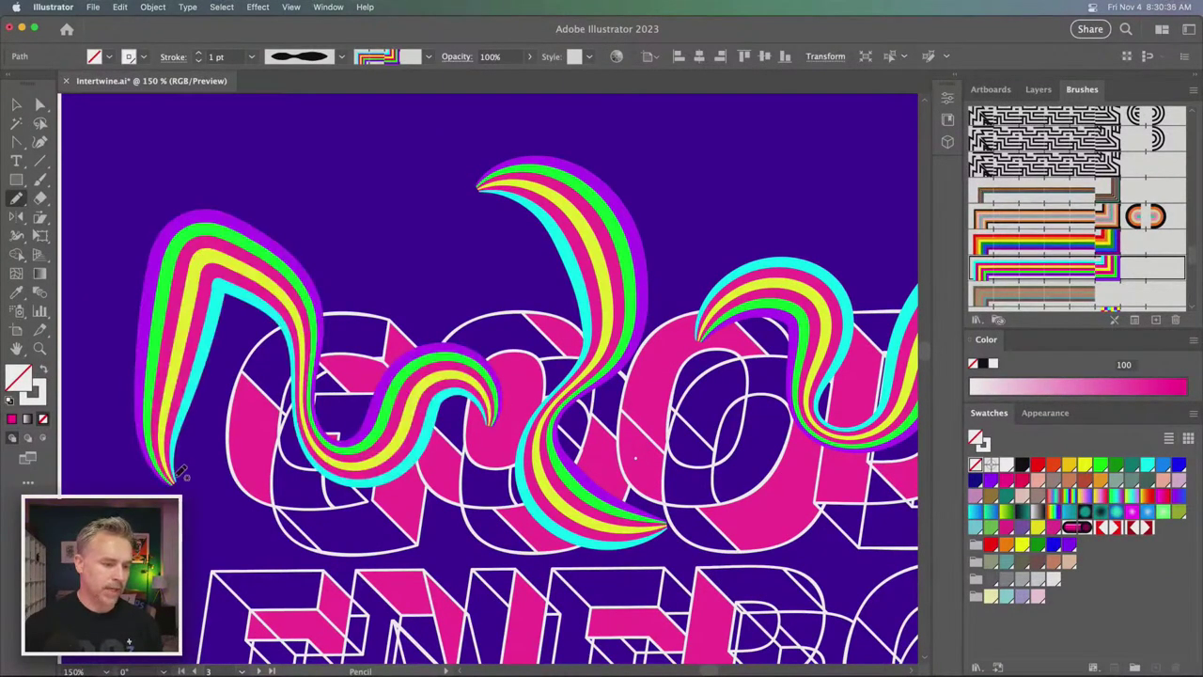
key(super+z)
mouse_move(467, 427)
mouse_down()
mouse_move(511, 412)
mouse_move(397, 405)
mouse_move(335, 431)
mouse_move(296, 350)
mouse_move(339, 199)
mouse_up()
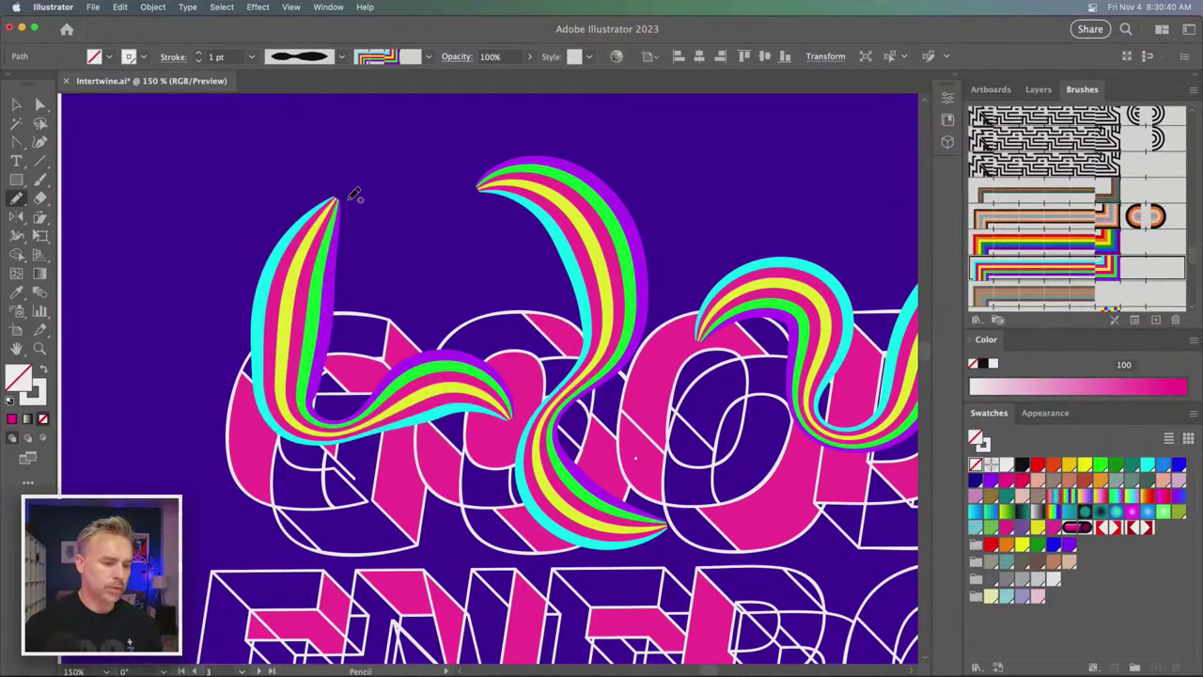
key(super+z)
mouse_move(517, 400)
mouse_down()
mouse_move(344, 428)
mouse_move(261, 323)
mouse_move(413, 206)
mouse_move(470, 249)
mouse_up()
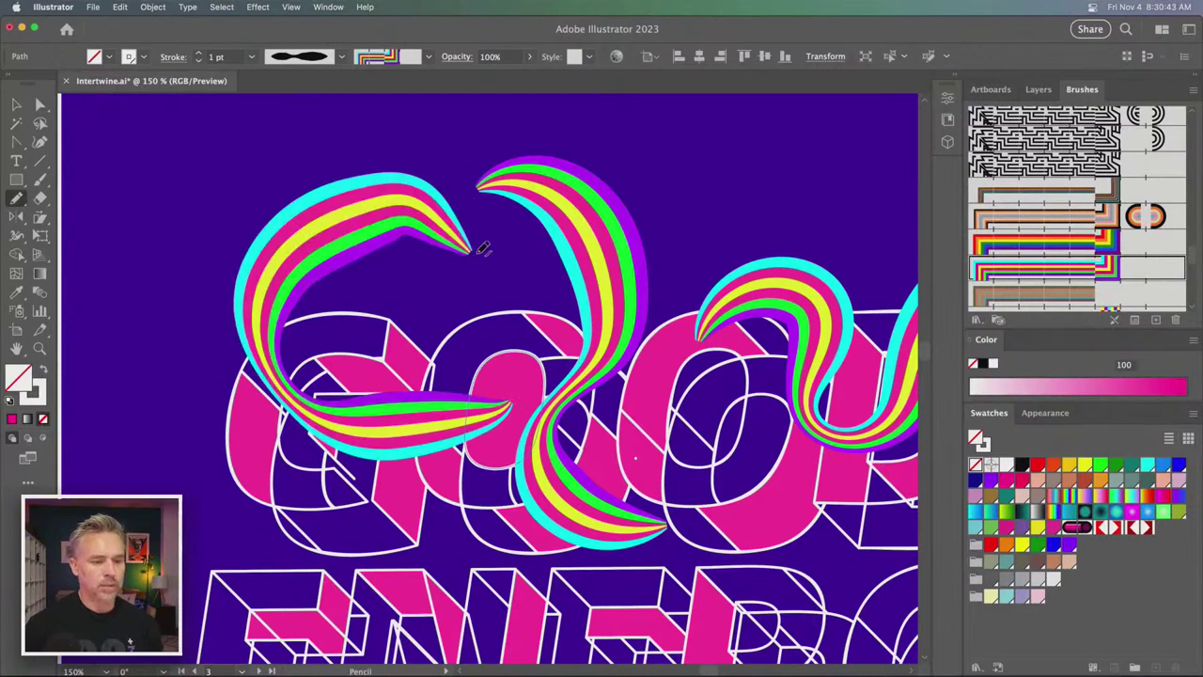
click(41, 105)
- Join the two ribbons into one path and simplify it, dismissing the Move dialog
drag(514, 292, 505, 274)
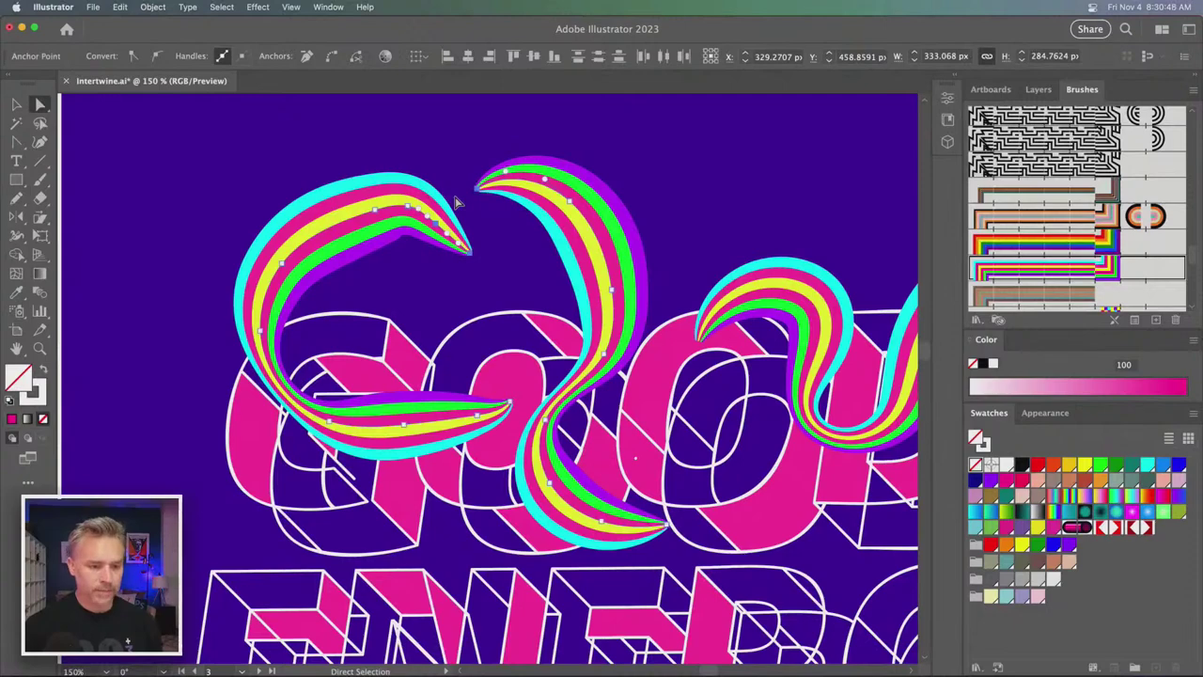
key(super+j)
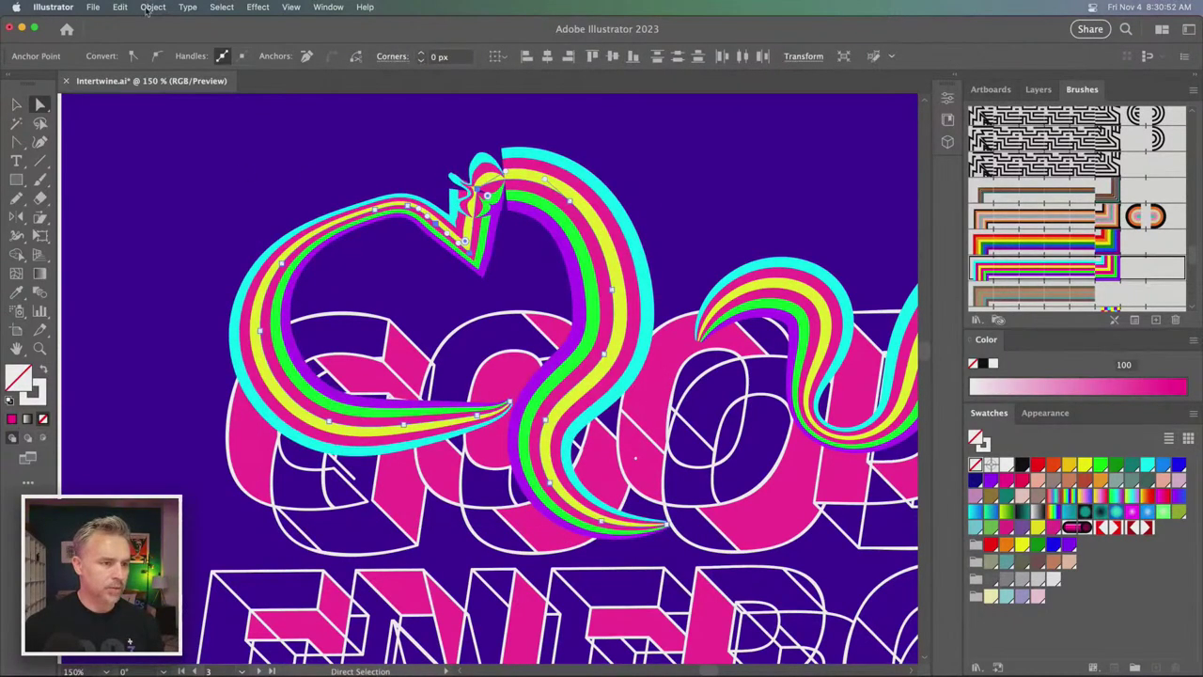
click(16, 105)
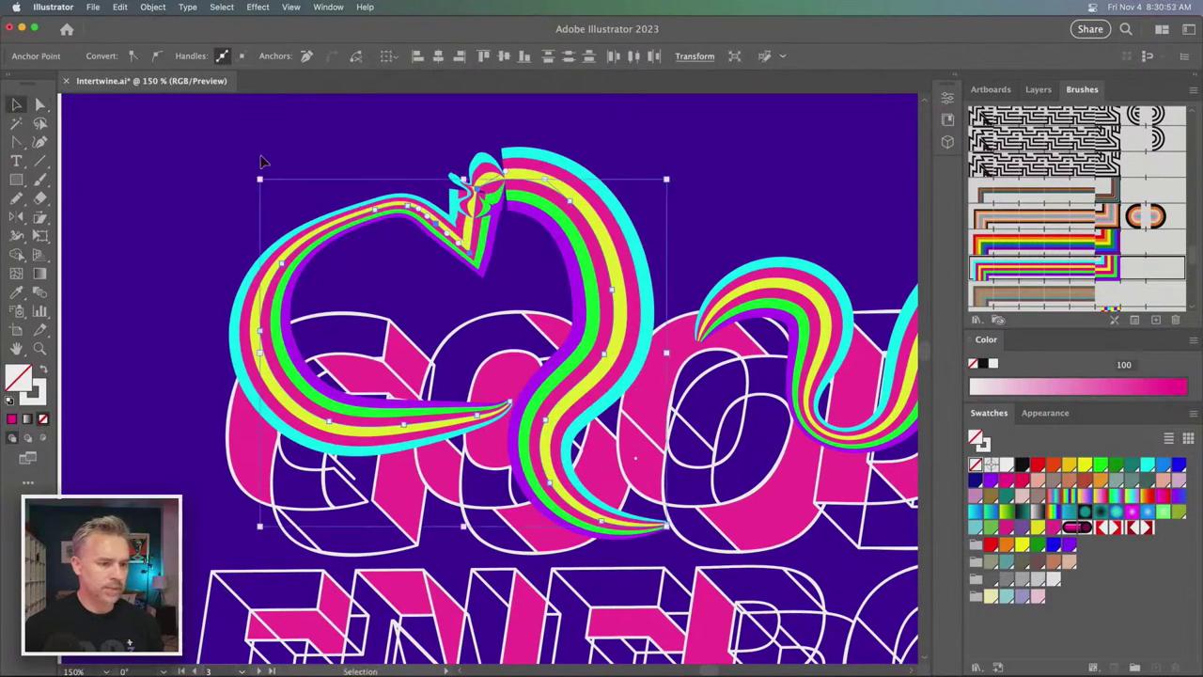
click(152, 6)
mouse_move(188, 335)
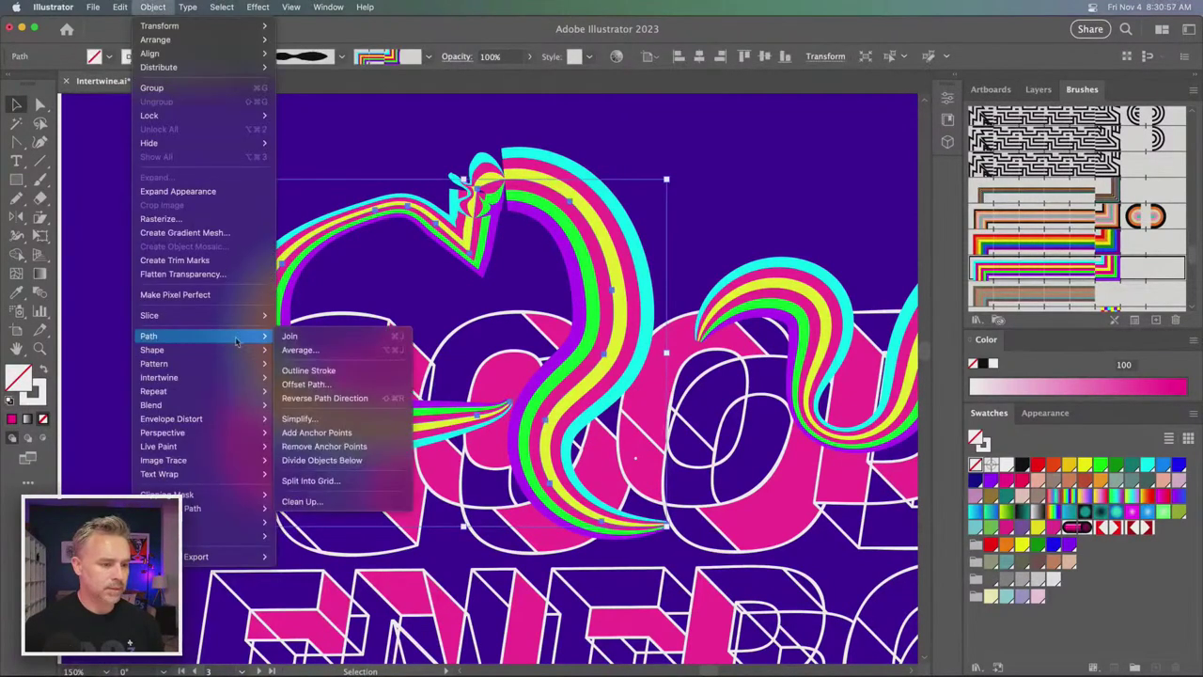
click(334, 423)
click(443, 399)
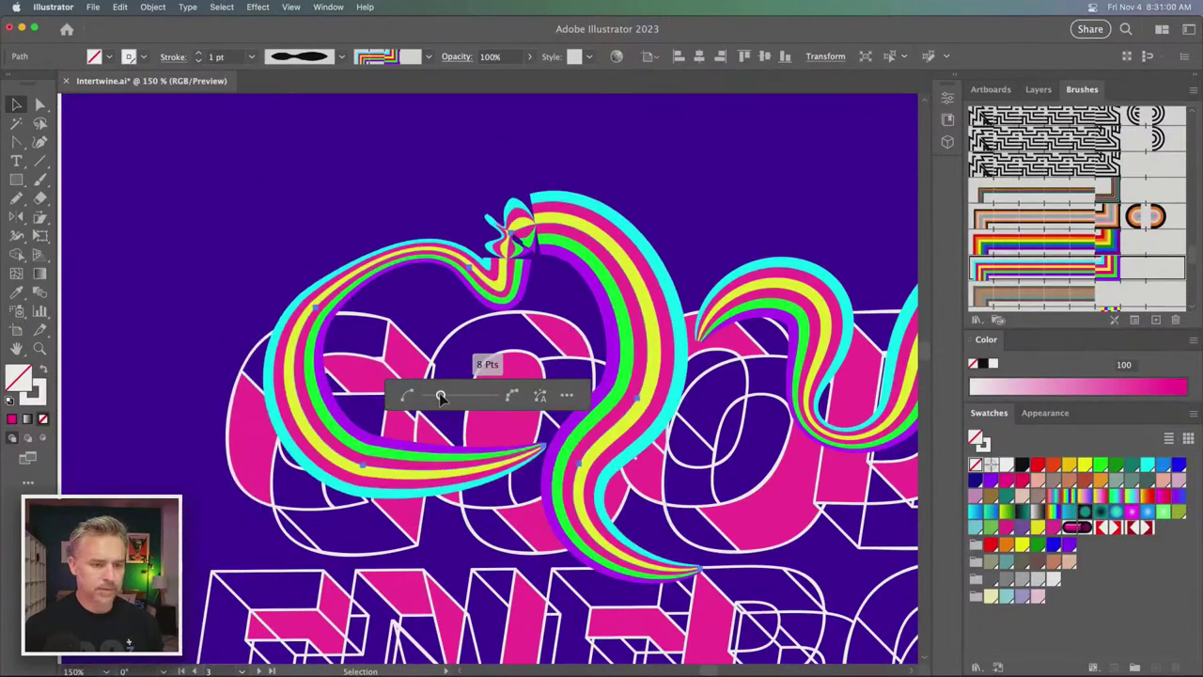
key(Return)
click(578, 515)
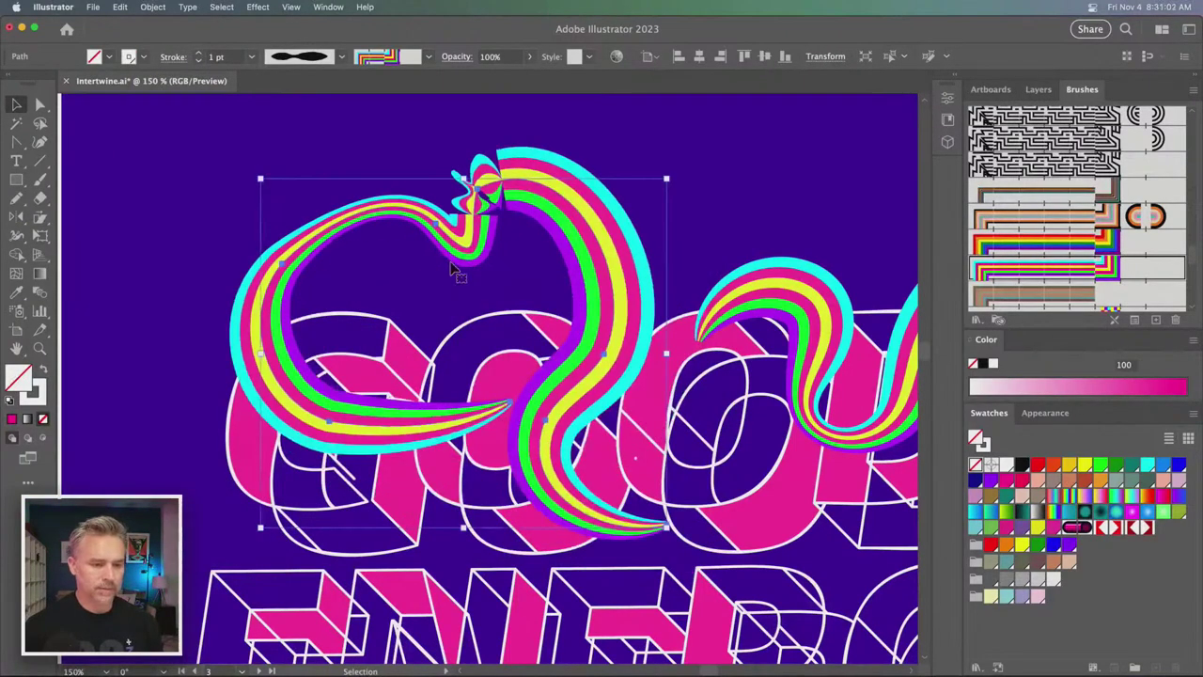
- Delete the kinked top anchor and pull the top segment into a rounder curve
key(p)
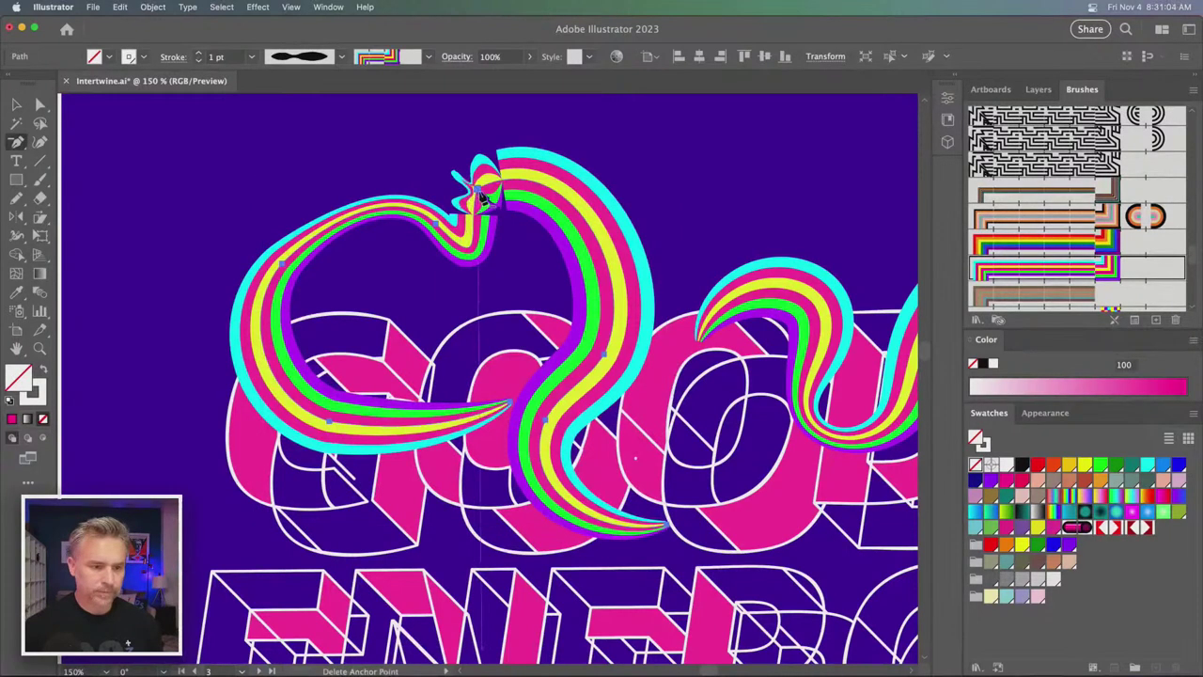
click(470, 192)
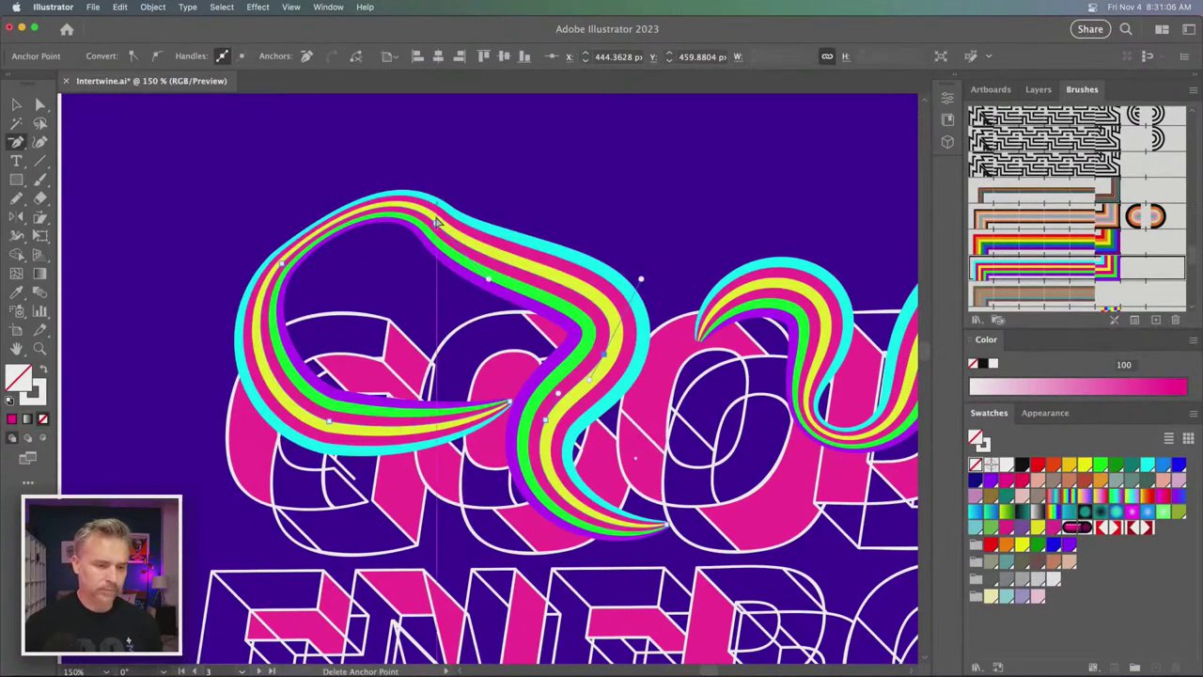
key(a)
drag(490, 285, 565, 130)
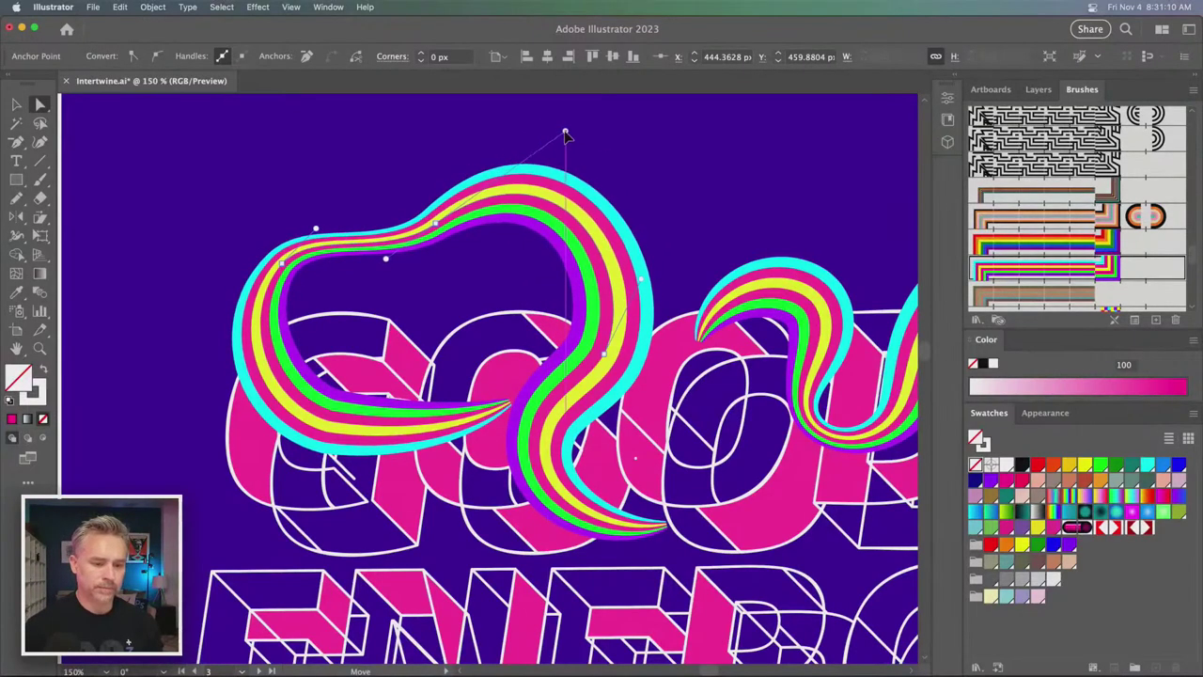
key(v)
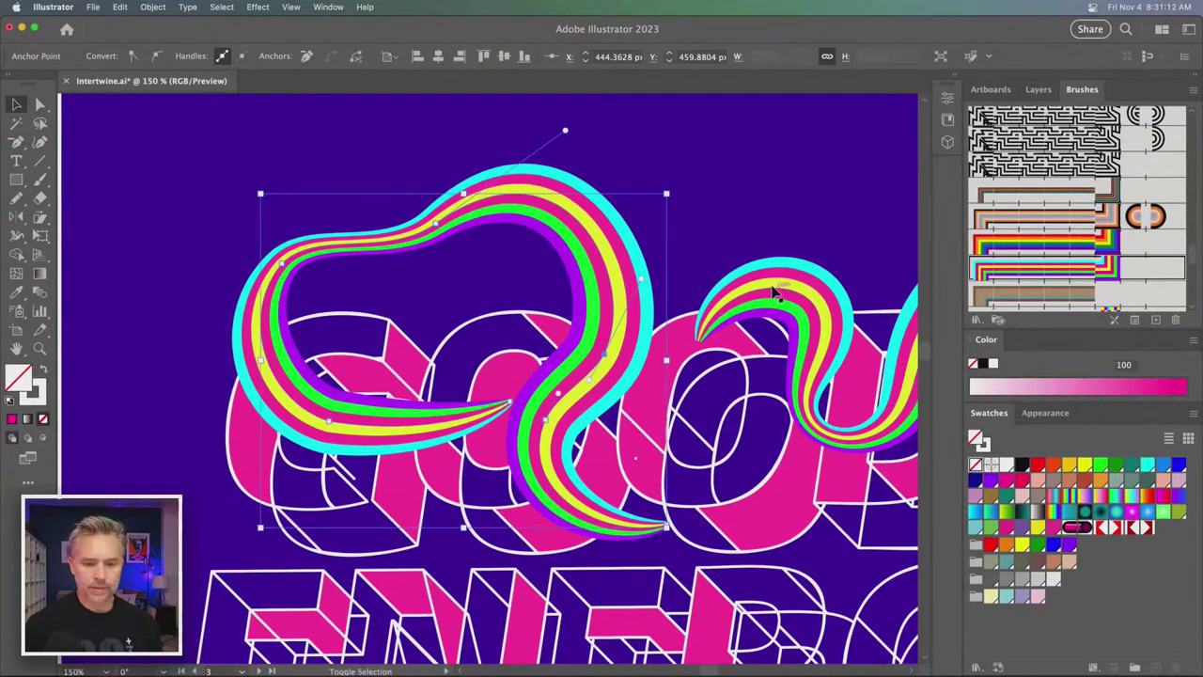
key(space)
drag(750, 277, 393, 292)
scroll(393, 291, down, 3)
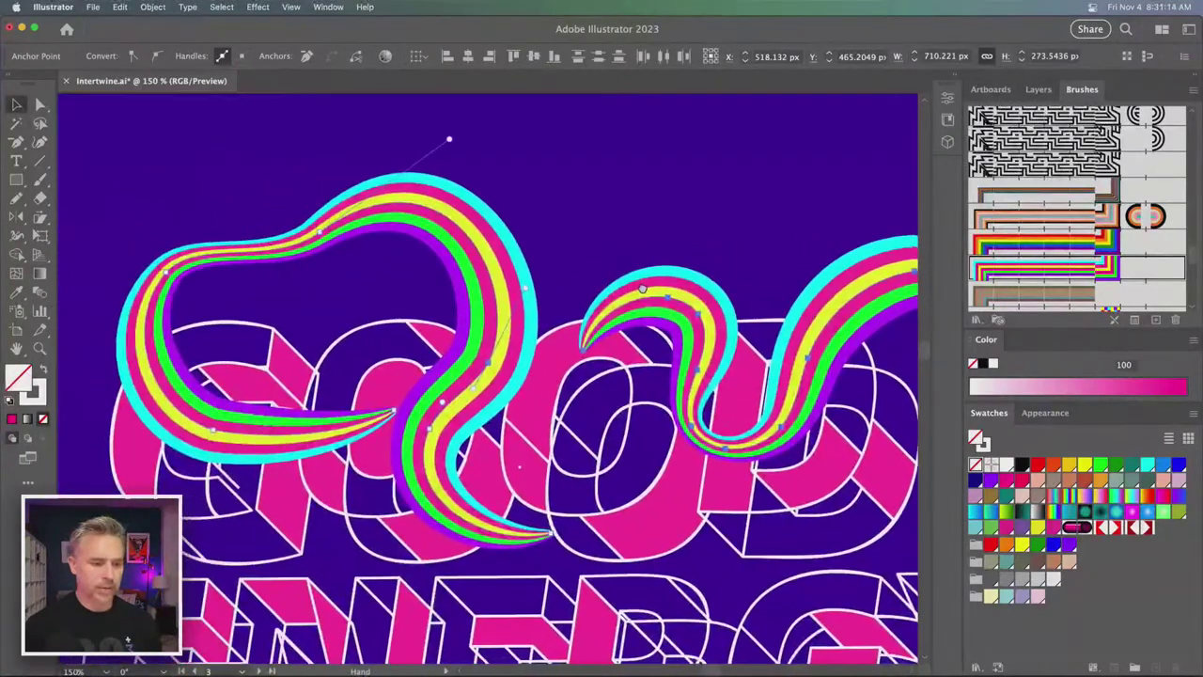
scroll(457, 292, up, 3)
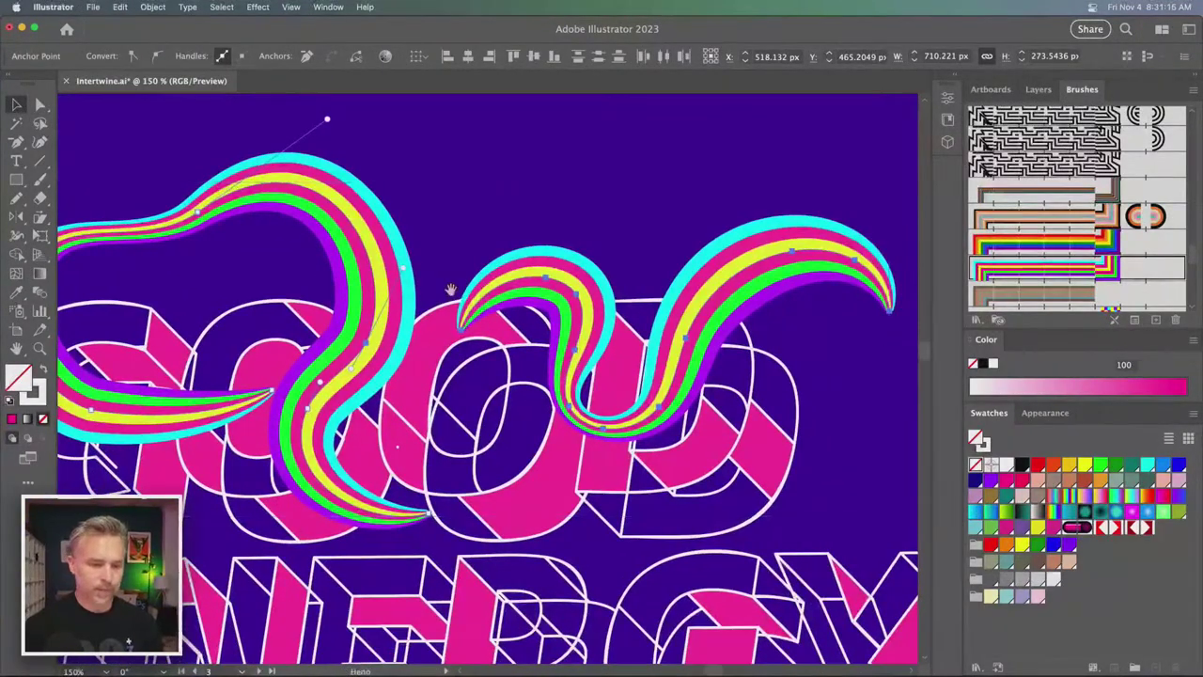
scroll(457, 294, left, 5)
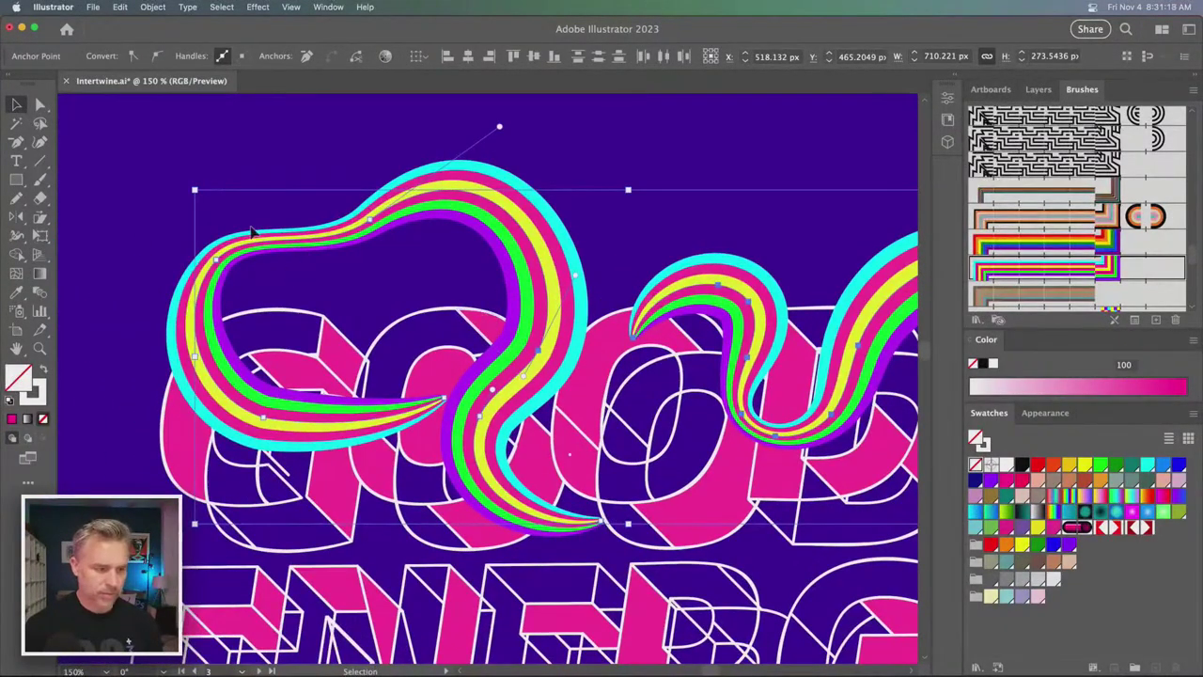
- Select the ribbon with the GOOD letters and apply Object > Intertwine > Make
key(a)
key(v)
click(564, 358)
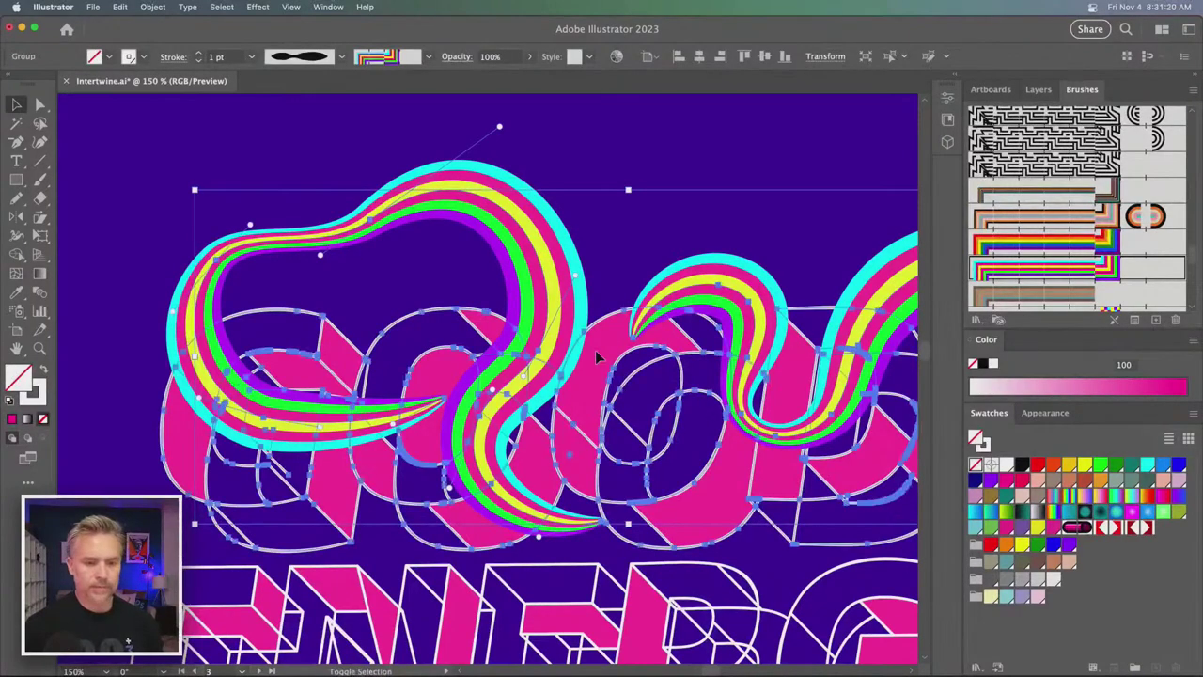
click(151, 8)
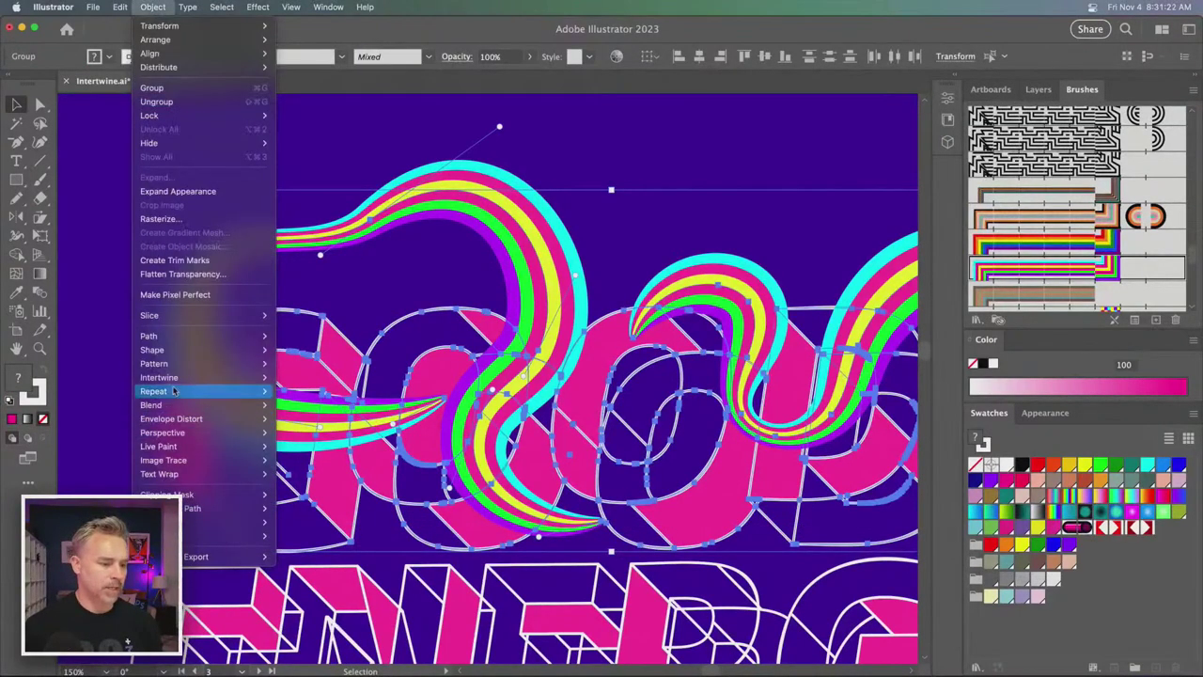
mouse_move(173, 377)
click(291, 377)
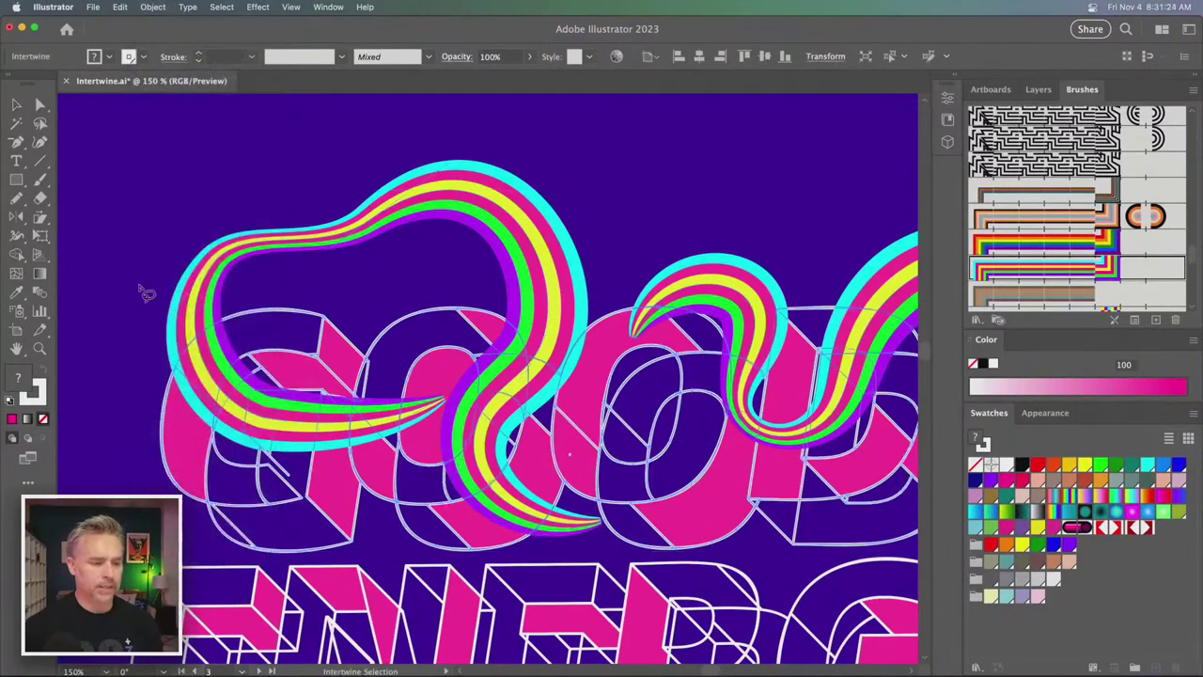
- Zoom to 200% and lasso an overlap to tuck the ribbon behind the first letter
key(super+equal)
scroll(145, 294, left, 5)
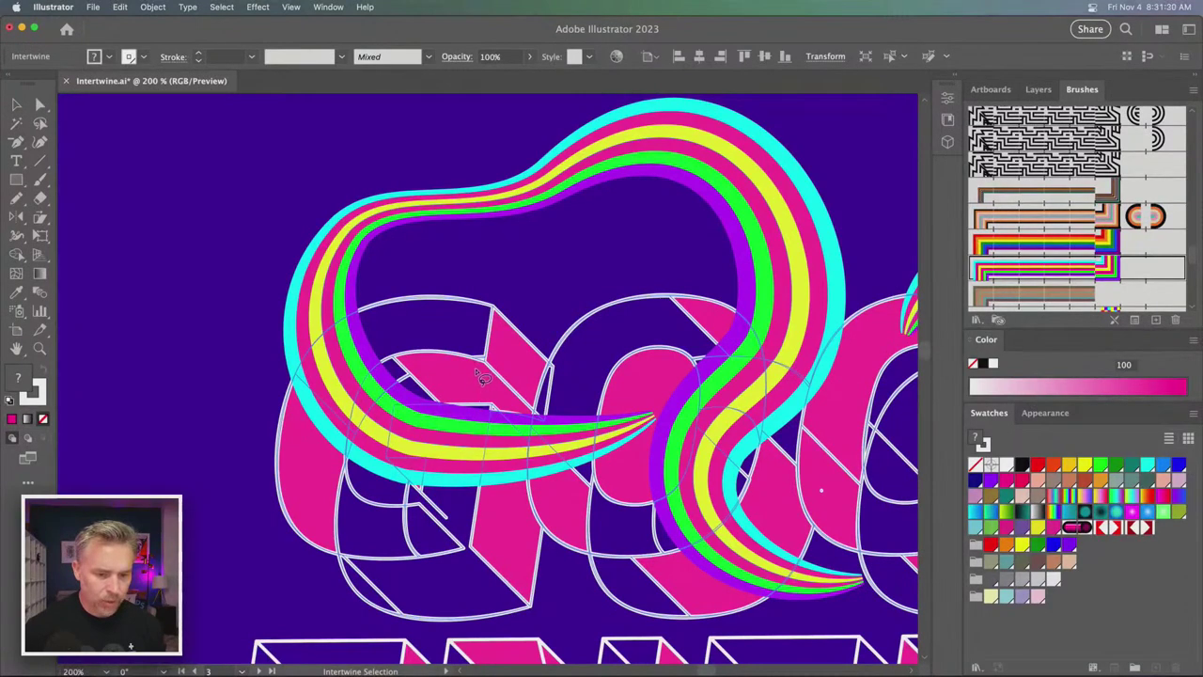
mouse_move(481, 376)
mouse_down()
mouse_move(454, 497)
mouse_move(515, 510)
mouse_move(667, 521)
mouse_move(722, 410)
mouse_move(699, 338)
mouse_move(555, 321)
mouse_move(473, 374)
mouse_up()
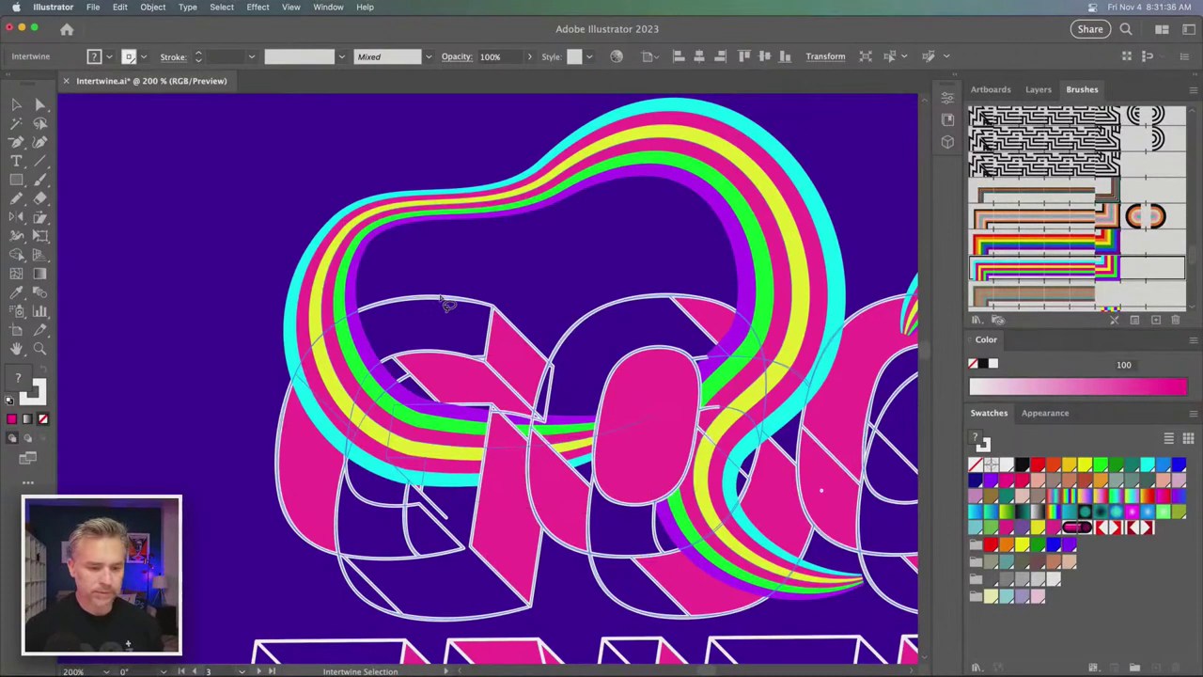
key(v)
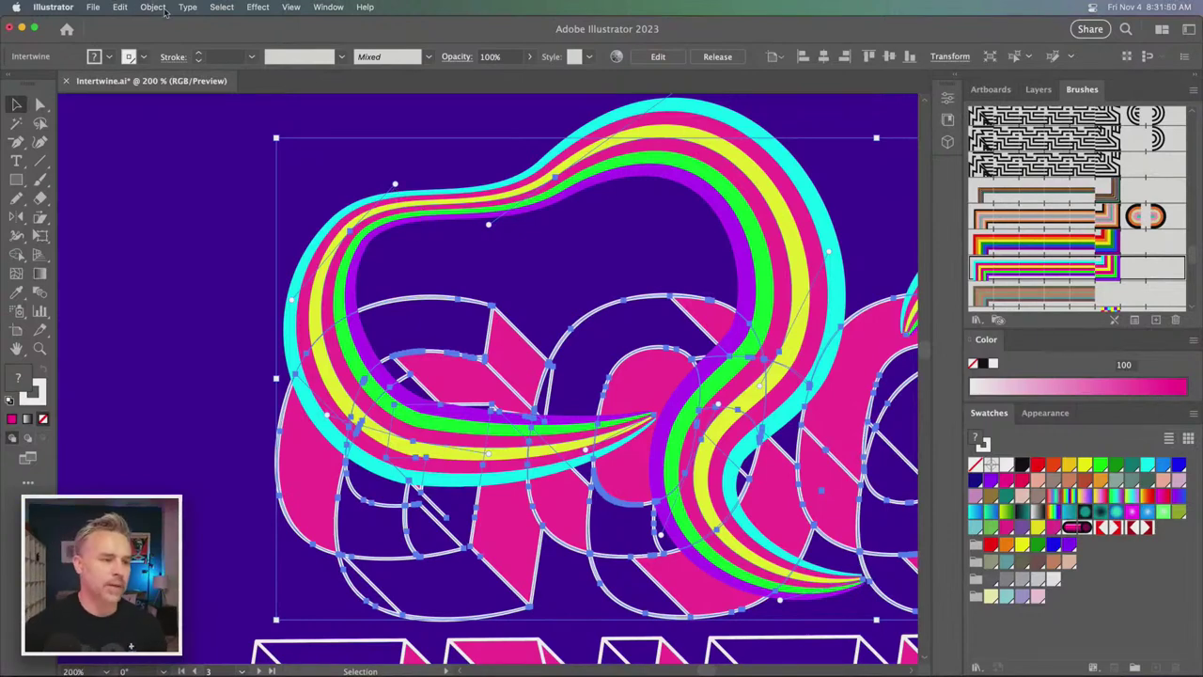
- Reselect the intertwine, choose Intertwine > Edit, and swap stacking at the first overlap
click(184, 260)
click(336, 242)
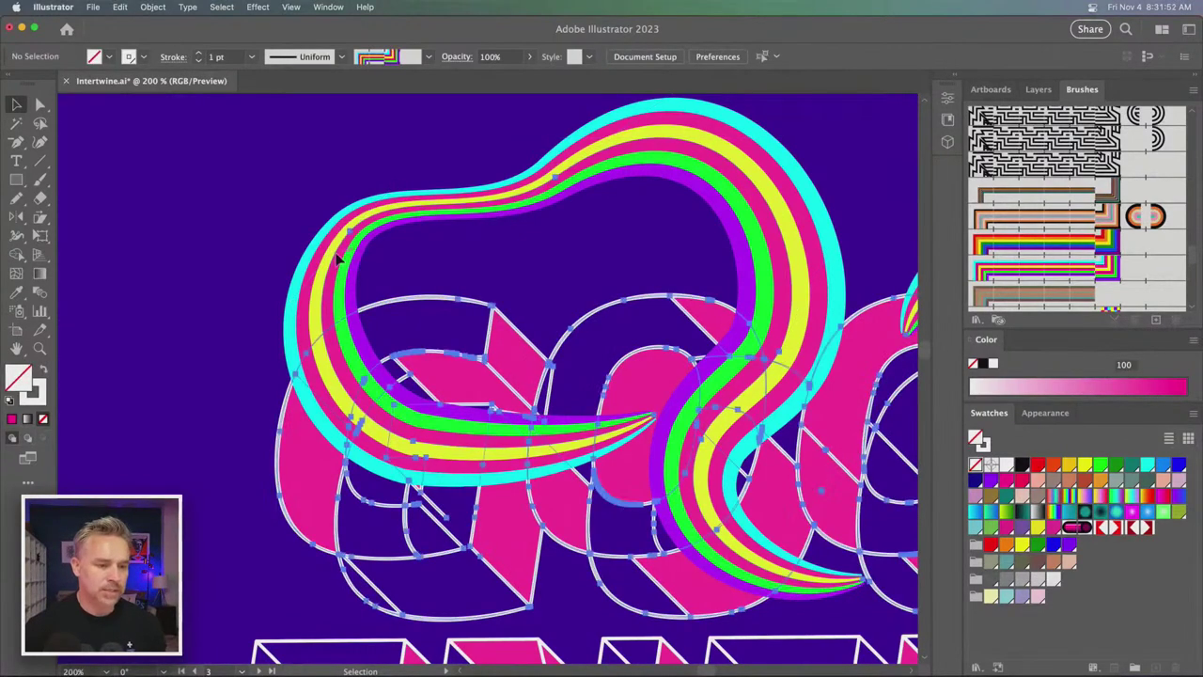
click(153, 8)
mouse_move(254, 377)
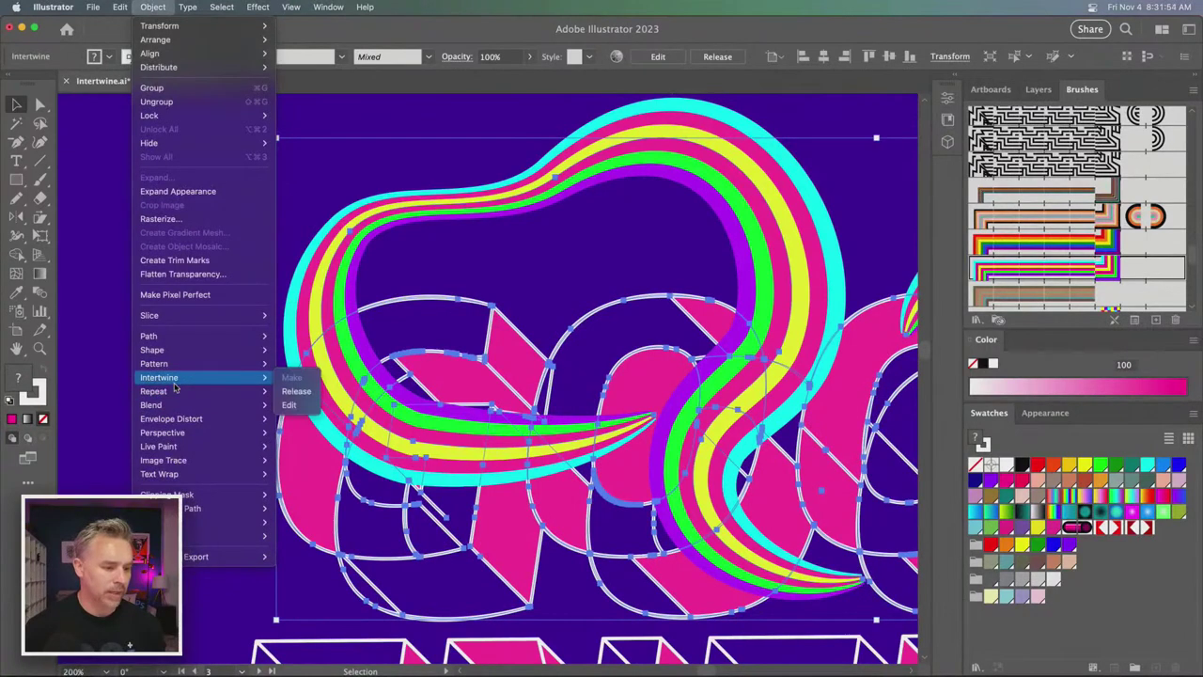
click(290, 405)
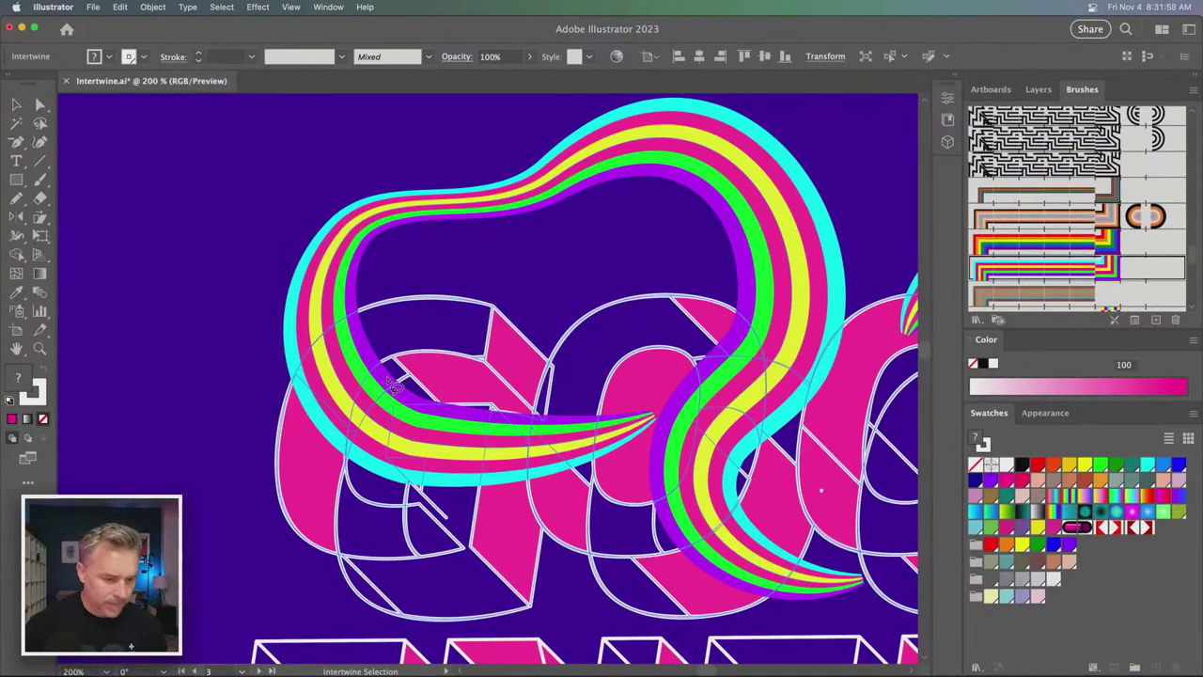
mouse_move(395, 387)
mouse_down()
mouse_move(386, 493)
mouse_move(530, 509)
mouse_move(589, 494)
mouse_move(584, 438)
mouse_move(538, 388)
mouse_move(401, 387)
mouse_up()
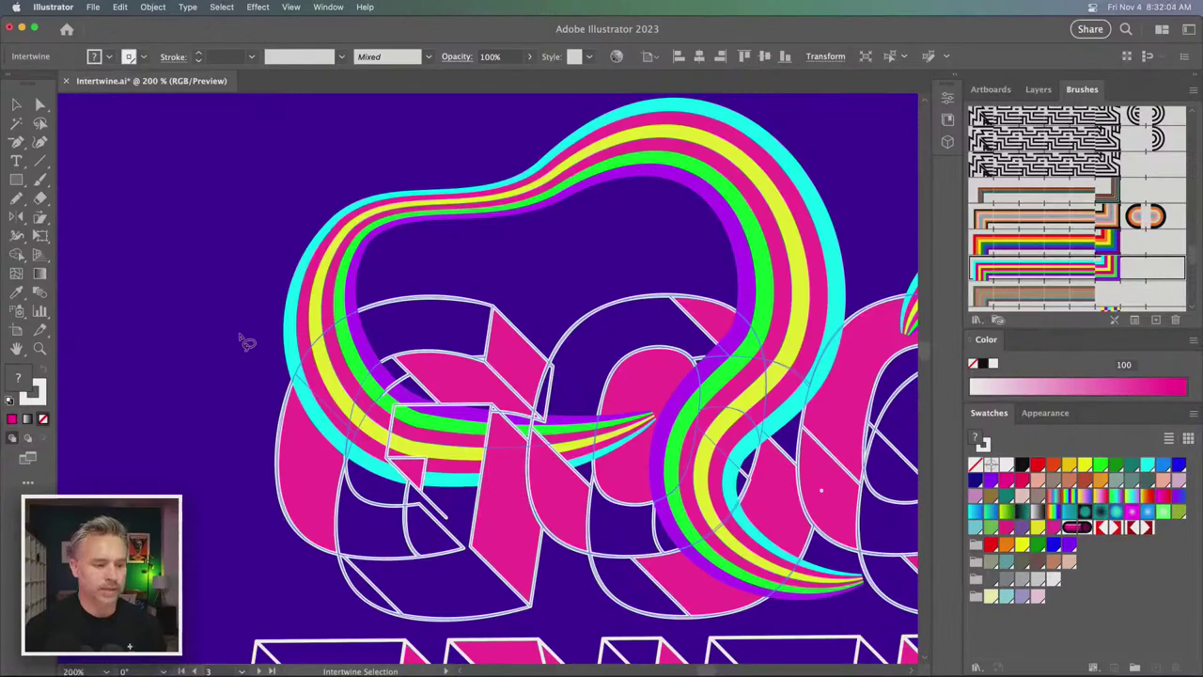
- Weave the ribbon behind the pink O and D crossings, then zoom to 100%
key(space)
drag(486, 323, 243, 324)
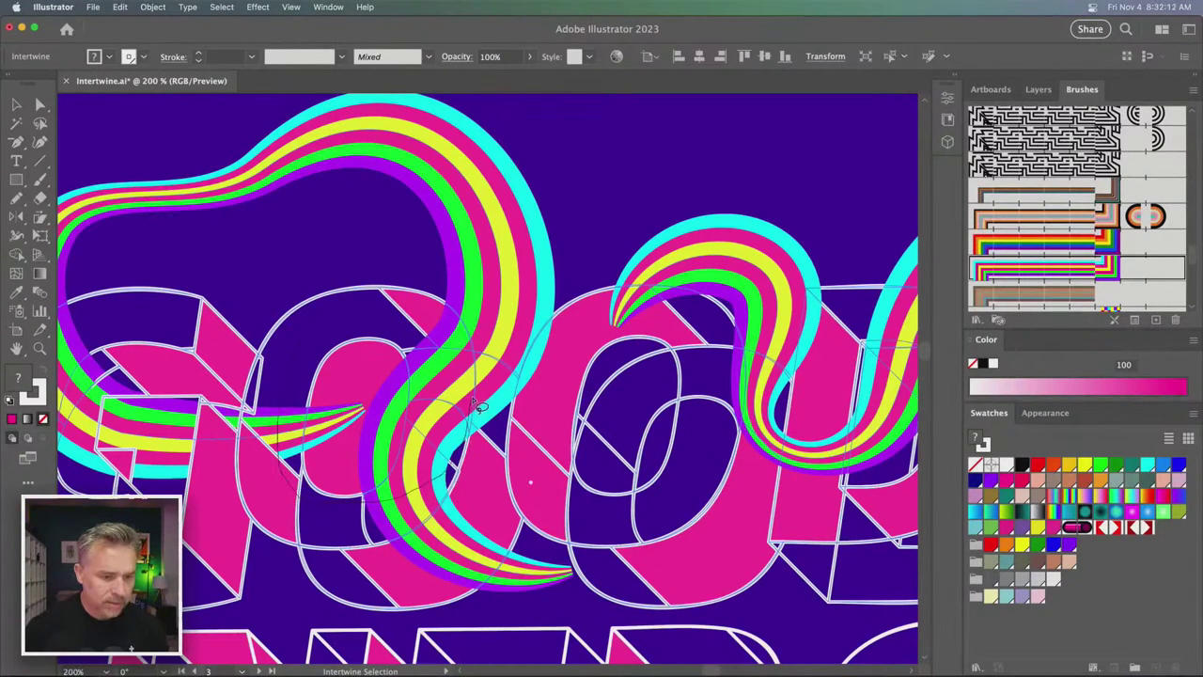
click(284, 352)
drag(342, 342, 371, 400)
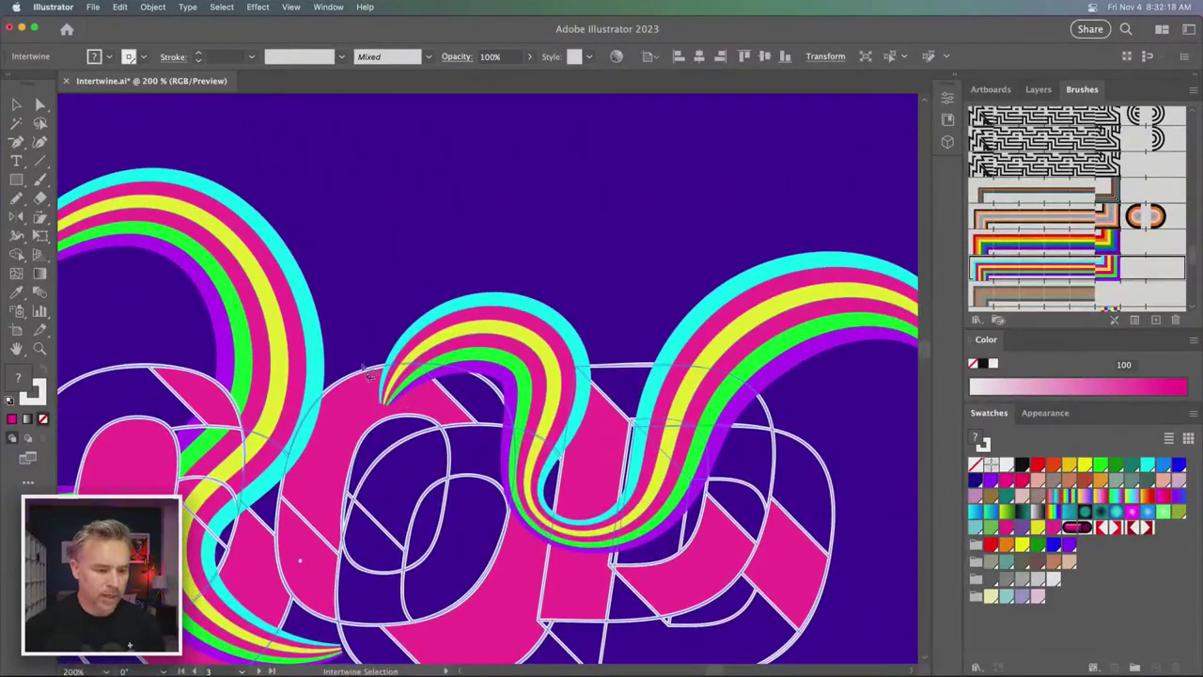
mouse_move(447, 363)
mouse_down()
mouse_move(499, 385)
mouse_move(483, 424)
mouse_move(421, 443)
mouse_move(373, 438)
mouse_move(353, 350)
mouse_up()
scroll(354, 350, down, 4)
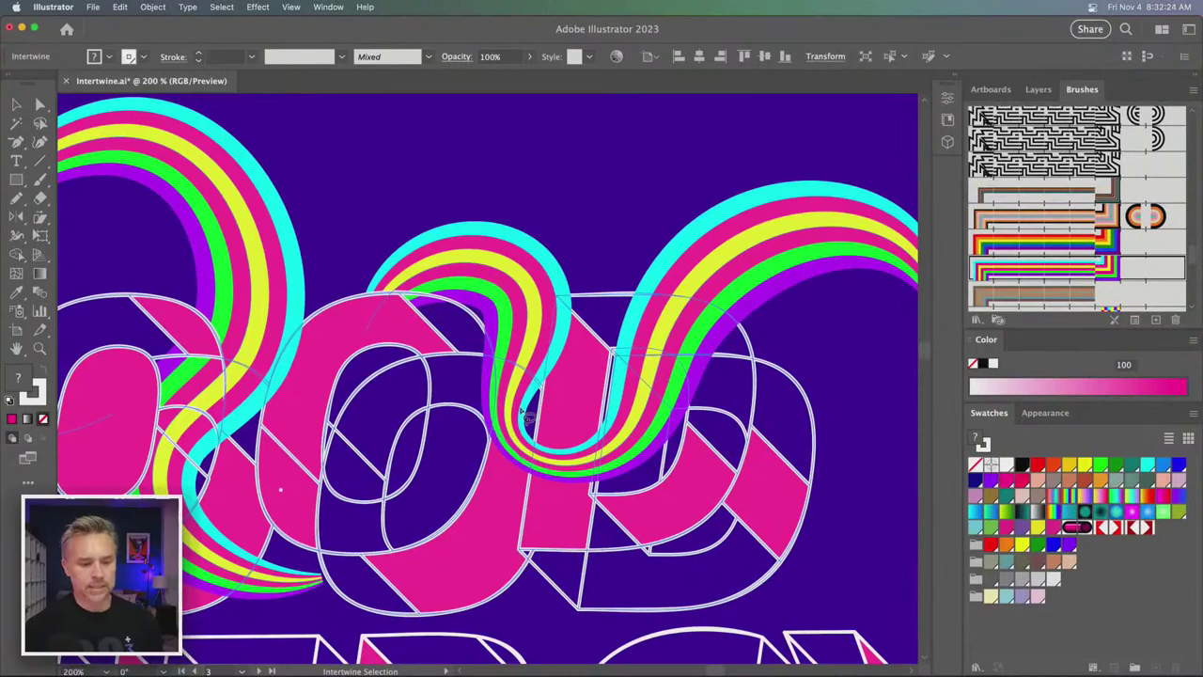
mouse_move(534, 451)
mouse_down()
mouse_move(524, 493)
mouse_move(612, 496)
mouse_move(608, 417)
mouse_move(588, 405)
mouse_move(533, 432)
mouse_up()
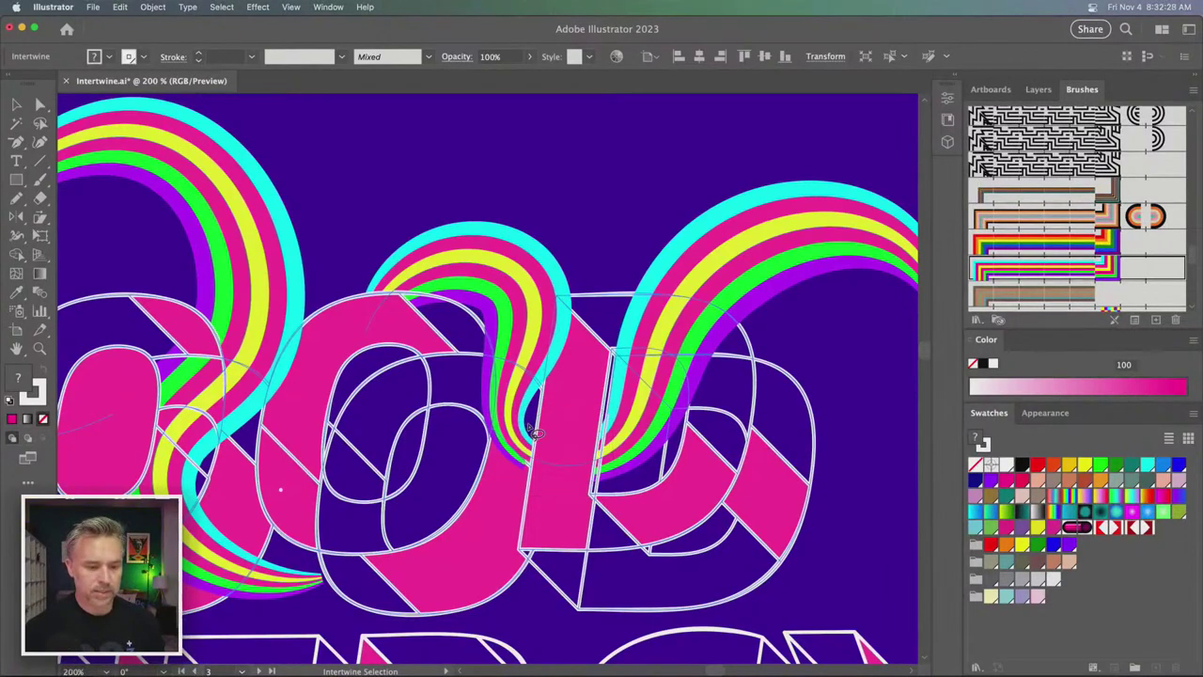
drag(590, 295, 423, 303)
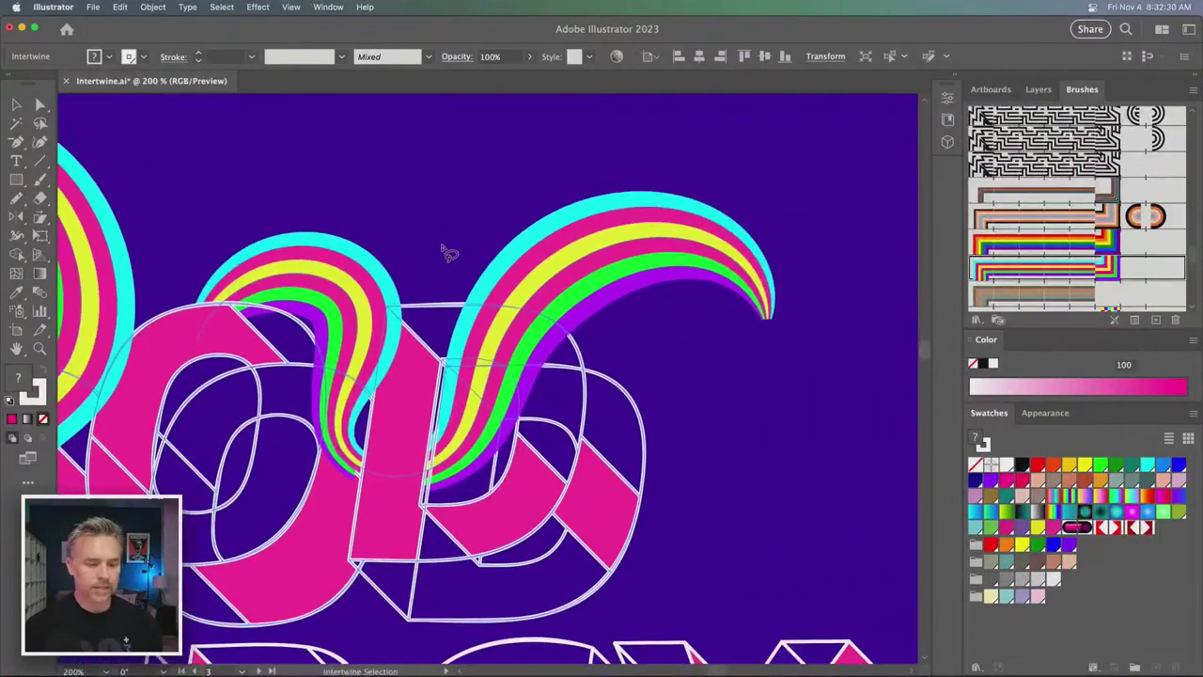
key(super+1)
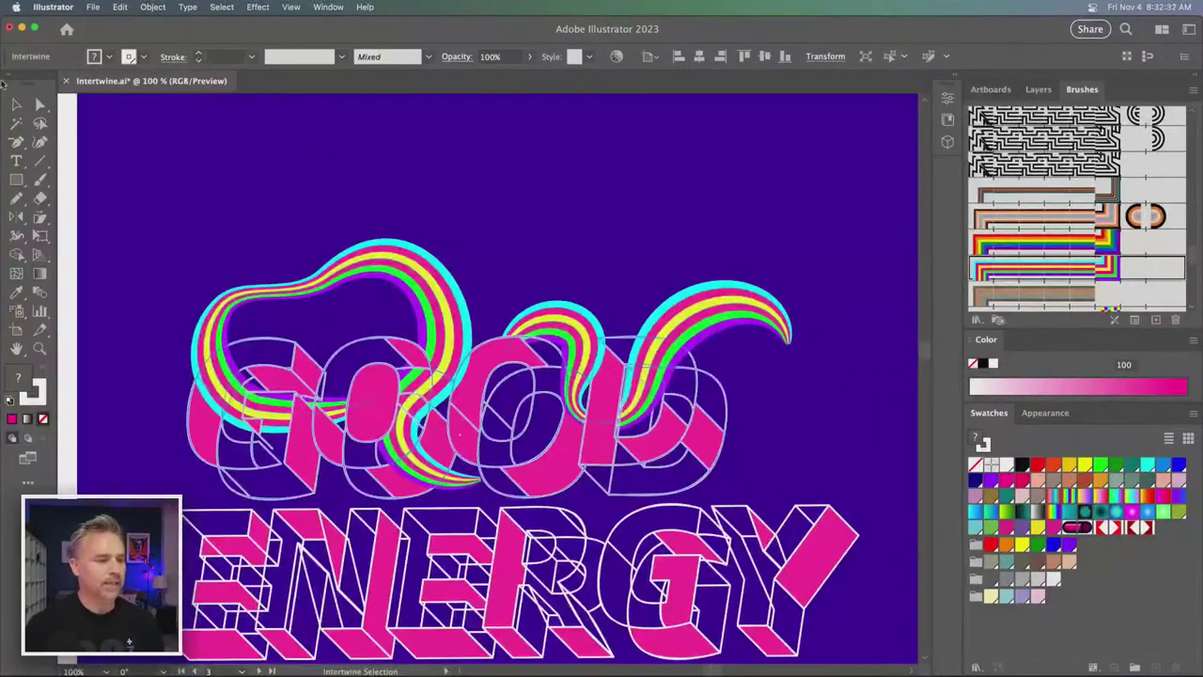
- Centre the design, check the ENERGY and GOOD groups, then clear the selection
click(16, 105)
click(199, 201)
drag(207, 281, 263, 203)
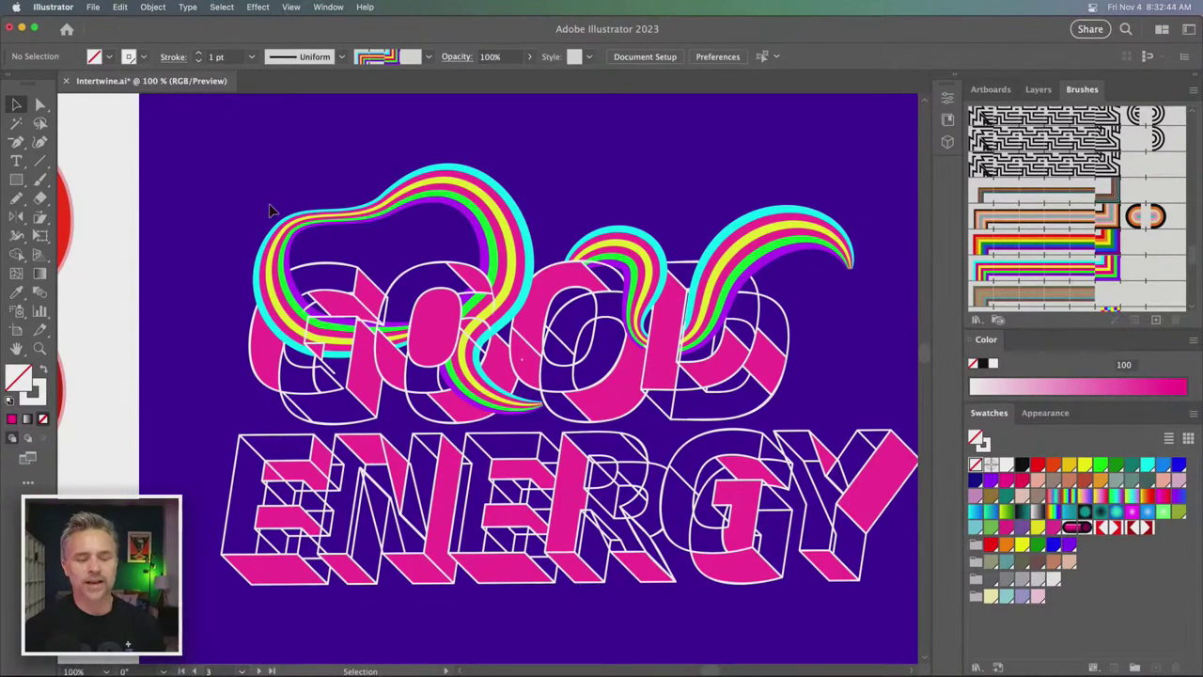
click(511, 497)
drag(515, 538, 498, 486)
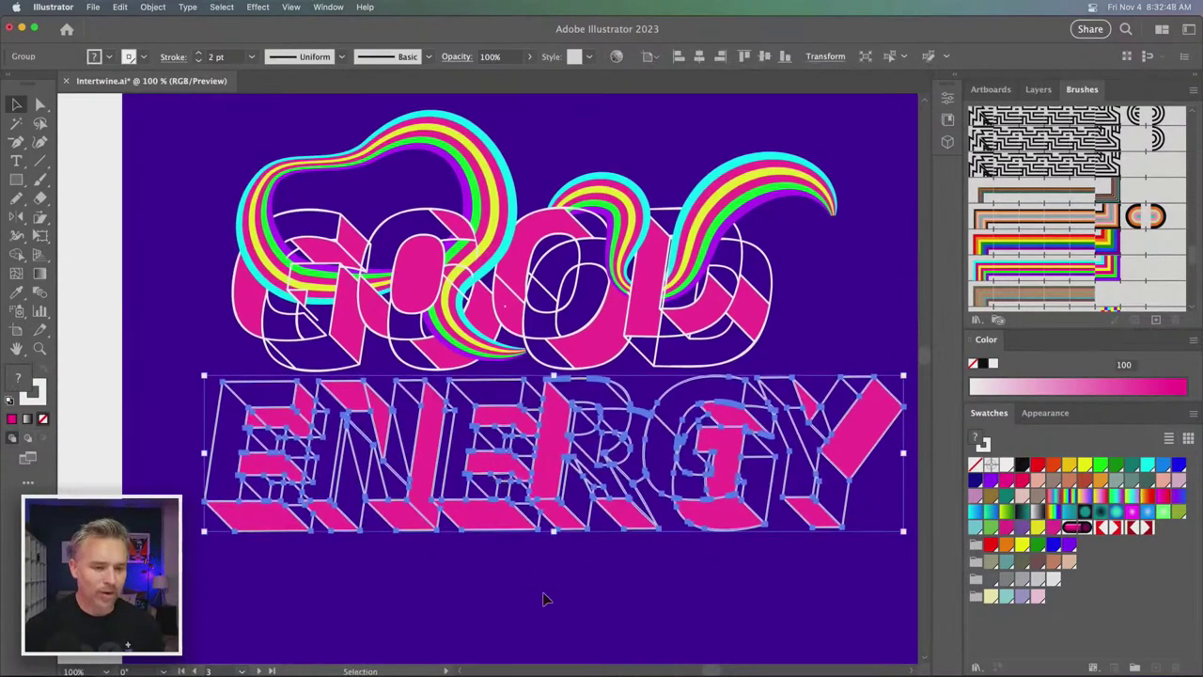
click(546, 598)
click(413, 139)
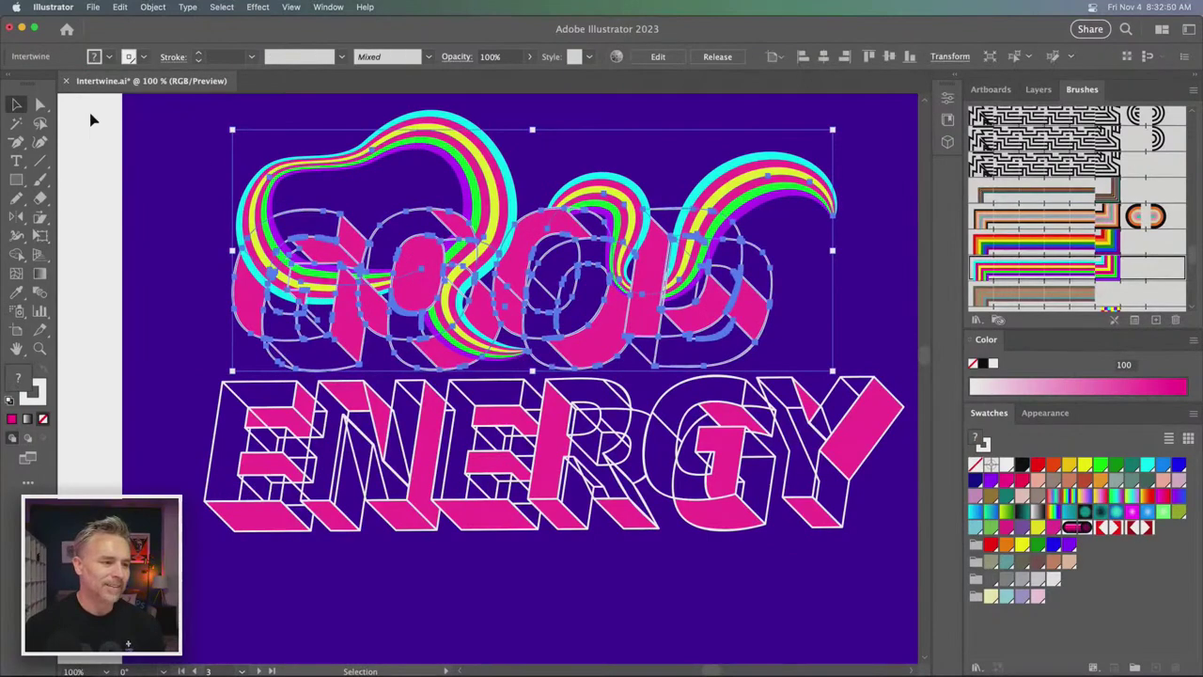
click(40, 104)
click(245, 181)
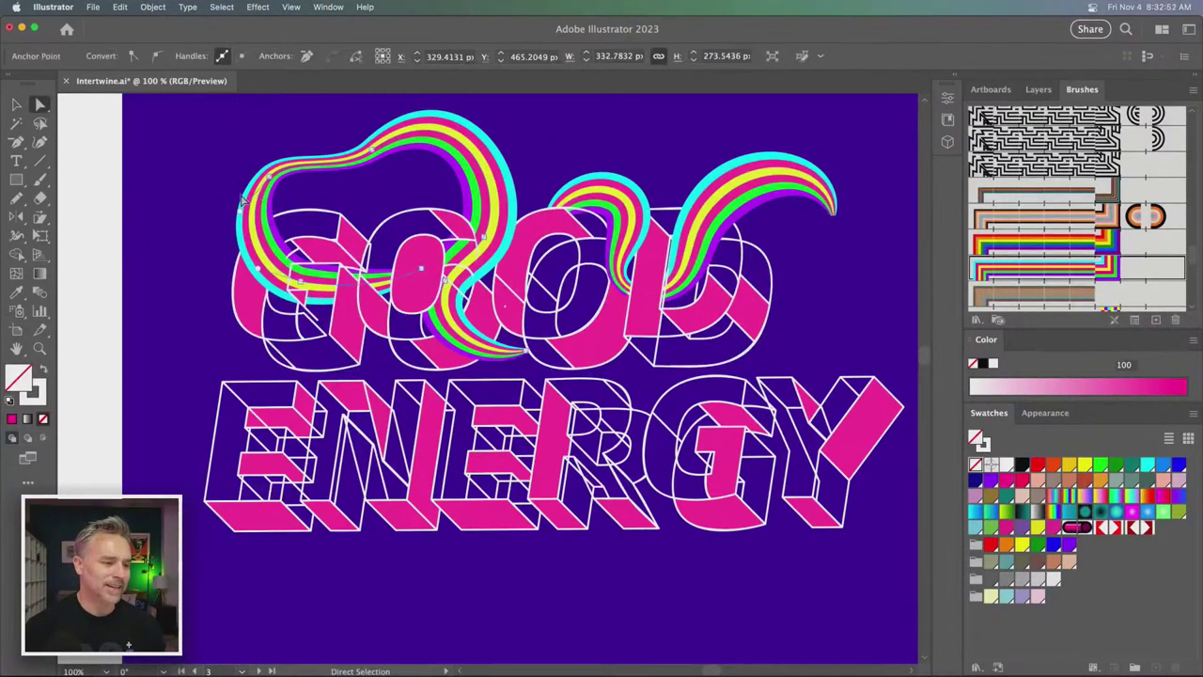
key(n)
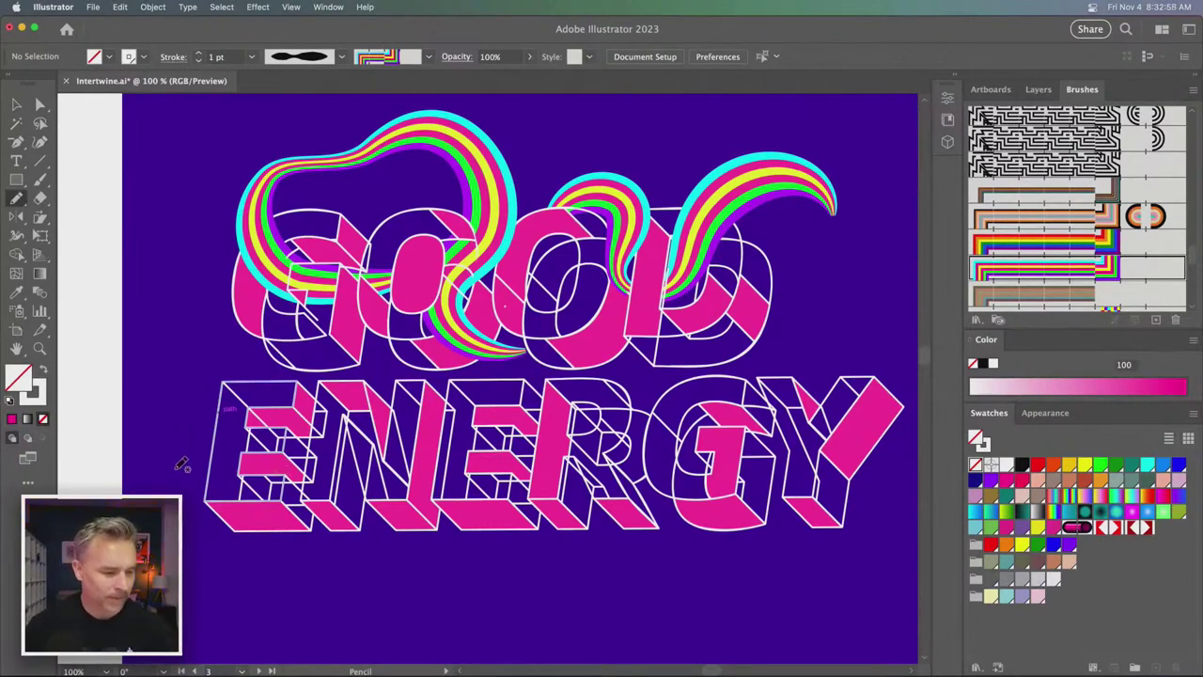
- Draw rainbow ribbons through ENERGY, including one looping from the G up past the right side
mouse_move(164, 423)
mouse_down()
mouse_move(183, 357)
mouse_move(239, 341)
mouse_move(254, 356)
mouse_move(155, 406)
mouse_move(286, 465)
mouse_move(327, 455)
mouse_move(425, 470)
mouse_move(463, 596)
mouse_up()
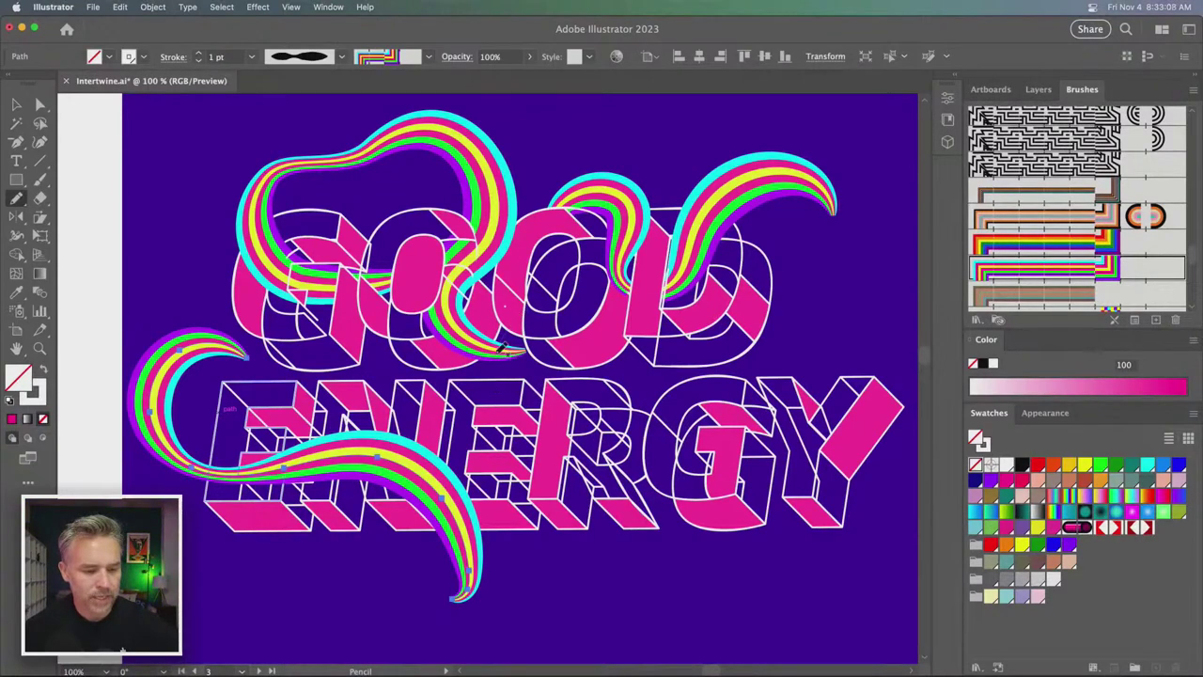
mouse_move(541, 470)
mouse_down()
mouse_move(644, 497)
mouse_move(681, 575)
mouse_move(574, 592)
mouse_up()
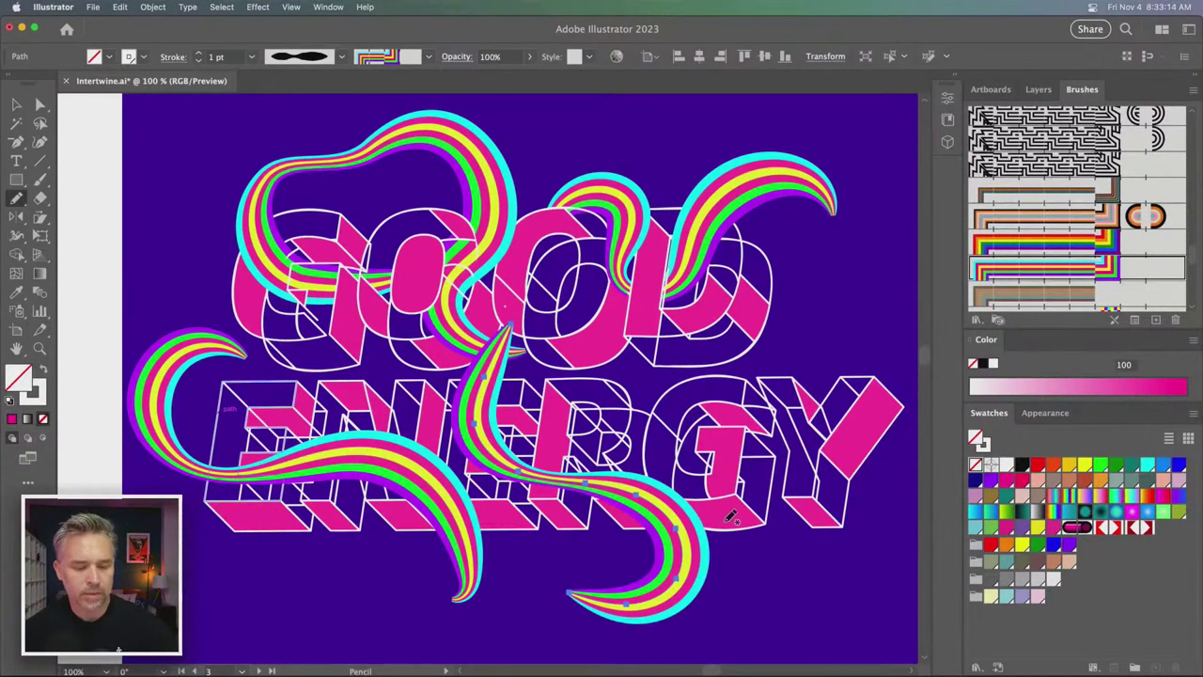
mouse_move(732, 517)
mouse_down()
mouse_move(660, 451)
mouse_move(685, 404)
mouse_move(839, 399)
mouse_move(867, 248)
mouse_up()
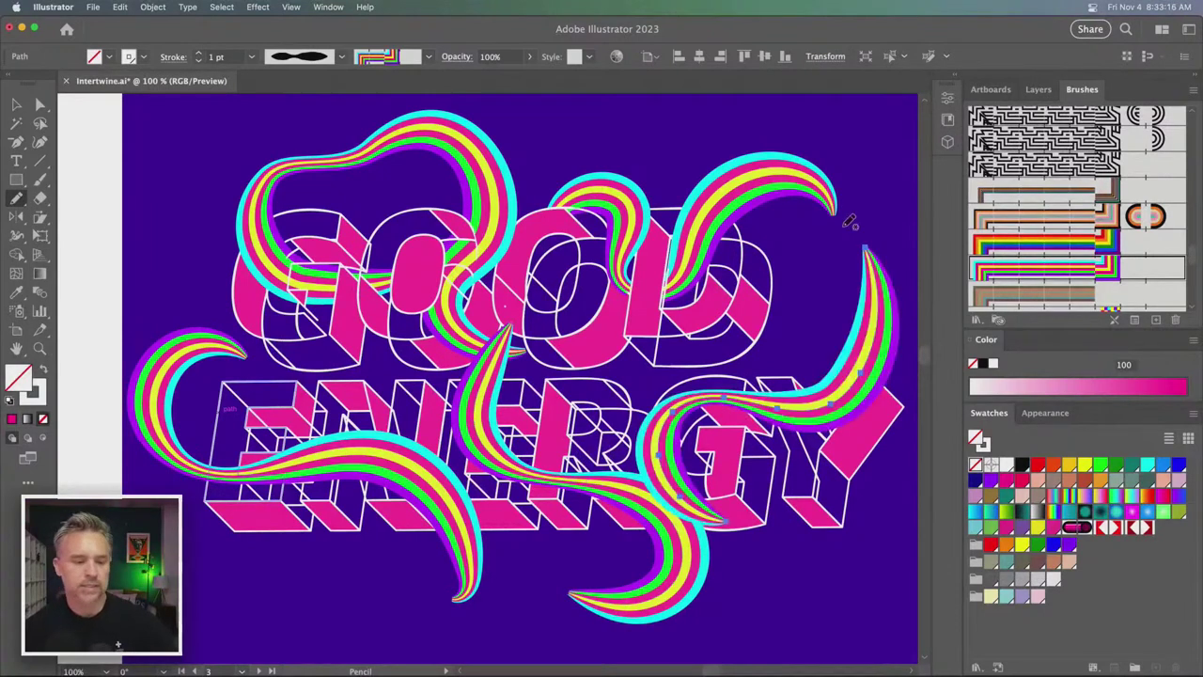
- Select the central and left ribbons with the ENERGY lettering and make them an Intertwine
key(v)
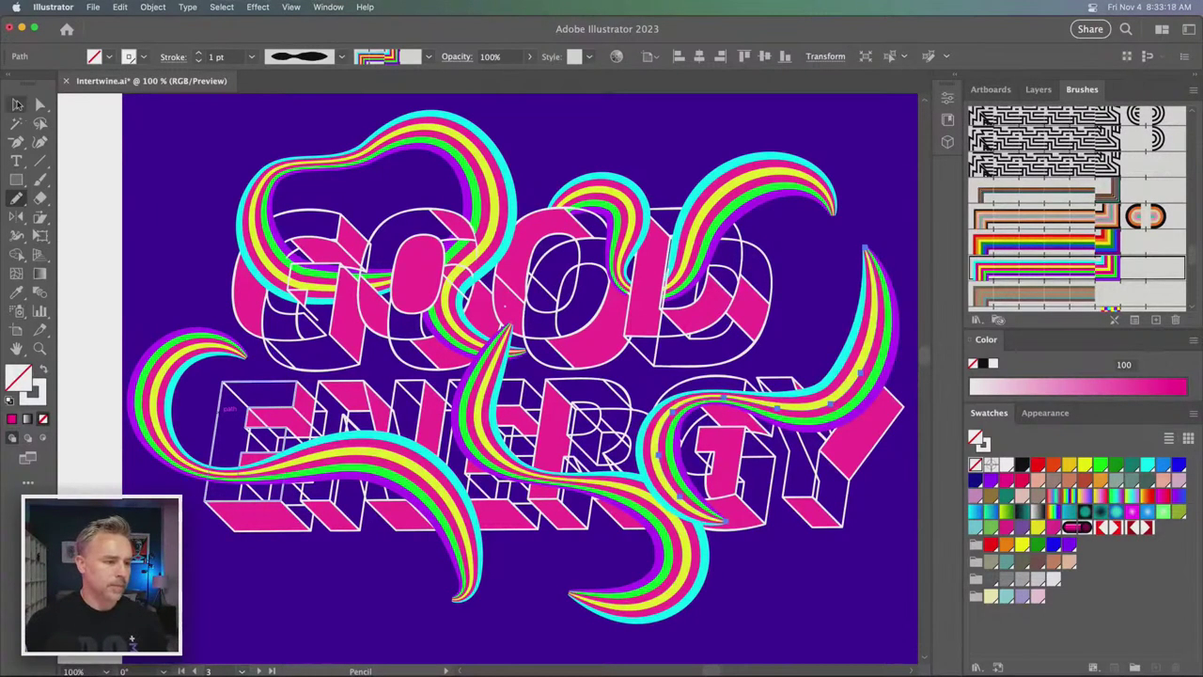
shift+click(489, 442)
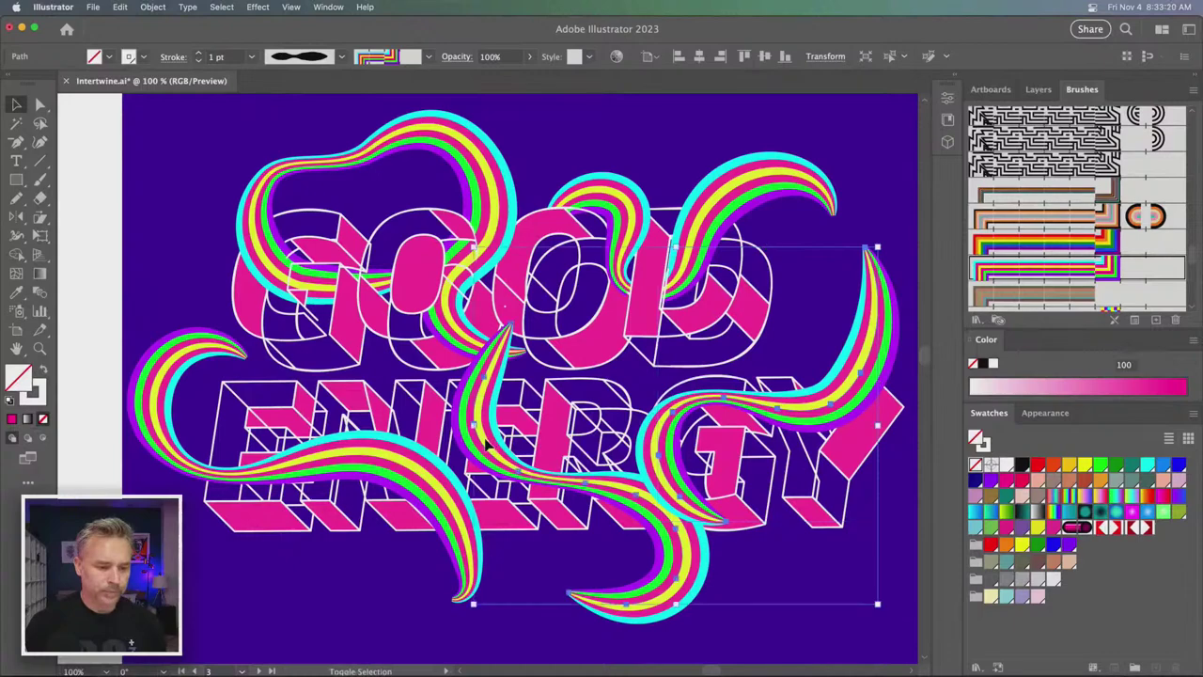
shift+click(320, 466)
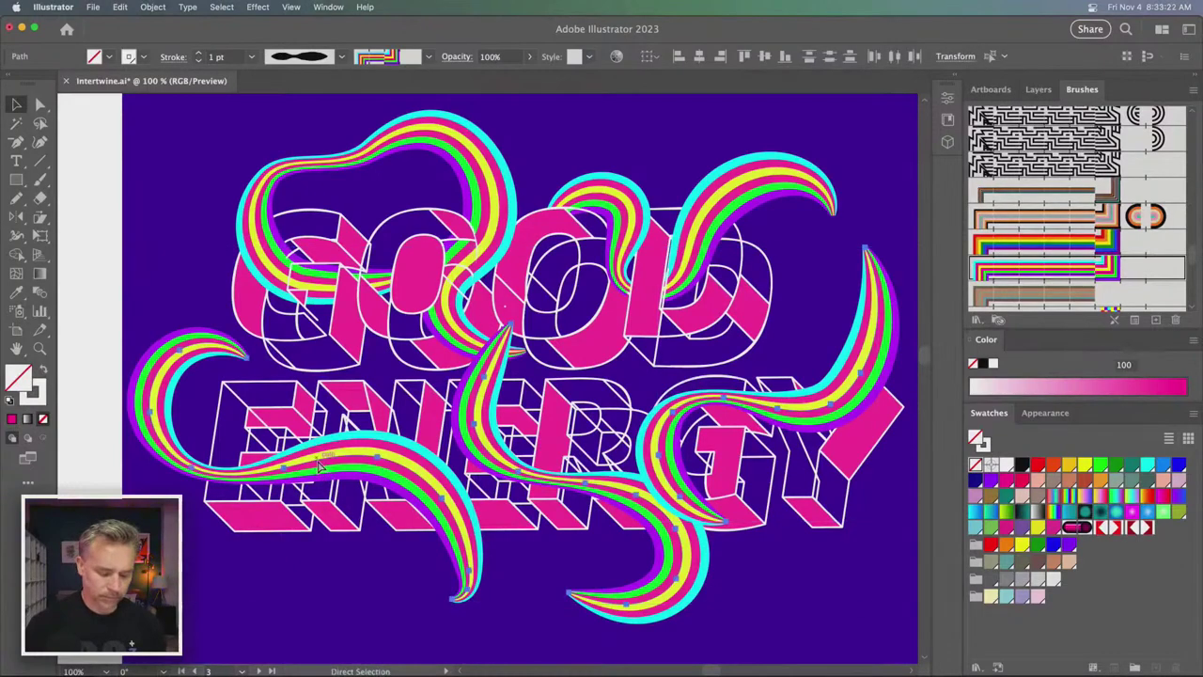
shift+click(331, 504)
click(153, 8)
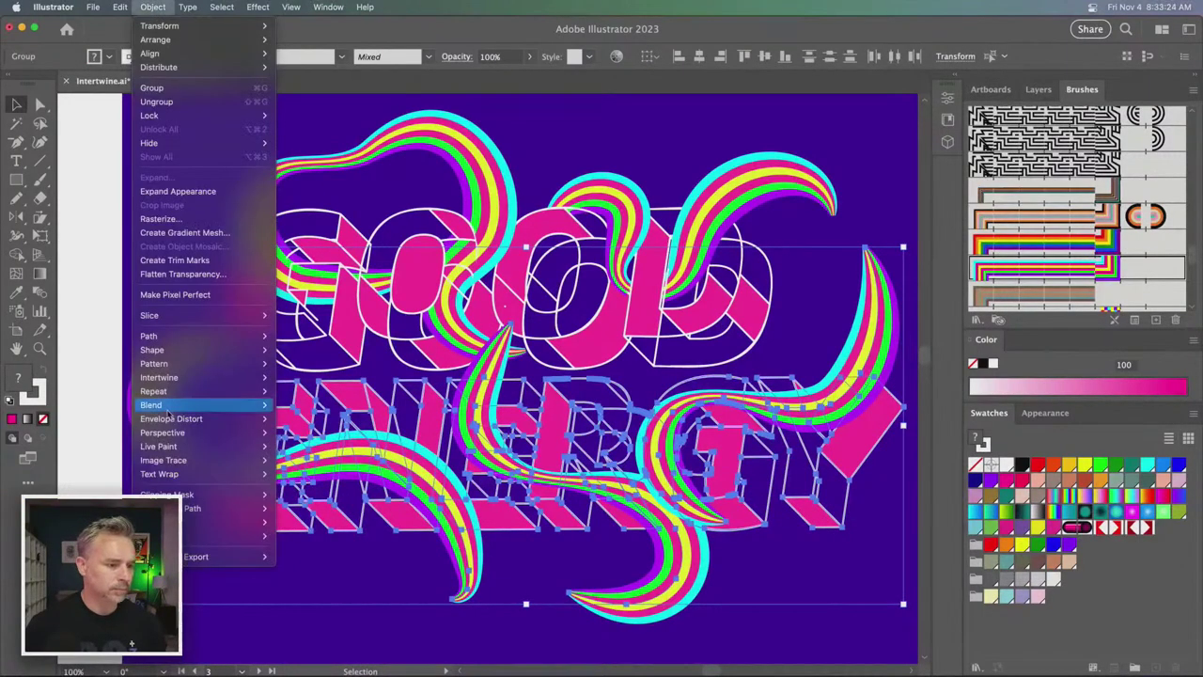
click(280, 379)
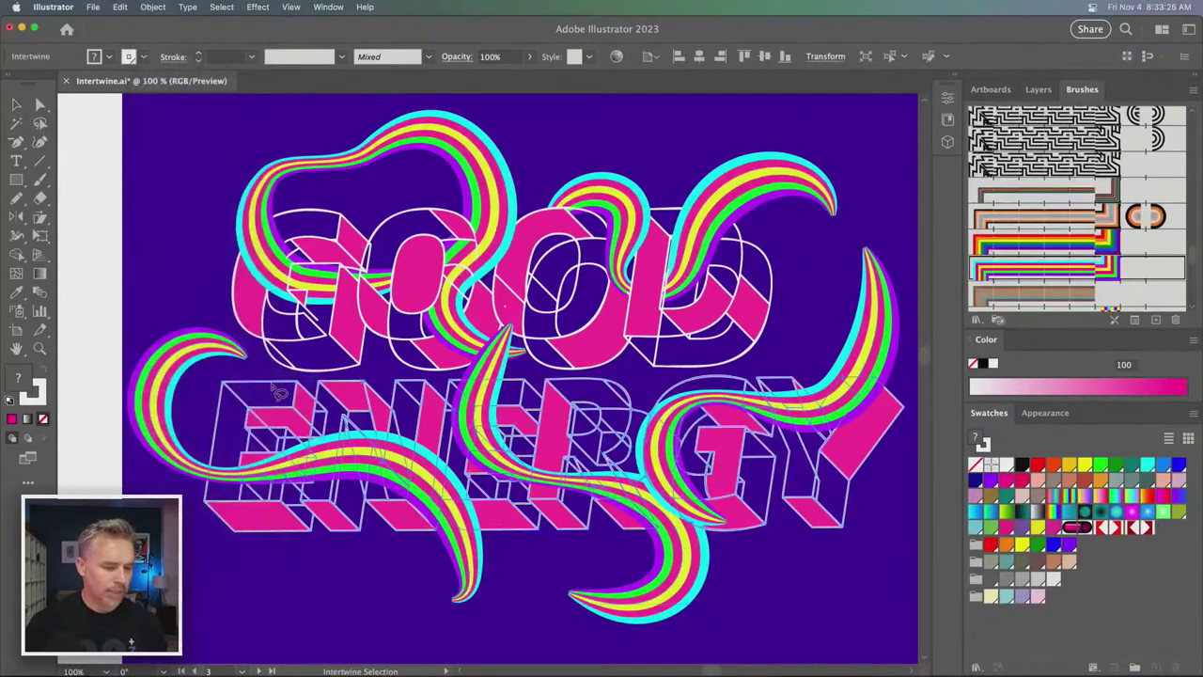
- Frame the Y and lasso its overlap so the Y's outlines pass over the ribbon
key(super+equal)
key(super+equal)
key(super+minus)
key(super+minus)
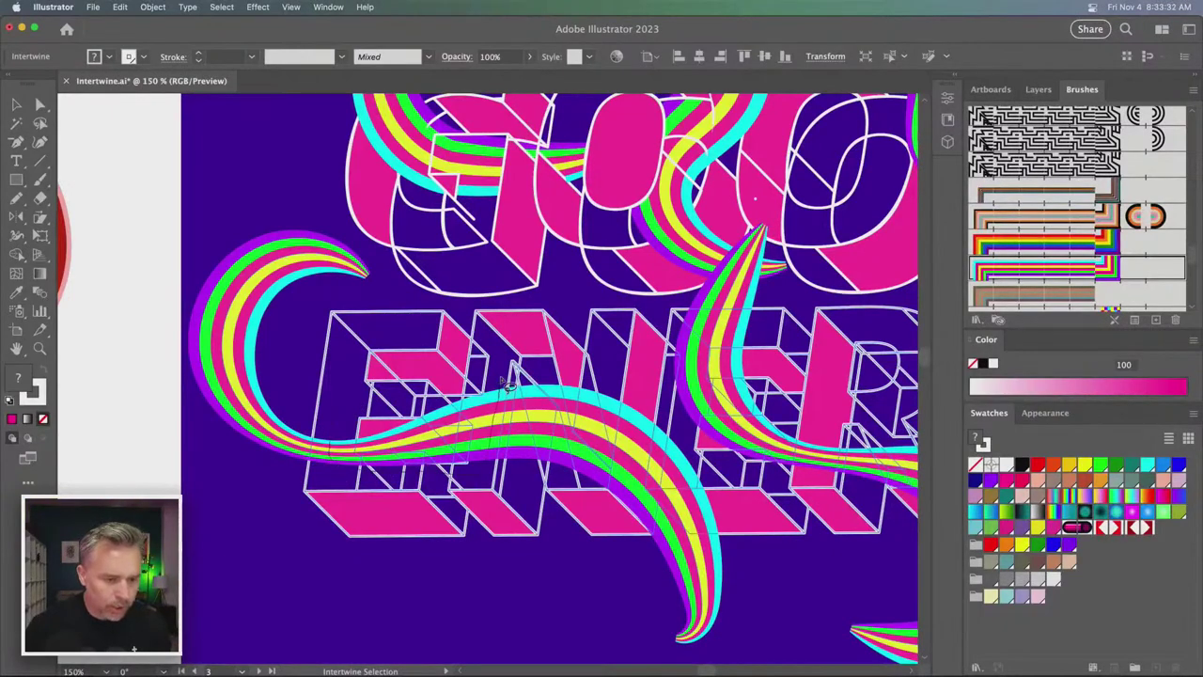
scroll(324, 381, right, 5)
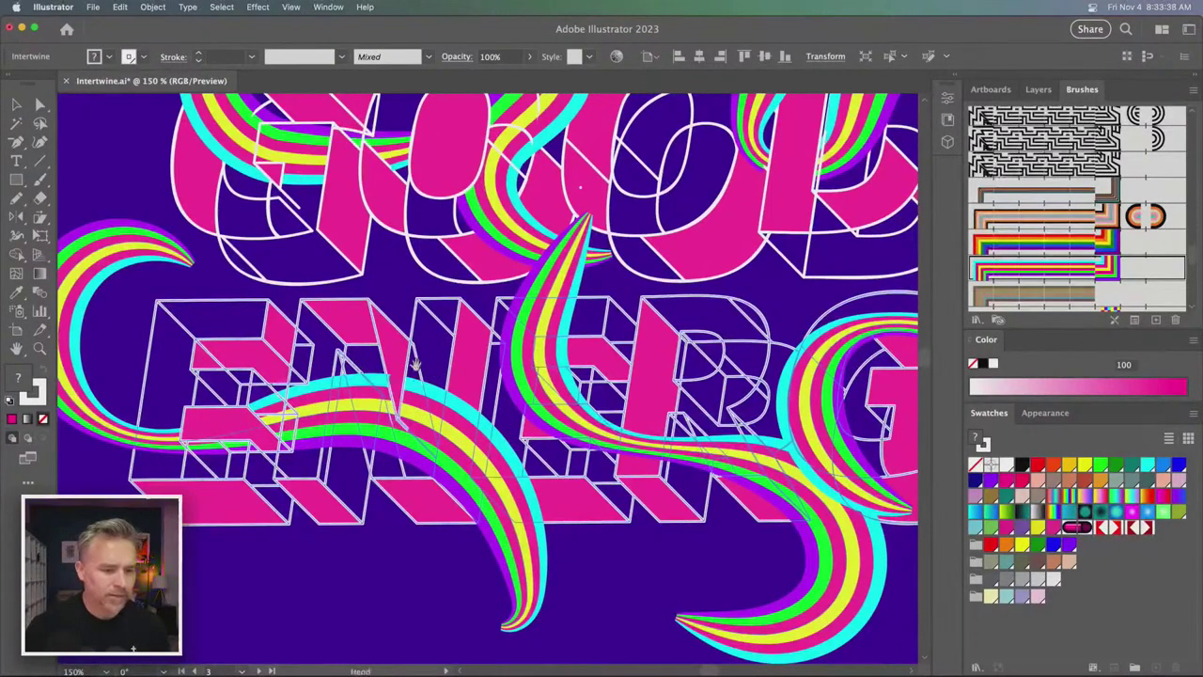
scroll(362, 368, right, 5)
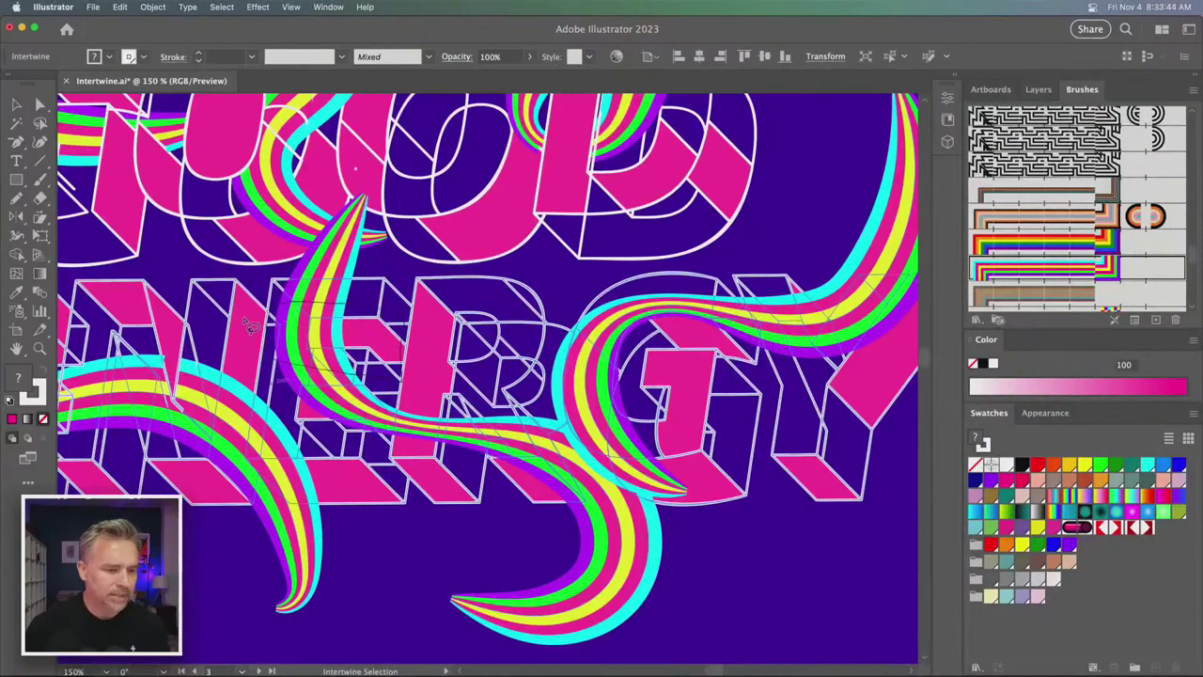
drag(371, 442, 344, 358)
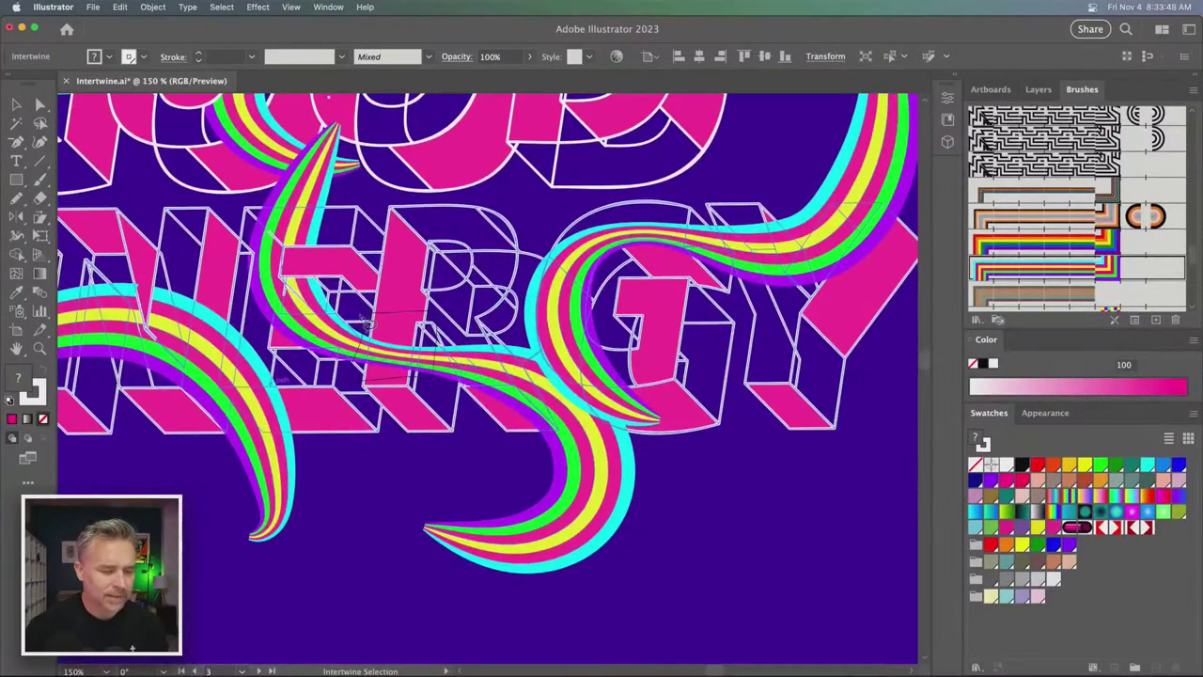
drag(566, 316, 347, 392)
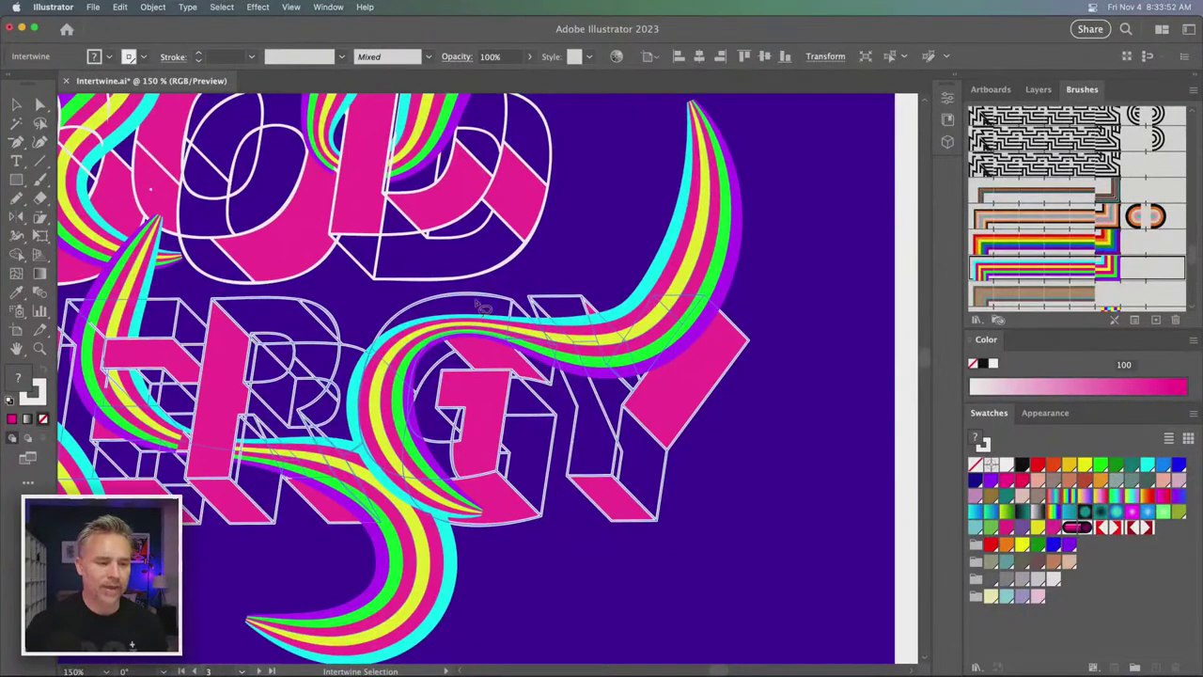
mouse_move(460, 296)
mouse_down()
mouse_move(487, 331)
mouse_move(459, 342)
mouse_move(462, 378)
mouse_move(564, 406)
mouse_move(546, 337)
mouse_move(416, 345)
mouse_up()
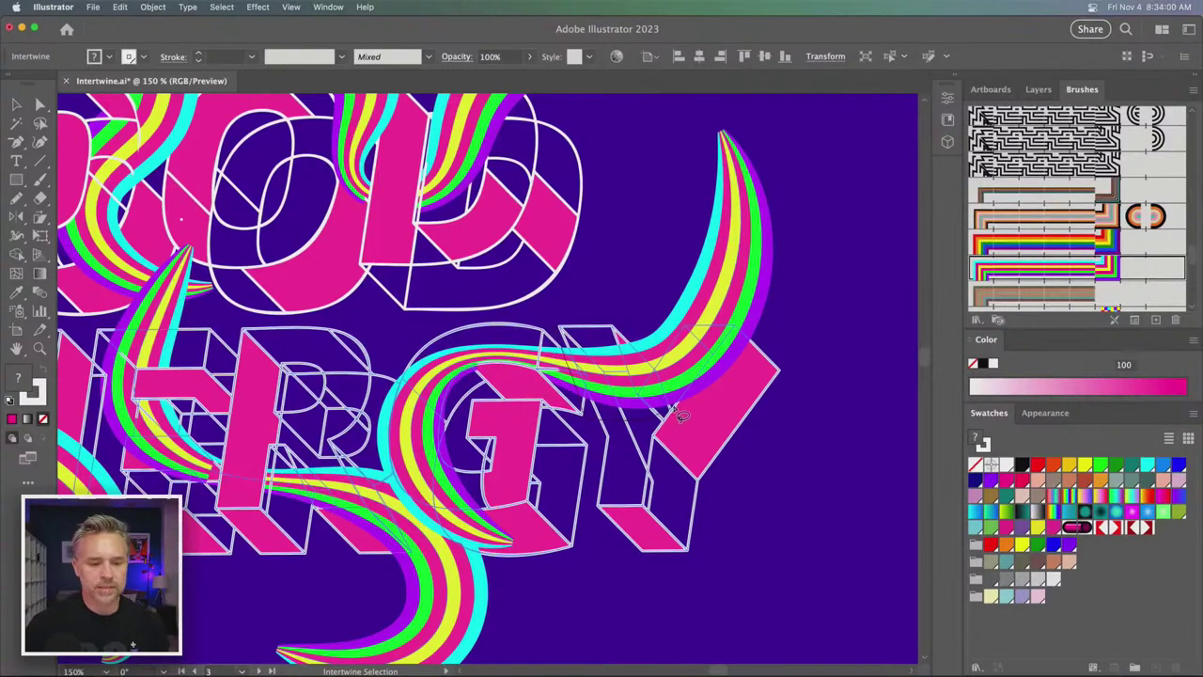
mouse_move(677, 413)
mouse_down()
mouse_move(646, 330)
mouse_move(603, 308)
mouse_move(537, 316)
mouse_up()
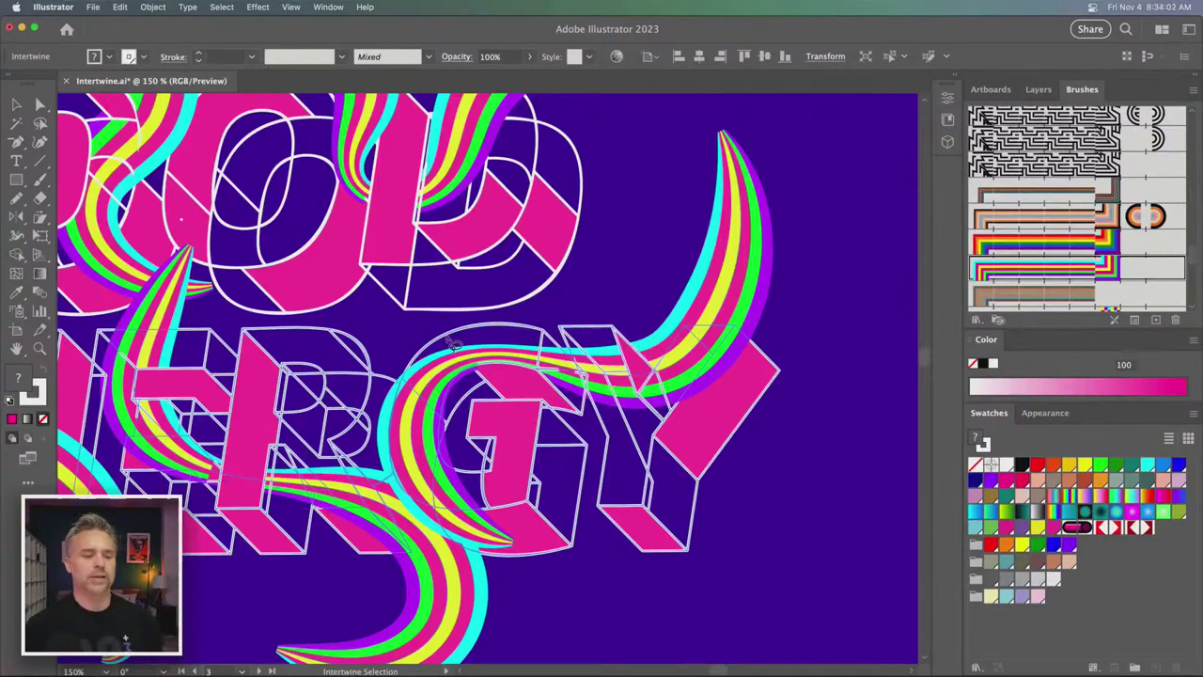
scroll(453, 344, left, 6)
click(17, 107)
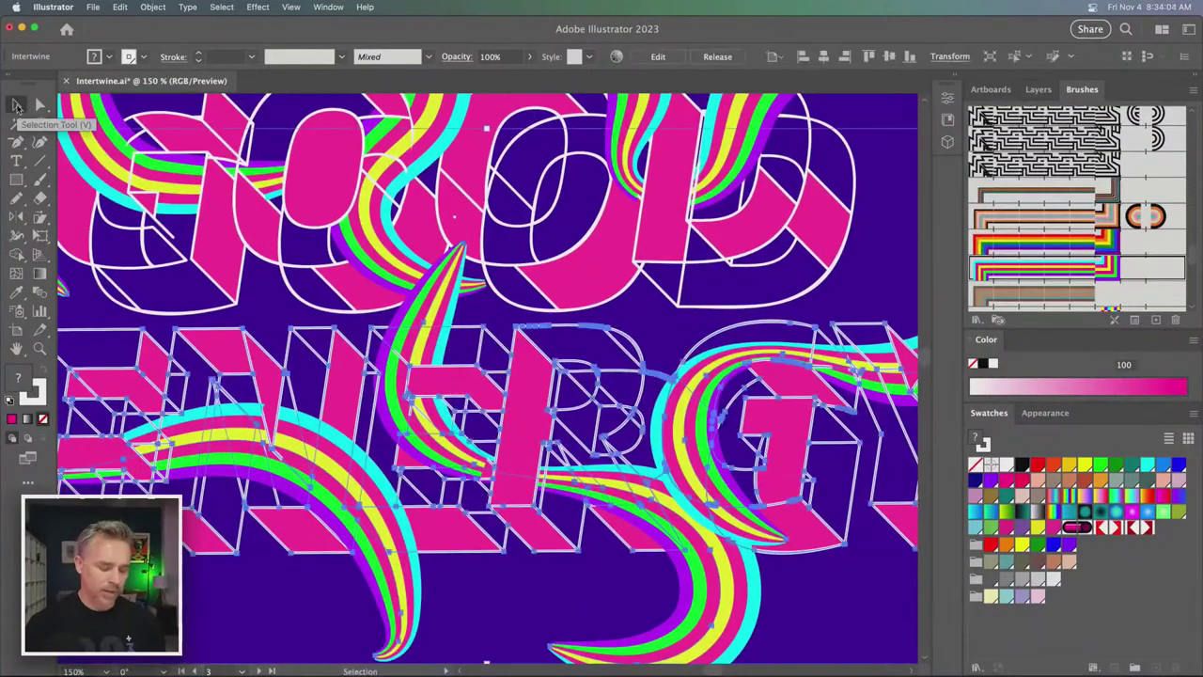
key(super+minus)
key(super+minus)
click(346, 550)
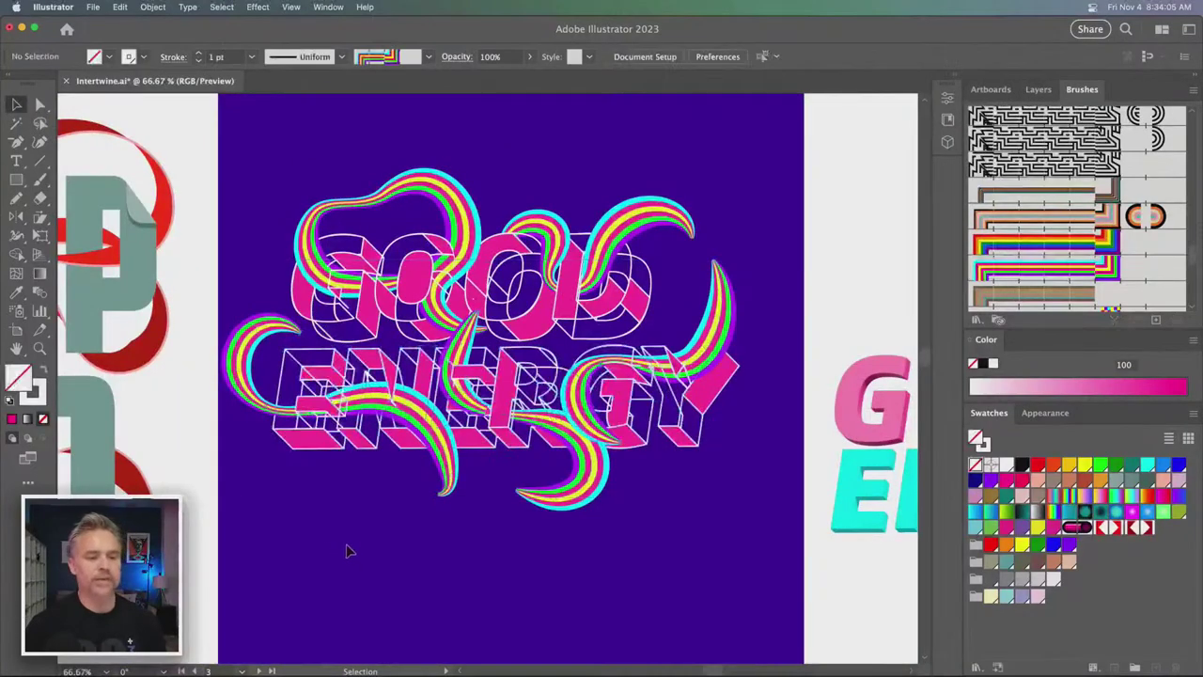
scroll(346, 550, left, 2)
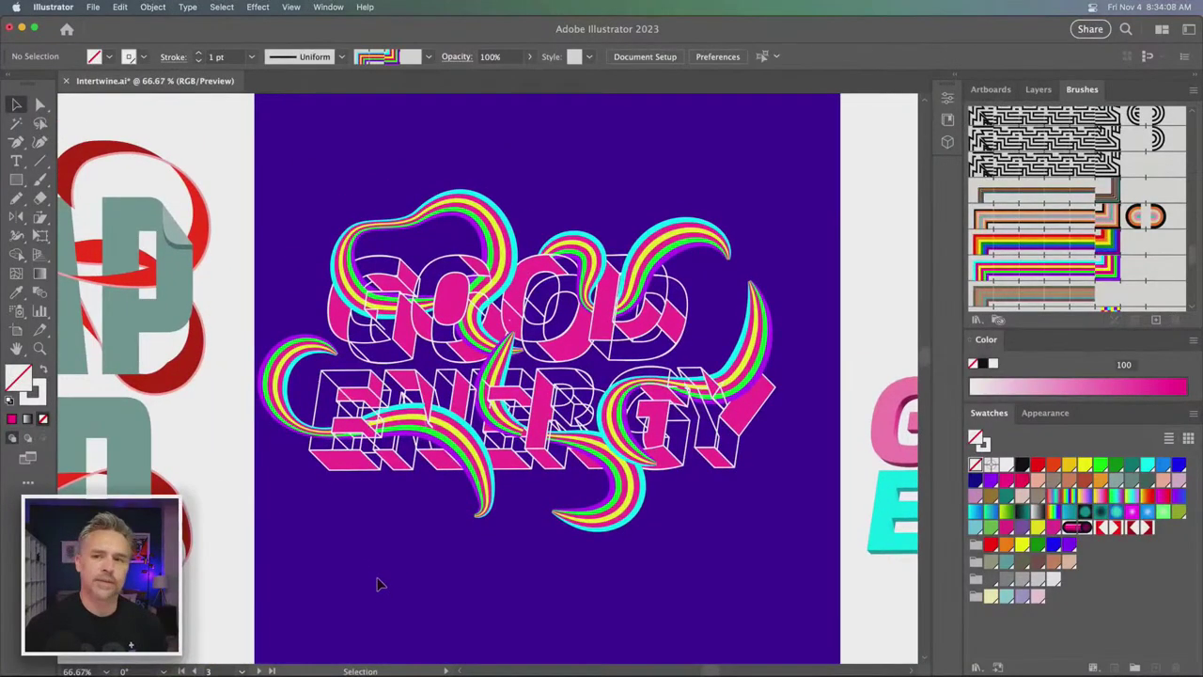
key(super+plus)
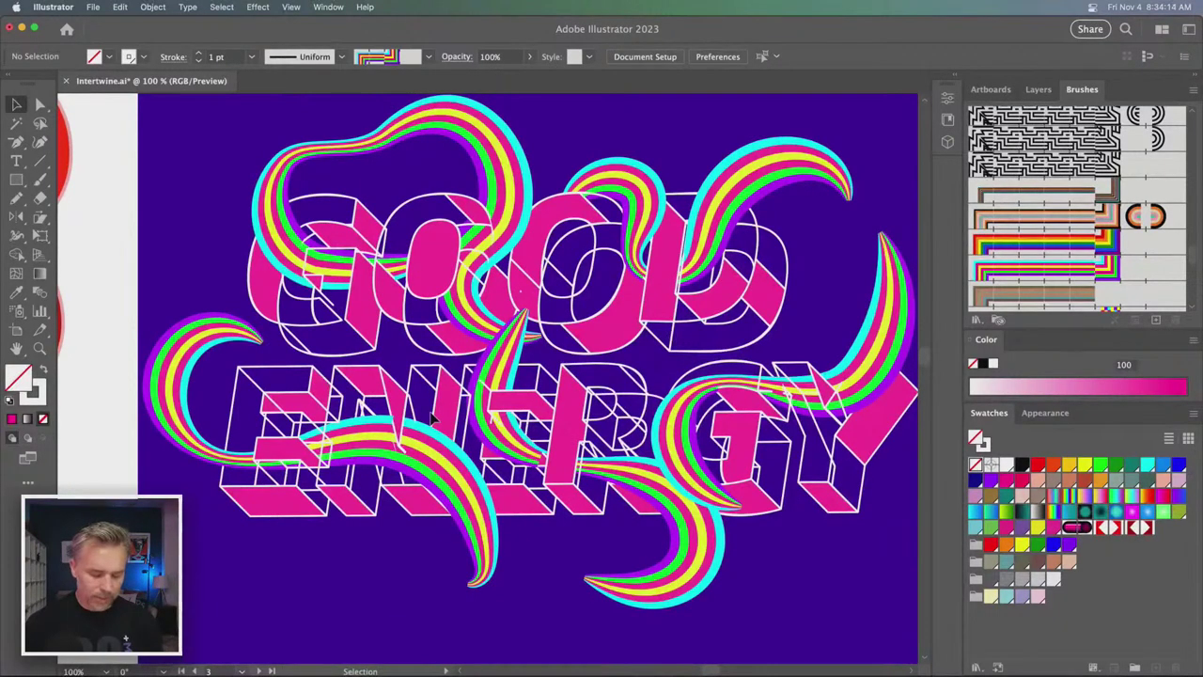
key(f)
key(f)
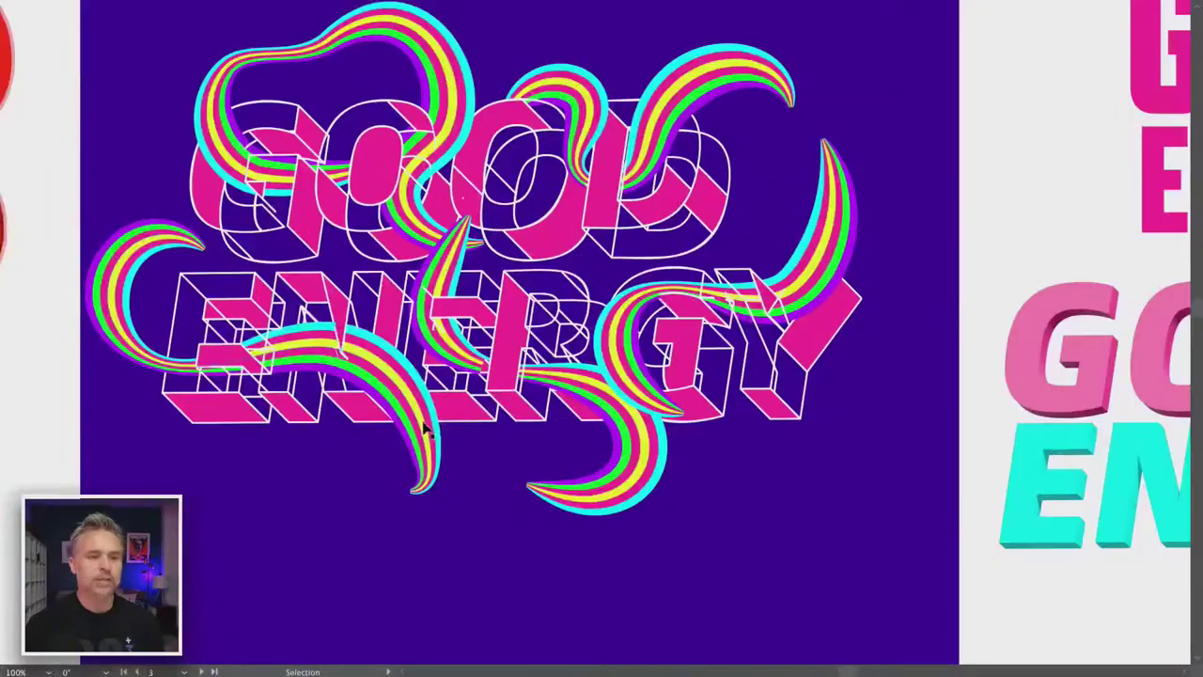
key(super+plus)
drag(166, 436, 313, 543)
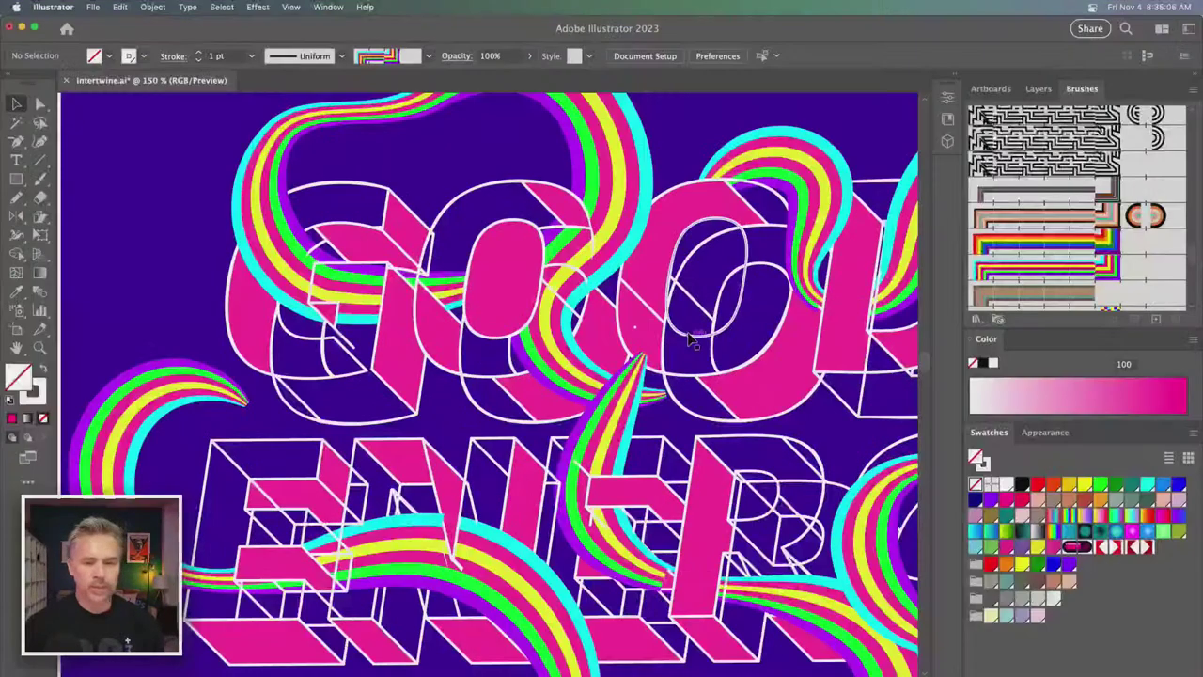
scroll(779, 336, up, 3)
scroll(280, 352, left, 5)
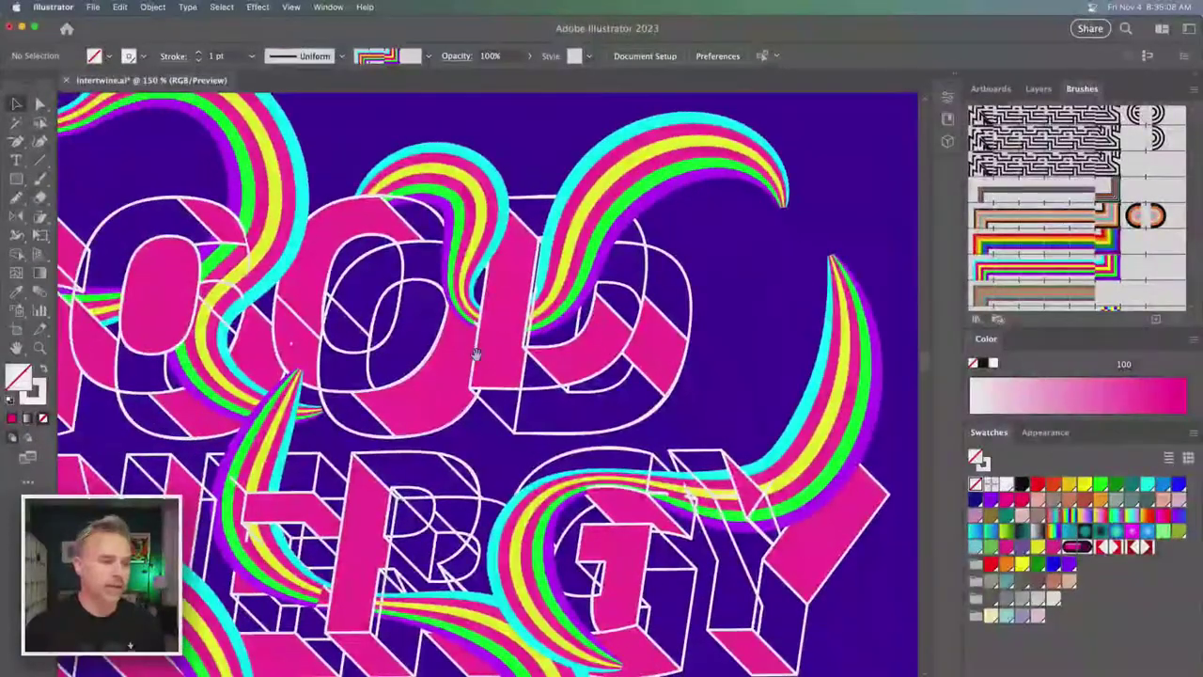
- Drag the top ribbon's tip down-left and make its curve bulge further right beside the D
click(40, 104)
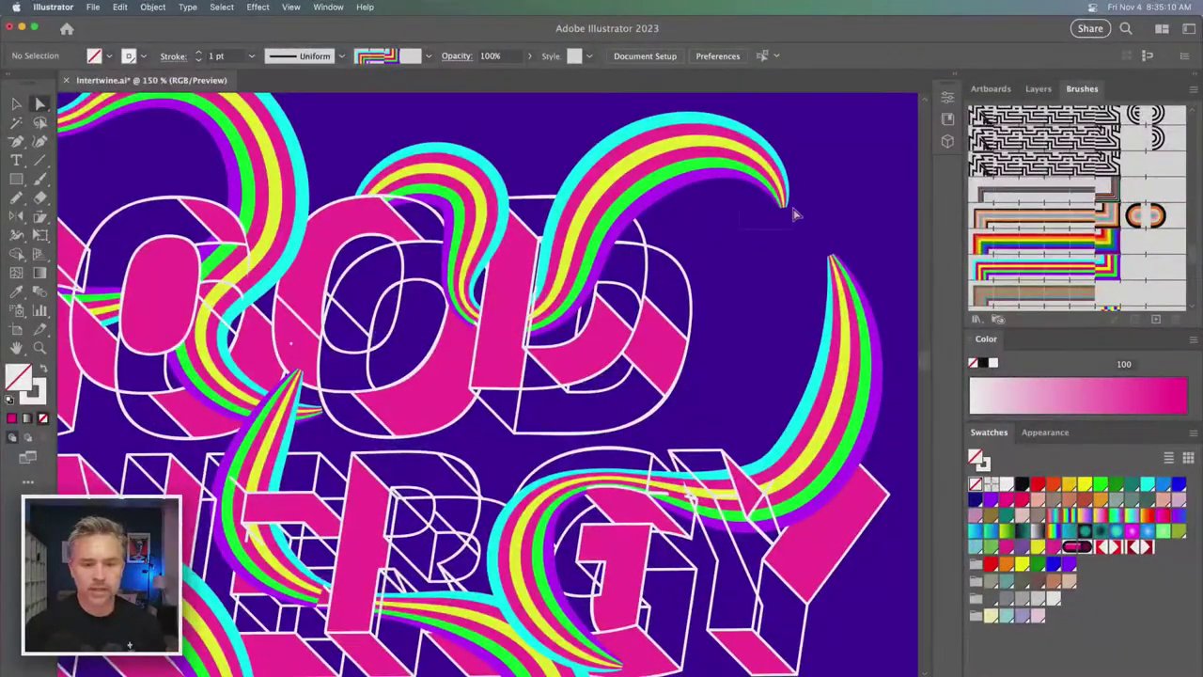
click(785, 208)
drag(785, 213, 864, 264)
drag(725, 313, 691, 340)
drag(794, 301, 873, 258)
- Bulge the right ribbon's curve further right and reshape the middle ribbon's tip by the O
click(847, 338)
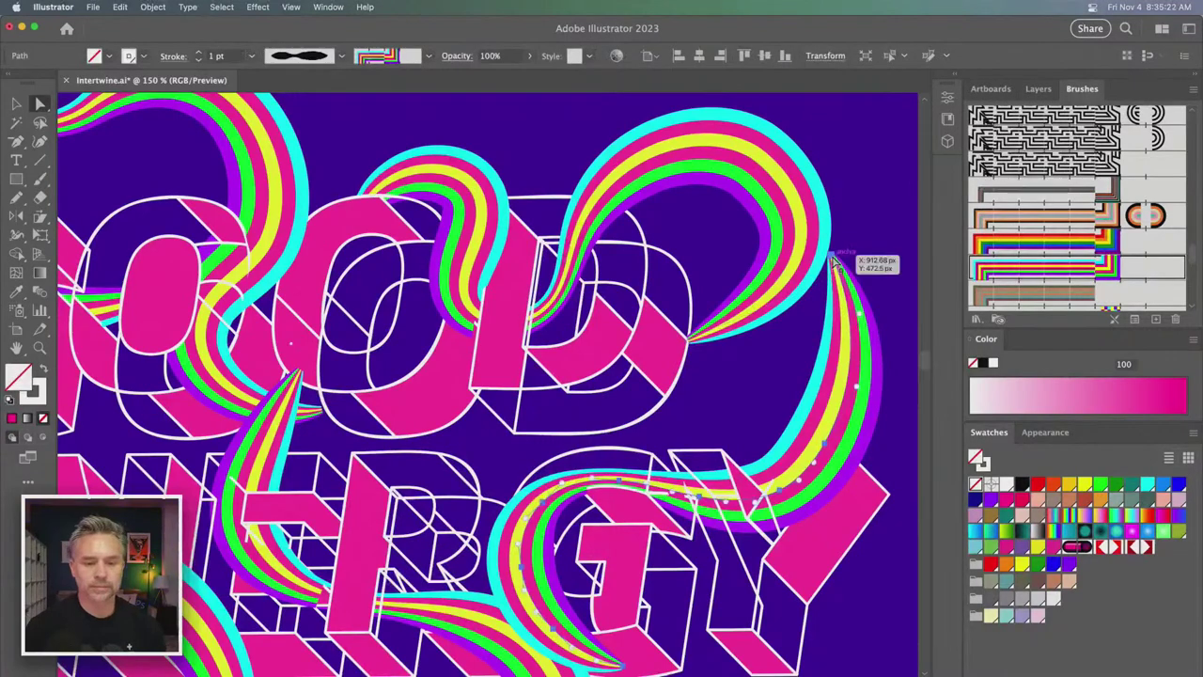
mouse_move(820, 286)
mouse_down()
mouse_move(833, 256)
mouse_move(814, 282)
mouse_up()
drag(844, 344, 865, 349)
scroll(564, 348, left, 5)
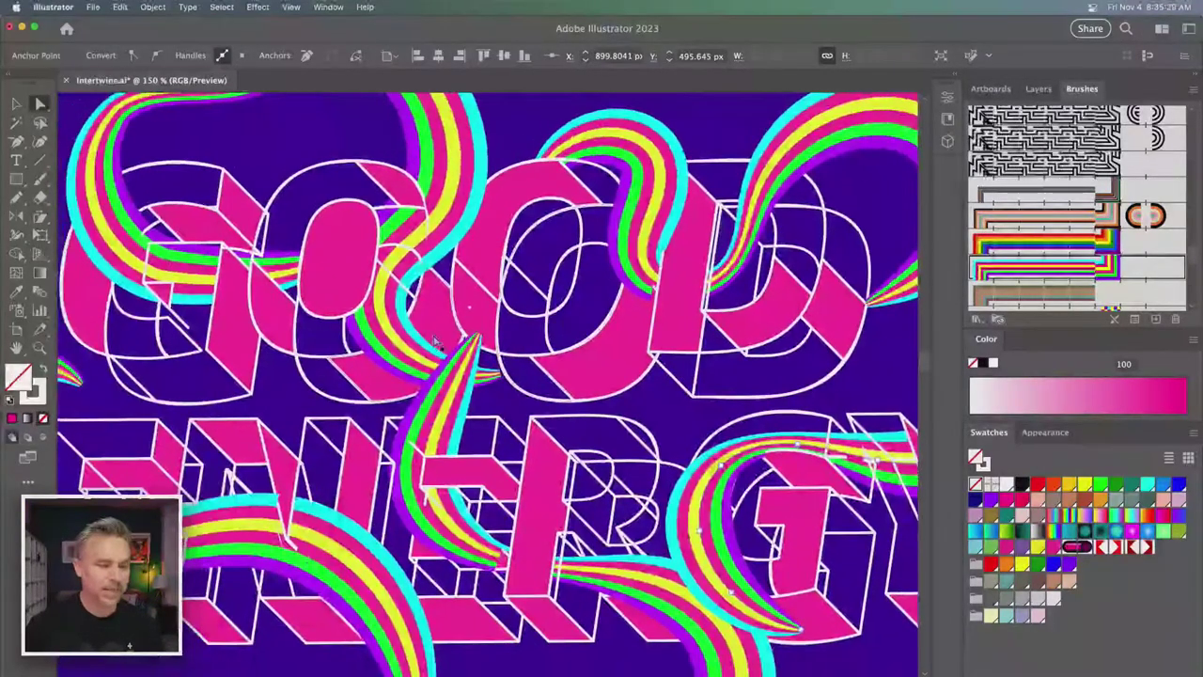
click(475, 339)
drag(475, 338, 501, 378)
- Shift the left ribbon's tip and round off the ribbon's bottom tip under ENERGY
scroll(501, 377, left, 10)
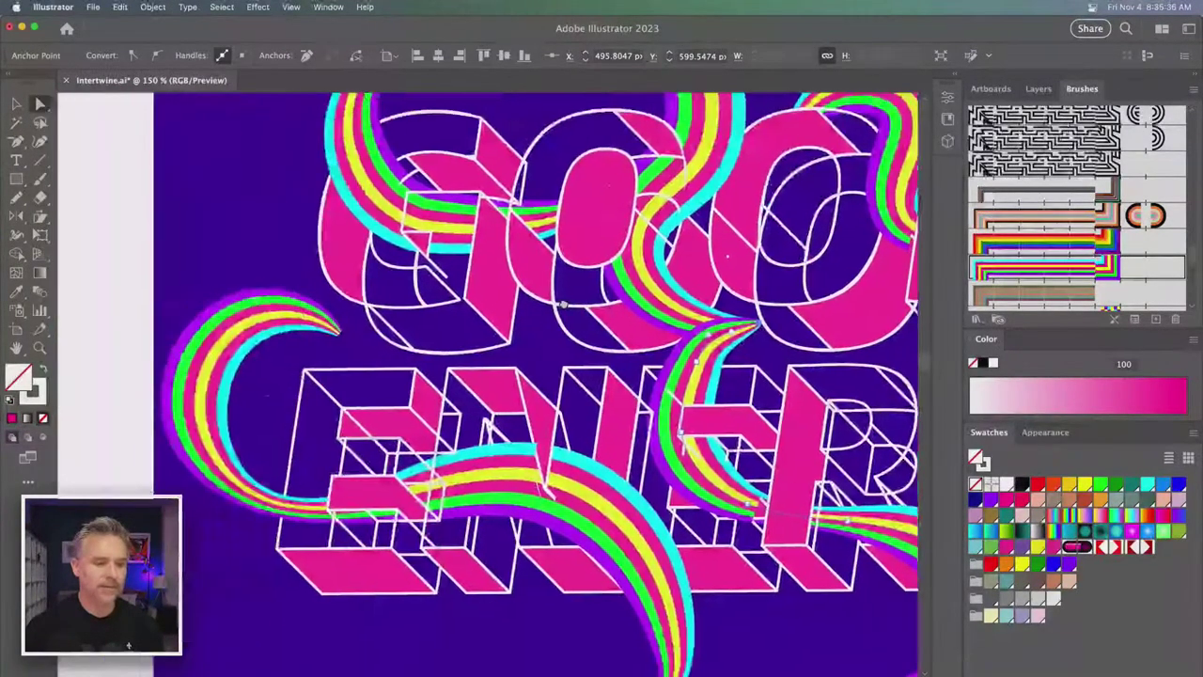
drag(360, 337, 368, 299)
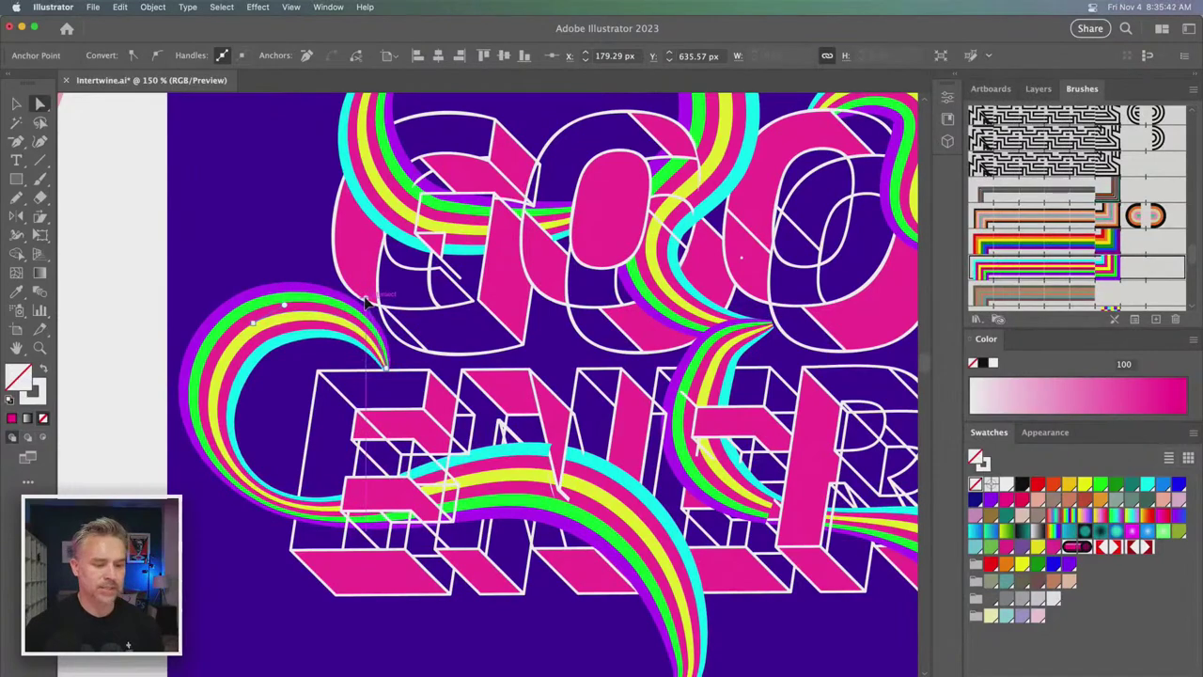
scroll(368, 299, down, 5)
drag(607, 476, 470, 371)
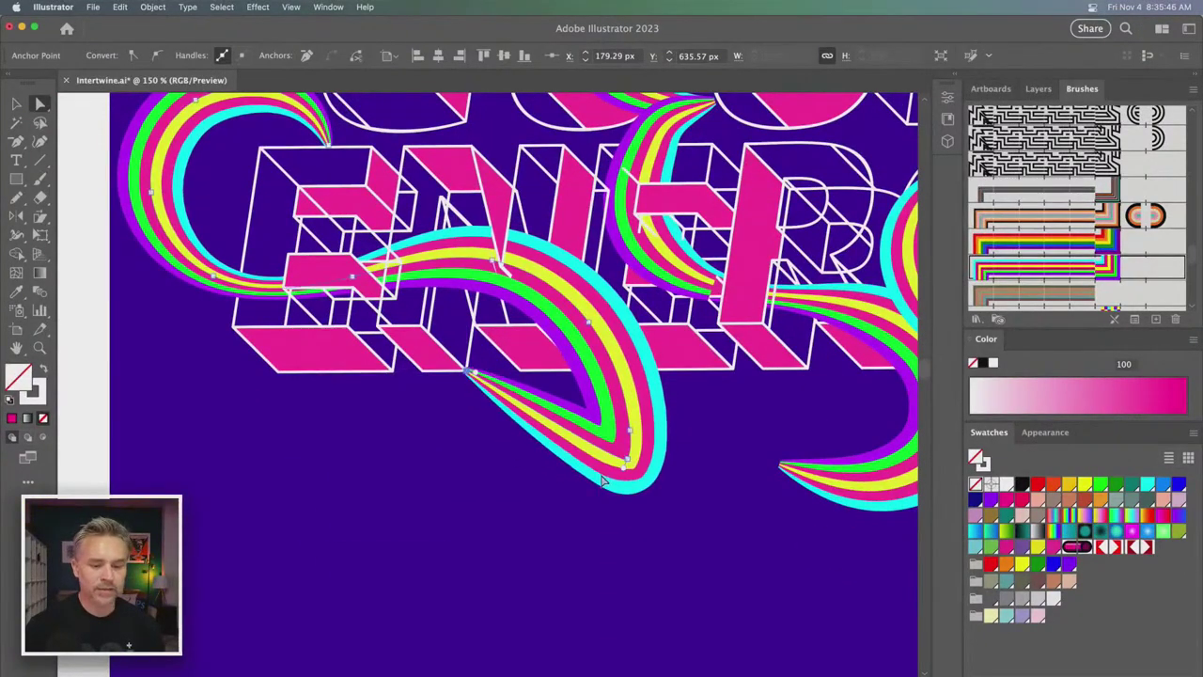
drag(626, 463, 570, 540)
mouse_move(635, 435)
mouse_down()
mouse_move(657, 425)
mouse_move(644, 433)
mouse_up()
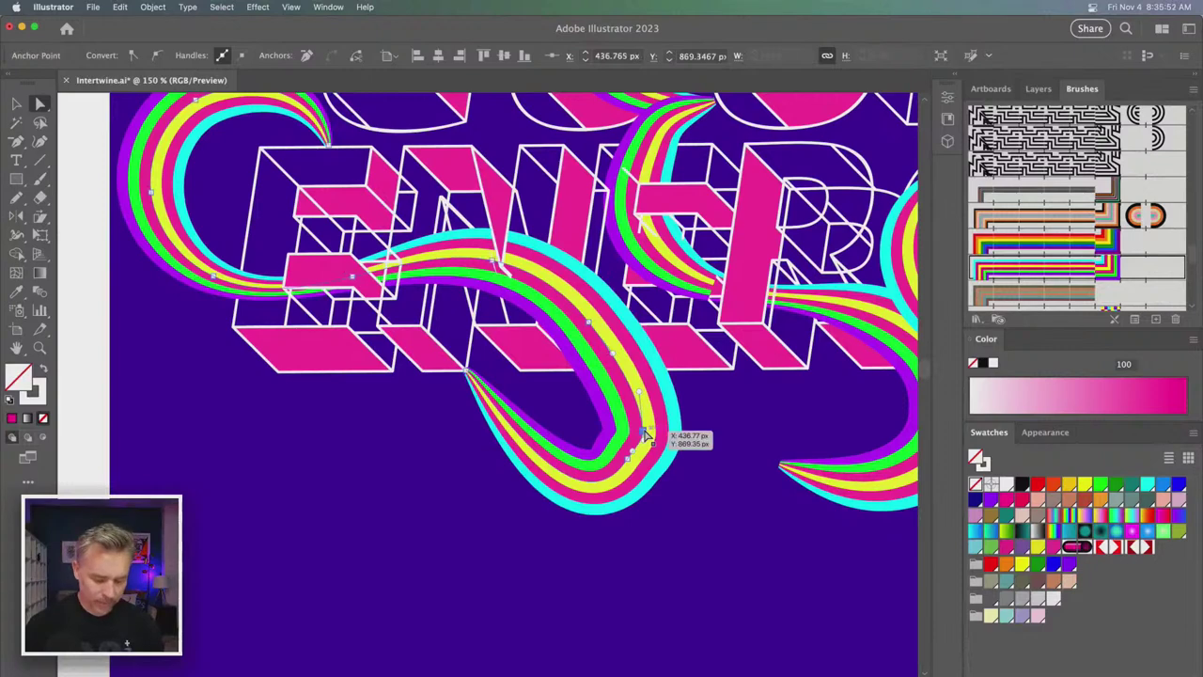
- Convert the loop's anchors to smooth curves and round both ends of the ribbon loop
key(p)
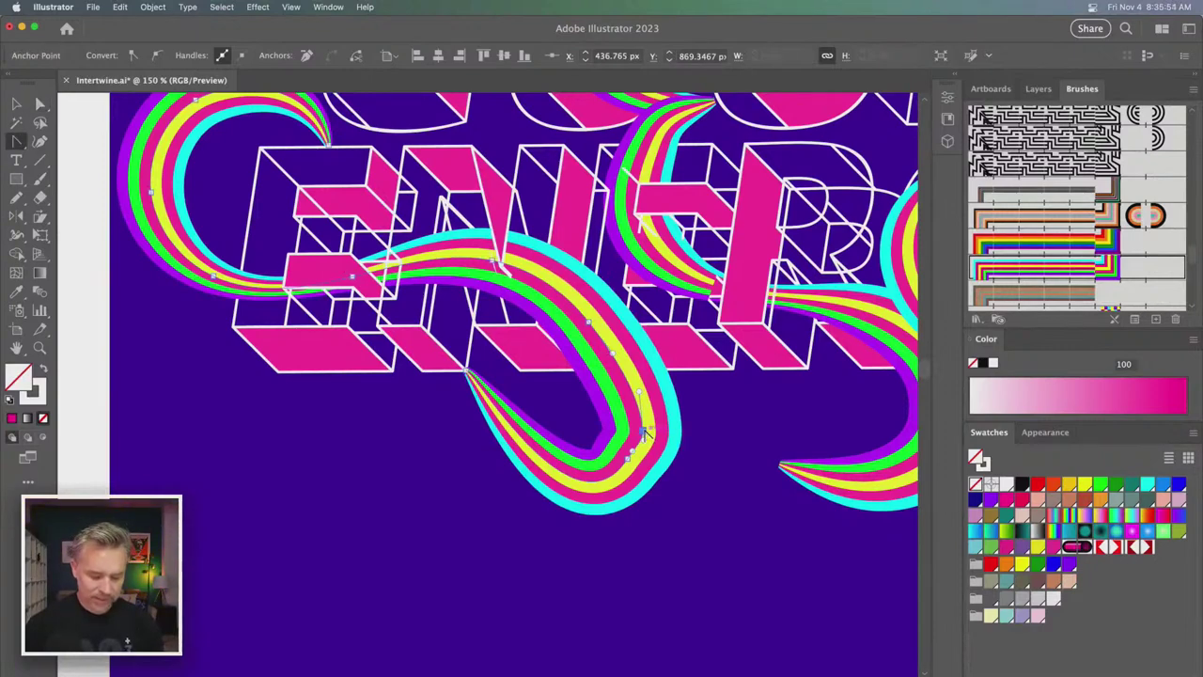
drag(646, 434, 587, 497)
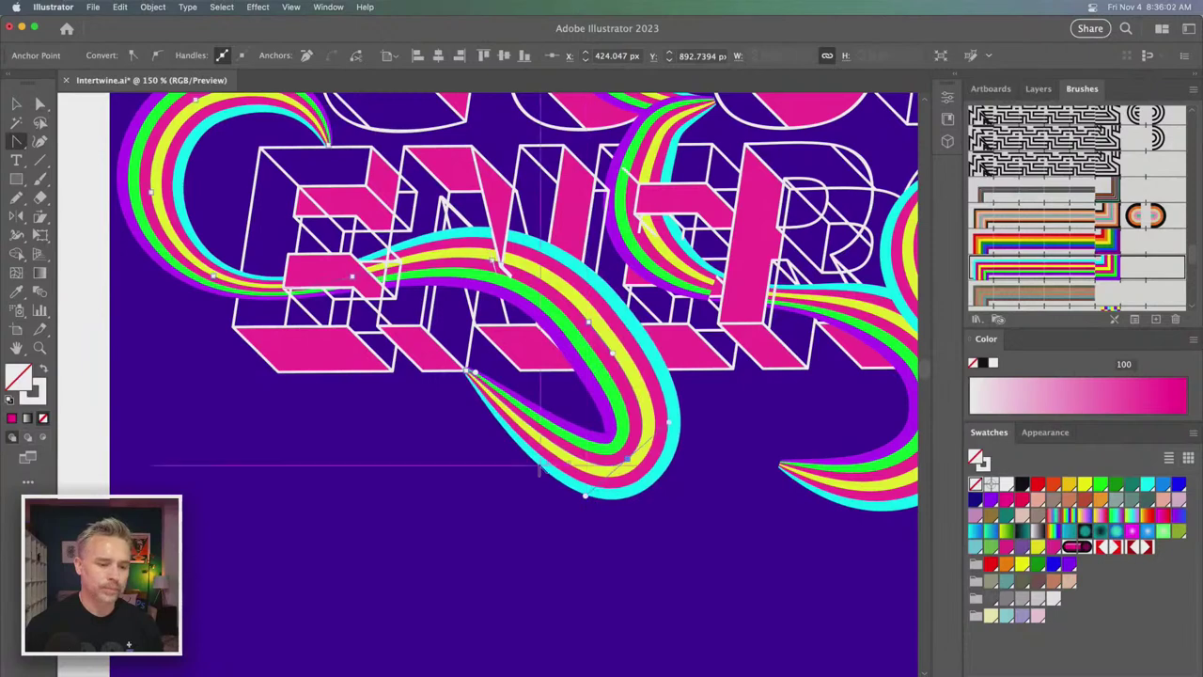
drag(468, 372, 512, 249)
key(a)
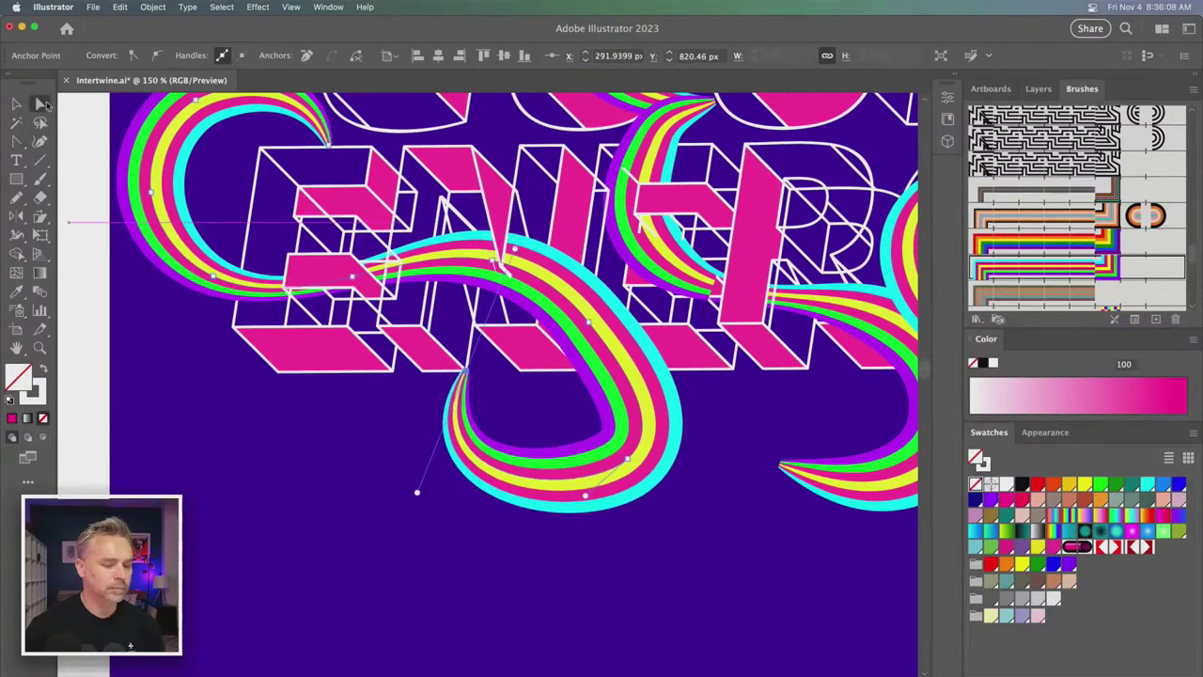
drag(465, 370, 515, 373)
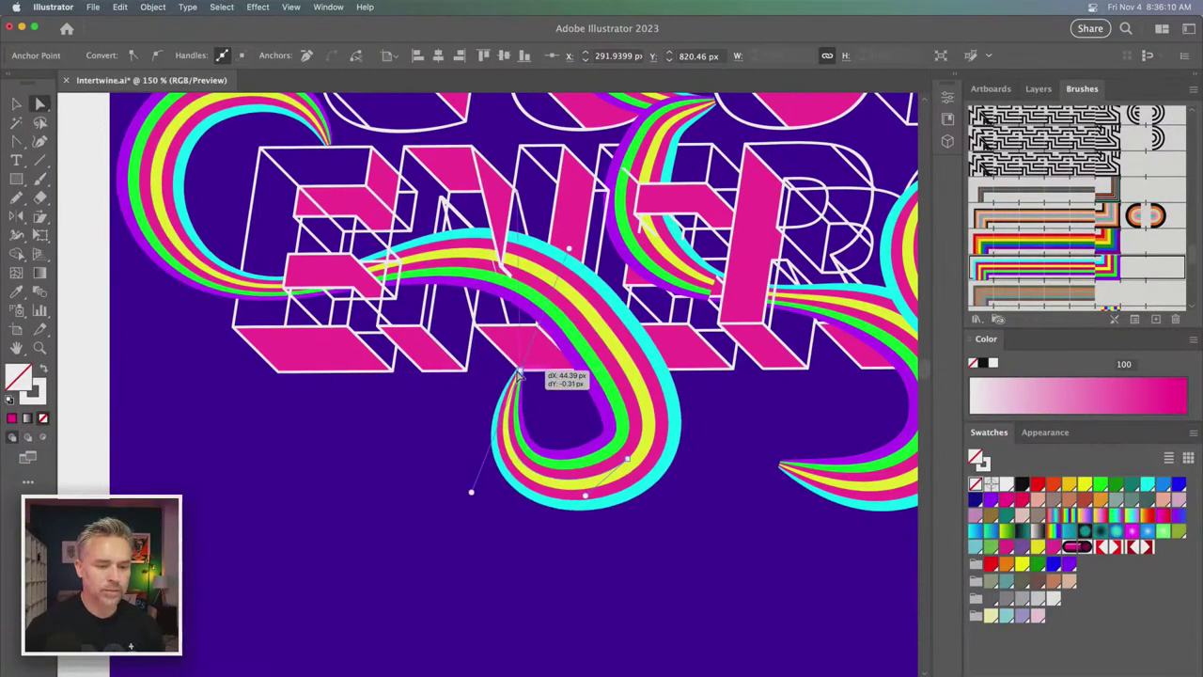
drag(465, 492, 435, 482)
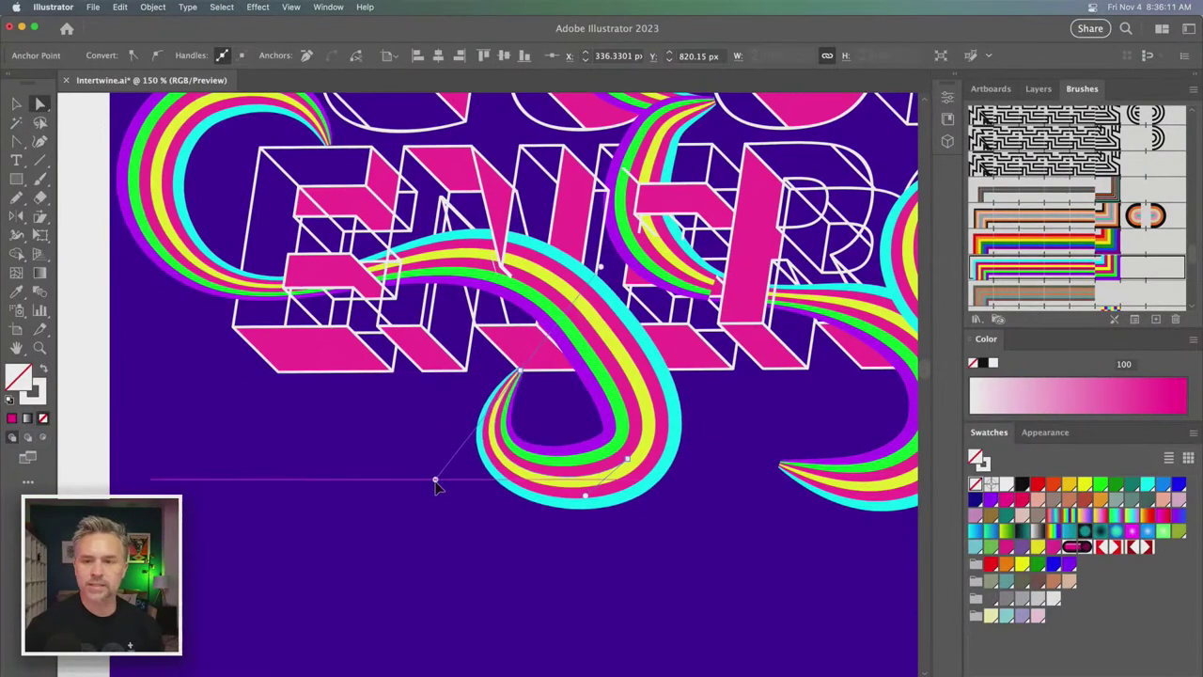
- Pull the ribbon's lower tail up and left under NERGY, then zoom out
click(601, 561)
drag(602, 561, 403, 614)
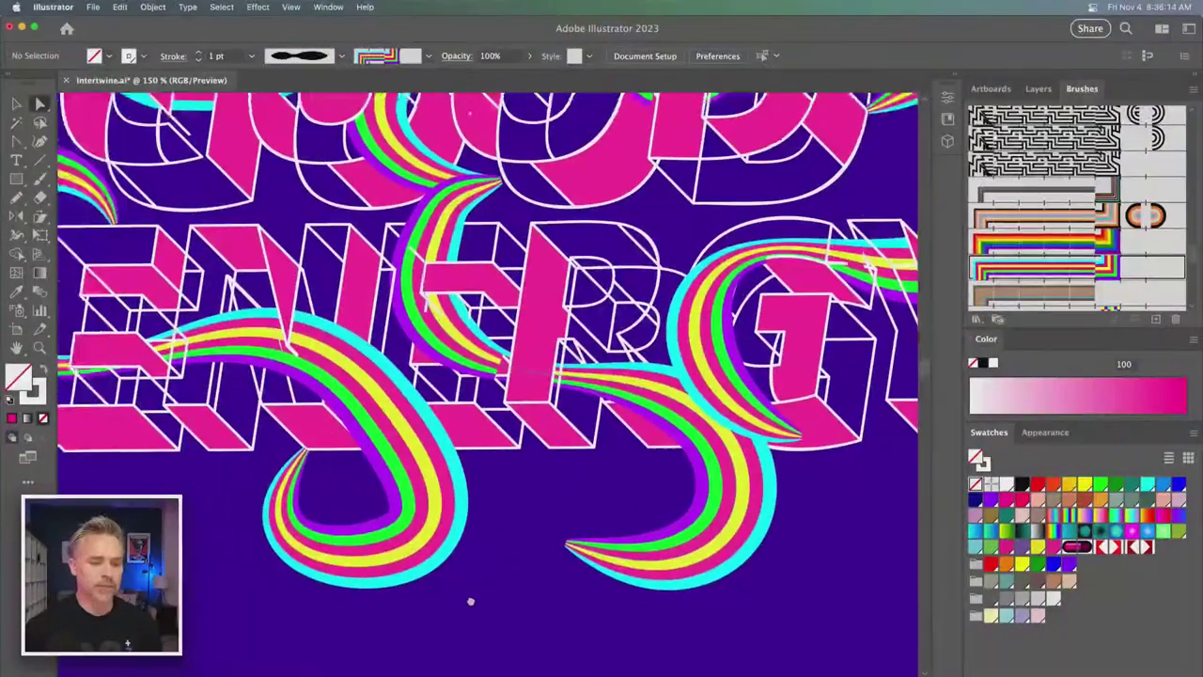
drag(570, 551, 522, 453)
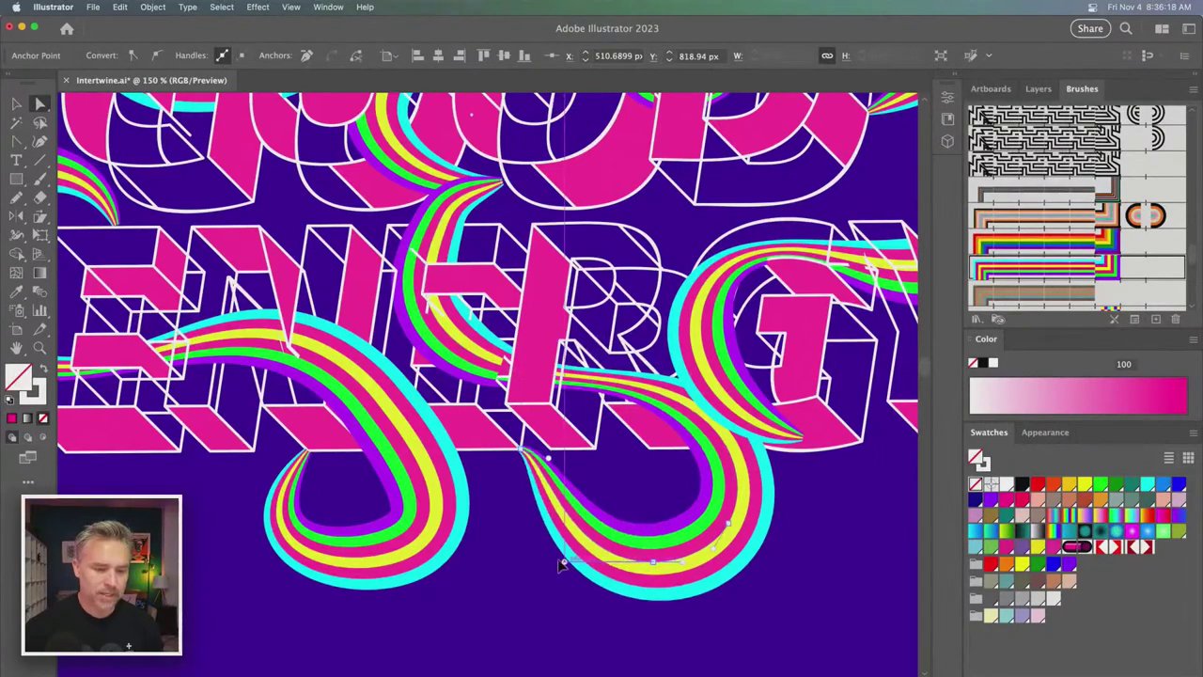
key(super+minus)
key(super+minus)
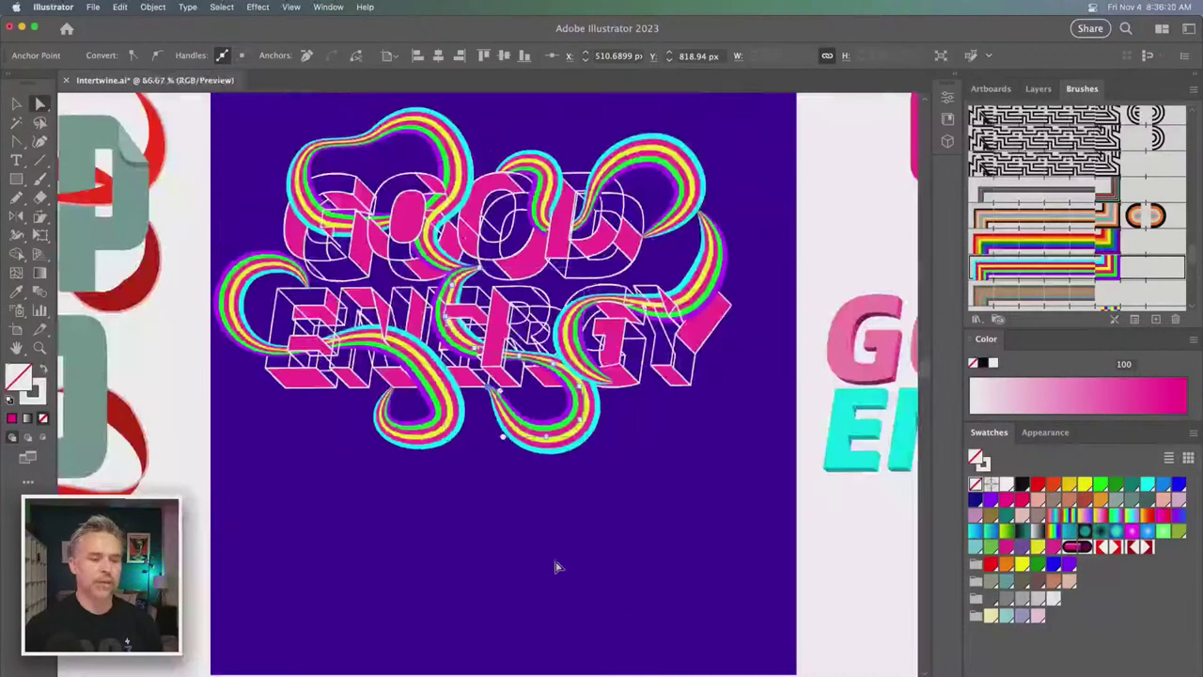
- Adjust an anchor to refine the lower rainbow ribbon's curve under ENERGY
scroll(583, 564, up, 5)
scroll(583, 564, left, 5)
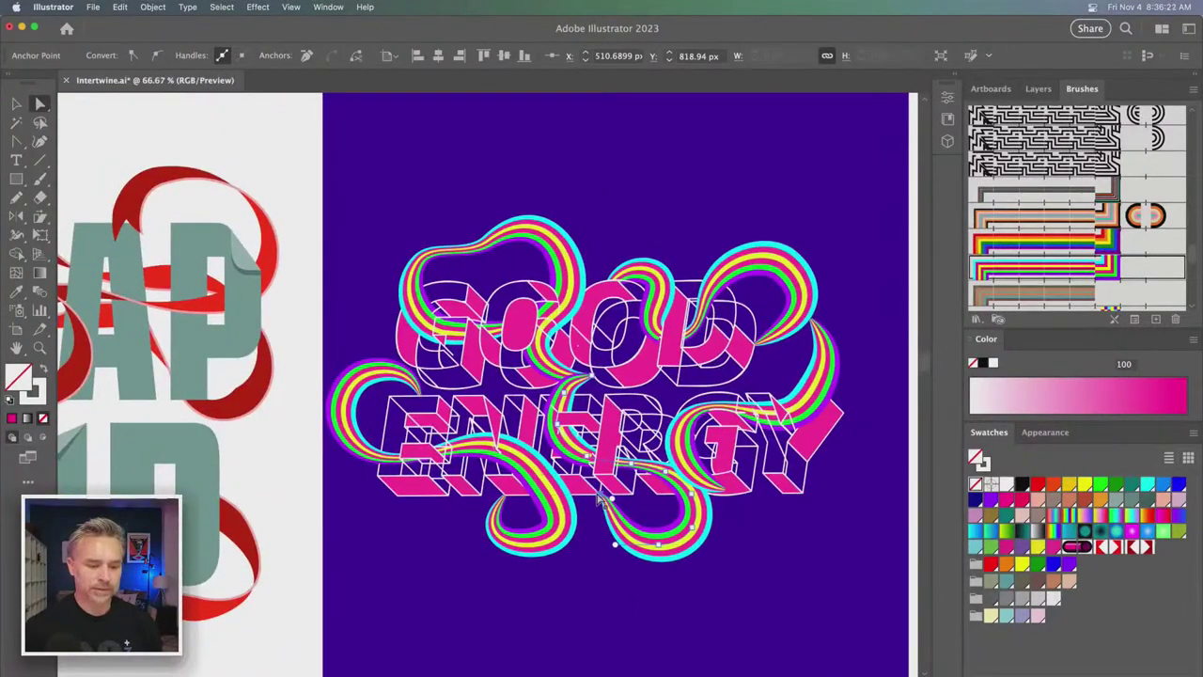
drag(599, 497, 639, 491)
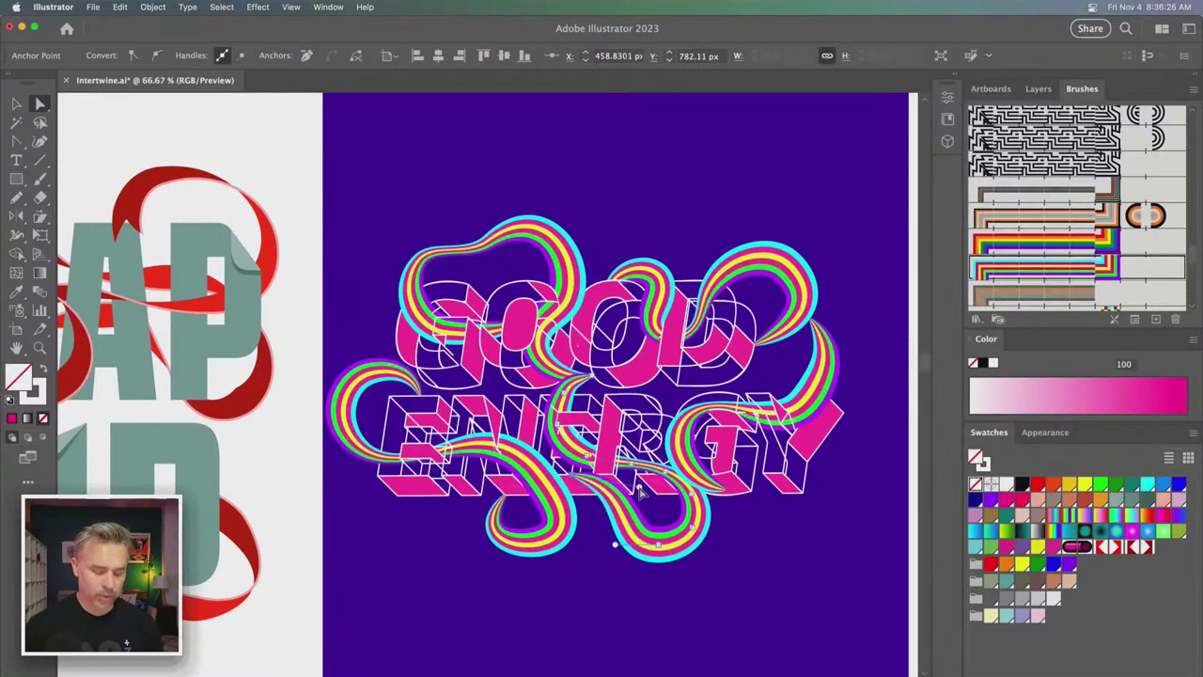
key(super+plus)
key(super+plus)
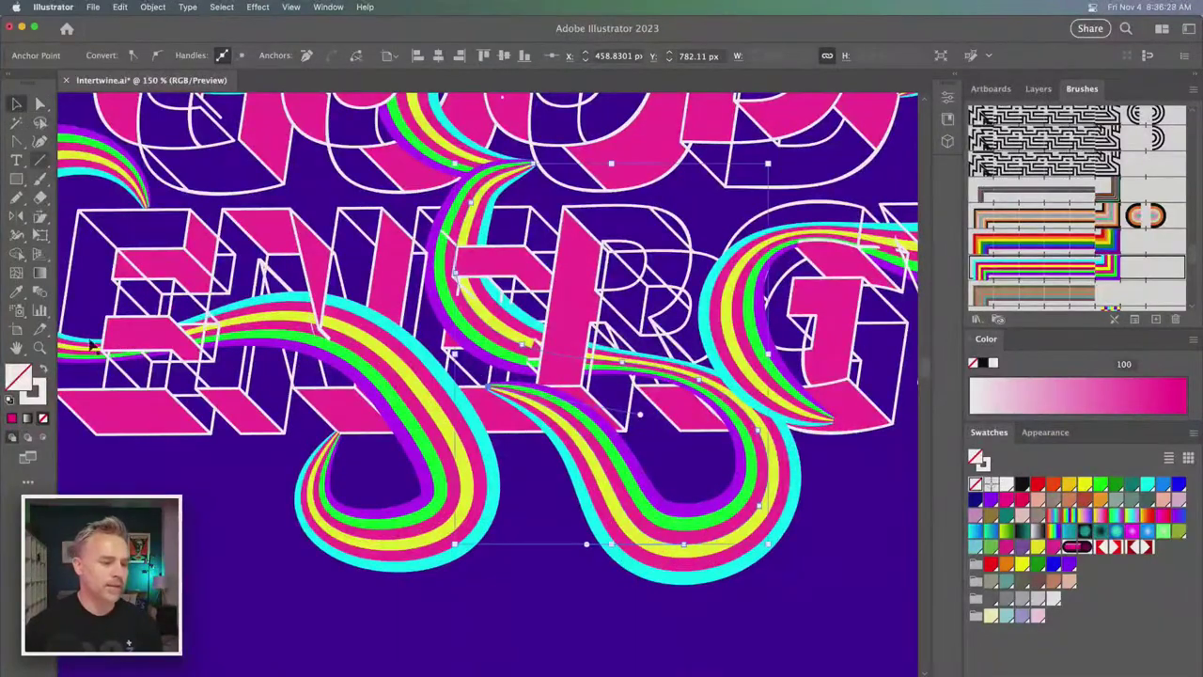
- Use Intertwine Edit to tuck the ribbon behind the second E's lower face
click(382, 387)
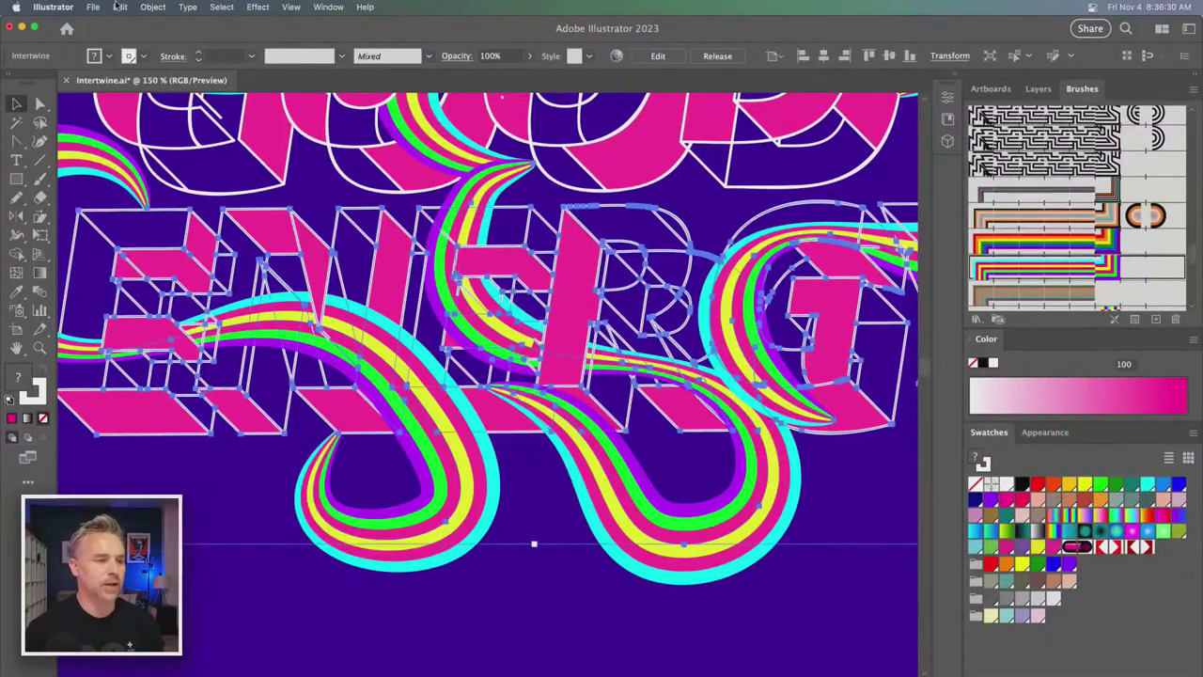
click(143, 7)
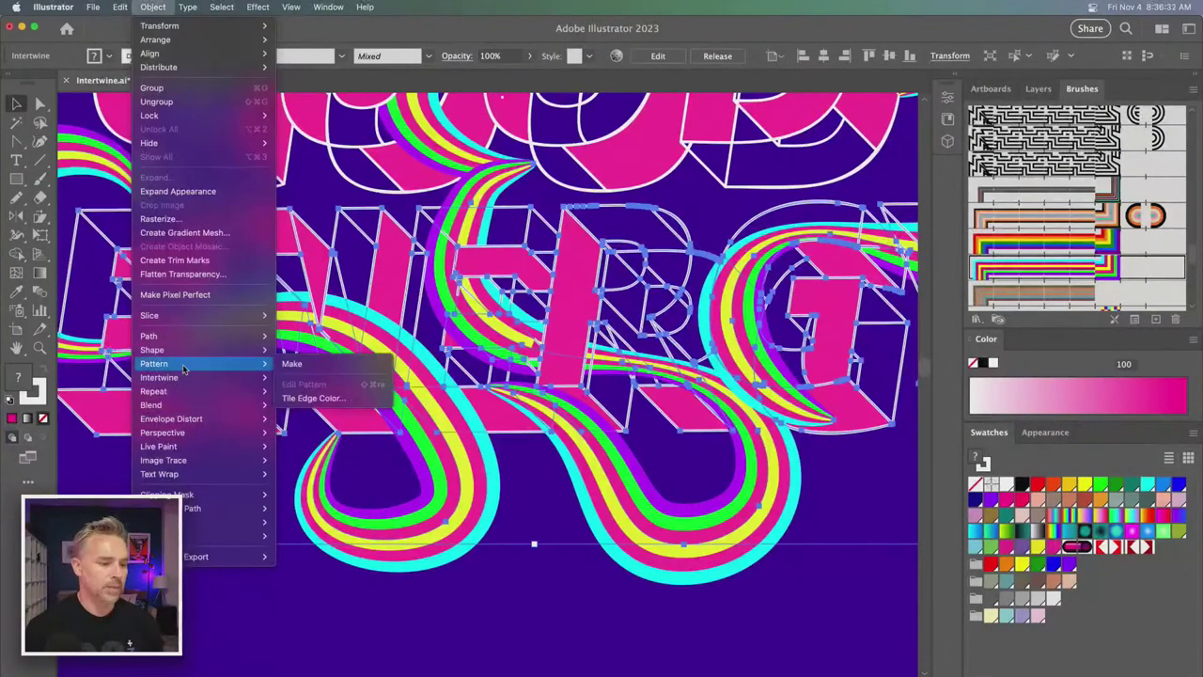
mouse_move(270, 377)
click(289, 404)
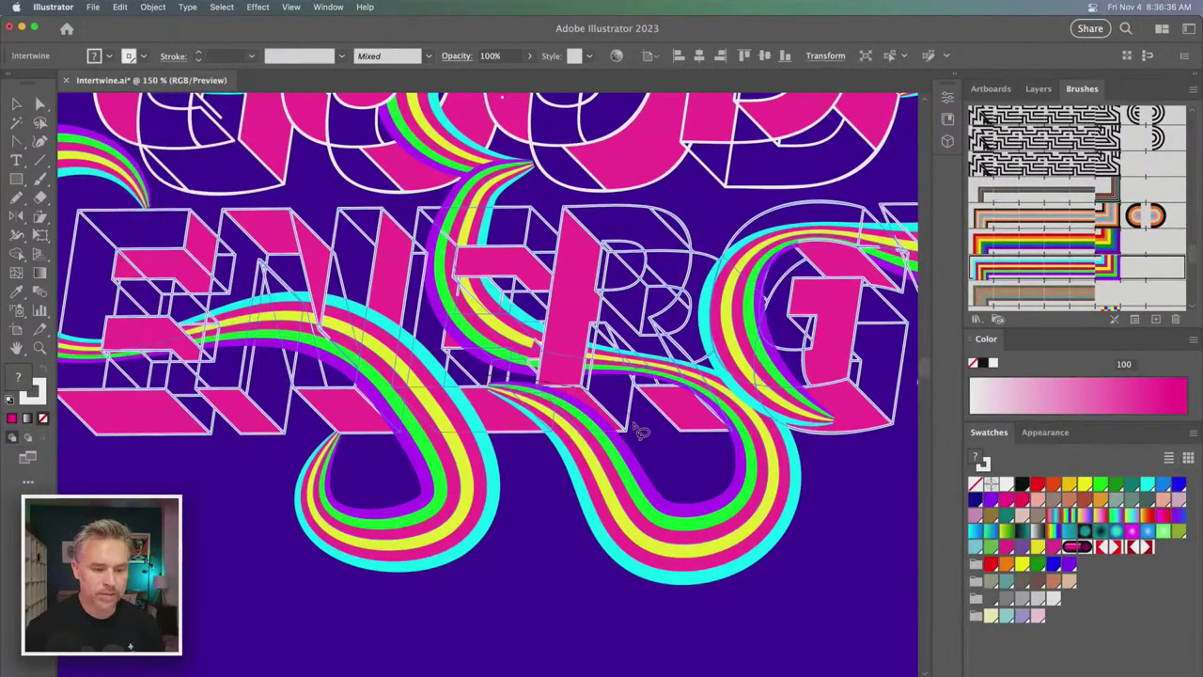
click(476, 399)
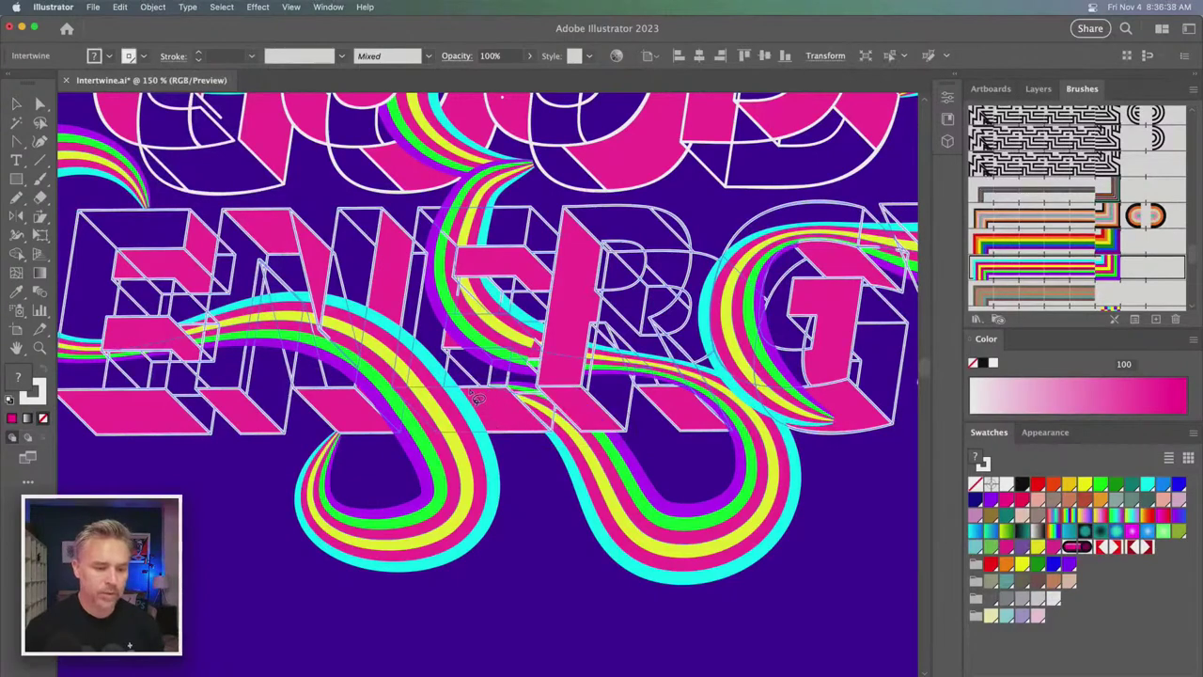
drag(522, 294, 301, 358)
click(17, 103)
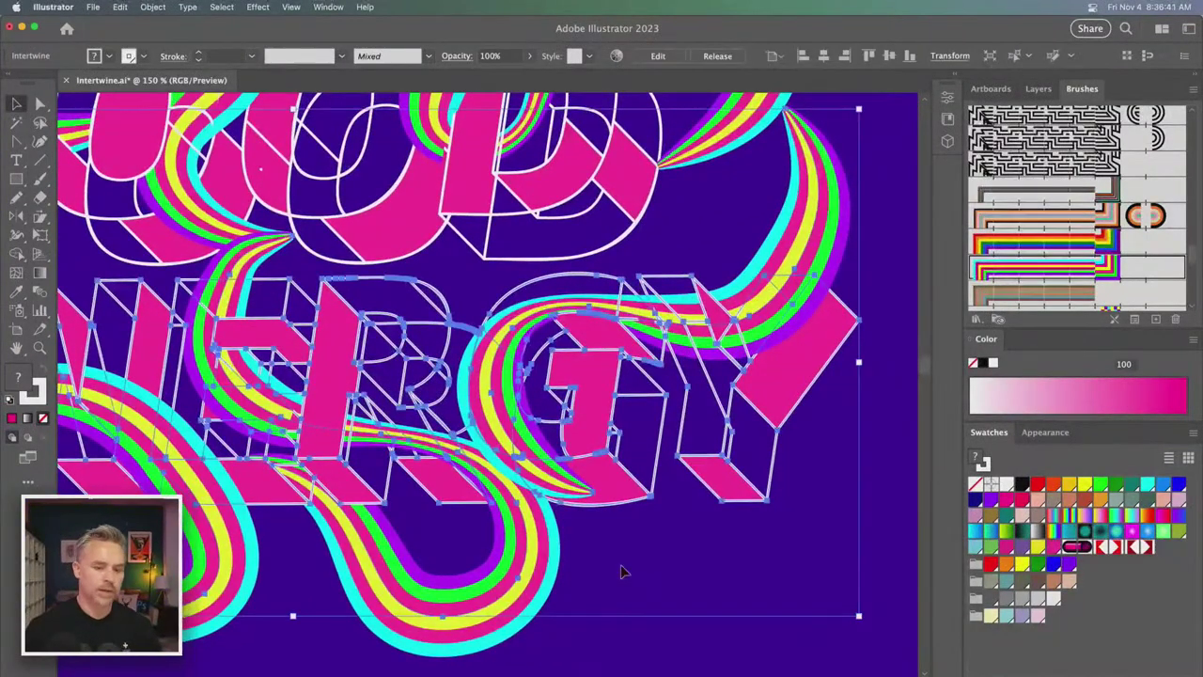
click(742, 576)
key(super+minus)
key(super+minus)
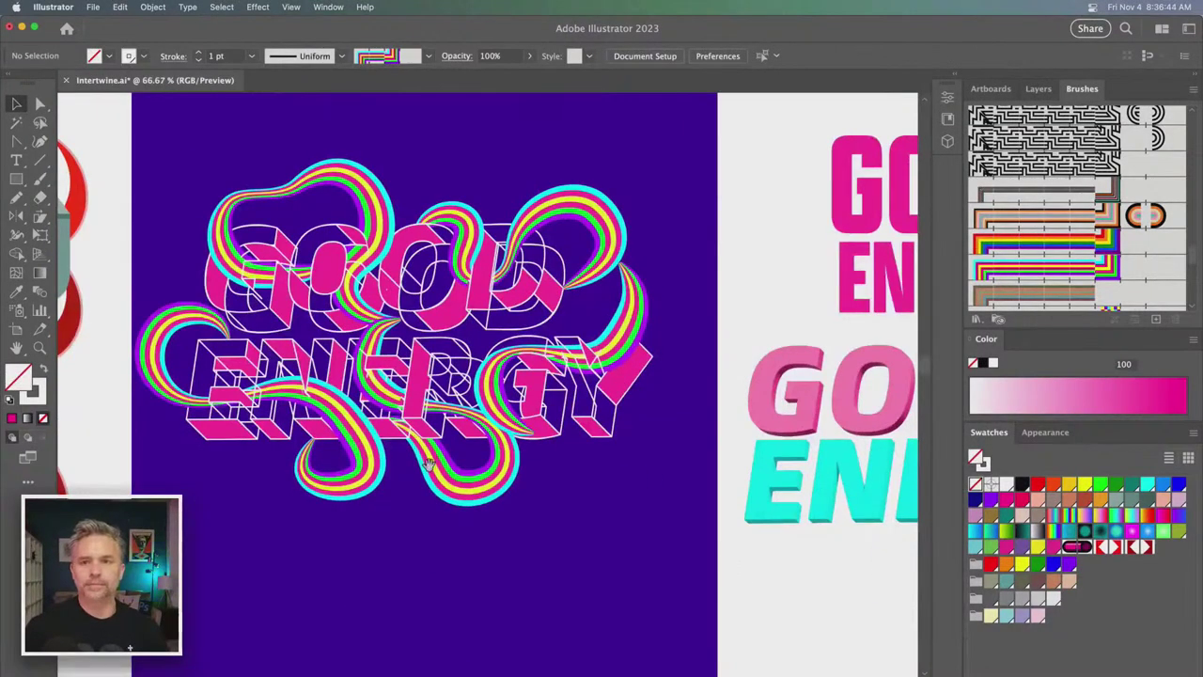
- Pan past the WRAP IT UP artboard to the yellow noodle-and-fork artwork
scroll(429, 464, left, 5)
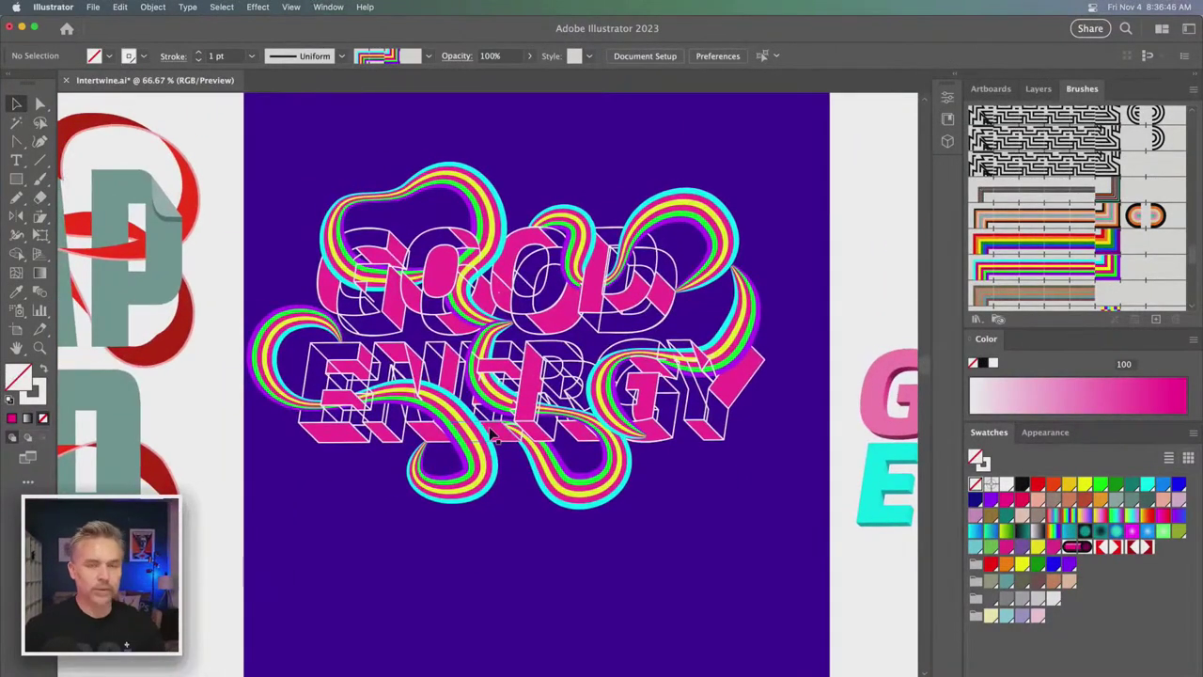
scroll(263, 432, left, 20)
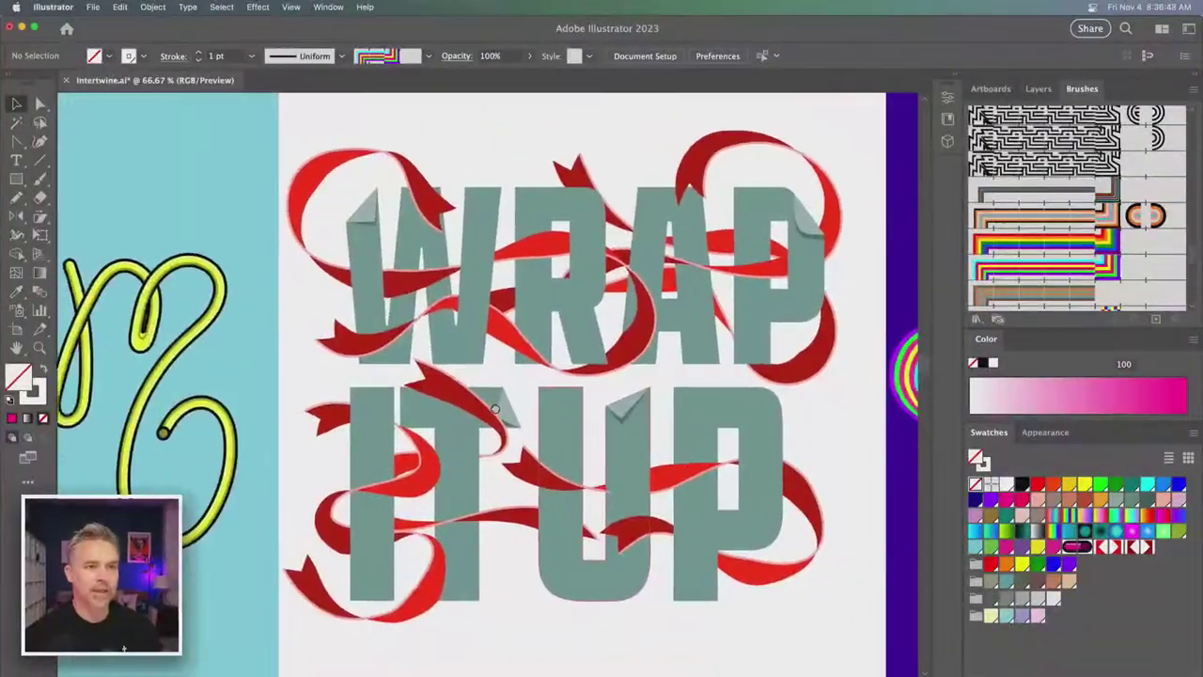
drag(260, 336, 717, 344)
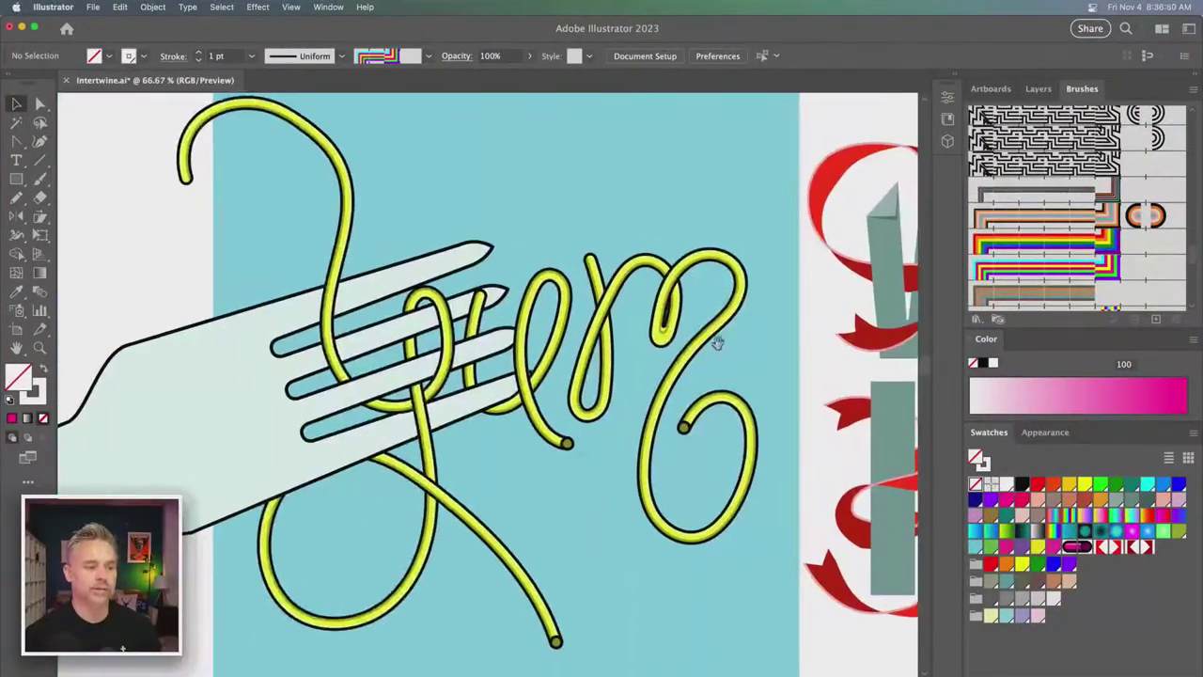
scroll(564, 345, down, 2)
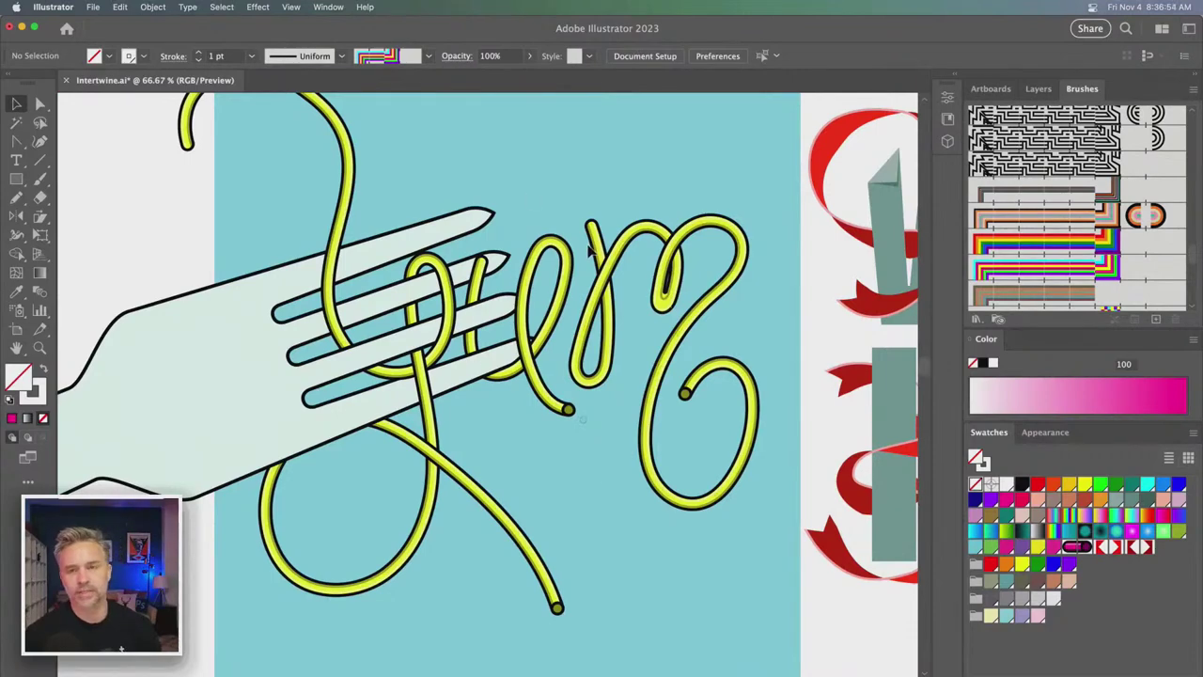
- Isolate the noodle Intertwine group and fill the rightmost strand pink
click(622, 252)
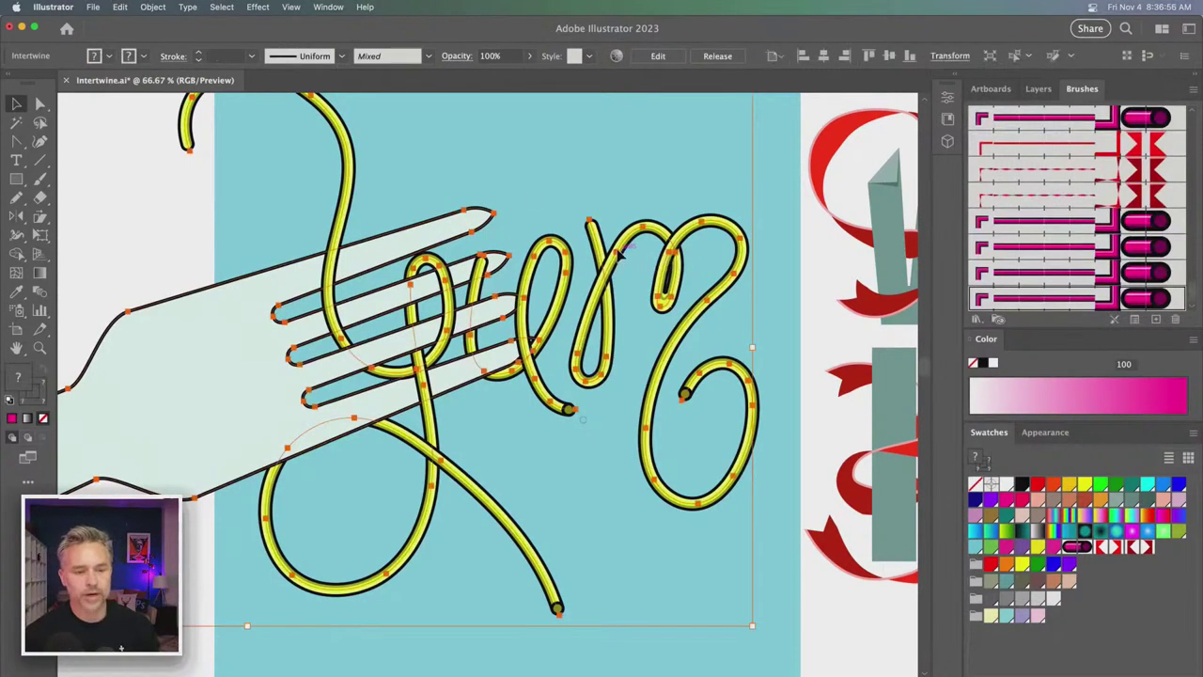
double_click(619, 252)
click(40, 104)
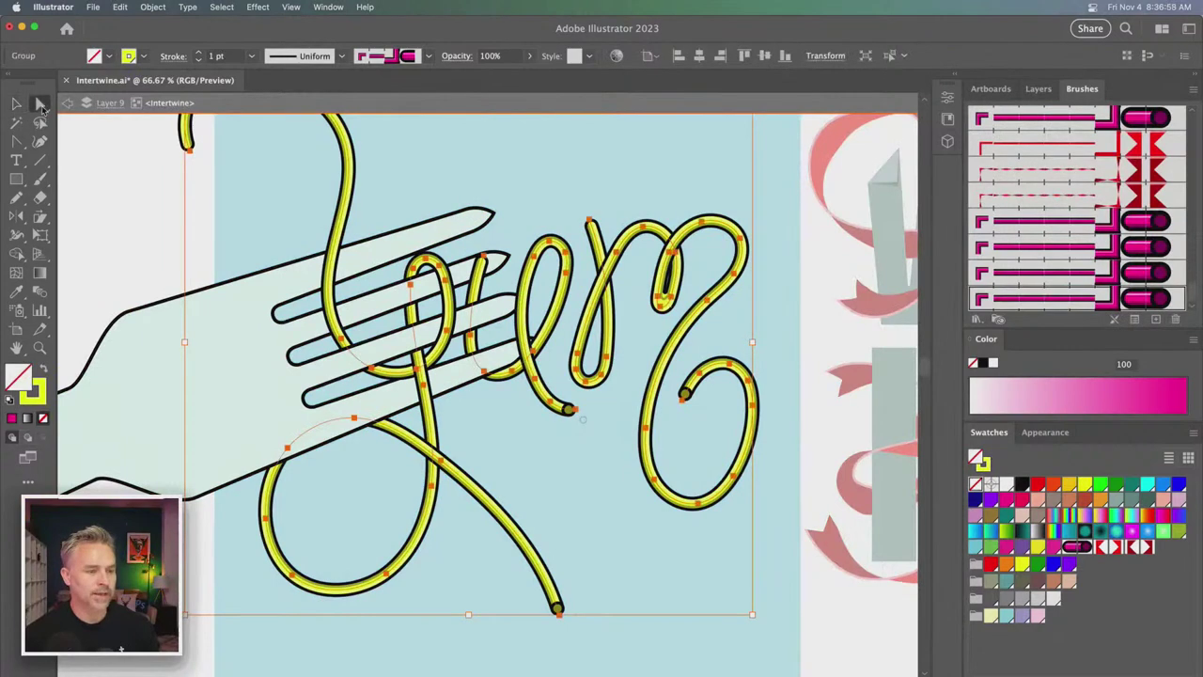
click(598, 191)
click(605, 246)
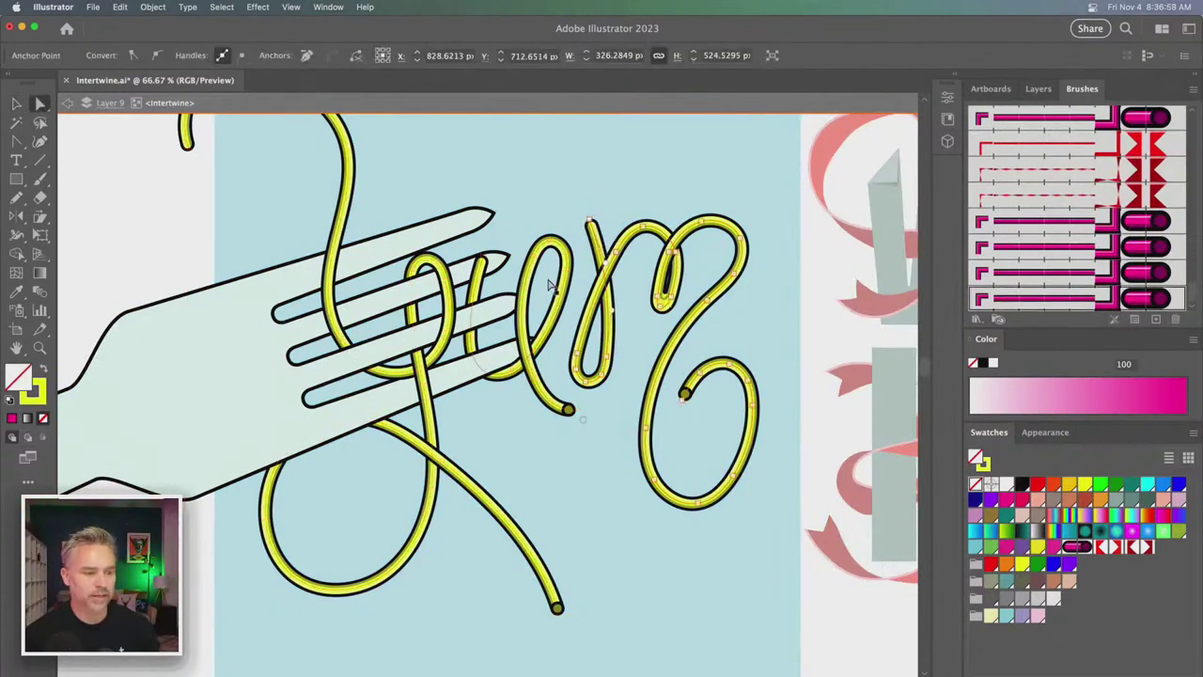
click(32, 395)
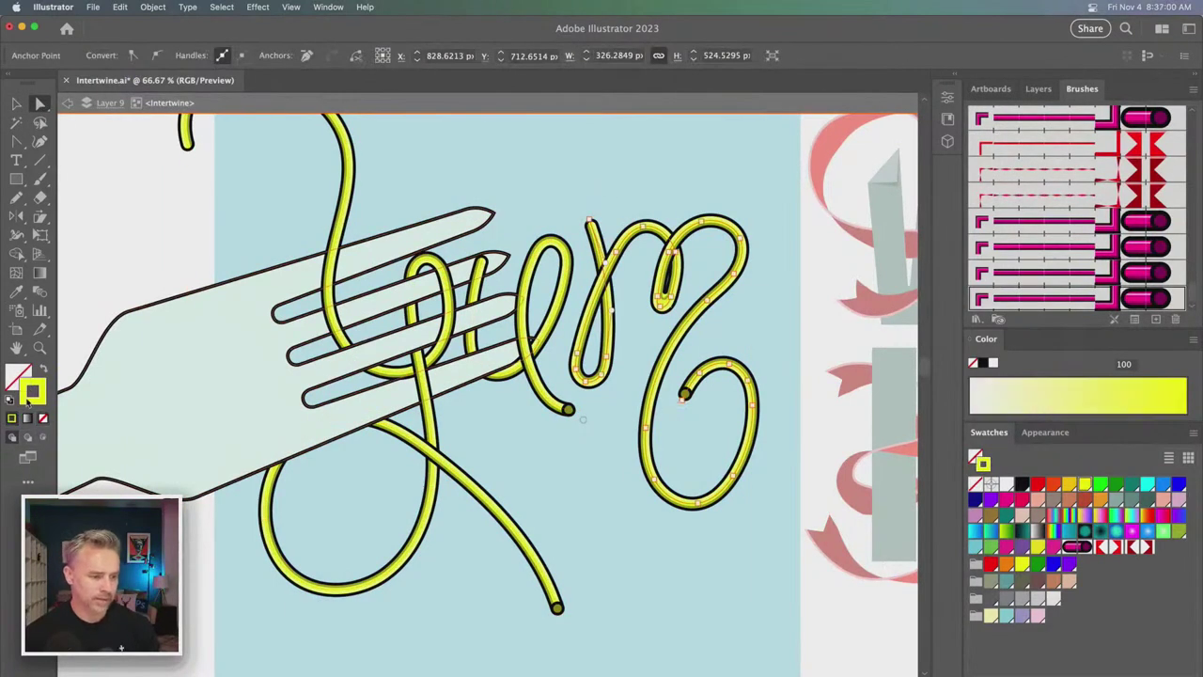
click(1011, 501)
- Fill the neighbouring strand green, exit isolation, and scroll to the Grow lettering
click(543, 250)
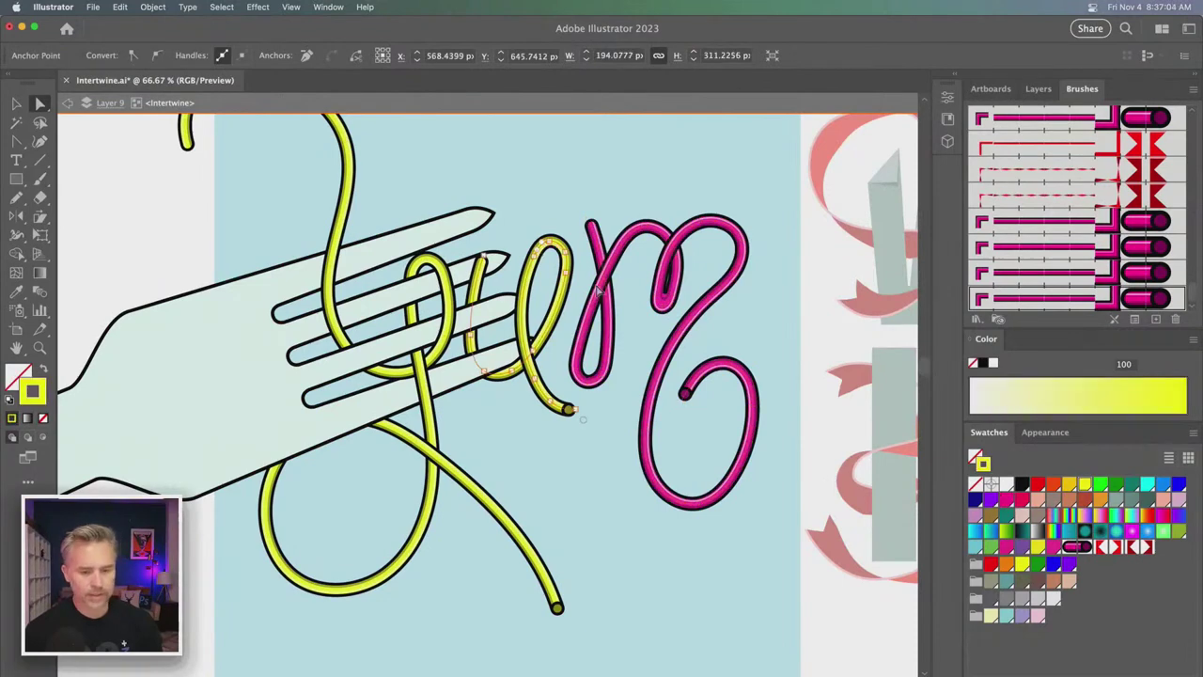
click(1100, 485)
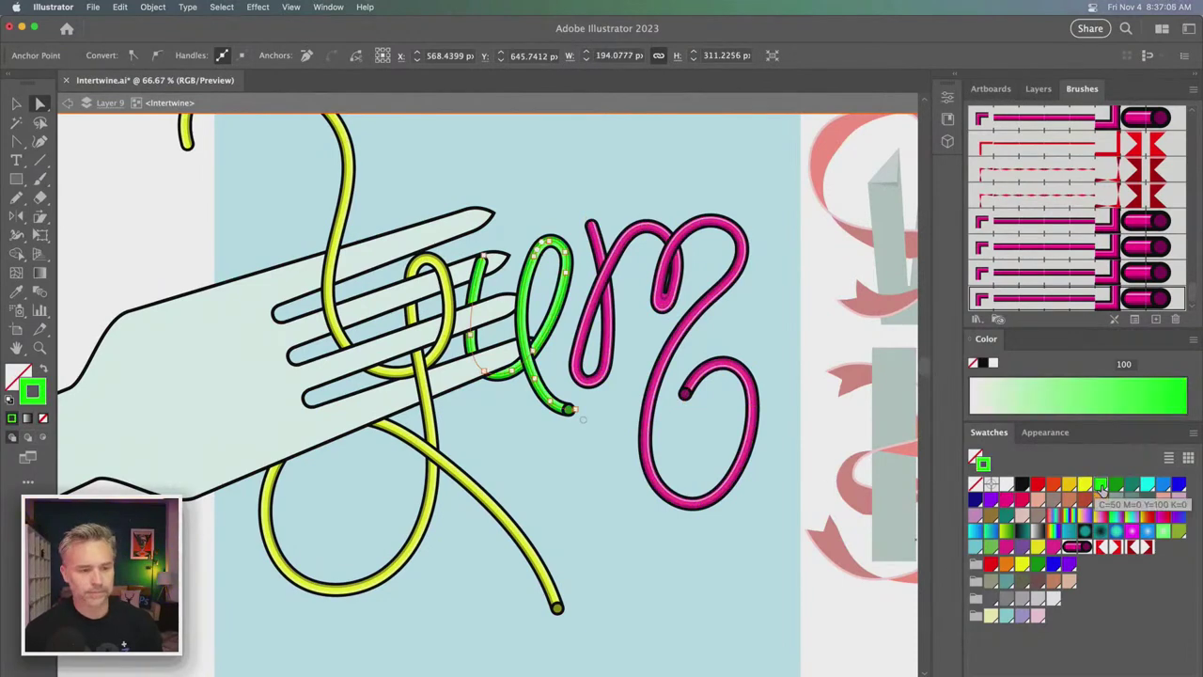
click(156, 241)
double_click(156, 242)
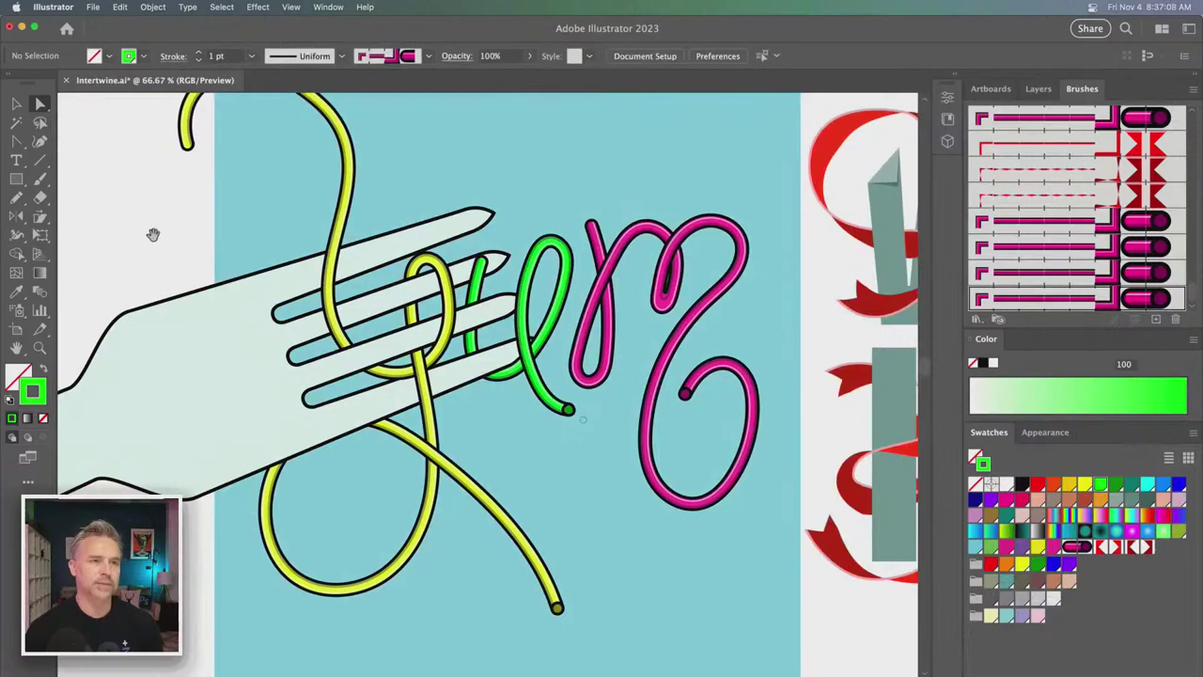
scroll(232, 280, down, 15)
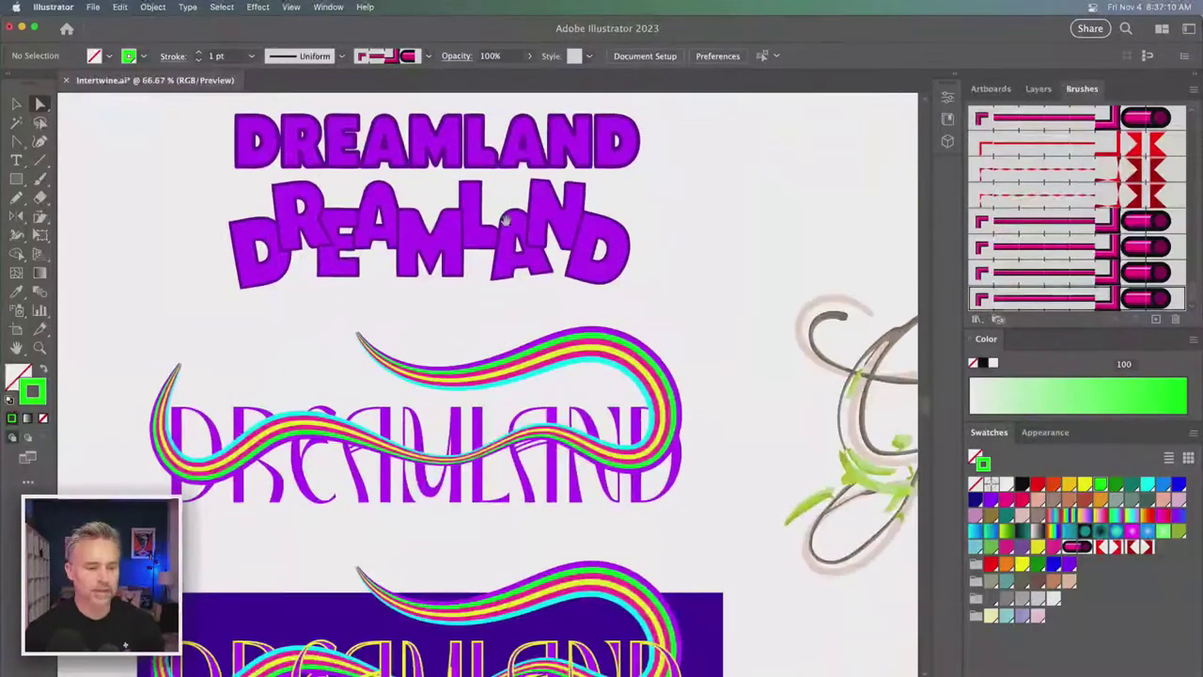
scroll(442, 170, right, 10)
scroll(442, 170, up, 5)
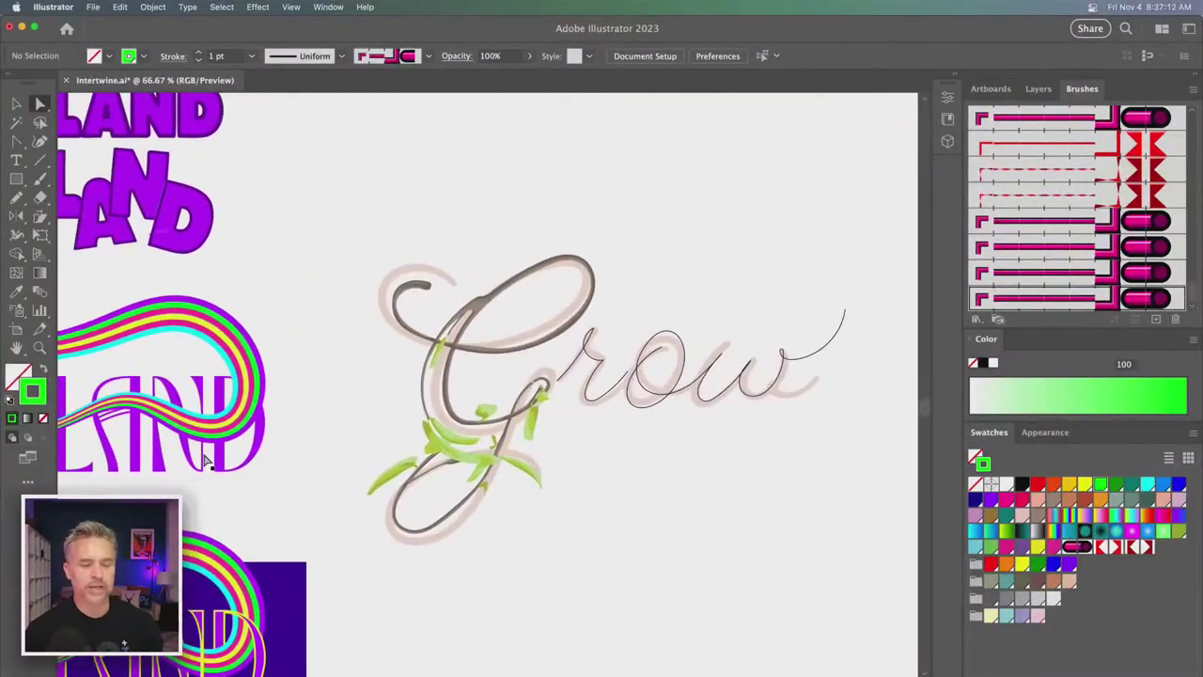
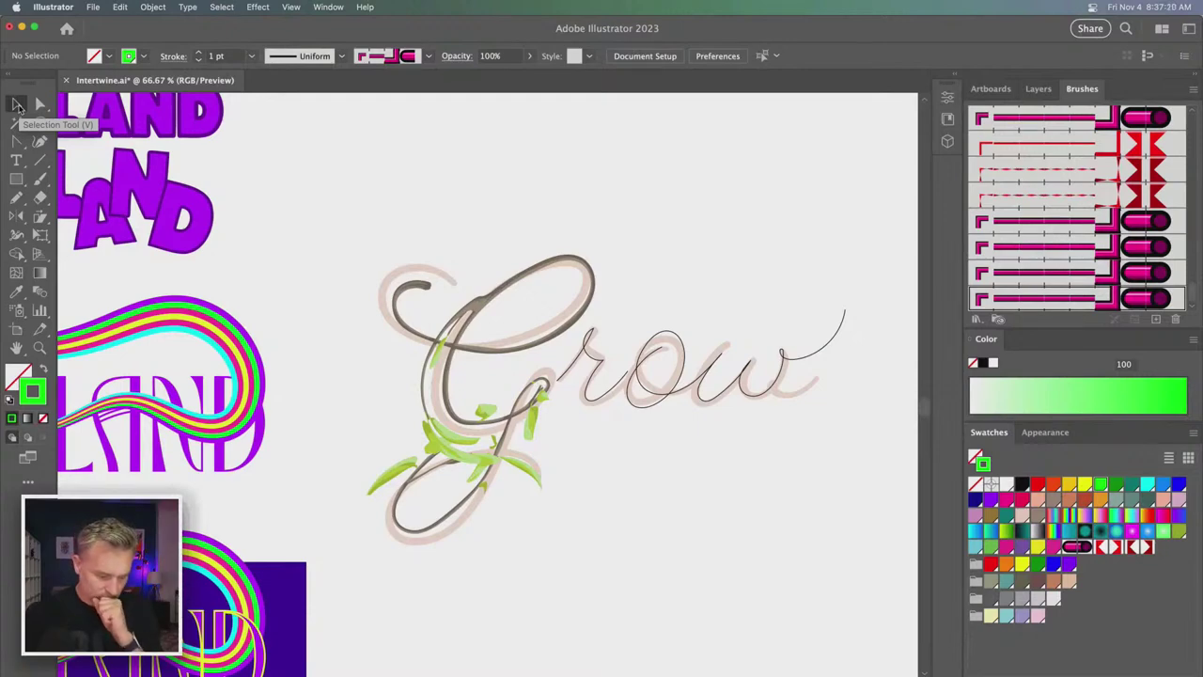
- Zoom out and recentre the view to survey all the lettering artboards
click(17, 106)
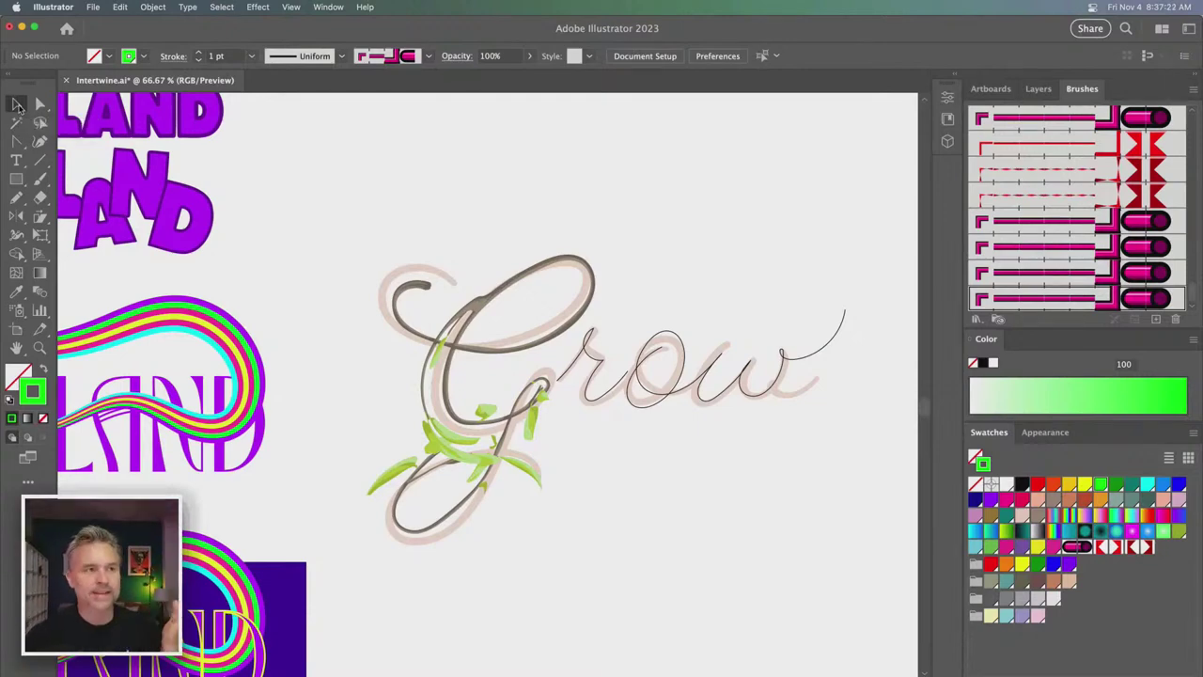
key(super+minus)
key(super+minus)
key(super+minus)
key(super+minus)
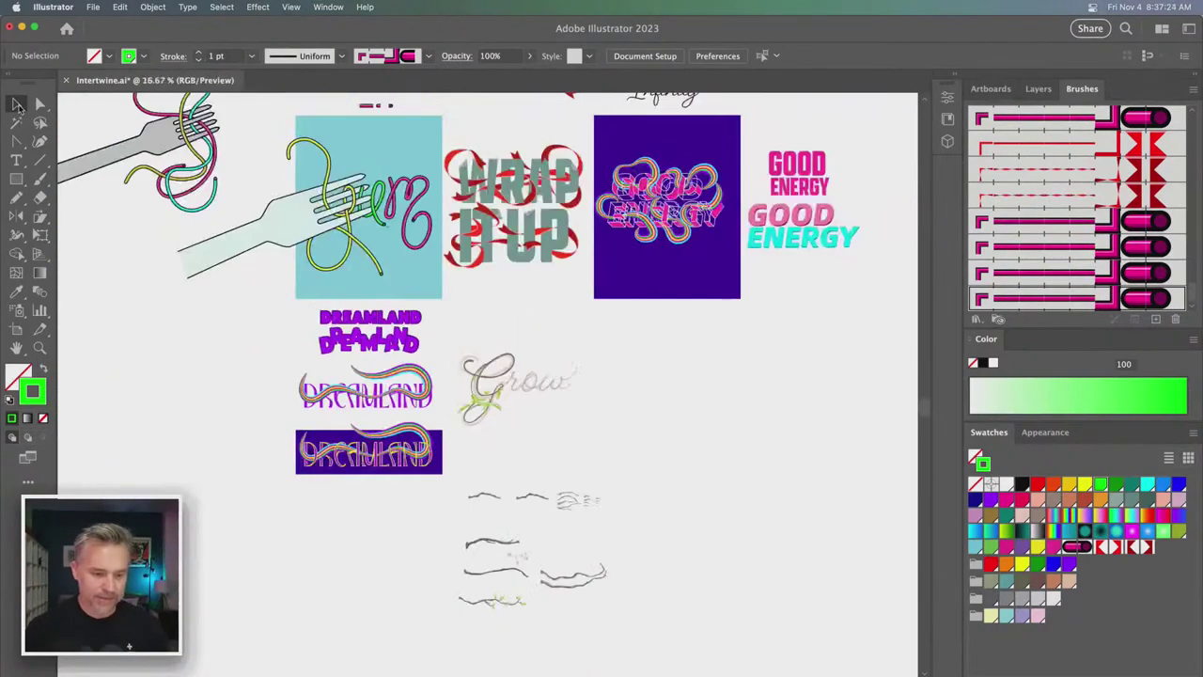
key(super+minus)
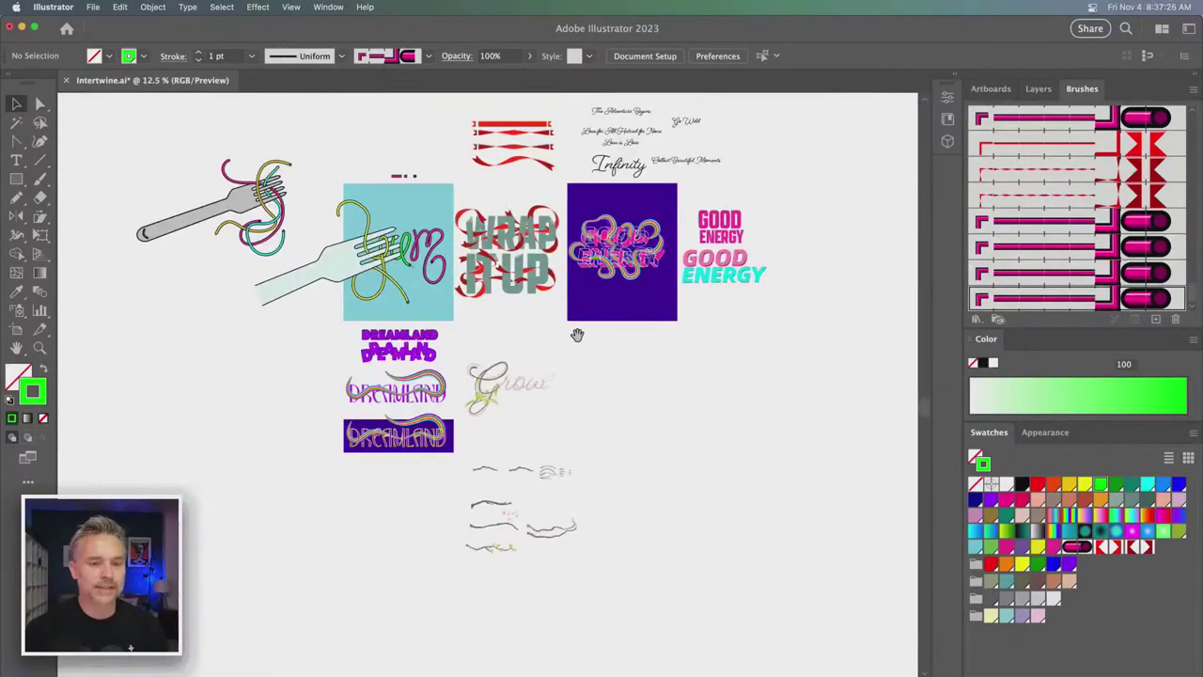
drag(600, 369, 645, 479)
key(super+equal)
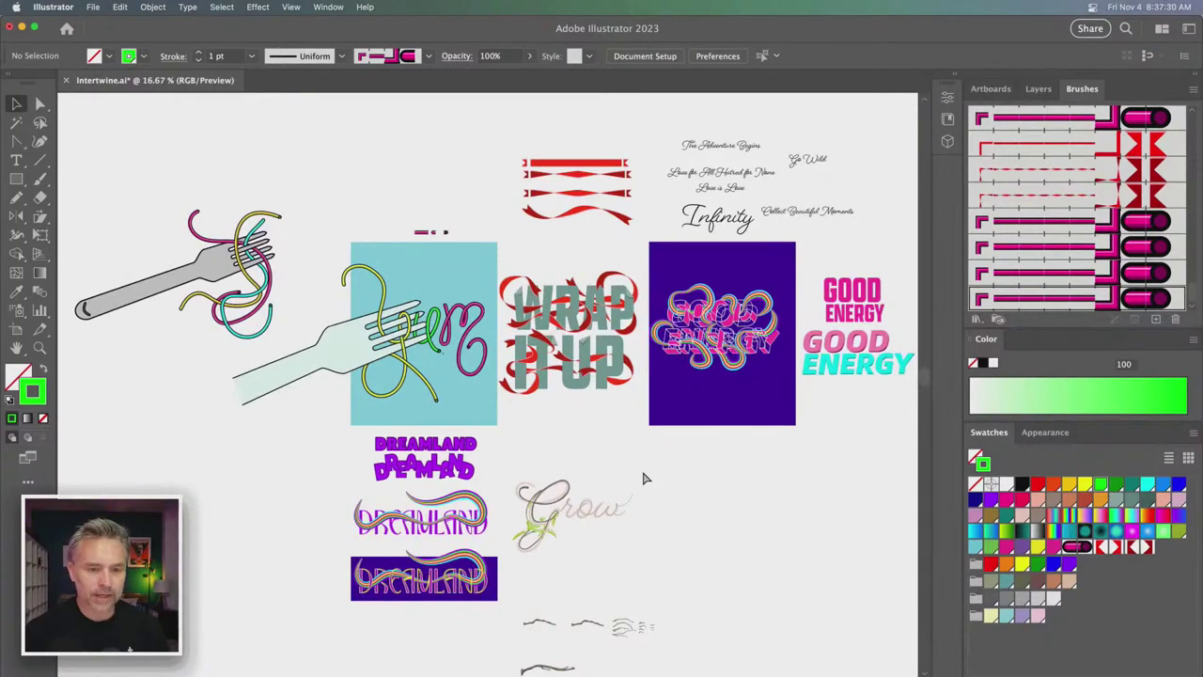
- Show the Layers panel and return to a 50% view of the Grow artboard
click(1036, 88)
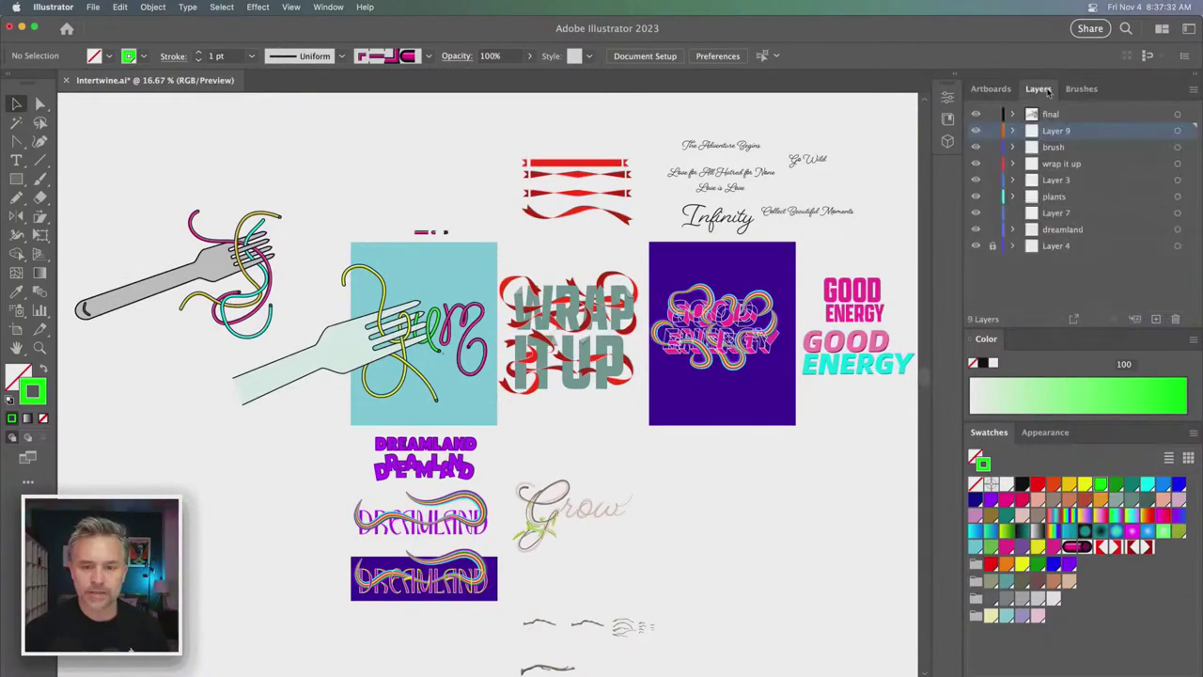
drag(564, 536, 555, 368)
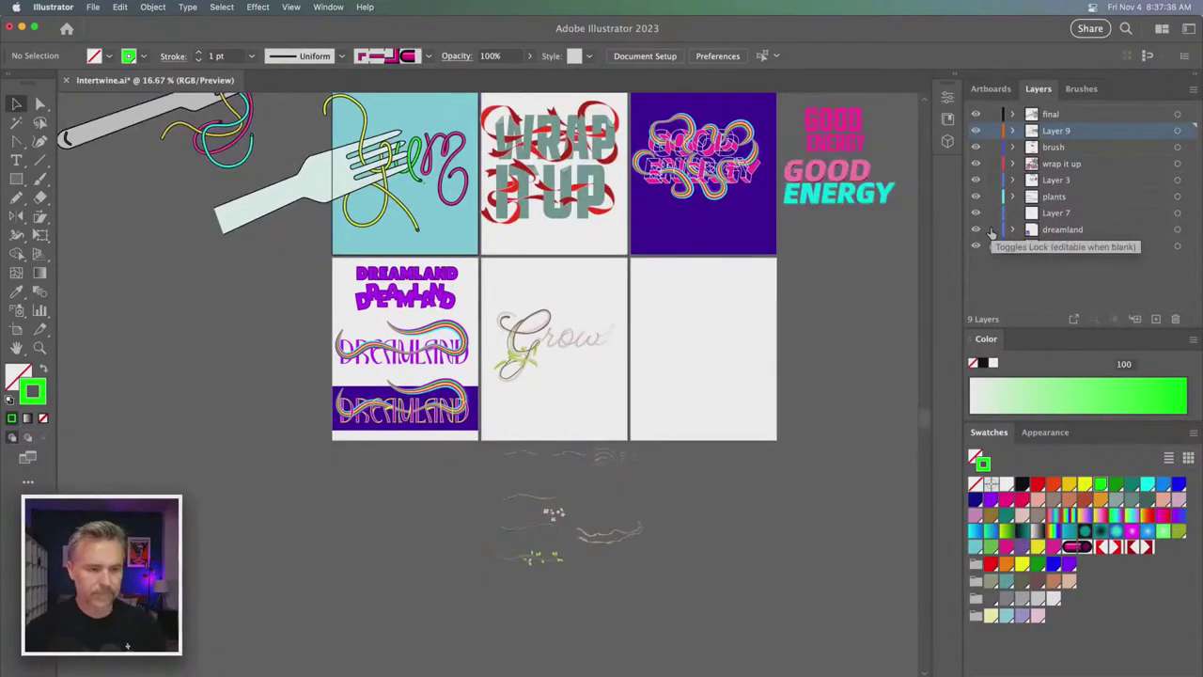
scroll(613, 343, up, 5)
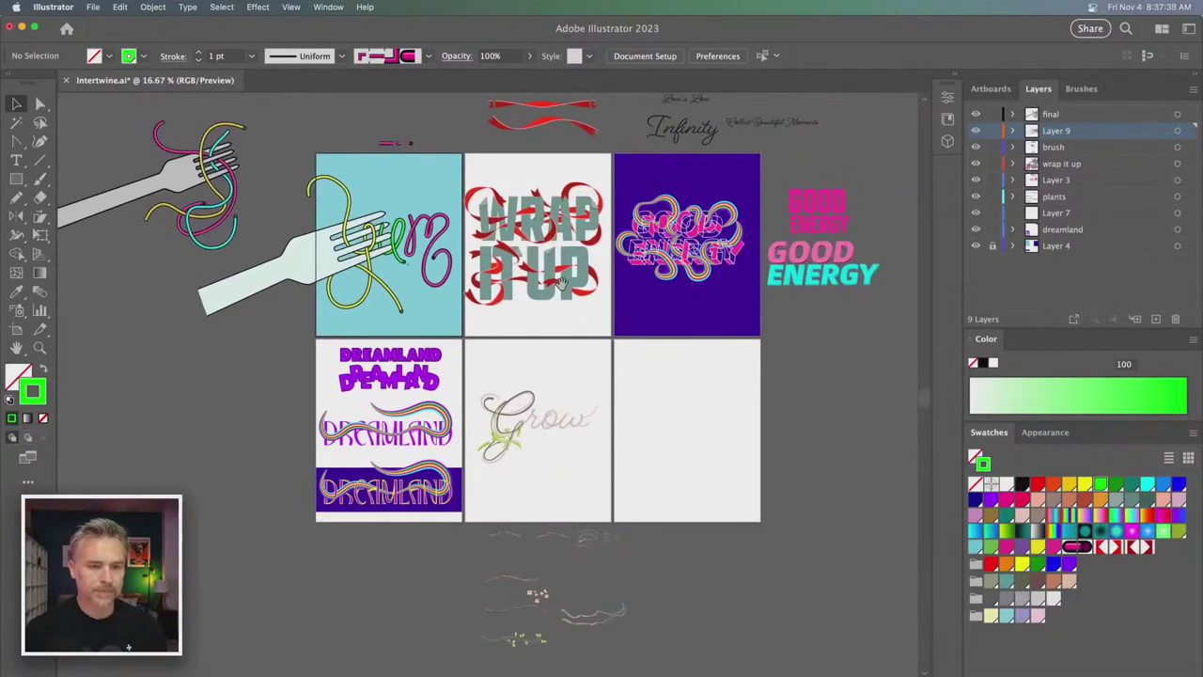
drag(561, 282, 555, 420)
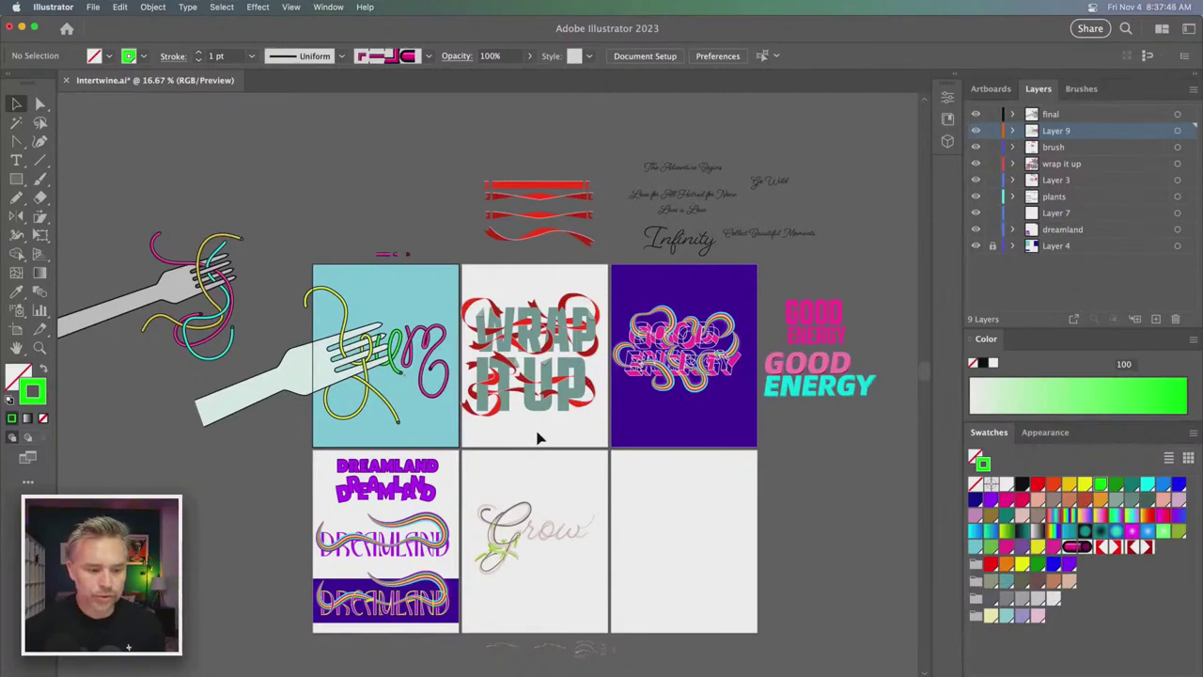
mouse_move(524, 451)
mouse_down()
mouse_move(575, 364)
mouse_move(354, 220)
mouse_move(406, 220)
mouse_up()
key(super+equal)
key(super+equal)
key(super+equal)
mouse_move(477, 336)
mouse_down()
mouse_move(491, 522)
mouse_move(557, 476)
mouse_move(516, 294)
mouse_up()
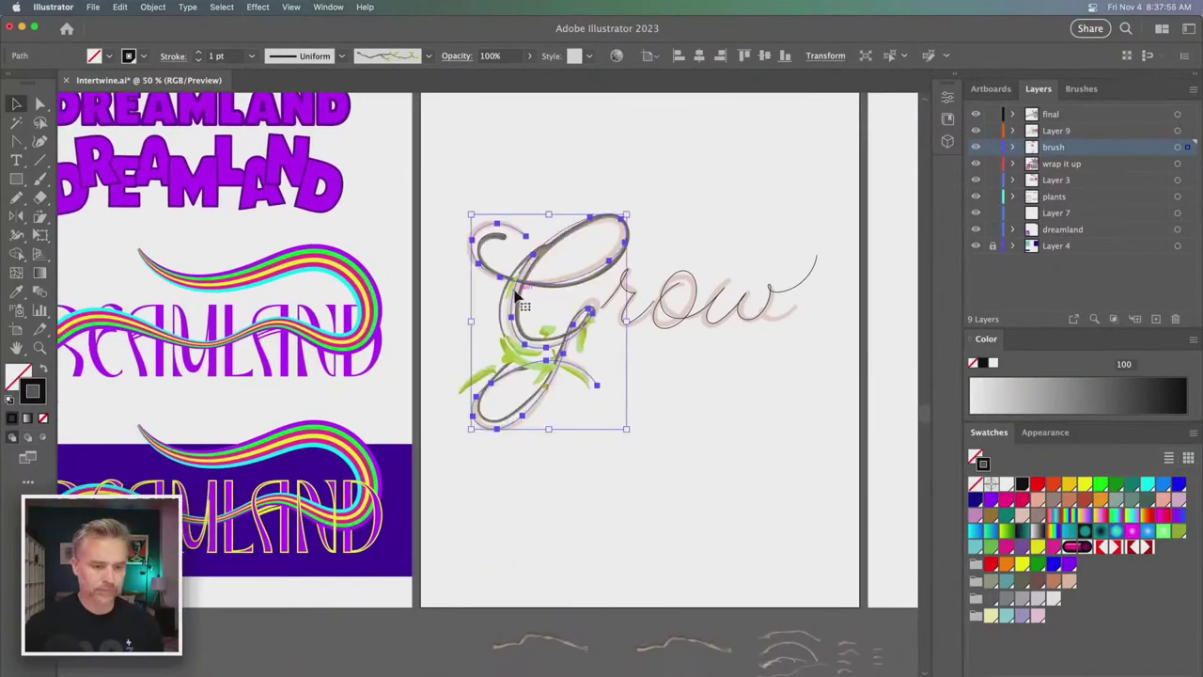
- Select the G stroke with the pink Grow lettering and Option-drag a copy onto the empty right artboard
click(567, 164)
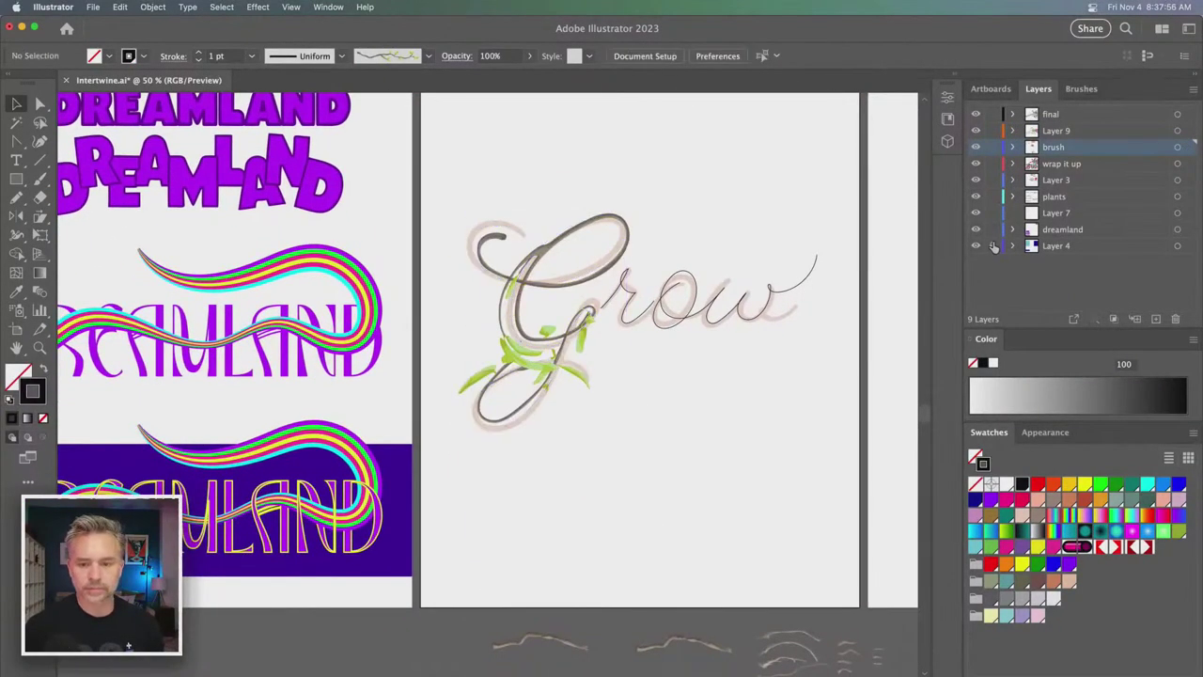
click(485, 234)
scroll(403, 207, right, 5)
scroll(403, 207, up, 3)
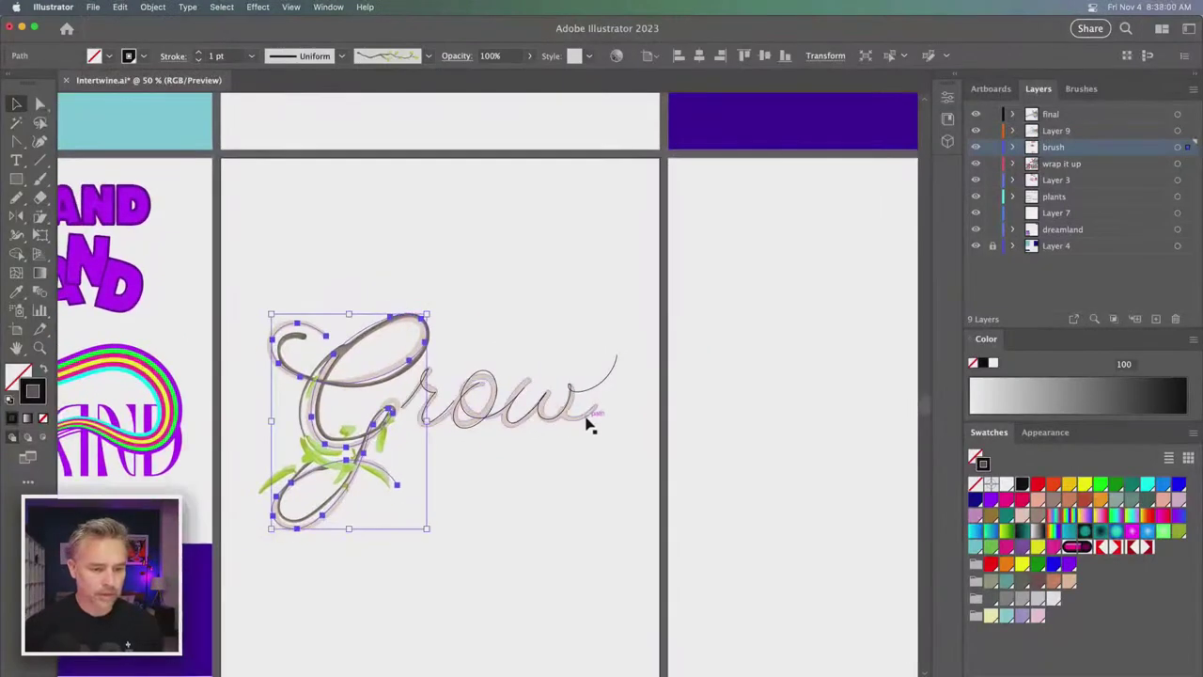
shift+click(580, 425)
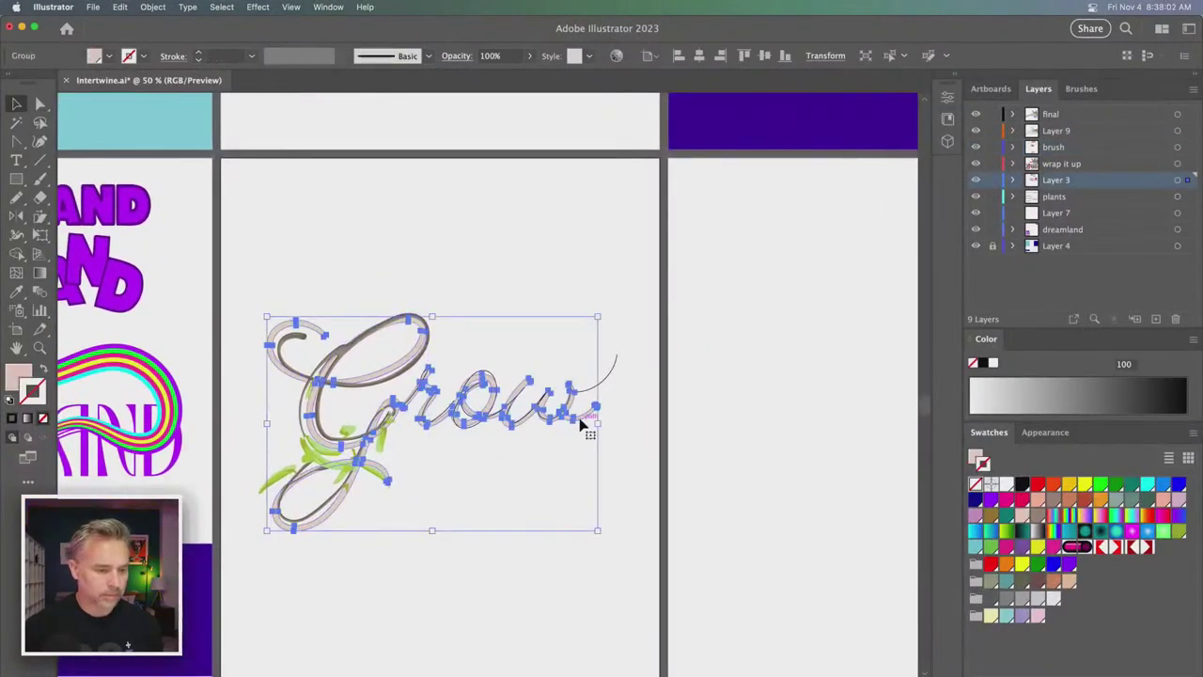
drag(580, 425, 882, 442)
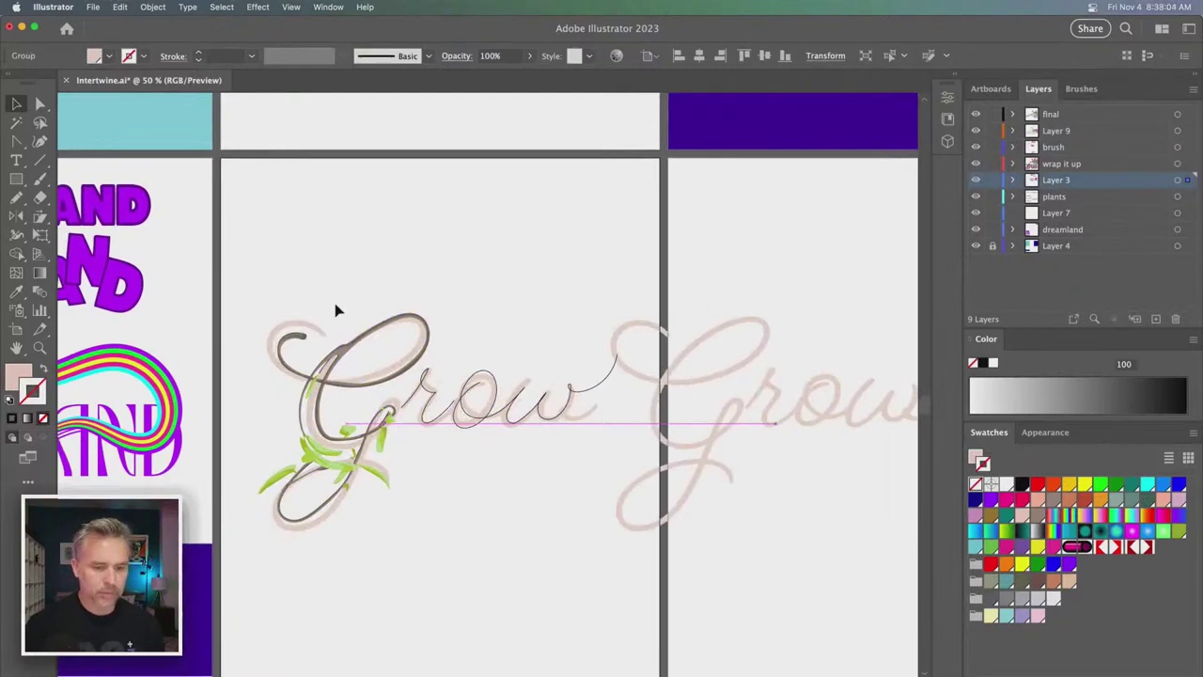
scroll(376, 329, right, 8)
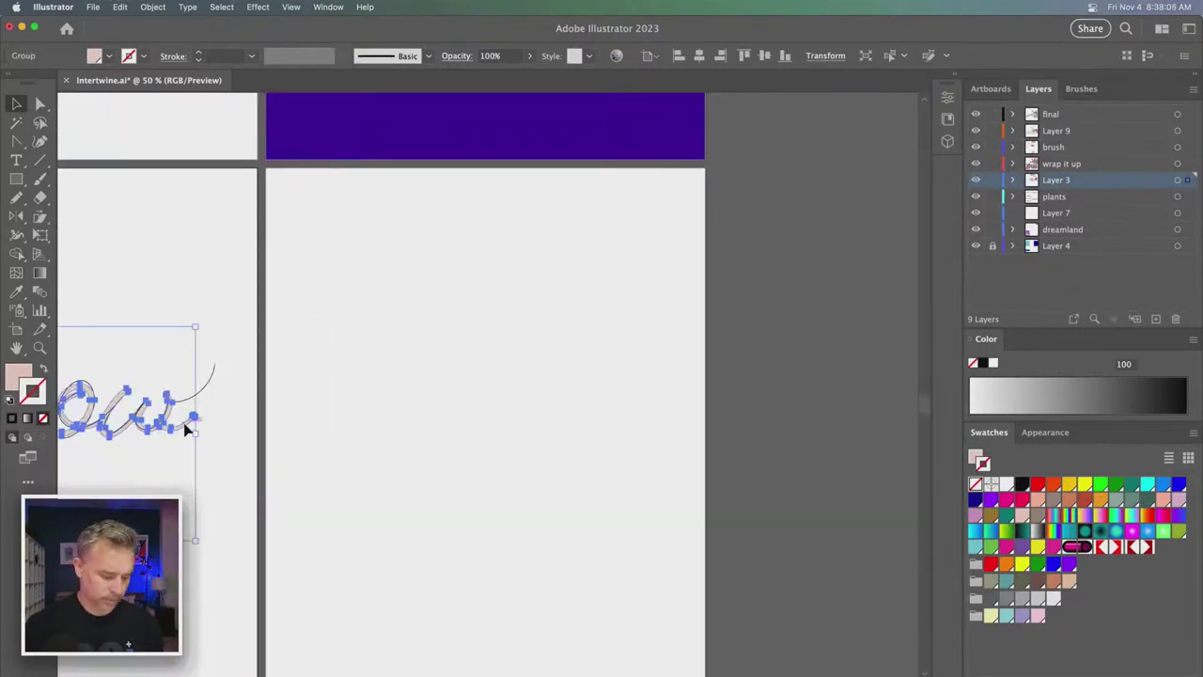
drag(186, 430, 640, 447)
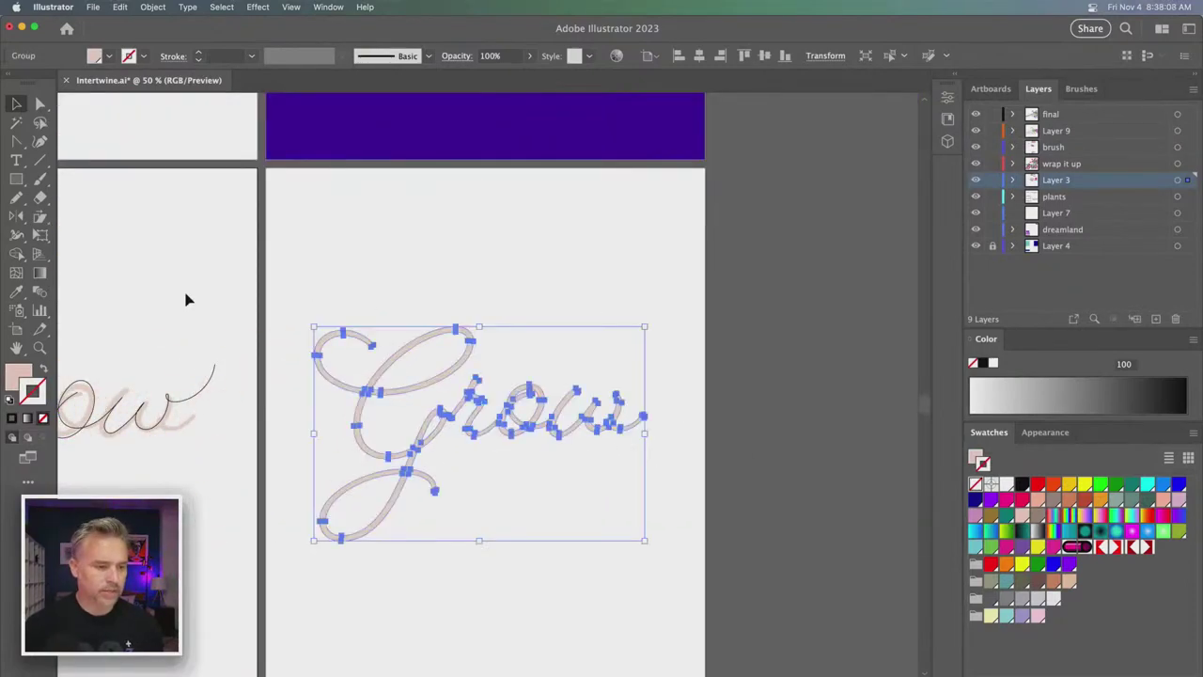
click(187, 299)
scroll(602, 301, left, 3)
scroll(602, 300, down, 2)
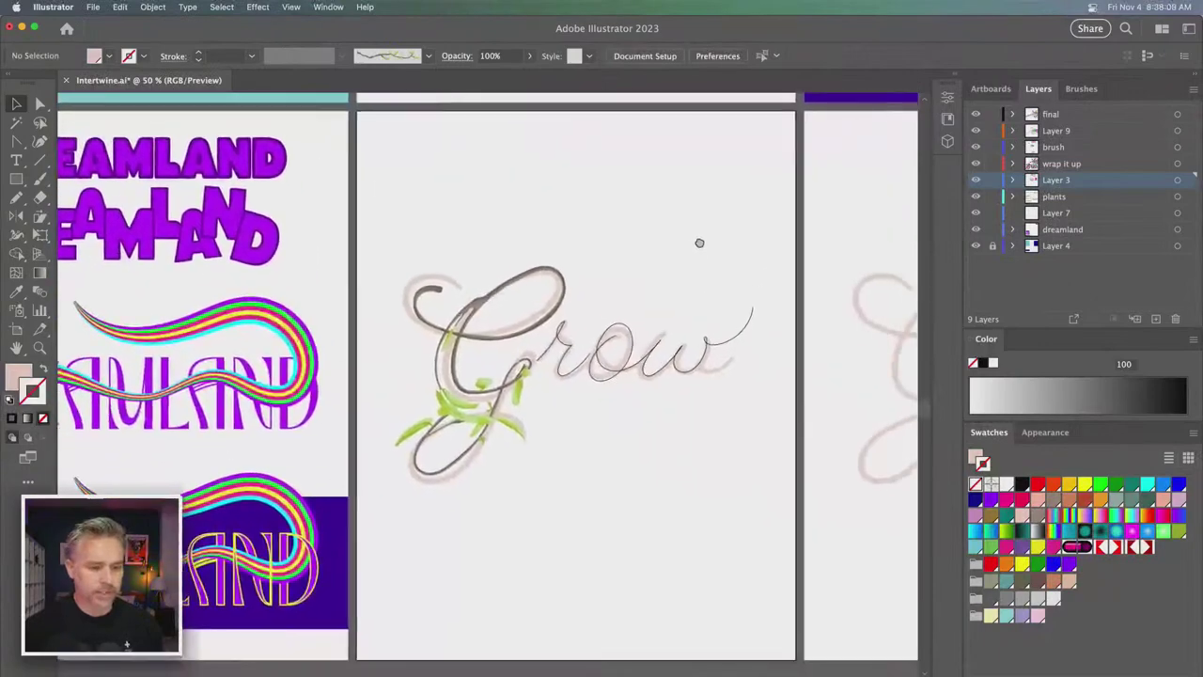
- Give the thin row stroke the leafy vine brush
click(606, 340)
key(n)
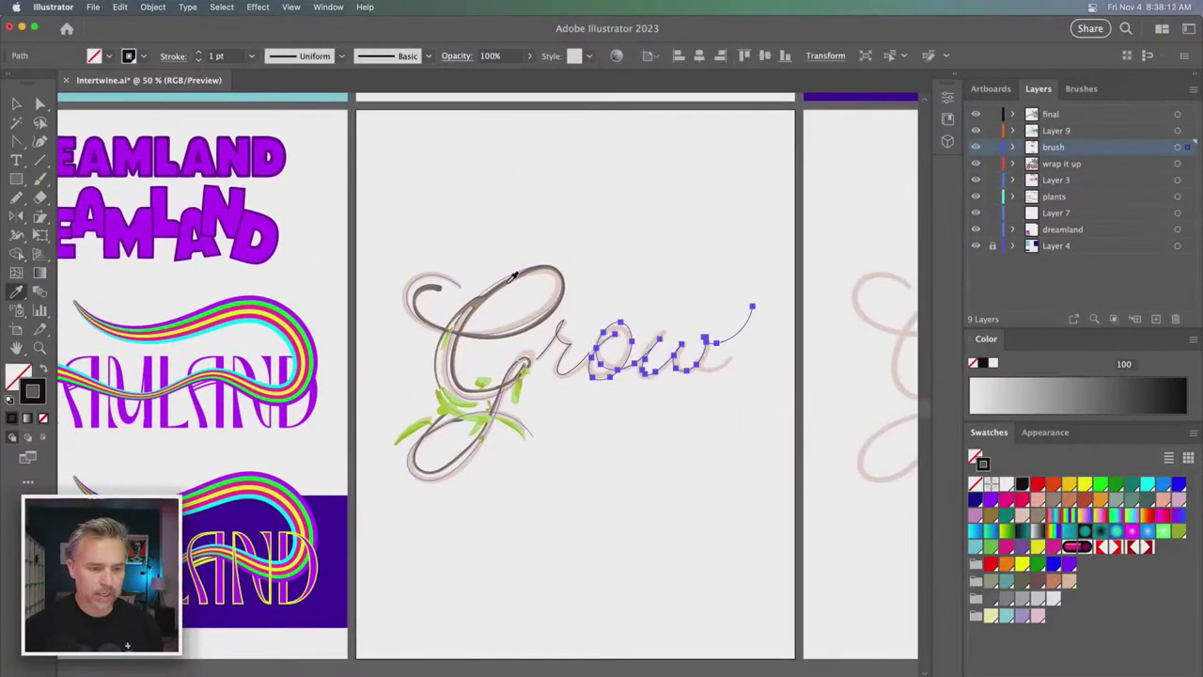
key(super+z)
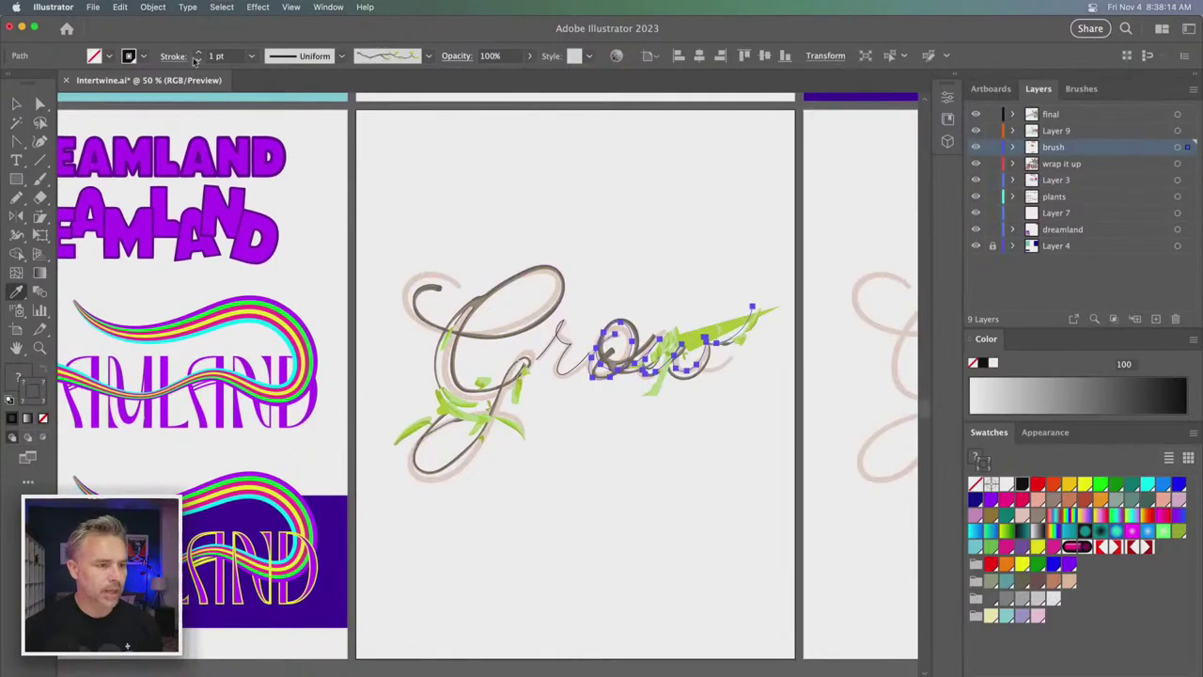
click(16, 102)
click(482, 227)
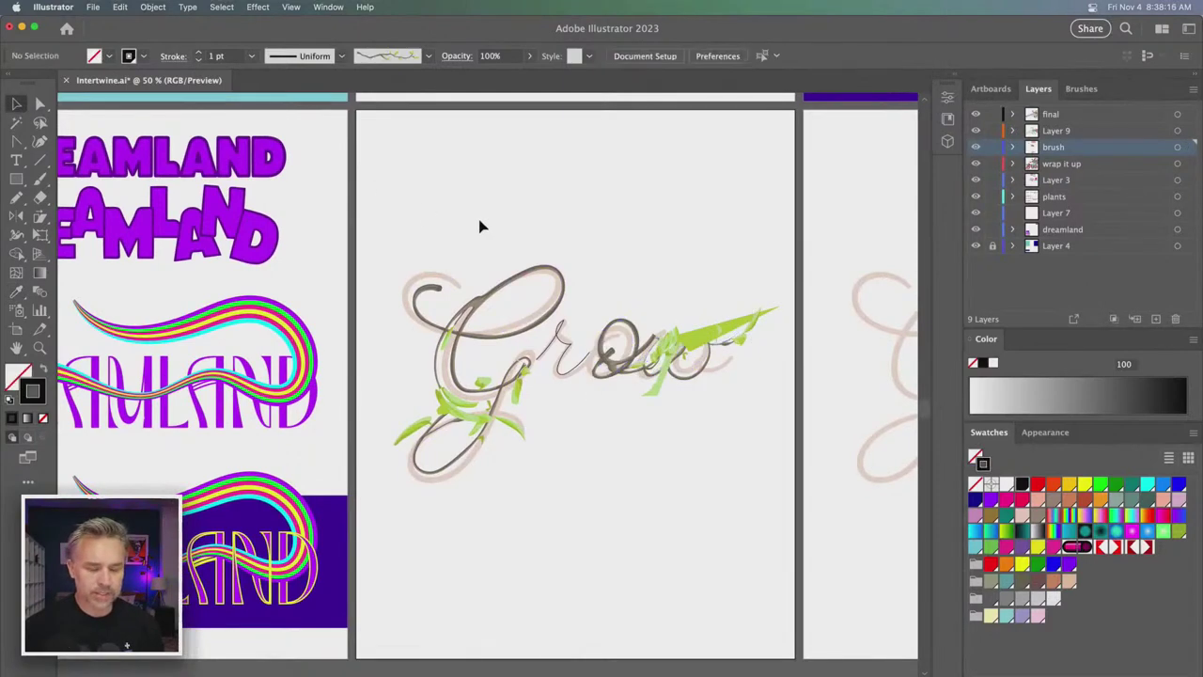
- Zoom in on the lettering, select the vine-brushed ow stroke and check the brush library
key(super+equal)
scroll(452, 273, right, 2)
scroll(451, 272, up, 2)
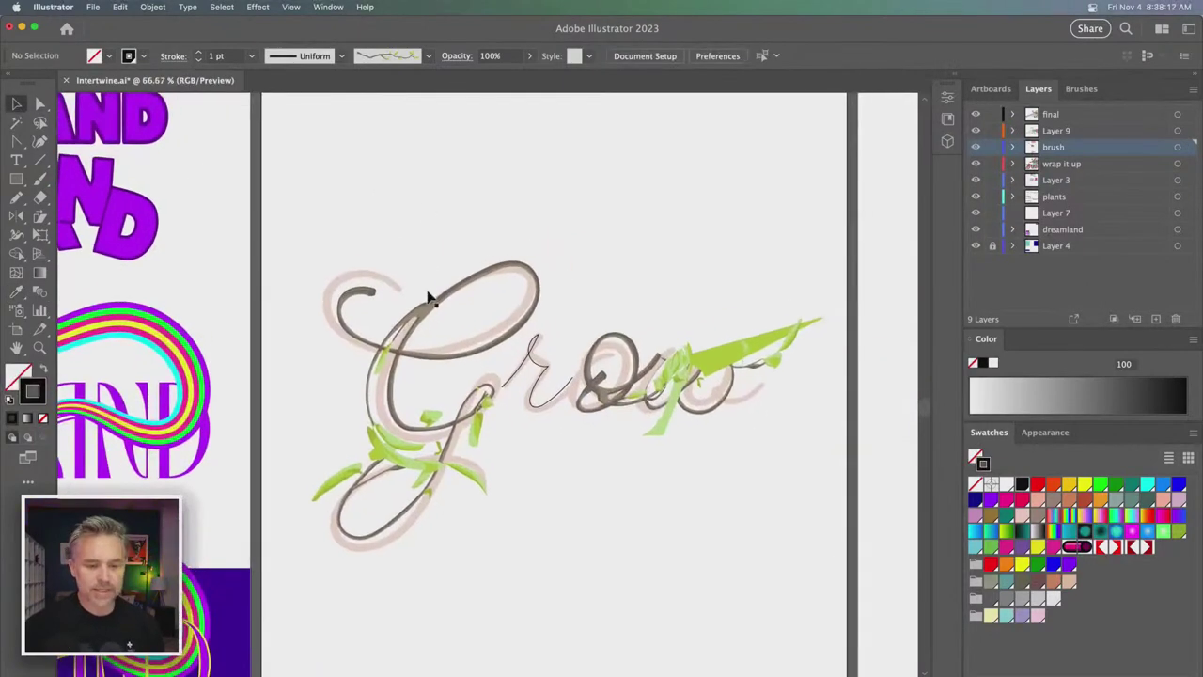
click(607, 345)
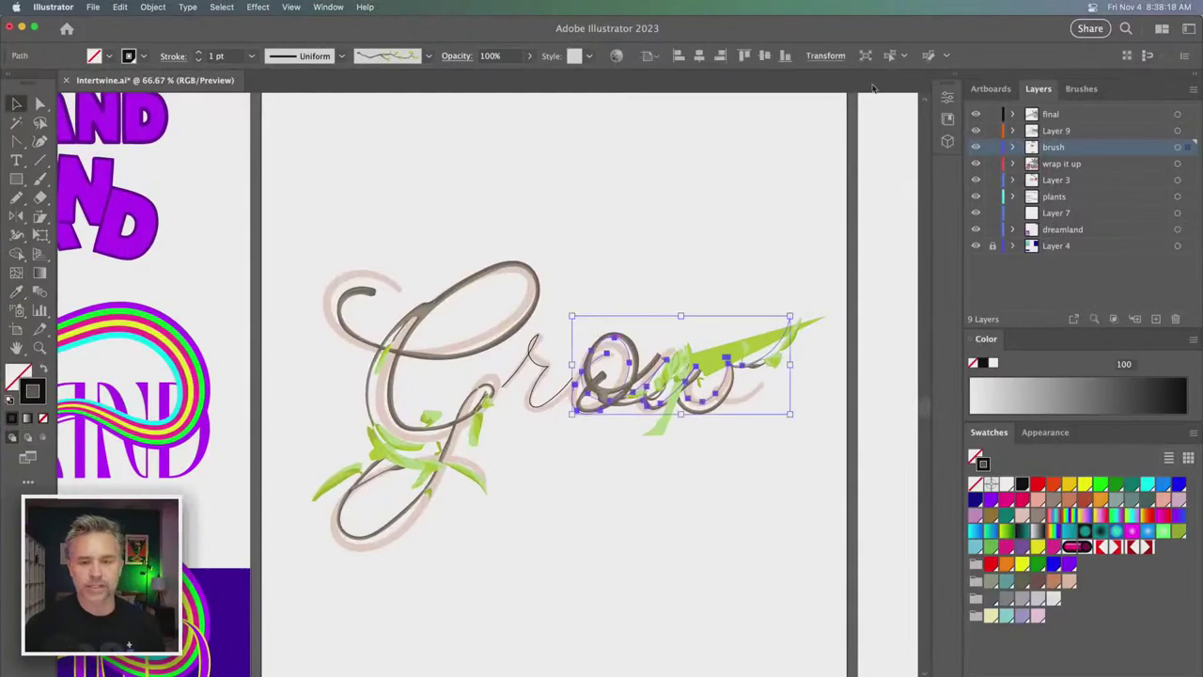
click(1082, 89)
scroll(1071, 180, up, 3)
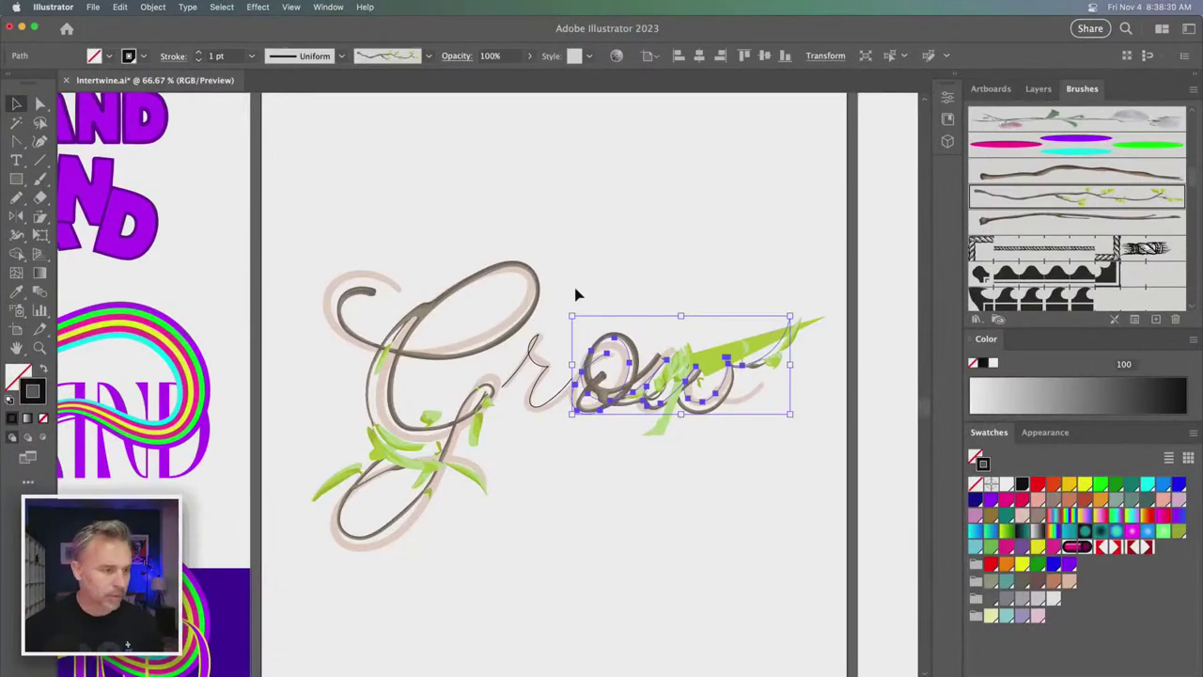
click(36, 163)
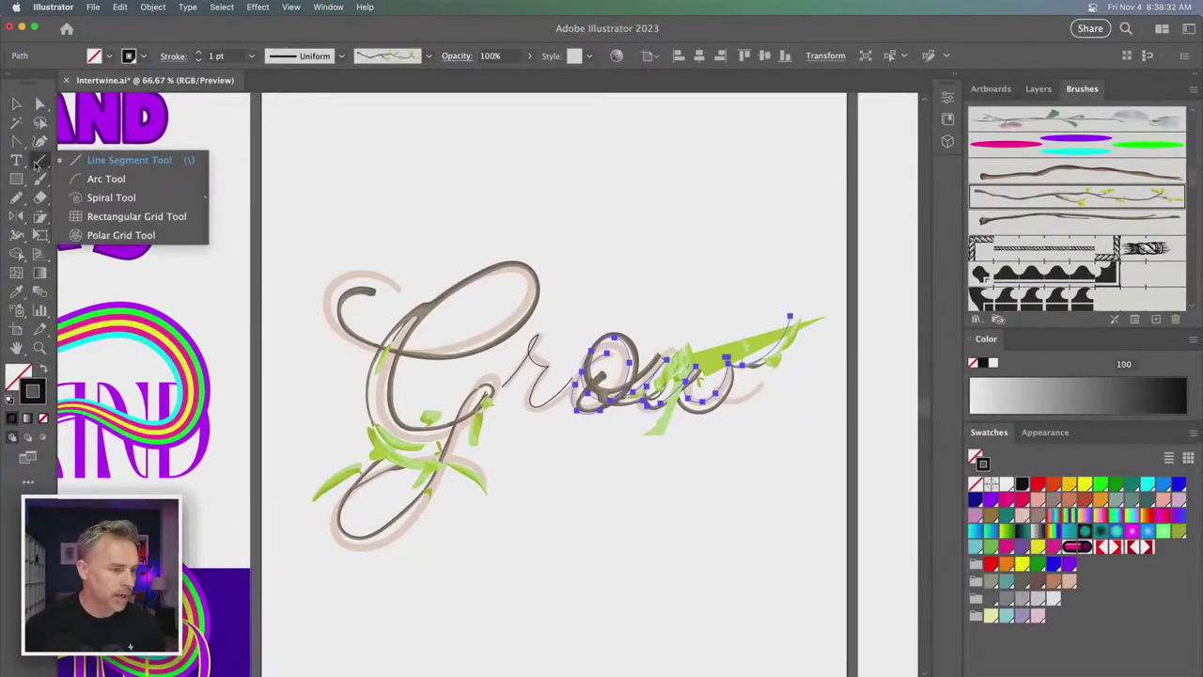
- Cut the vine path with the Scissors tool at two letter crossings
click(40, 197)
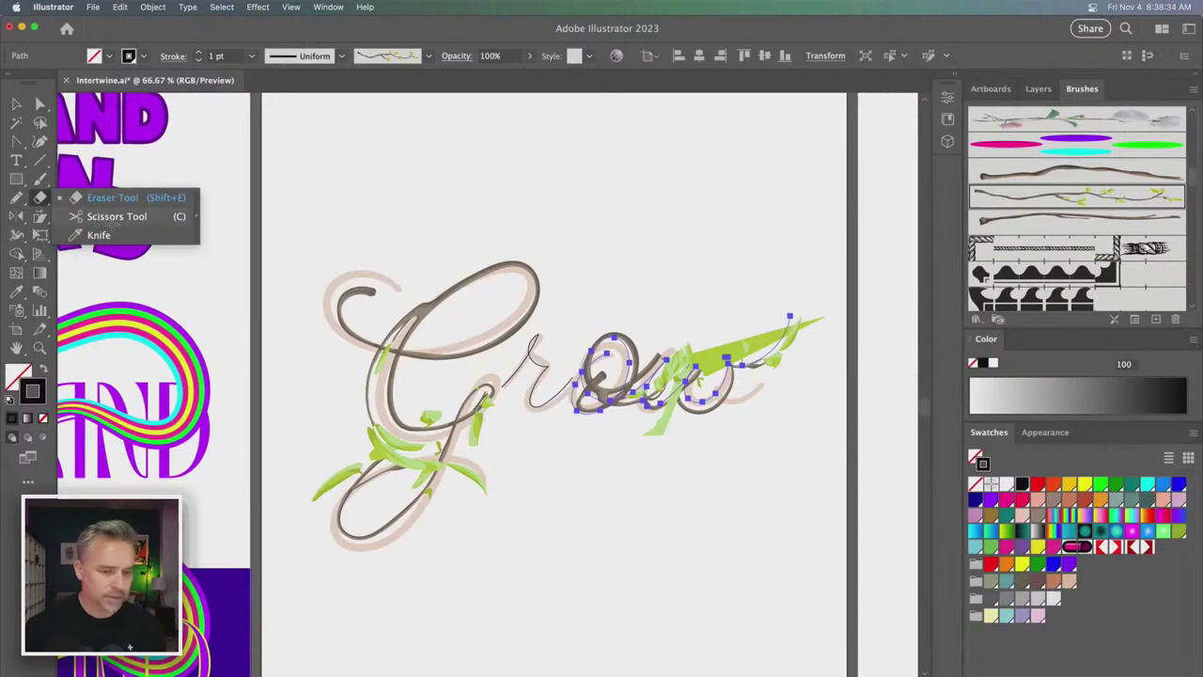
click(115, 217)
click(666, 360)
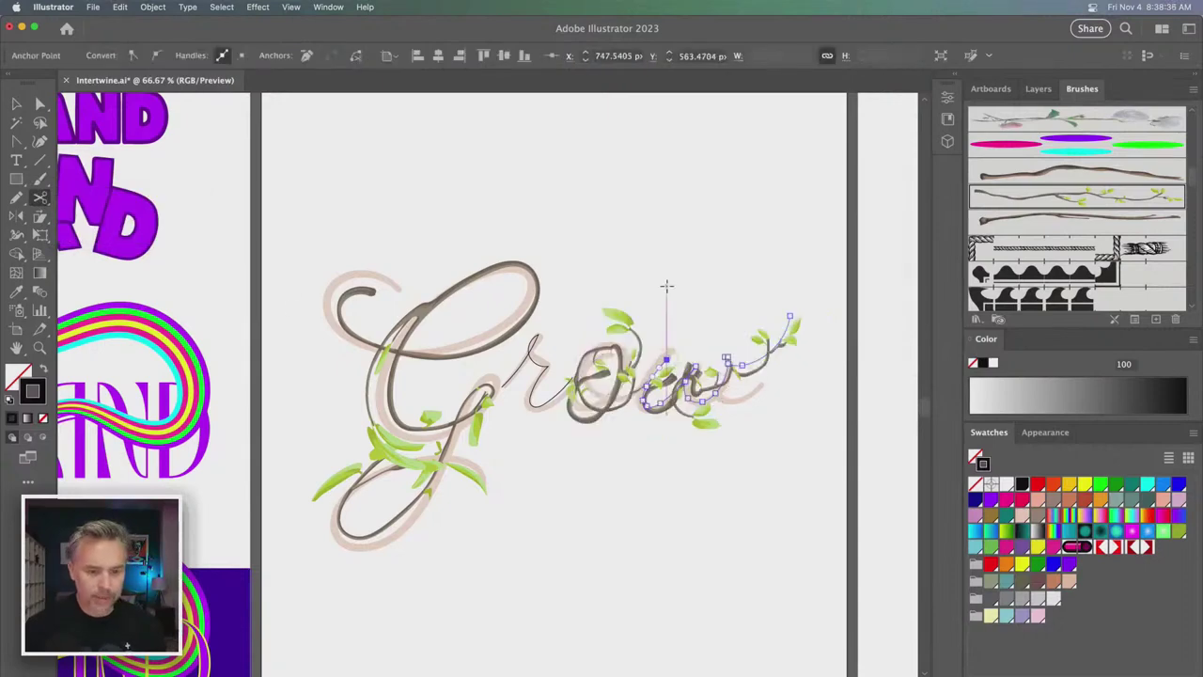
key(super+equal)
key(super+equal)
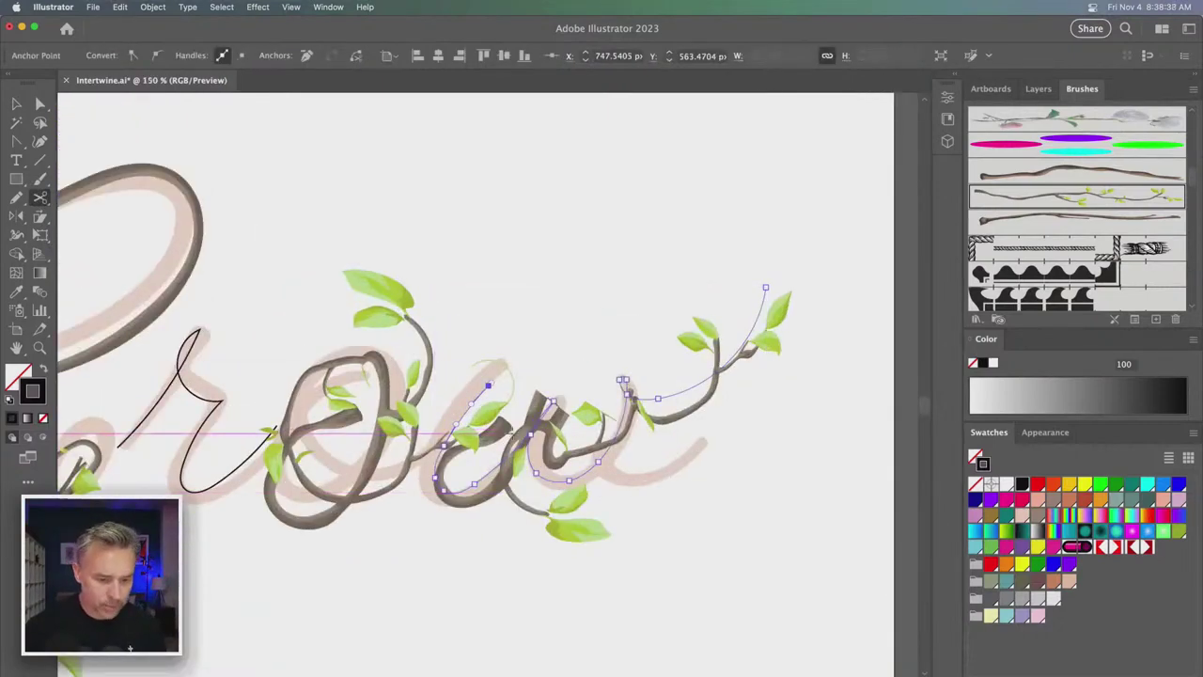
scroll(704, 351, left, 5)
scroll(703, 351, down, 2)
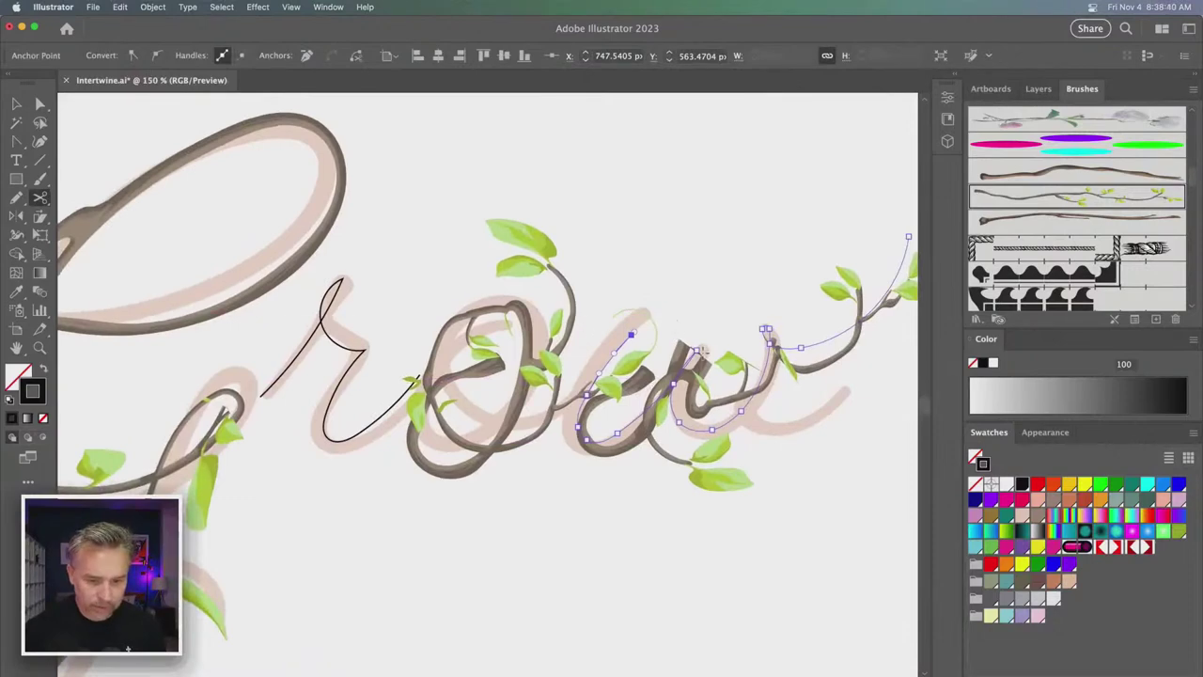
click(697, 351)
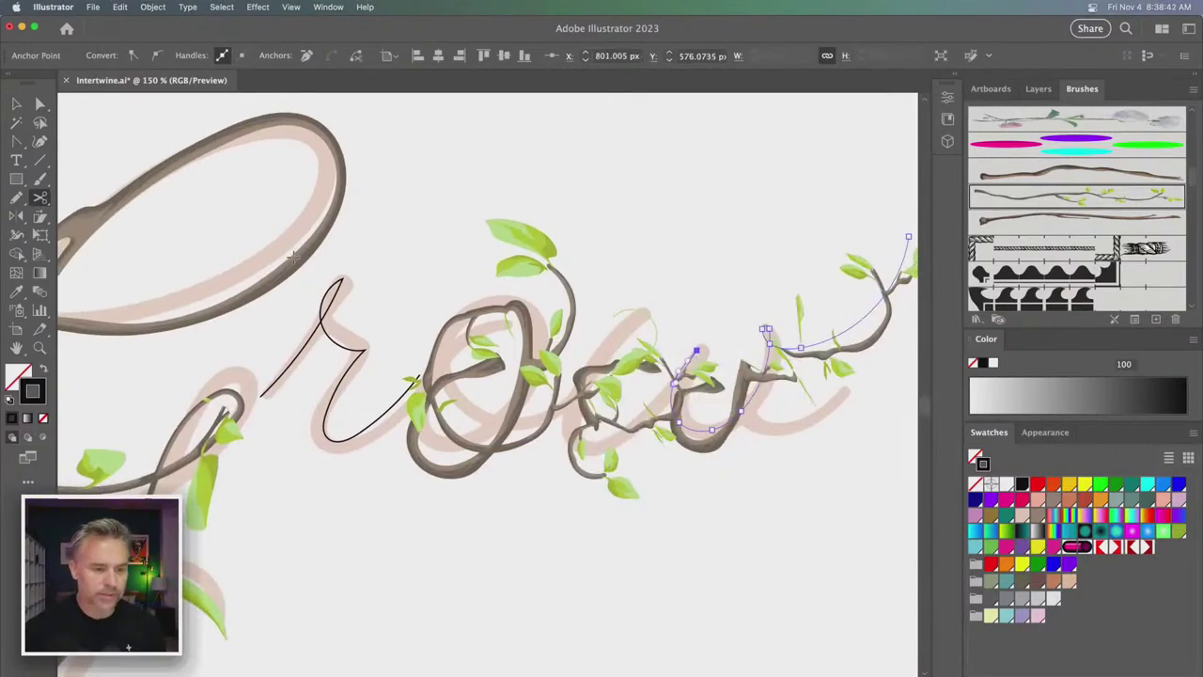
- Eyedropper the leafy vine brush onto the thin r stroke
click(16, 103)
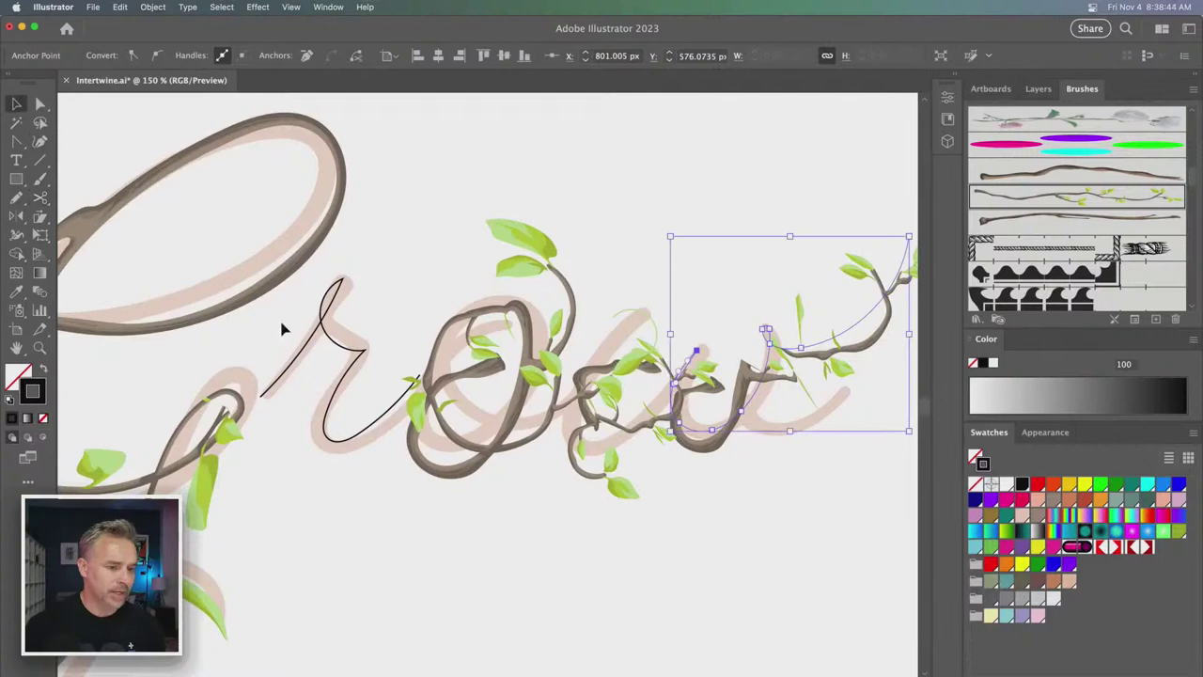
click(330, 343)
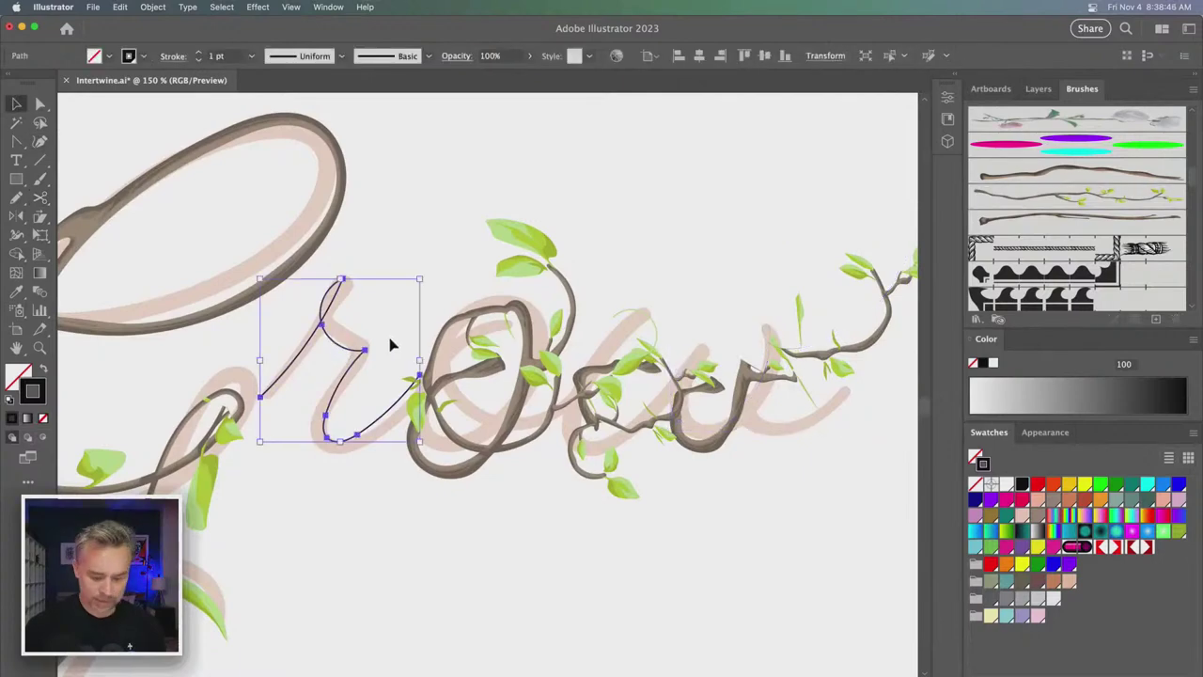
key(i)
click(517, 307)
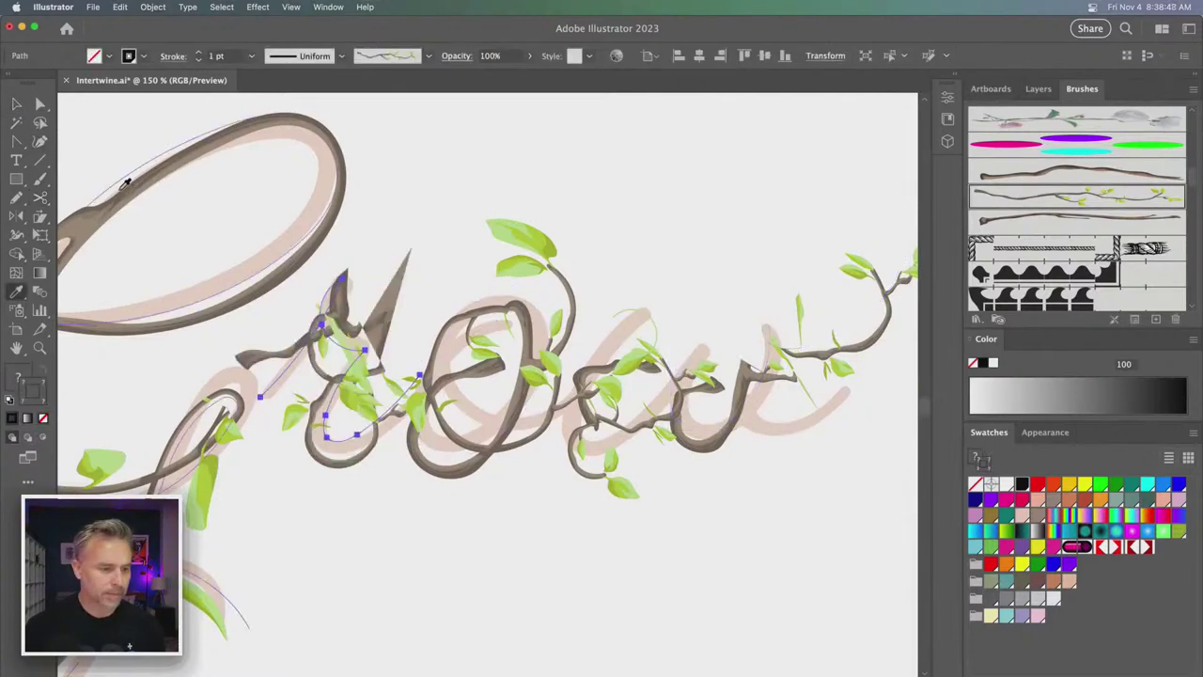
- Cut the r vine at an anchor with the Scissors tool and zoom out to the whole Grow artwork
click(40, 197)
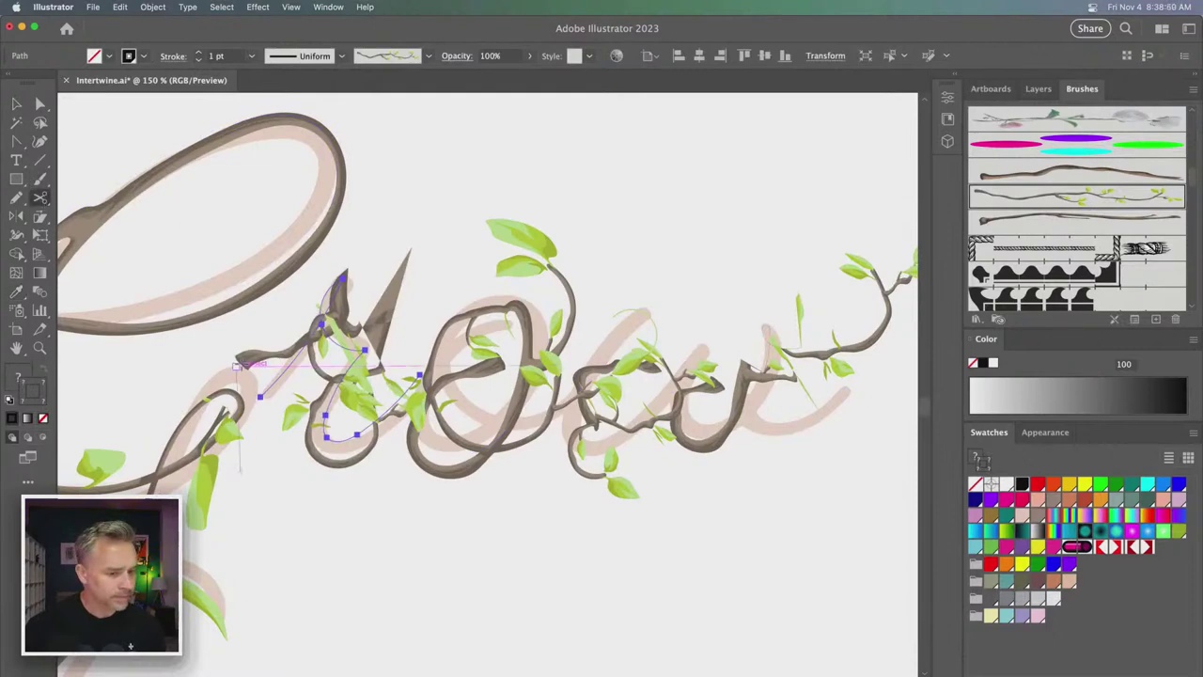
click(365, 351)
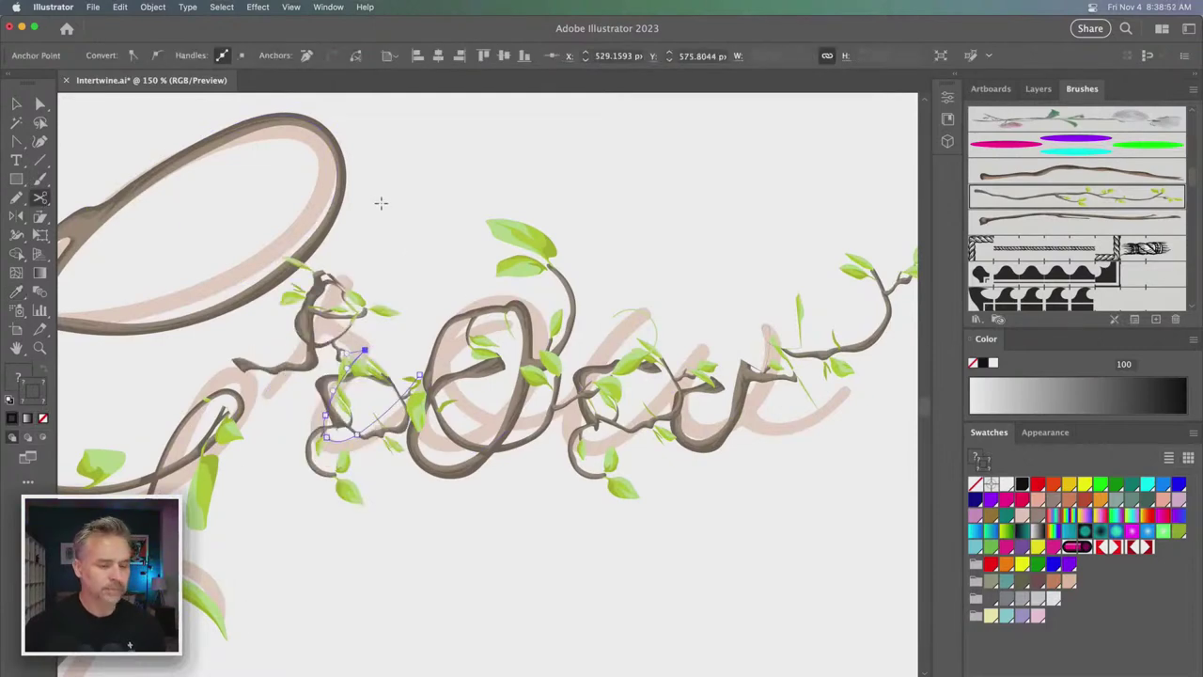
key(super+minus)
key(super+minus)
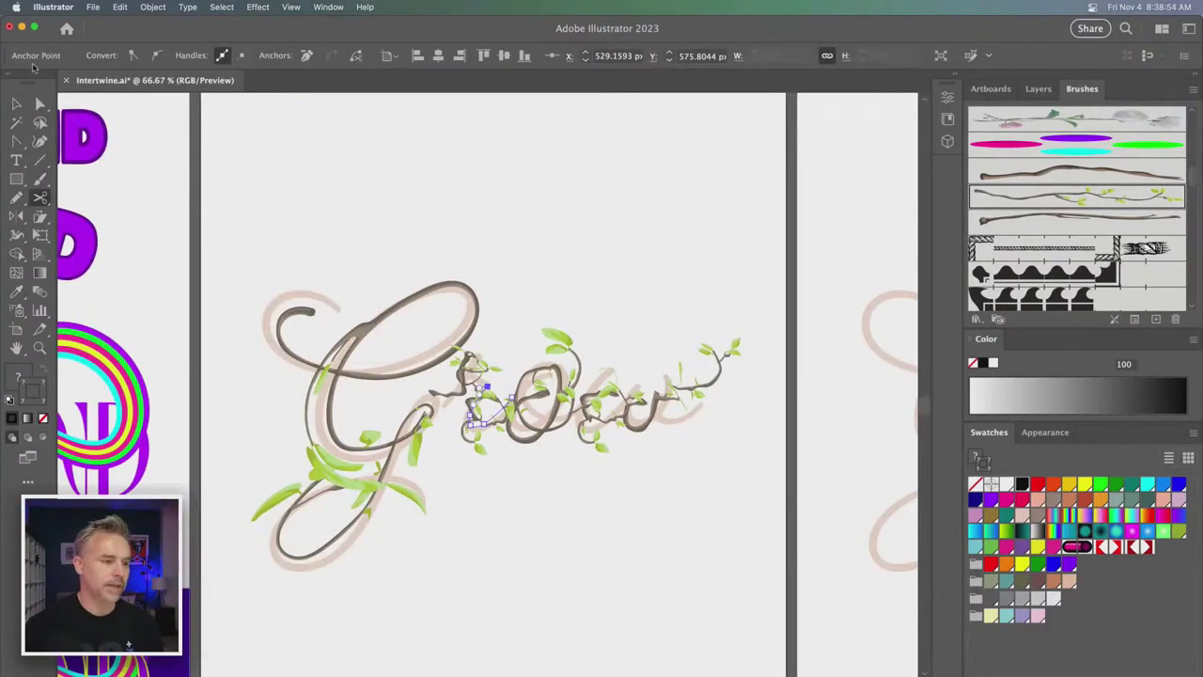
click(16, 104)
click(365, 230)
- Compare the vine artwork with the plain Grow copy, then show Layers and target Layer 4
drag(542, 290, 514, 290)
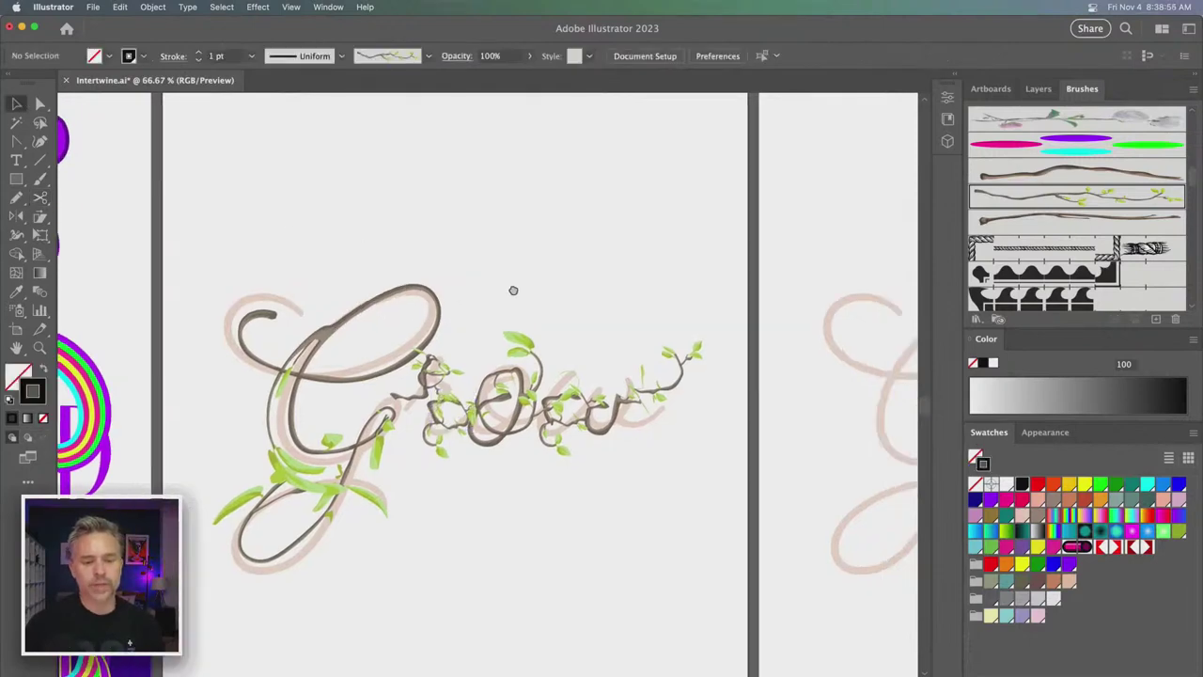
scroll(513, 291, right, 10)
click(496, 349)
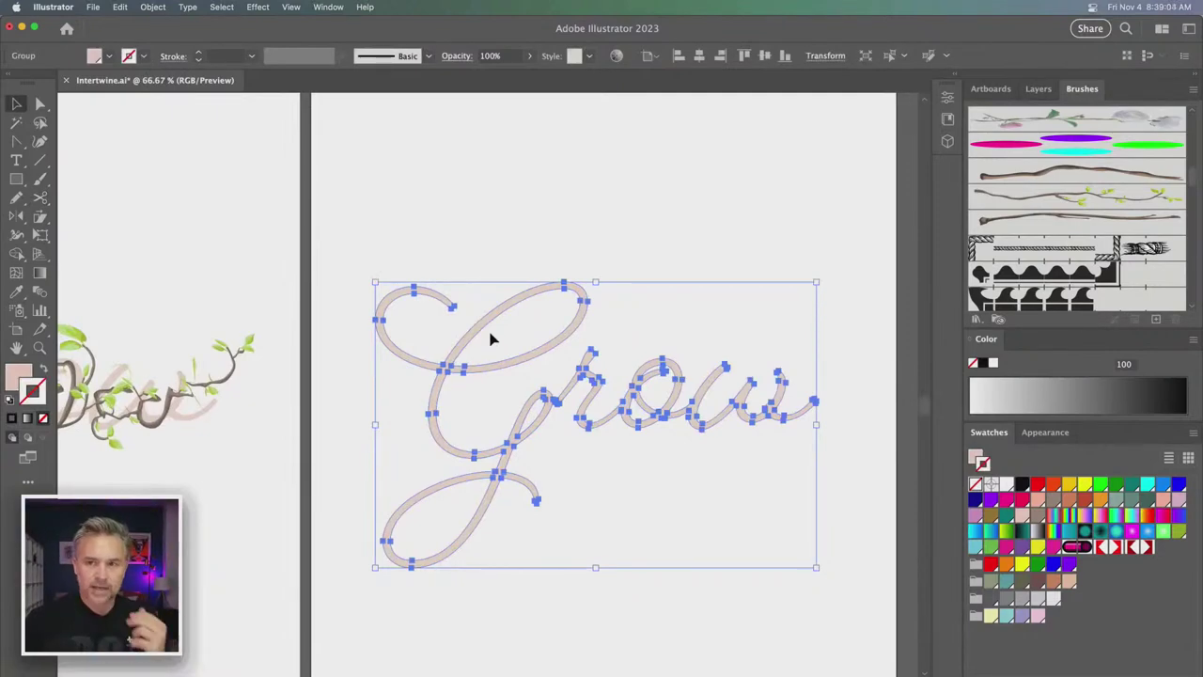
click(495, 242)
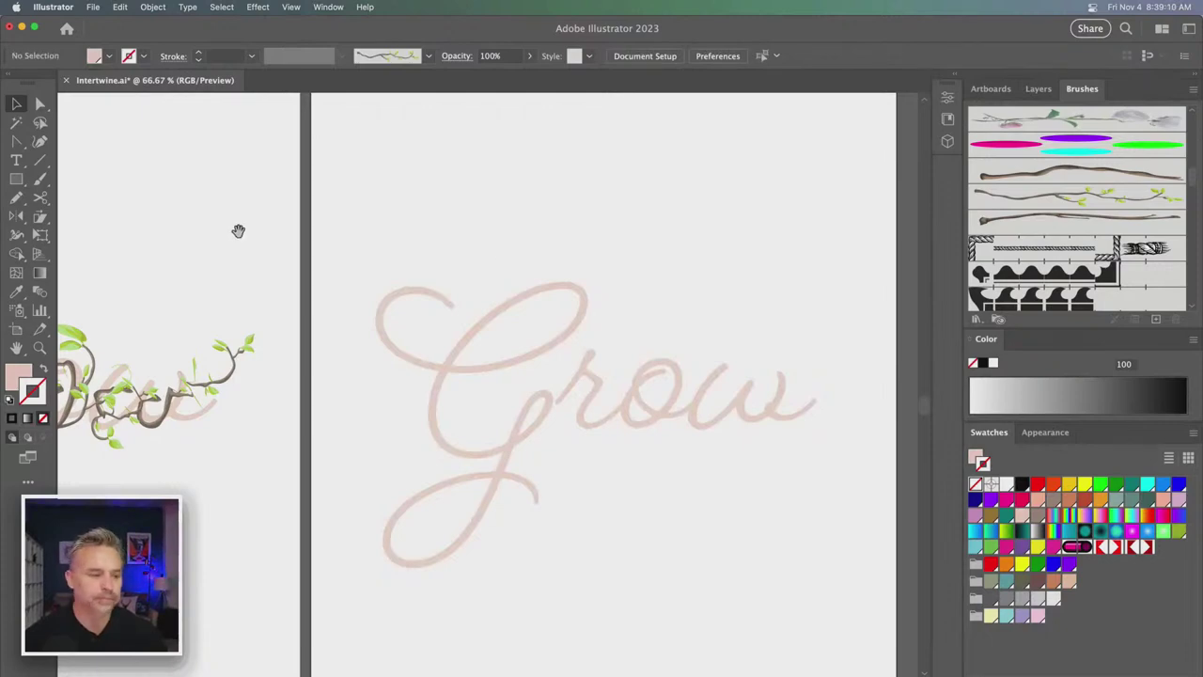
scroll(239, 229, left, 10)
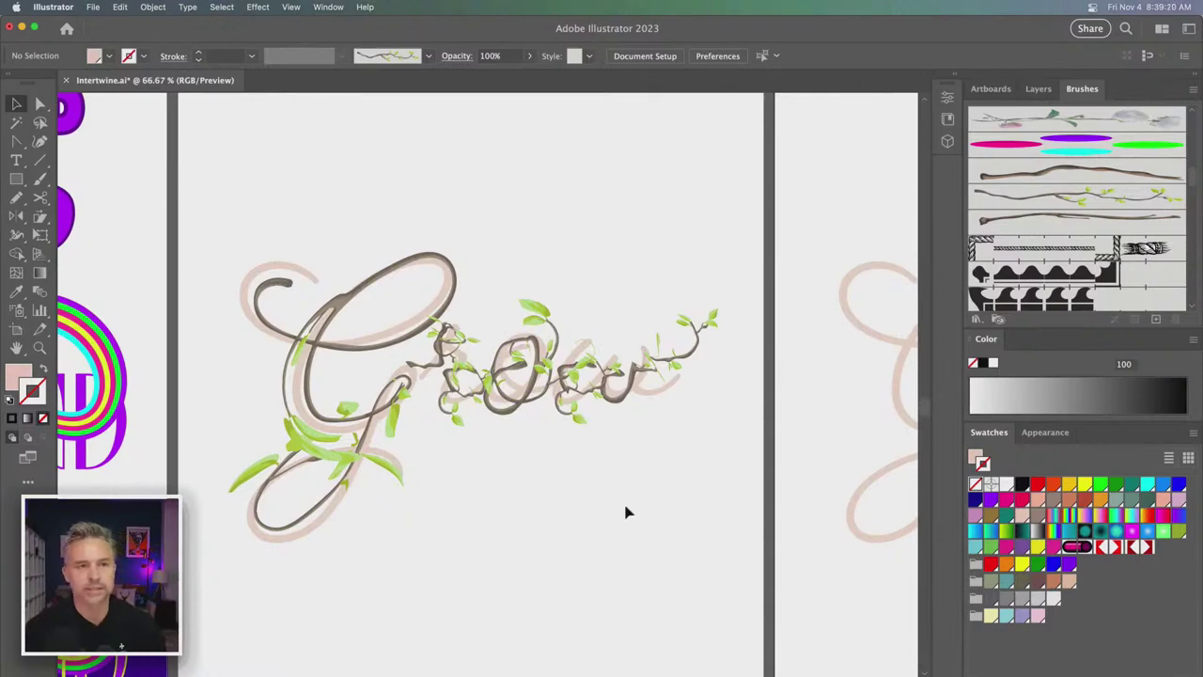
drag(610, 492, 519, 474)
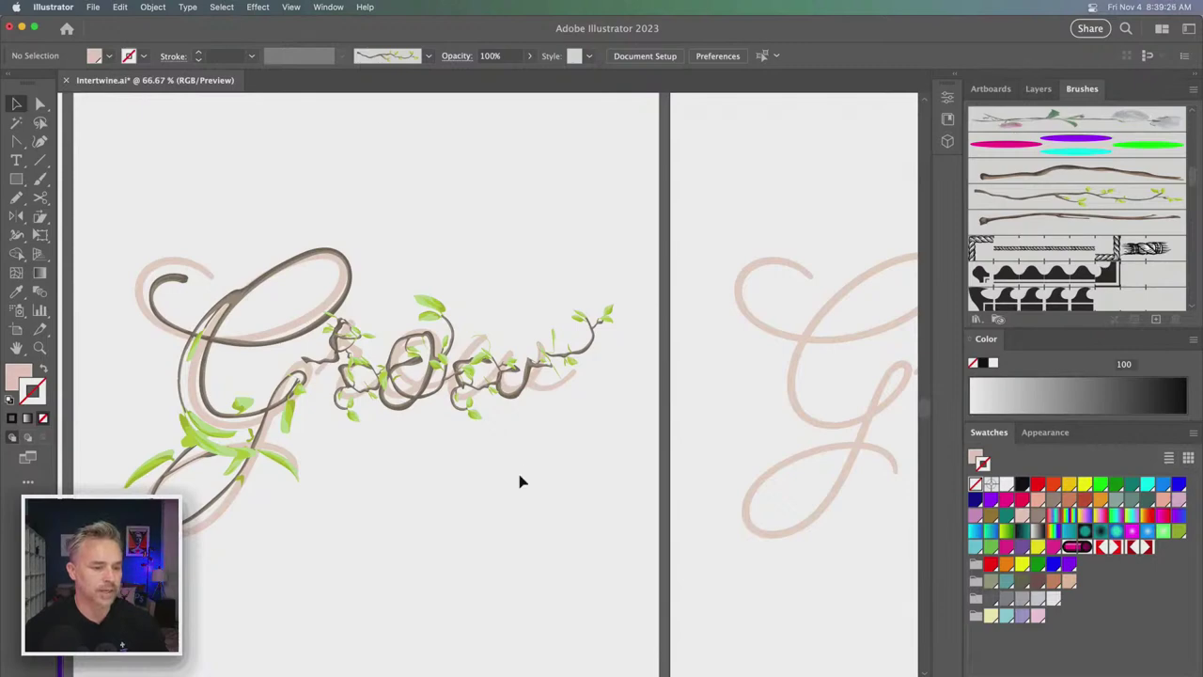
click(1039, 92)
click(1070, 250)
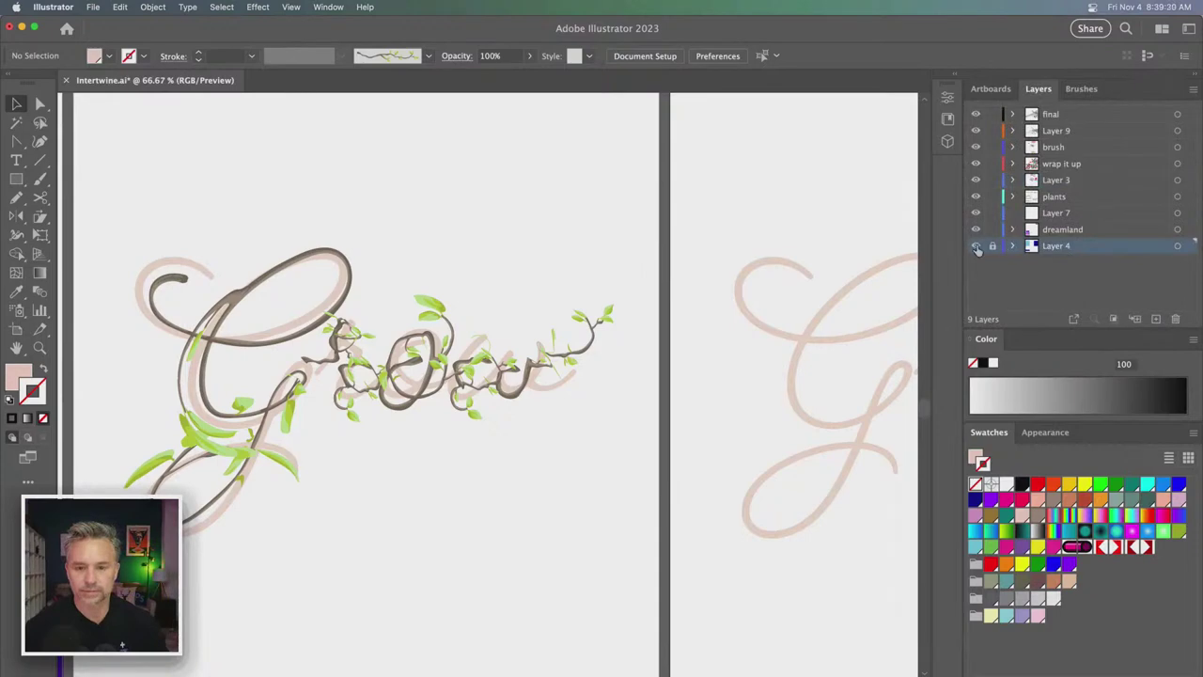
- Option-drag the first artboard's light-blue rectangle onto the bottom-middle and bottom-right artboards
key(super+minus)
key(super+minus)
key(super+minus)
key(super+minus)
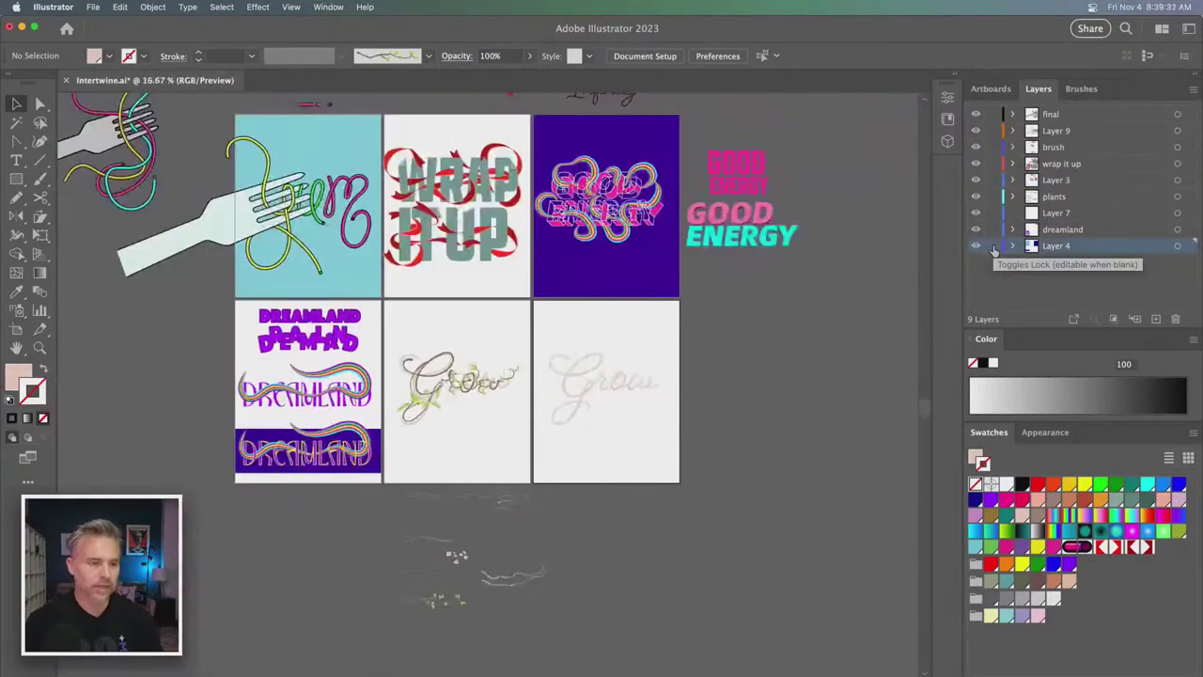
click(366, 277)
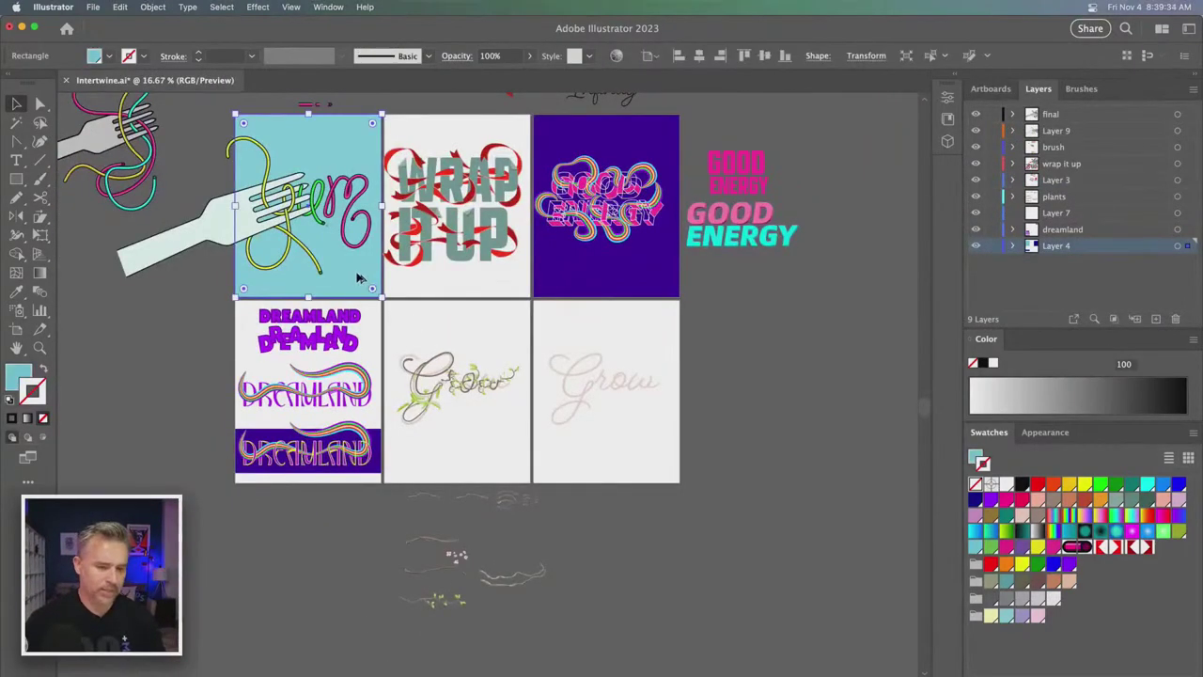
drag(359, 277, 564, 335)
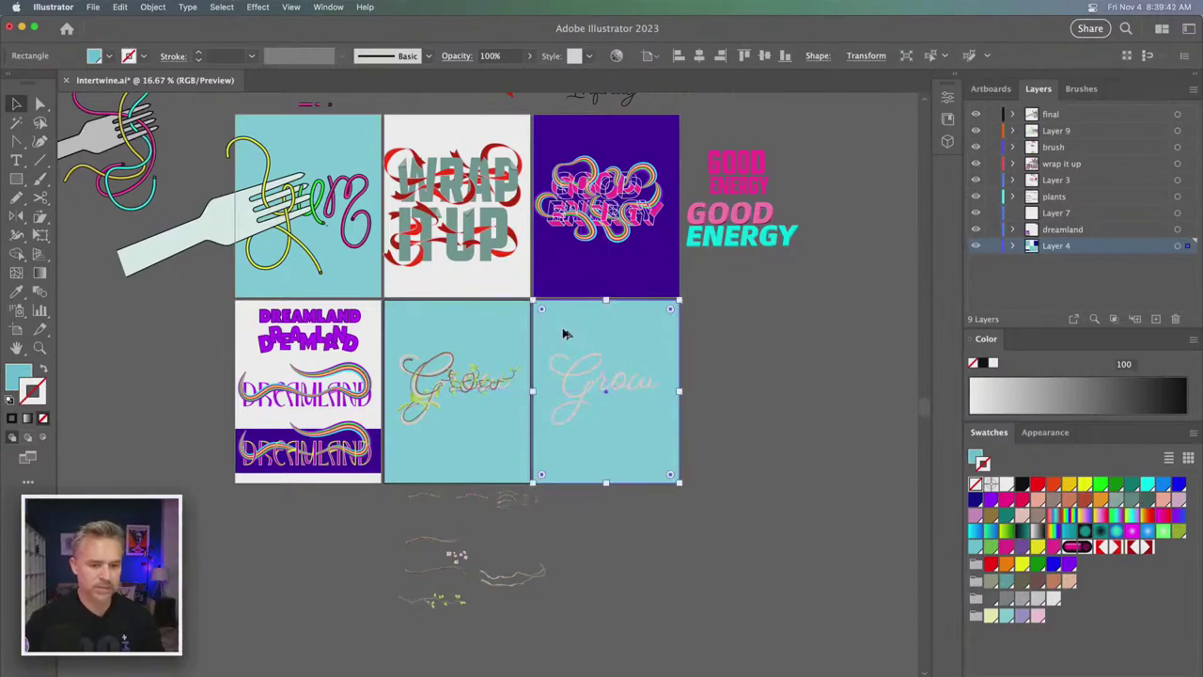
key(super+equal)
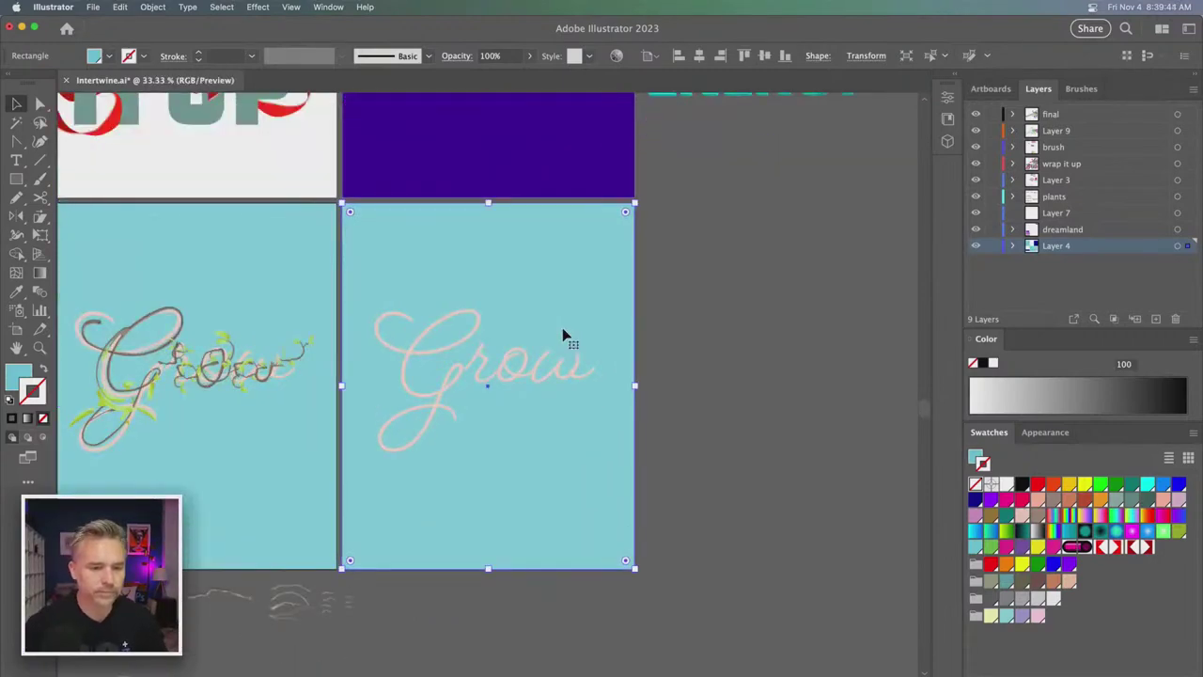
click(280, 270)
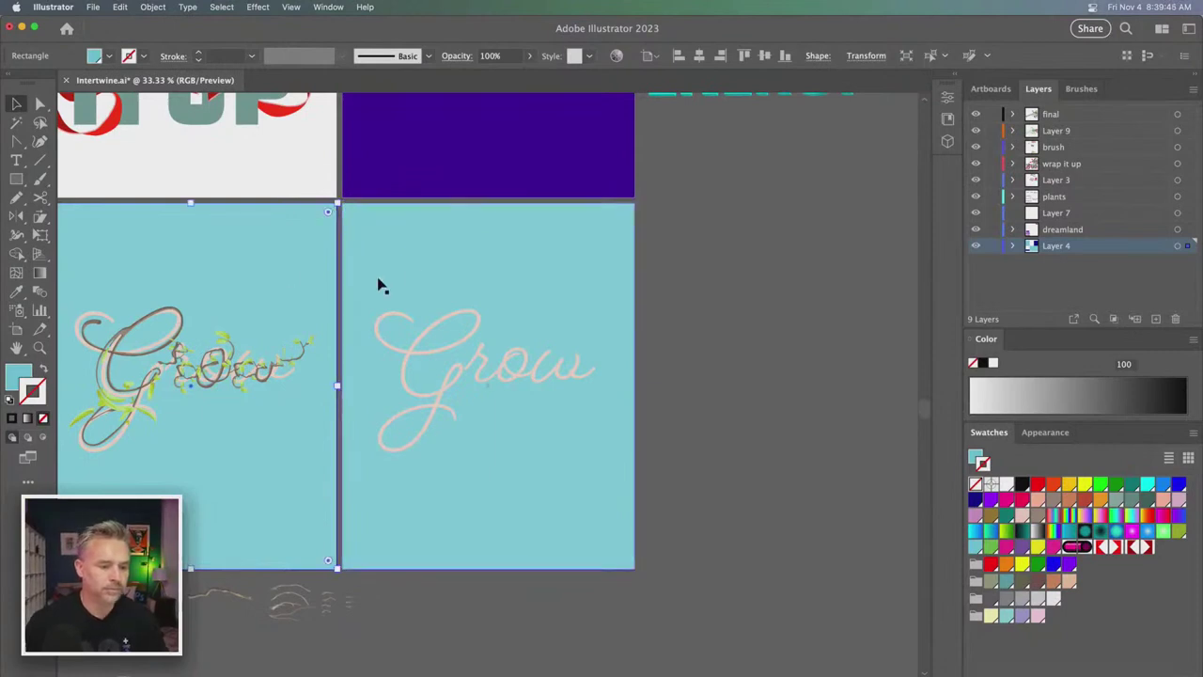
click(440, 260)
click(725, 272)
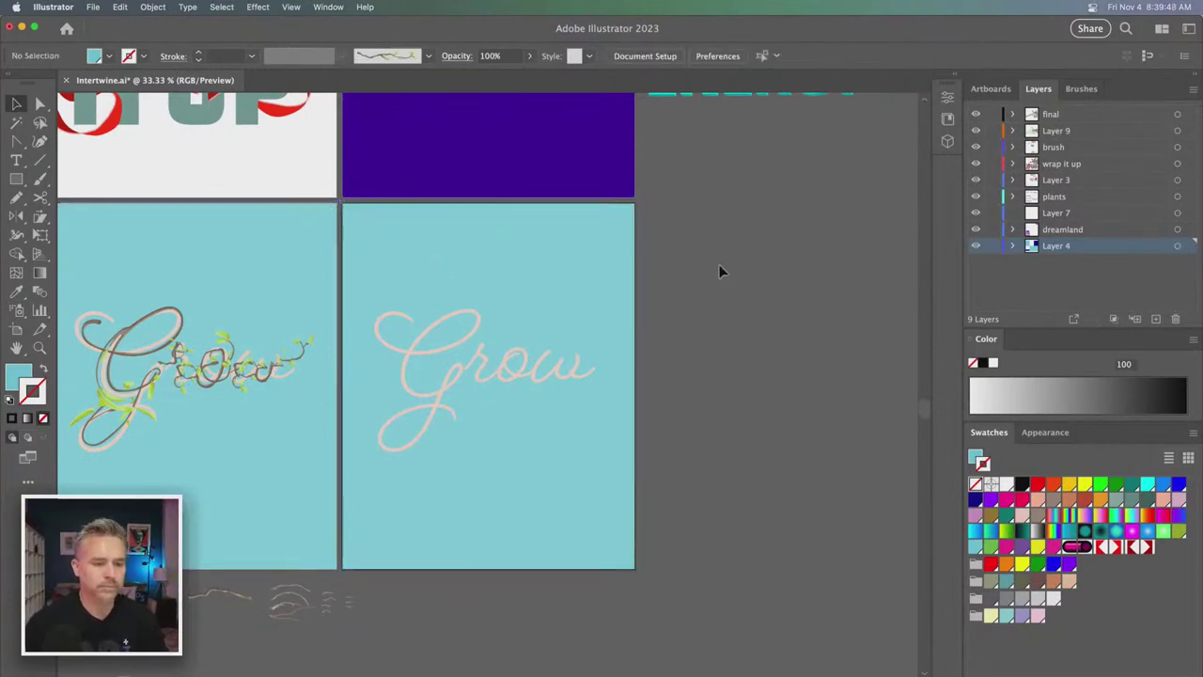
- Lock Layer 4, zoom in on the plain Grow artboard, and target the dreamland layer
click(993, 247)
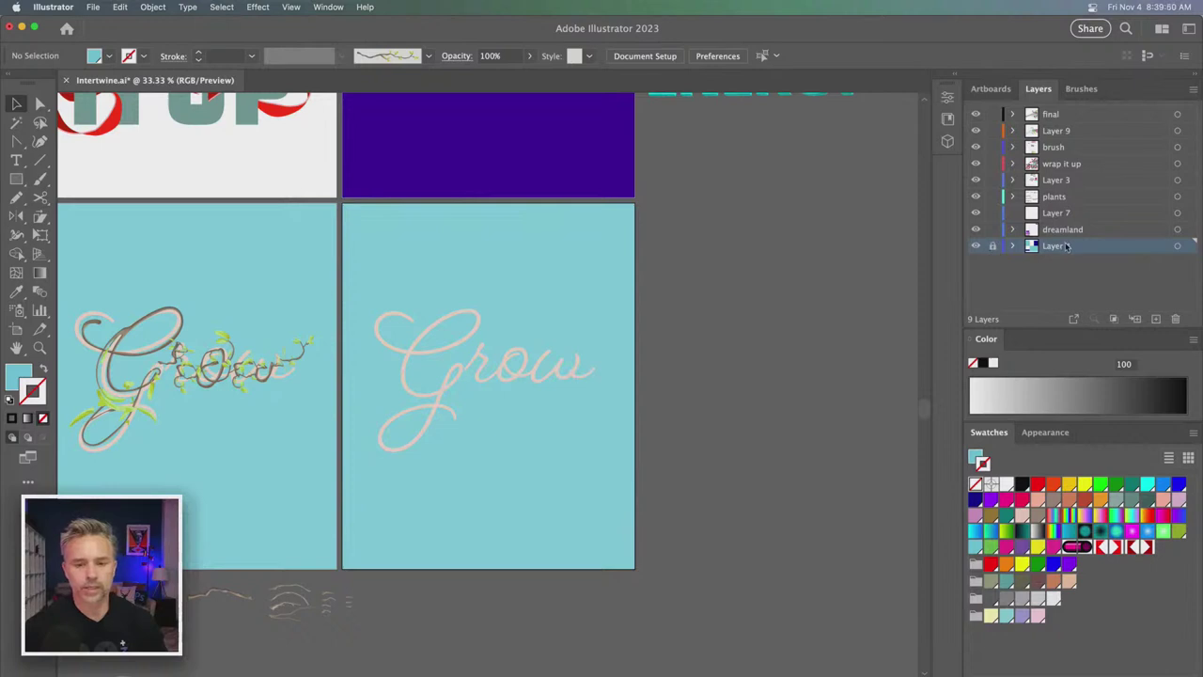
key(super+equal)
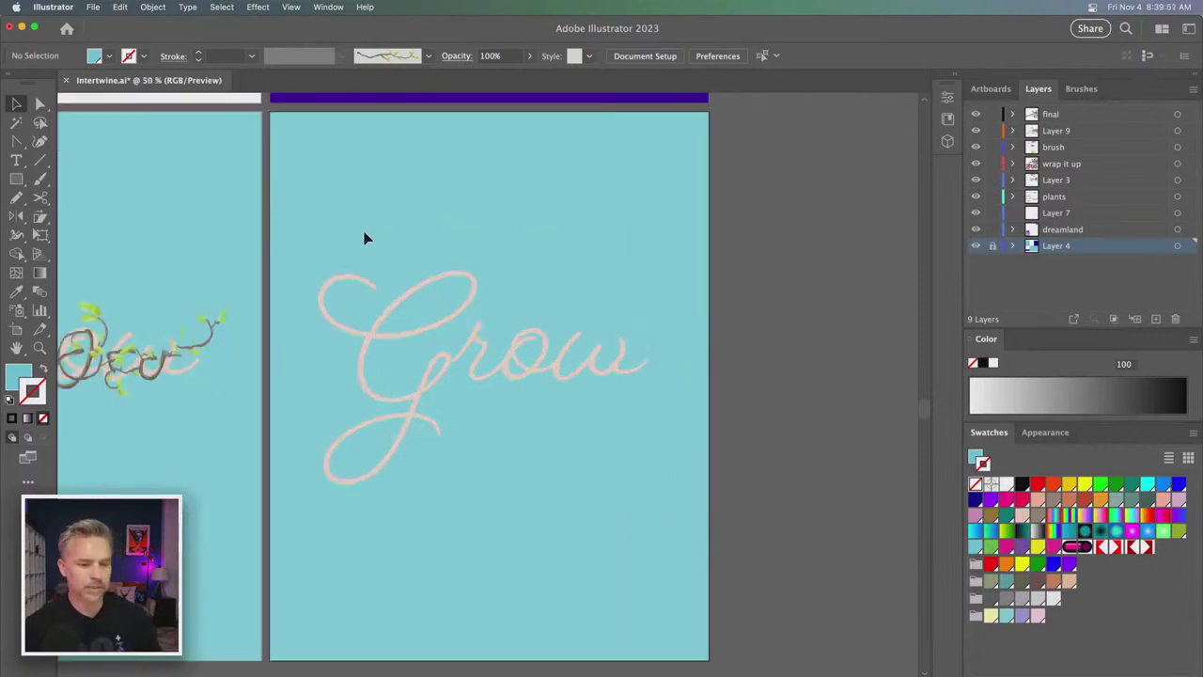
key(super+equal)
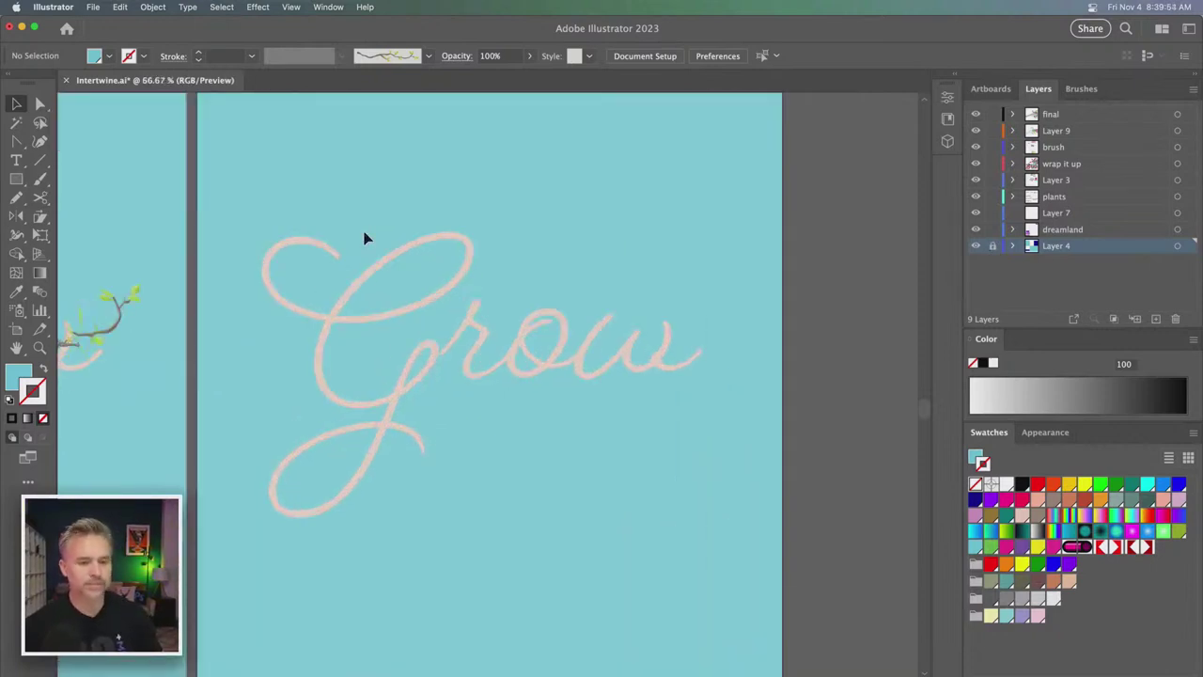
click(1070, 230)
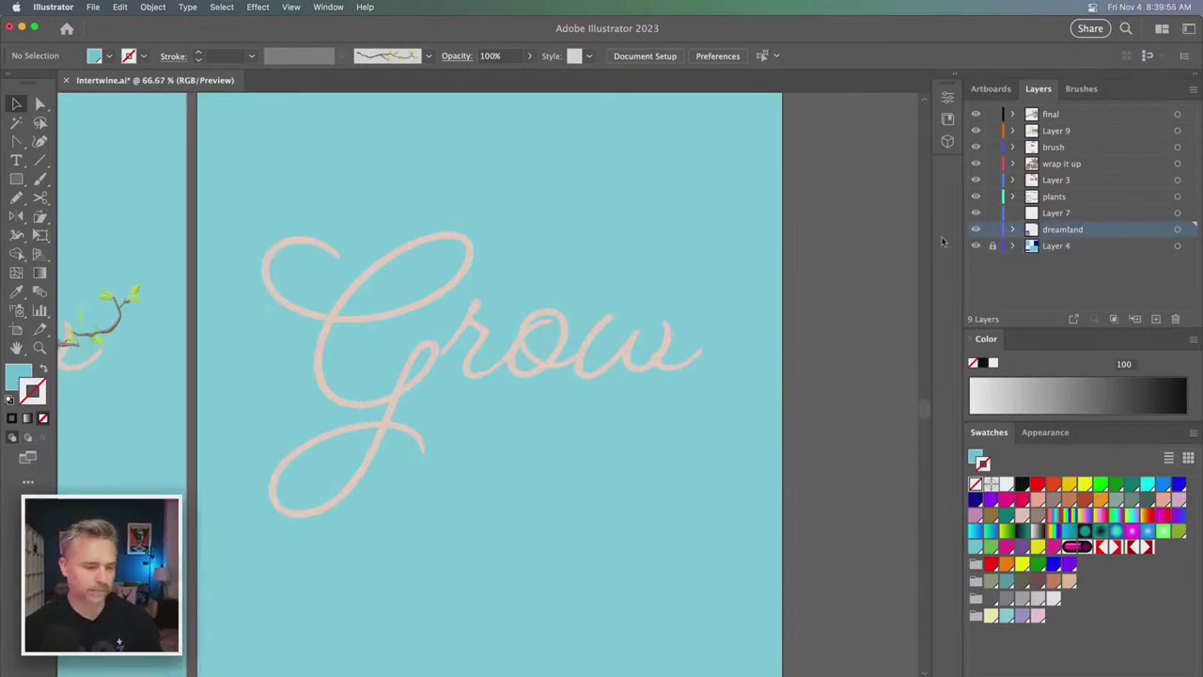
- Cut the Grow lettering and paste it into Layer 7
click(405, 314)
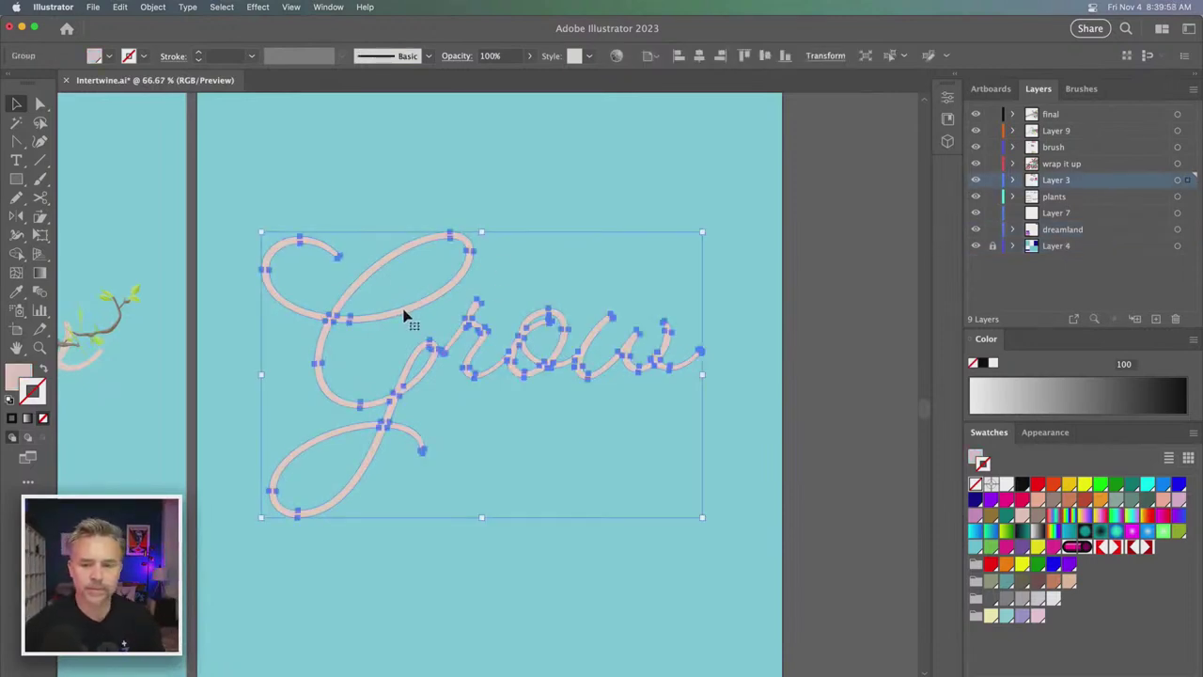
key(Delete)
click(1055, 214)
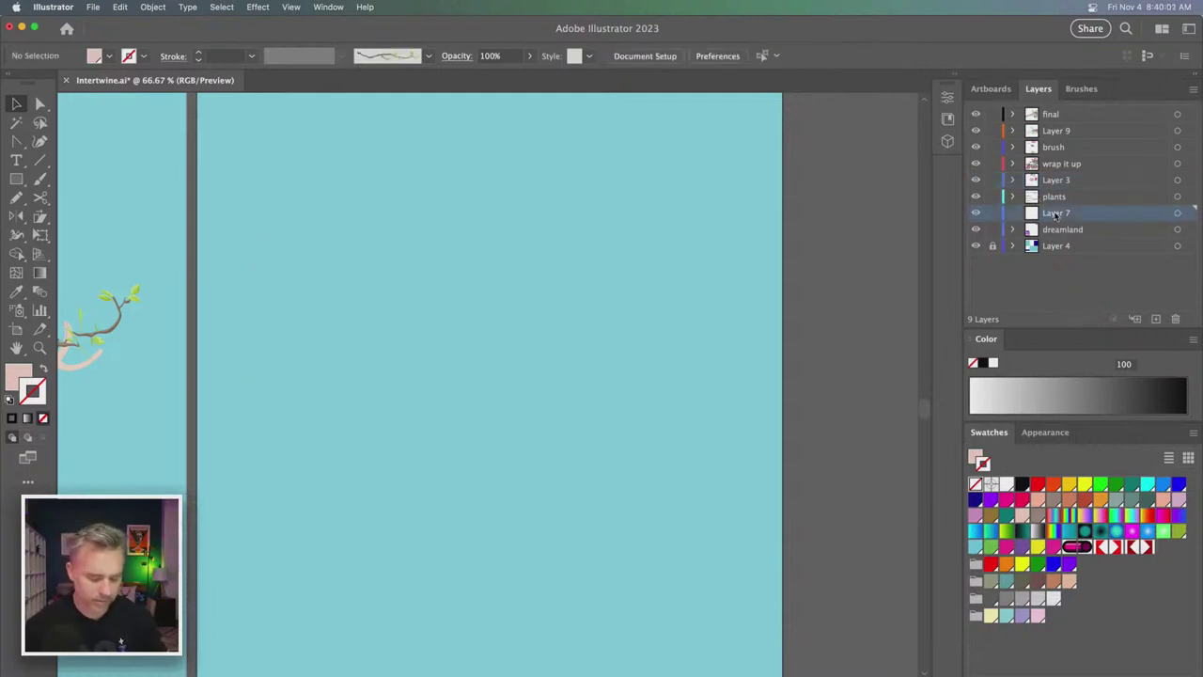
key(super+v)
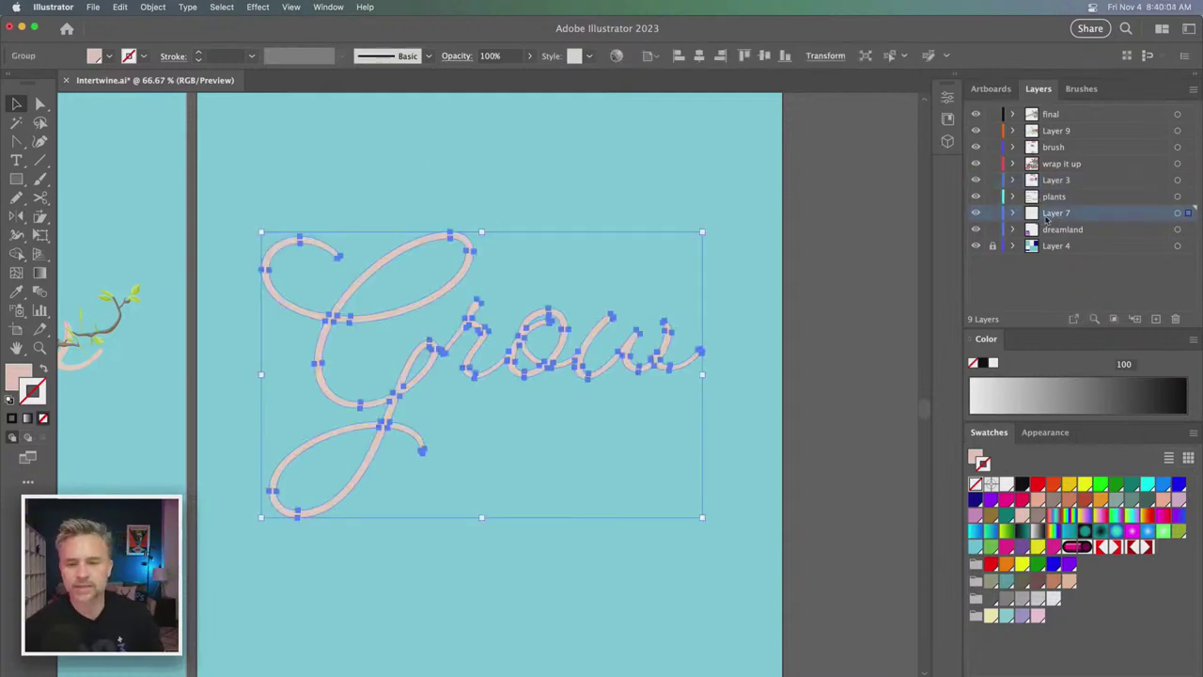
- Rename Layer 7 to 'Grow' and zoom to 100% on the lettering
double_click(1047, 215)
text(Grow)
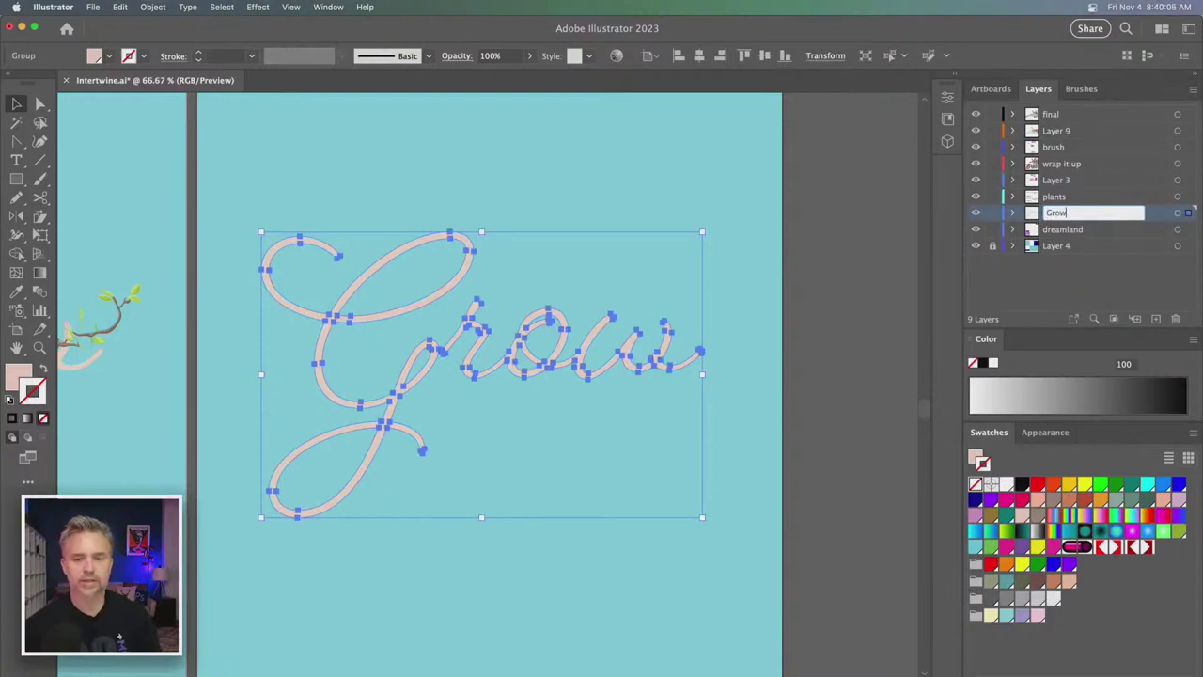
key(Return)
click(538, 184)
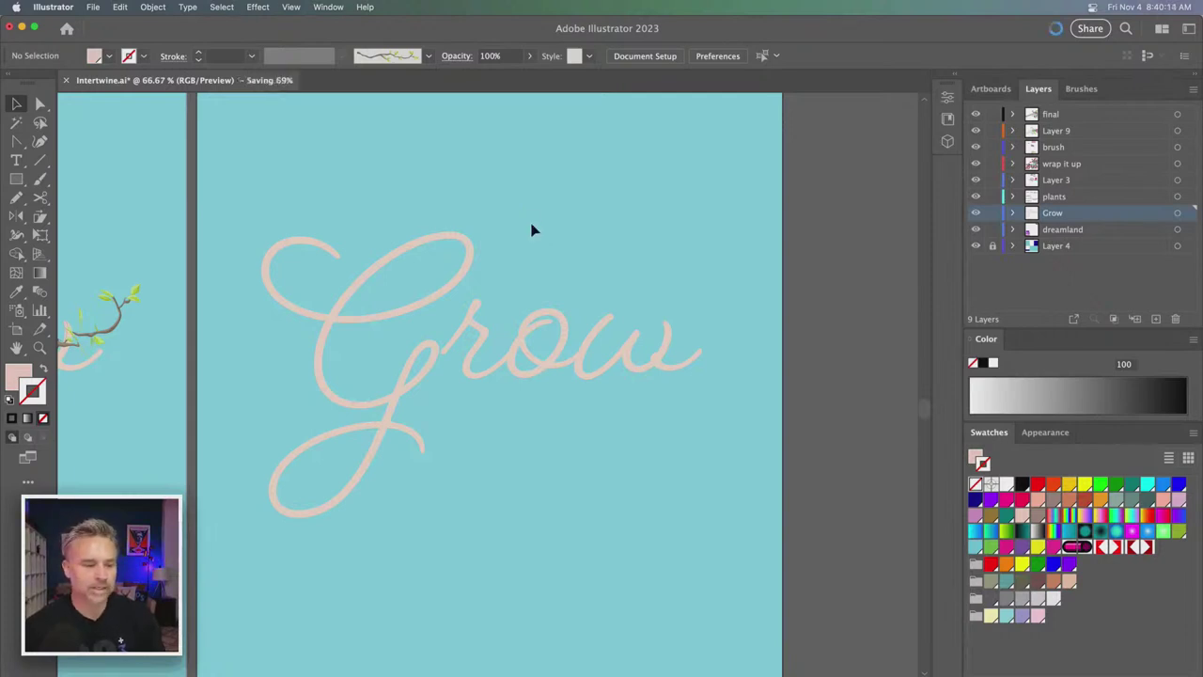
key(super+equal)
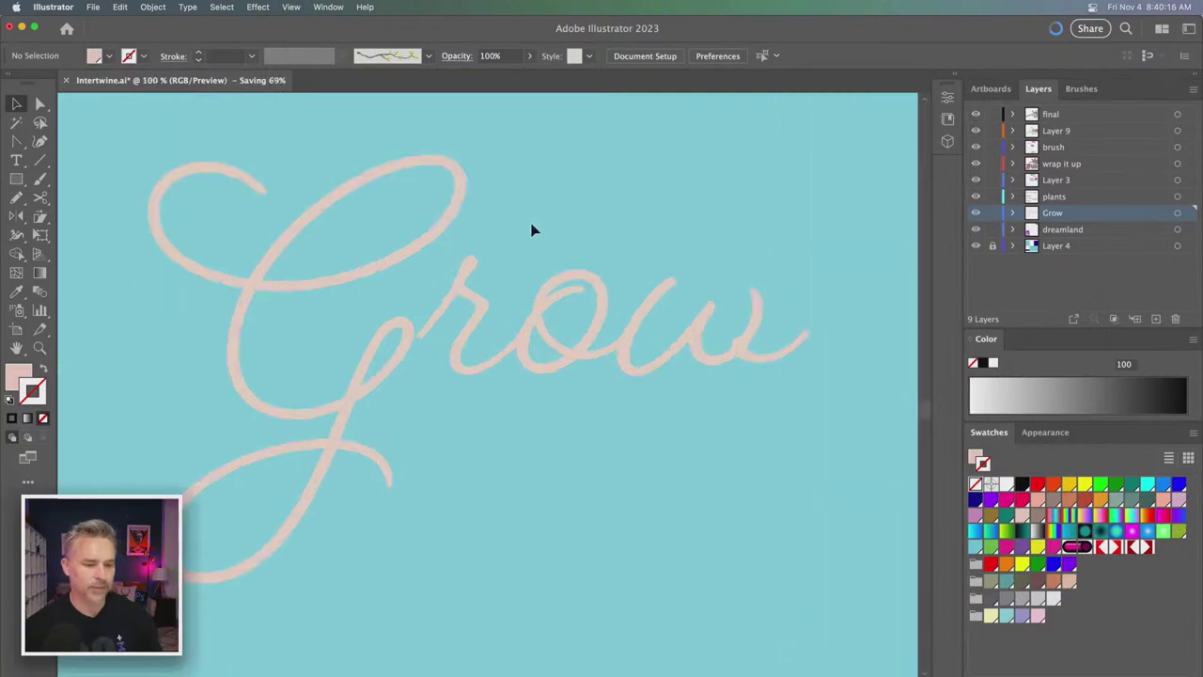
scroll(543, 223, left, 5)
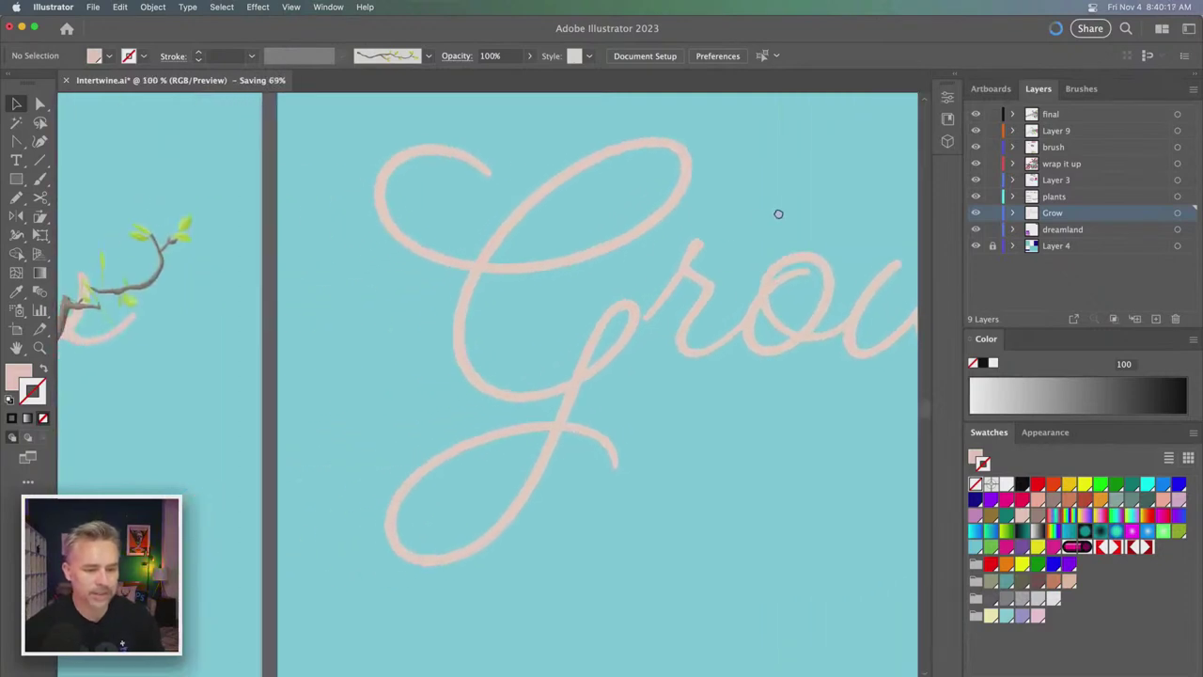
- Ungroup the Grow lettering into letter paths and swap to a pink stroke with no fill
click(462, 376)
right_click(467, 374)
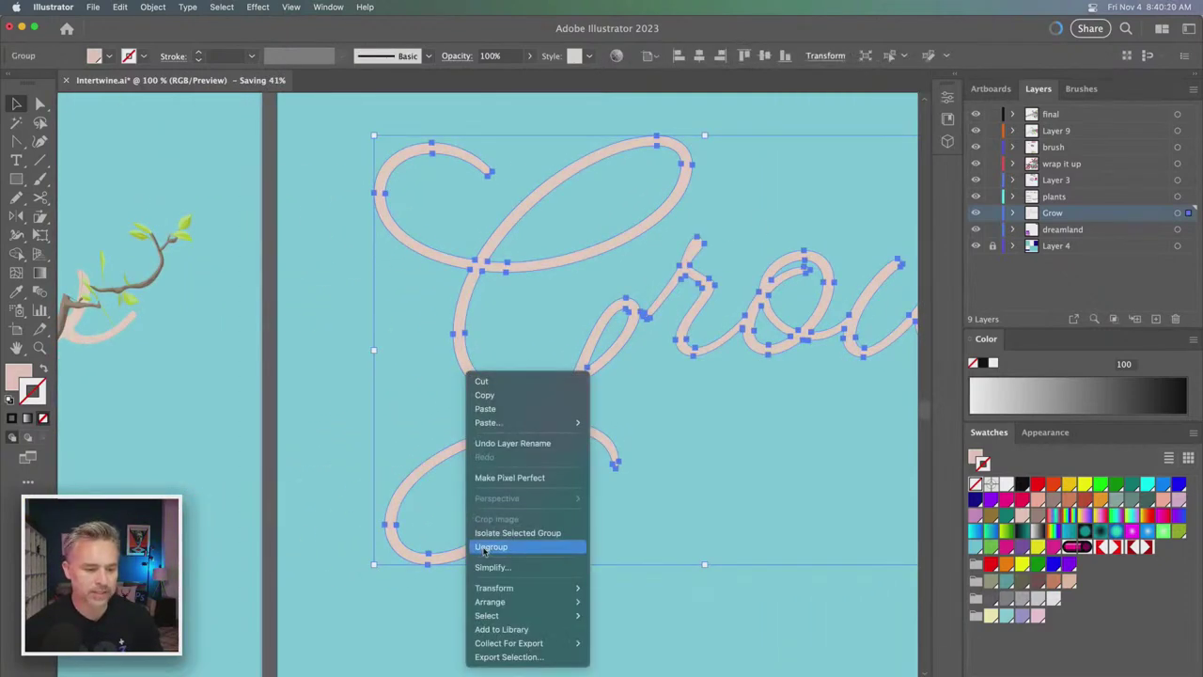
click(490, 546)
click(443, 355)
click(459, 355)
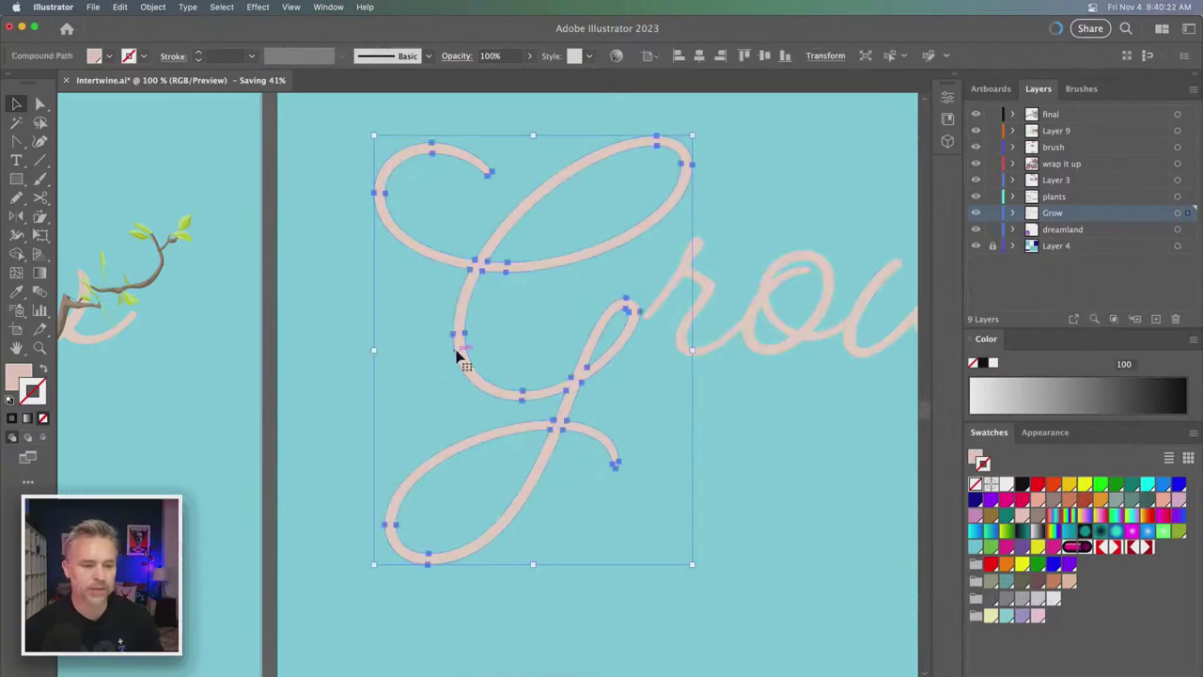
click(398, 348)
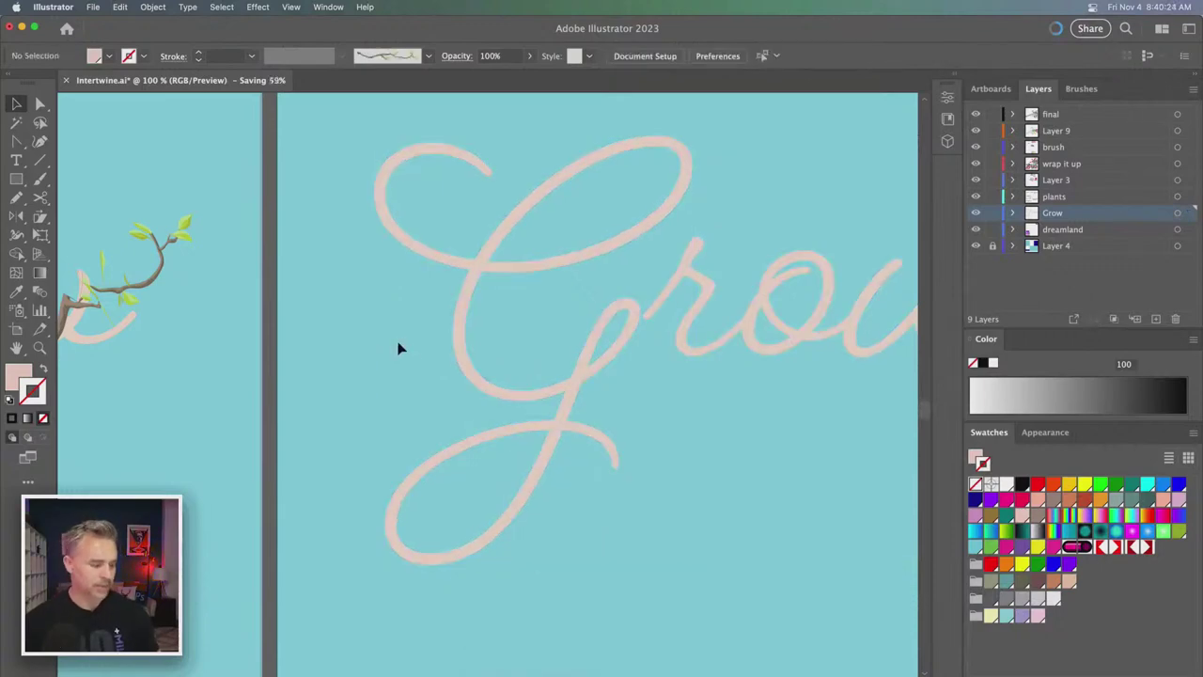
click(44, 367)
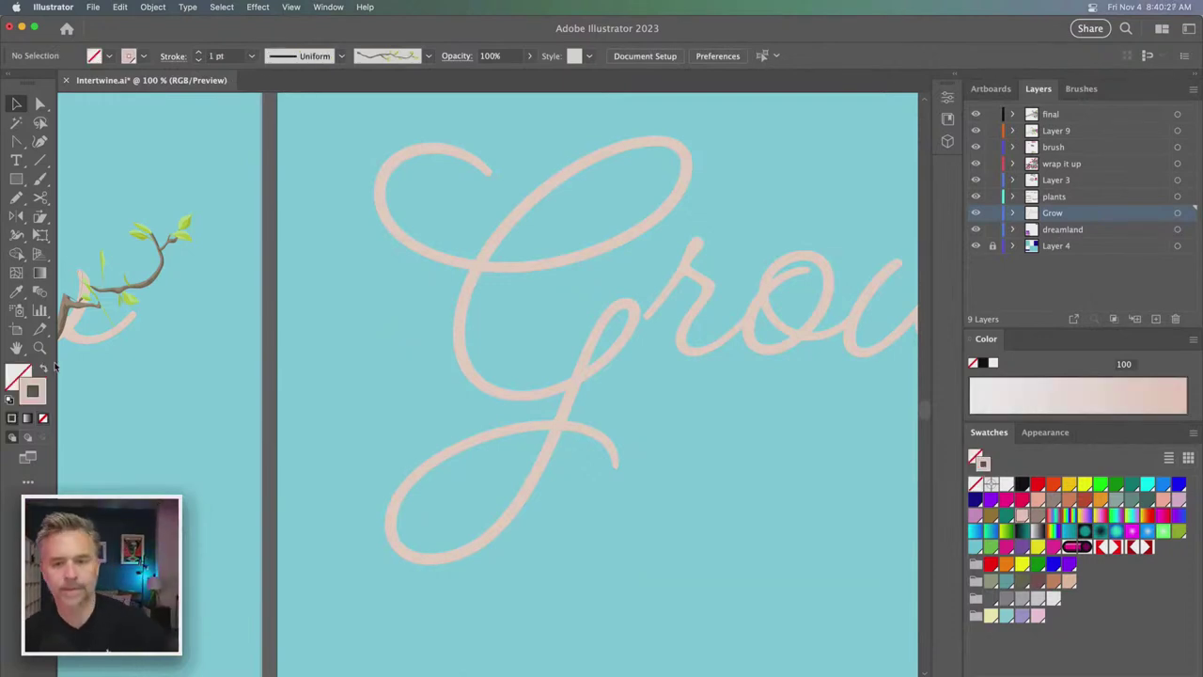
- Choose the leafy vine brush and paint a vine along the G's lower loop
click(1081, 89)
click(1013, 199)
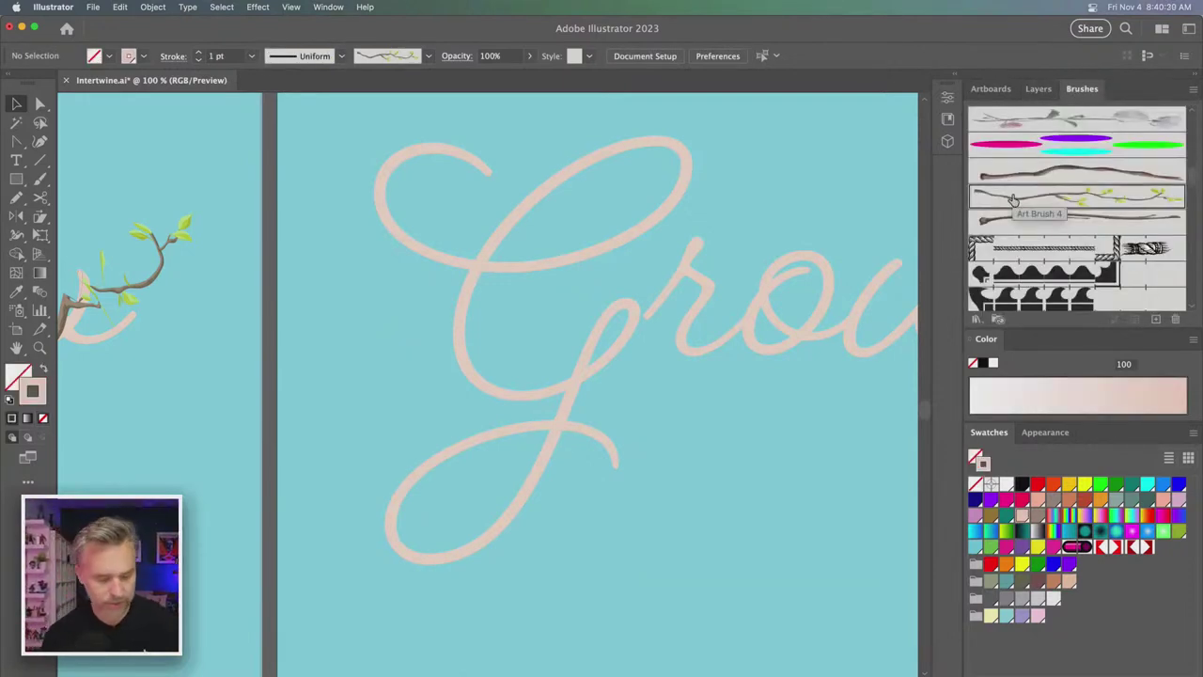
key(b)
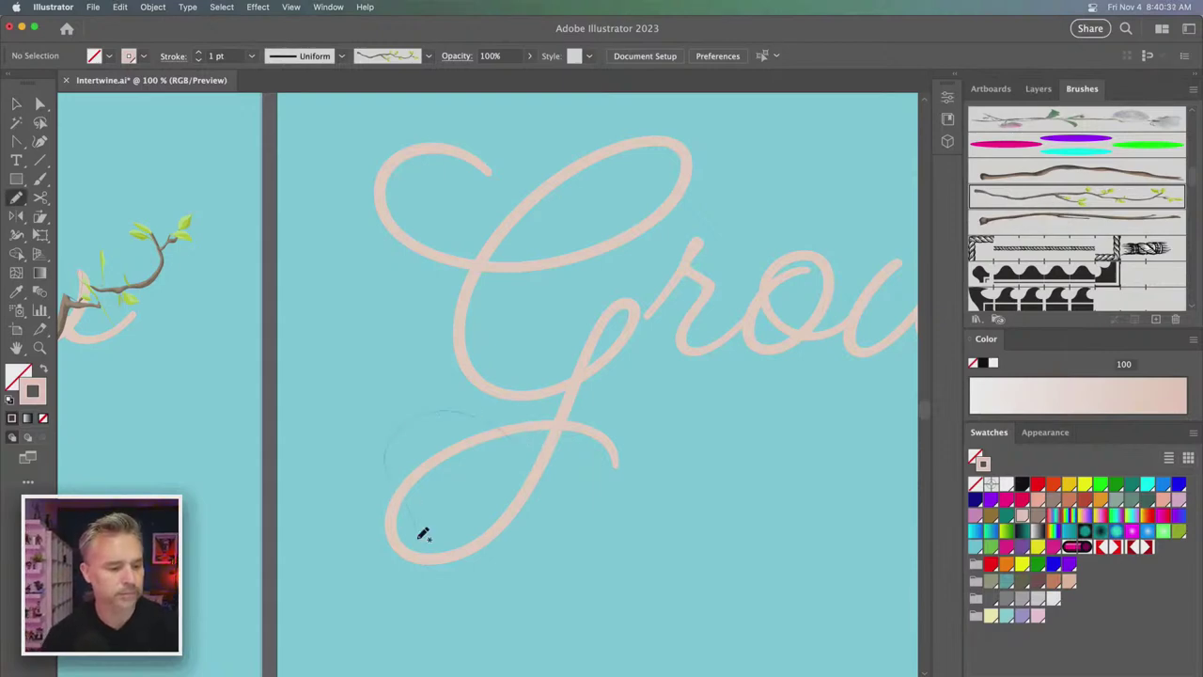
drag(423, 534, 368, 599)
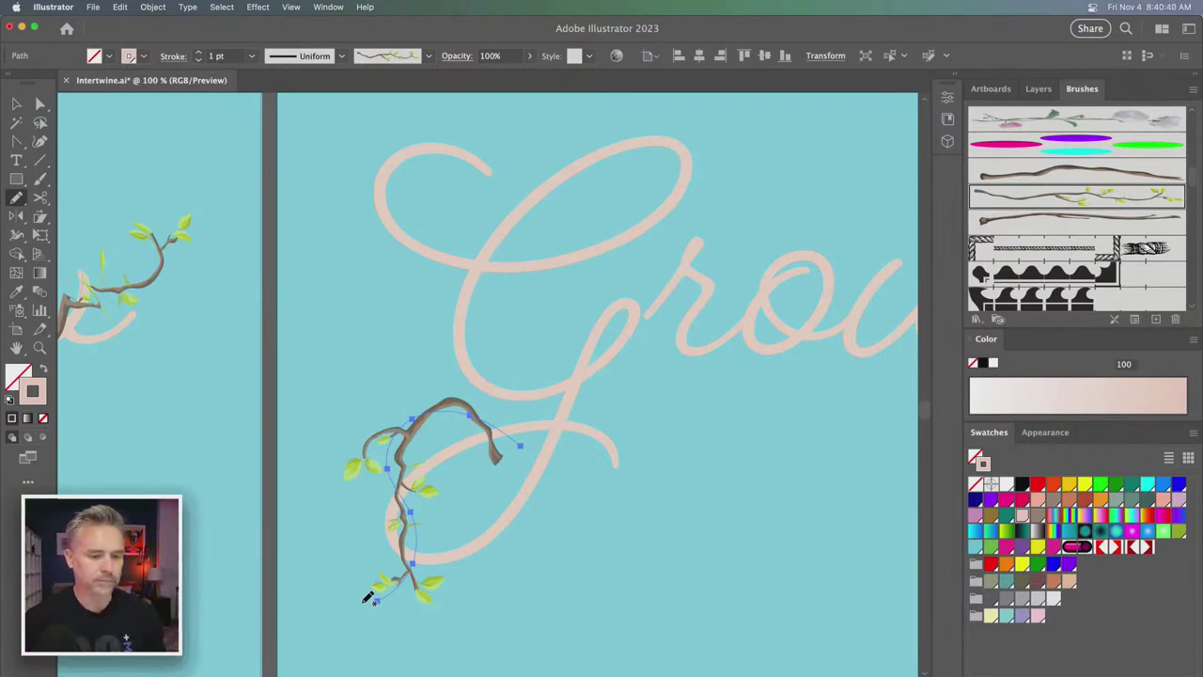
key(super+equal)
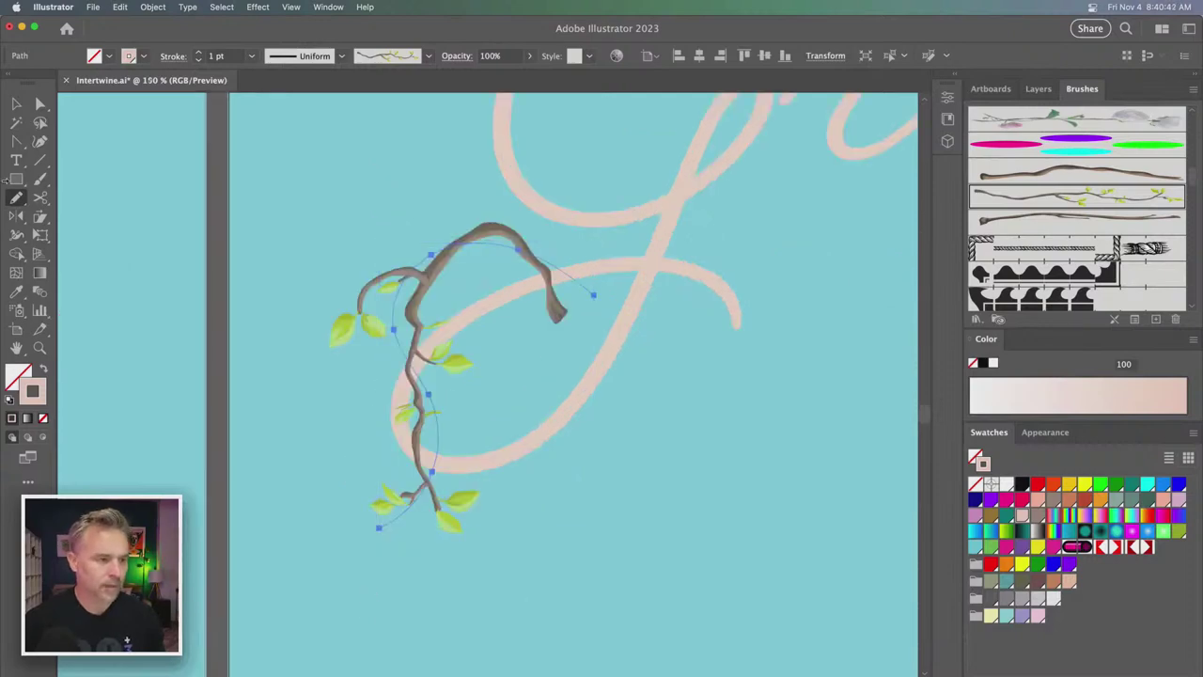
- Pull the vine's anchors onto the pink curve, then draw a second vine curling around the loop
click(40, 103)
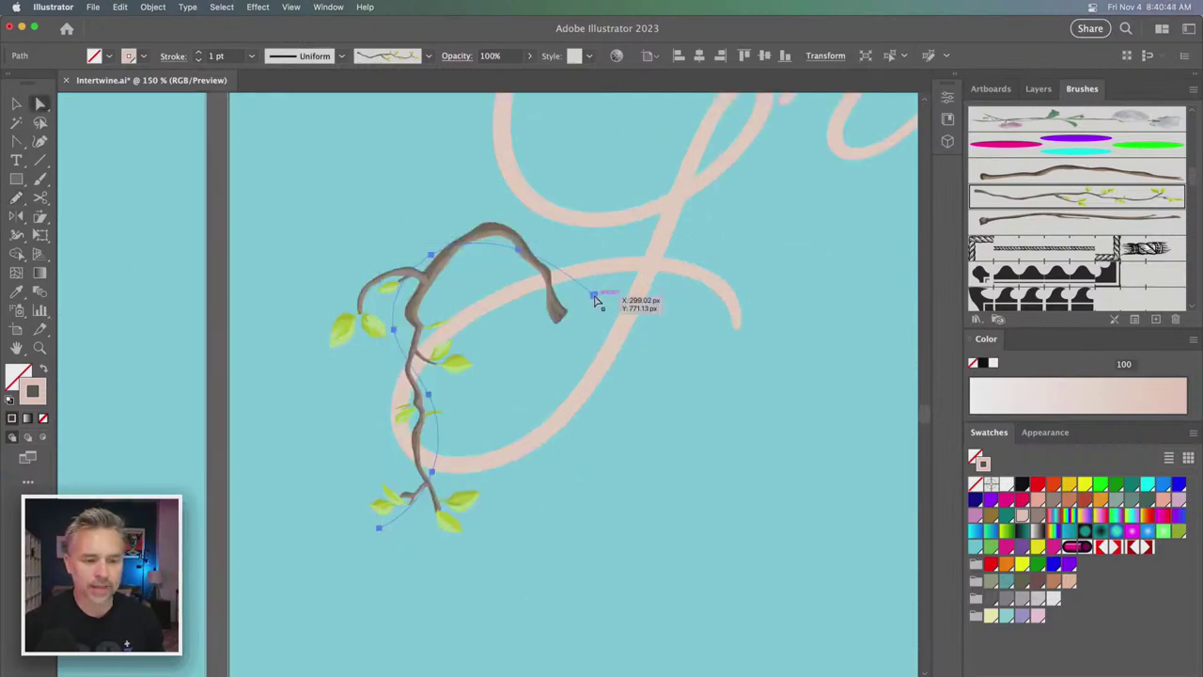
drag(594, 297, 655, 261)
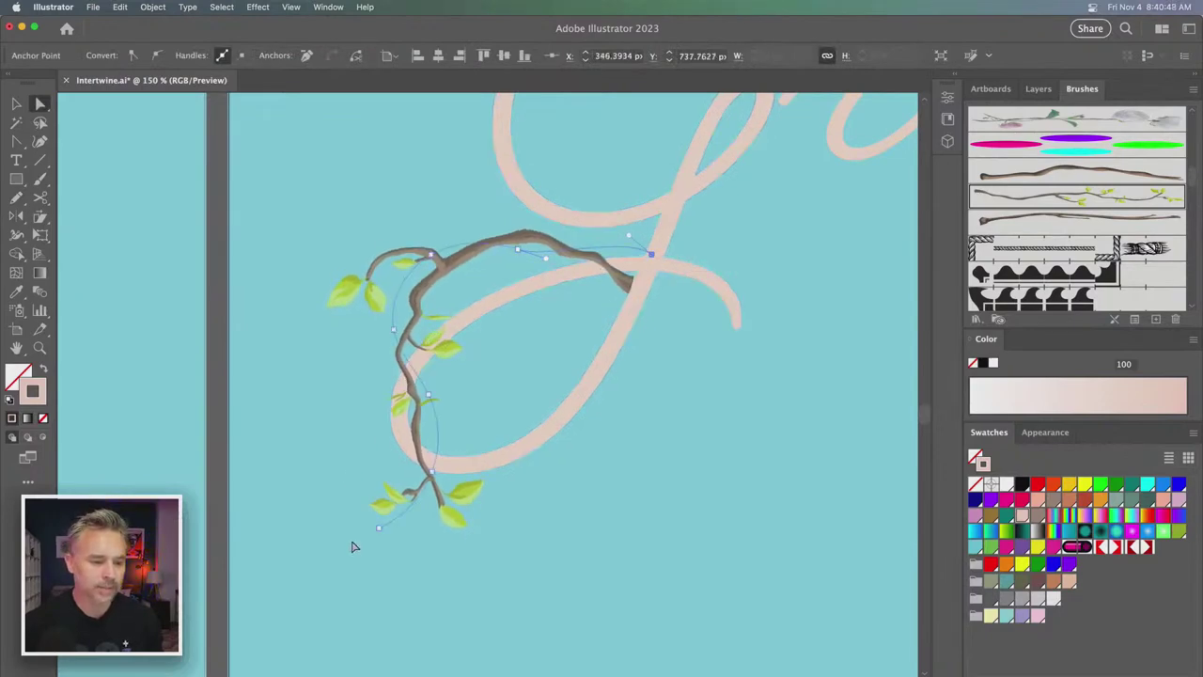
drag(428, 396, 449, 383)
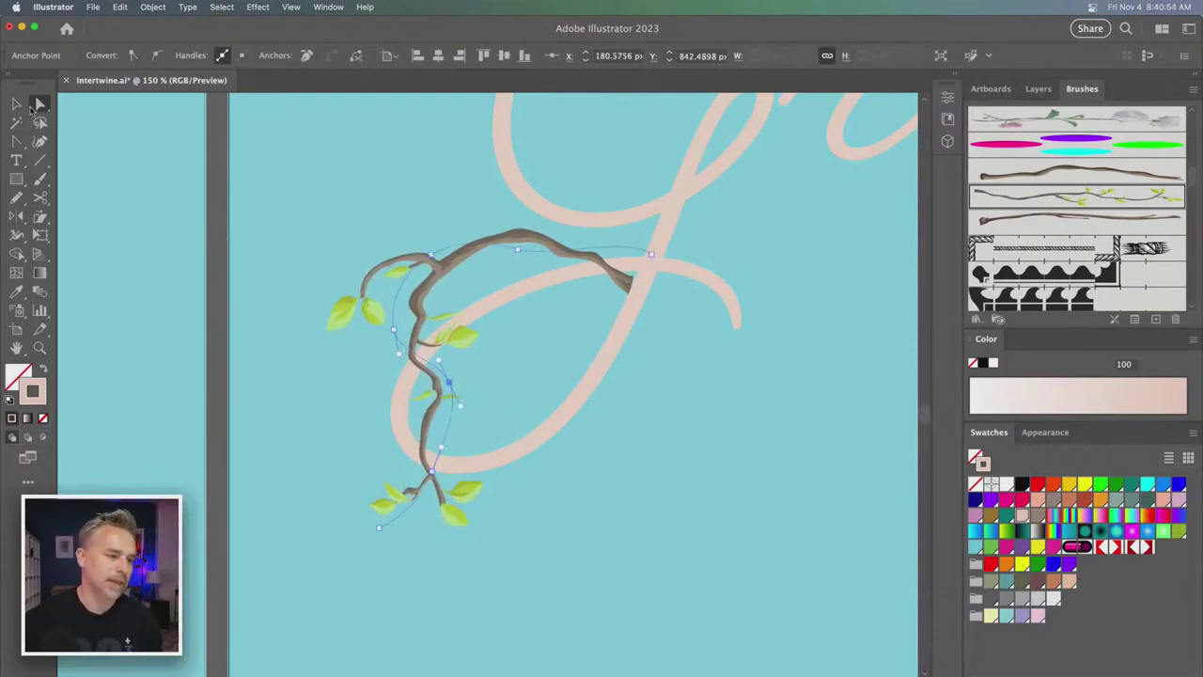
click(17, 104)
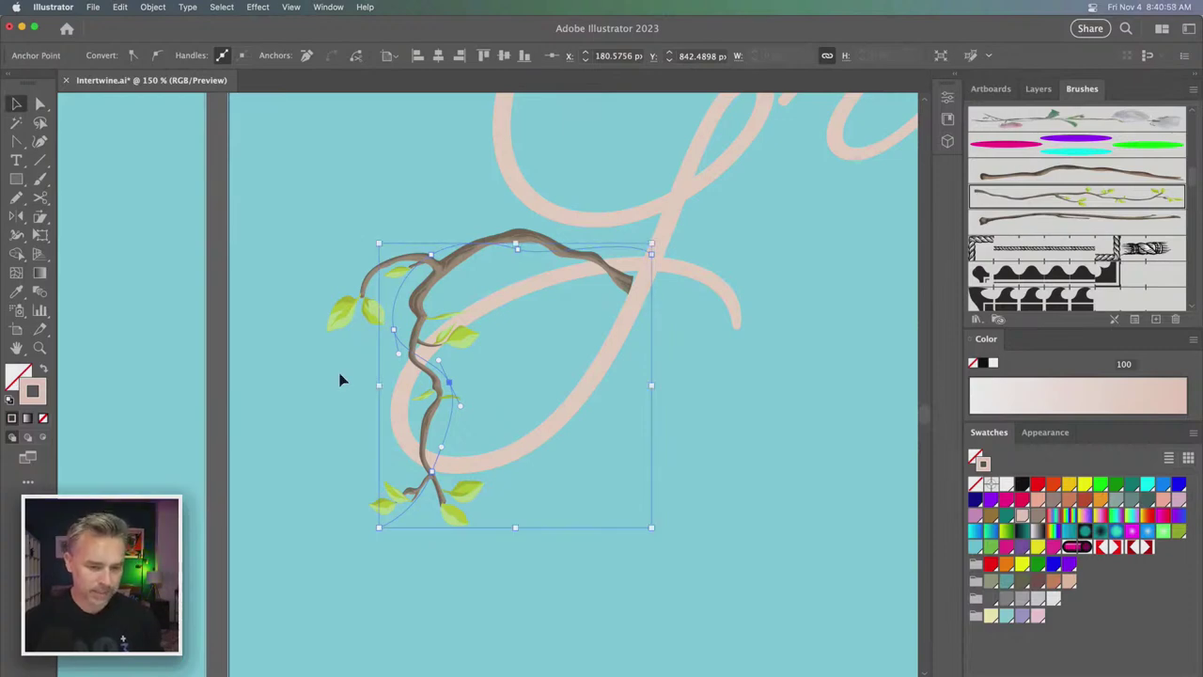
key(n)
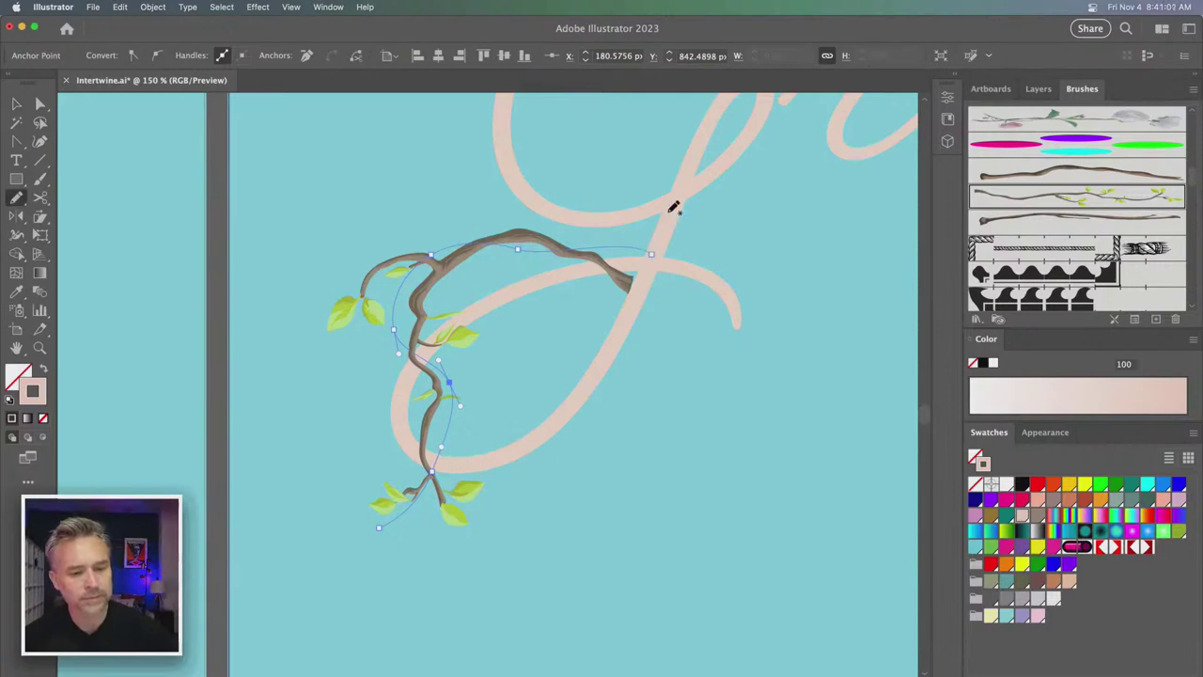
mouse_move(667, 223)
mouse_down()
mouse_move(599, 303)
mouse_move(627, 412)
mouse_move(568, 463)
mouse_move(439, 458)
mouse_up()
- Nudge the vine's top anchor left and paint a vine continuing upward from it
scroll(439, 461, up, 10)
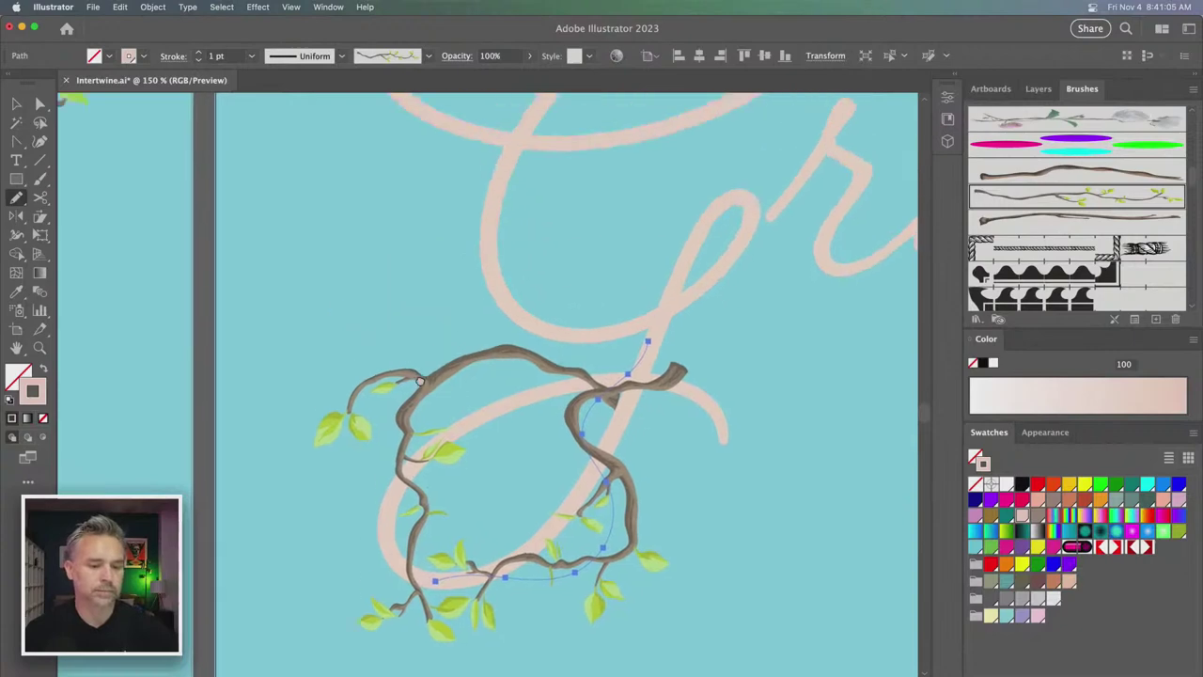
key(a)
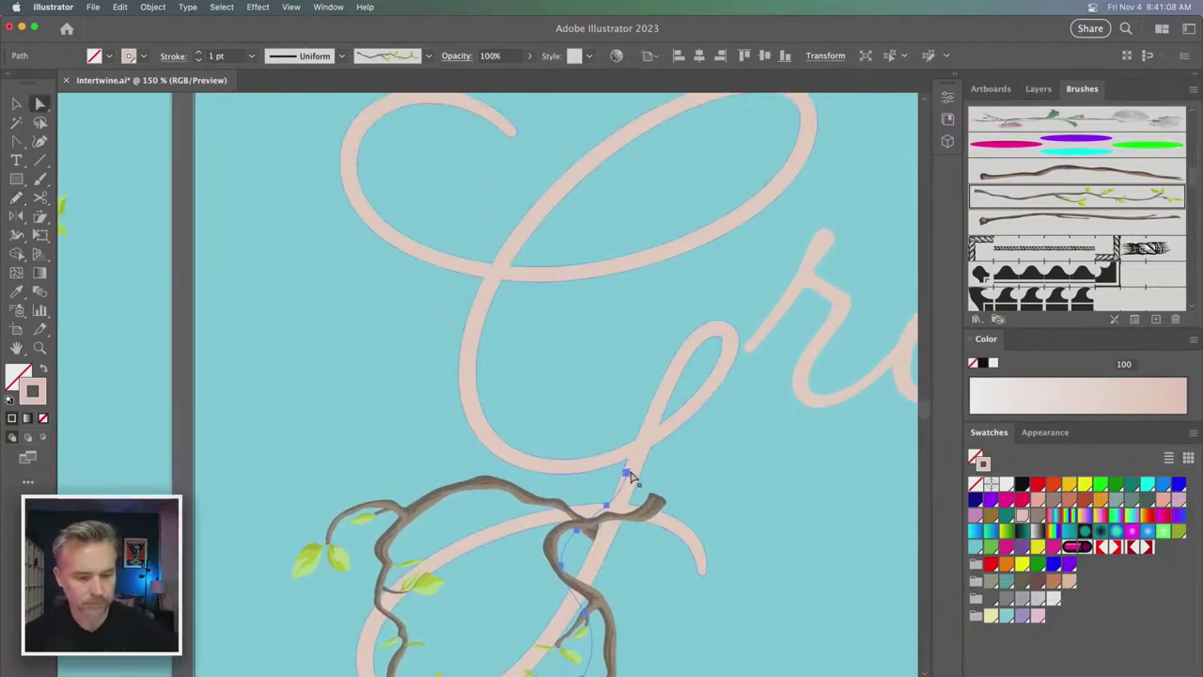
click(627, 472)
drag(630, 478, 593, 467)
scroll(492, 520, down, 5)
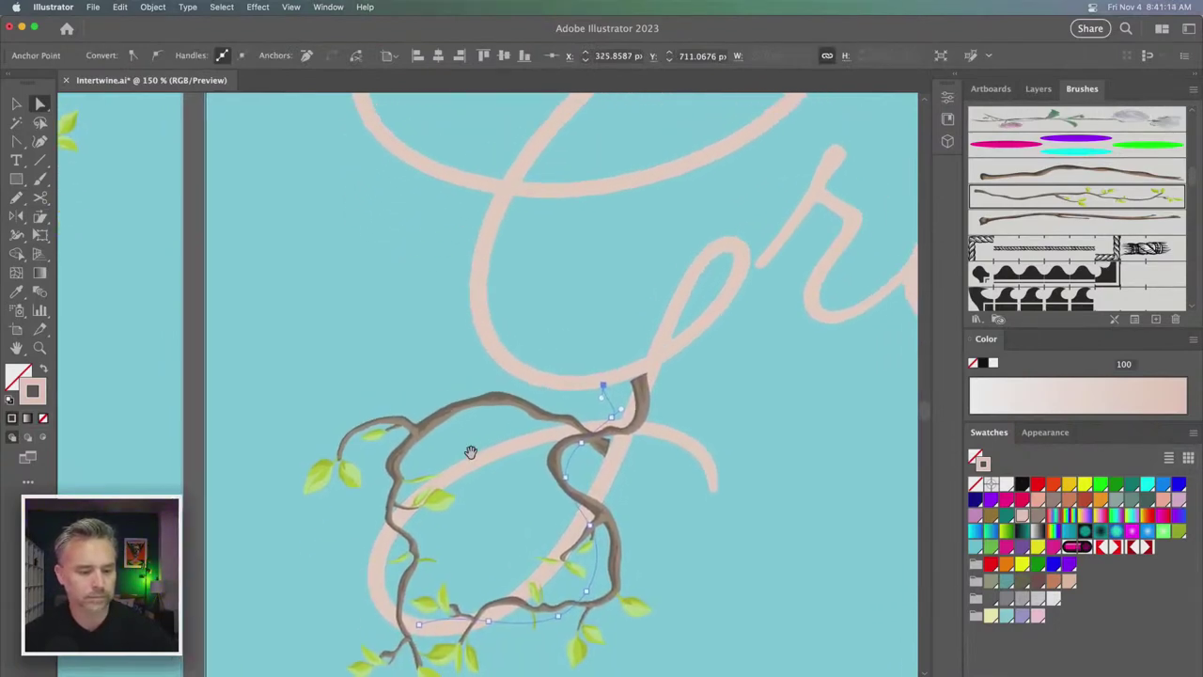
key(b)
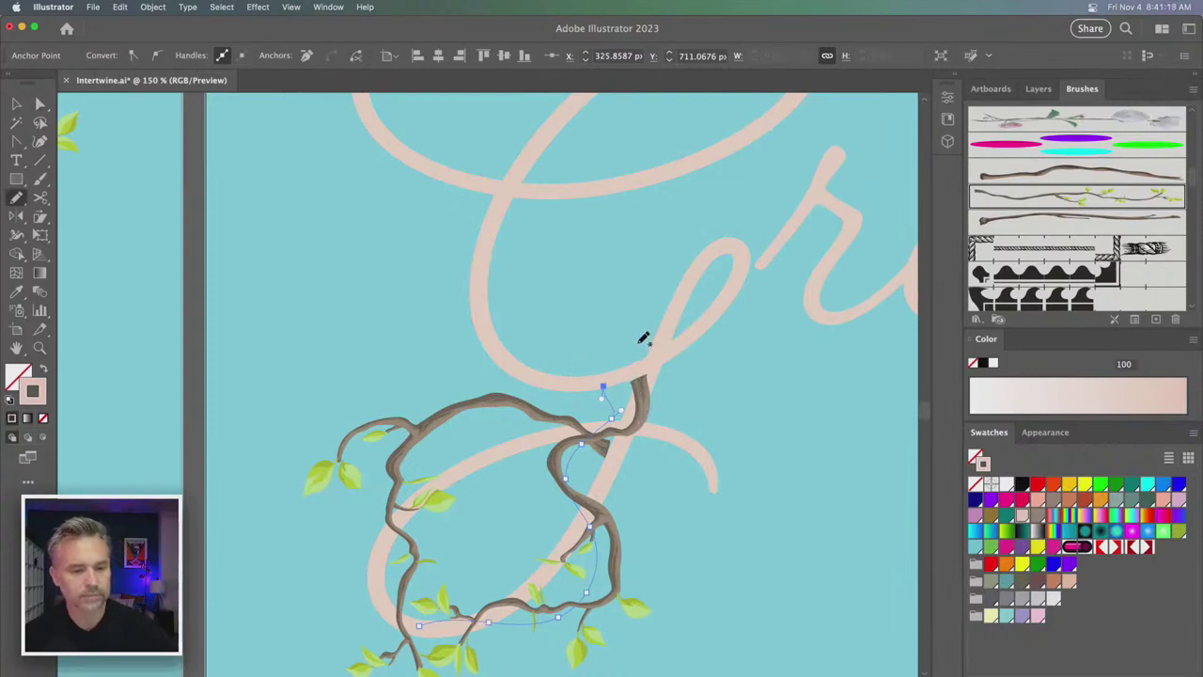
mouse_move(637, 417)
mouse_down()
mouse_move(636, 372)
mouse_move(711, 311)
mouse_move(702, 187)
mouse_up()
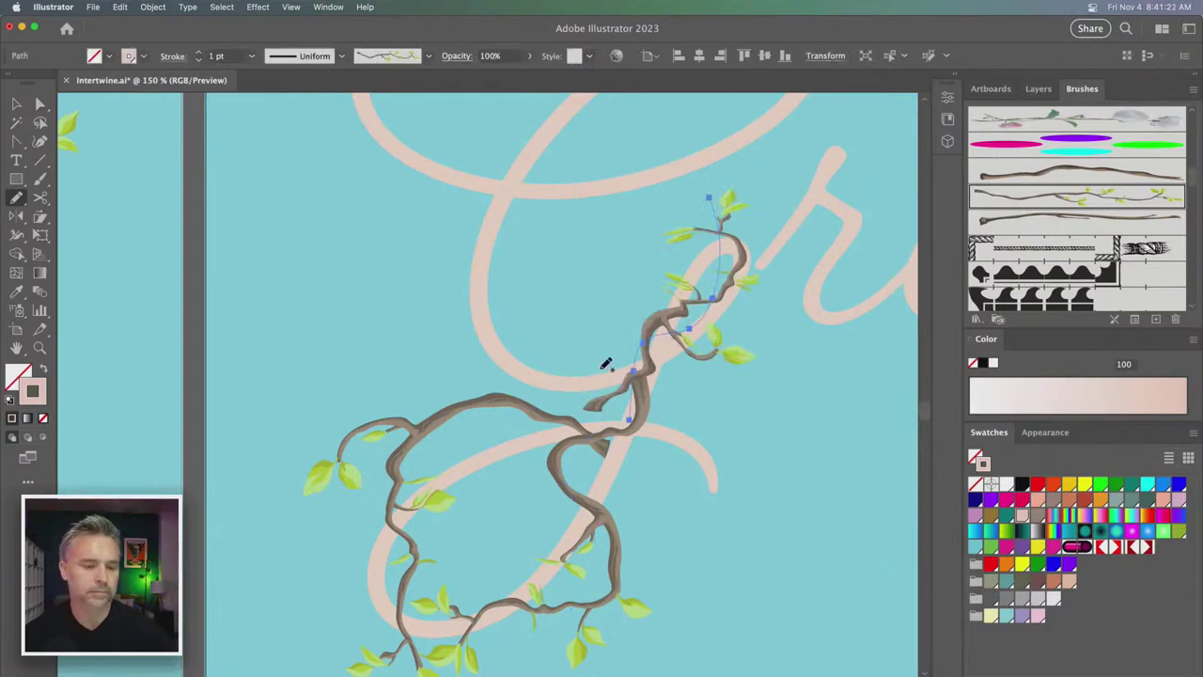
- Paint vines along the G's stem and its upper diagonal stroke, redrawing the diagonal once
mouse_move(643, 382)
mouse_down()
mouse_move(527, 383)
mouse_move(463, 314)
mouse_move(531, 192)
mouse_up()
mouse_move(510, 129)
mouse_down()
mouse_move(379, 301)
mouse_move(317, 460)
mouse_up()
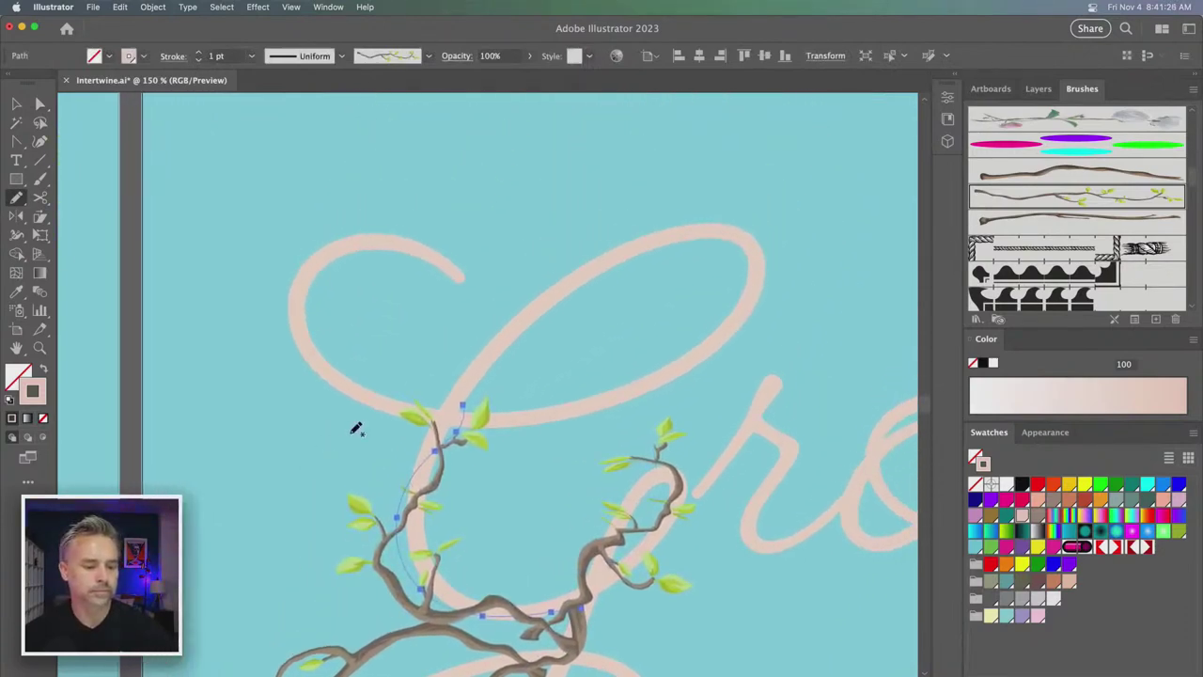
mouse_move(449, 419)
mouse_down()
mouse_move(457, 382)
mouse_move(736, 223)
mouse_up()
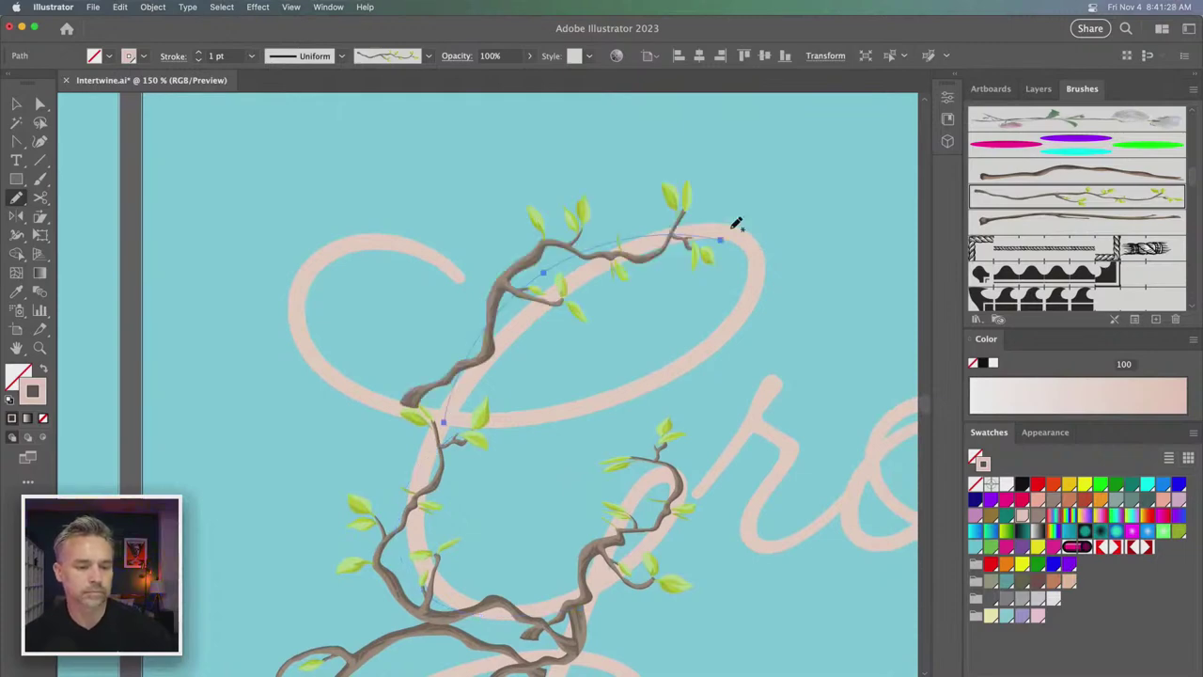
key(super+z)
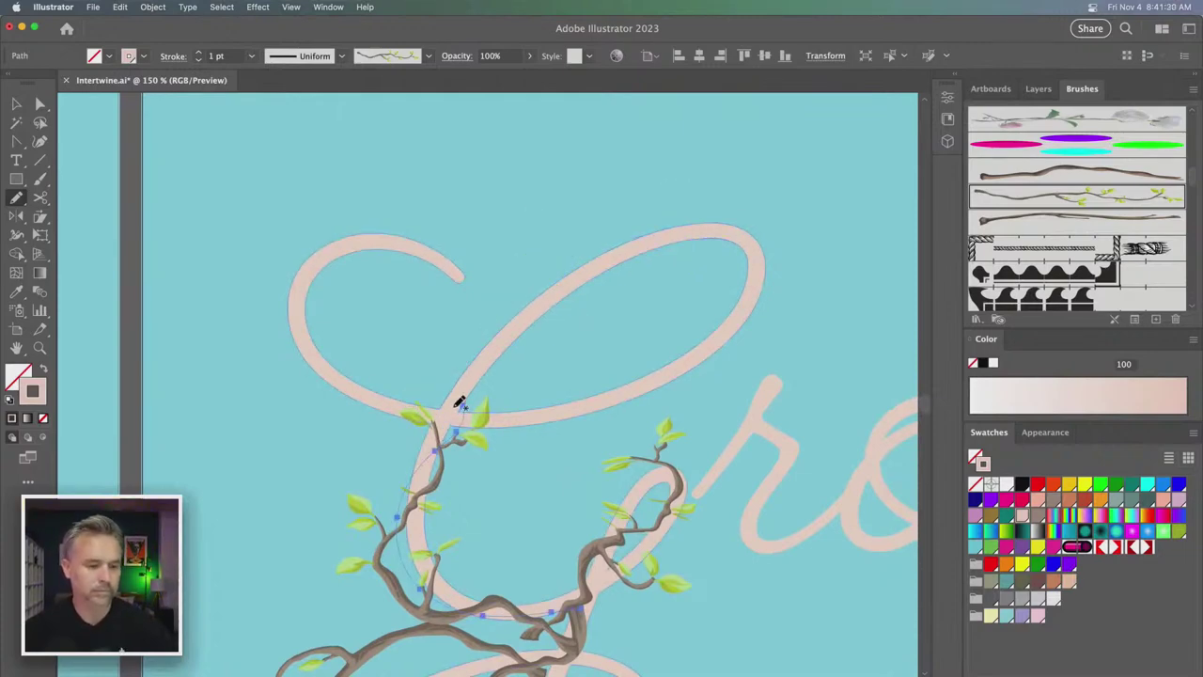
drag(533, 300, 705, 231)
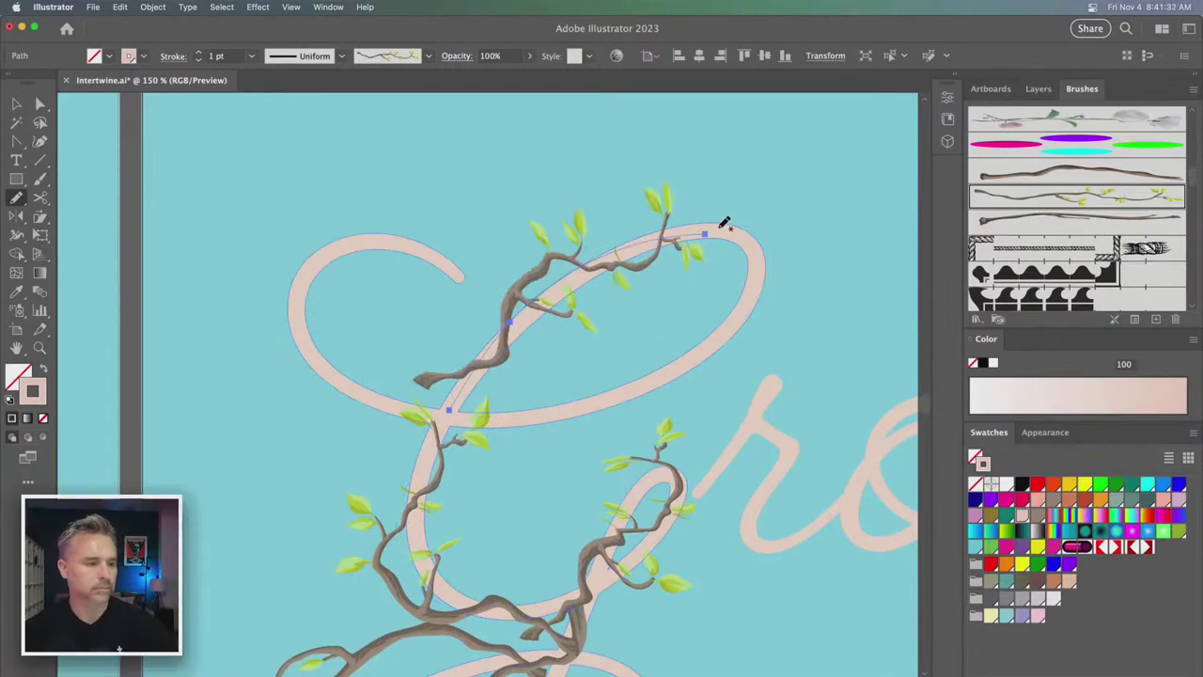
- Lower the vines' junction anchor and stretch the vine's top end to the right
key(a)
click(448, 411)
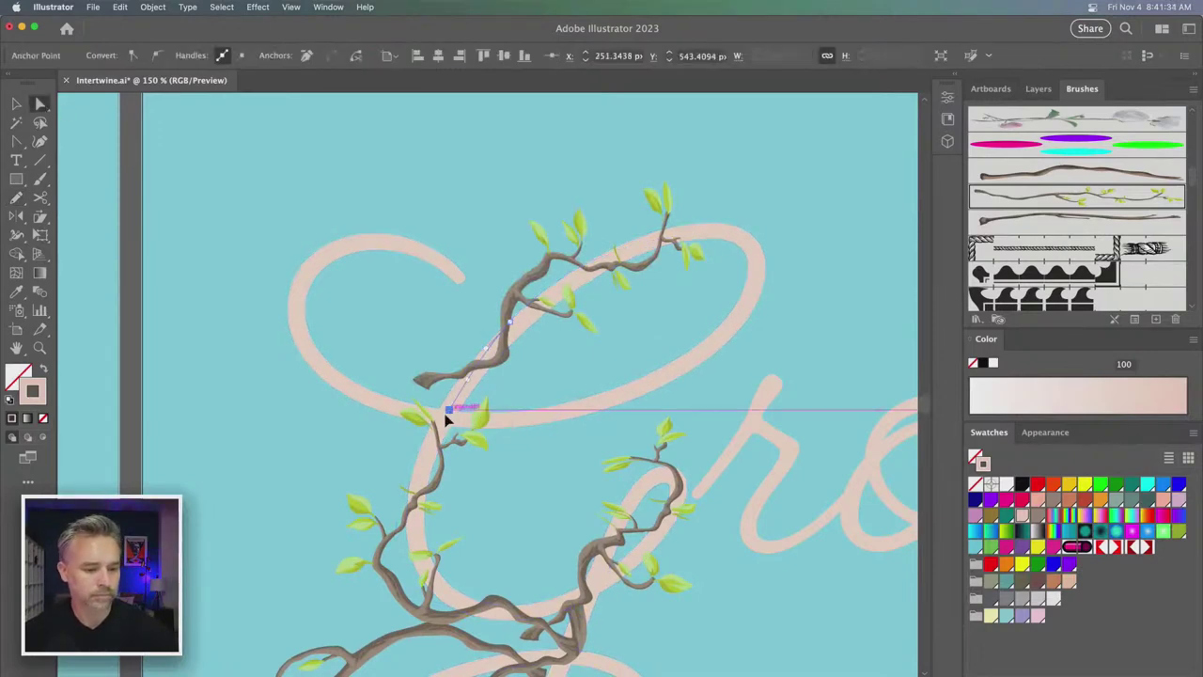
drag(446, 412, 441, 450)
drag(697, 233, 769, 229)
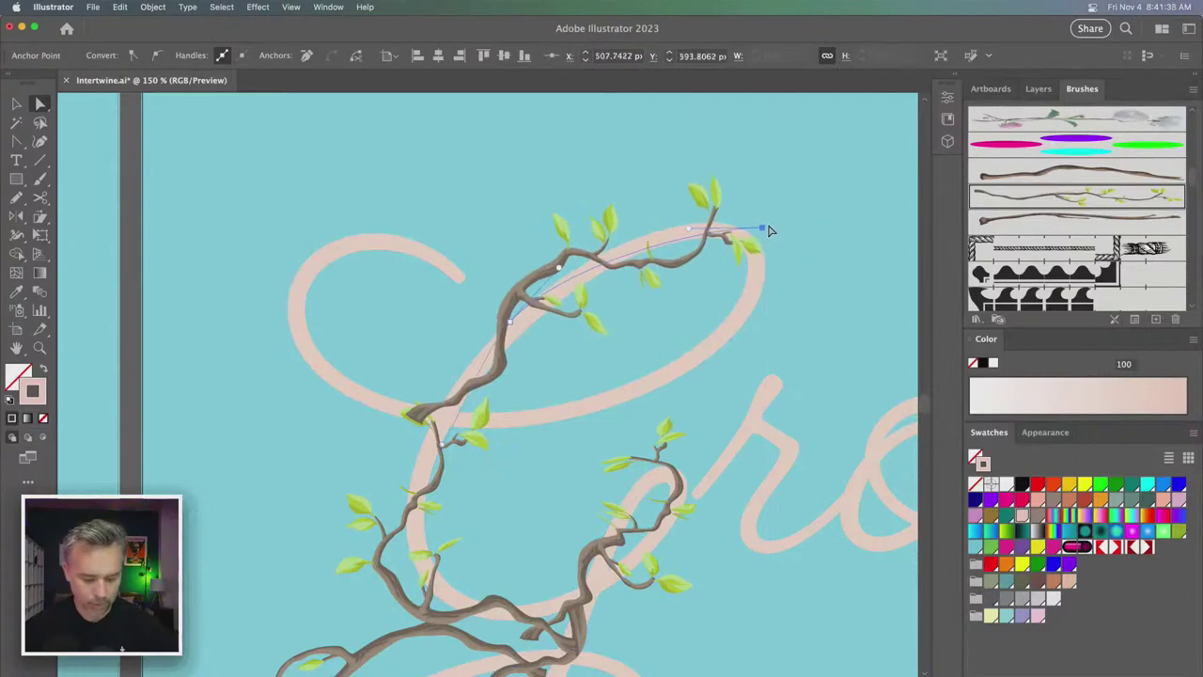
- Paint vines looping below the upper oval and around the letter's top
key(b)
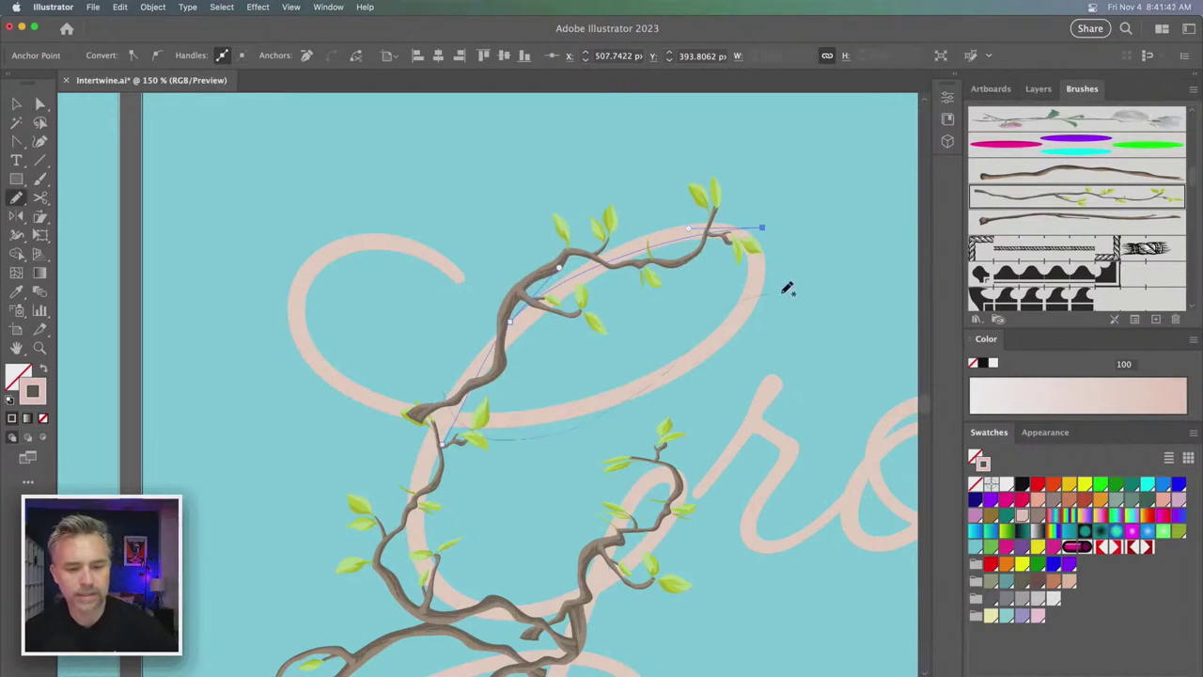
drag(788, 289, 795, 290)
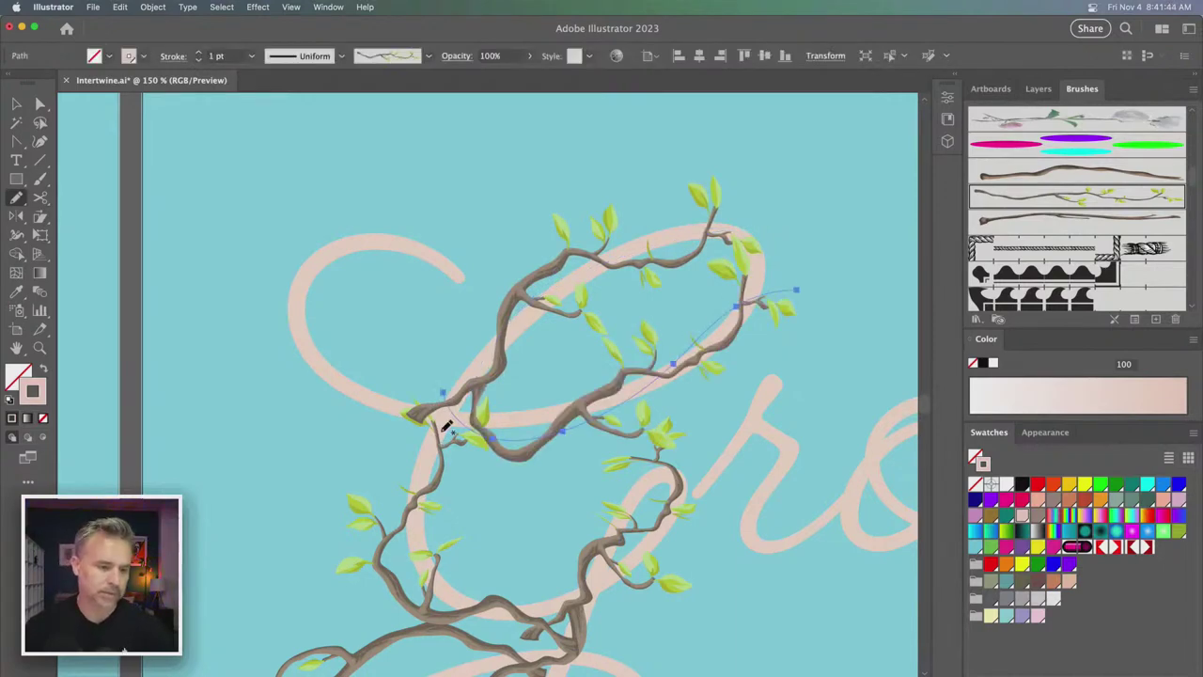
drag(289, 324, 434, 180)
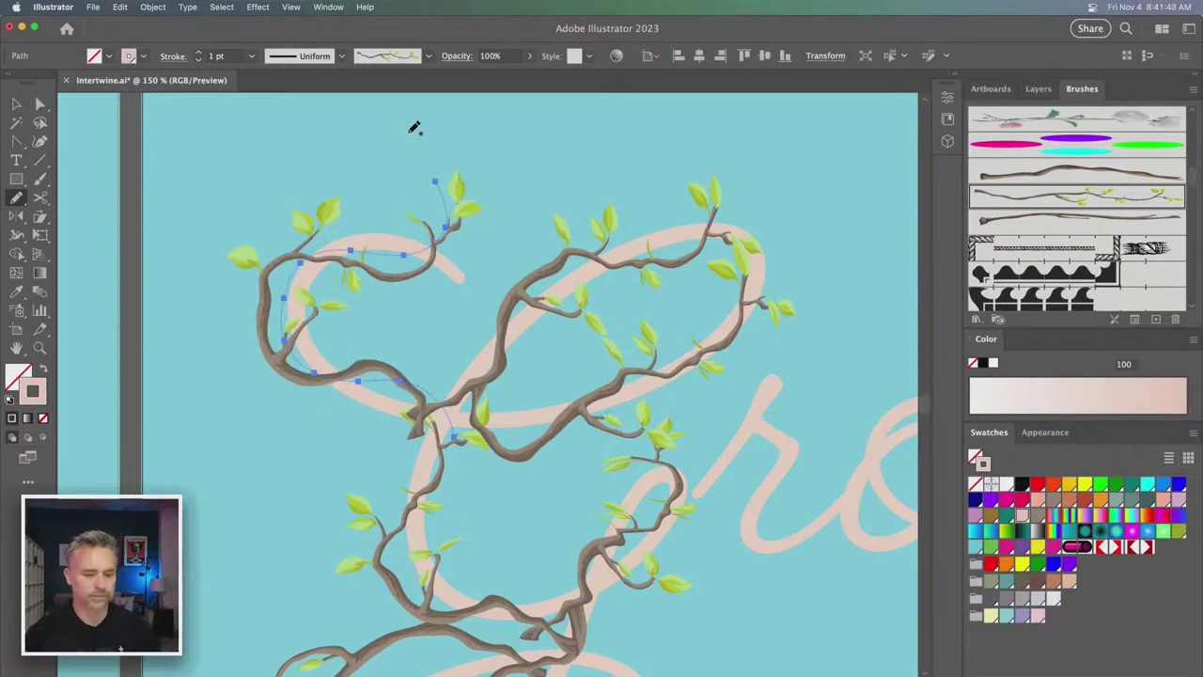
scroll(415, 127, down, 5)
click(17, 105)
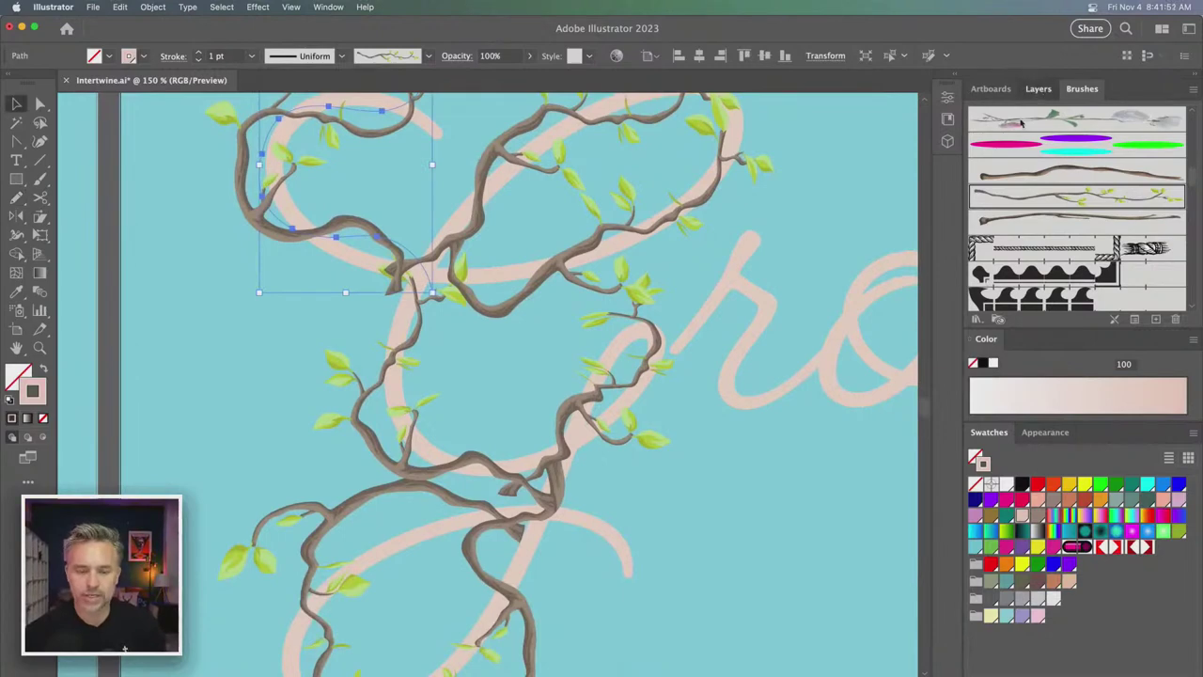
click(1038, 89)
- Select the Grow lettering and set its fill to white (#ffffff)
click(385, 314)
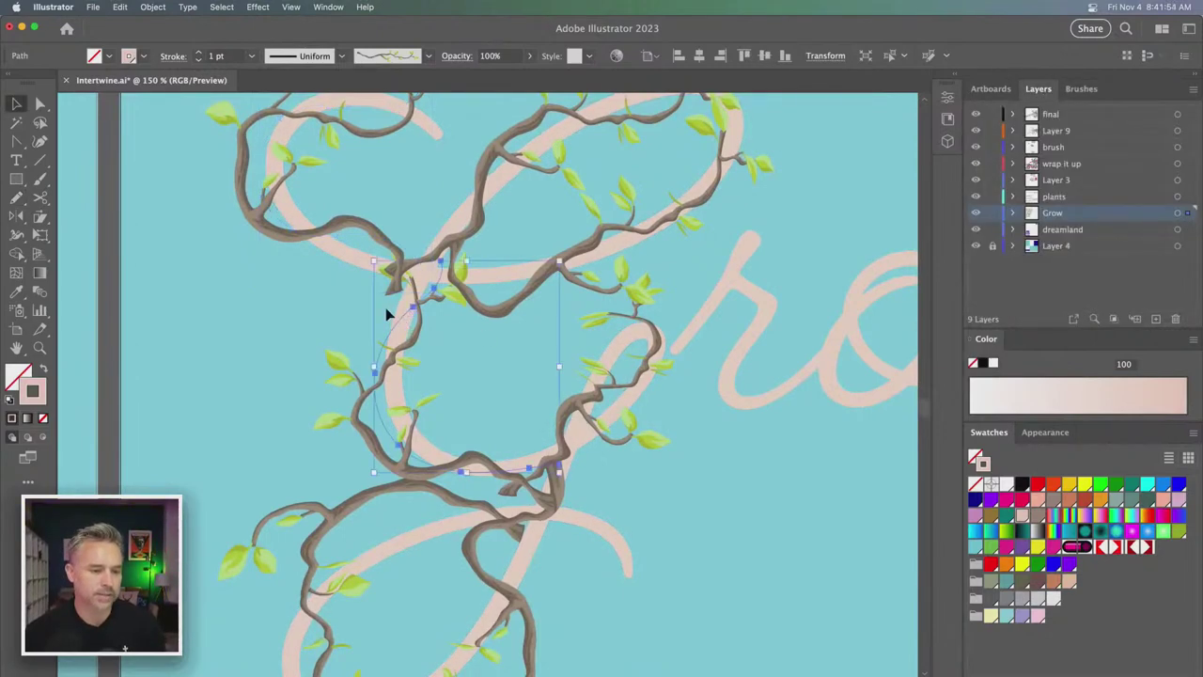
click(395, 318)
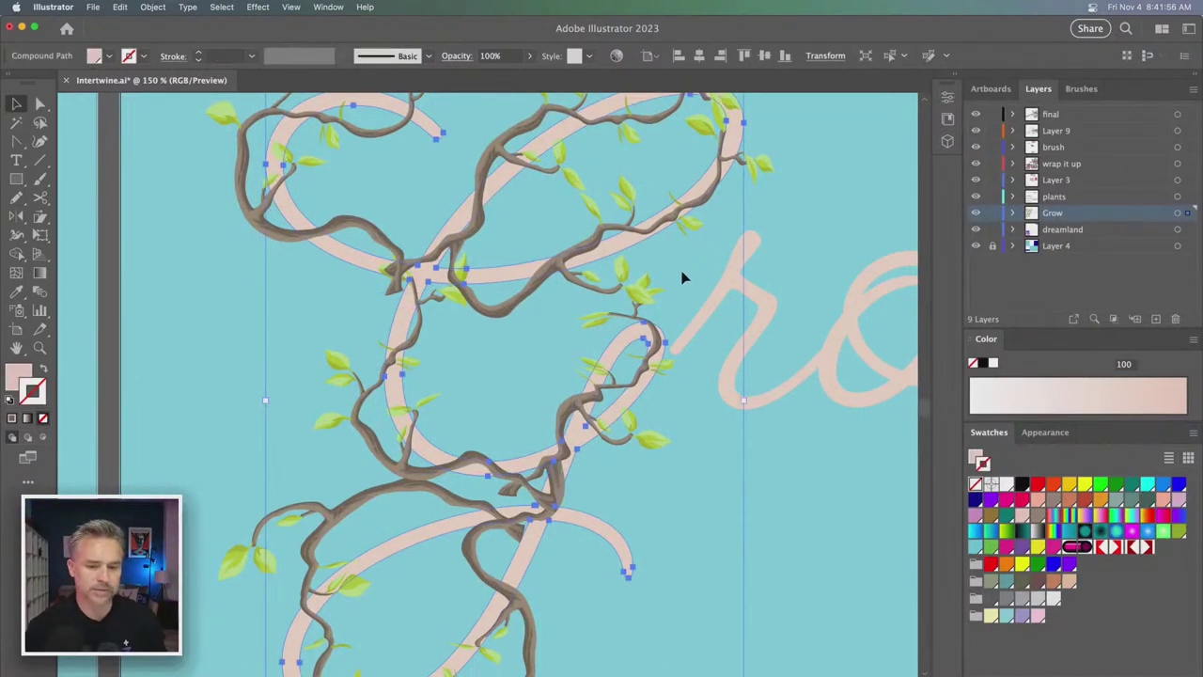
shift+click(724, 294)
double_click(19, 377)
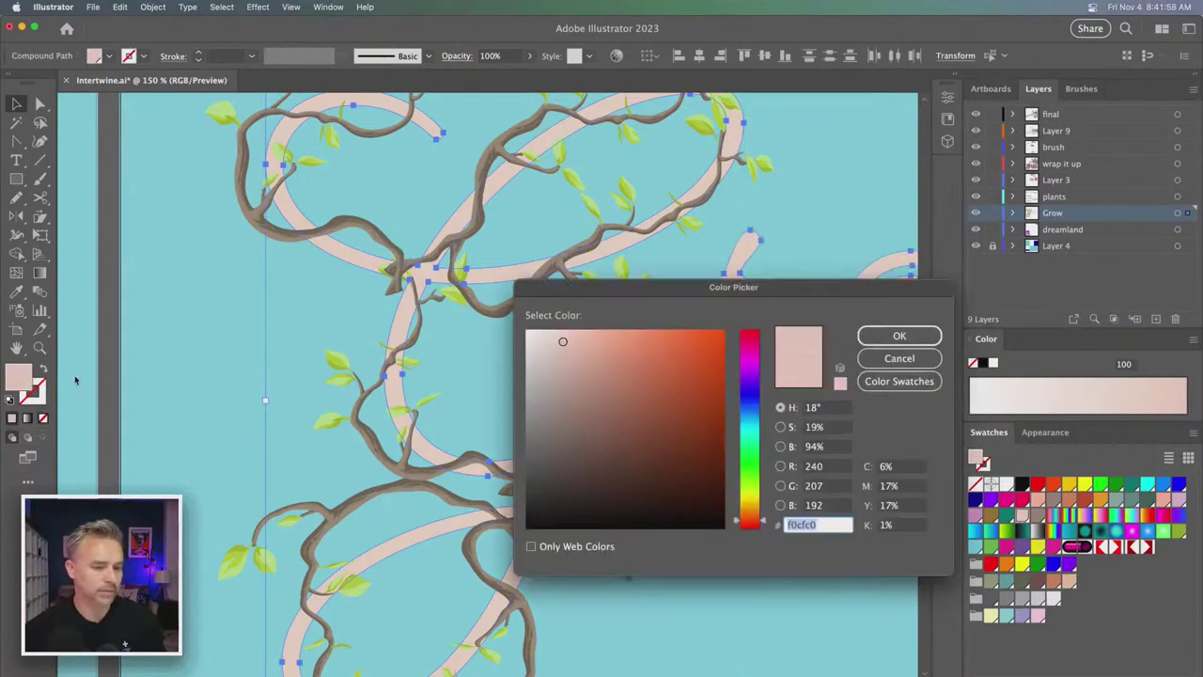
click(608, 363)
drag(607, 363, 513, 320)
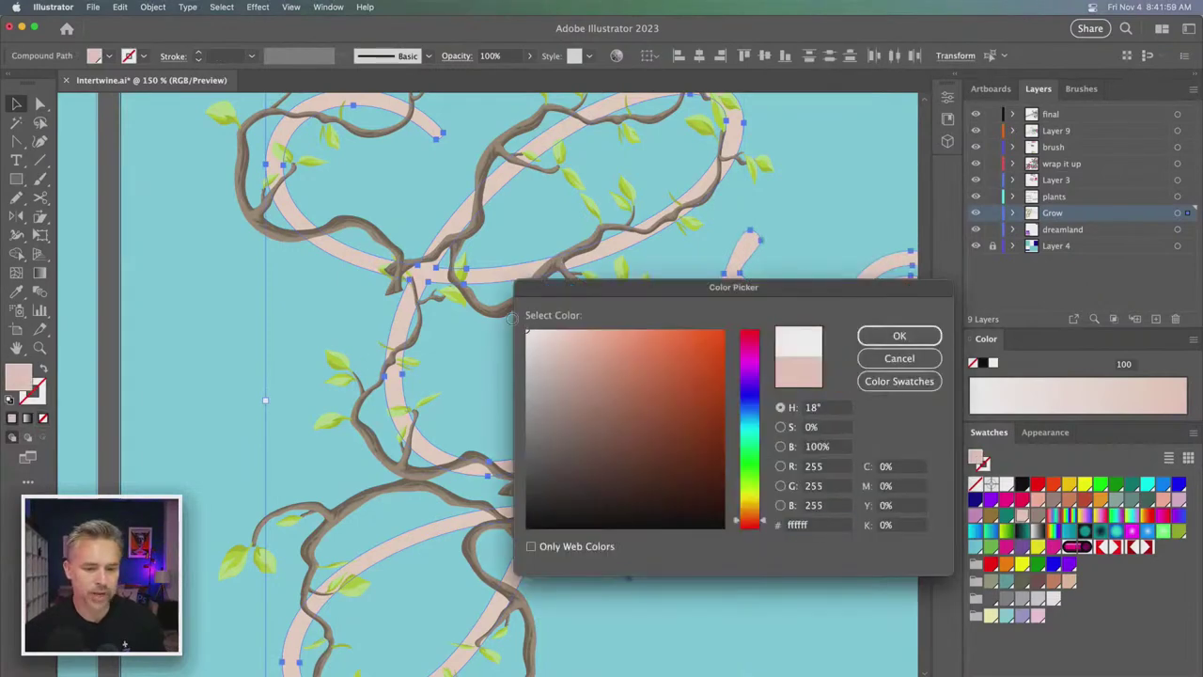
click(898, 336)
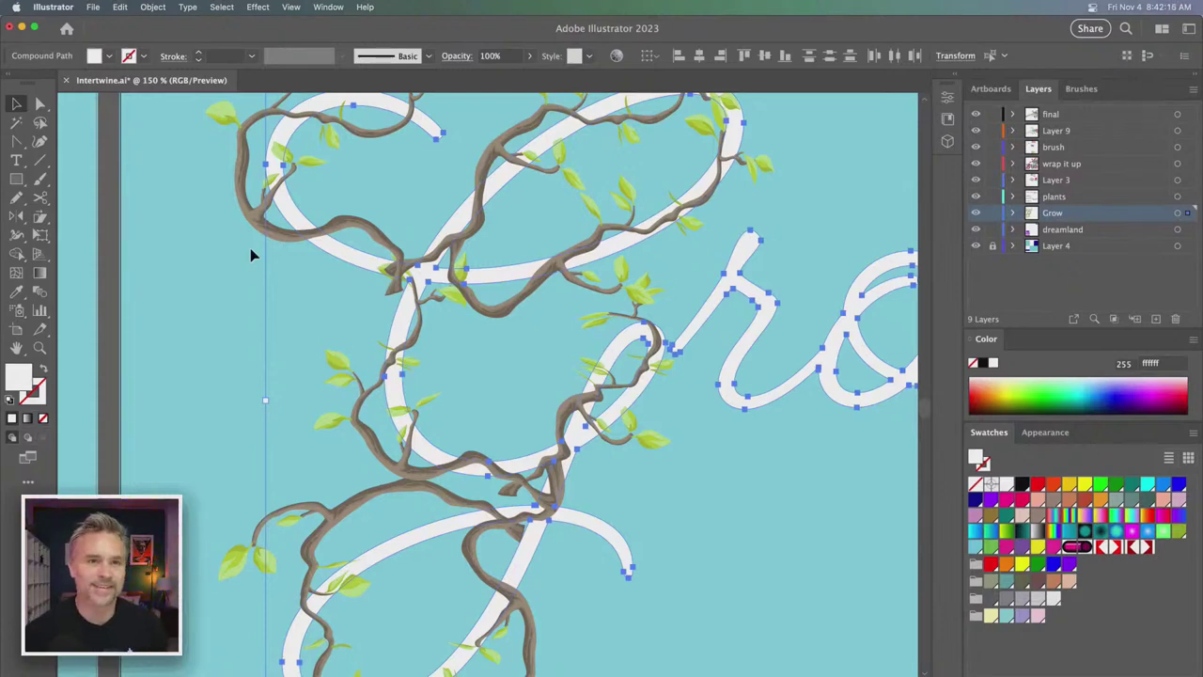
- Select the white lettering together with the vines
click(324, 327)
click(395, 269)
mouse_move(395, 269)
mouse_down()
mouse_move(260, 288)
mouse_move(272, 295)
mouse_up()
click(402, 301)
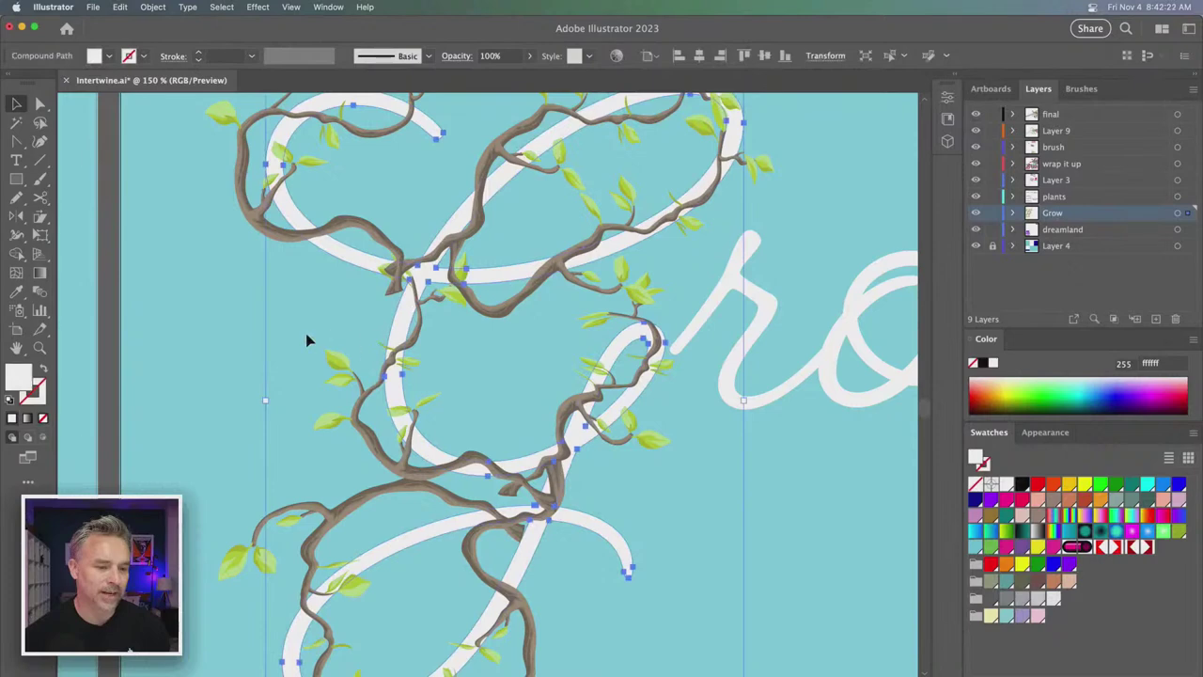
shift+click(613, 620)
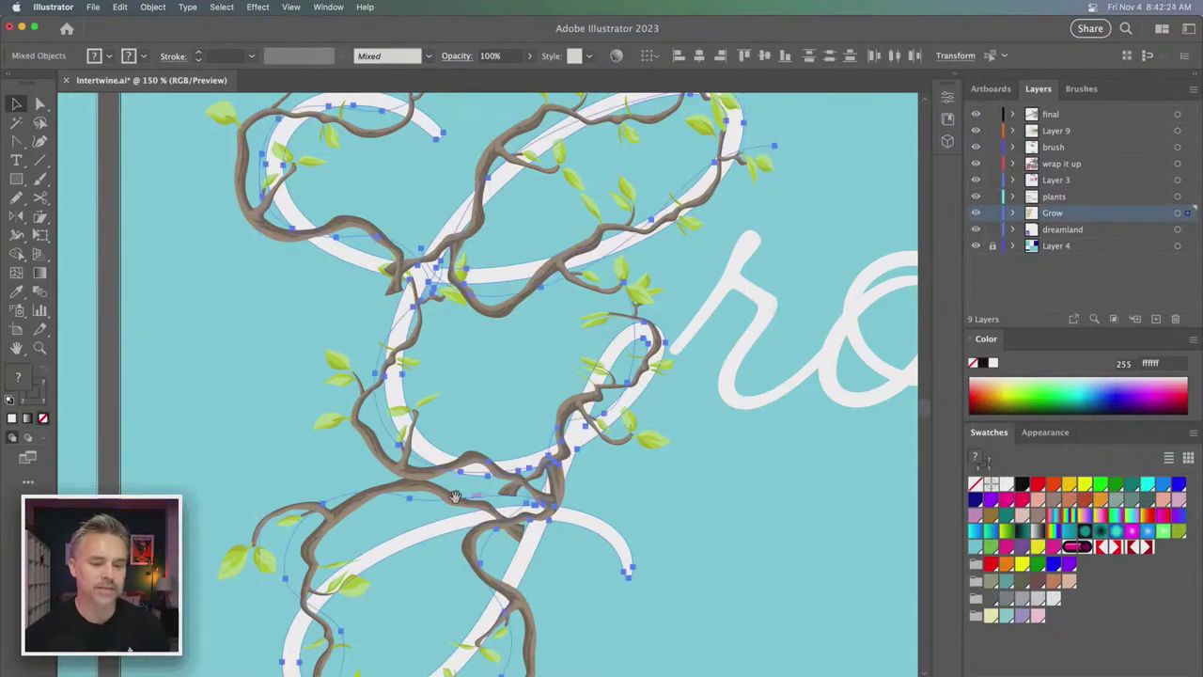
- Combine the selected vines and white G into one object with Object > Intertwine > Make
scroll(658, 376, left, 5)
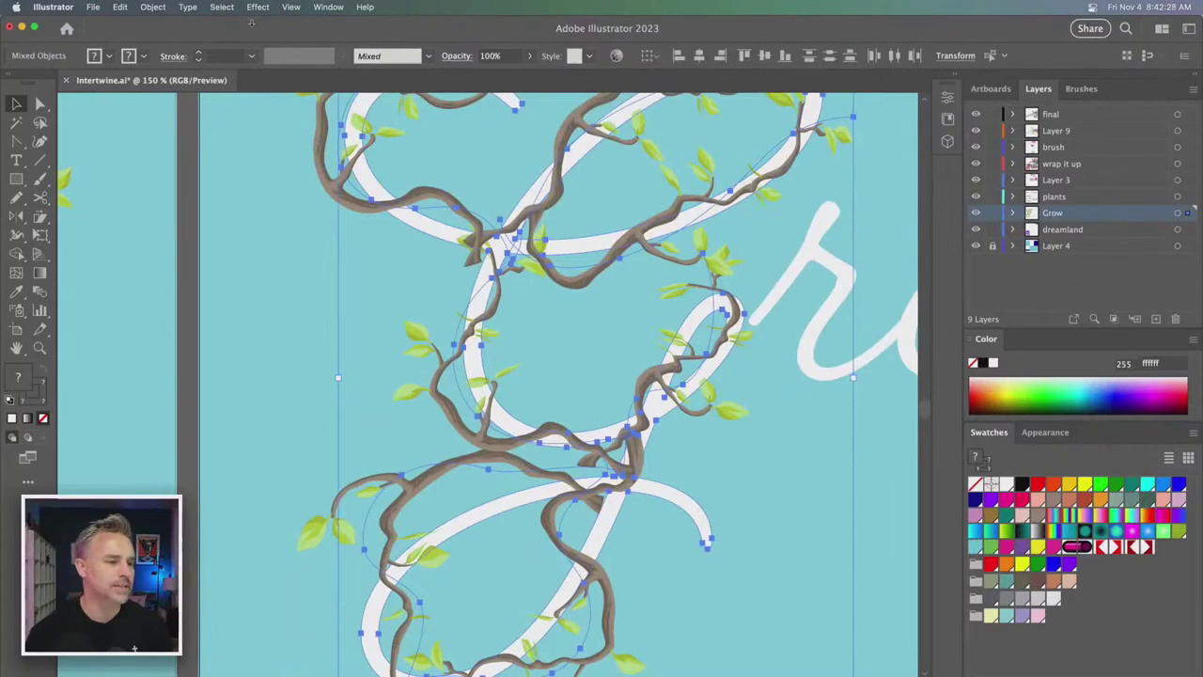
click(121, 8)
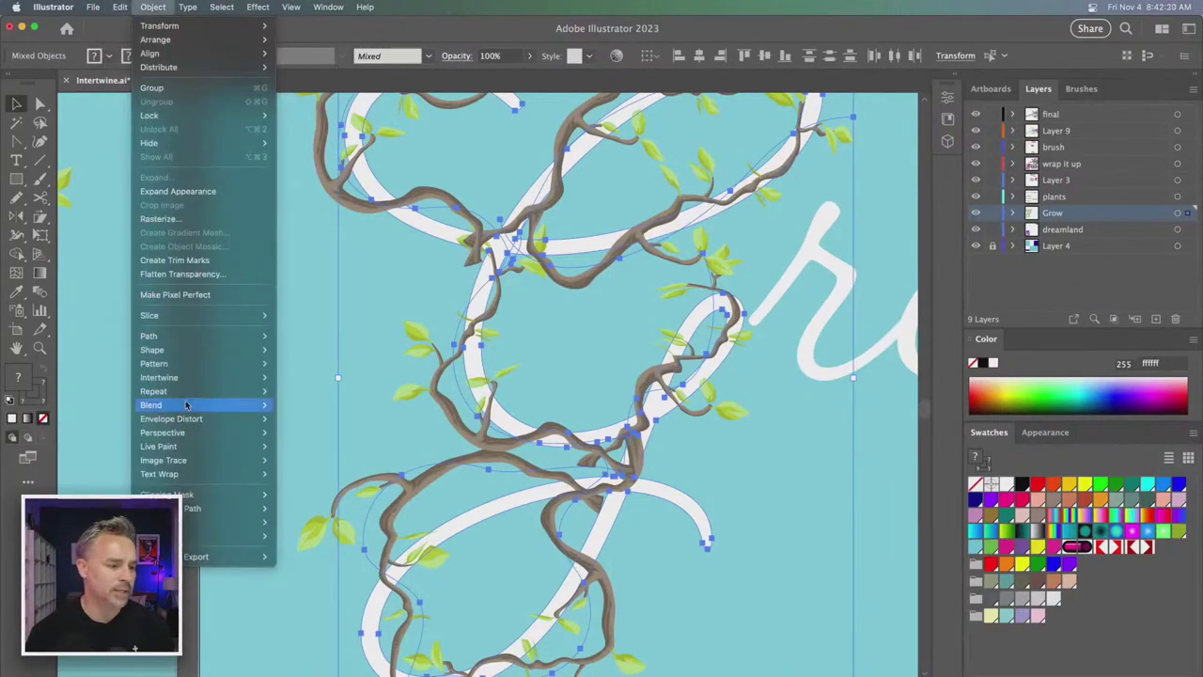
mouse_move(170, 383)
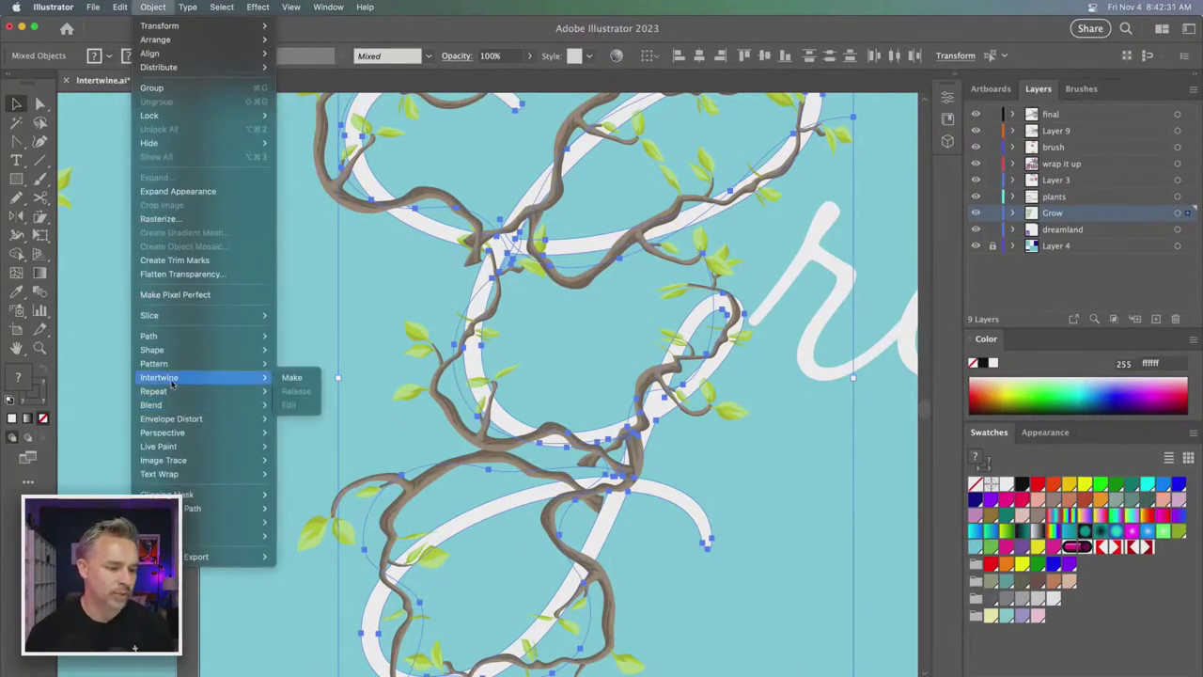
click(290, 379)
scroll(408, 358, up, 2)
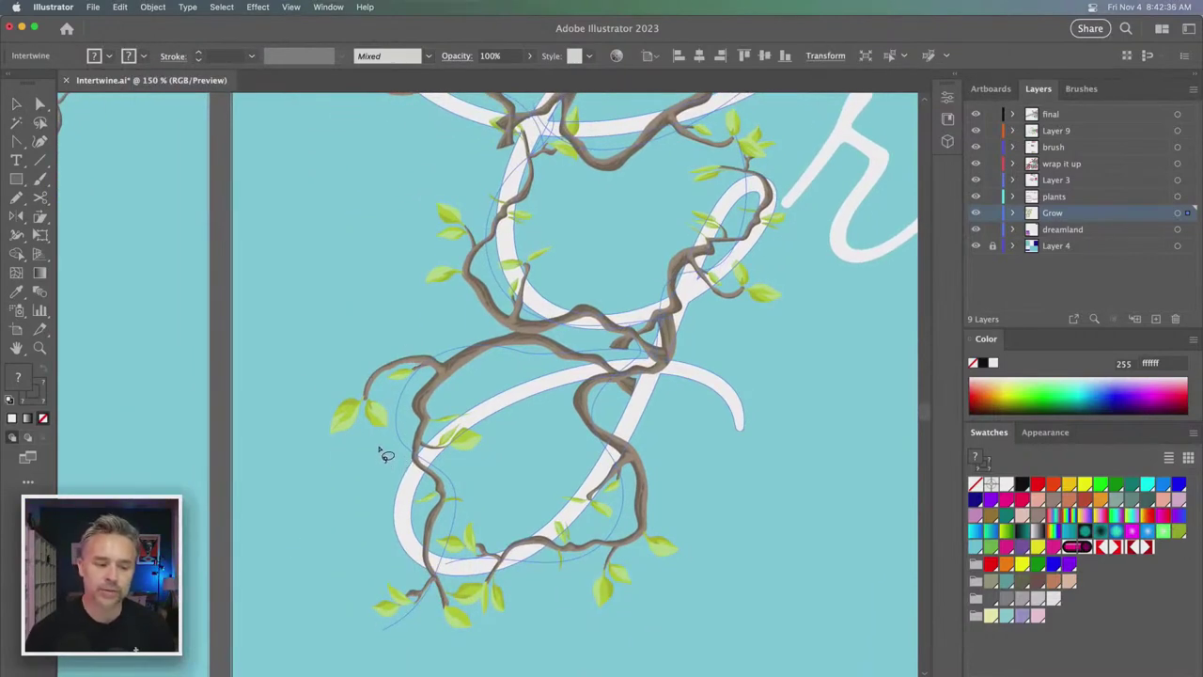
- Lasso the vine crossing at the G's lower-left loop to flip its overlap
mouse_move(380, 448)
mouse_down()
mouse_move(430, 407)
mouse_move(475, 392)
mouse_move(513, 438)
mouse_move(480, 491)
mouse_move(435, 507)
mouse_move(346, 476)
mouse_up()
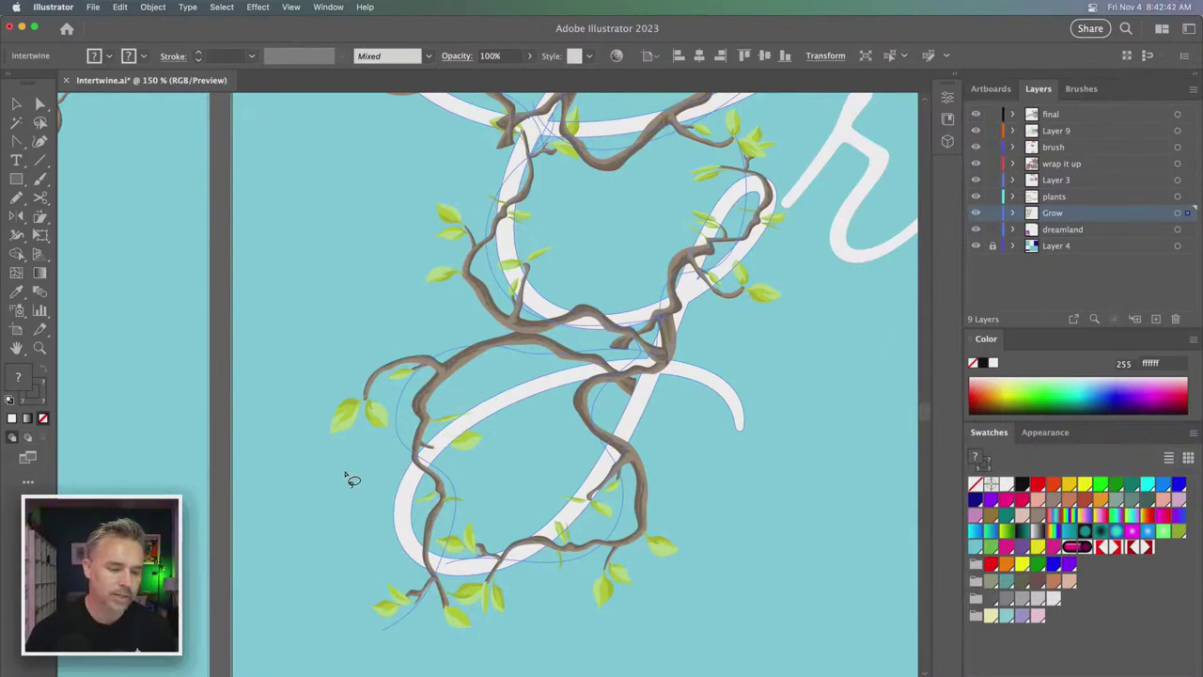
mouse_move(346, 478)
mouse_down()
mouse_move(443, 401)
mouse_move(495, 454)
mouse_move(377, 526)
mouse_move(324, 452)
mouse_up()
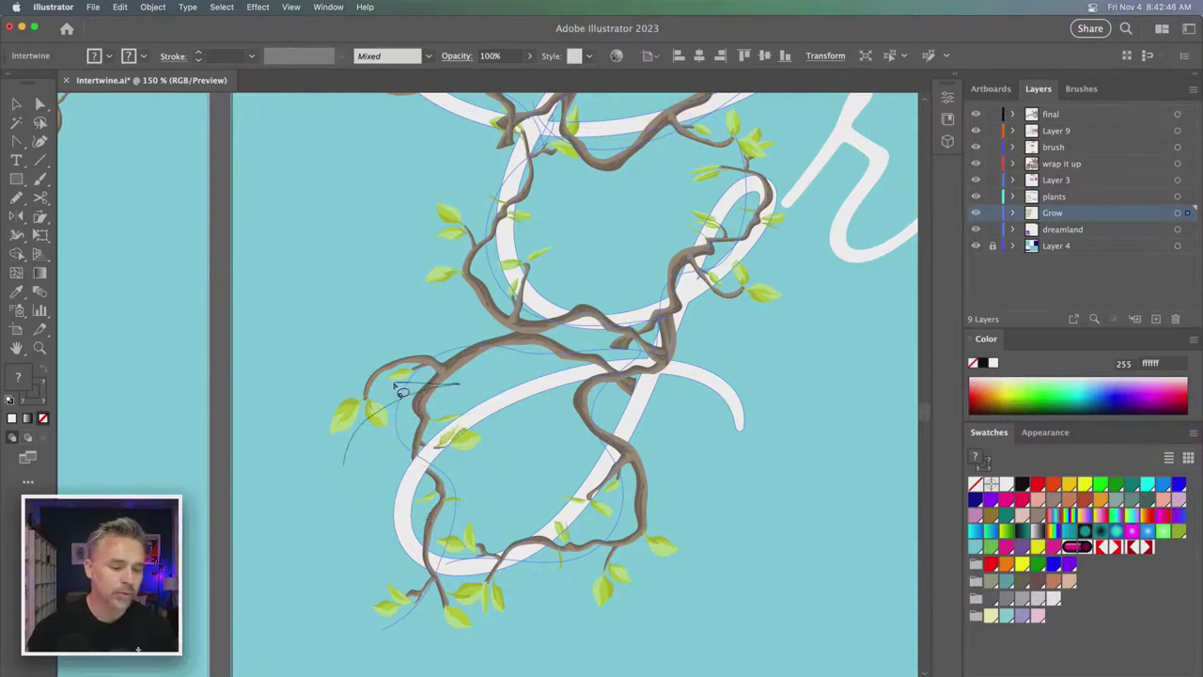
key(super+equal)
key(super+equal)
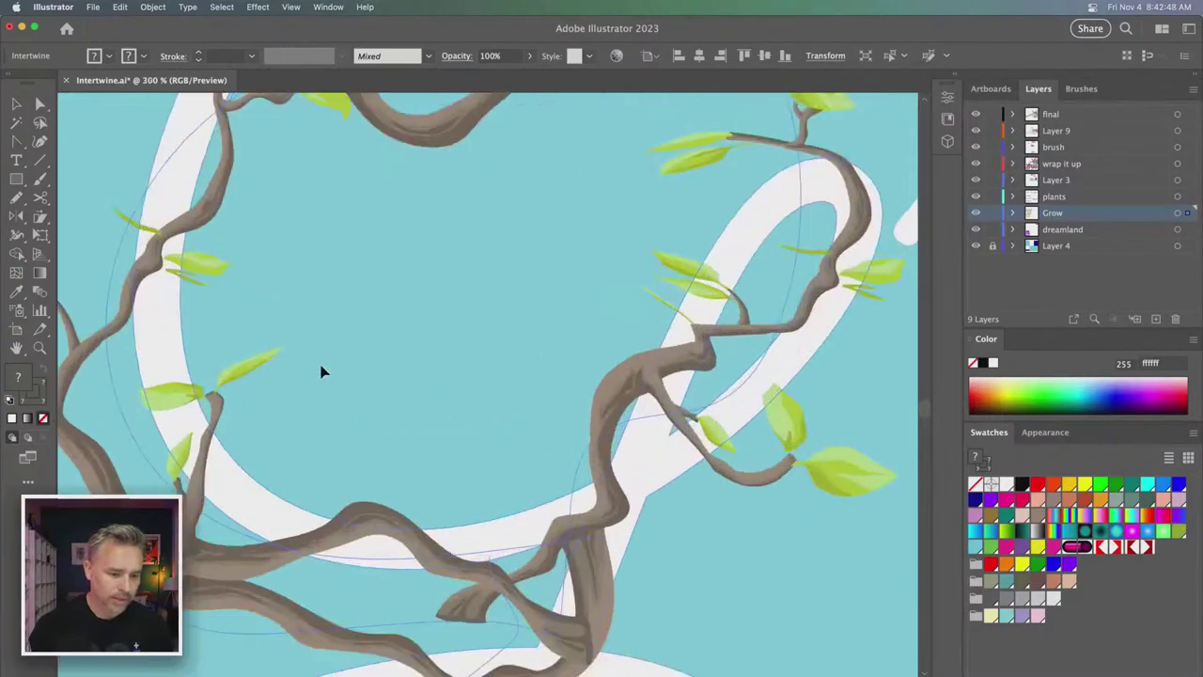
scroll(327, 371, down, 10)
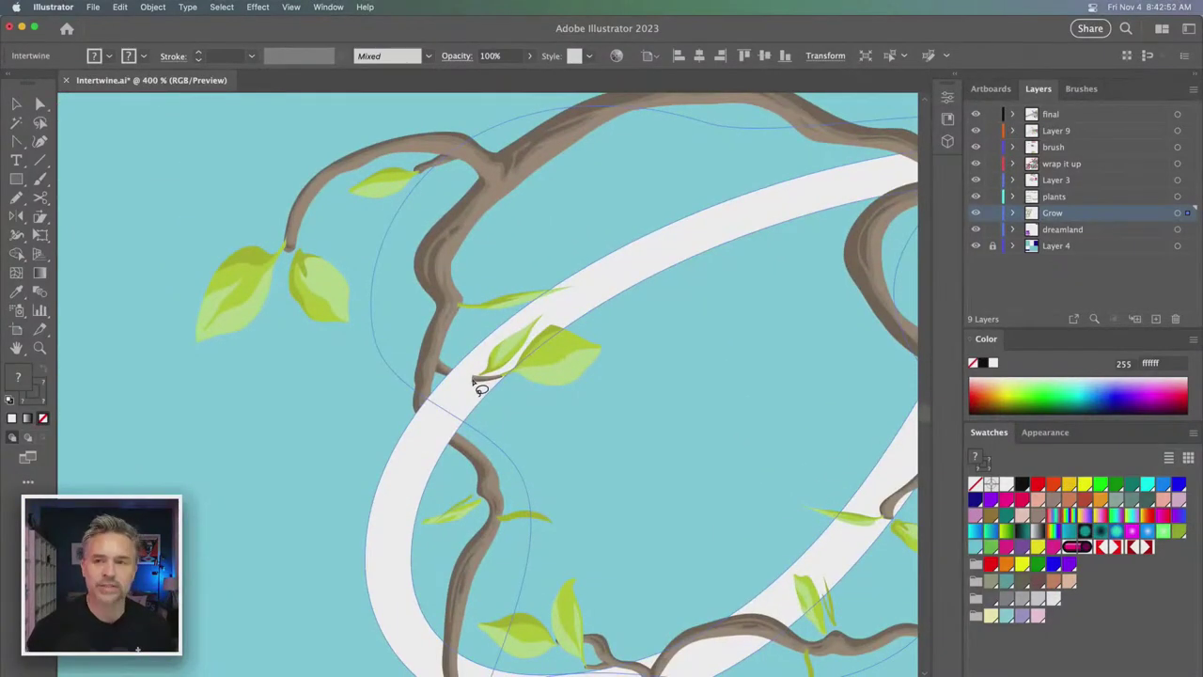
key(super+minus)
key(super+minus)
key(super+minus)
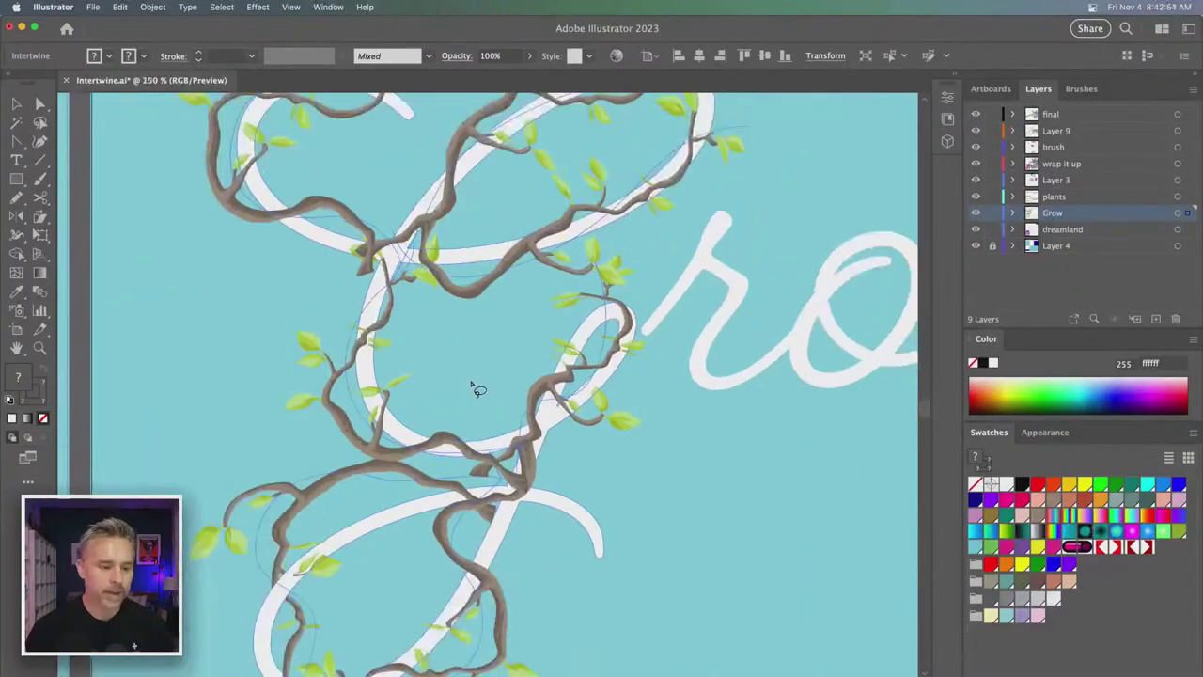
scroll(467, 402, down, 3)
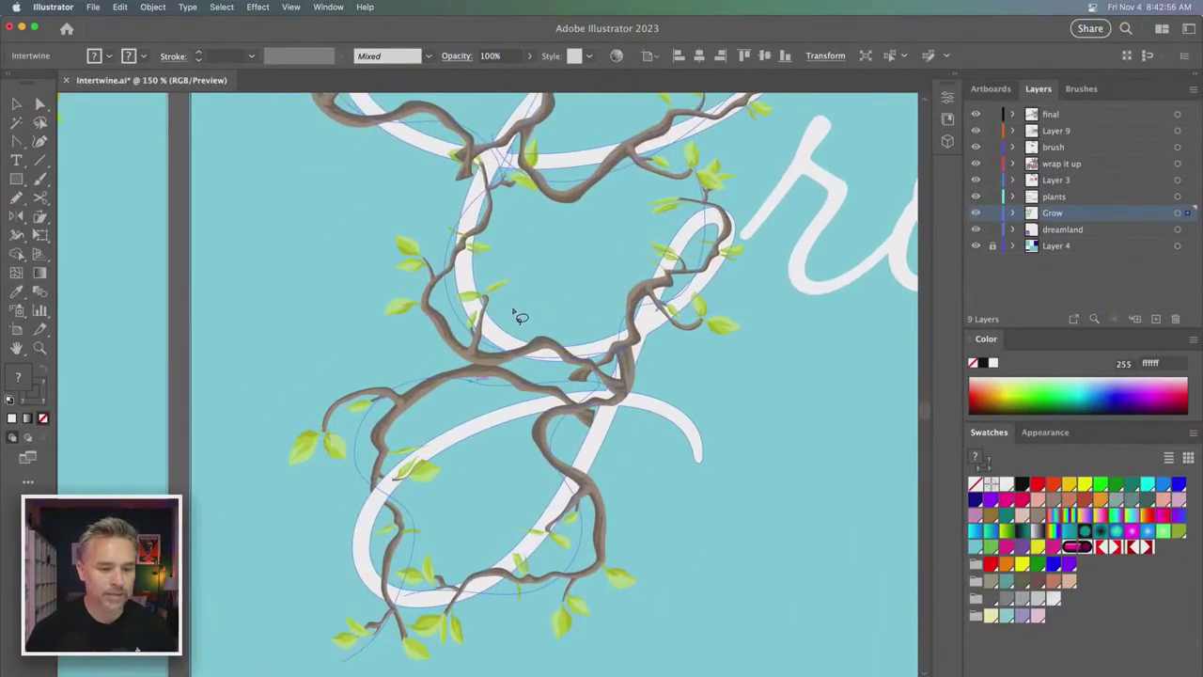
- Lasso the vine loop crossings near the G's middle, then leave intertwine mode and deselect
mouse_move(520, 317)
mouse_down()
mouse_move(499, 312)
mouse_move(564, 368)
mouse_move(668, 373)
mouse_move(529, 299)
mouse_move(492, 302)
mouse_move(553, 270)
mouse_up()
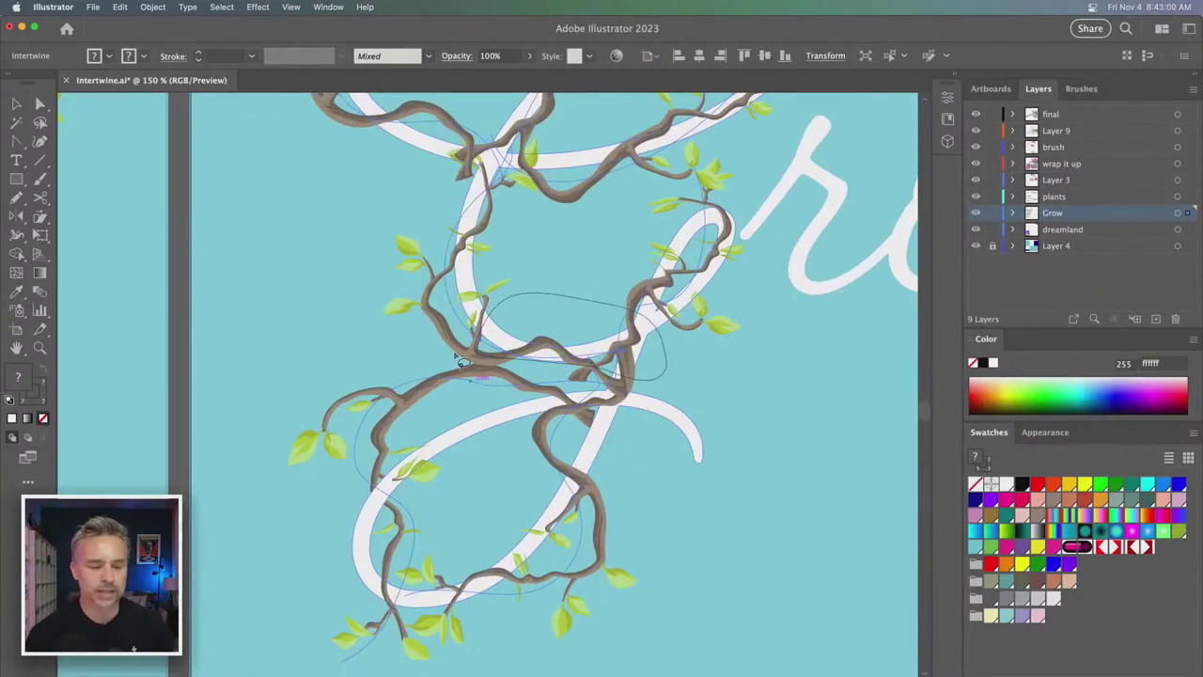
mouse_move(567, 382)
mouse_down()
mouse_move(586, 354)
mouse_move(594, 245)
mouse_move(593, 275)
mouse_up()
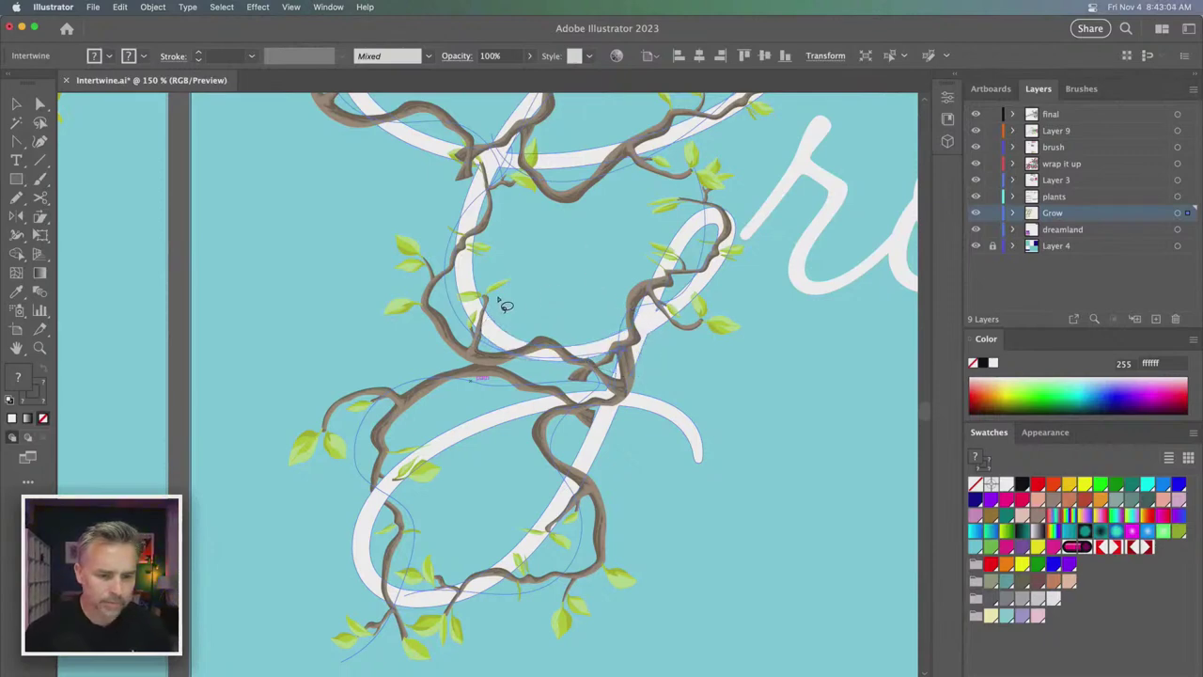
mouse_move(505, 306)
mouse_down()
mouse_move(498, 347)
mouse_move(614, 418)
mouse_move(562, 222)
mouse_move(310, 301)
mouse_up()
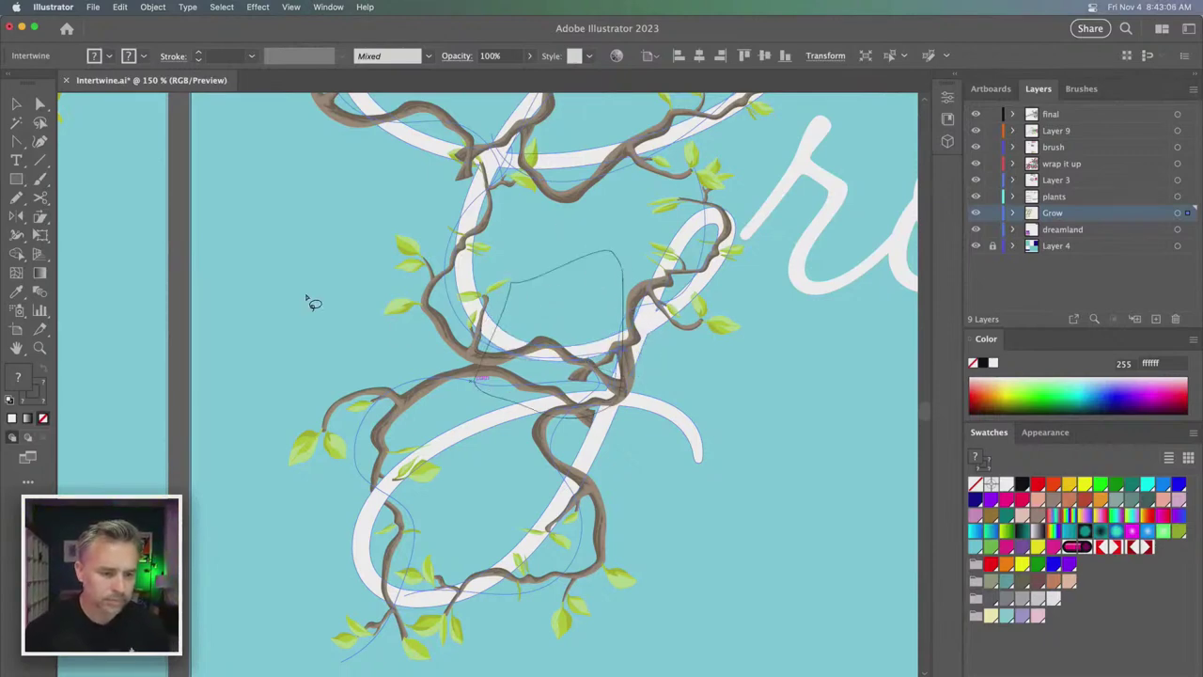
key(v)
click(308, 220)
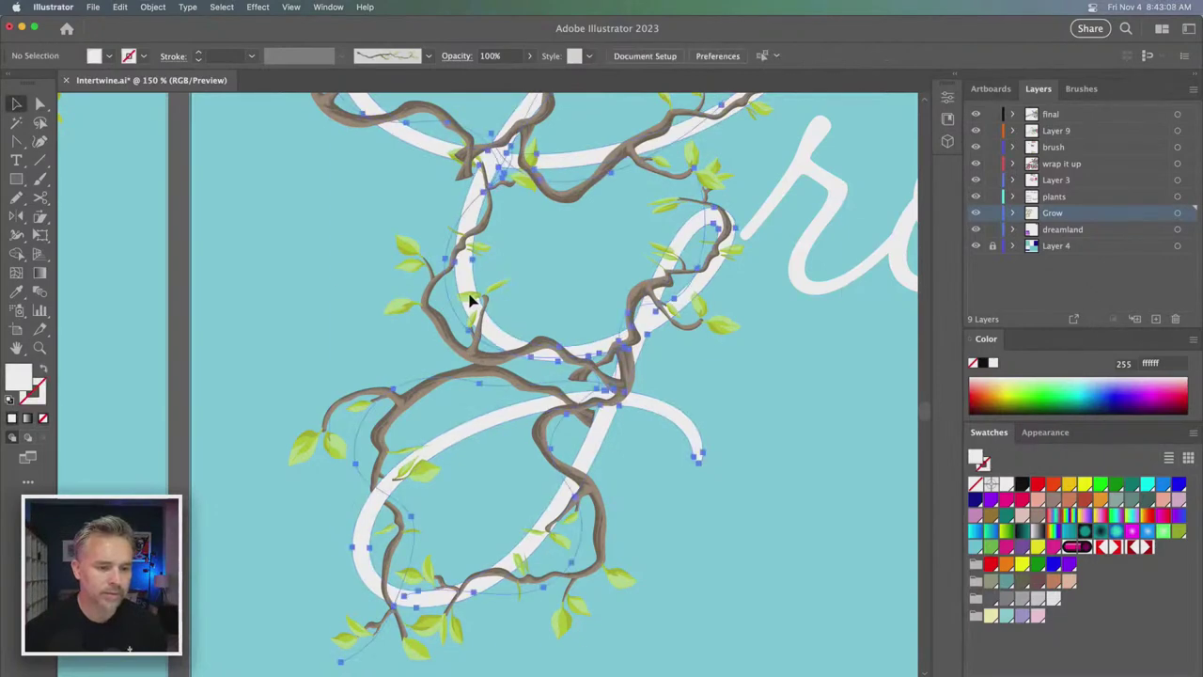
- Reopen the intertwine for editing and flip two crossings near the G's middle
click(473, 299)
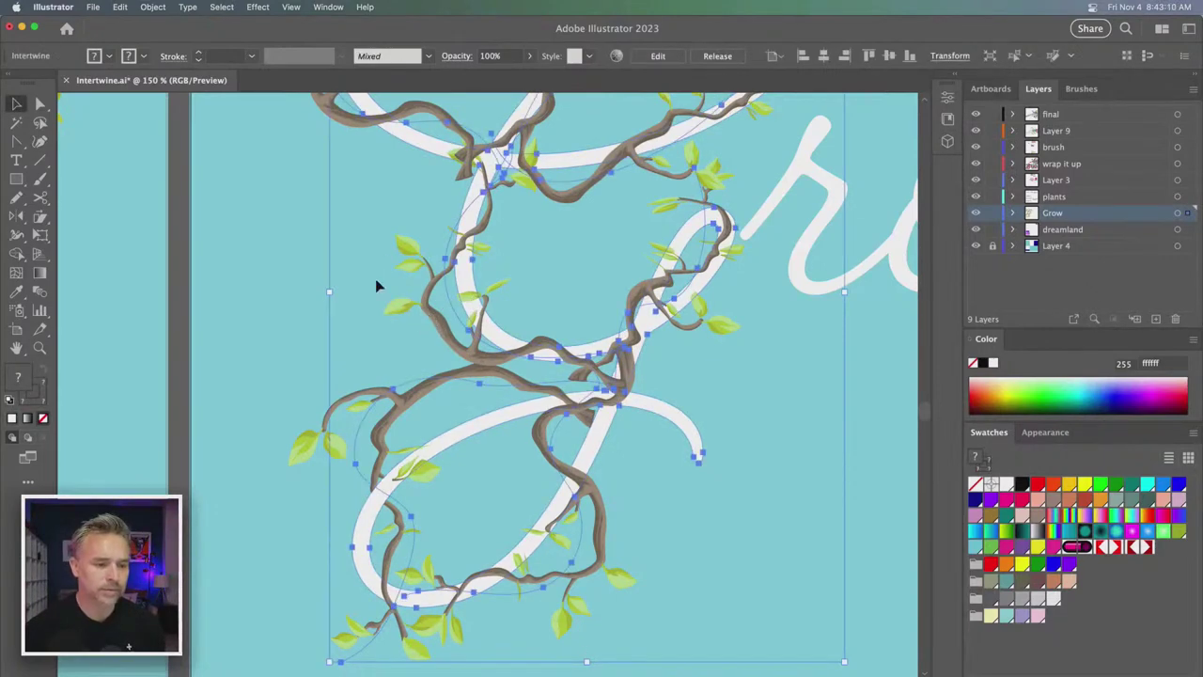
click(152, 7)
mouse_move(245, 377)
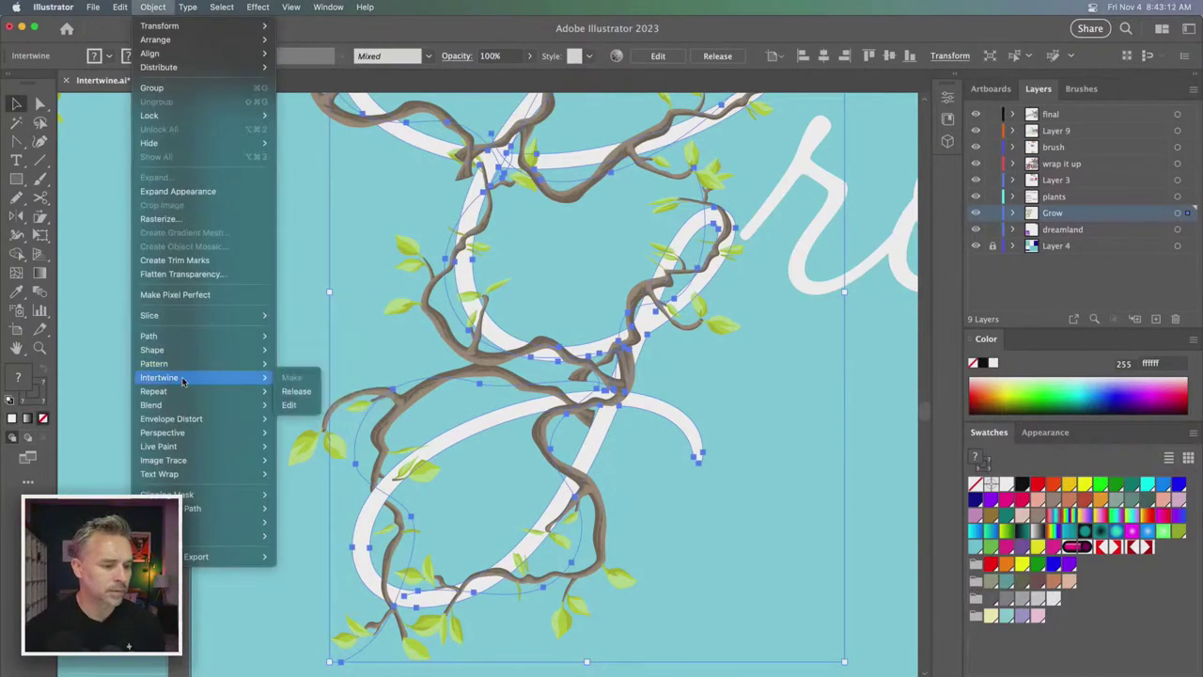
click(293, 405)
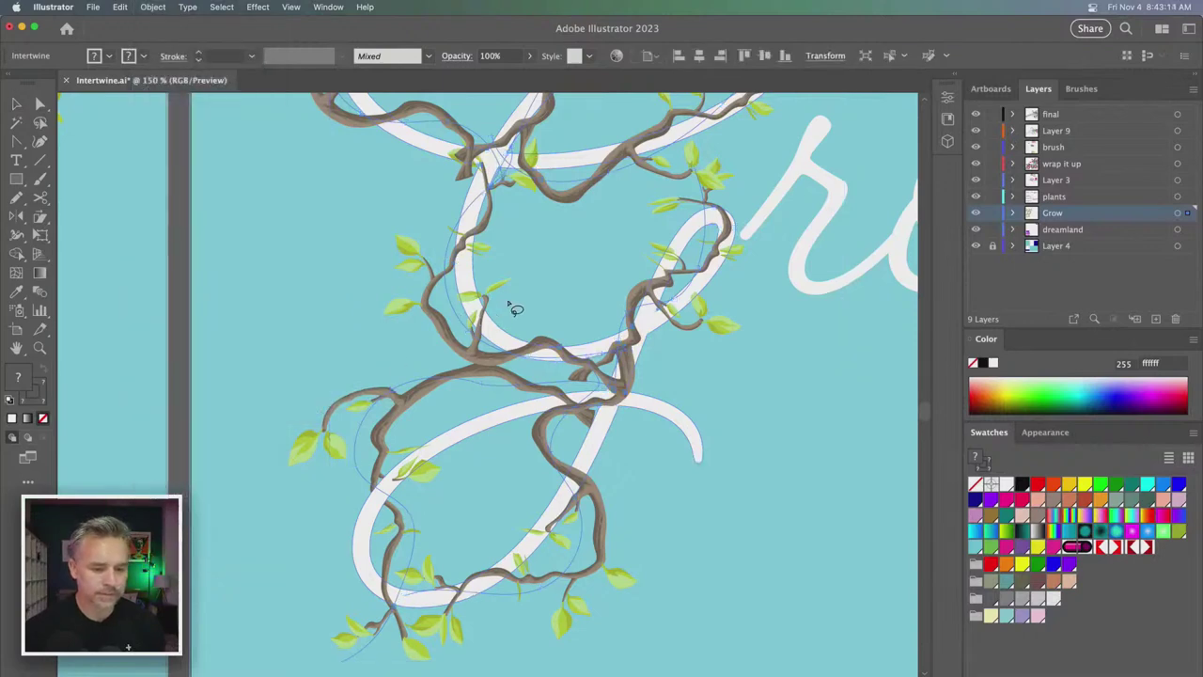
mouse_move(510, 304)
mouse_down()
mouse_move(482, 359)
mouse_move(666, 391)
mouse_move(659, 310)
mouse_move(460, 320)
mouse_up()
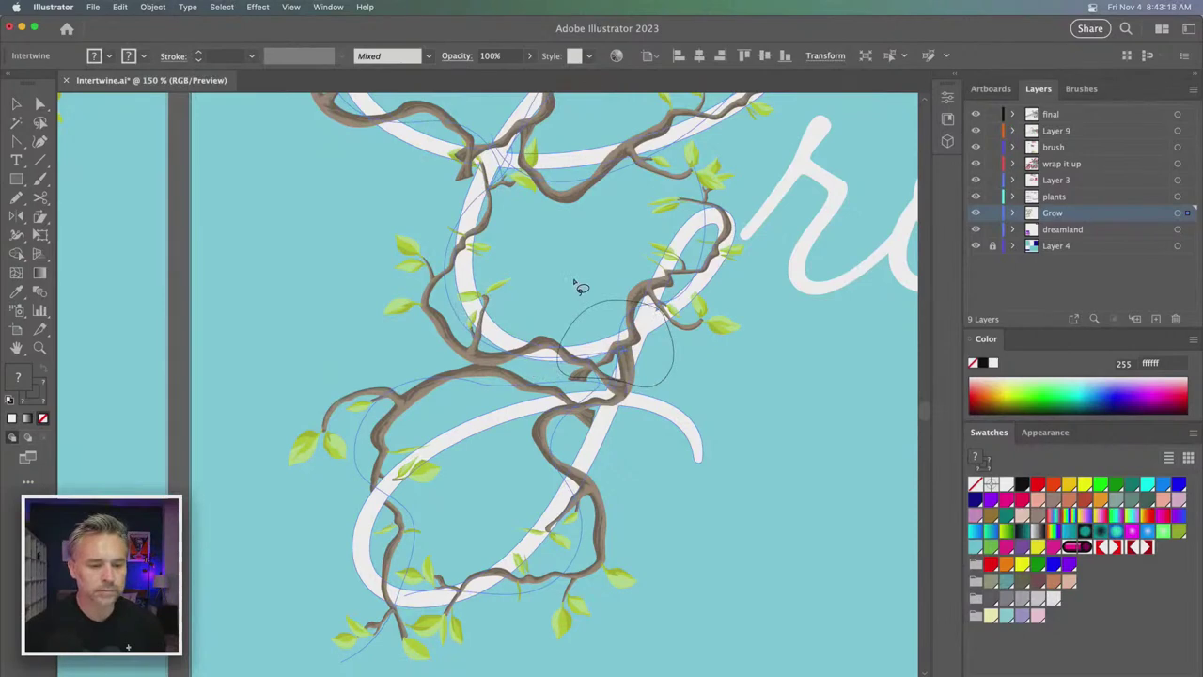
mouse_move(576, 282)
mouse_down()
mouse_move(571, 429)
mouse_move(644, 449)
mouse_move(692, 319)
mouse_move(628, 272)
mouse_move(572, 278)
mouse_up()
click(16, 103)
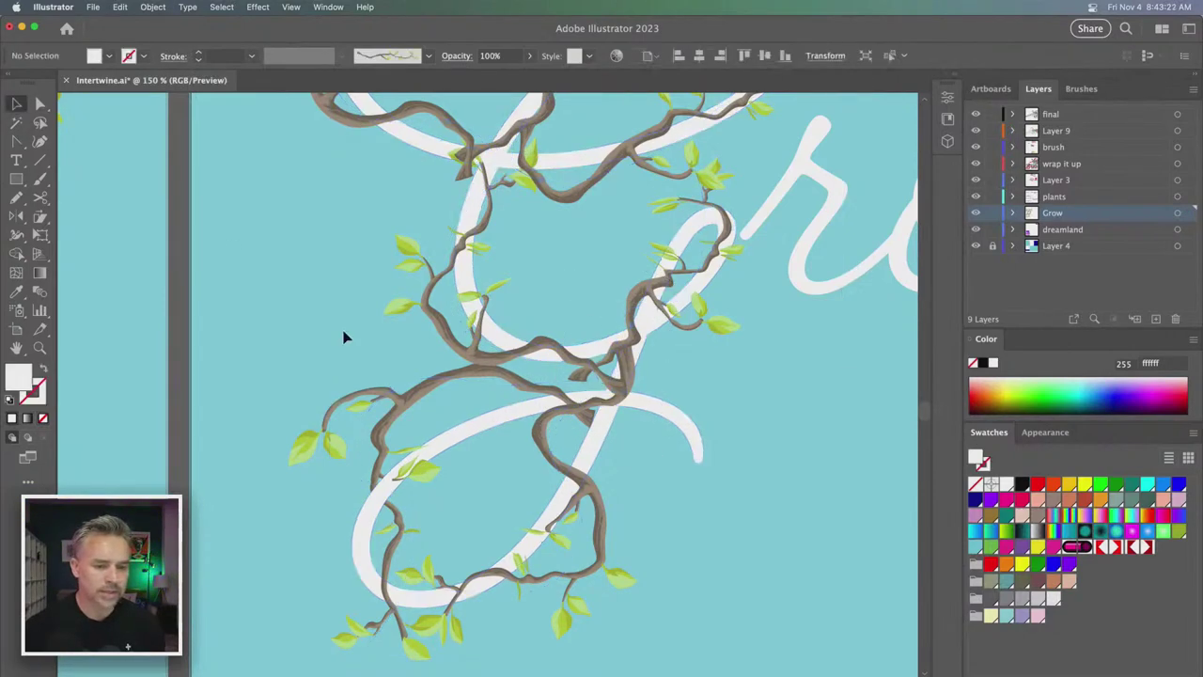
- Reopen the intertwine once more and flip another crossing's stacking
click(545, 355)
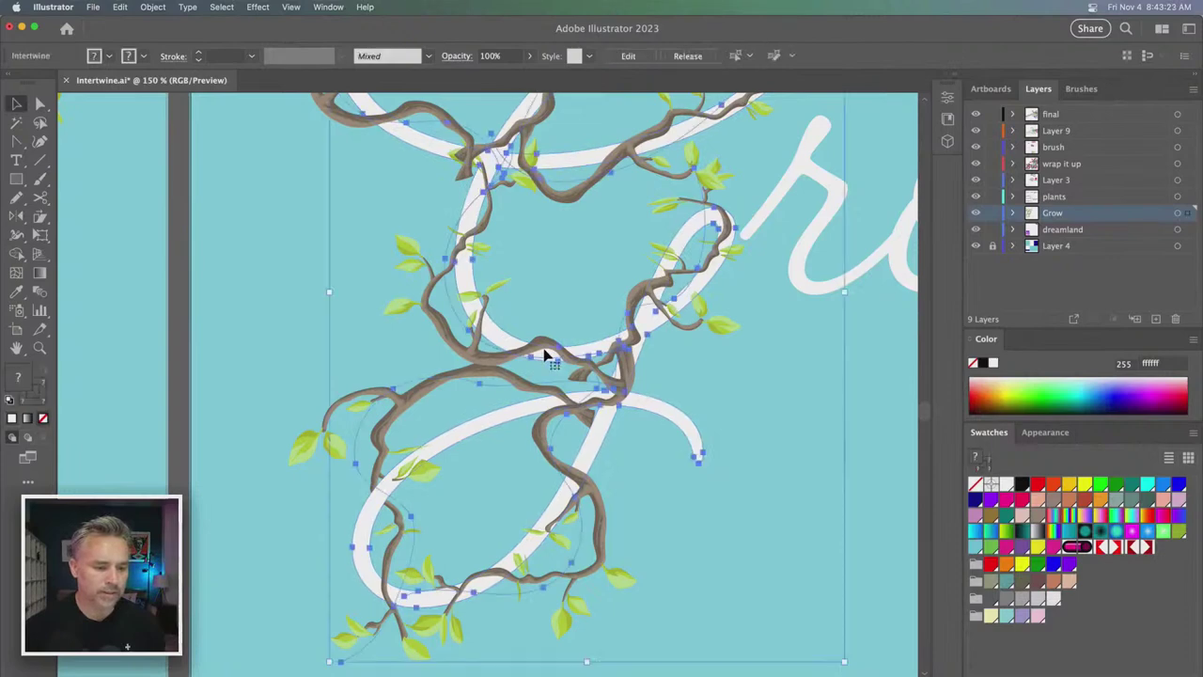
click(151, 7)
mouse_move(197, 364)
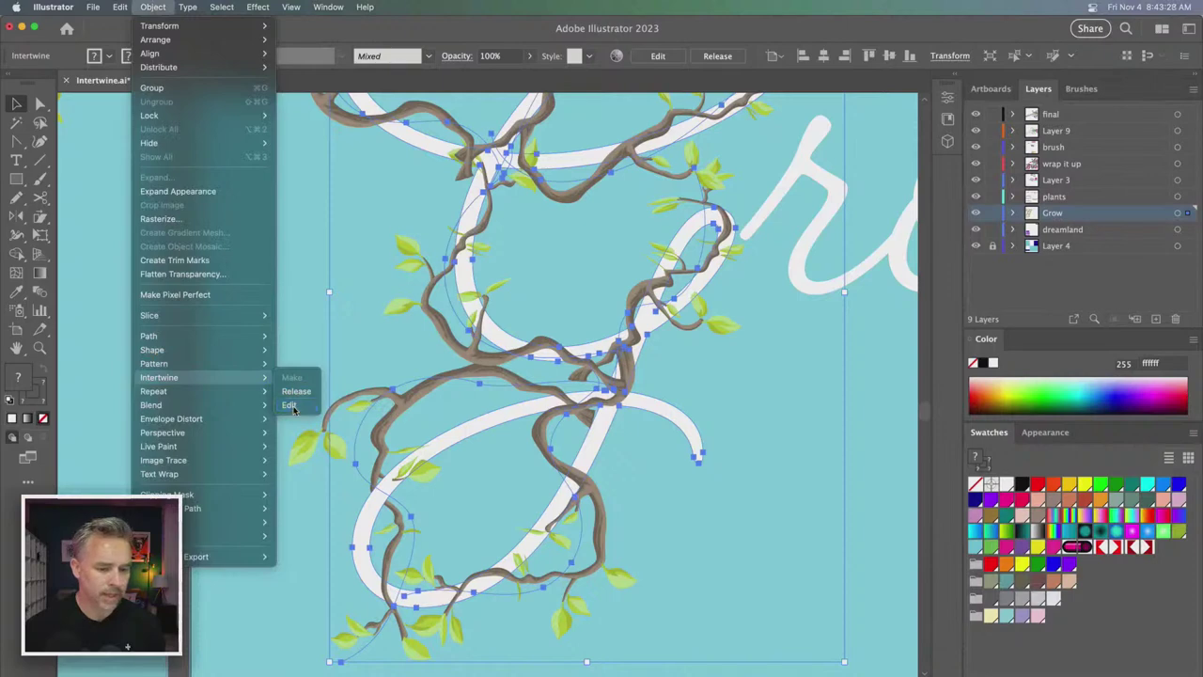
click(291, 405)
mouse_move(534, 481)
mouse_down()
mouse_move(562, 456)
mouse_move(604, 455)
mouse_move(616, 491)
mouse_move(593, 537)
mouse_move(501, 505)
mouse_up()
scroll(499, 507, up, 3)
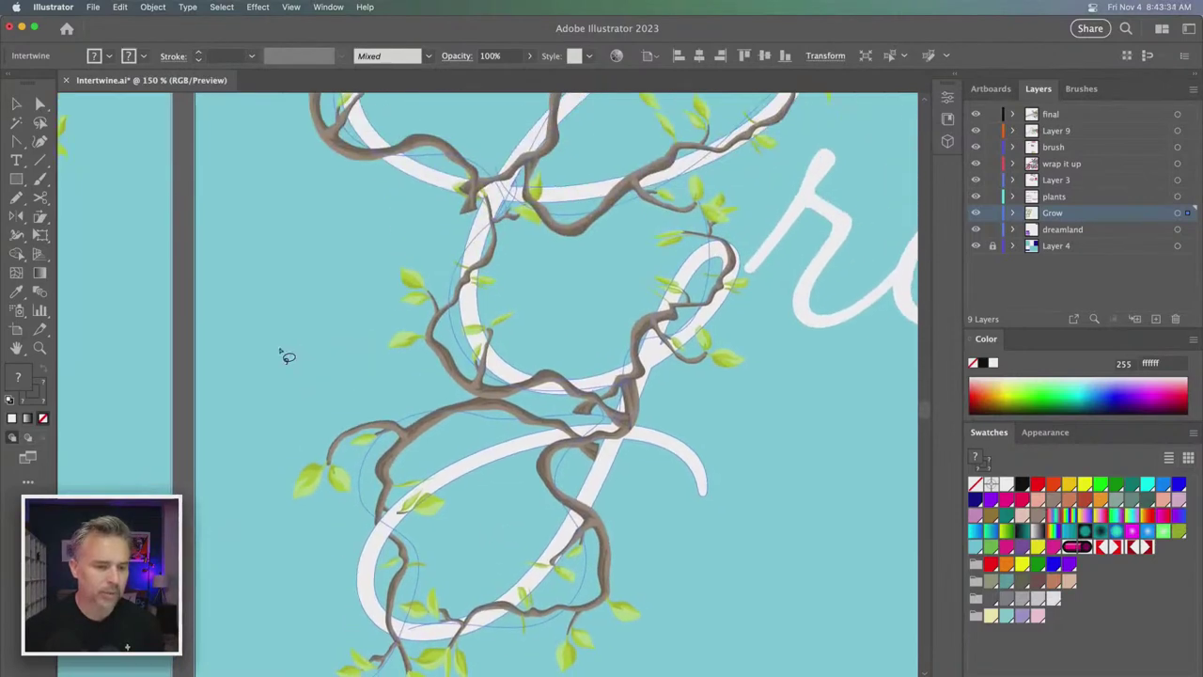
- Exit intertwine editing and select all five vine brush paths around the G, undoing a stray move
key(Escape)
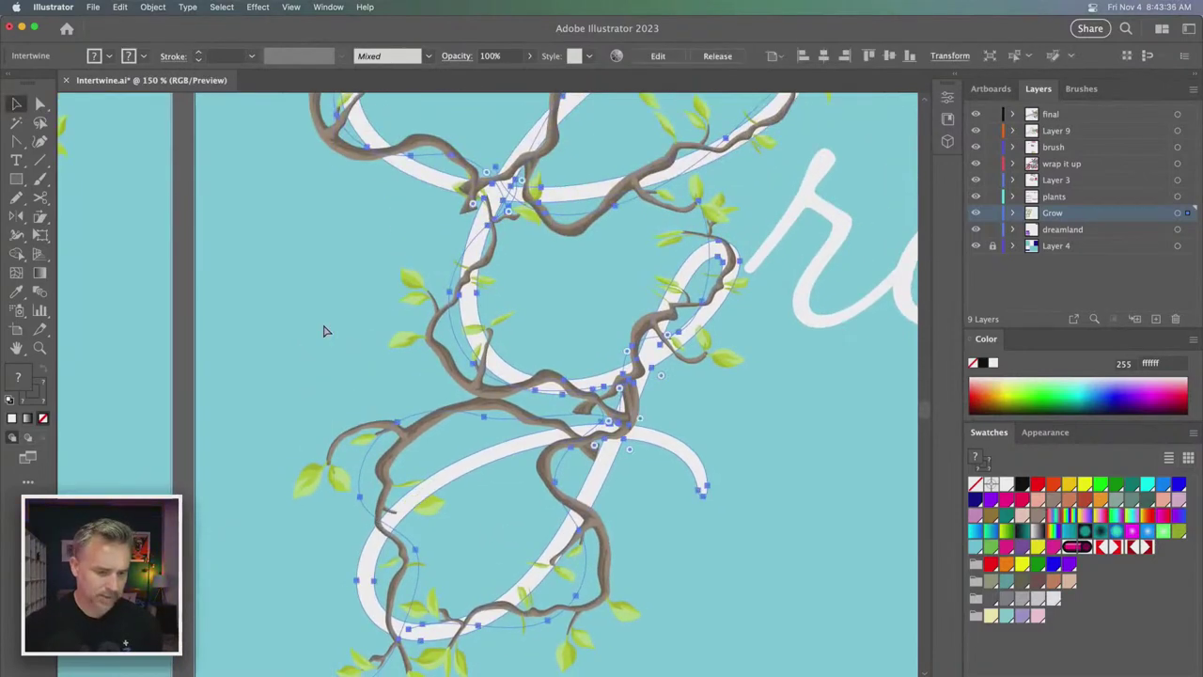
key(super+a)
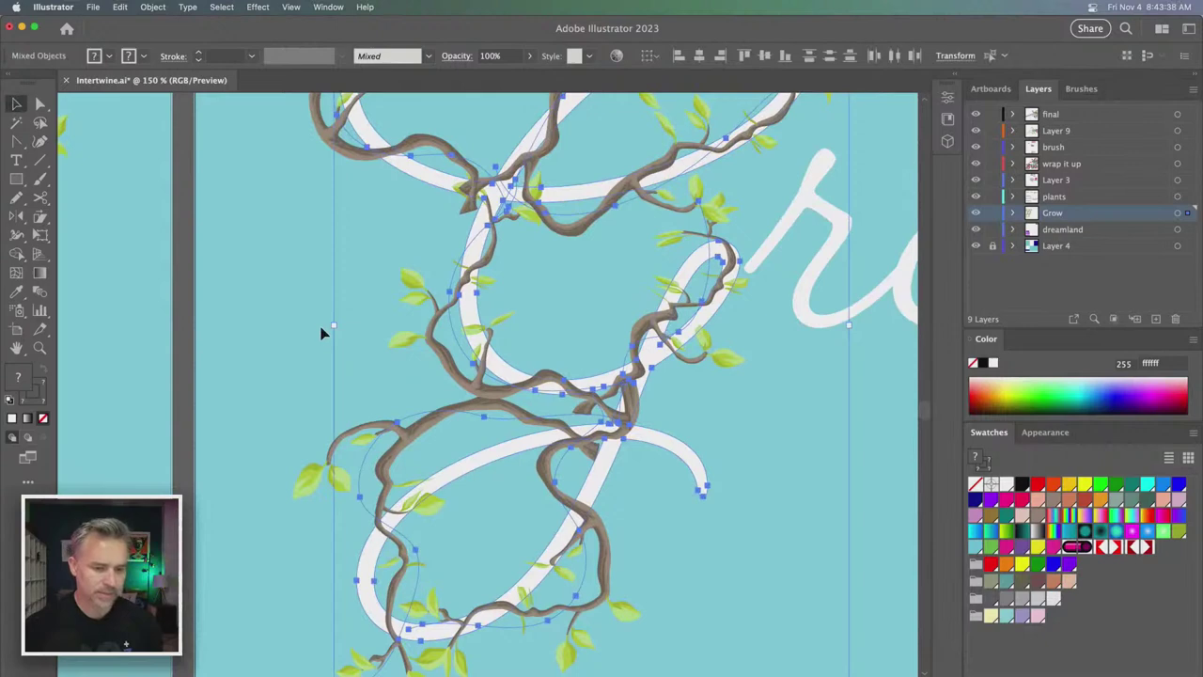
click(391, 434)
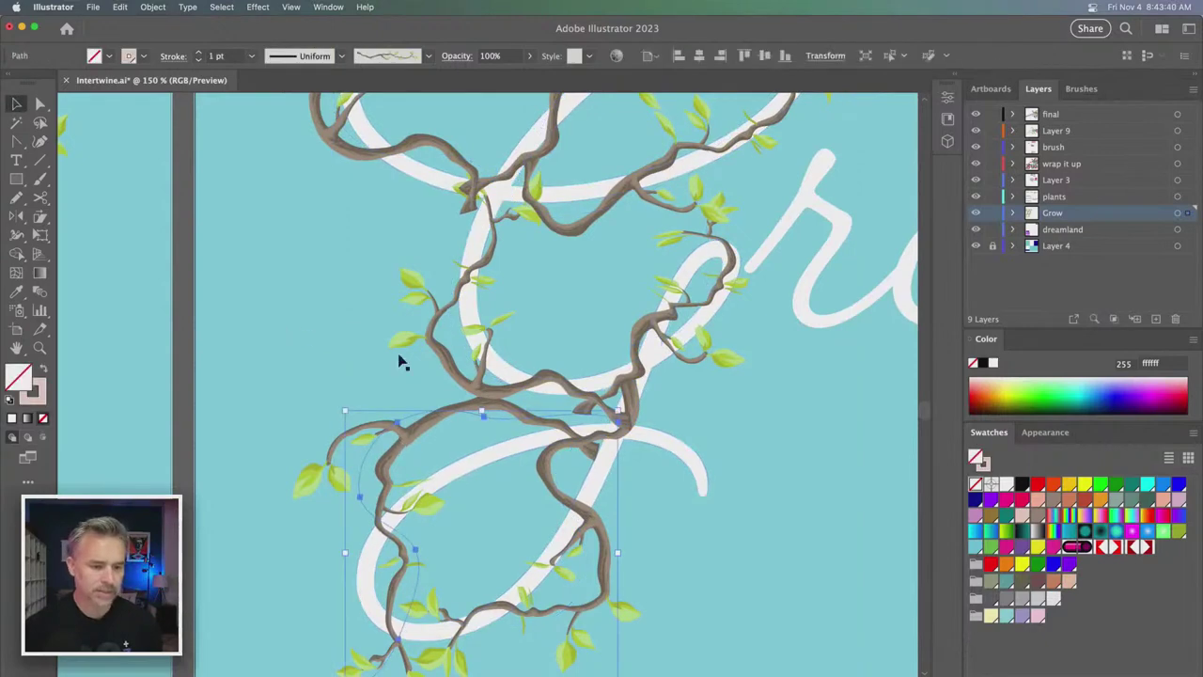
shift+click(442, 362)
shift+click(442, 150)
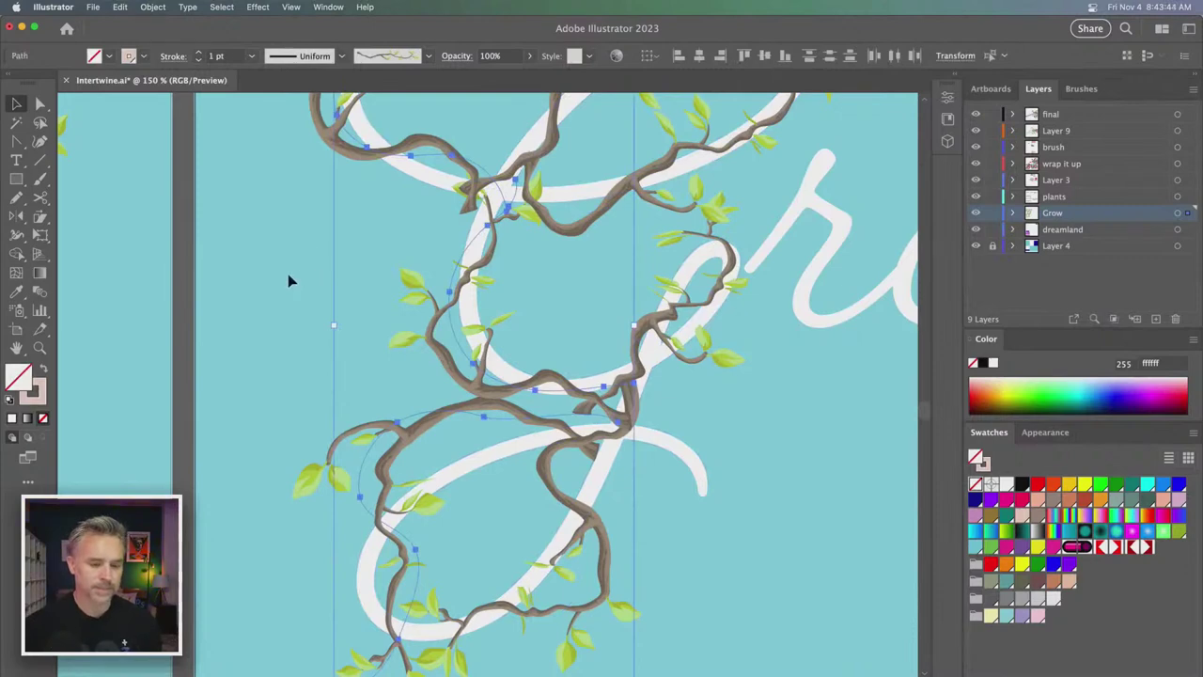
key(super+minus)
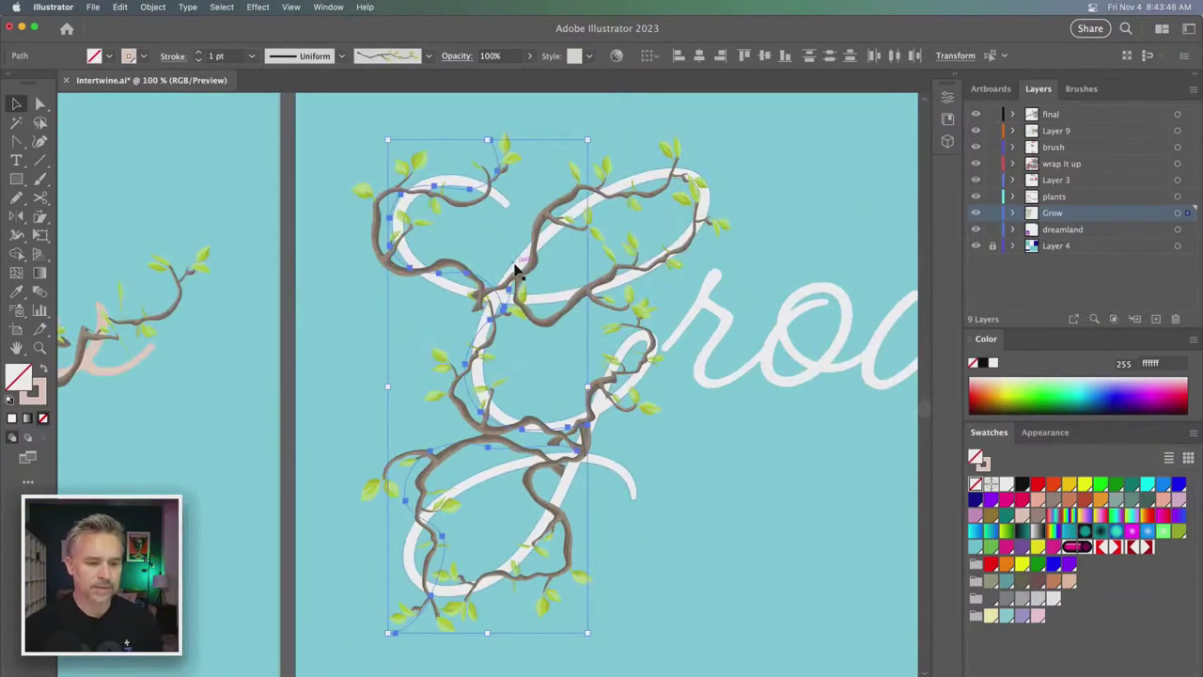
shift+click(565, 282)
shift+click(621, 397)
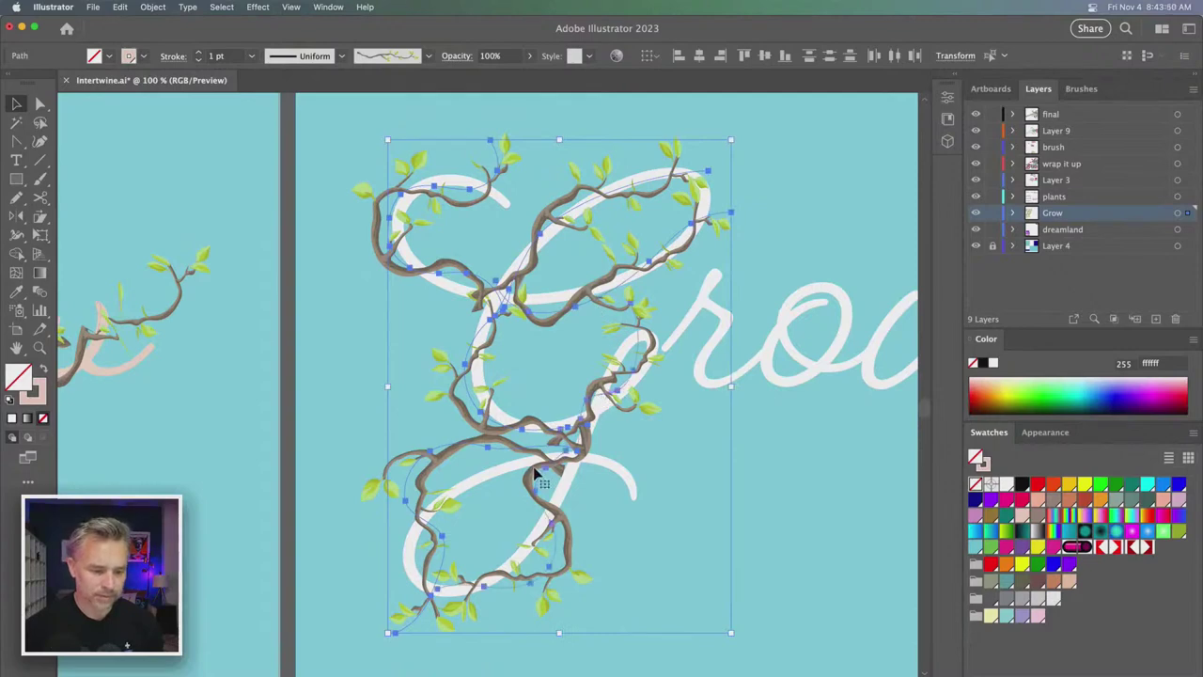
drag(535, 476, 370, 438)
key(super+z)
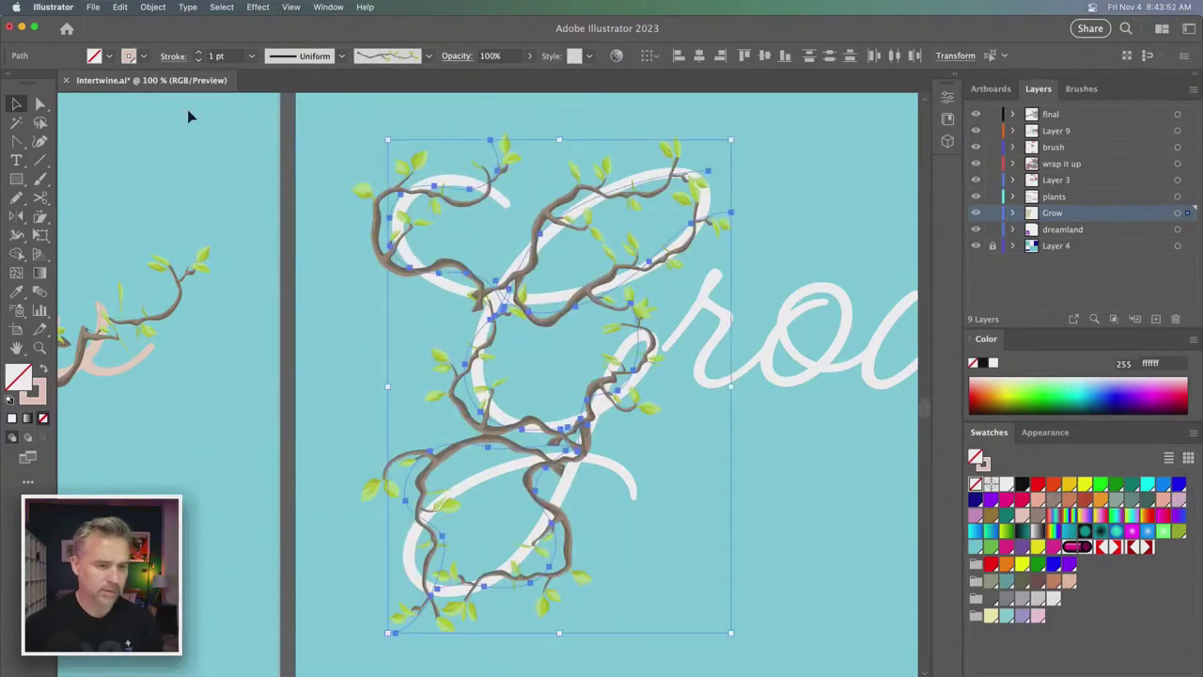
click(151, 8)
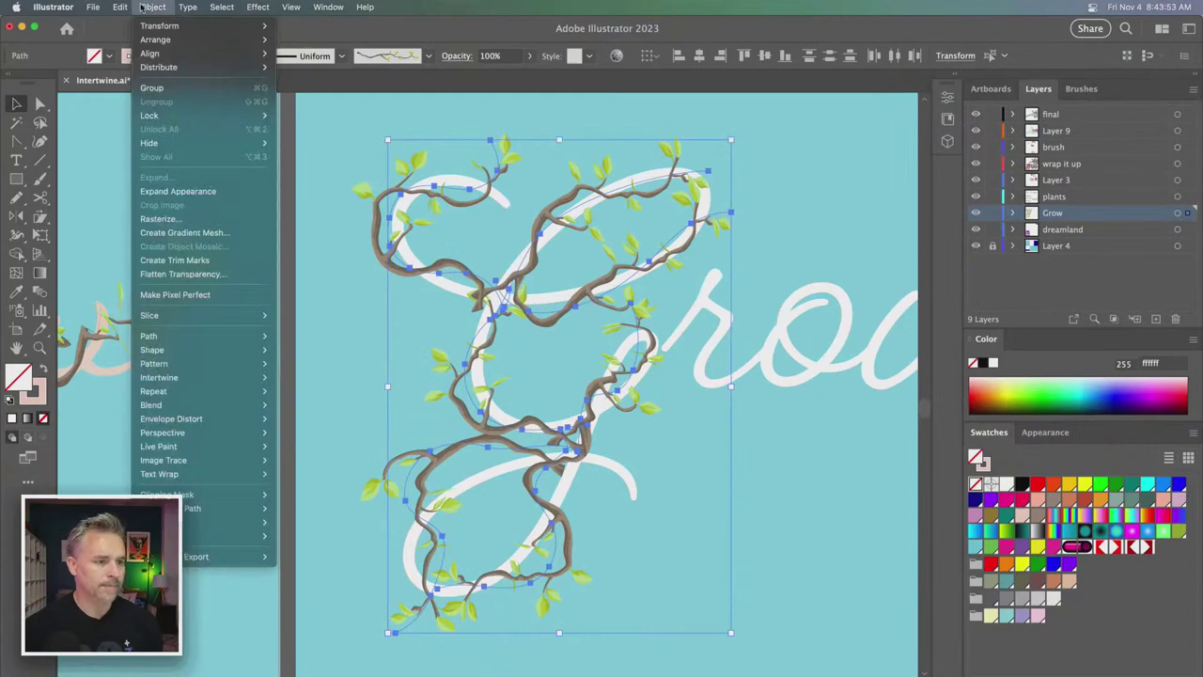
- Expand the vines' appearance, intertwine them with the lettering, and mark the lower overlap
click(178, 218)
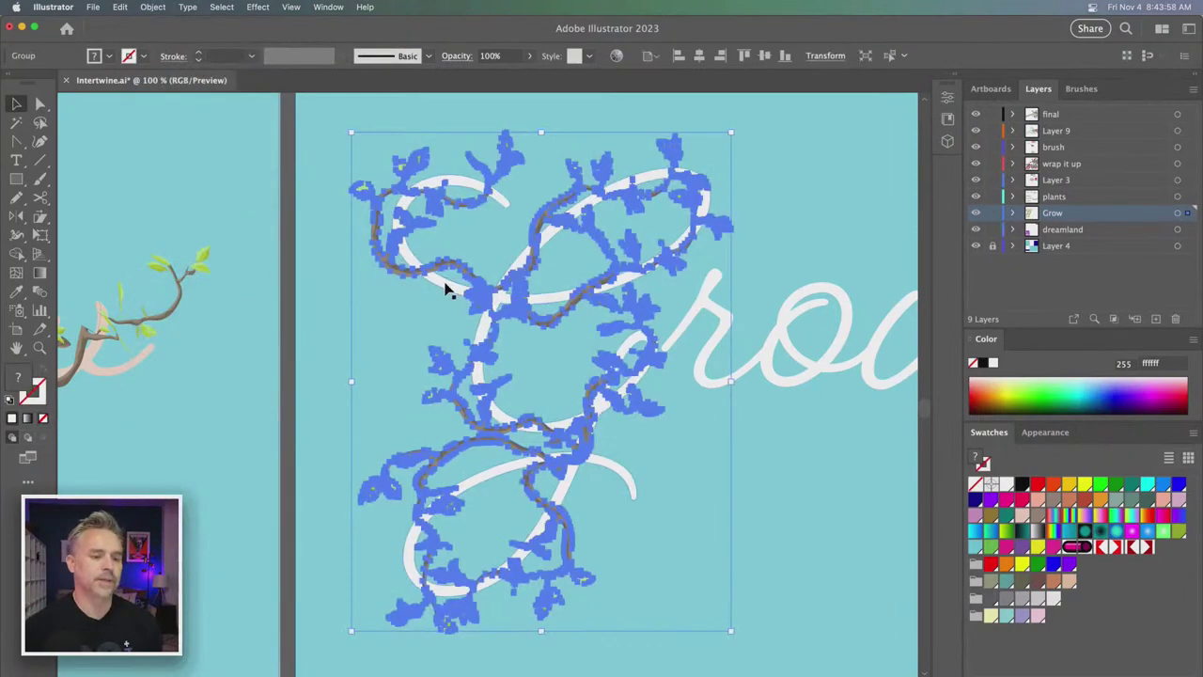
click(143, 6)
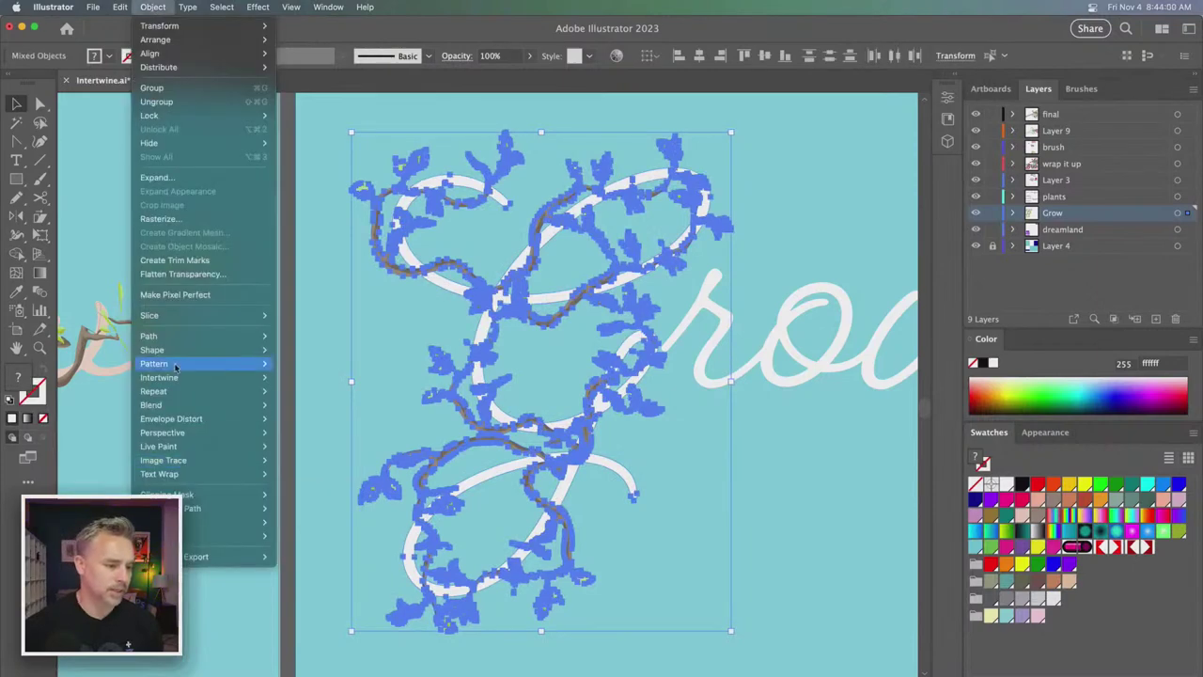
mouse_move(256, 381)
click(291, 377)
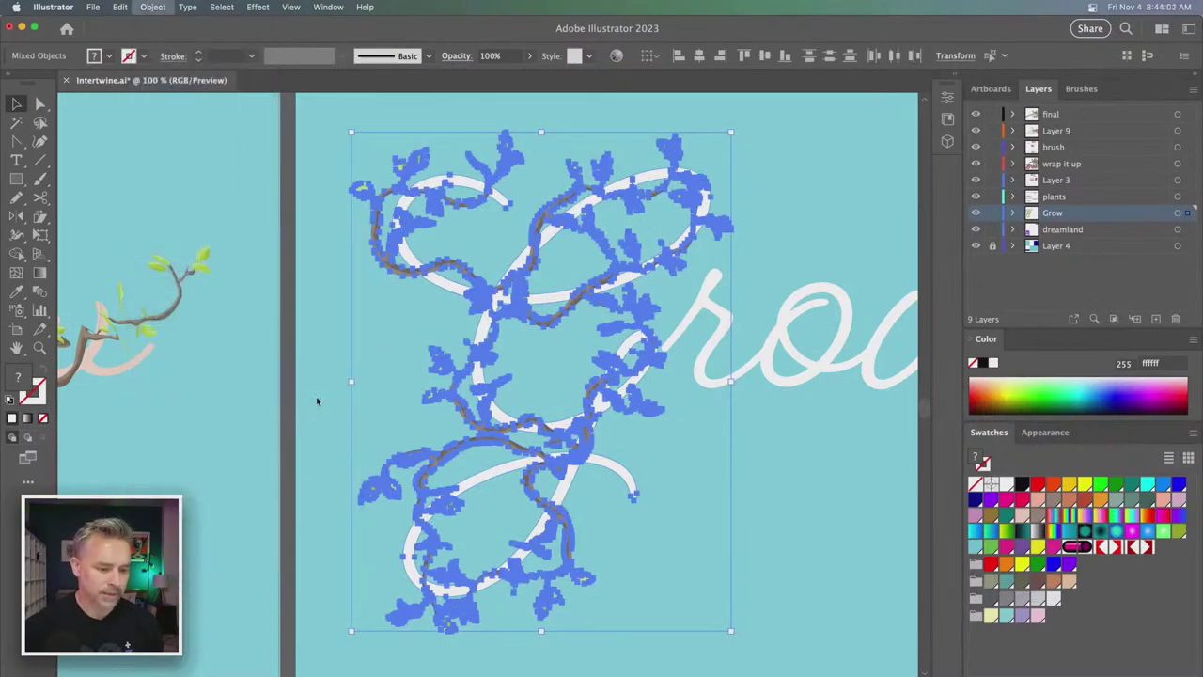
mouse_move(415, 496)
mouse_down()
mouse_move(474, 482)
mouse_move(470, 534)
mouse_move(447, 564)
mouse_move(381, 537)
mouse_move(378, 523)
mouse_up()
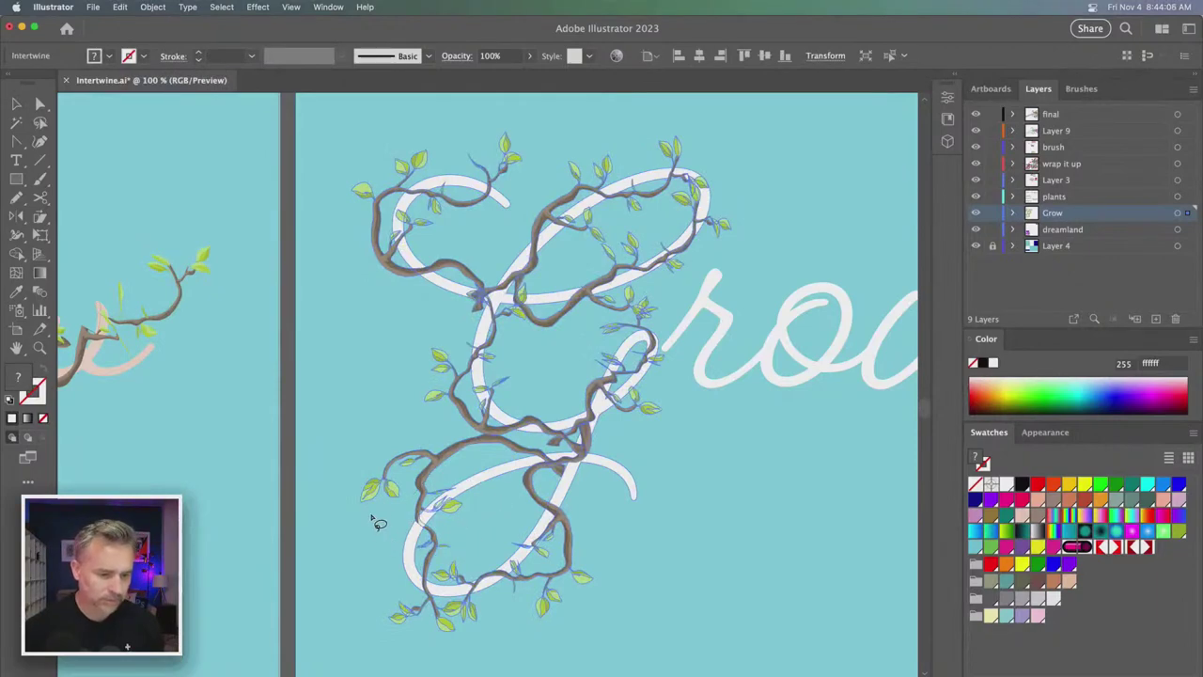
- Zoom to 150% and lasso the first vine crossings on the G's right side
key(super+equal)
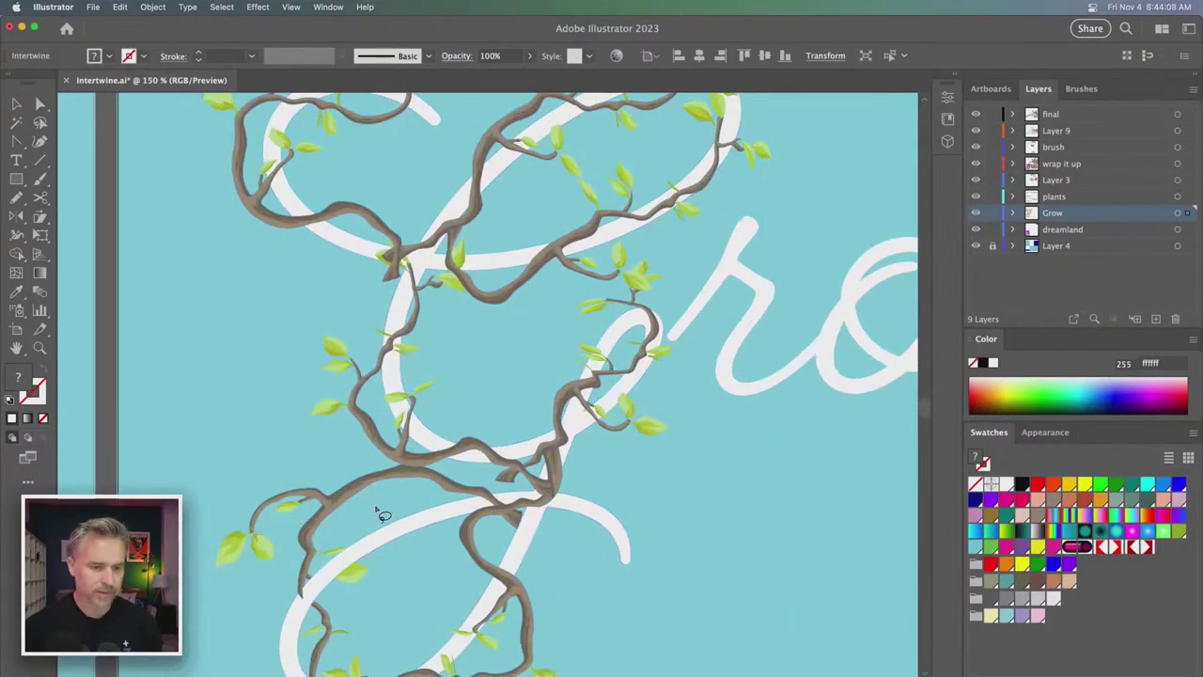
scroll(495, 392, down, 3)
scroll(495, 392, left, 2)
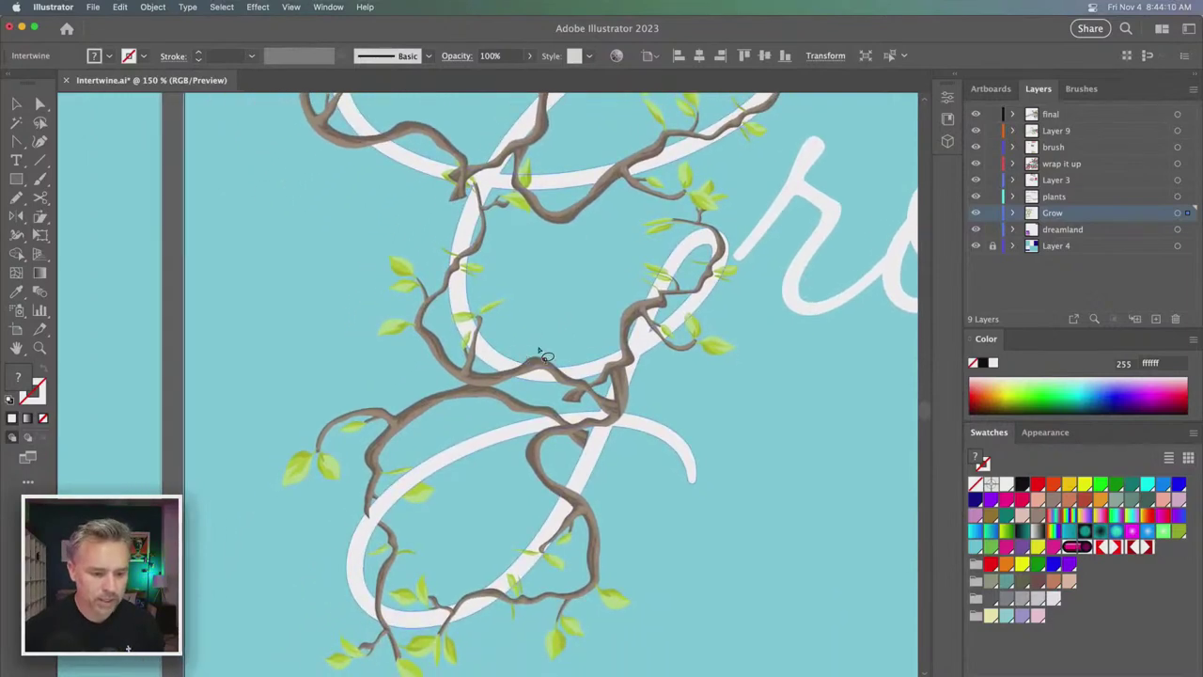
mouse_move(558, 350)
mouse_down()
mouse_move(538, 388)
mouse_move(603, 447)
mouse_move(635, 454)
mouse_move(655, 359)
mouse_move(562, 328)
mouse_move(530, 336)
mouse_up()
scroll(542, 317, up, 5)
scroll(542, 317, left, 2)
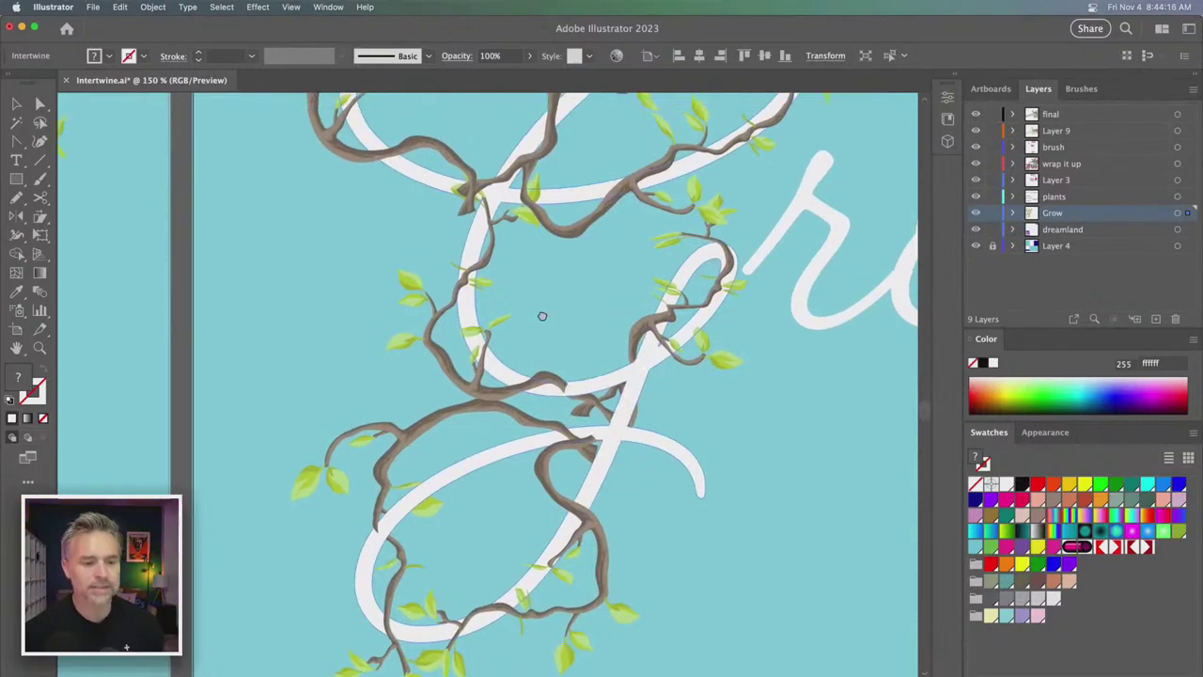
mouse_move(598, 427)
mouse_down()
mouse_move(684, 454)
mouse_move(689, 512)
mouse_move(655, 567)
mouse_move(638, 573)
mouse_move(579, 527)
mouse_move(554, 472)
mouse_move(586, 411)
mouse_move(648, 416)
mouse_move(688, 441)
mouse_move(693, 495)
mouse_move(656, 544)
mouse_move(632, 552)
mouse_move(578, 494)
mouse_move(560, 454)
mouse_move(570, 415)
mouse_up()
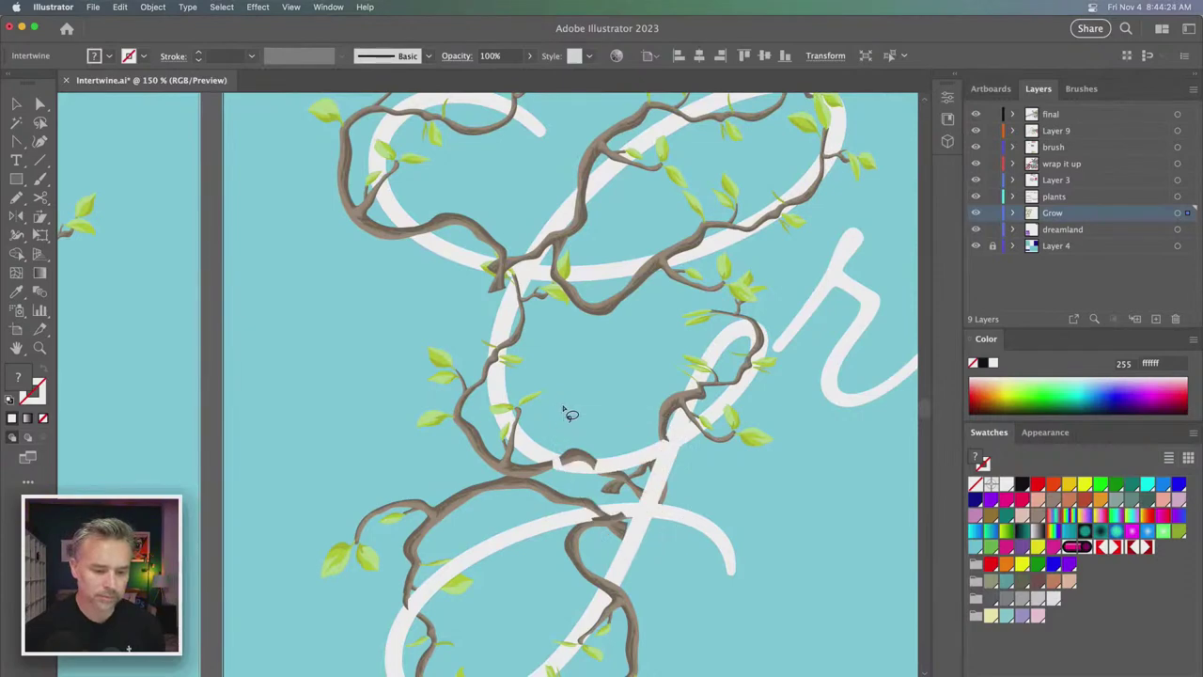
- Lasso the further crossings on the lower part of the G, then exit intertwine mode
mouse_move(565, 486)
mouse_down()
mouse_move(554, 447)
mouse_move(593, 442)
mouse_move(598, 489)
mouse_move(547, 477)
mouse_move(552, 434)
mouse_move(615, 423)
mouse_move(691, 472)
mouse_move(646, 561)
mouse_move(602, 564)
mouse_move(549, 495)
mouse_move(584, 545)
mouse_up()
mouse_move(715, 577)
mouse_down()
mouse_move(561, 589)
mouse_move(511, 475)
mouse_move(563, 398)
mouse_move(675, 395)
mouse_move(734, 501)
mouse_move(729, 552)
mouse_up()
mouse_move(717, 510)
mouse_down()
mouse_move(613, 589)
mouse_move(479, 474)
mouse_move(563, 388)
mouse_move(701, 418)
mouse_move(708, 524)
mouse_move(706, 554)
mouse_up()
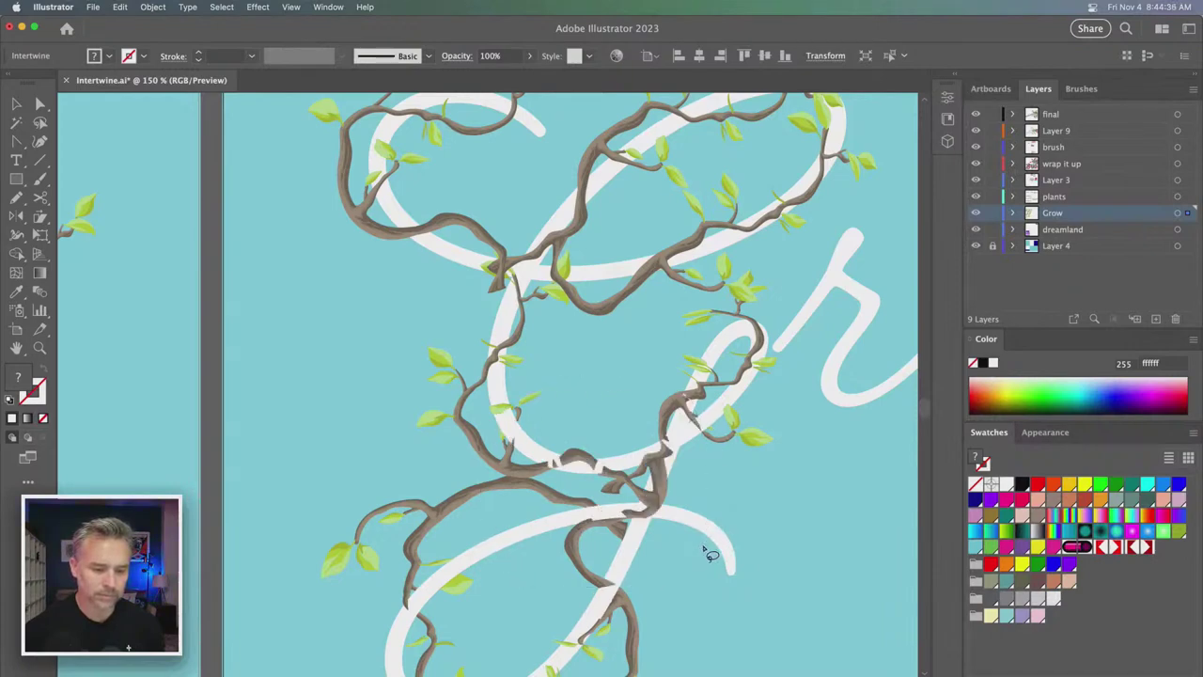
mouse_move(741, 479)
mouse_down()
mouse_move(656, 588)
mouse_move(506, 439)
mouse_move(558, 378)
mouse_move(706, 431)
mouse_move(720, 487)
mouse_up()
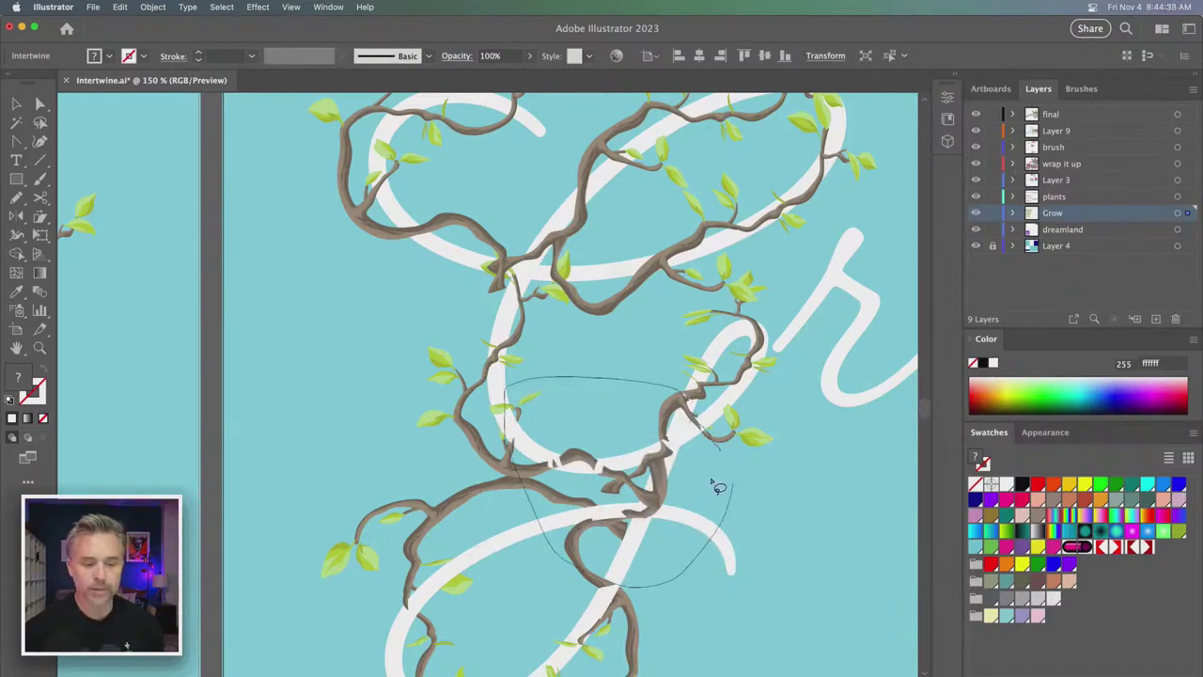
drag(715, 444, 716, 450)
mouse_move(726, 465)
mouse_down()
mouse_move(728, 494)
mouse_move(605, 589)
mouse_move(525, 490)
mouse_move(553, 391)
mouse_move(713, 395)
mouse_move(713, 519)
mouse_move(584, 574)
mouse_move(529, 459)
mouse_move(638, 411)
mouse_move(693, 455)
mouse_up()
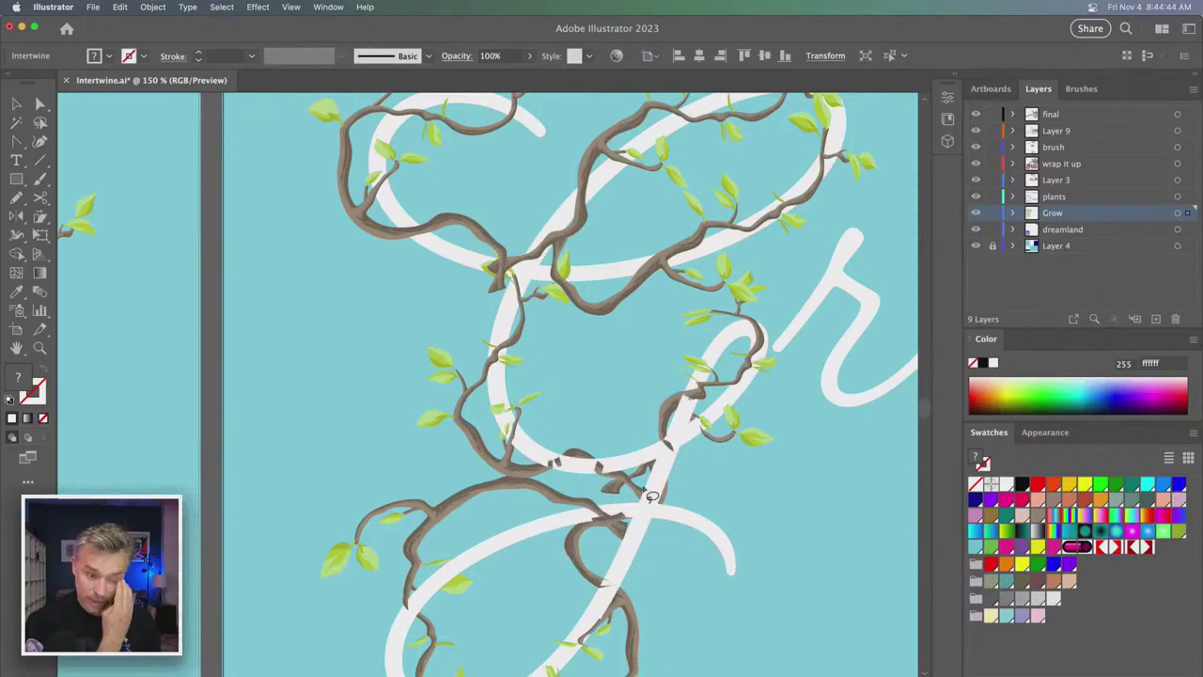
key(v)
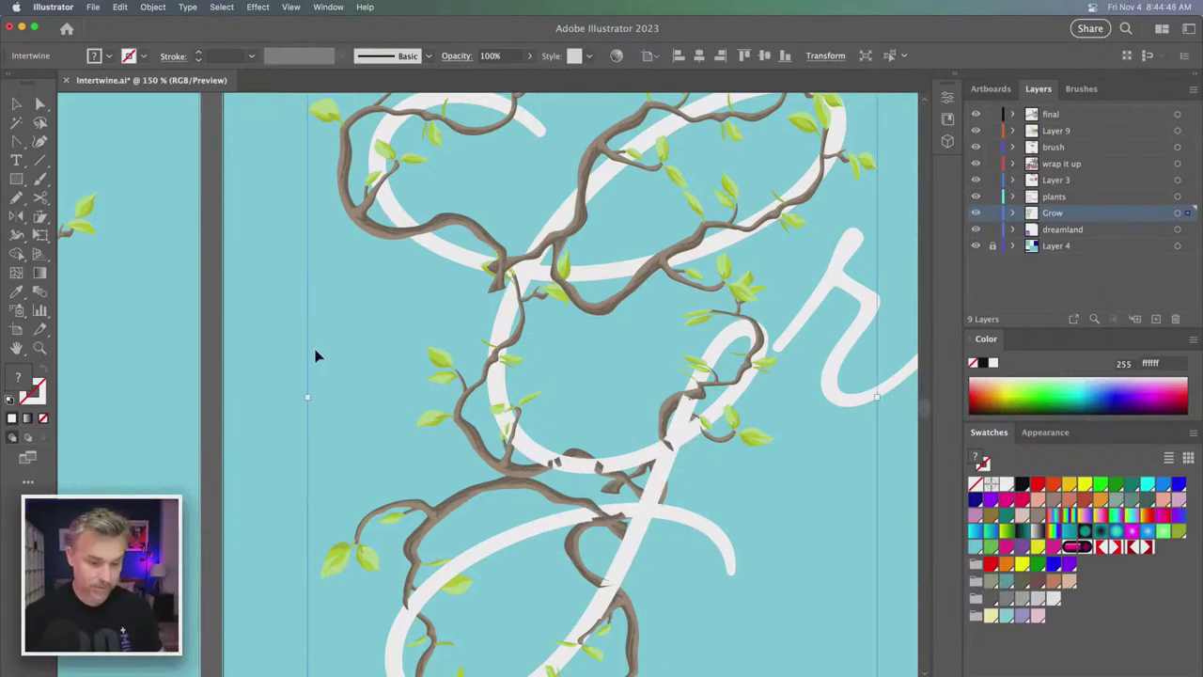
- Reopen the intertwine for editing and zoom back to 100%, undoing an accidental move
mouse_move(201, 378)
click(297, 404)
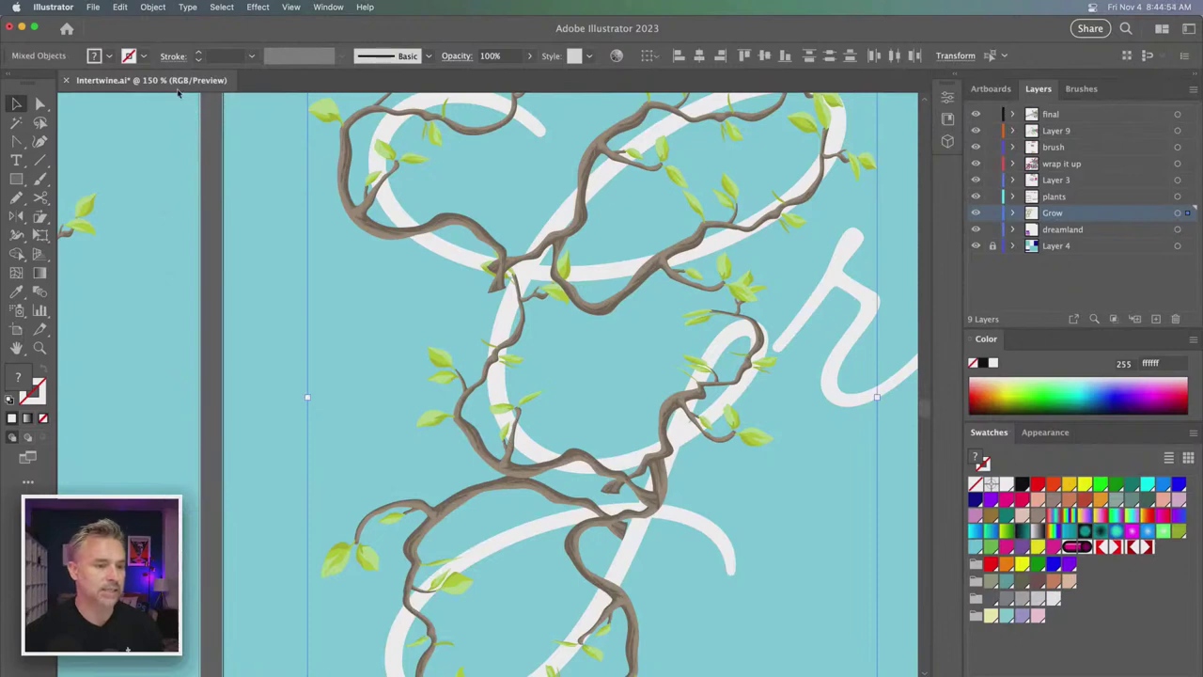
key(super+minus)
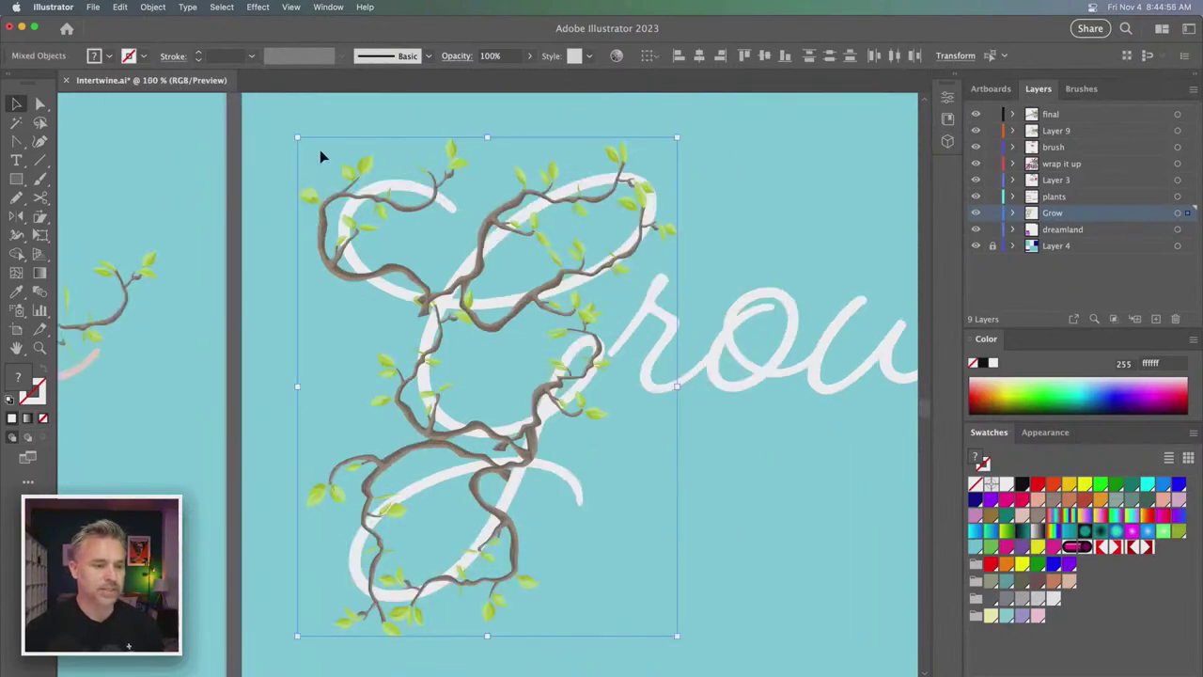
drag(338, 203, 256, 188)
key(super+z)
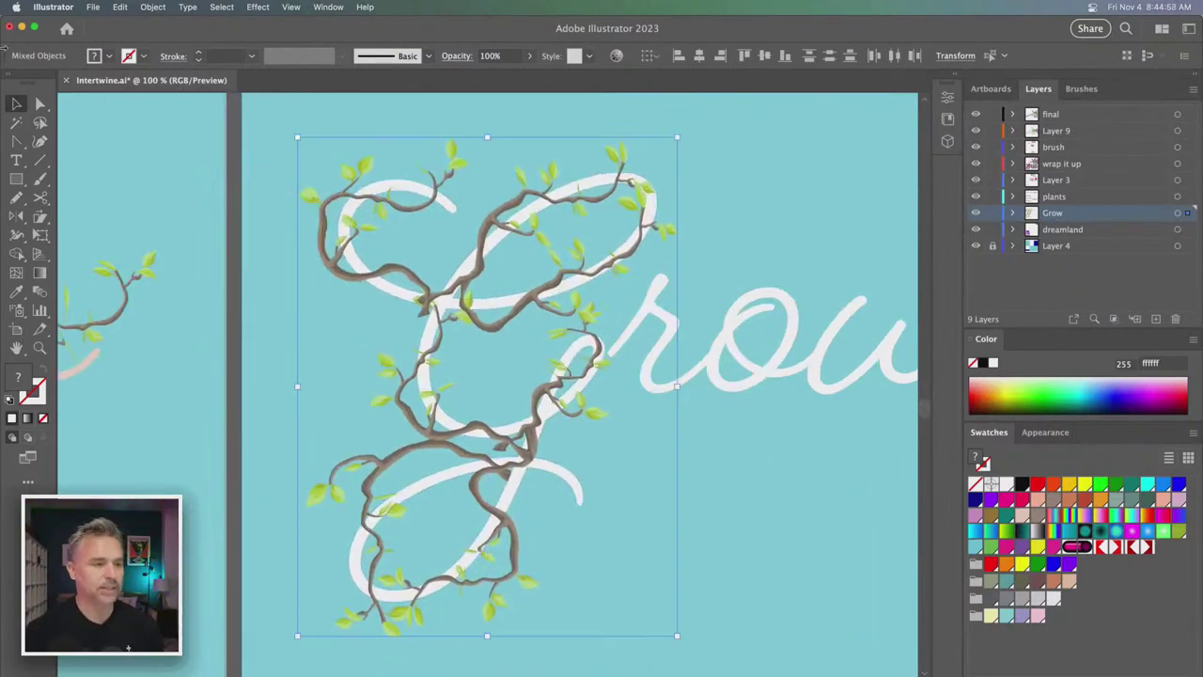
click(139, 8)
- Make a new intertwine, zoom to 200%, and lasso three vine crossings to weave them
mouse_move(174, 378)
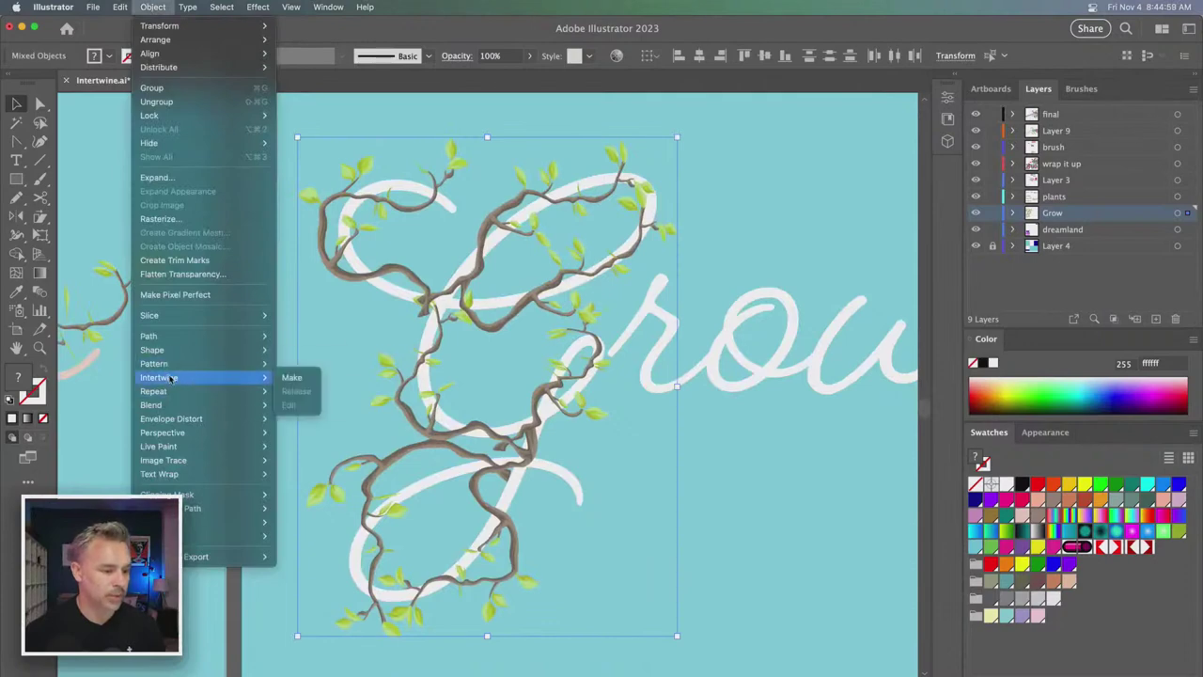
click(290, 377)
key(super+plus)
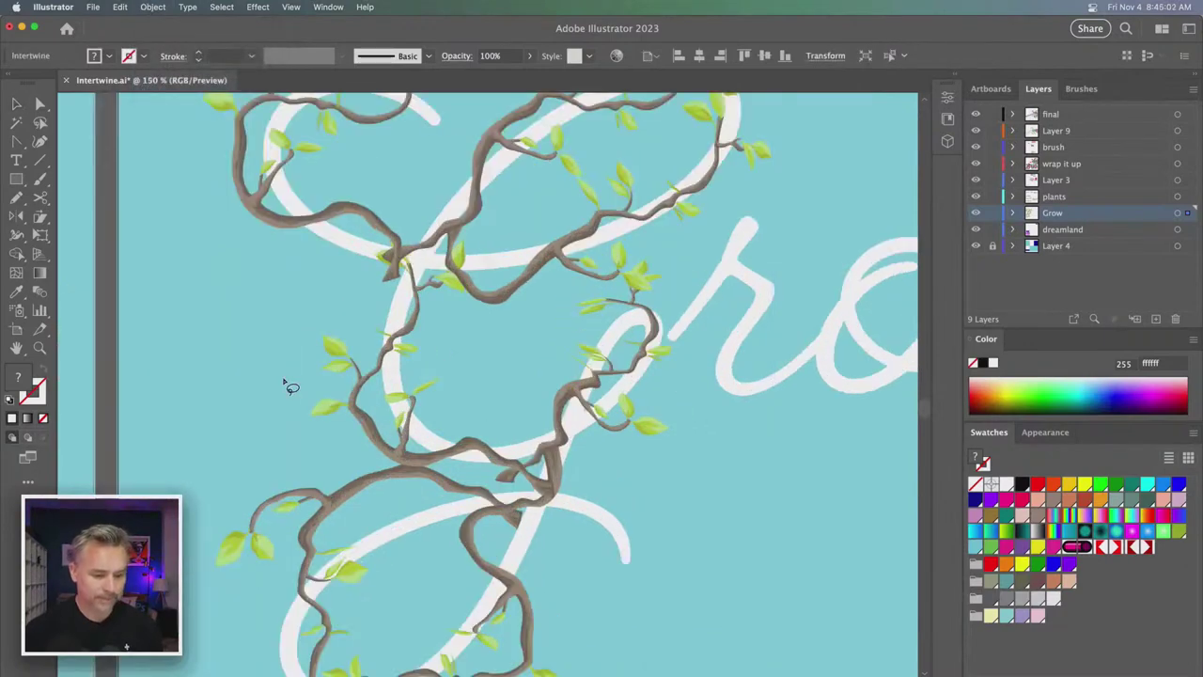
key(super+plus)
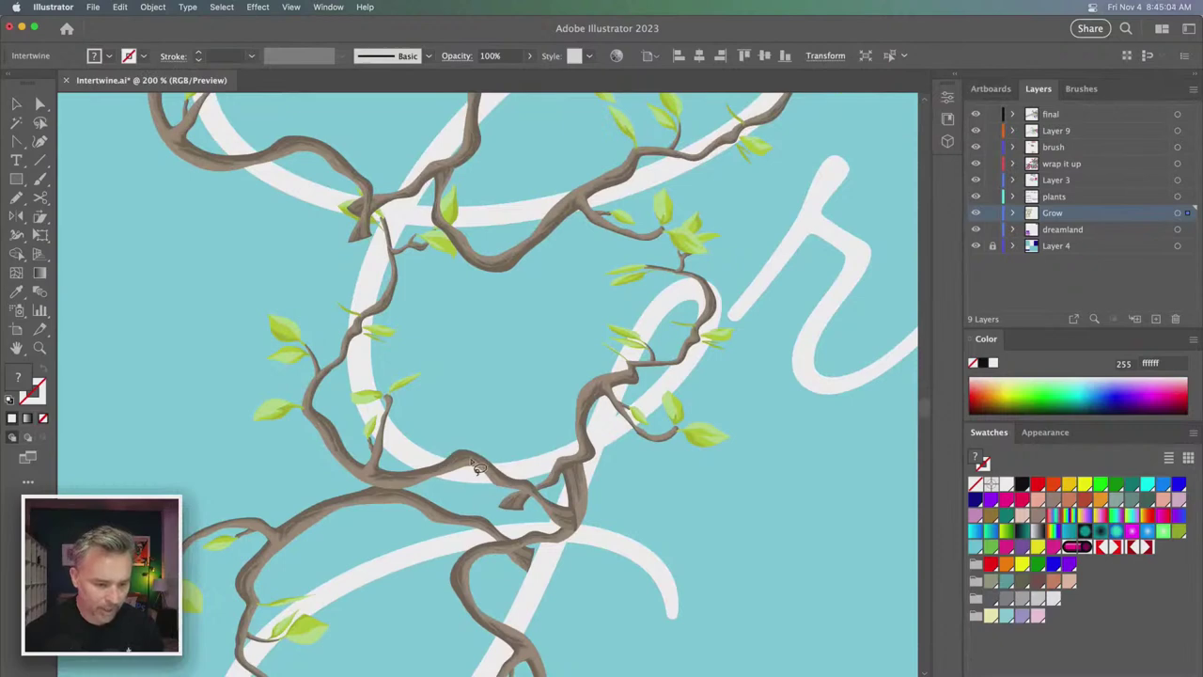
scroll(484, 414, down, 1)
scroll(492, 387, down, 3)
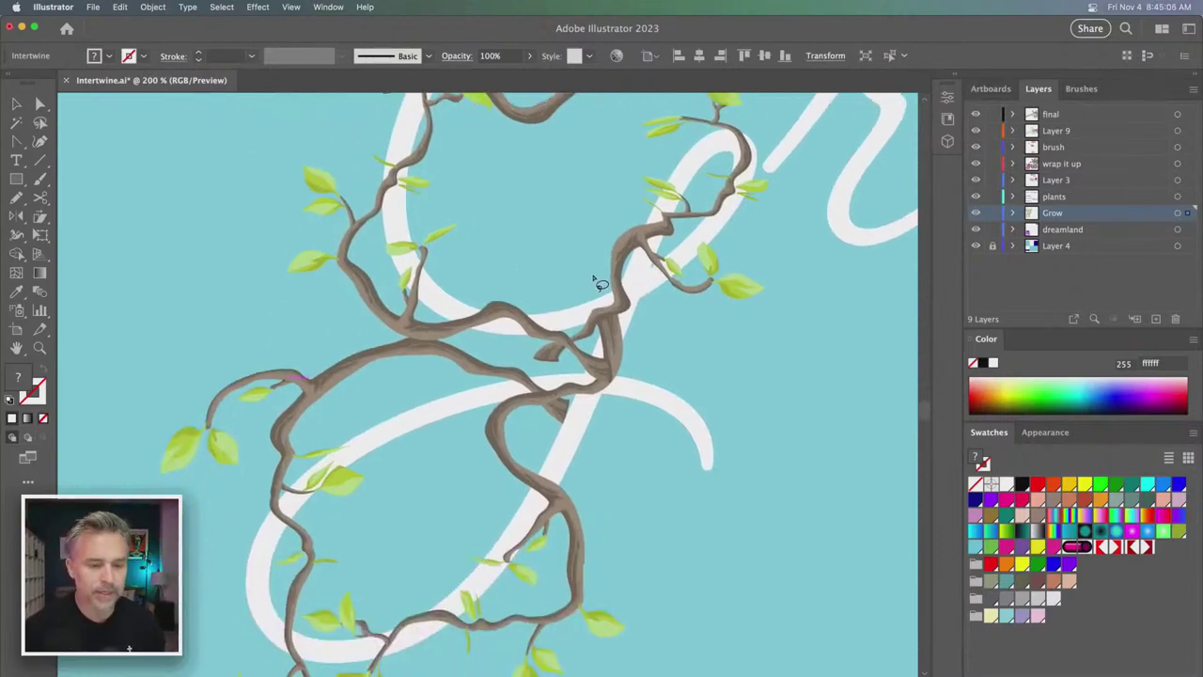
mouse_move(606, 280)
mouse_down()
mouse_move(654, 306)
mouse_move(651, 355)
mouse_move(626, 419)
mouse_move(561, 393)
mouse_move(509, 336)
mouse_move(506, 288)
mouse_move(593, 261)
mouse_up()
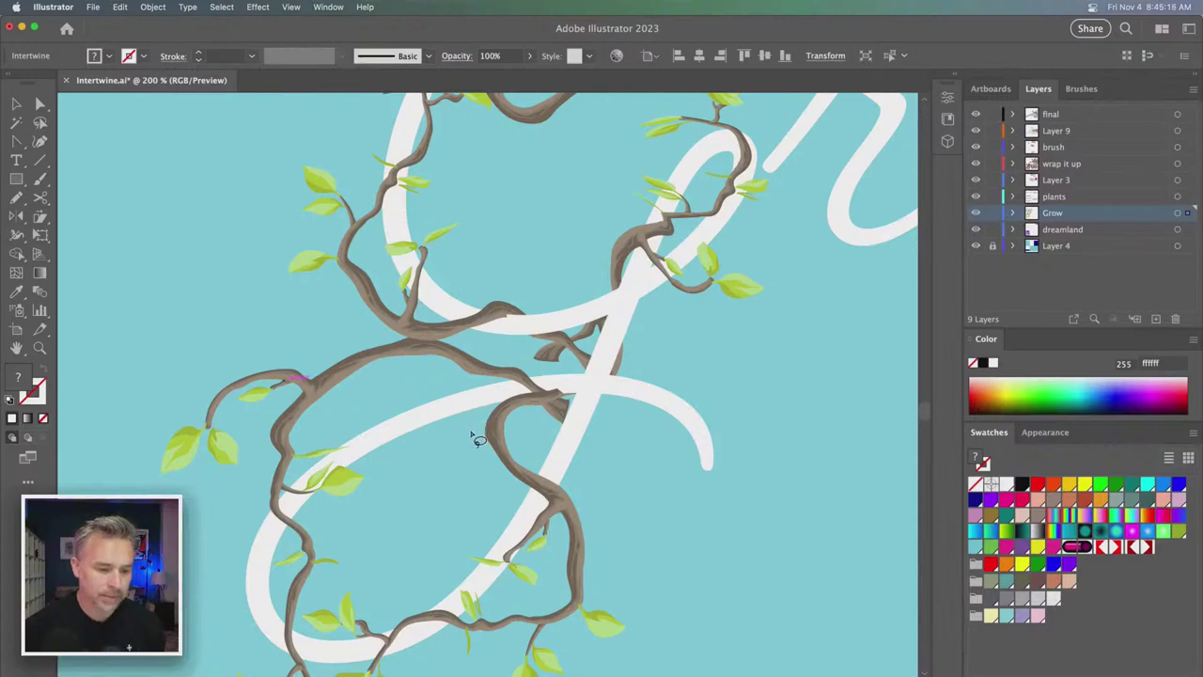
mouse_move(472, 436)
mouse_down()
mouse_move(569, 450)
mouse_move(572, 389)
mouse_move(504, 353)
mouse_move(477, 447)
mouse_up()
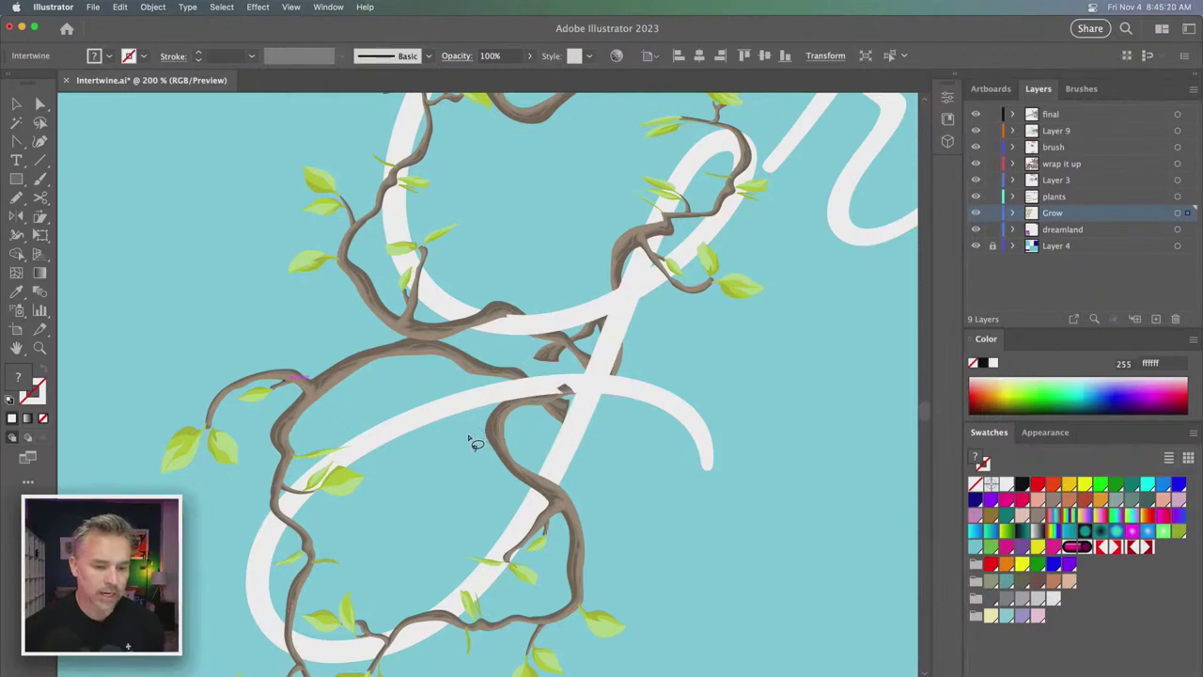
mouse_move(557, 387)
mouse_down()
mouse_move(530, 408)
mouse_move(578, 384)
mouse_move(583, 401)
mouse_move(537, 395)
mouse_move(616, 401)
mouse_move(541, 411)
mouse_up()
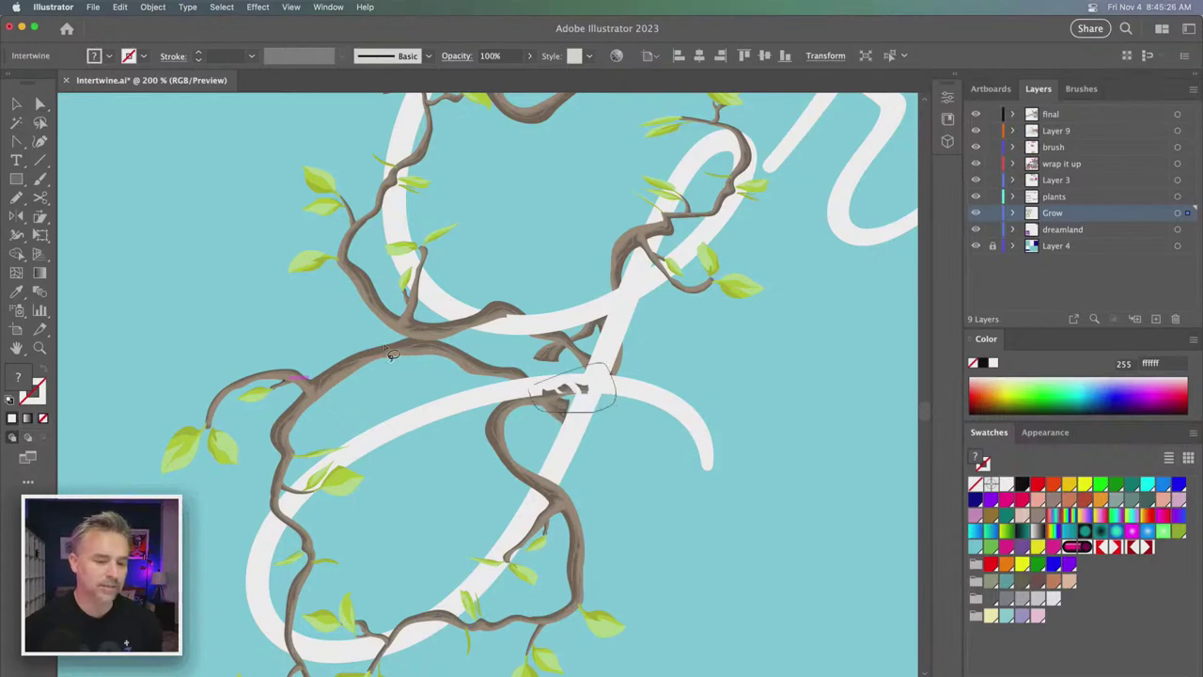
- Exit intertwine mode, select the vine artwork, and release the intertwine
key(v)
click(428, 303)
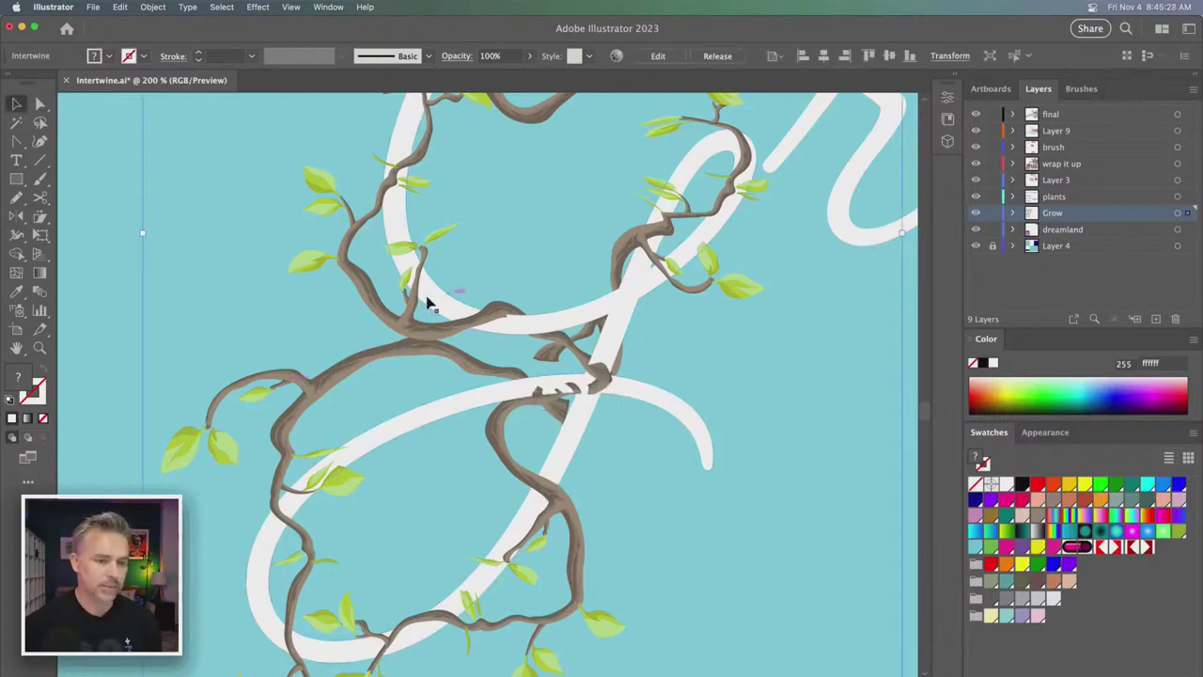
click(152, 6)
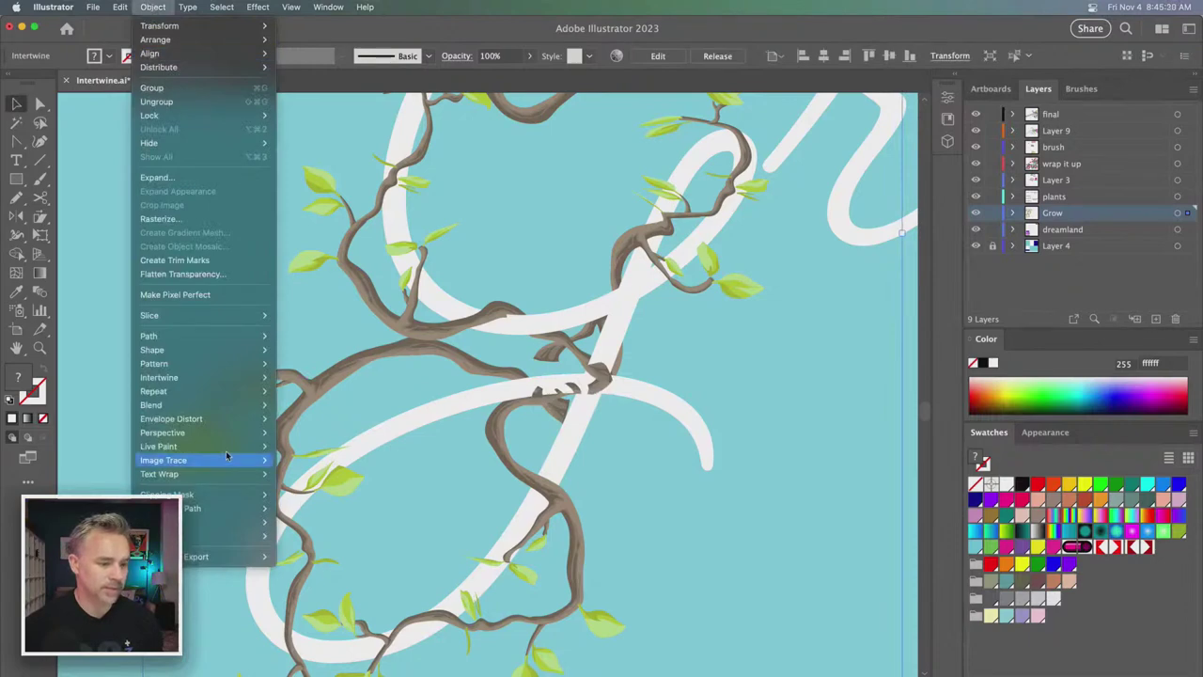
mouse_move(229, 378)
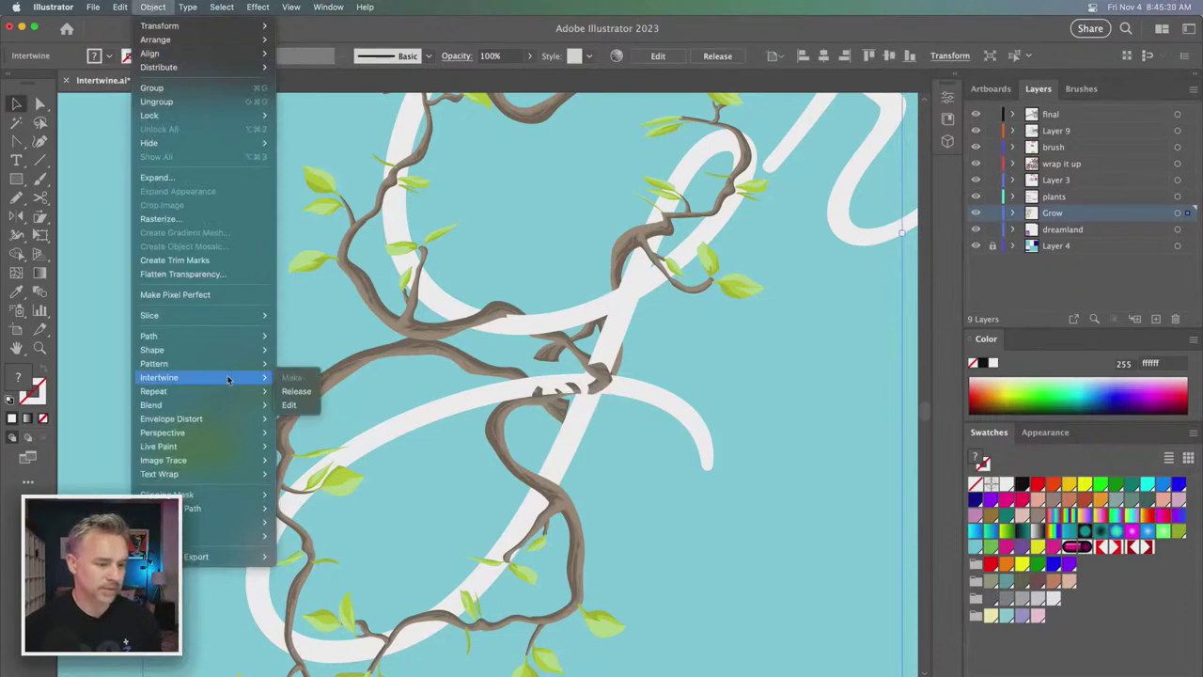
click(296, 393)
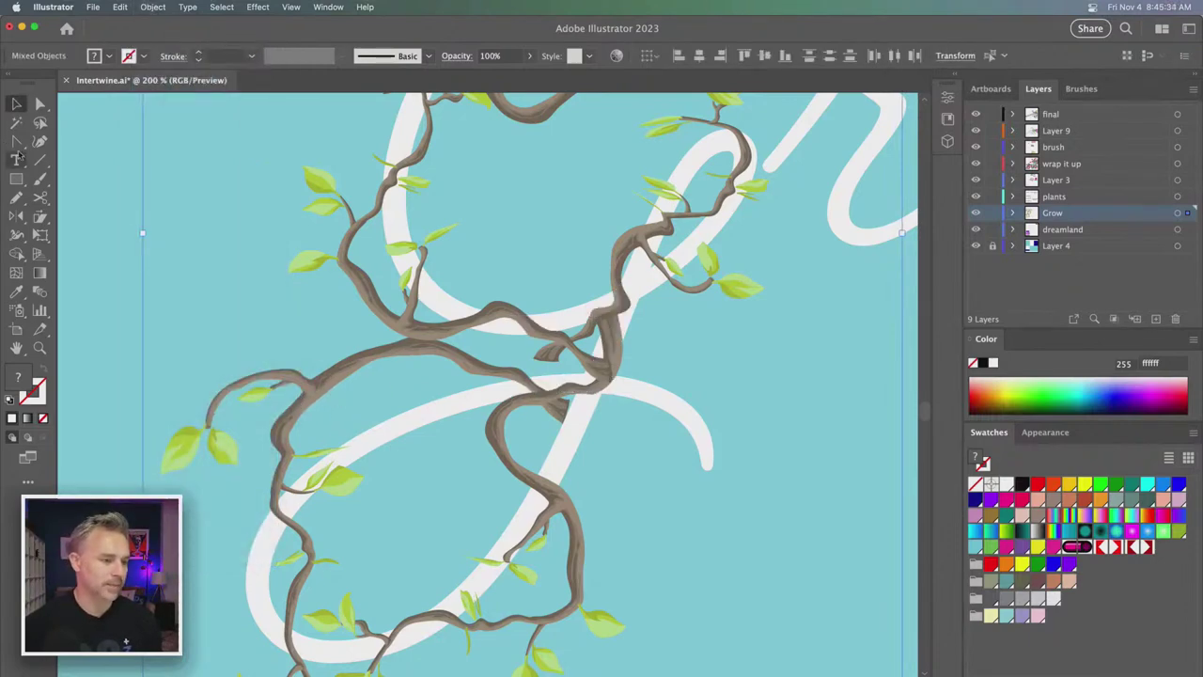
click(156, 8)
- Make a fresh intertwine, zoom to 400% on the upper loop, and try tucking the branch, then undo
mouse_move(182, 380)
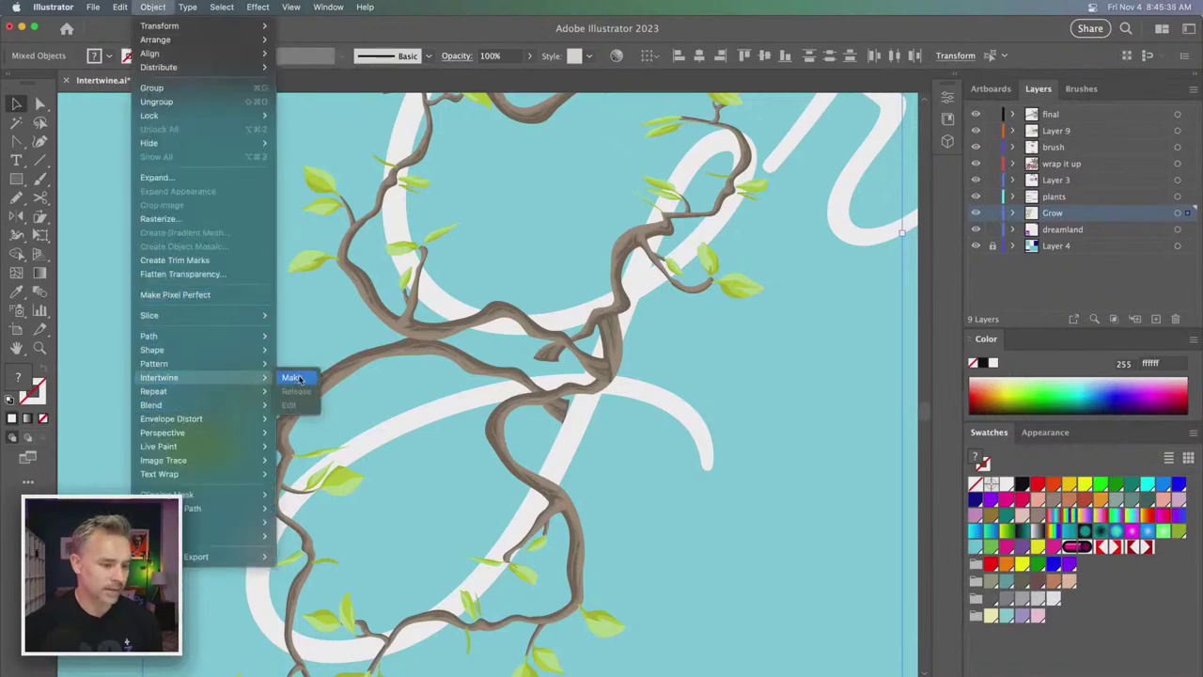
click(297, 378)
key(super+equal)
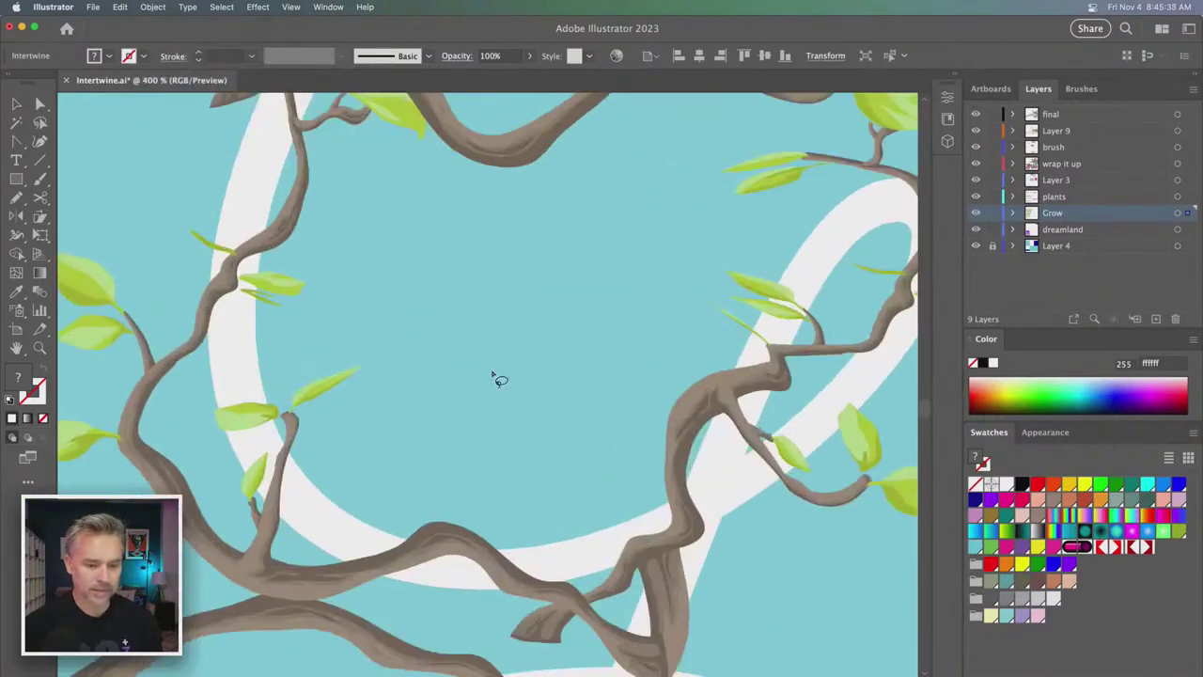
drag(586, 535, 585, 290)
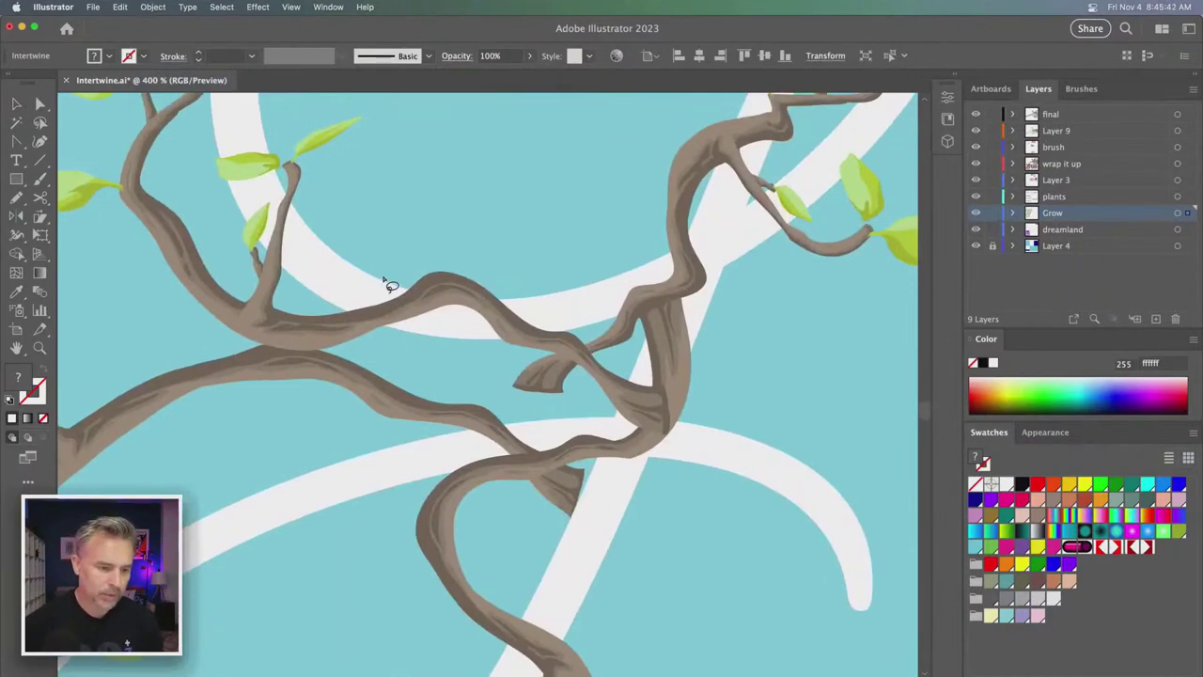
mouse_move(359, 240)
mouse_down()
mouse_move(309, 302)
mouse_move(365, 346)
mouse_move(535, 417)
mouse_move(594, 415)
mouse_move(589, 467)
mouse_move(666, 487)
mouse_move(726, 272)
mouse_move(718, 237)
mouse_move(456, 209)
mouse_up()
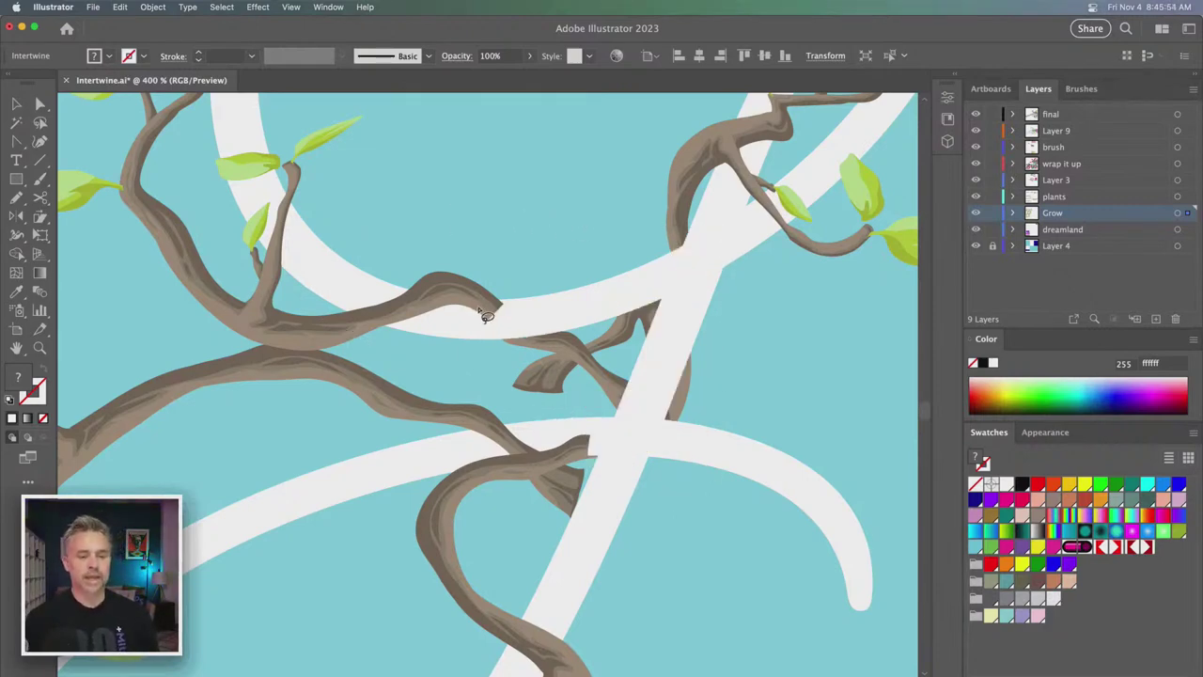
mouse_move(522, 273)
mouse_down()
mouse_move(427, 357)
mouse_move(370, 306)
mouse_move(492, 238)
mouse_move(529, 254)
mouse_up()
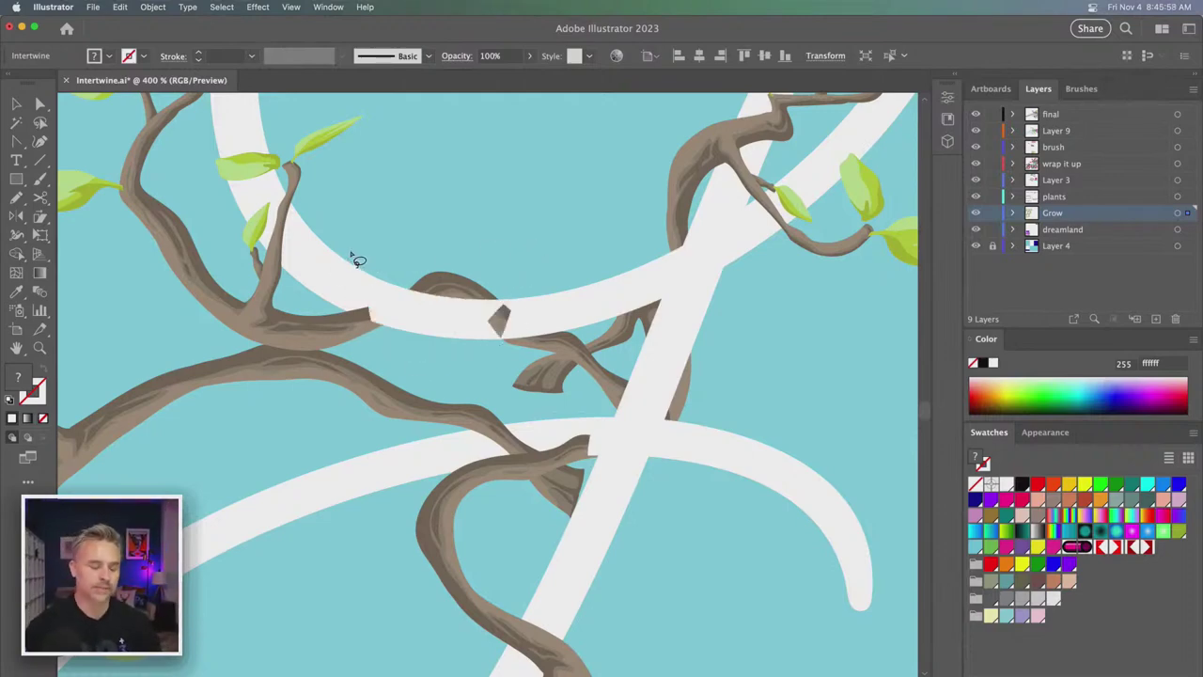
key(super+z)
key(super+z)
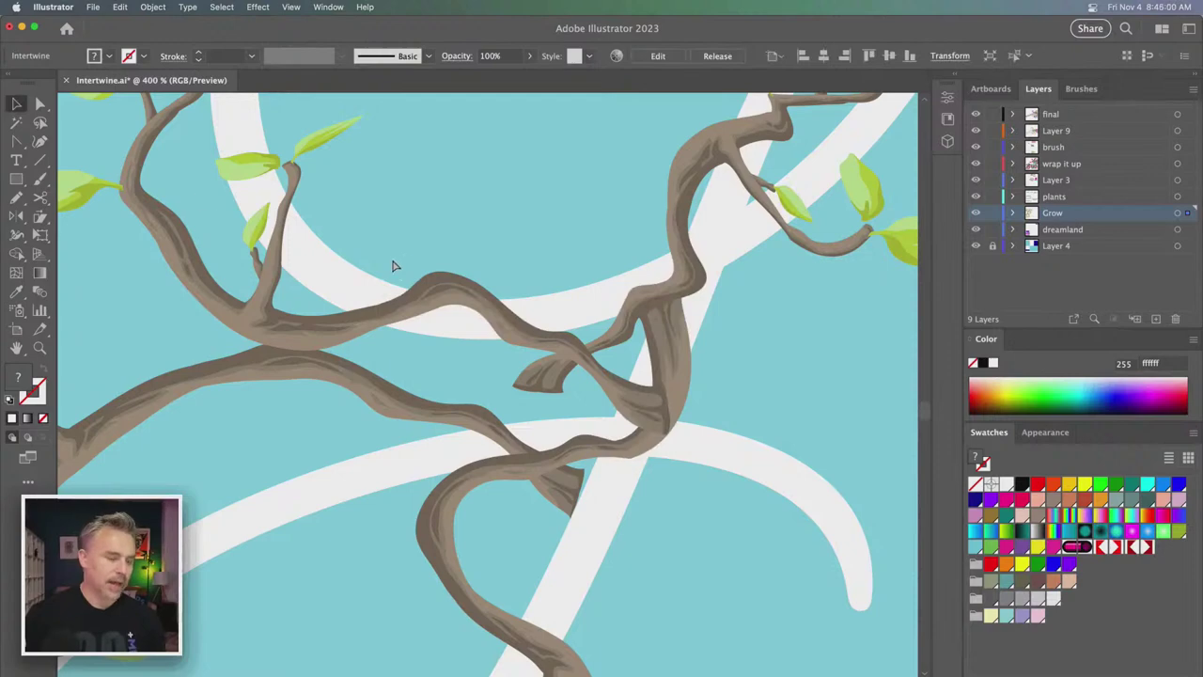
- Release the old intertwine, rebuild it, and lasso the upper crossing so the letter passes over
click(154, 7)
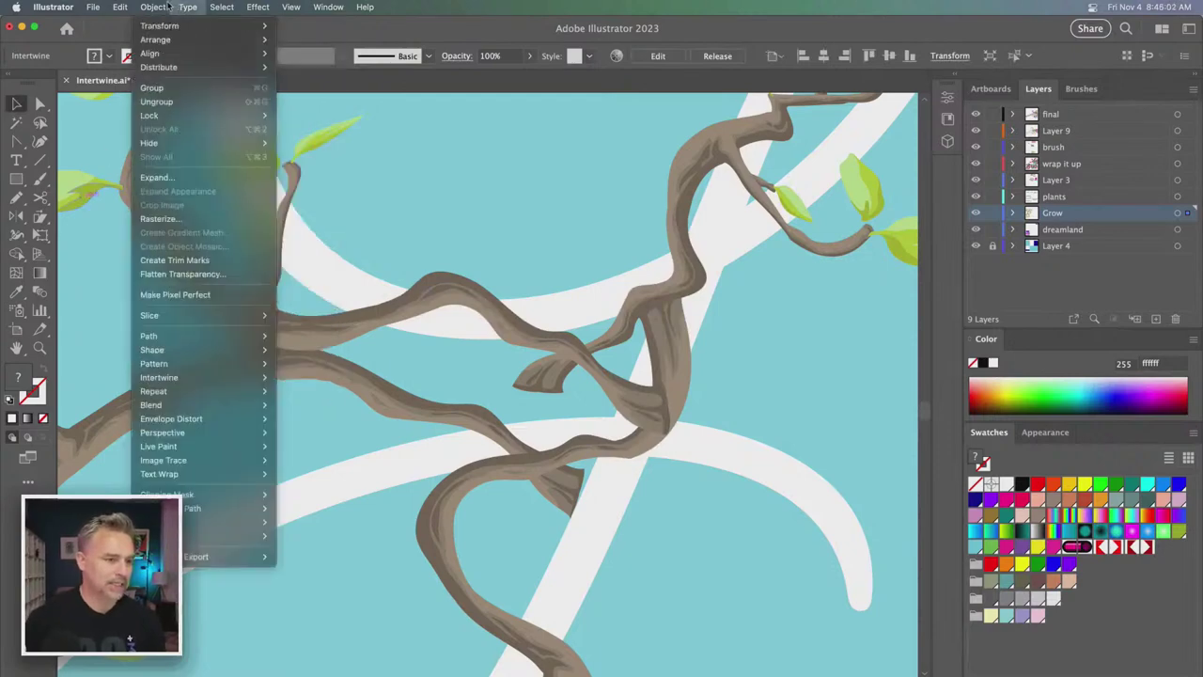
mouse_move(165, 376)
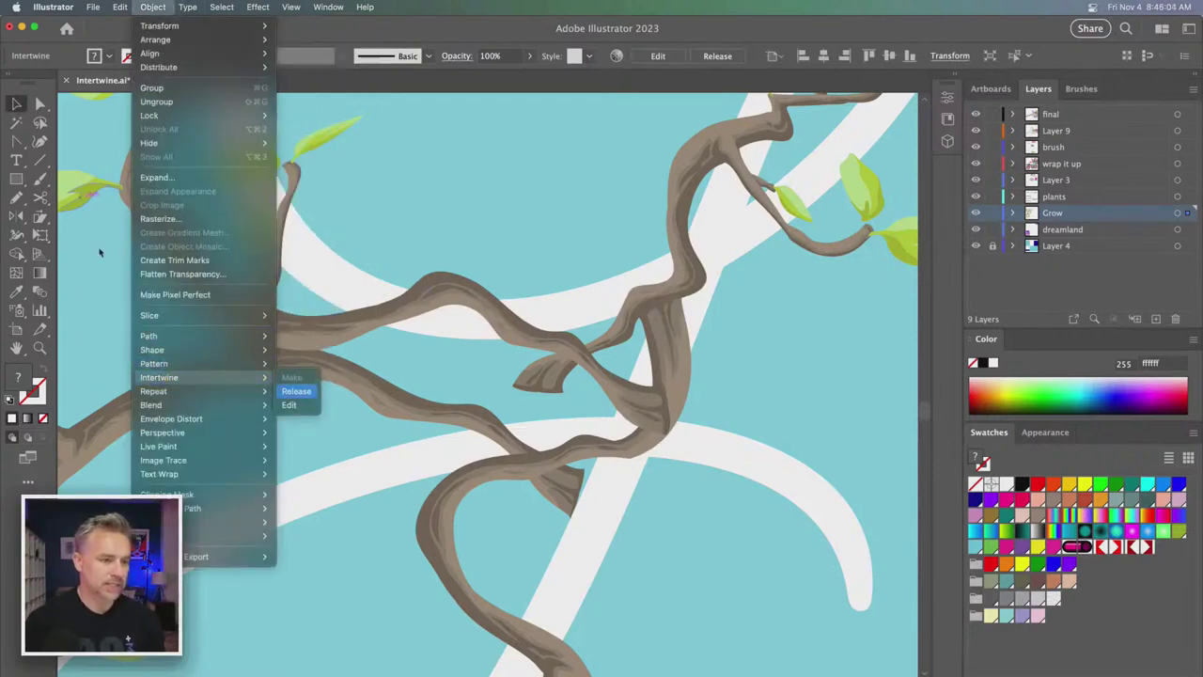
click(120, 6)
mouse_move(154, 7)
mouse_move(209, 377)
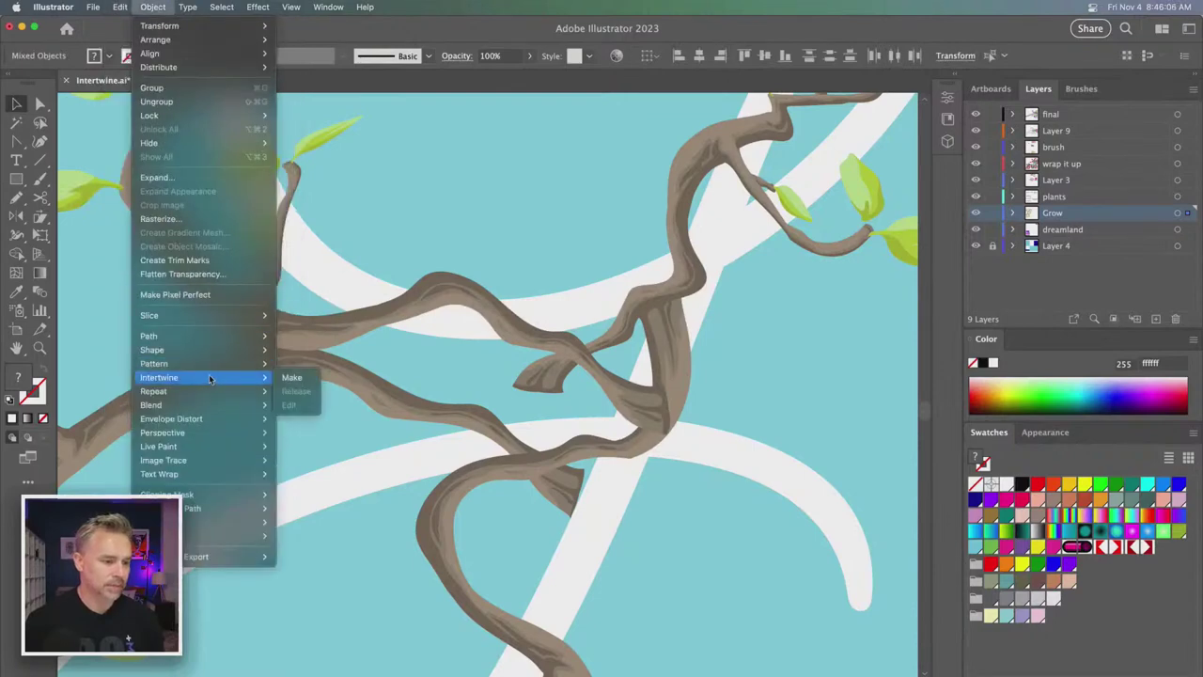
click(291, 377)
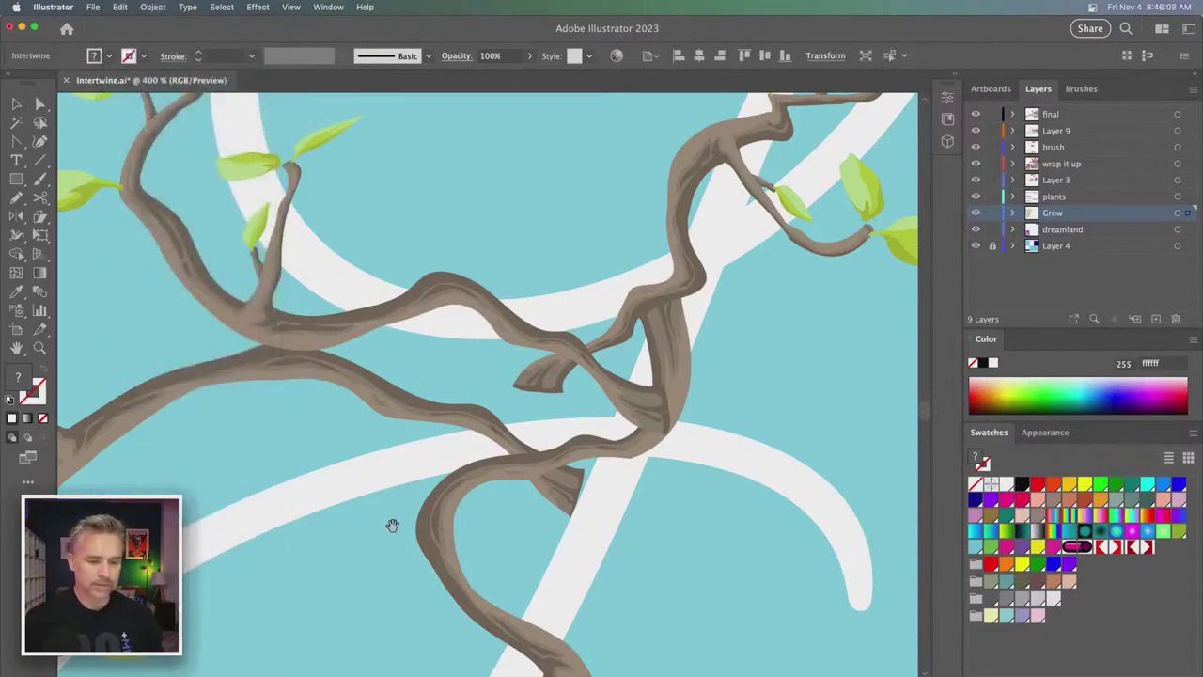
drag(392, 524, 454, 478)
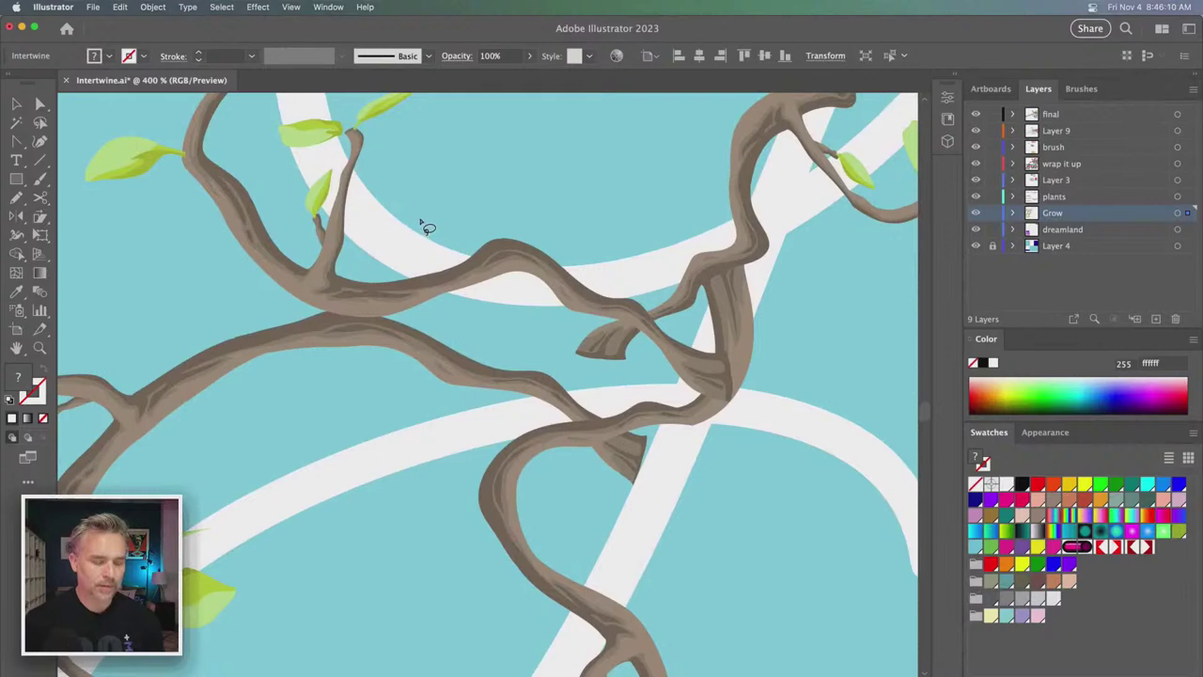
mouse_move(369, 270)
mouse_down()
mouse_move(392, 225)
mouse_move(469, 176)
mouse_move(693, 152)
mouse_move(730, 162)
mouse_move(791, 217)
mouse_move(812, 271)
mouse_move(753, 541)
mouse_move(602, 520)
mouse_move(340, 404)
mouse_move(370, 271)
mouse_up()
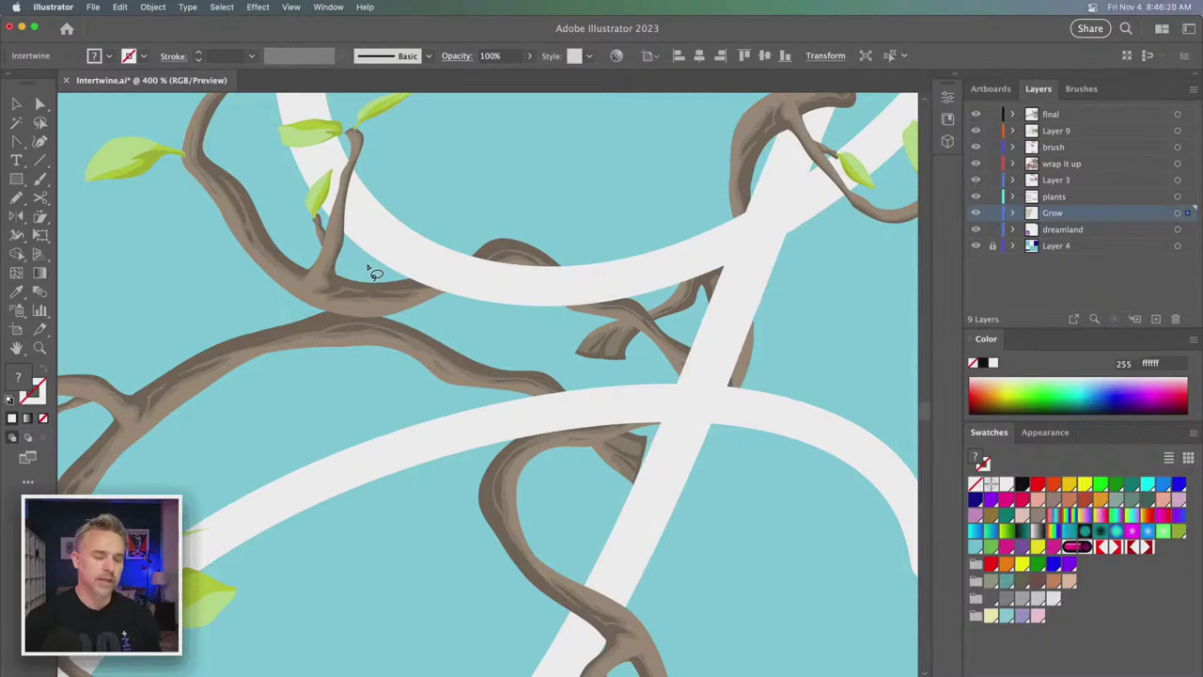
key(super+minus)
key(super+minus)
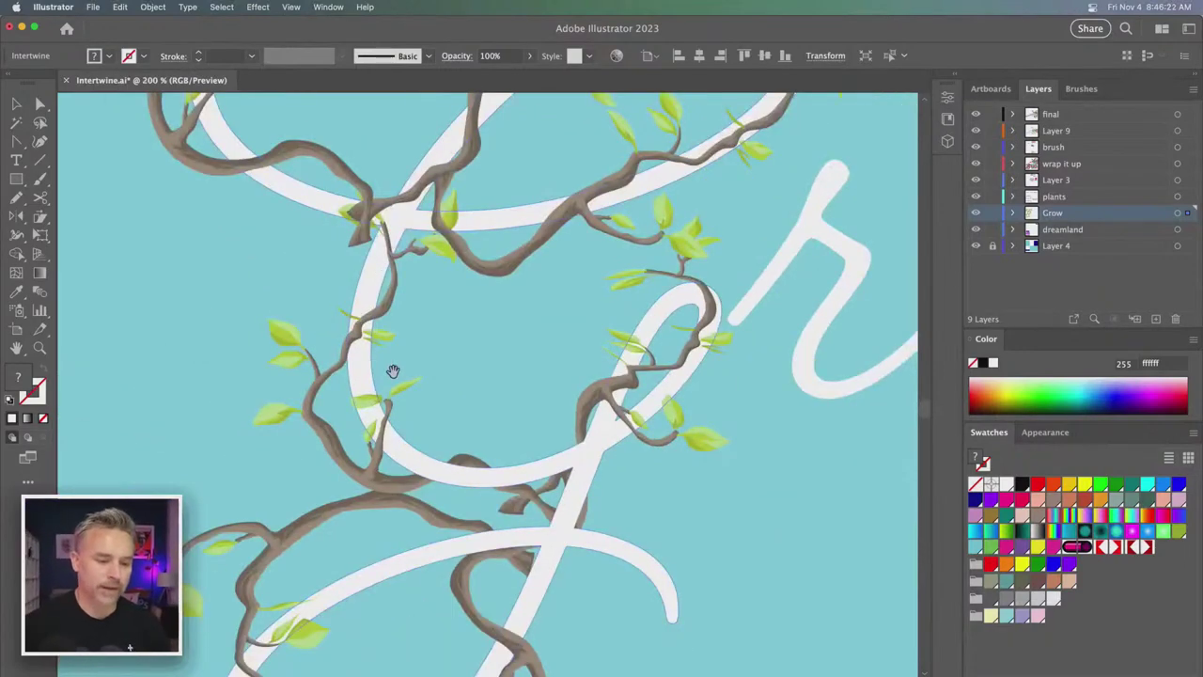
scroll(392, 371, right, 2)
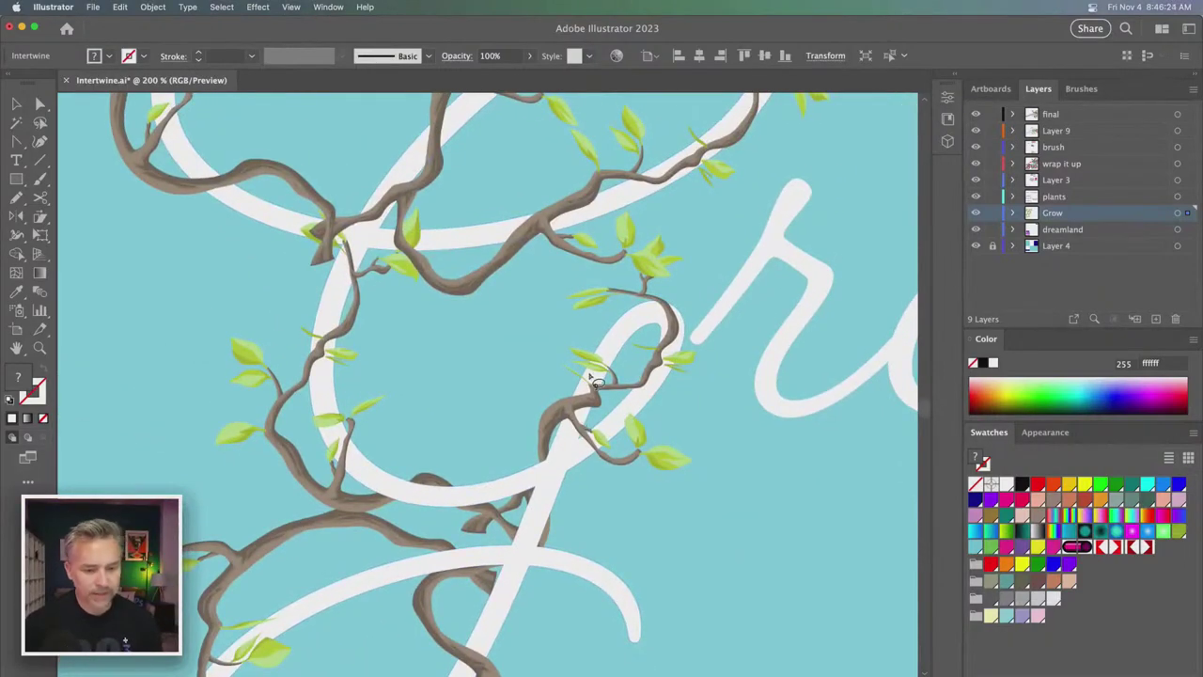
key(super+plus)
key(super+plus)
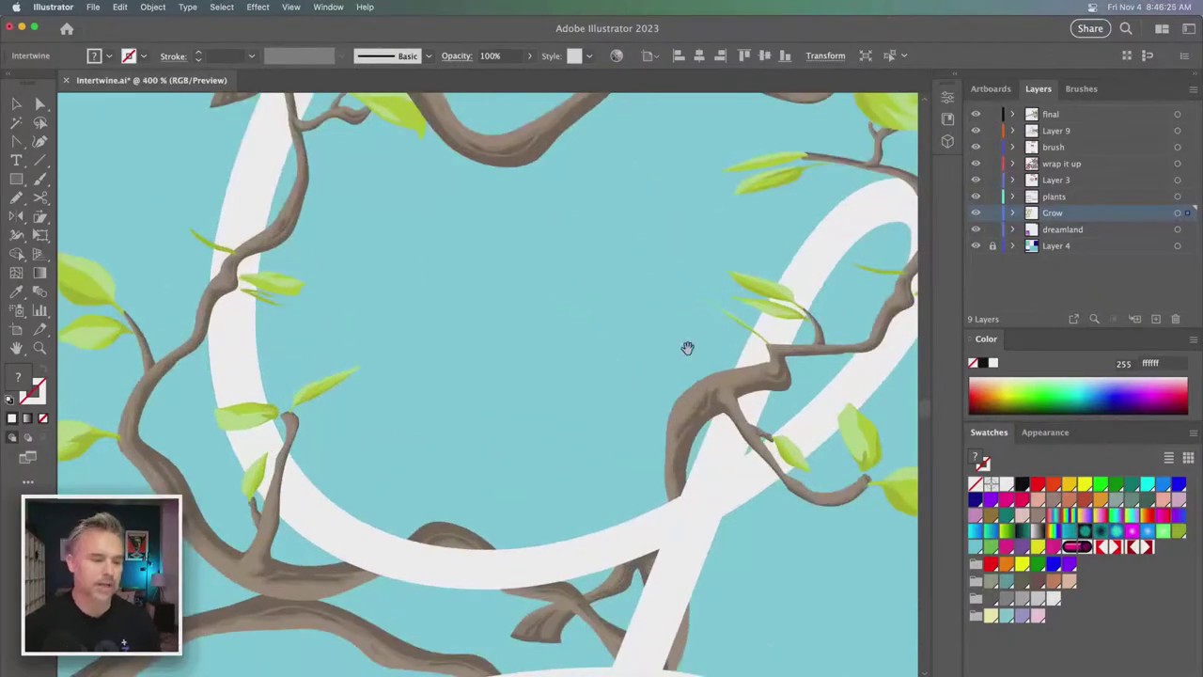
- Pan to the loop crossing and reopen the intertwine for editing
drag(688, 347, 422, 370)
click(152, 7)
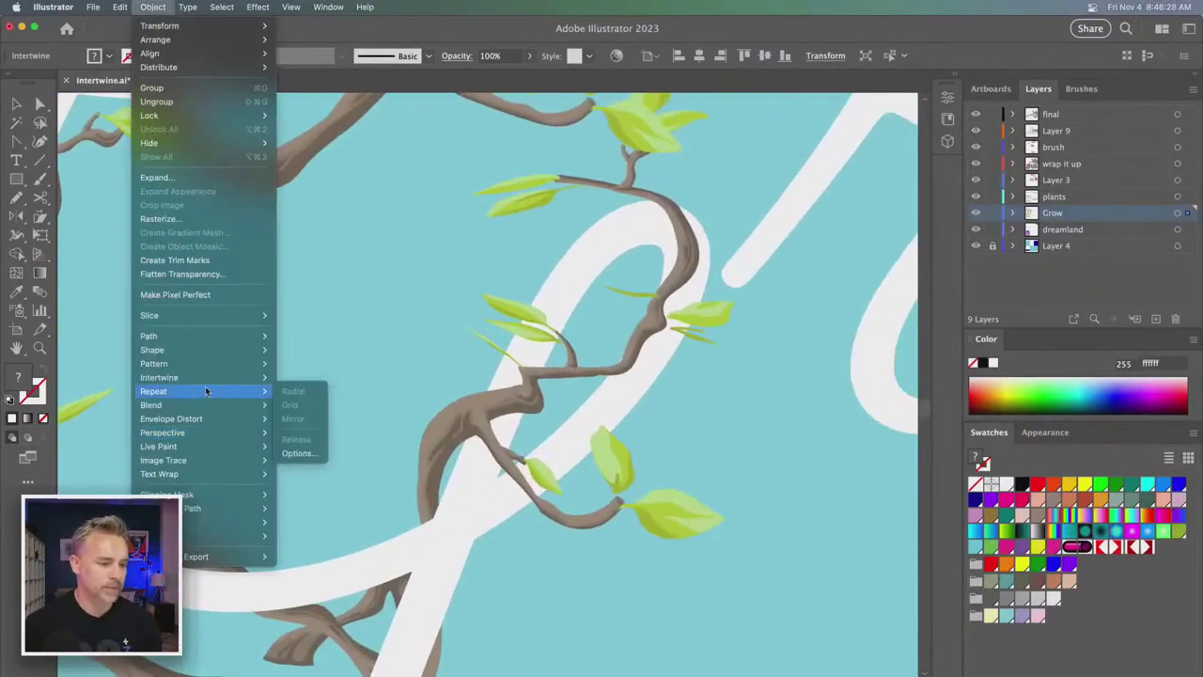
mouse_move(225, 378)
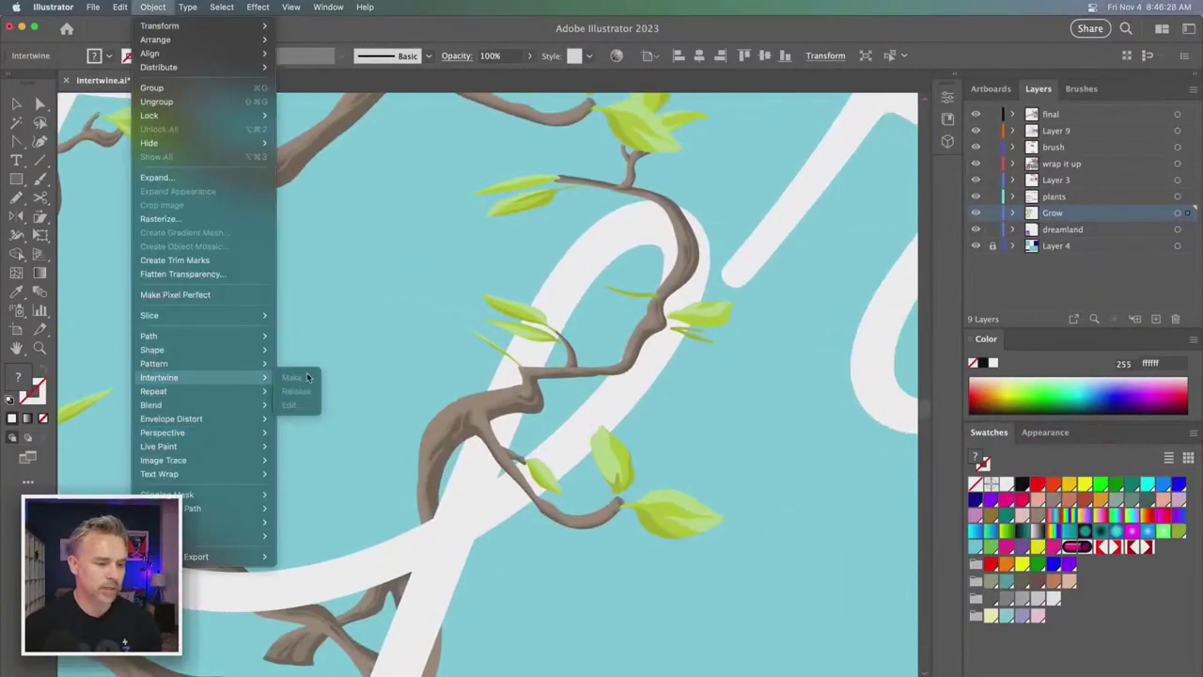
click(16, 104)
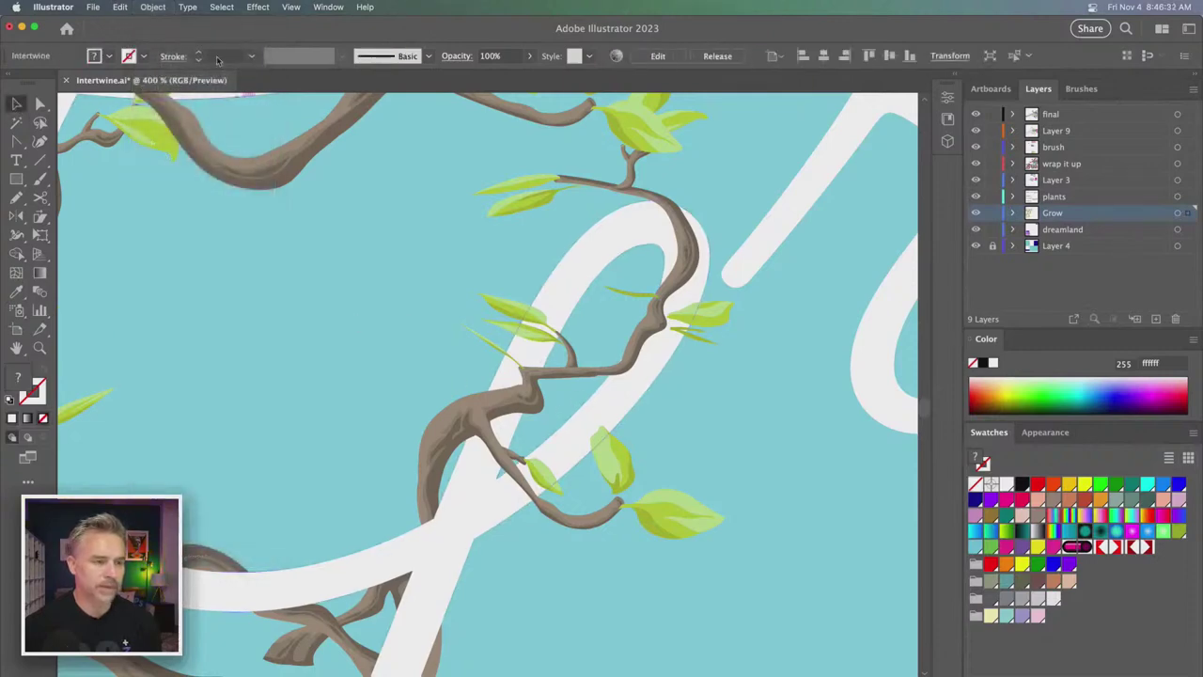
click(153, 7)
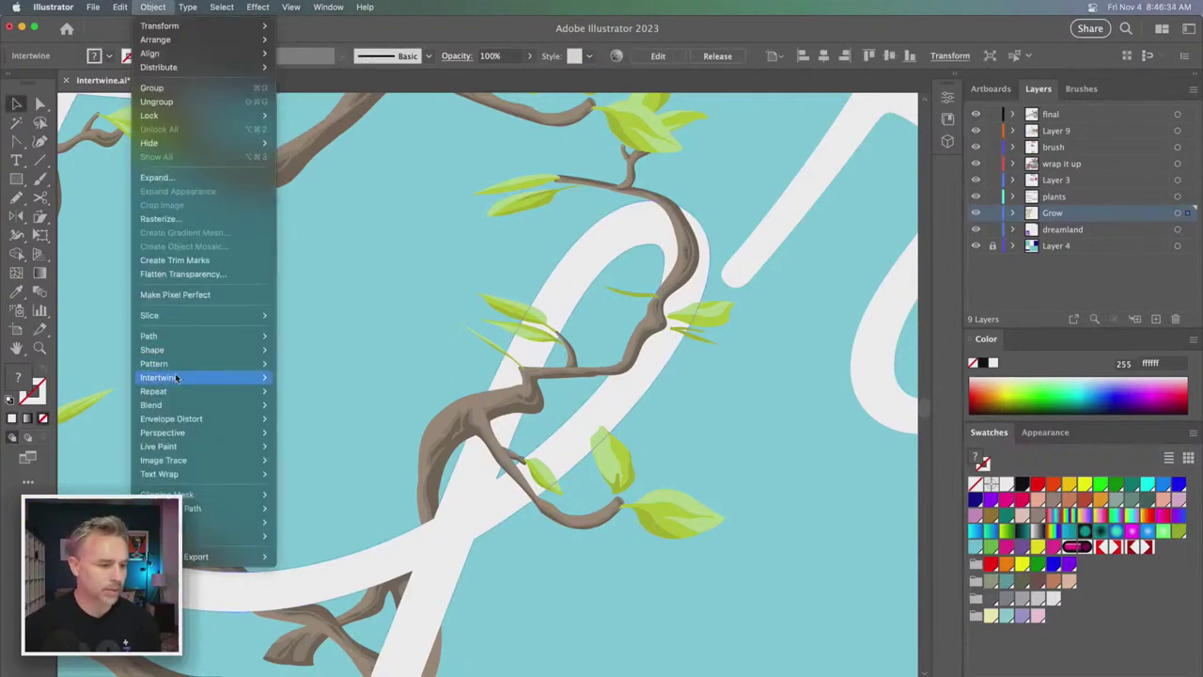
mouse_move(176, 378)
click(291, 406)
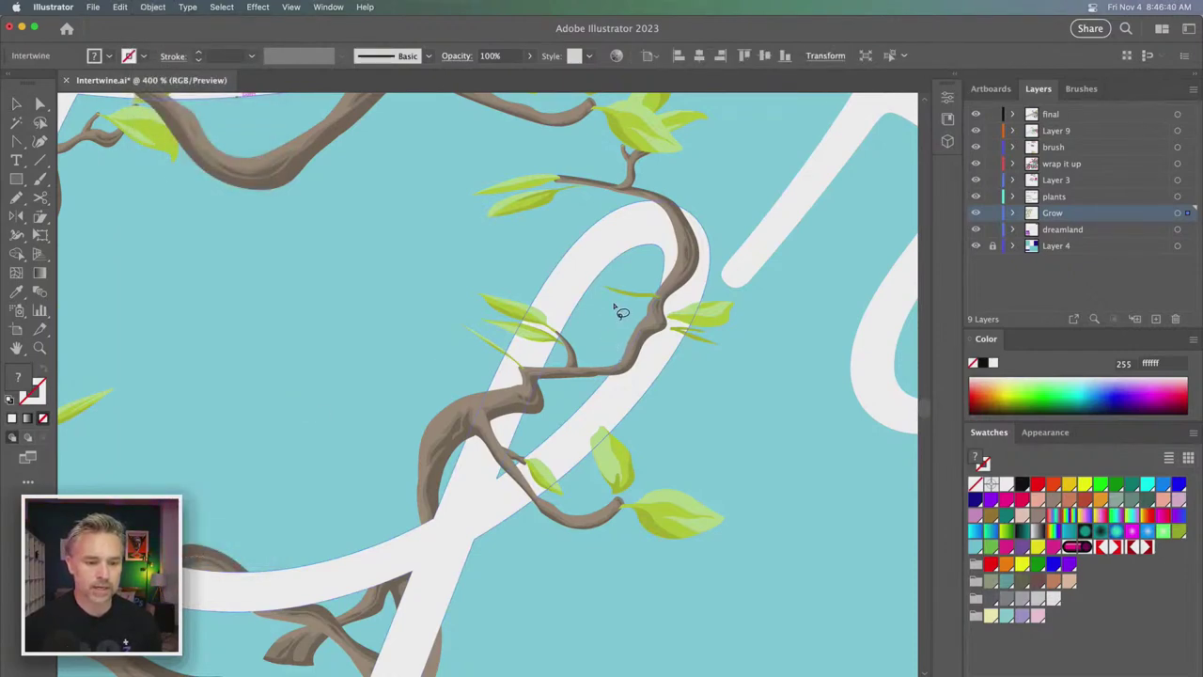
- Tuck the vine under the letter inside the loop; flip the branch junction, then undo it
mouse_move(614, 305)
mouse_down()
mouse_move(651, 185)
mouse_move(708, 191)
mouse_move(773, 259)
mouse_move(747, 395)
mouse_move(607, 414)
mouse_move(576, 369)
mouse_move(596, 338)
mouse_up()
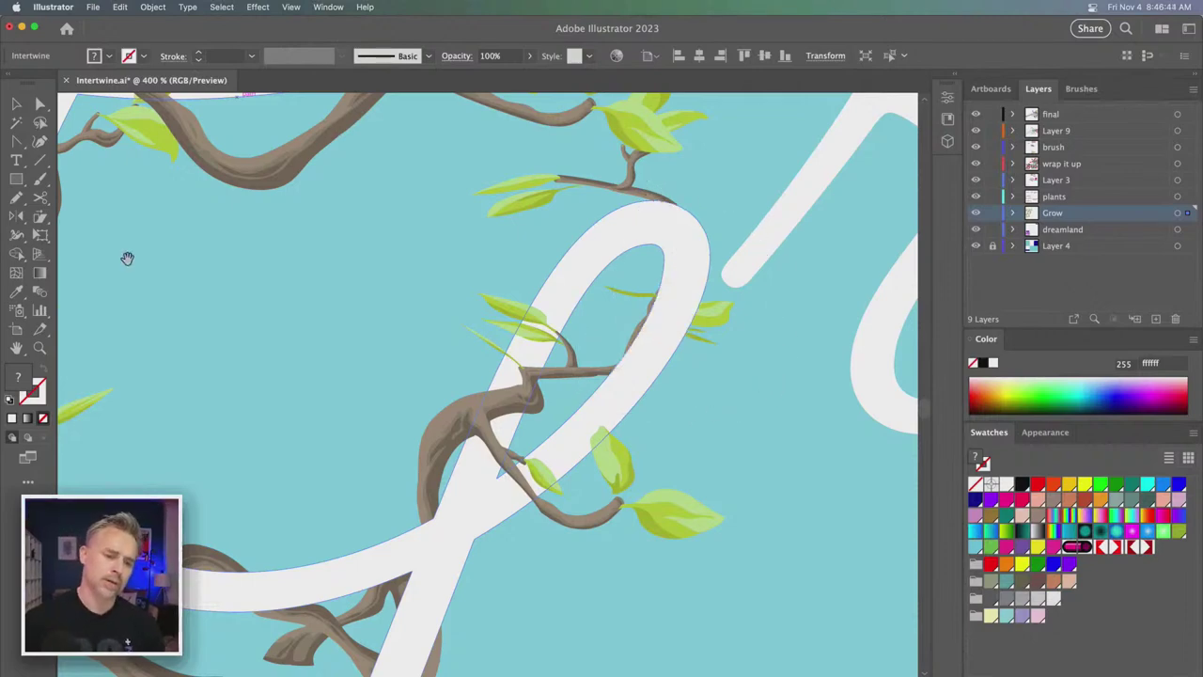
drag(127, 258, 484, 543)
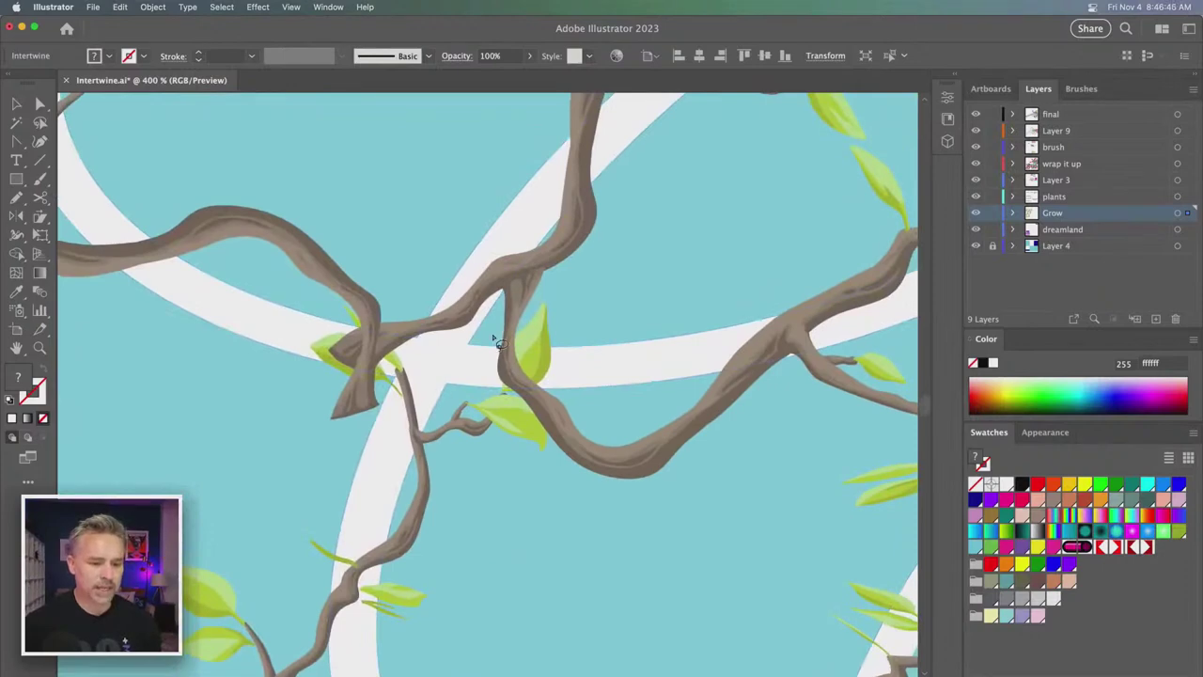
mouse_move(492, 341)
mouse_down()
mouse_move(573, 321)
mouse_move(595, 345)
mouse_move(599, 419)
mouse_move(555, 478)
mouse_move(487, 470)
mouse_move(452, 438)
mouse_move(447, 394)
mouse_move(469, 368)
mouse_move(461, 396)
mouse_up()
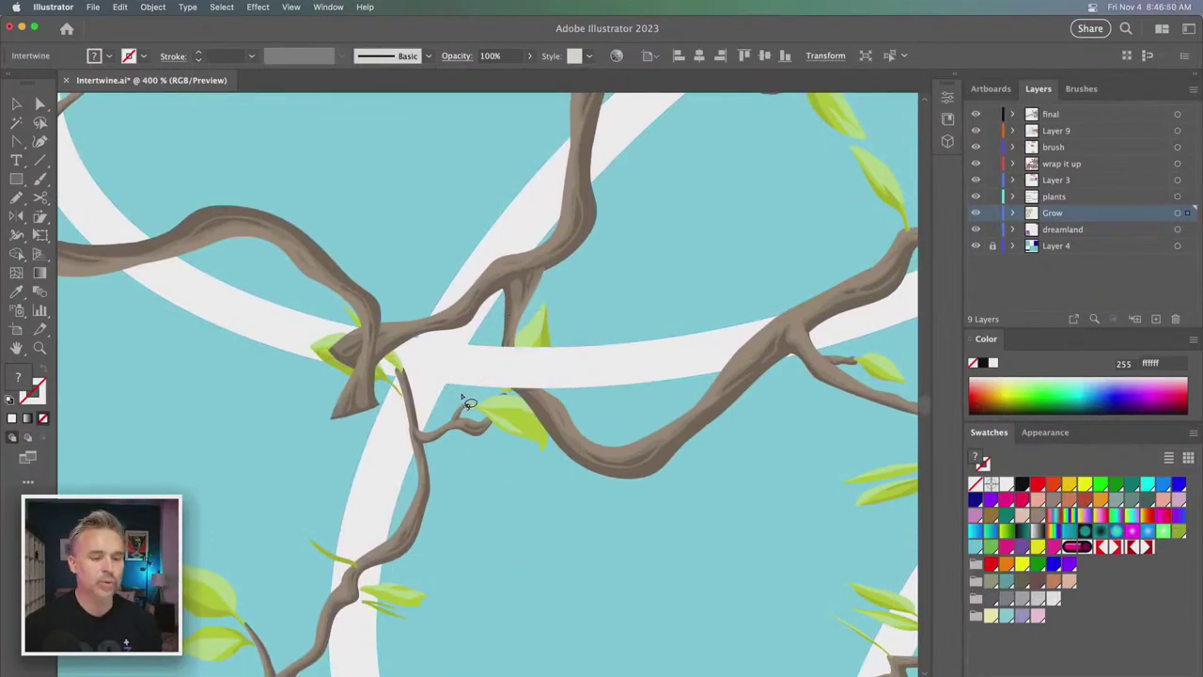
drag(301, 362, 552, 434)
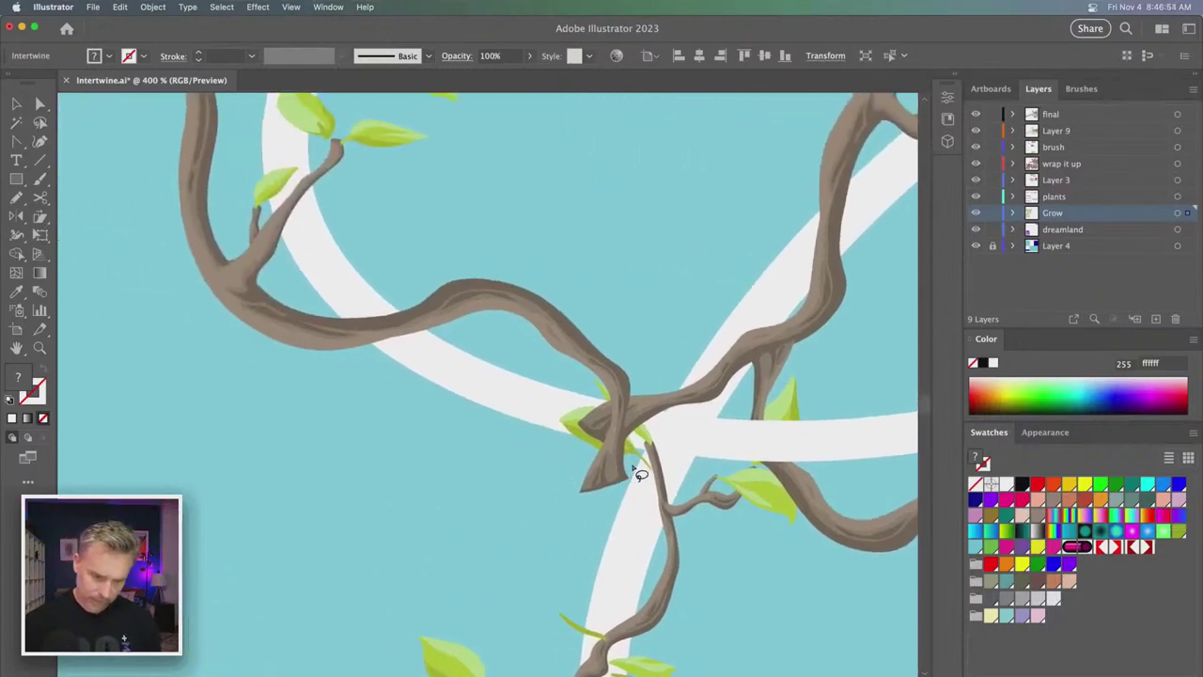
mouse_move(637, 470)
mouse_down()
mouse_move(600, 514)
mouse_move(561, 502)
mouse_move(516, 424)
mouse_move(517, 395)
mouse_move(618, 380)
mouse_up()
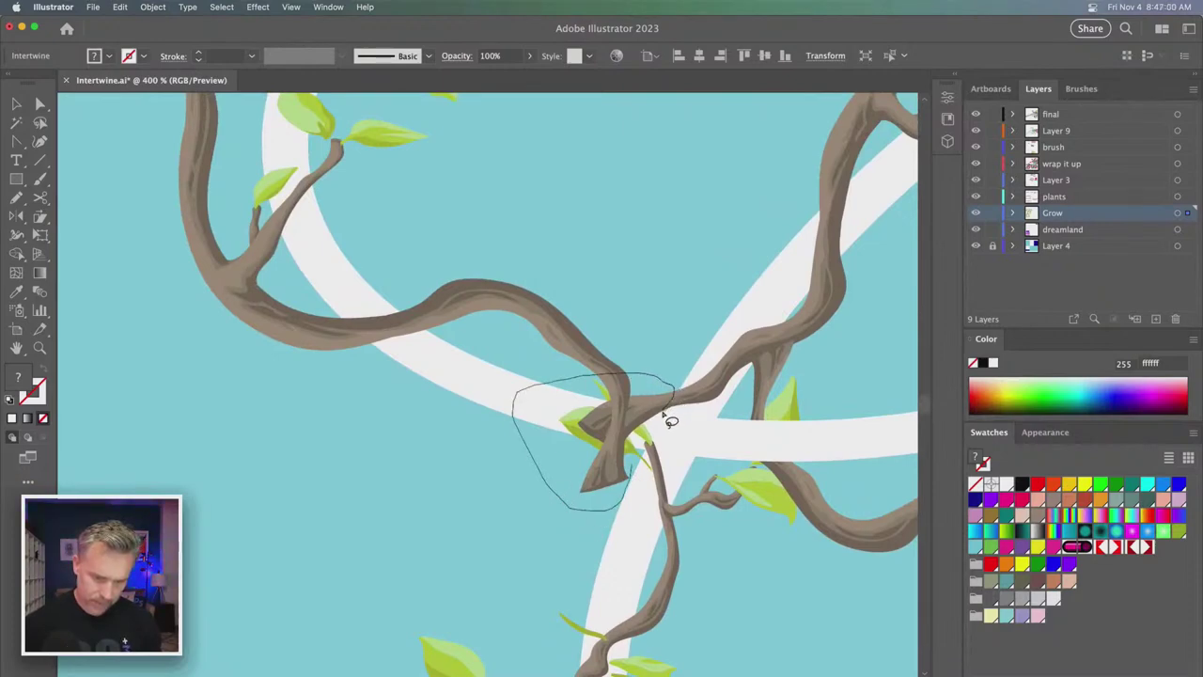
drag(662, 419, 637, 470)
key(v)
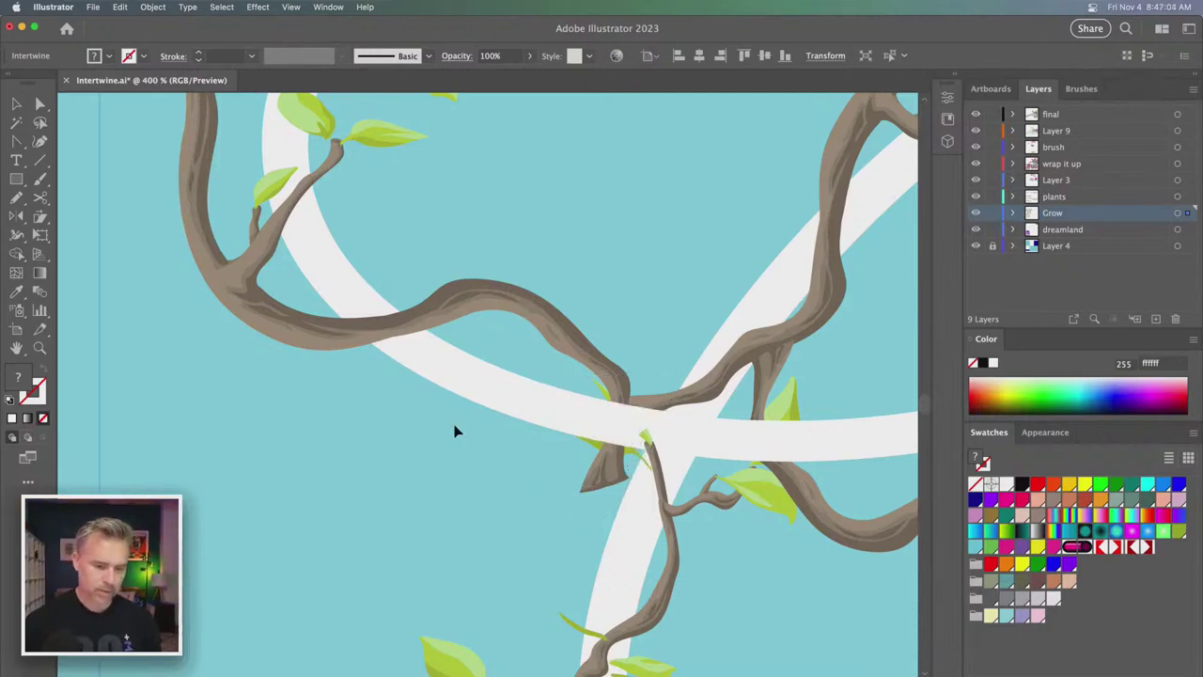
key(super+z)
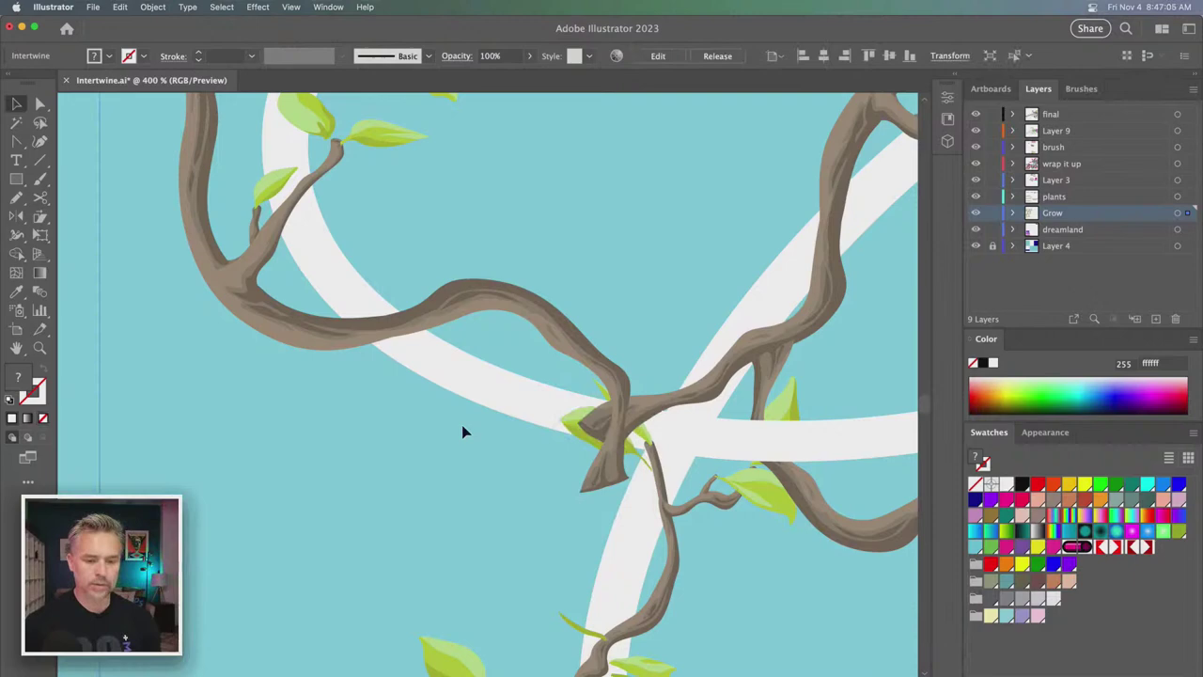
- Enter Intertwine Edit and lasso two vine crossings near the white G band
click(152, 8)
mouse_move(204, 377)
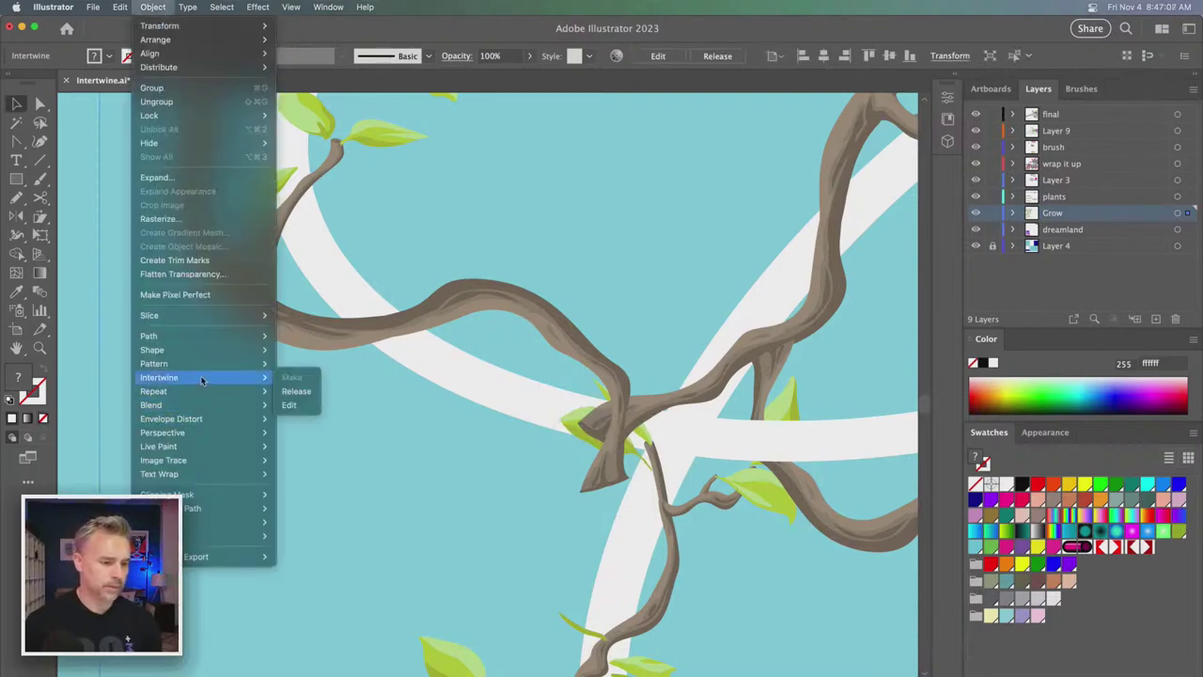
click(293, 406)
mouse_move(308, 299)
mouse_down()
mouse_move(411, 280)
mouse_move(480, 338)
mouse_move(369, 387)
mouse_move(310, 299)
mouse_up()
scroll(349, 269, up, 10)
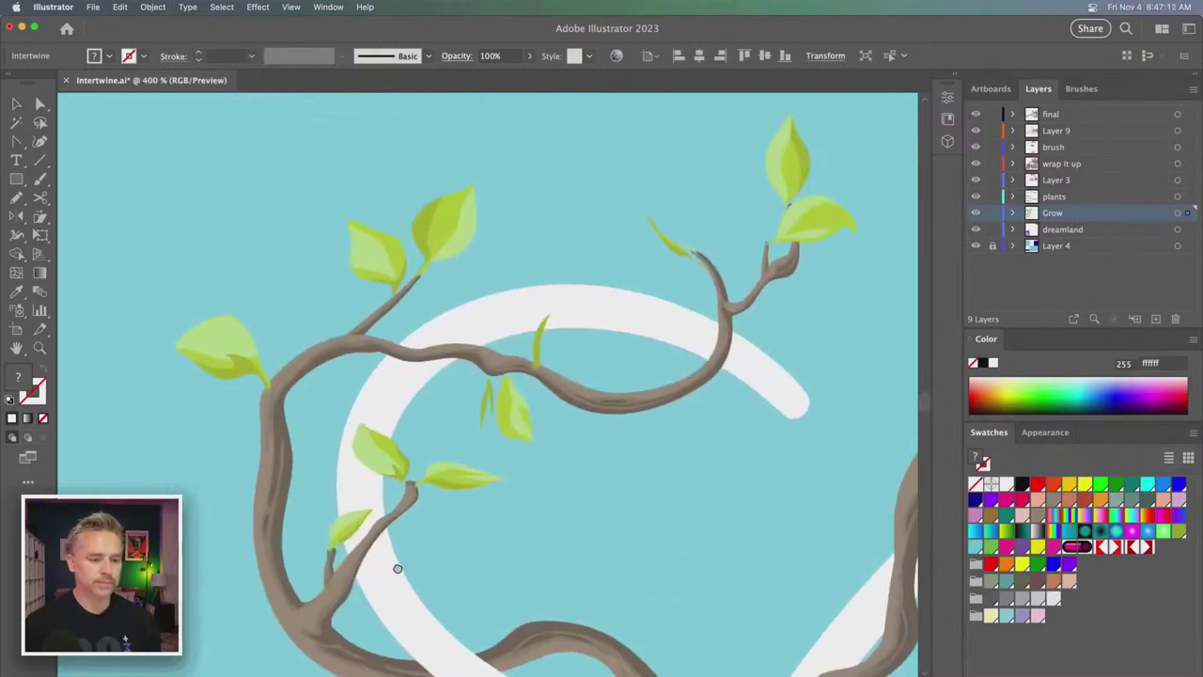
mouse_move(360, 362)
mouse_down()
mouse_move(436, 304)
mouse_move(505, 324)
mouse_move(459, 383)
mouse_move(413, 393)
mouse_move(361, 363)
mouse_up()
- Pan along the vine and flip the overlap at two more crossings
mouse_move(573, 470)
mouse_down()
mouse_move(492, 473)
mouse_move(272, 341)
mouse_up()
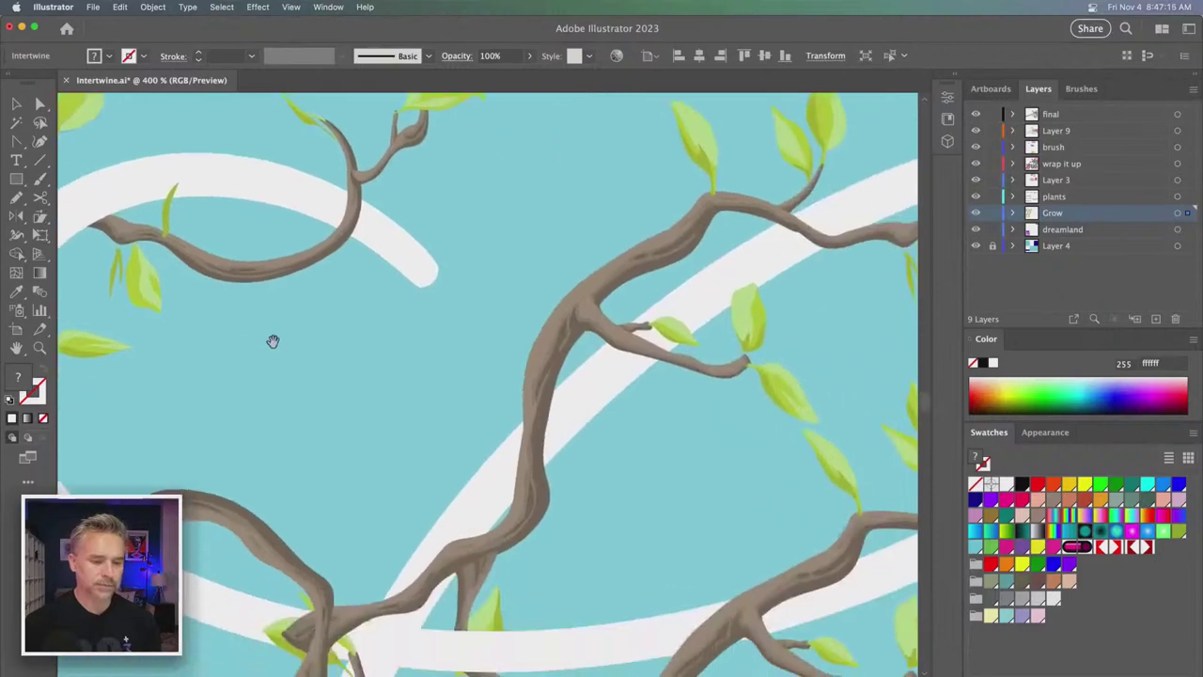
scroll(273, 341, right, 5)
mouse_move(348, 400)
mouse_down()
mouse_move(431, 379)
mouse_move(463, 454)
mouse_move(349, 501)
mouse_move(277, 378)
mouse_move(442, 282)
mouse_up()
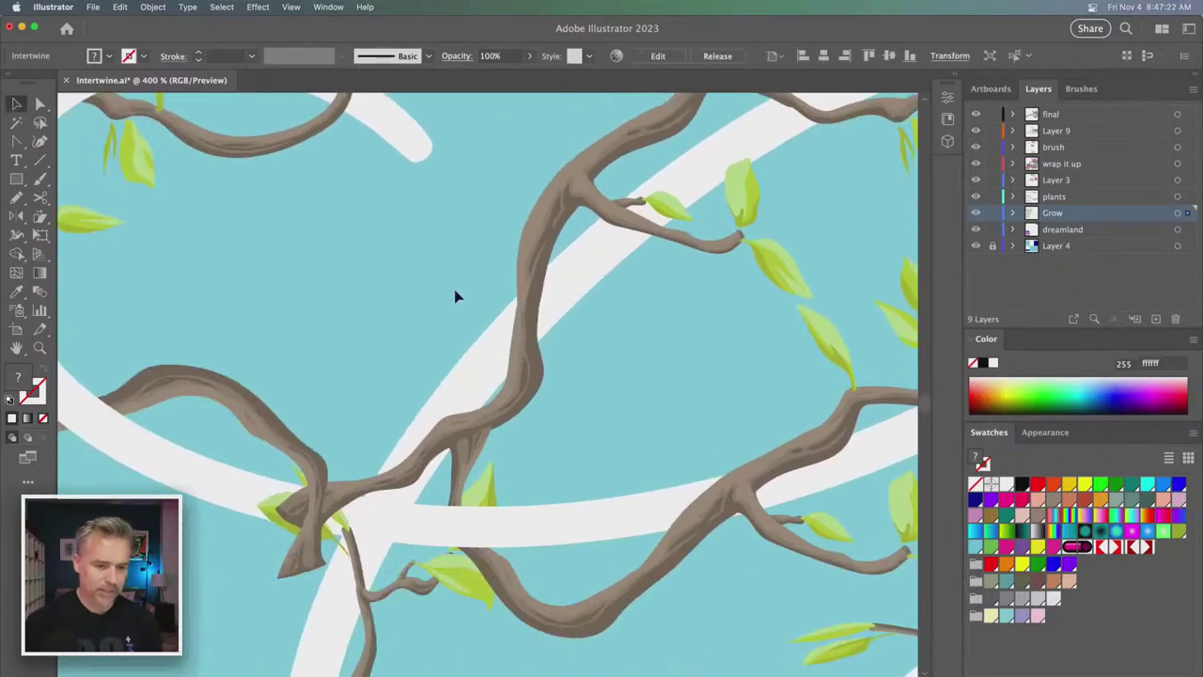
click(156, 6)
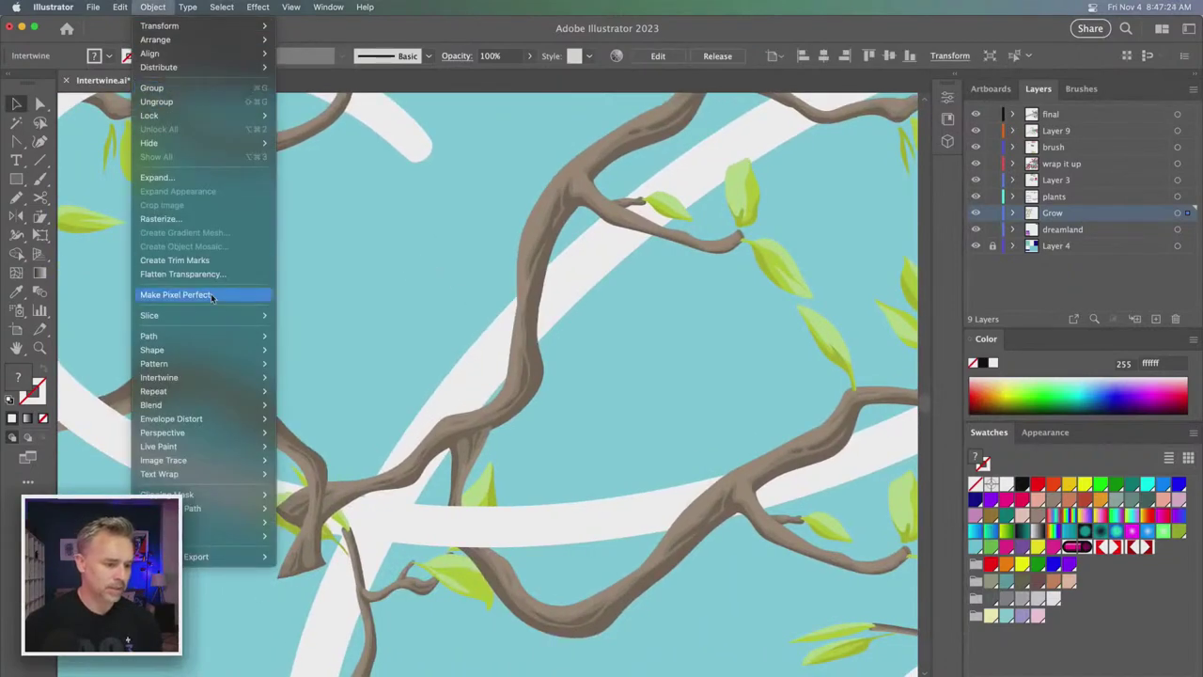
mouse_move(215, 378)
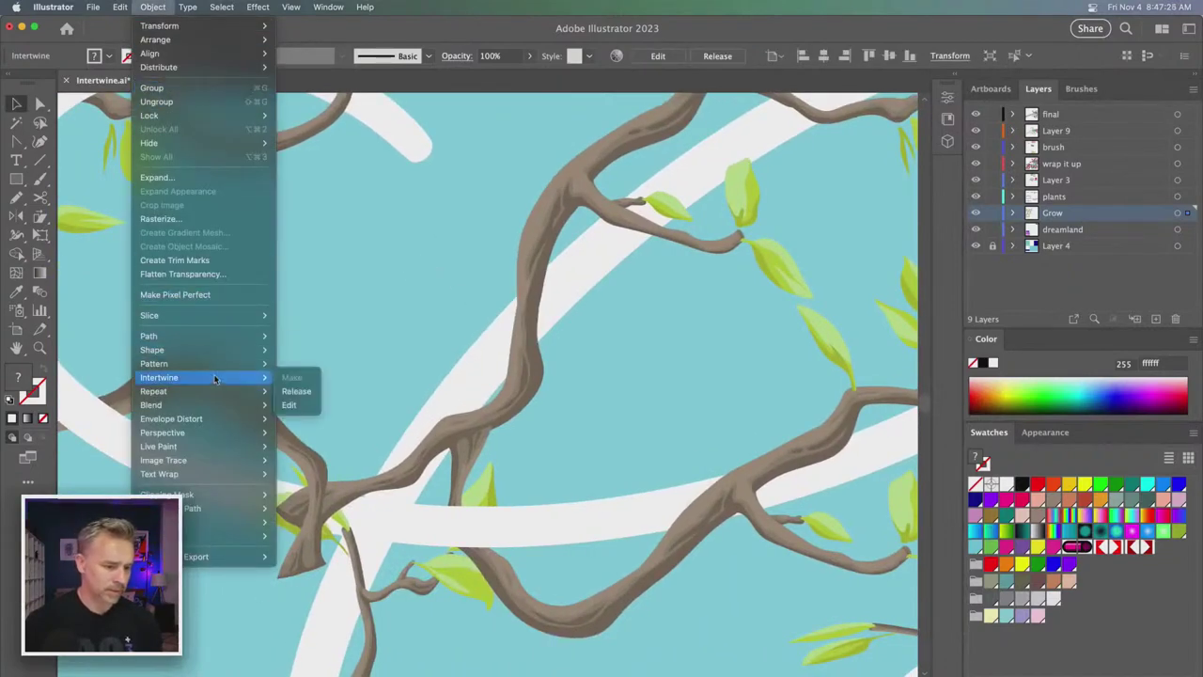
click(293, 406)
mouse_move(481, 273)
mouse_down()
mouse_move(585, 295)
mouse_move(580, 388)
mouse_move(527, 415)
mouse_move(485, 399)
mouse_move(427, 308)
mouse_up()
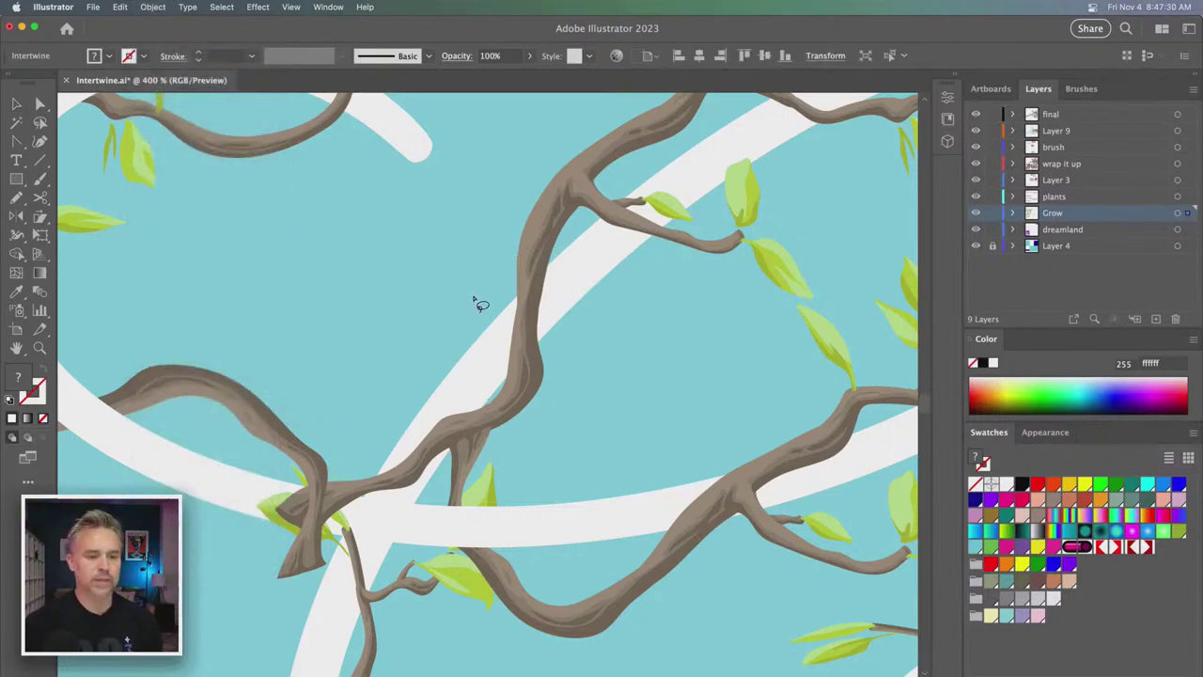
- Re-enter Intertwine Edit and tuck the branch crossing behind the white stroke
click(16, 103)
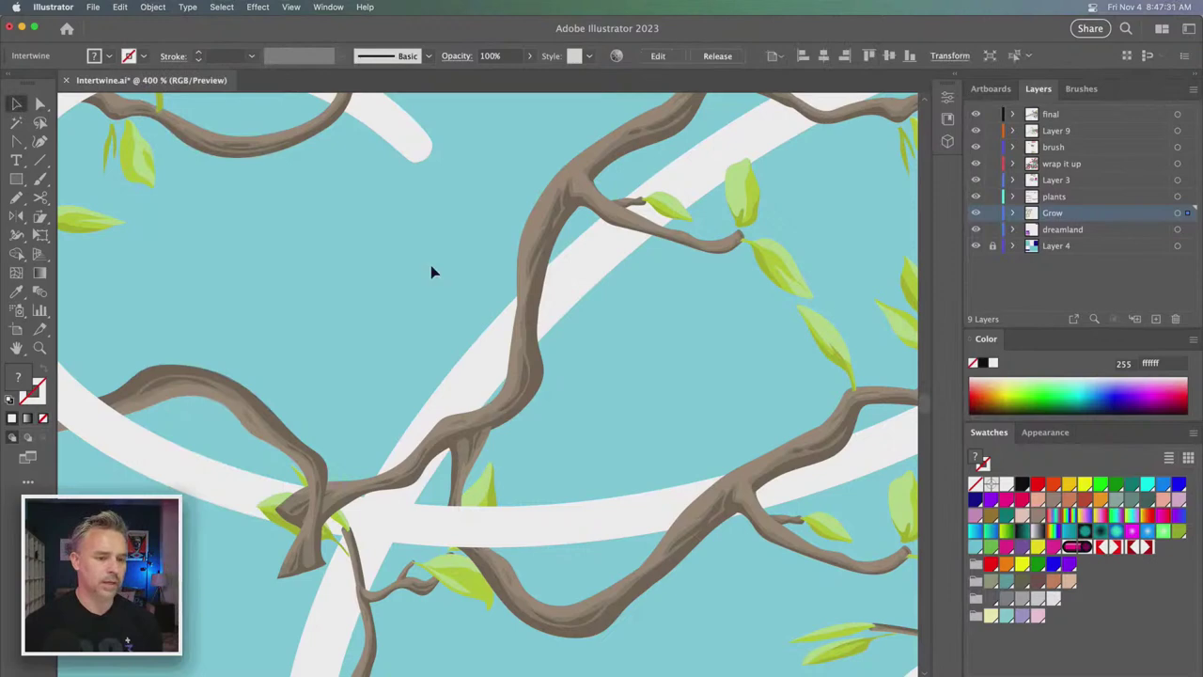
click(152, 7)
mouse_move(216, 377)
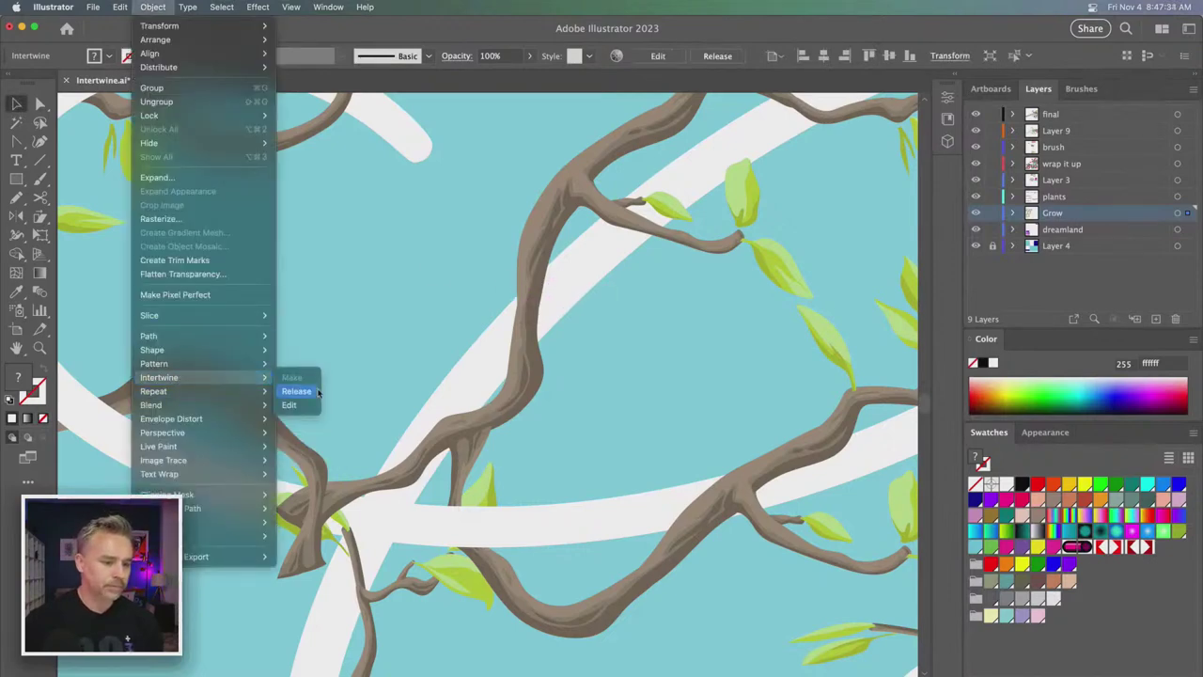
click(290, 406)
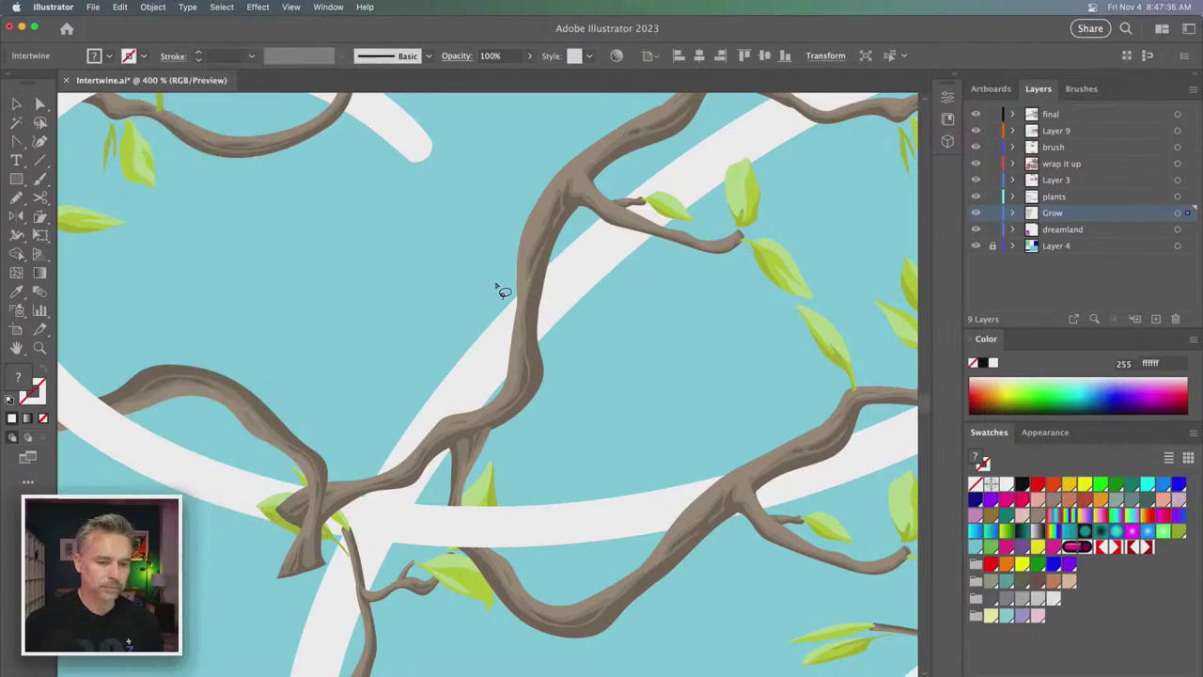
mouse_move(498, 290)
mouse_down()
mouse_move(536, 241)
mouse_move(560, 241)
mouse_move(605, 366)
mouse_move(565, 401)
mouse_move(523, 412)
mouse_move(443, 335)
mouse_up()
drag(537, 228, 247, 436)
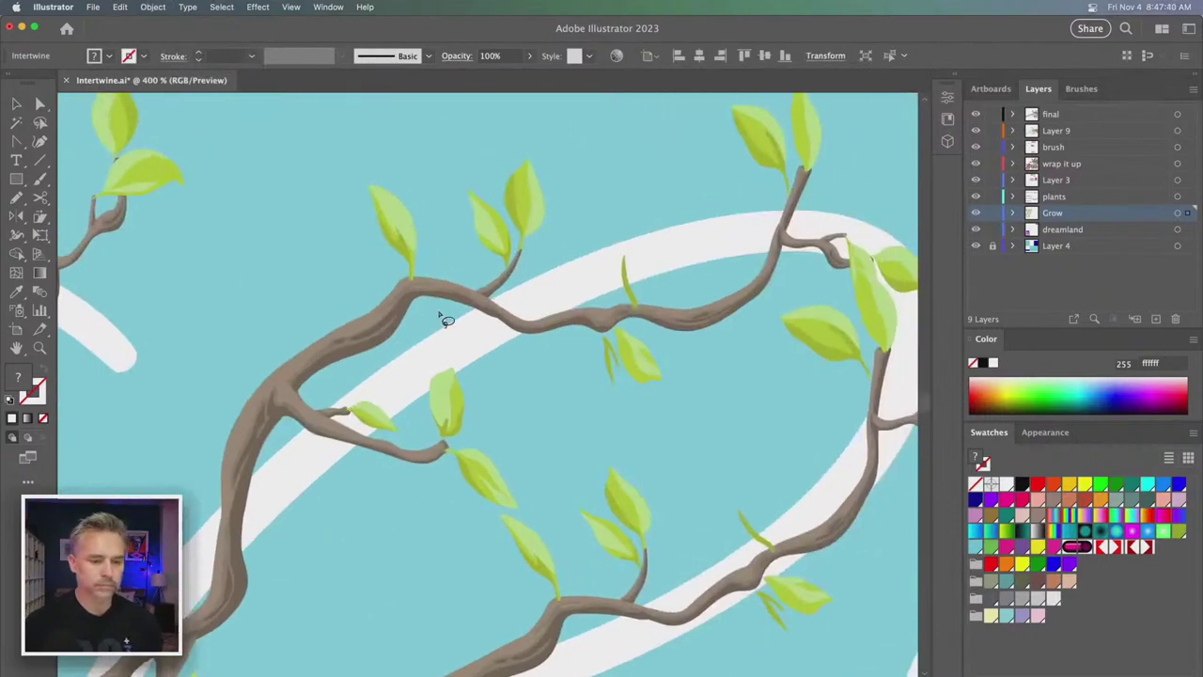
mouse_move(448, 321)
mouse_down()
mouse_move(497, 282)
mouse_move(545, 344)
mouse_move(422, 317)
mouse_move(458, 339)
mouse_up()
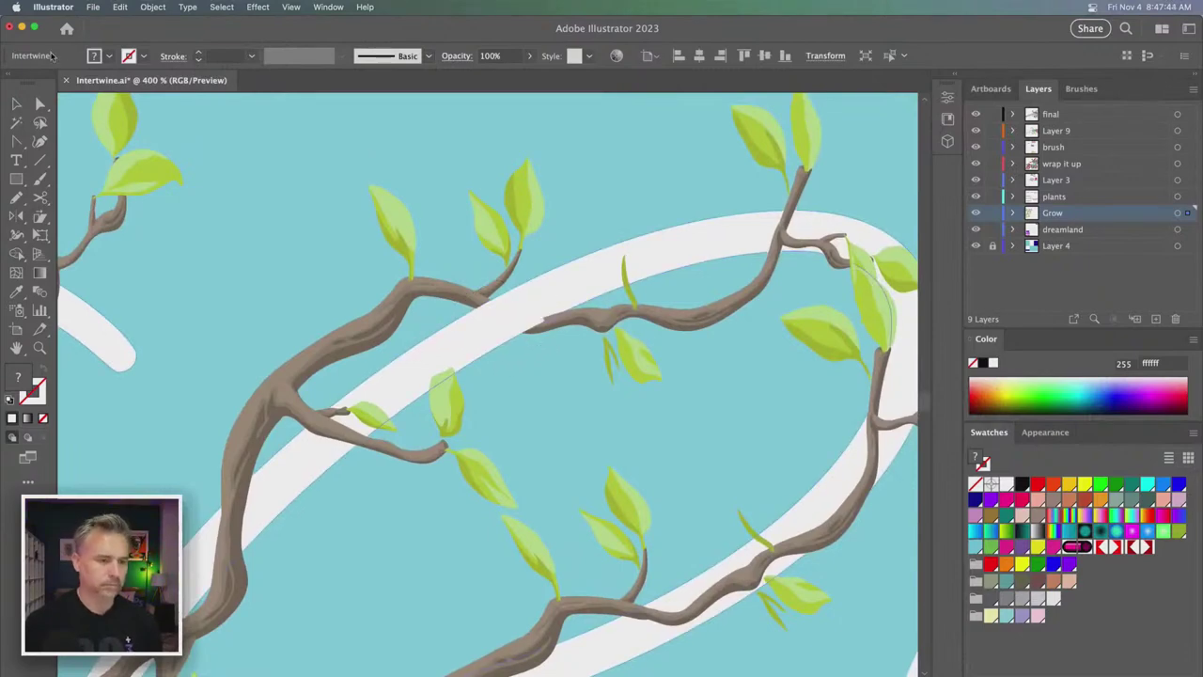
- Edit the intertwine again and lasso an upper-loop crossing so the branch goes behind
key(v)
click(153, 7)
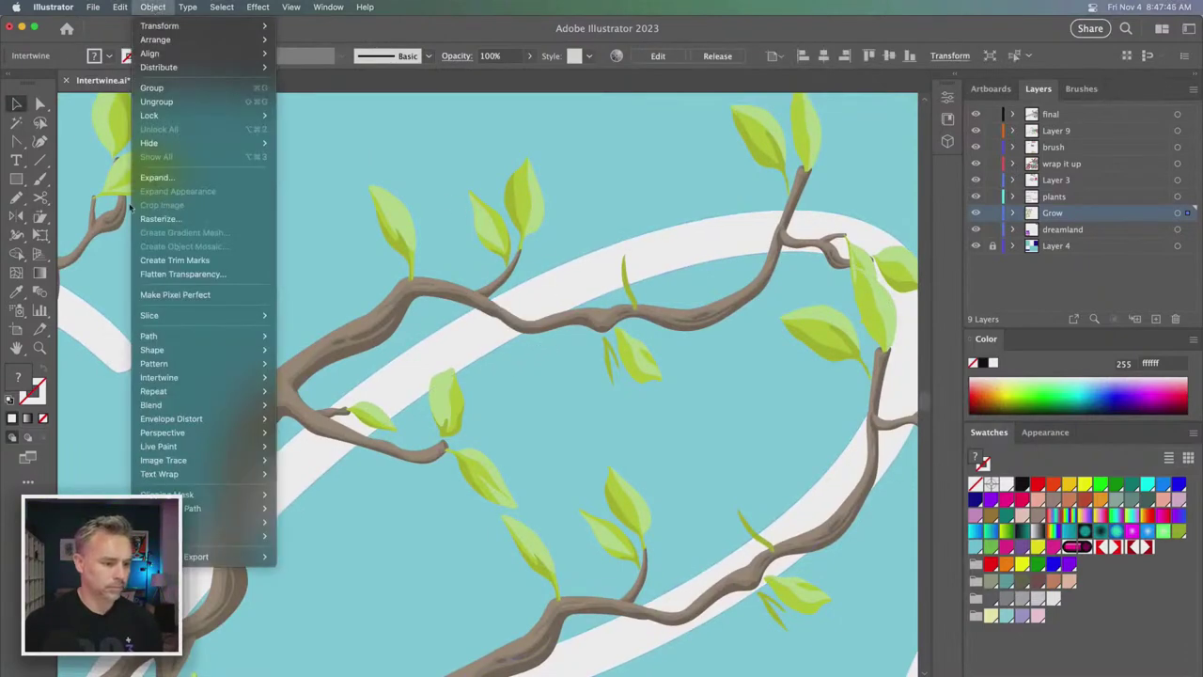
mouse_move(175, 380)
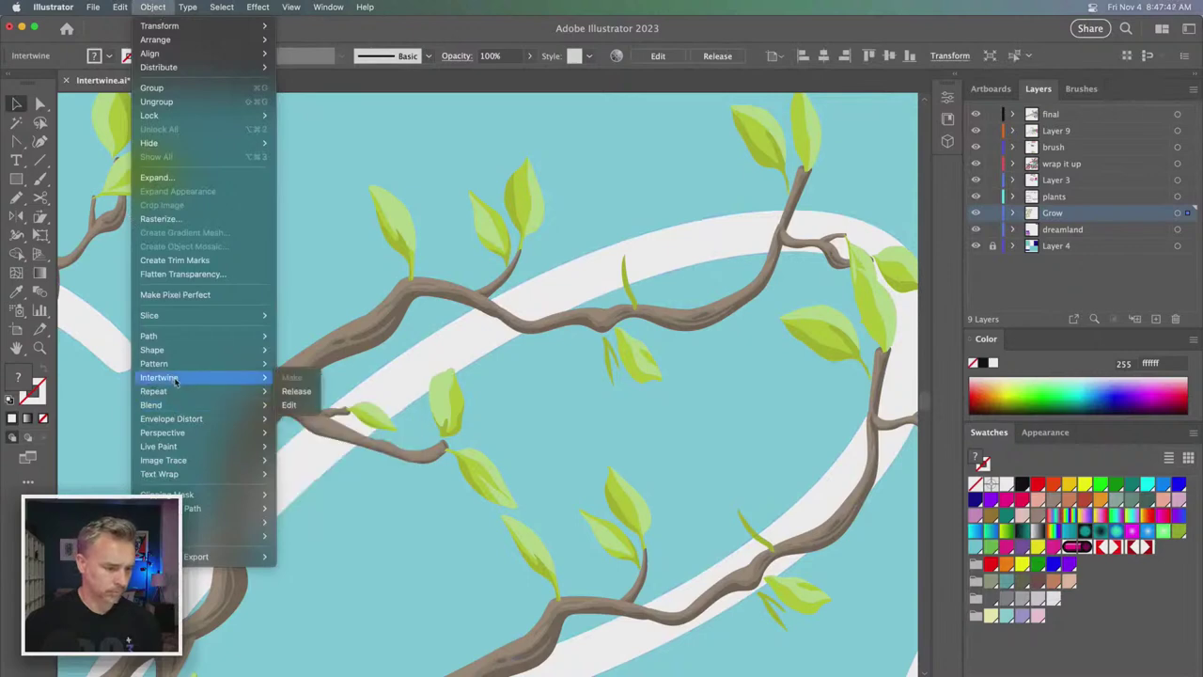
click(289, 405)
mouse_move(434, 314)
mouse_down()
mouse_move(554, 245)
mouse_move(601, 282)
mouse_move(598, 318)
mouse_move(551, 358)
mouse_move(430, 328)
mouse_up()
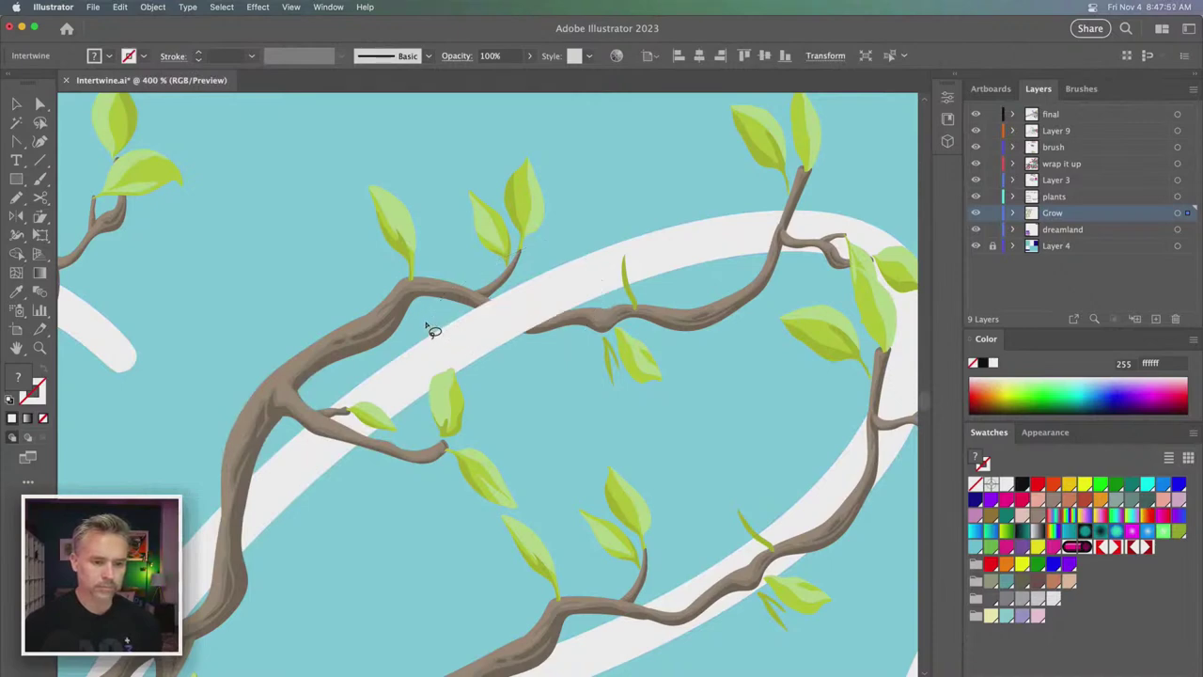
mouse_move(642, 255)
mouse_down()
mouse_move(368, 201)
mouse_move(353, 327)
mouse_up()
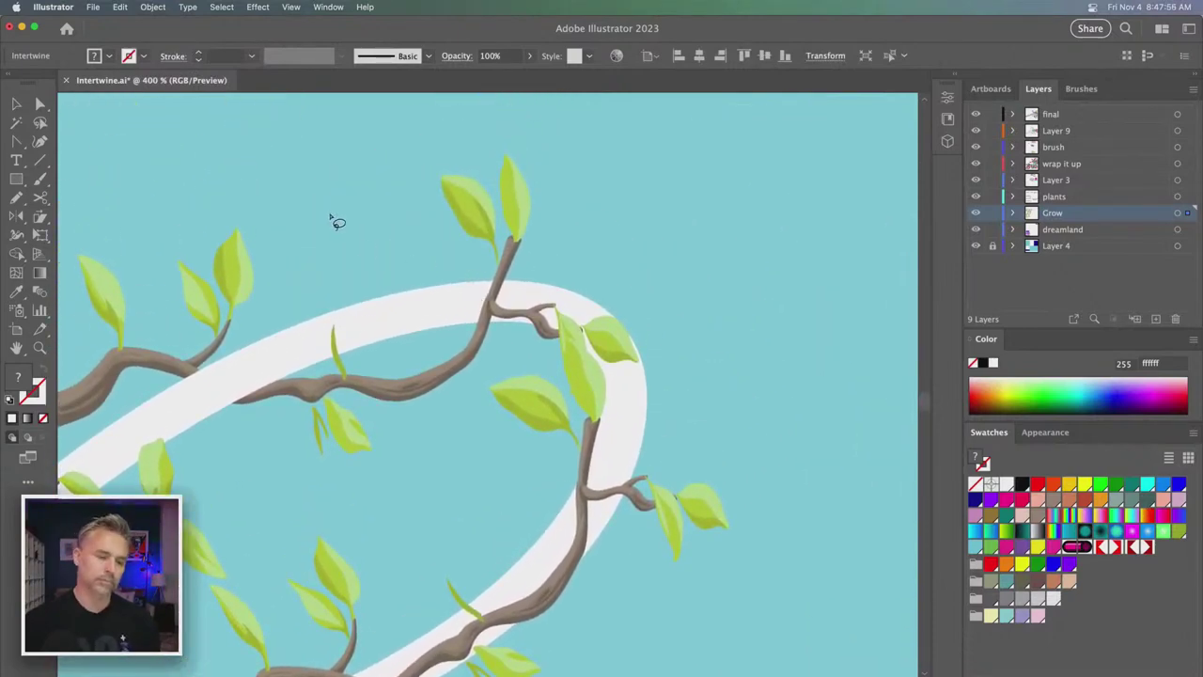
scroll(337, 222, down, 4)
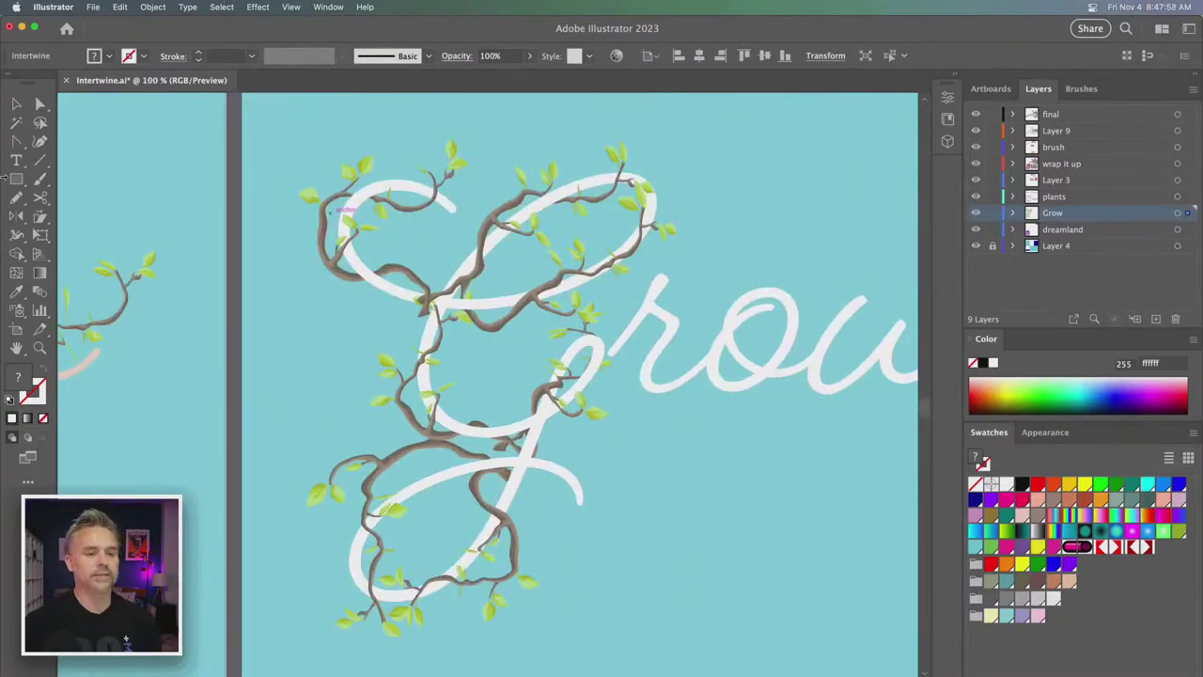
click(577, 291)
drag(578, 291, 470, 318)
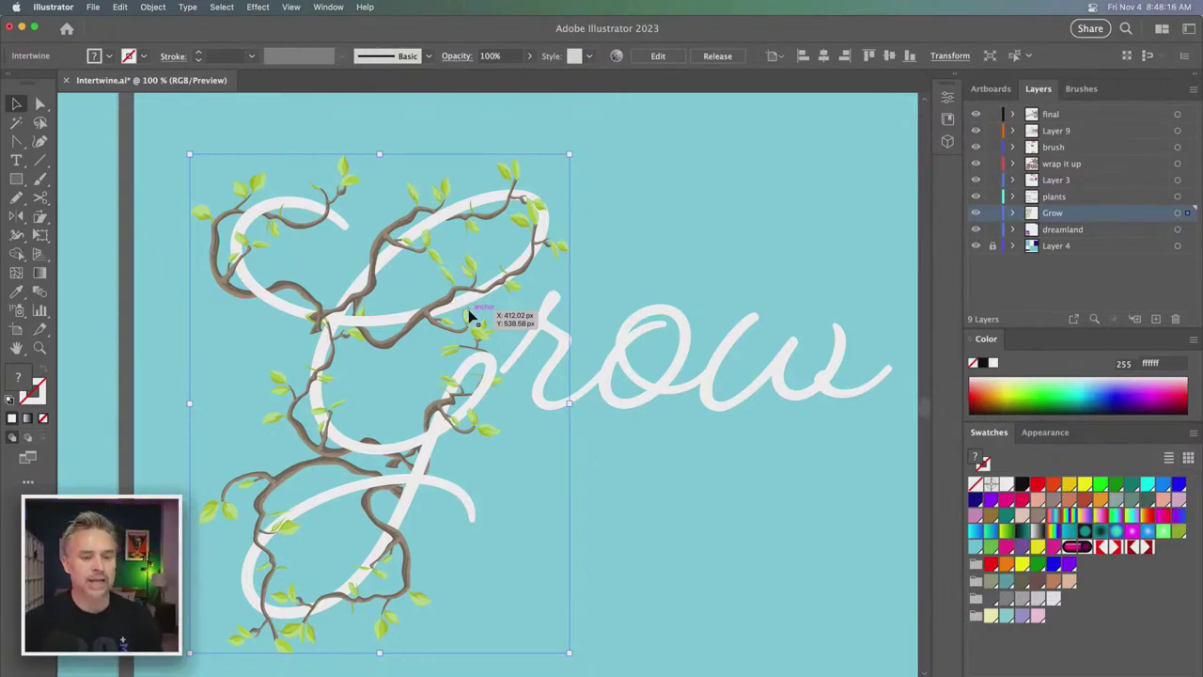
- Zoom in on the plain 'row' lettering and leave nothing selected
click(734, 263)
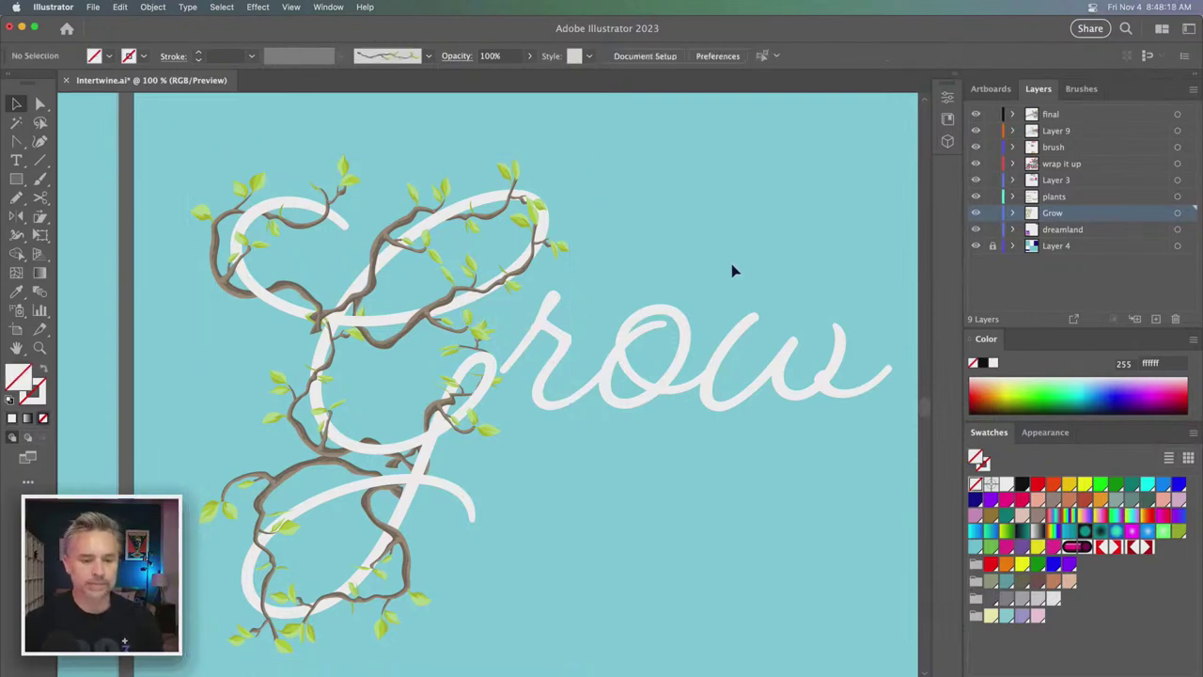
scroll(664, 314, up, 4)
click(585, 418)
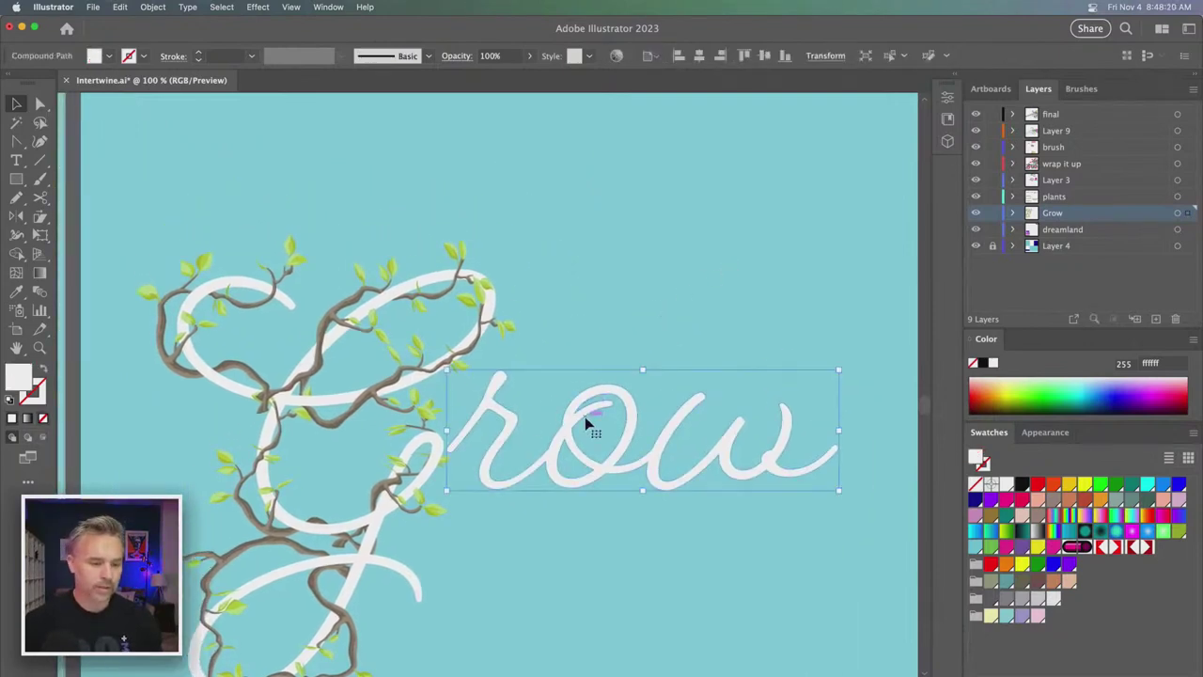
key(super+equal)
scroll(584, 423, left, 5)
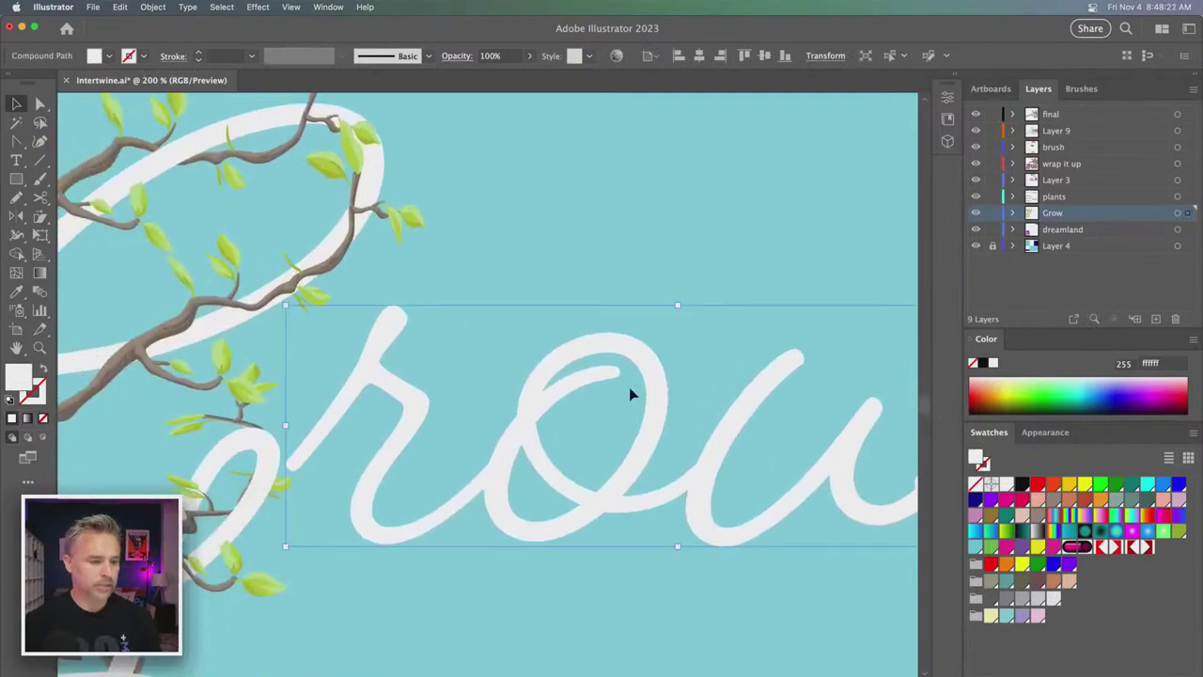
drag(606, 391, 592, 378)
click(513, 269)
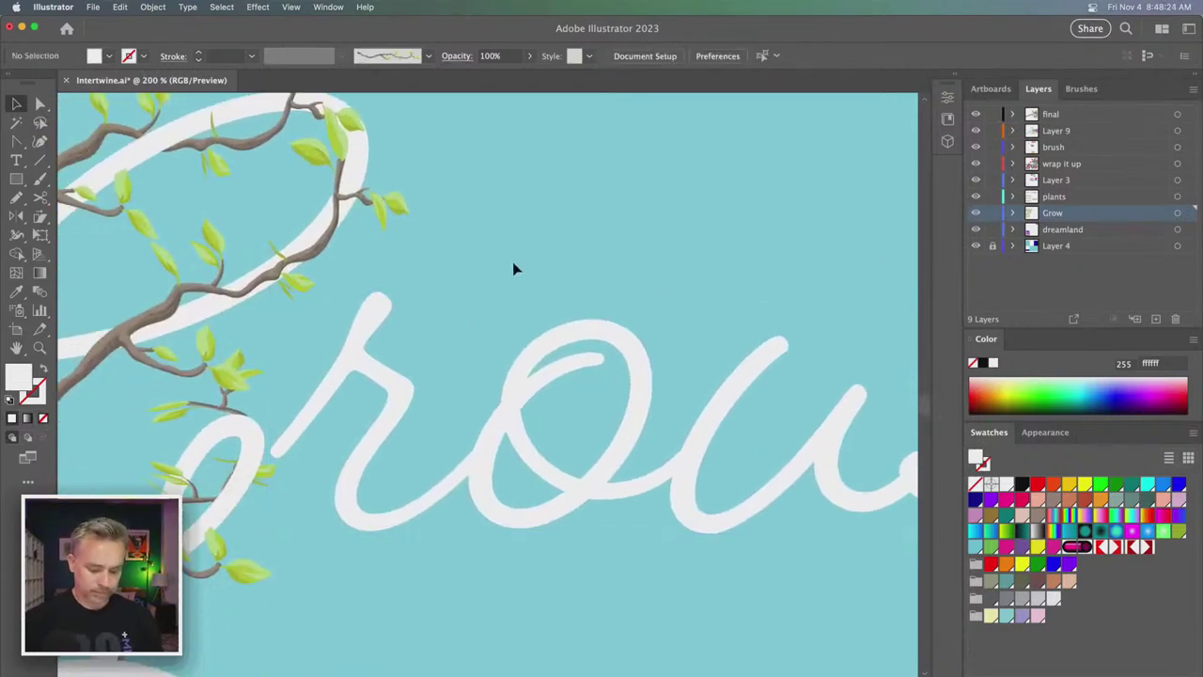
- Set the fill to none and pick the leafy vine brush for the Paintbrush
click(44, 374)
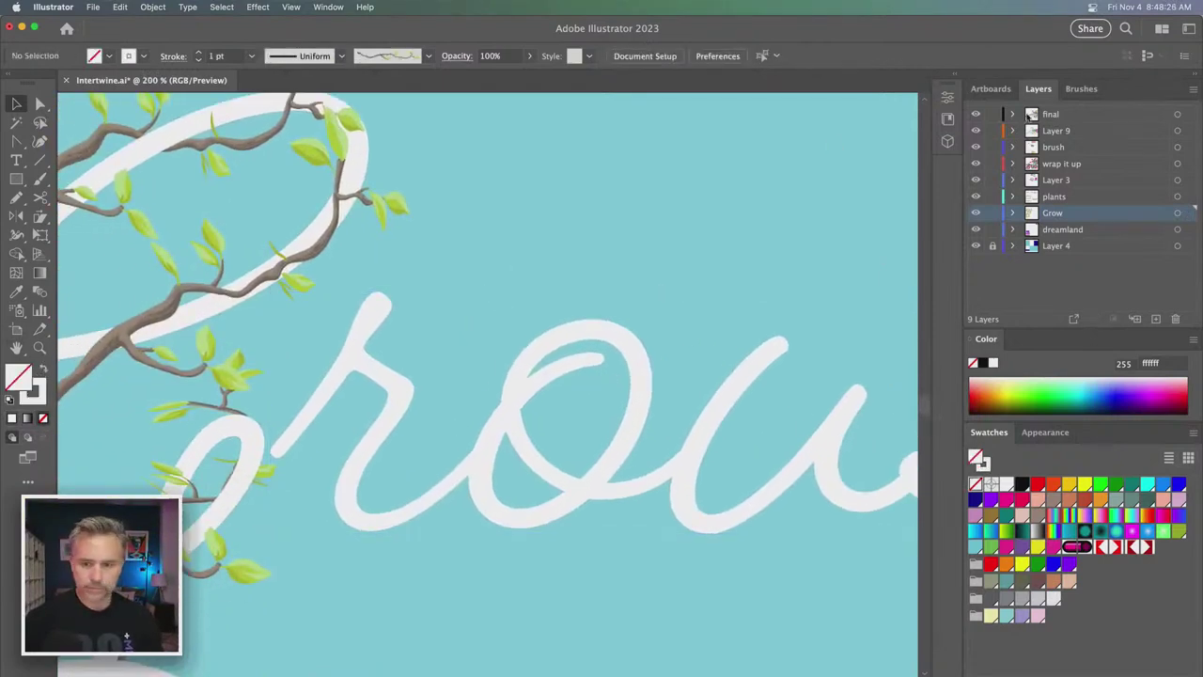
click(1082, 89)
click(1059, 198)
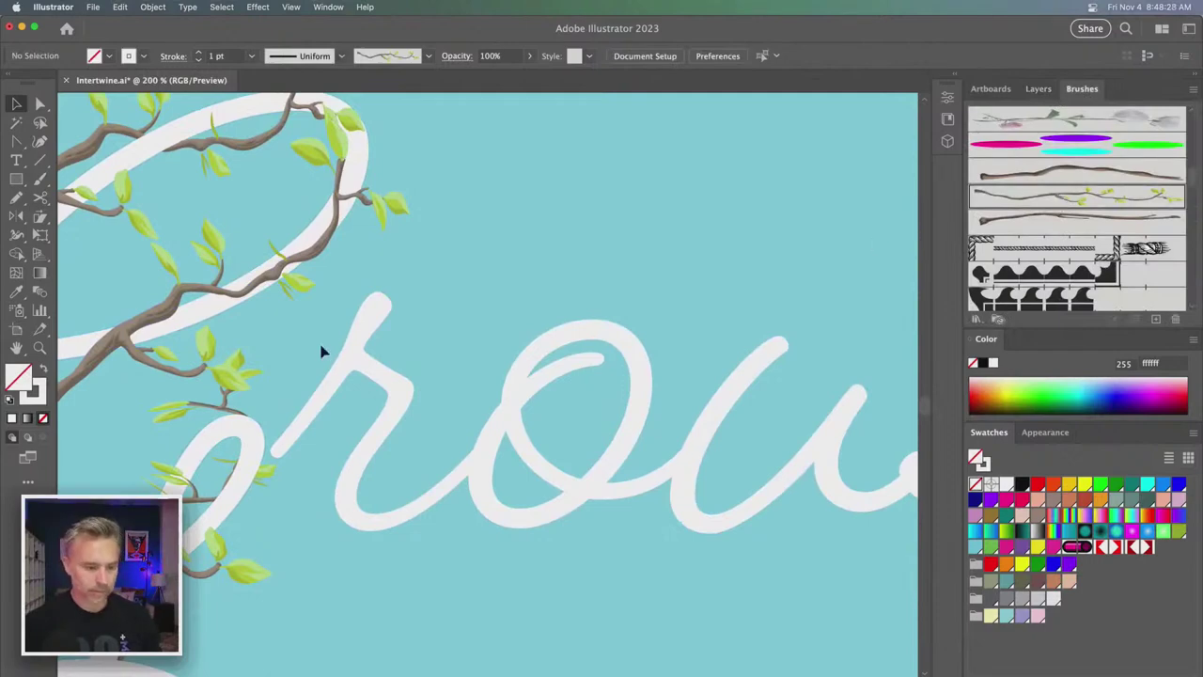
key(b)
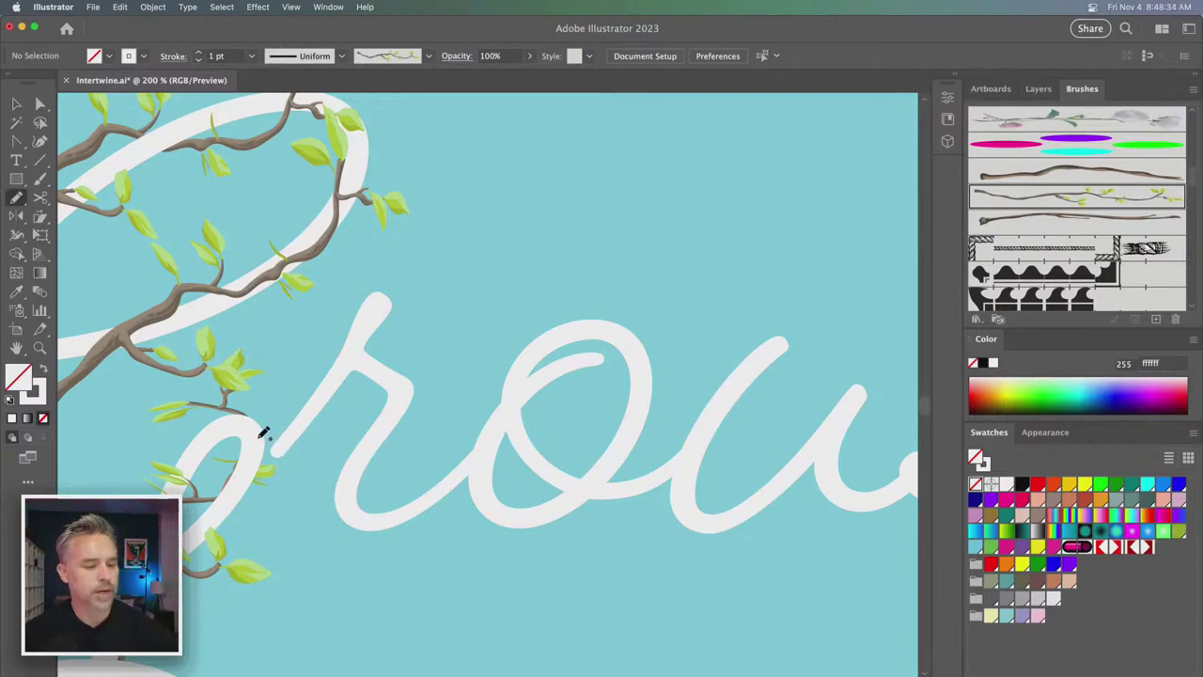
- Paint a leafy vine rising past the r, undoing two unwanted attempts
mouse_move(319, 390)
mouse_down()
mouse_move(405, 470)
mouse_move(475, 359)
mouse_up()
key(super+z)
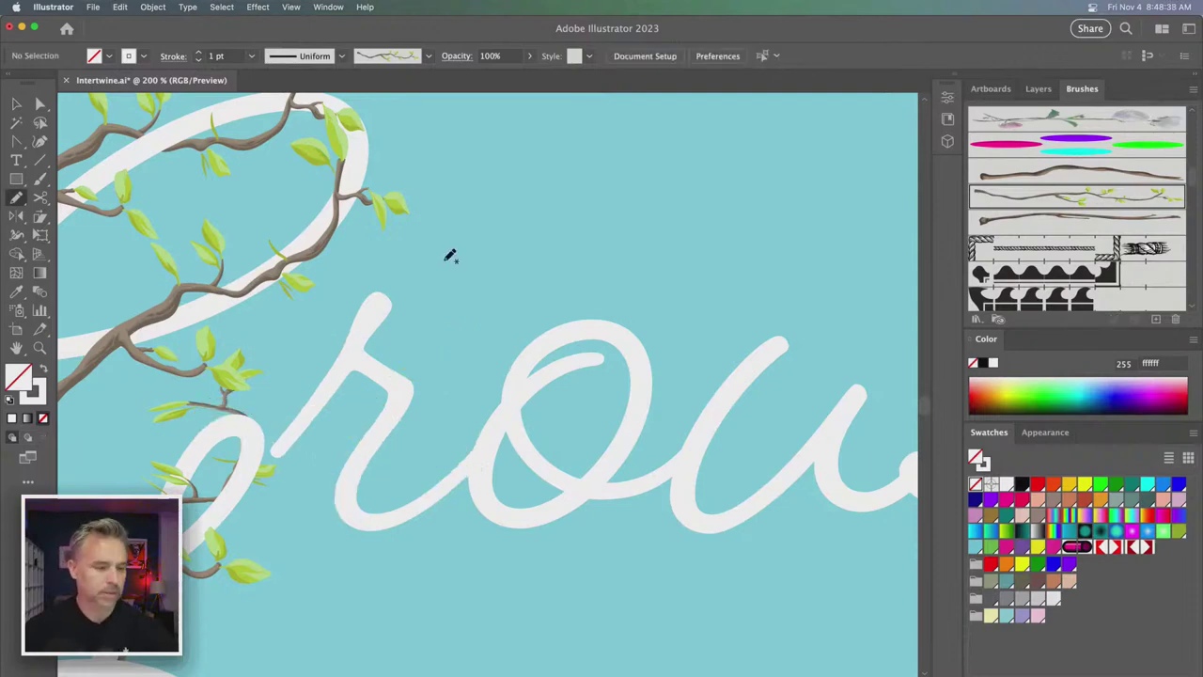
drag(335, 359, 459, 255)
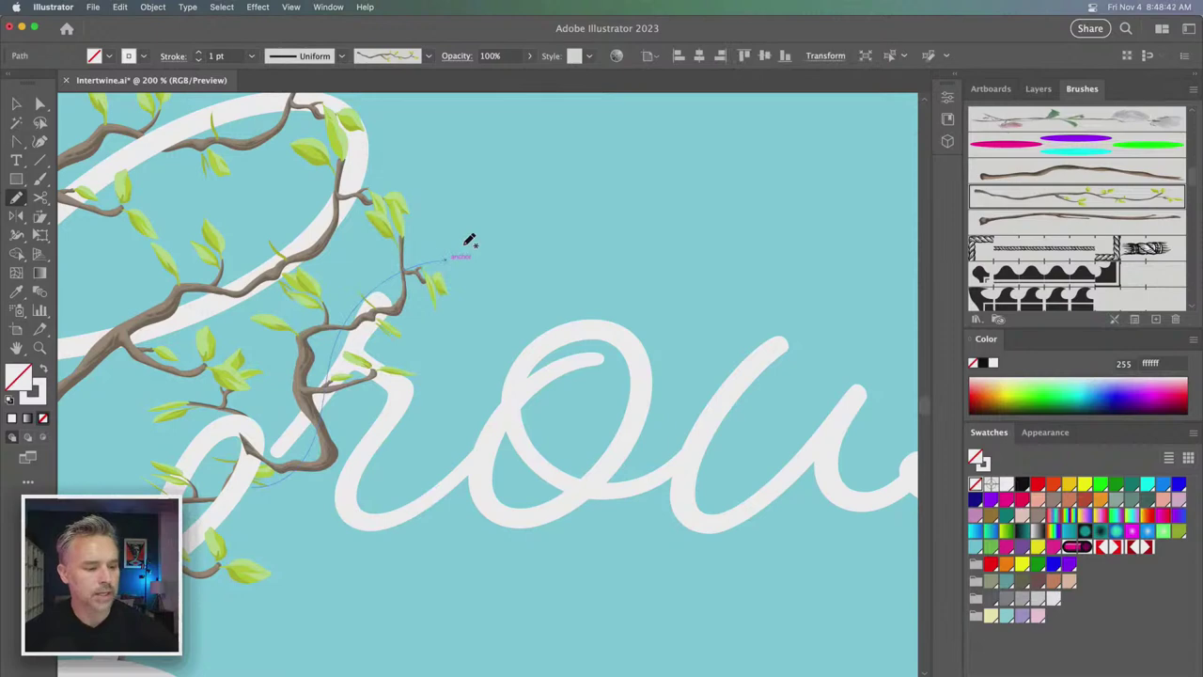
key(super+z)
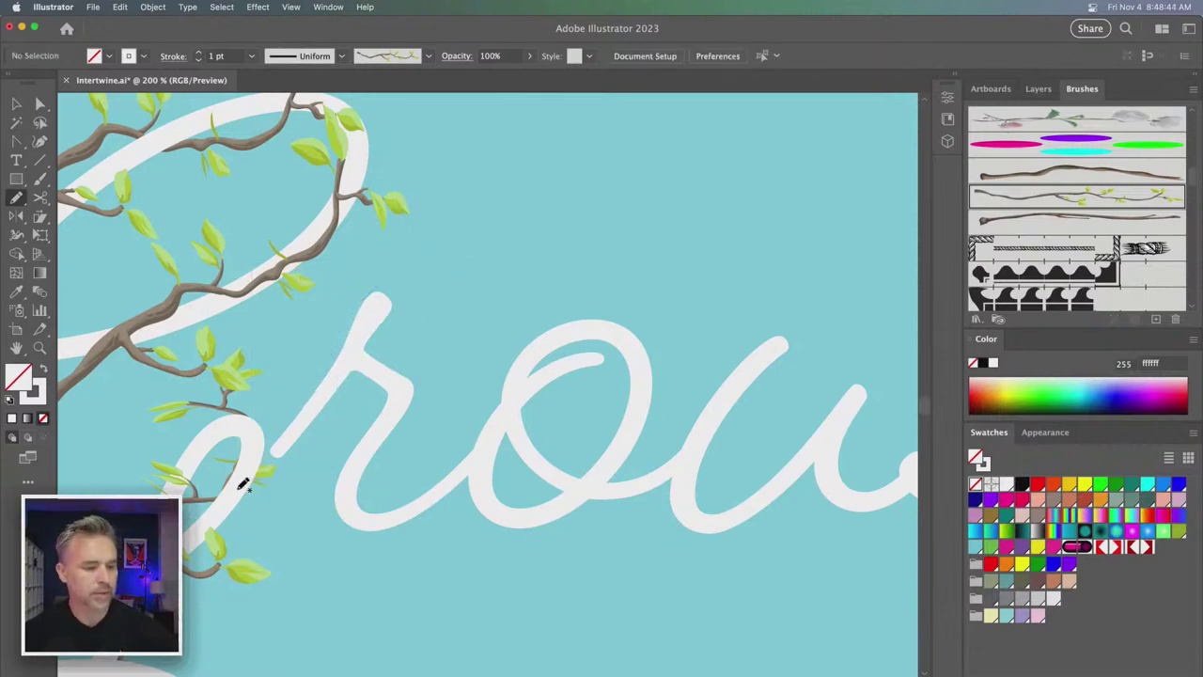
mouse_move(242, 484)
mouse_down()
mouse_move(367, 312)
mouse_move(481, 213)
mouse_up()
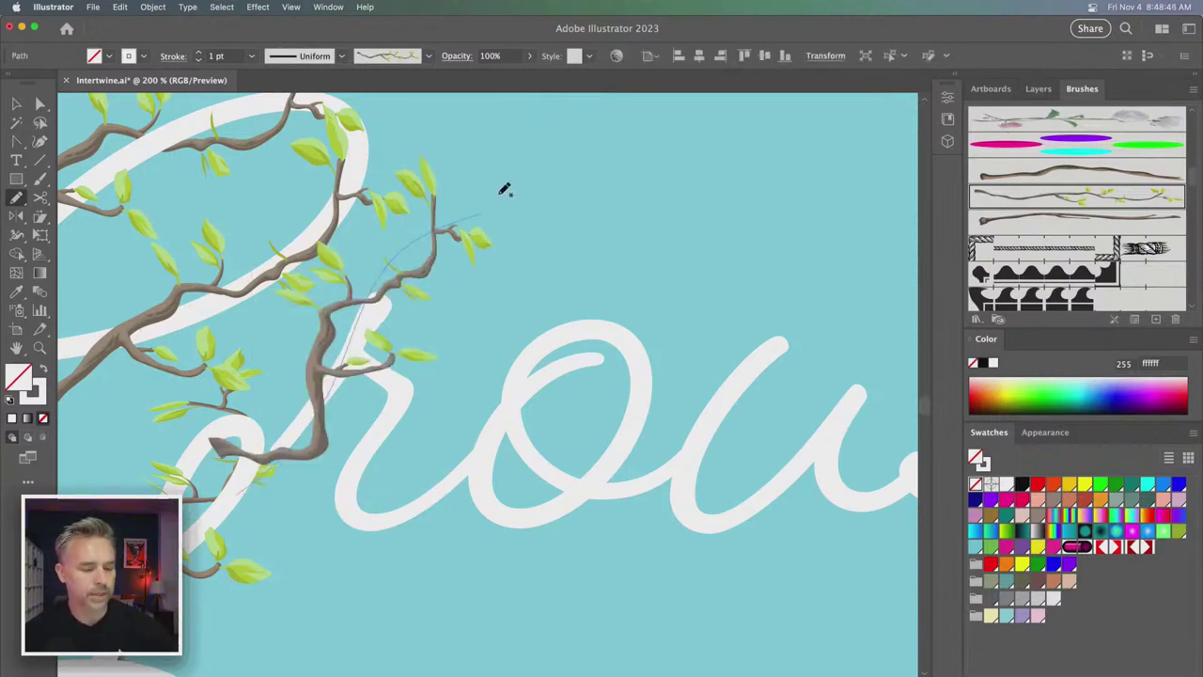
- Paint vines from below the r through the o and across the u
mouse_move(342, 498)
mouse_down()
mouse_move(580, 298)
mouse_move(714, 225)
mouse_up()
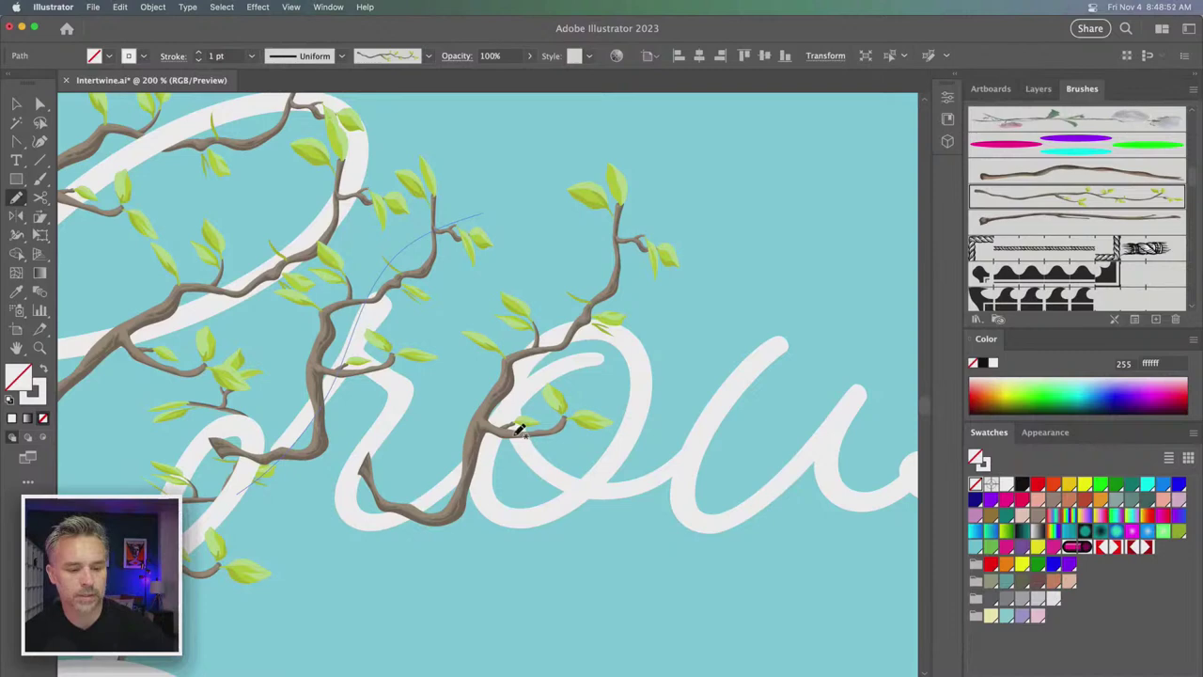
mouse_move(519, 430)
mouse_down()
mouse_move(596, 483)
mouse_move(865, 197)
mouse_up()
mouse_move(500, 291)
mouse_down()
mouse_move(315, 351)
mouse_move(317, 365)
mouse_up()
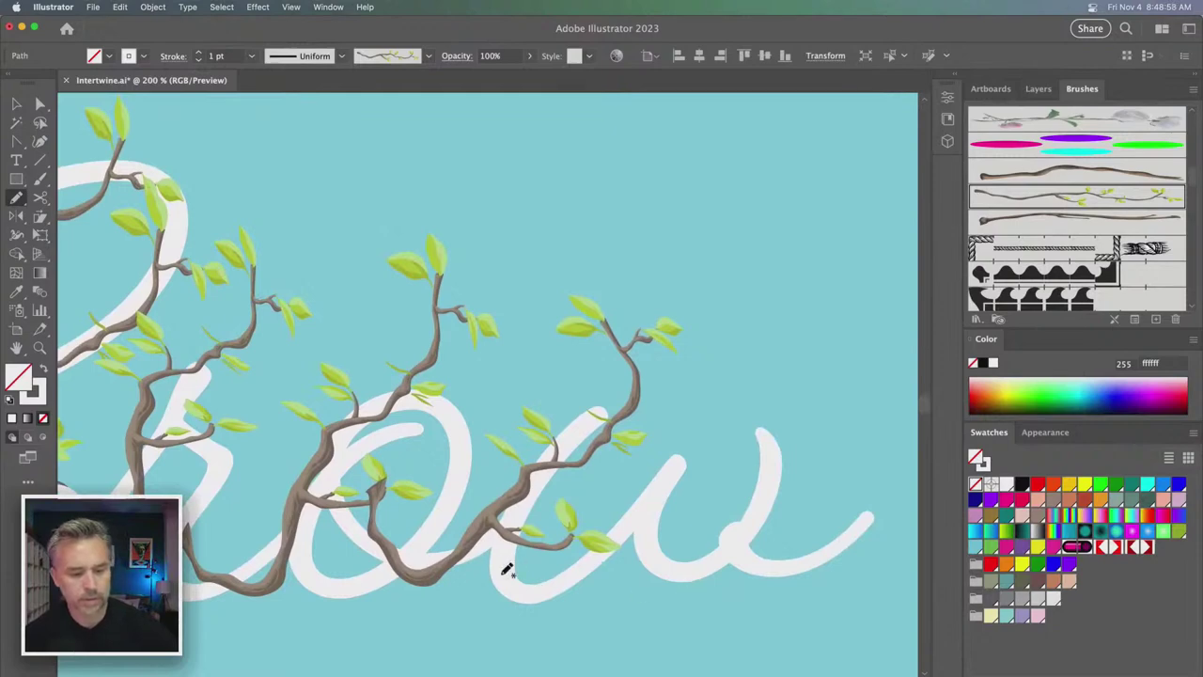
mouse_move(493, 557)
mouse_down()
mouse_move(747, 500)
mouse_move(865, 287)
mouse_up()
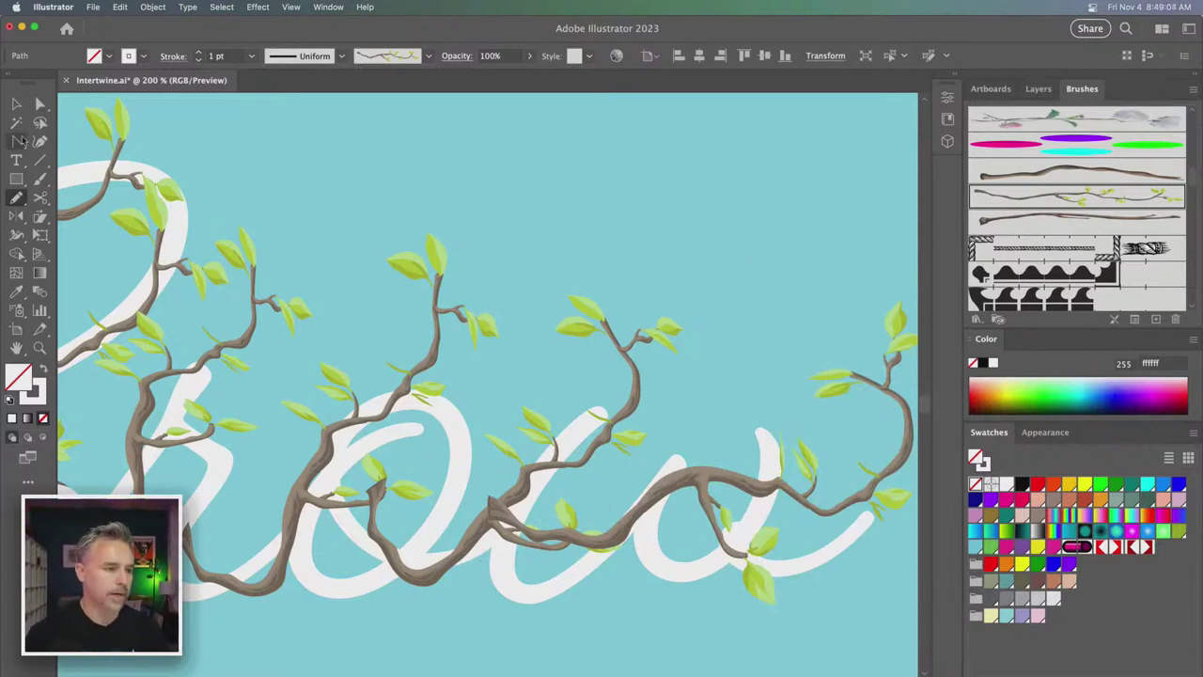
- Pull the new vine's branch-tip point down and to the right
key(a)
click(653, 367)
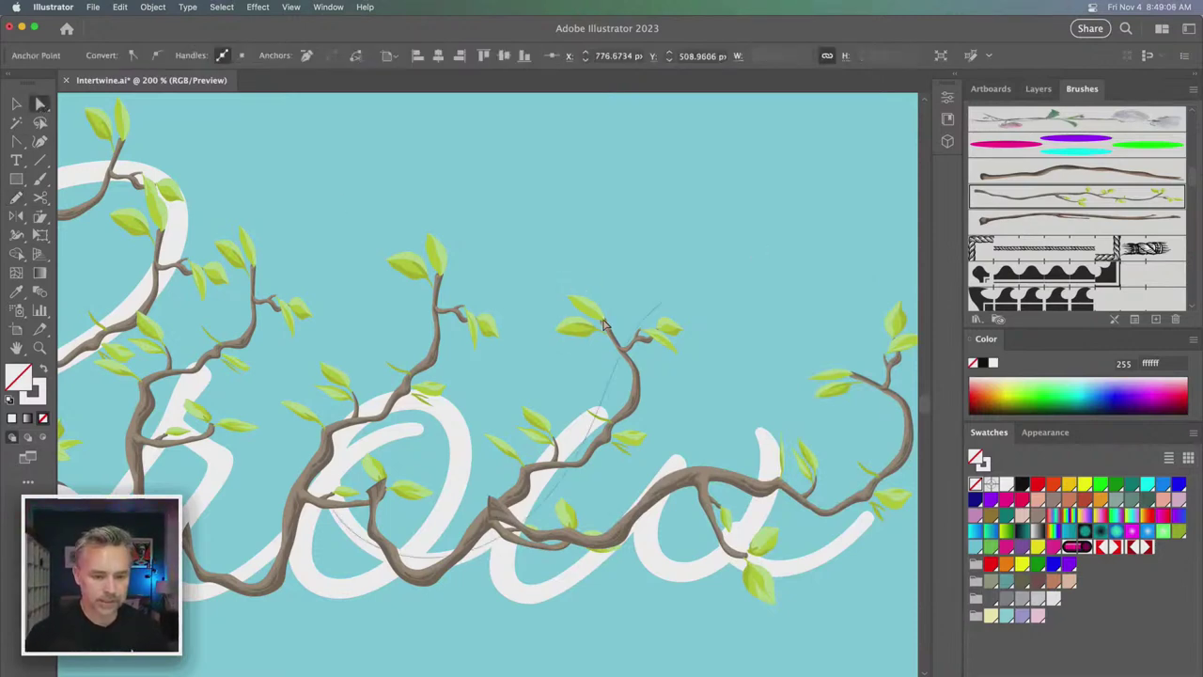
click(652, 291)
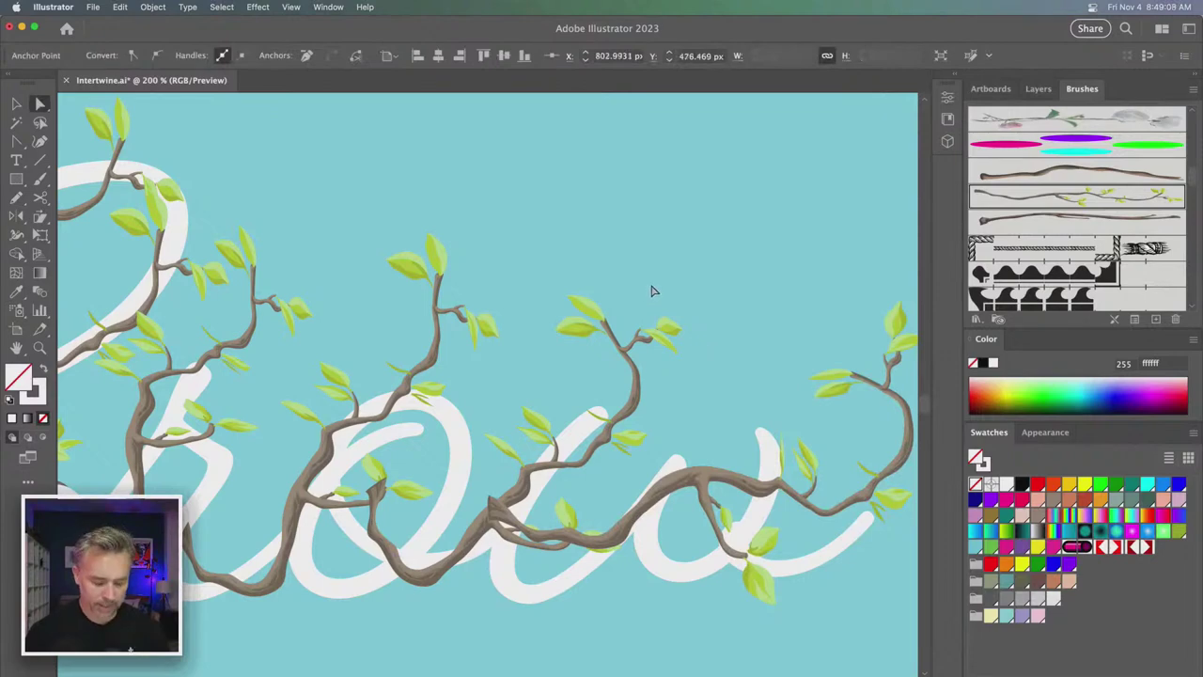
key(super+h)
drag(664, 302, 744, 394)
- Adjust the middle and lower vine points, then zoom out
drag(595, 417, 559, 410)
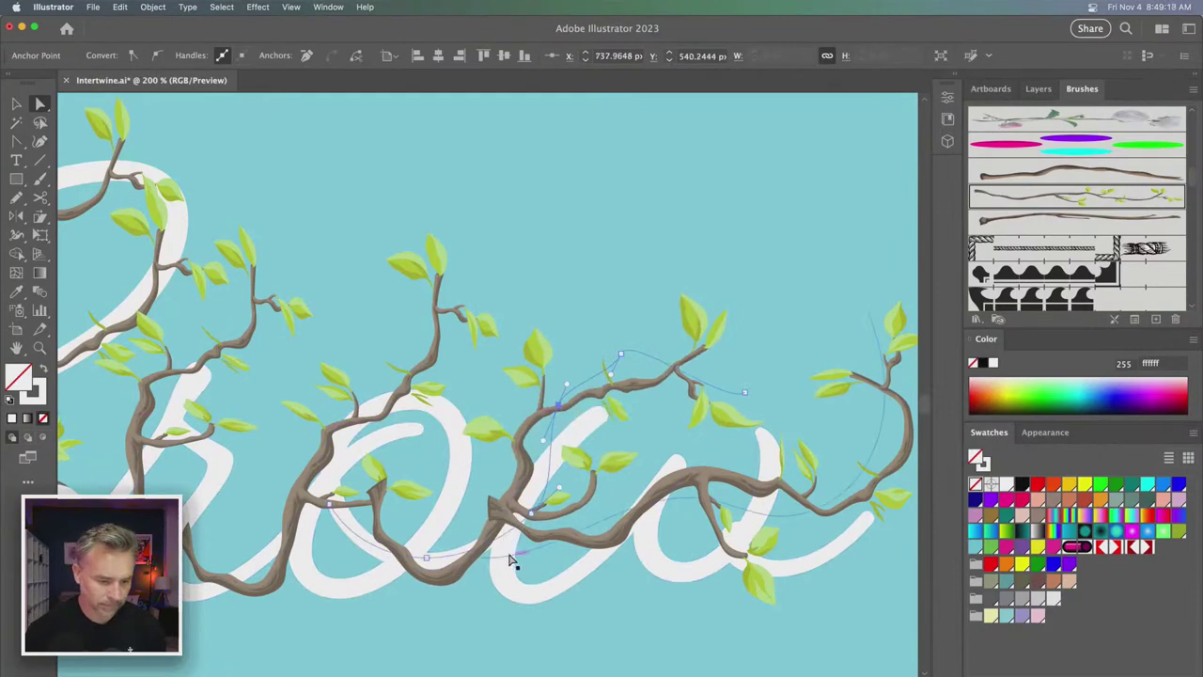
mouse_move(491, 557)
mouse_down()
mouse_move(483, 564)
mouse_move(505, 576)
mouse_up()
drag(357, 352, 480, 336)
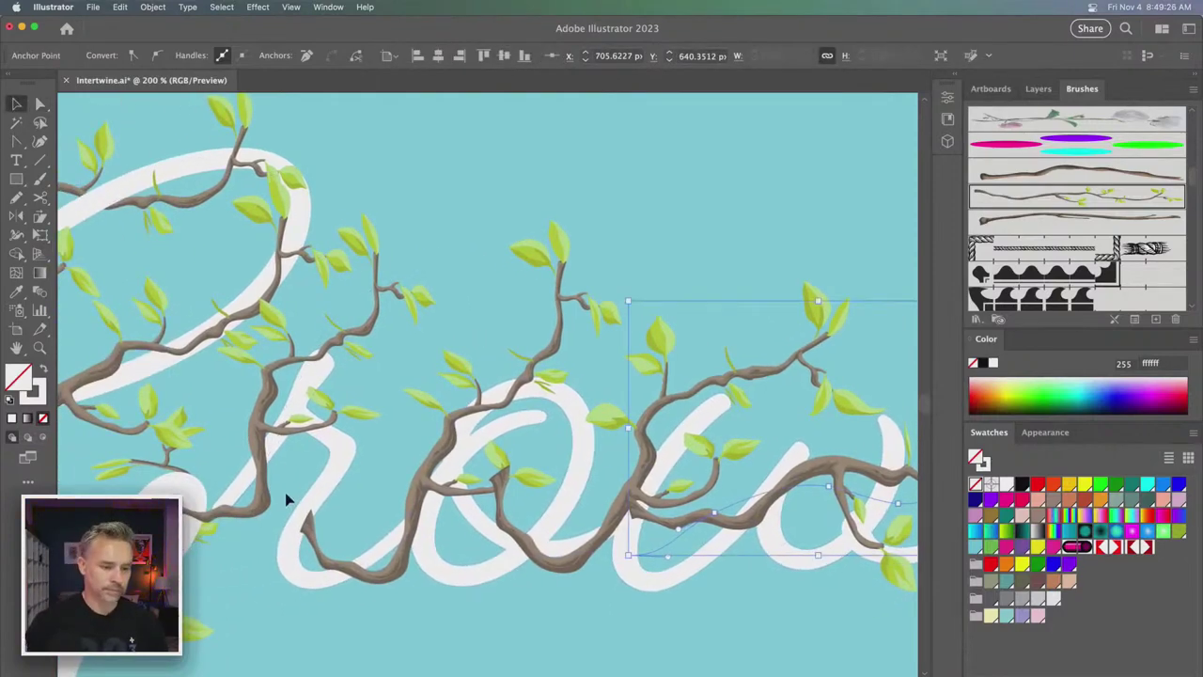
key(super+minus)
key(minus)
- Dismiss the anchor-point warning, select all artwork and apply Object > Intertwine > Make
click(788, 460)
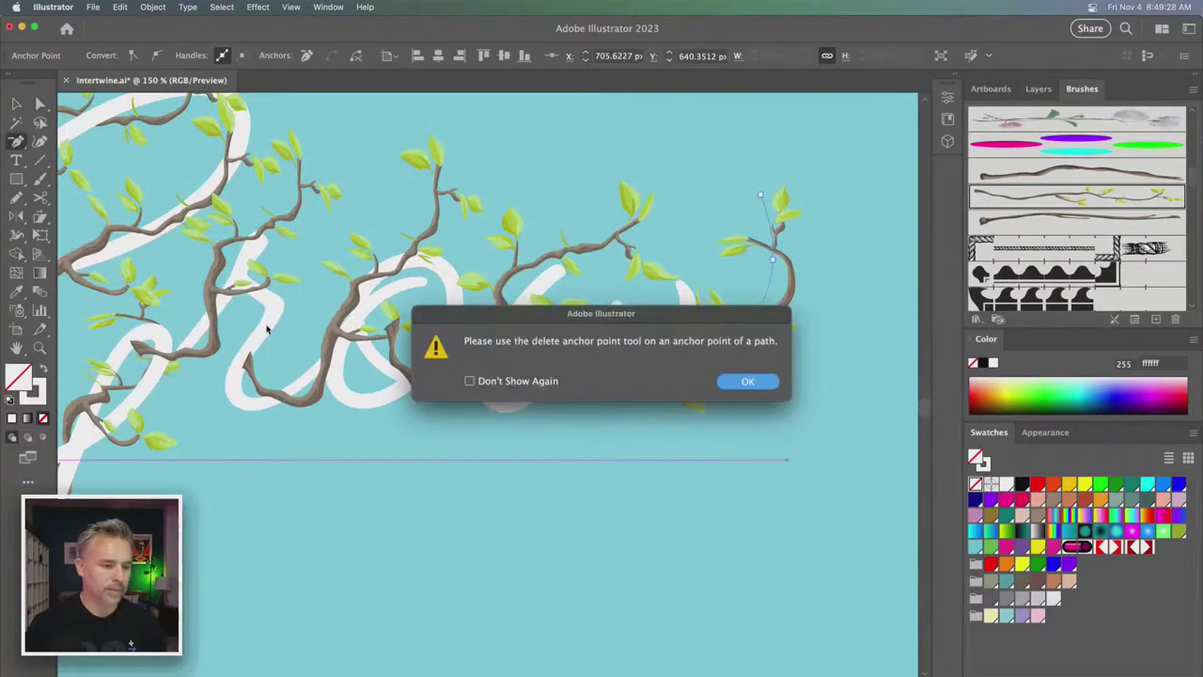
click(747, 381)
key(v)
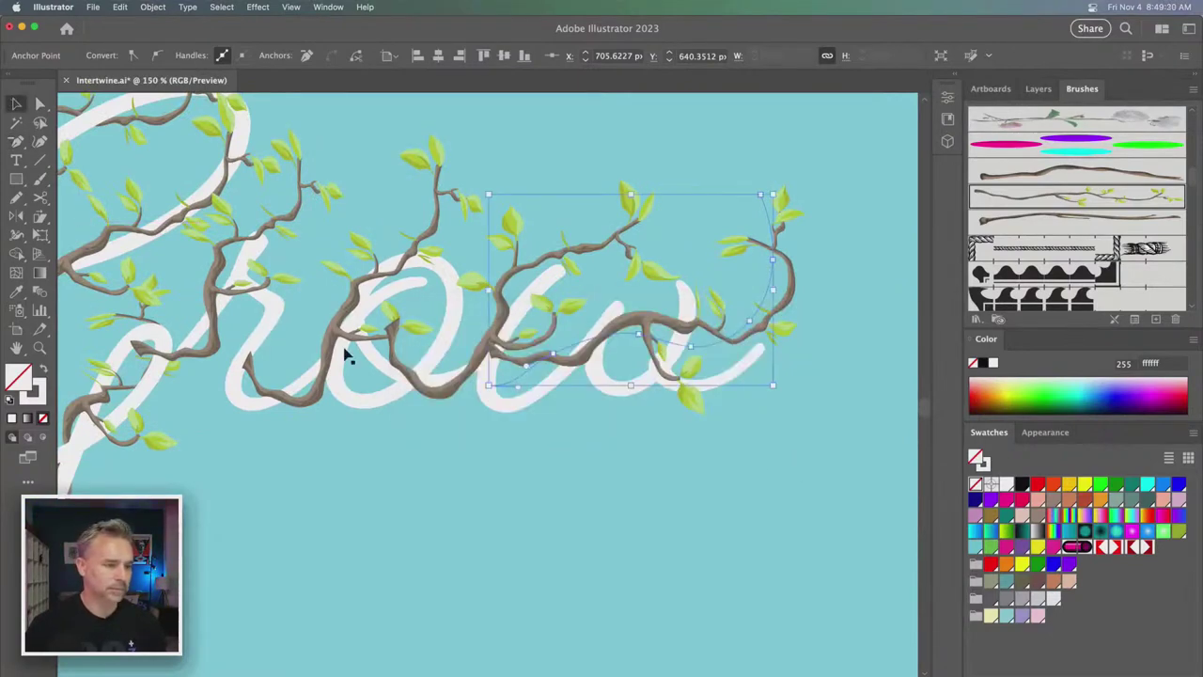
key(super+a)
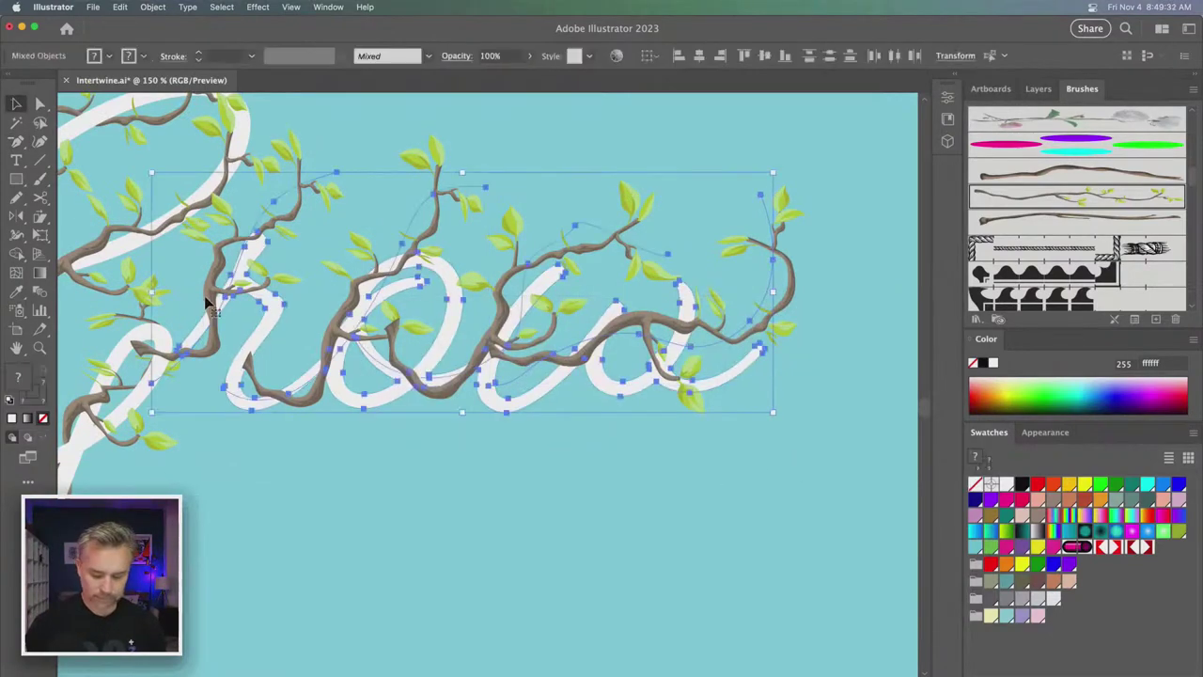
key(super+z)
key(super+z)
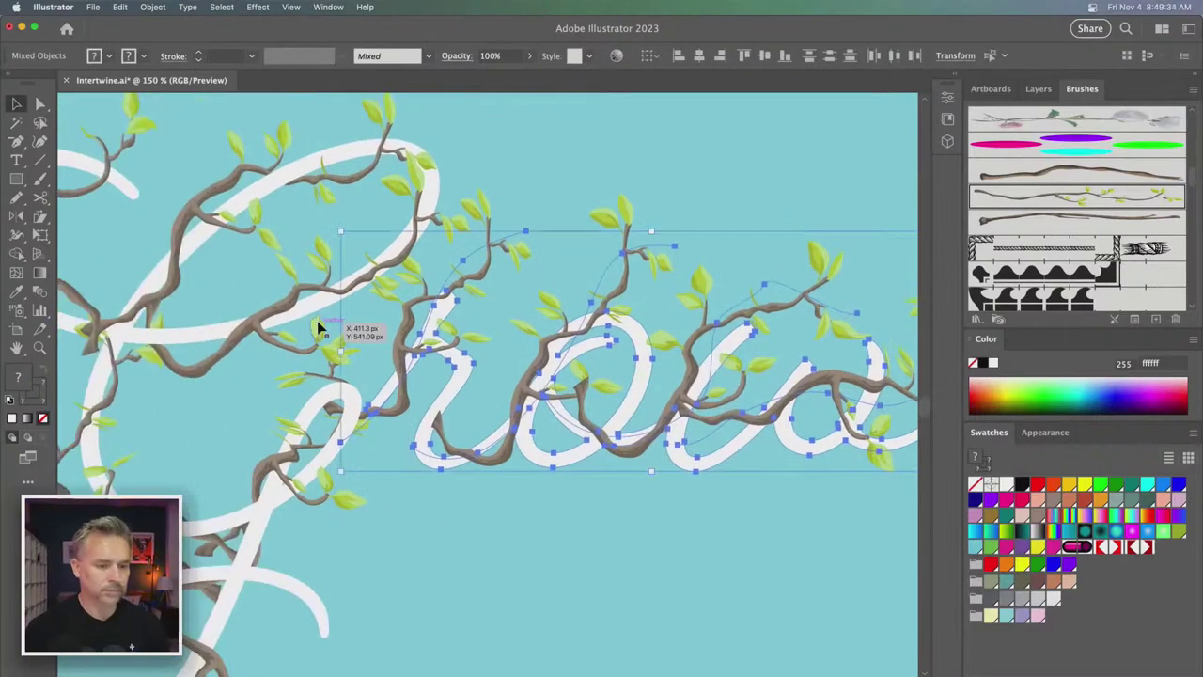
click(154, 8)
mouse_move(235, 377)
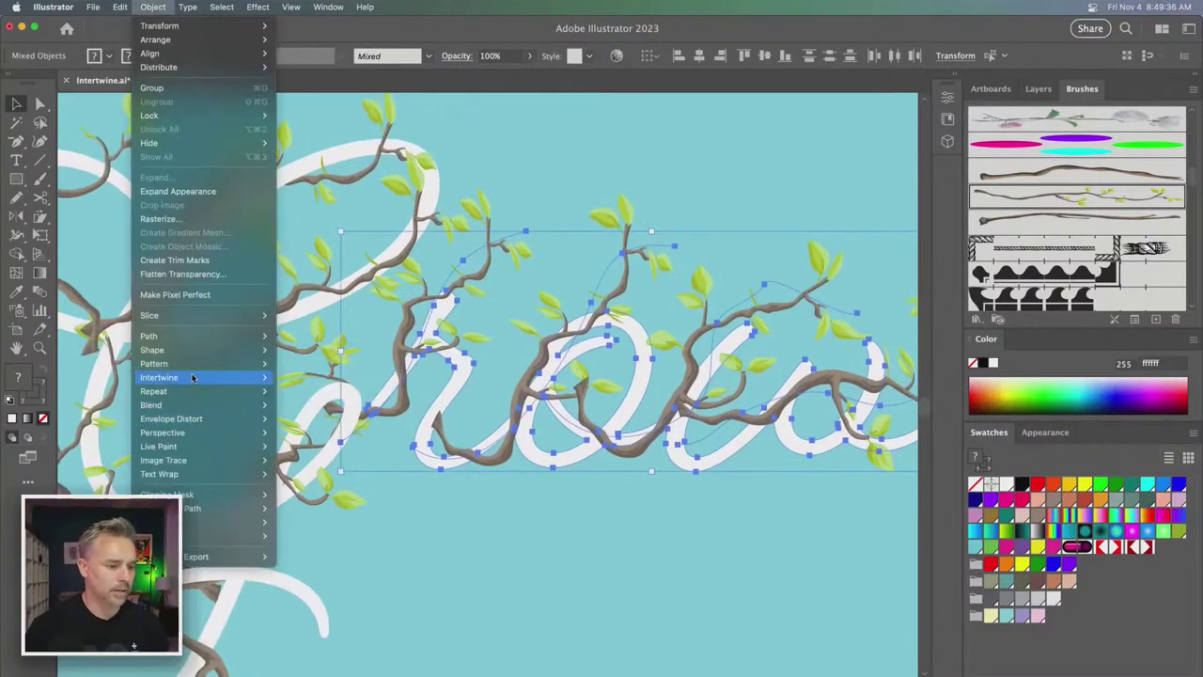
click(293, 381)
- Zoom to the r and o, then reselect the woven vine artwork
key(super+=)
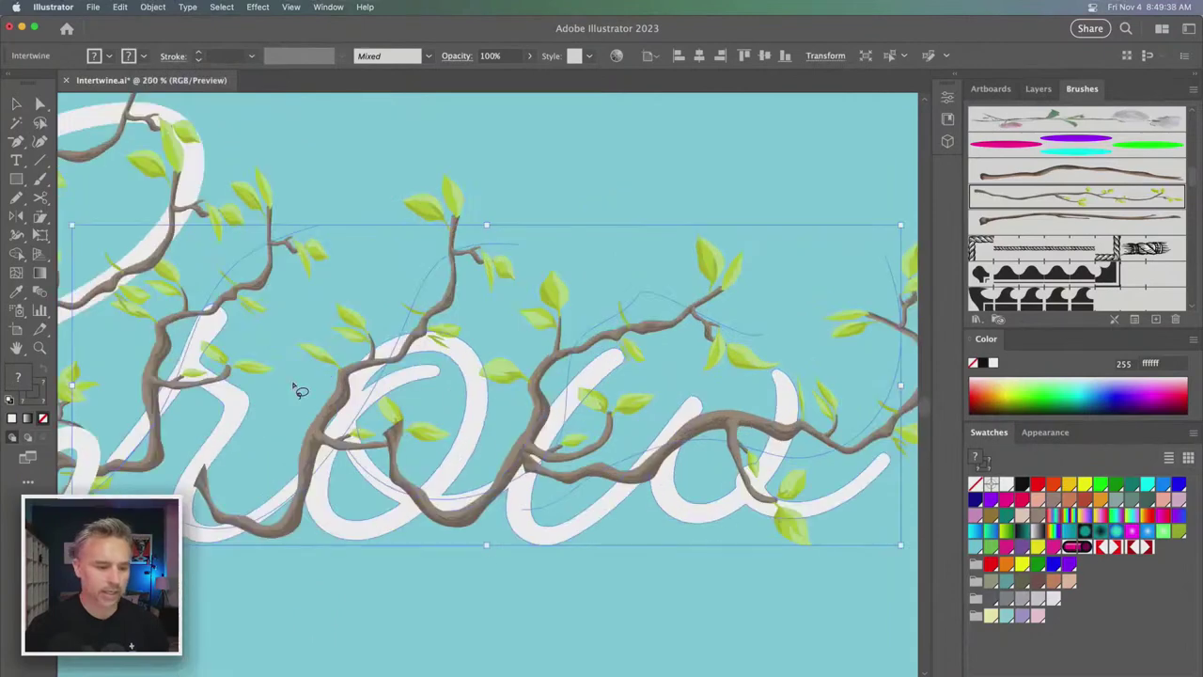
scroll(322, 393, left, 2)
drag(321, 393, 499, 404)
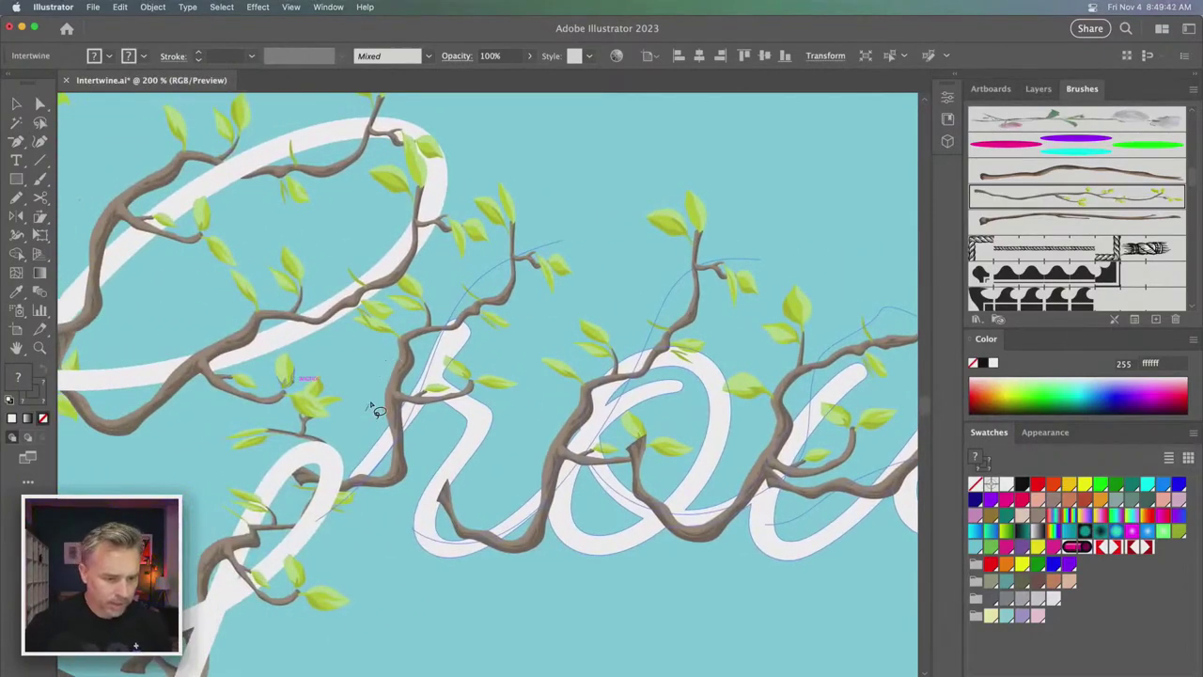
mouse_move(368, 408)
mouse_down()
mouse_move(429, 378)
mouse_move(468, 391)
mouse_move(419, 445)
mouse_move(397, 443)
mouse_move(345, 394)
mouse_up()
key(v)
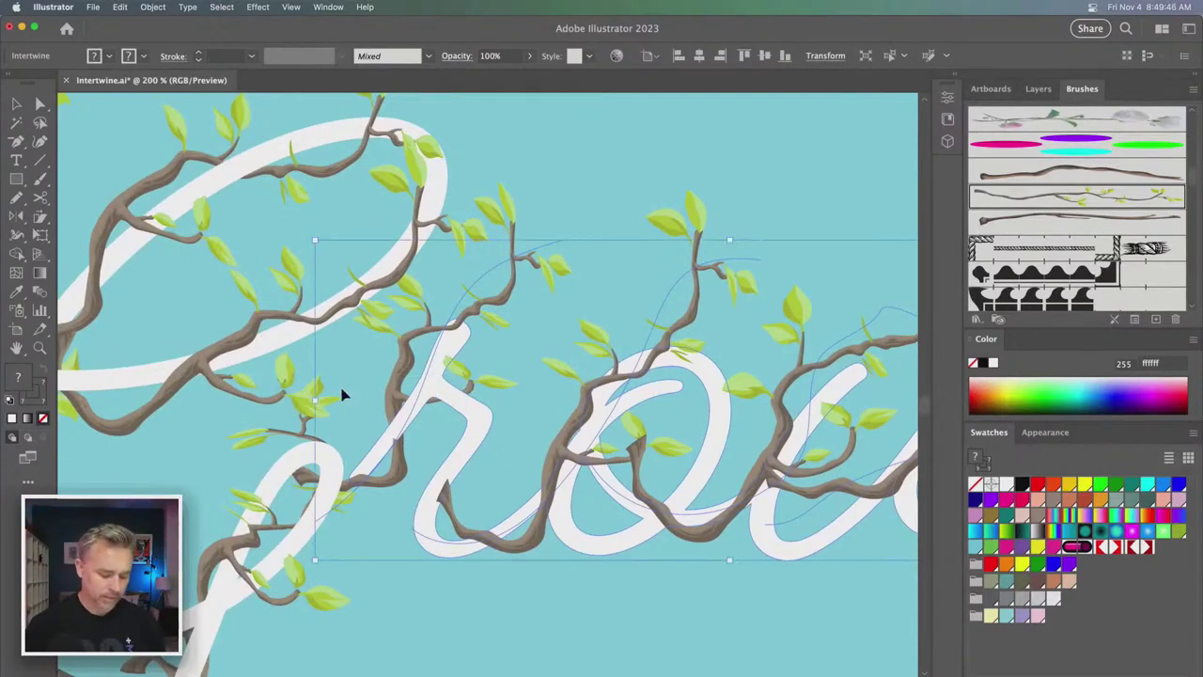
click(369, 411)
click(150, 7)
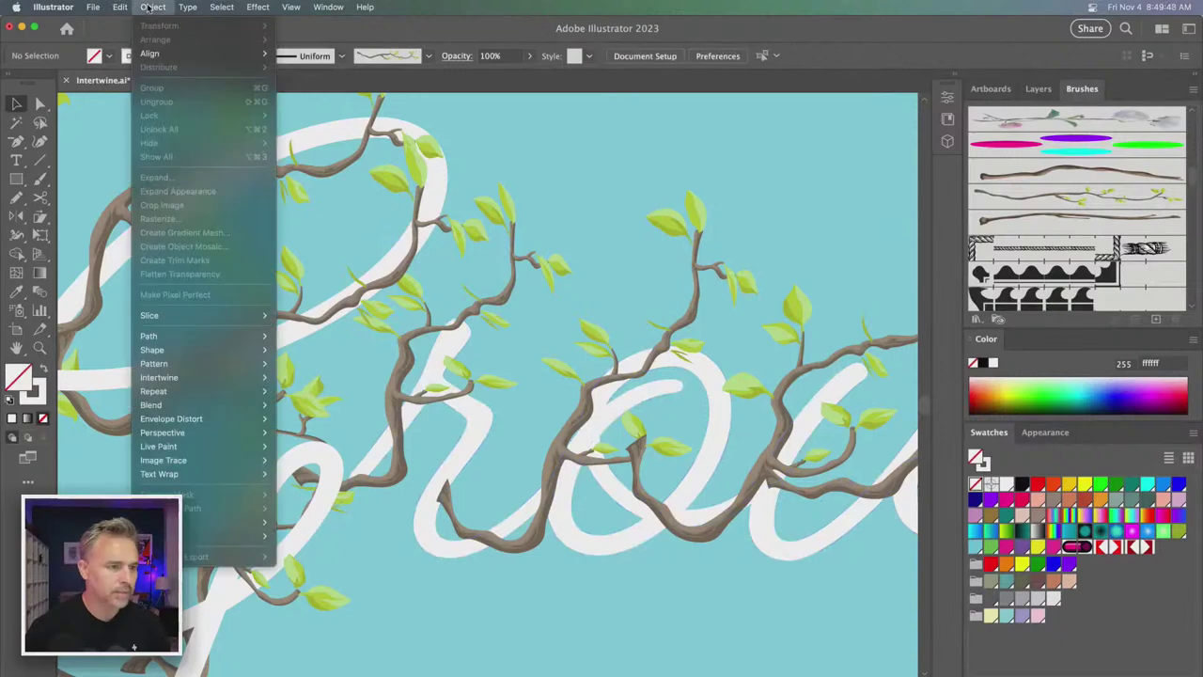
click(144, 7)
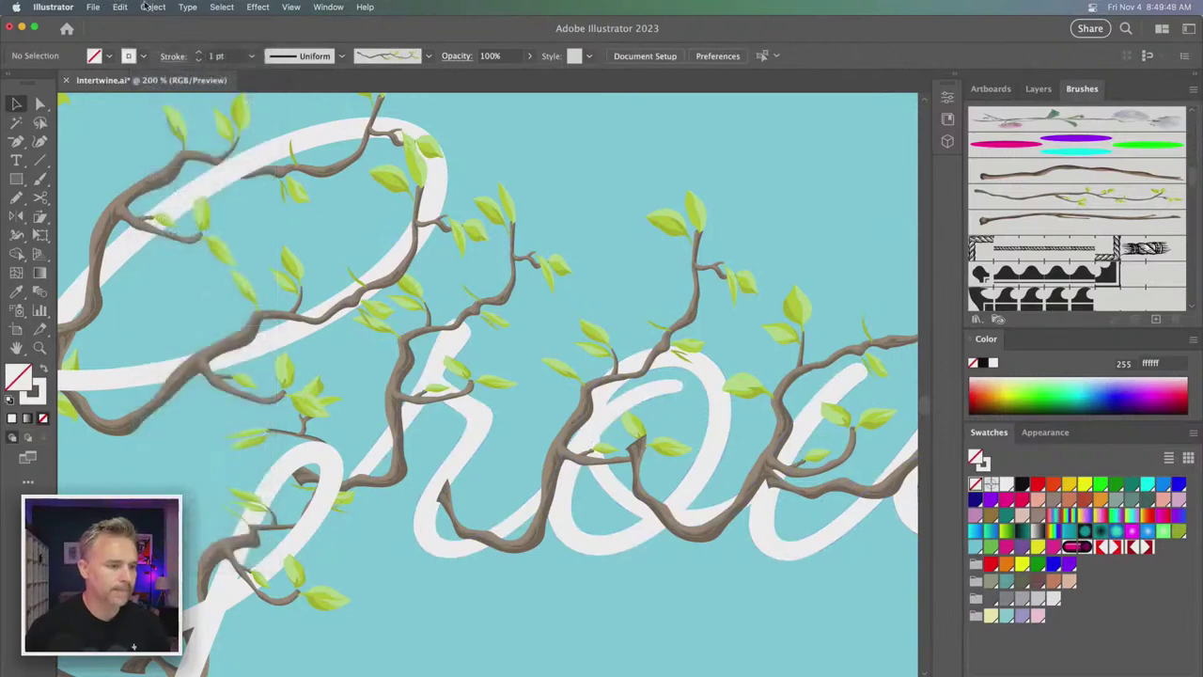
click(409, 374)
key(super+minus)
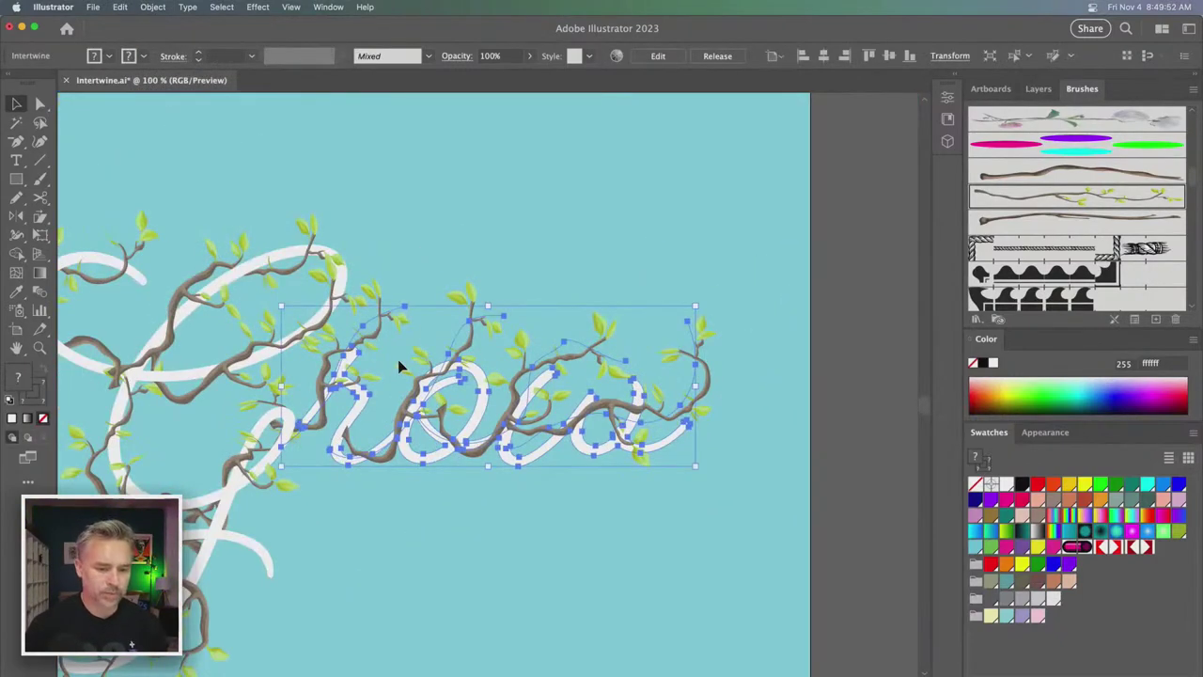
- Enter Intertwine Edit at 200% and bring the white letter over a branch crossing
click(153, 6)
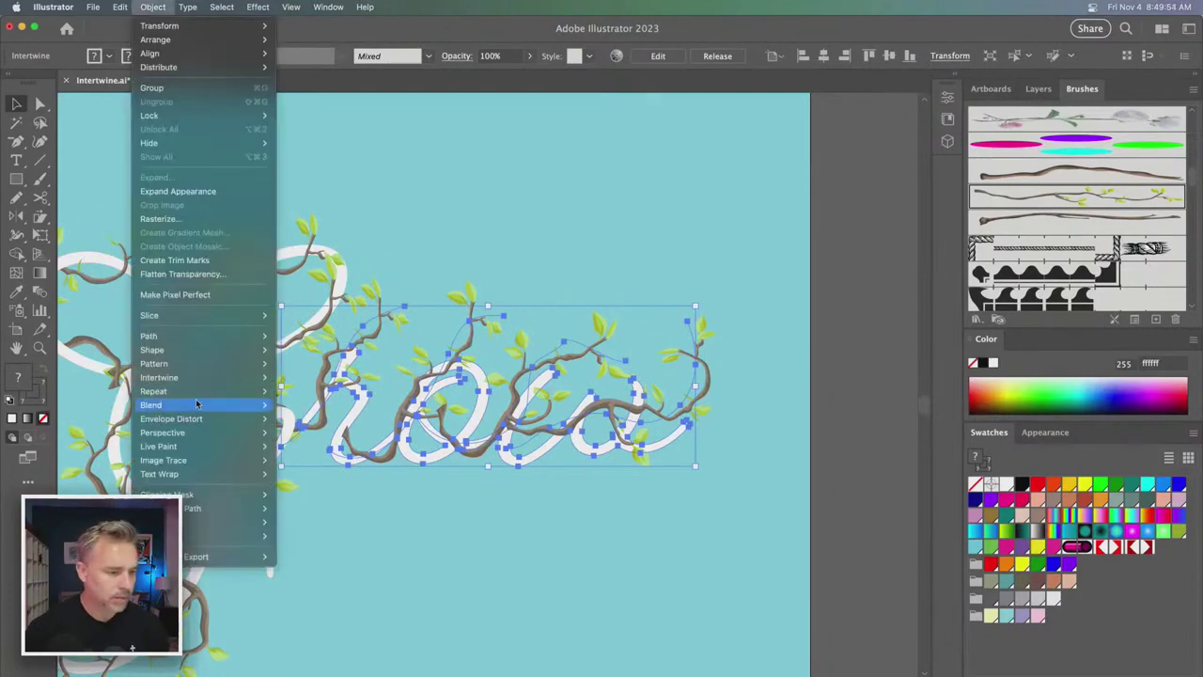
mouse_move(226, 377)
click(289, 405)
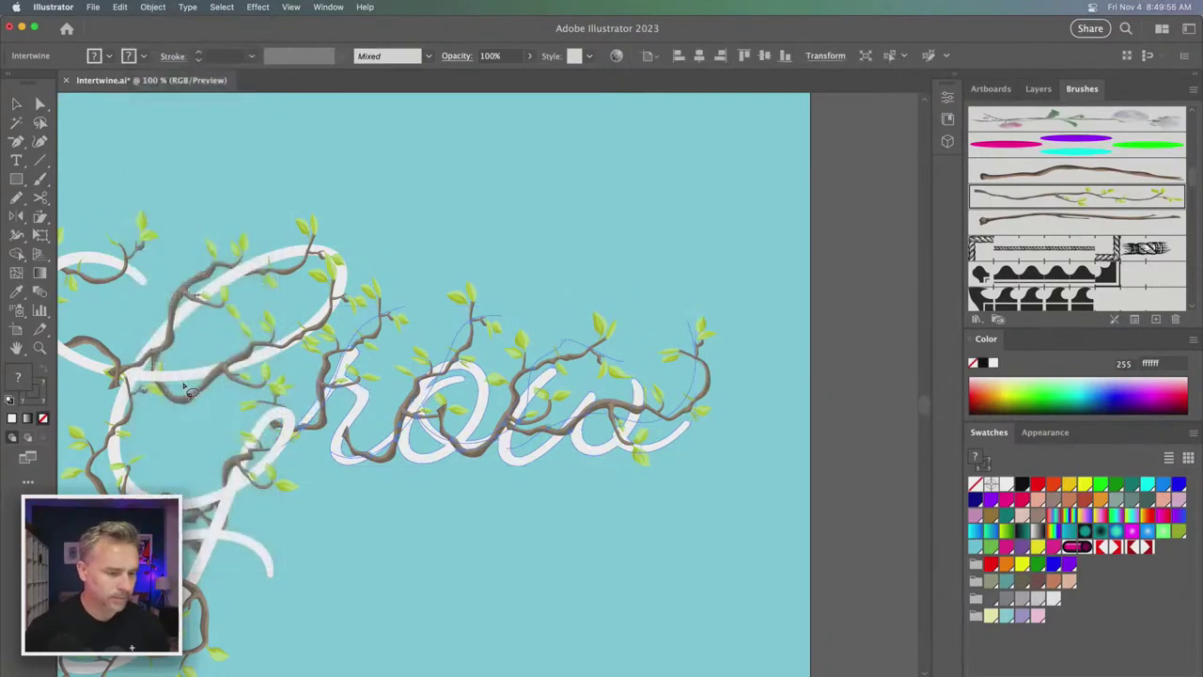
key(super+plus)
key(super+plus)
scroll(532, 398, up, 5)
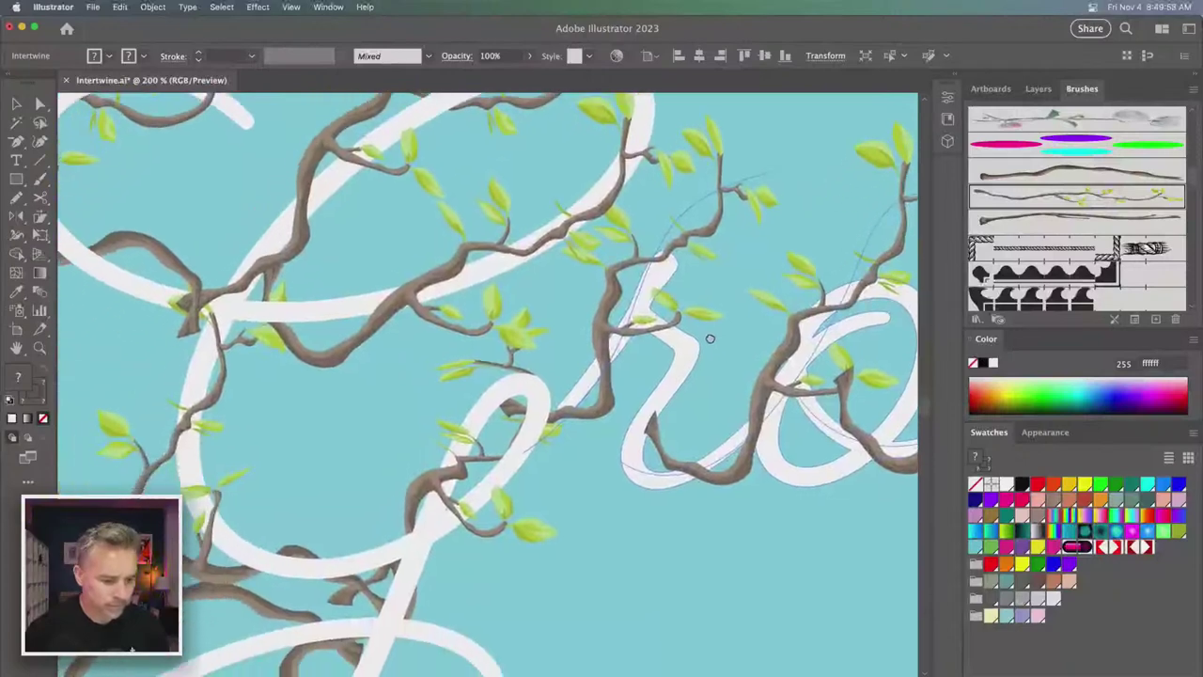
scroll(760, 408, down, 5)
scroll(491, 371, up, 2)
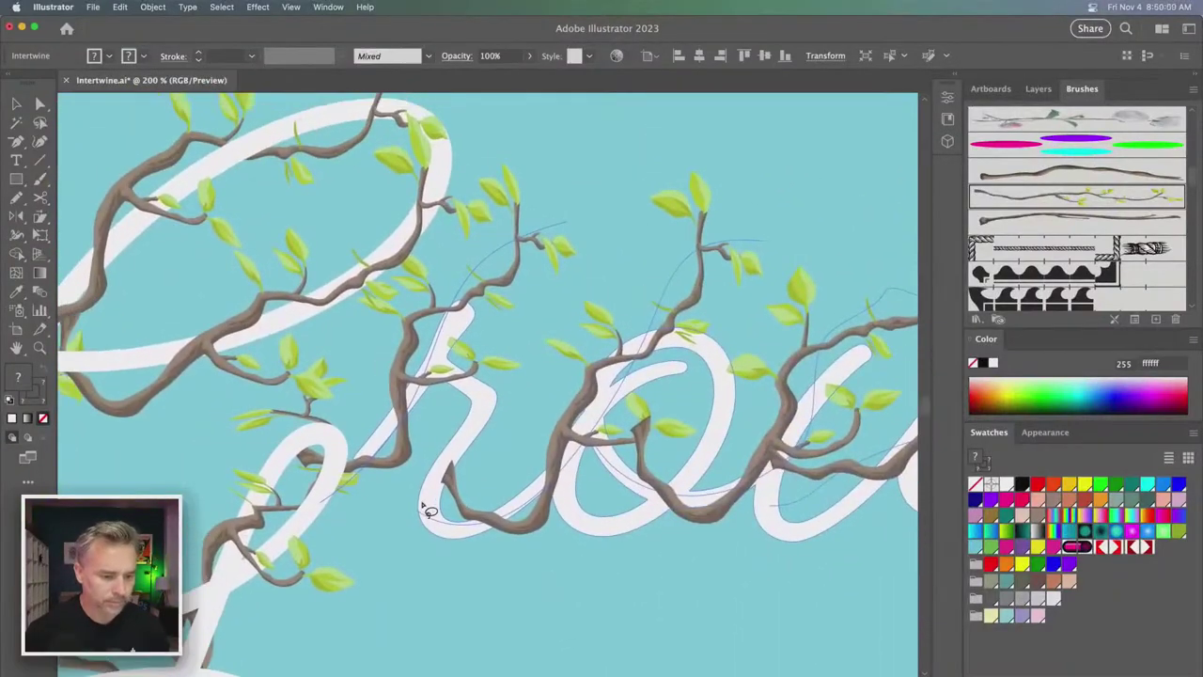
mouse_move(447, 437)
mouse_down()
mouse_move(483, 472)
mouse_move(461, 506)
mouse_move(407, 507)
mouse_move(444, 452)
mouse_up()
- Flip another crossing, then exit editing and reselect the intertwine object
scroll(442, 447, right, 5)
scroll(442, 442, up, 2)
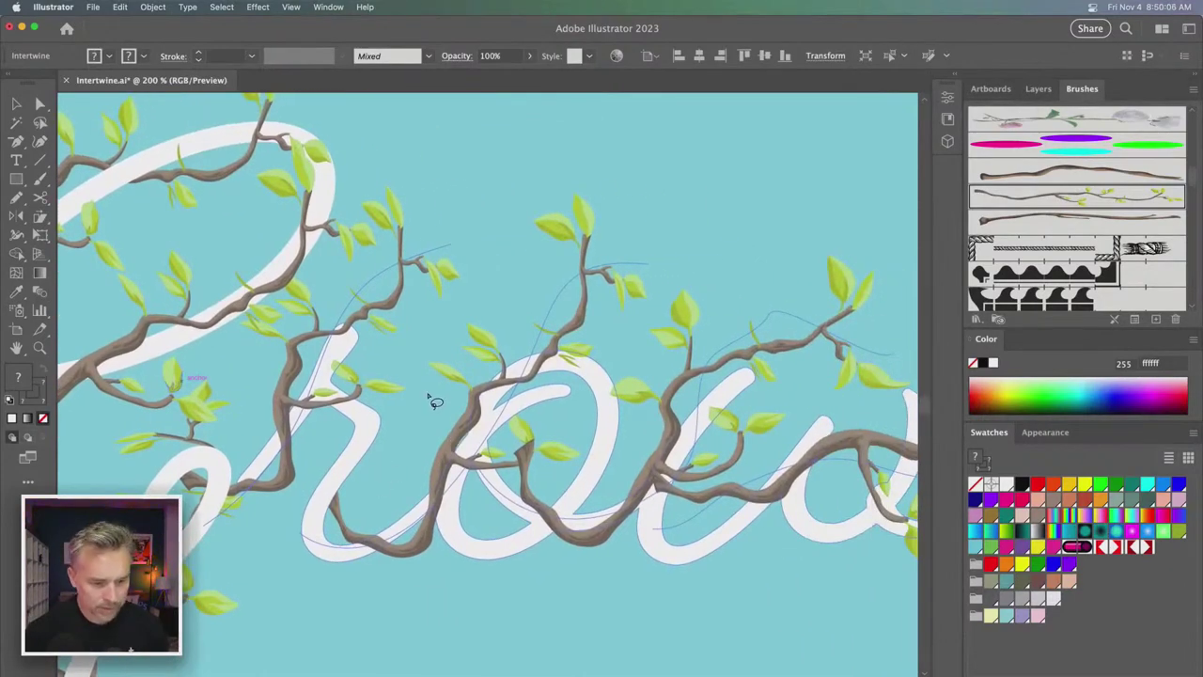
mouse_move(423, 422)
mouse_down()
mouse_move(488, 434)
mouse_move(509, 466)
mouse_move(499, 497)
mouse_move(431, 551)
mouse_move(389, 519)
mouse_move(377, 485)
mouse_move(395, 448)
mouse_up()
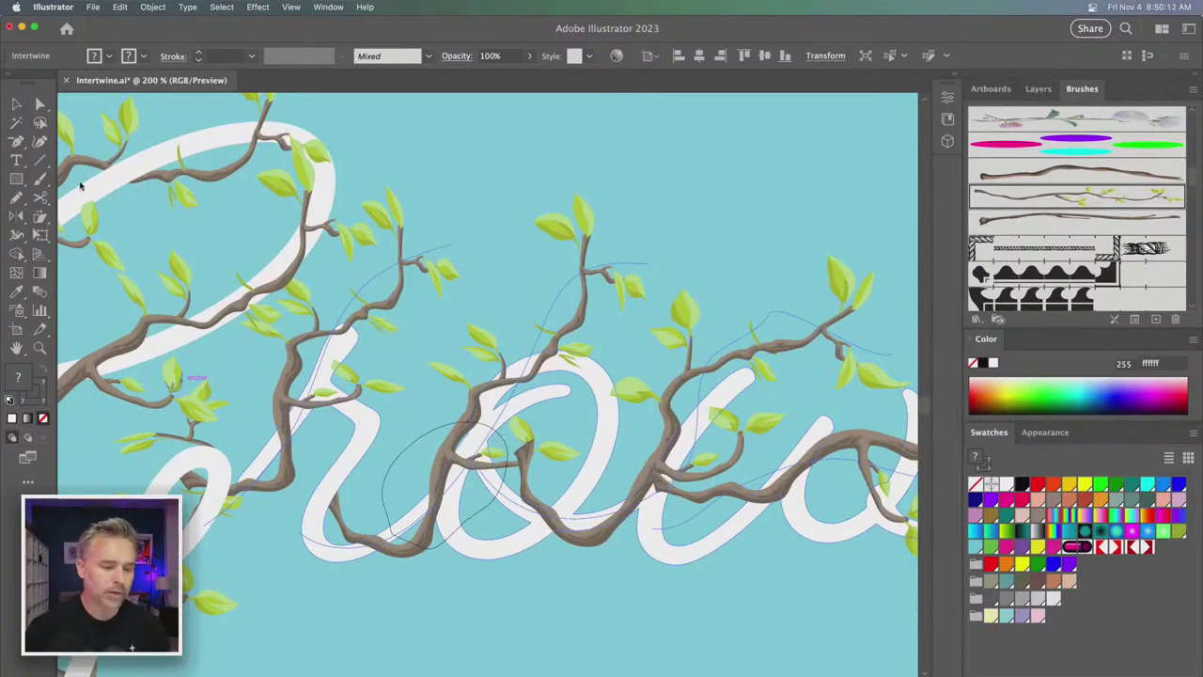
click(16, 103)
click(470, 295)
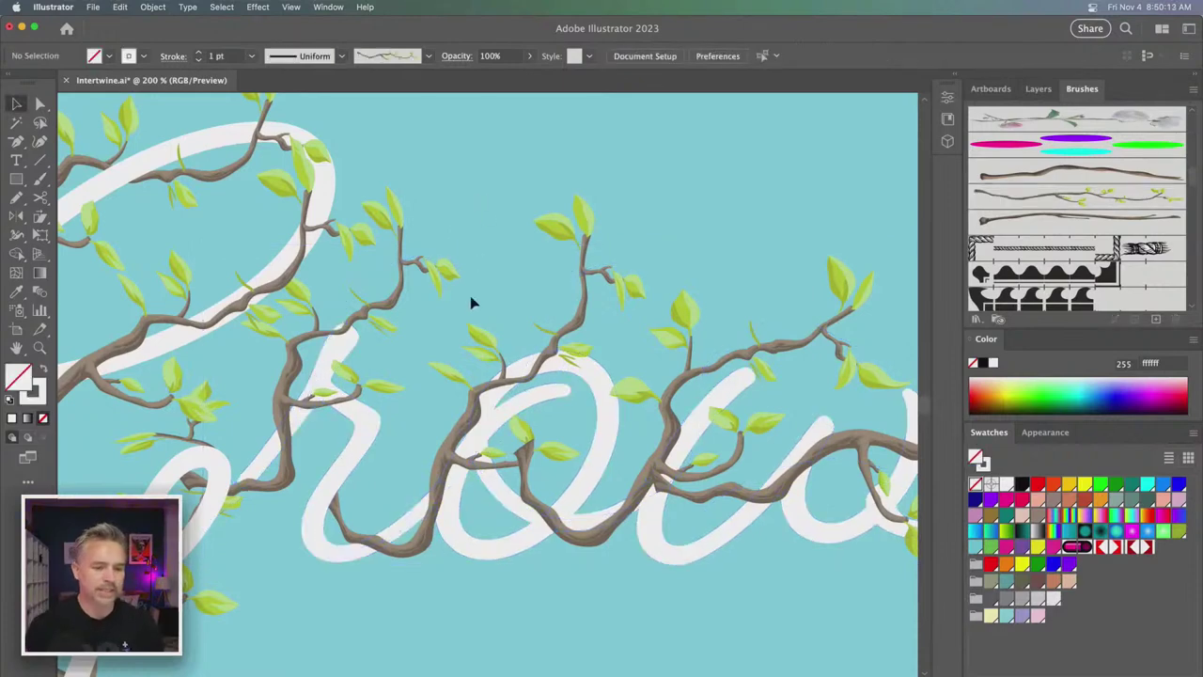
click(486, 395)
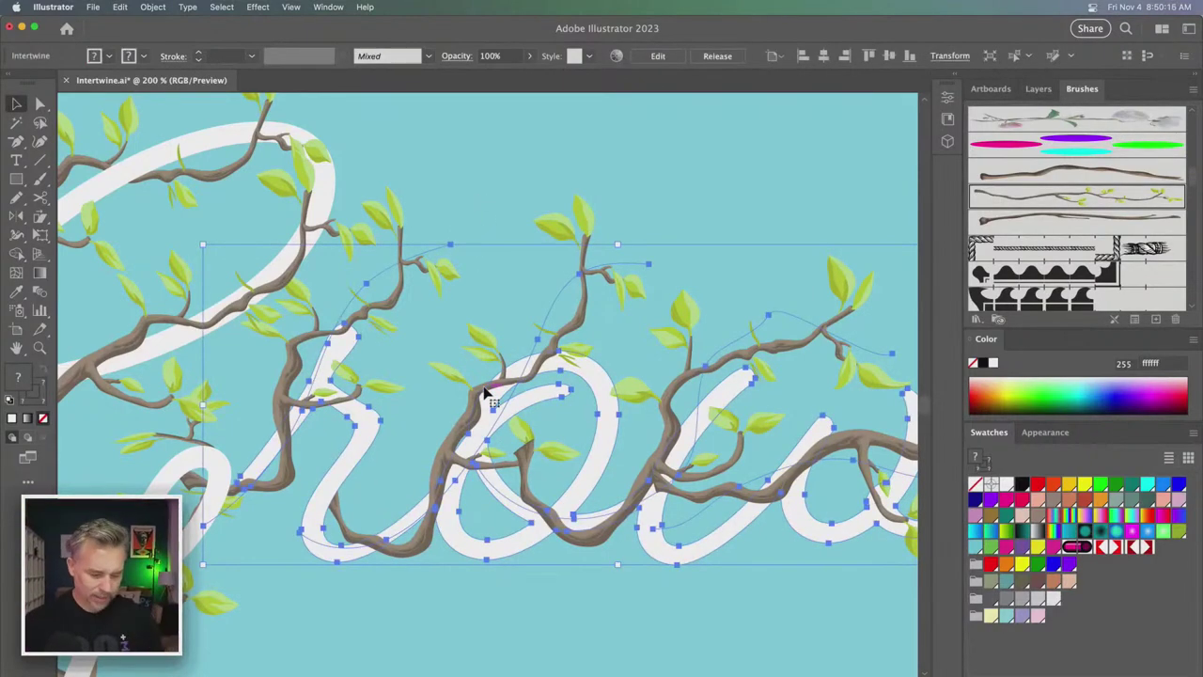
- Release the intertwine and Shift-select the three vine paths, undoing an accidental move
key(super+z)
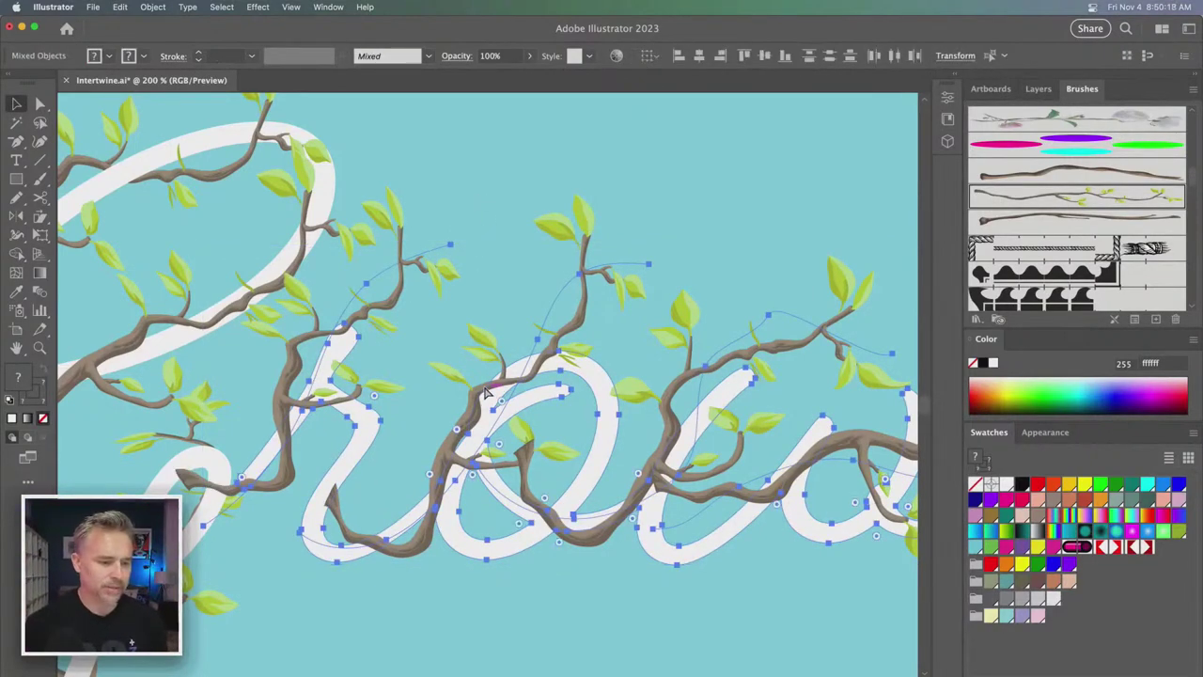
key(super+z)
click(464, 197)
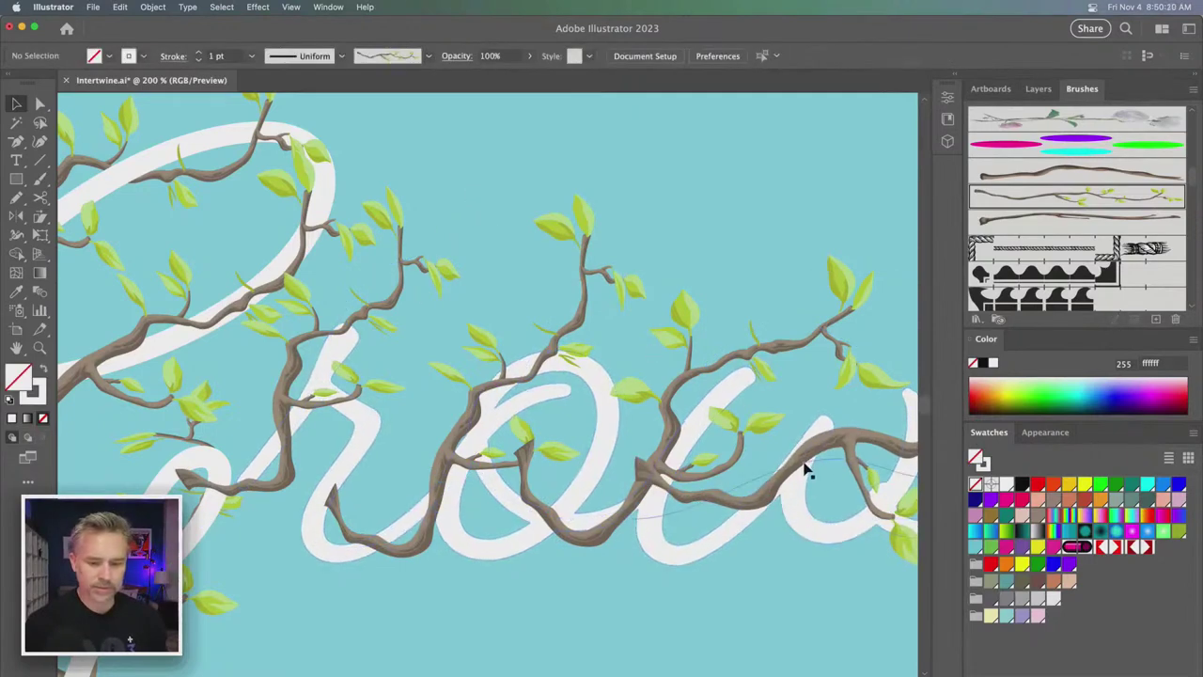
click(677, 394)
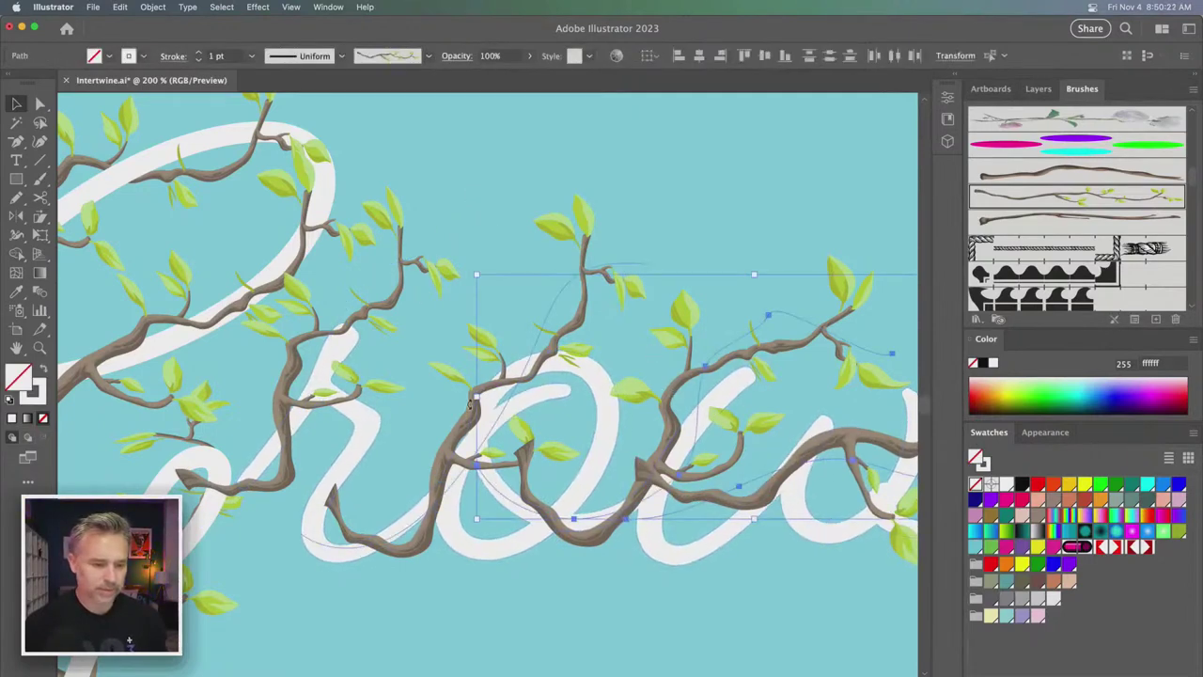
shift+click(471, 414)
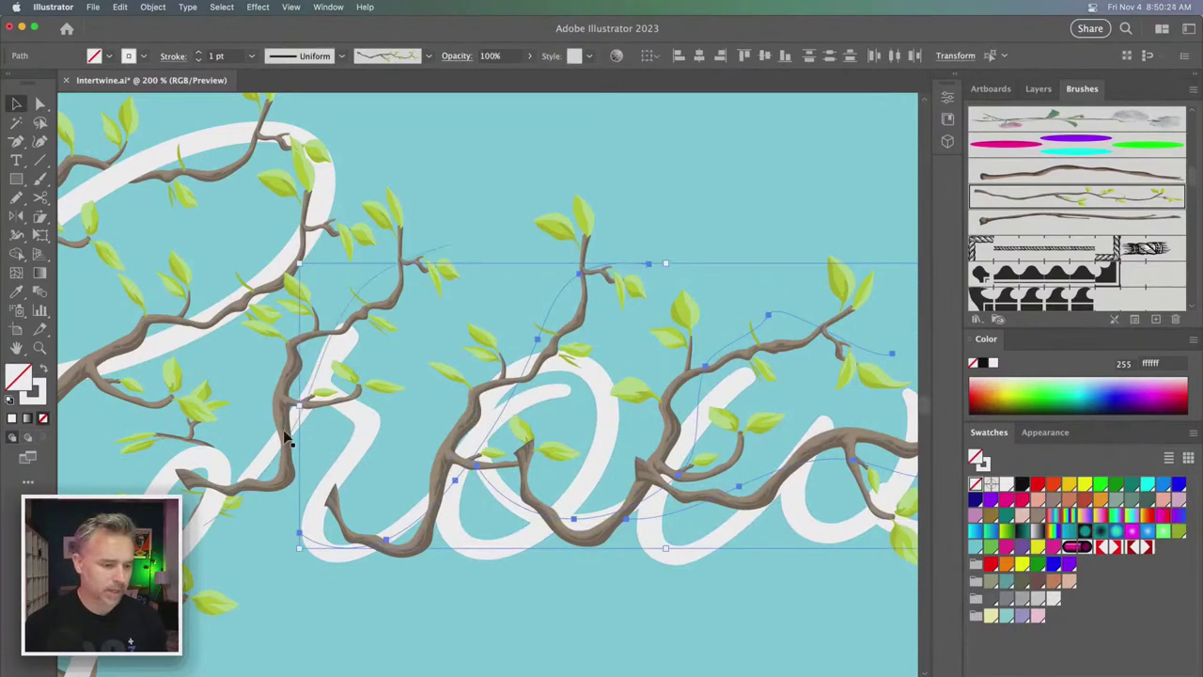
shift+click(282, 442)
drag(282, 442, 394, 257)
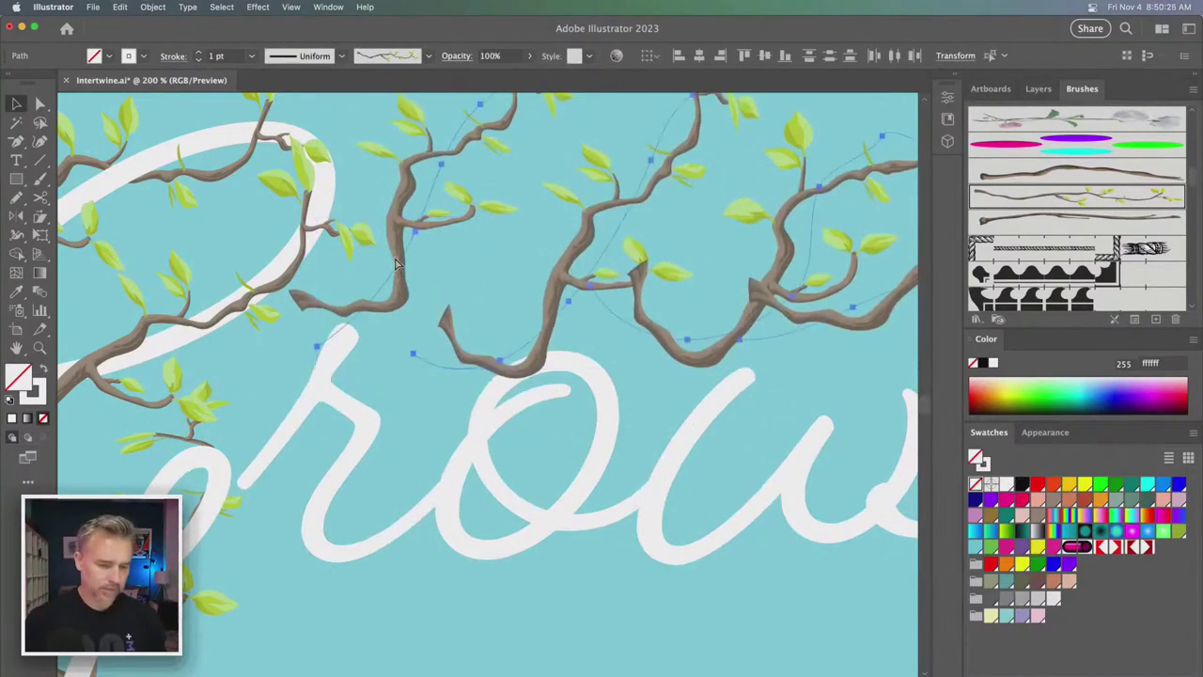
key(super+z)
click(151, 7)
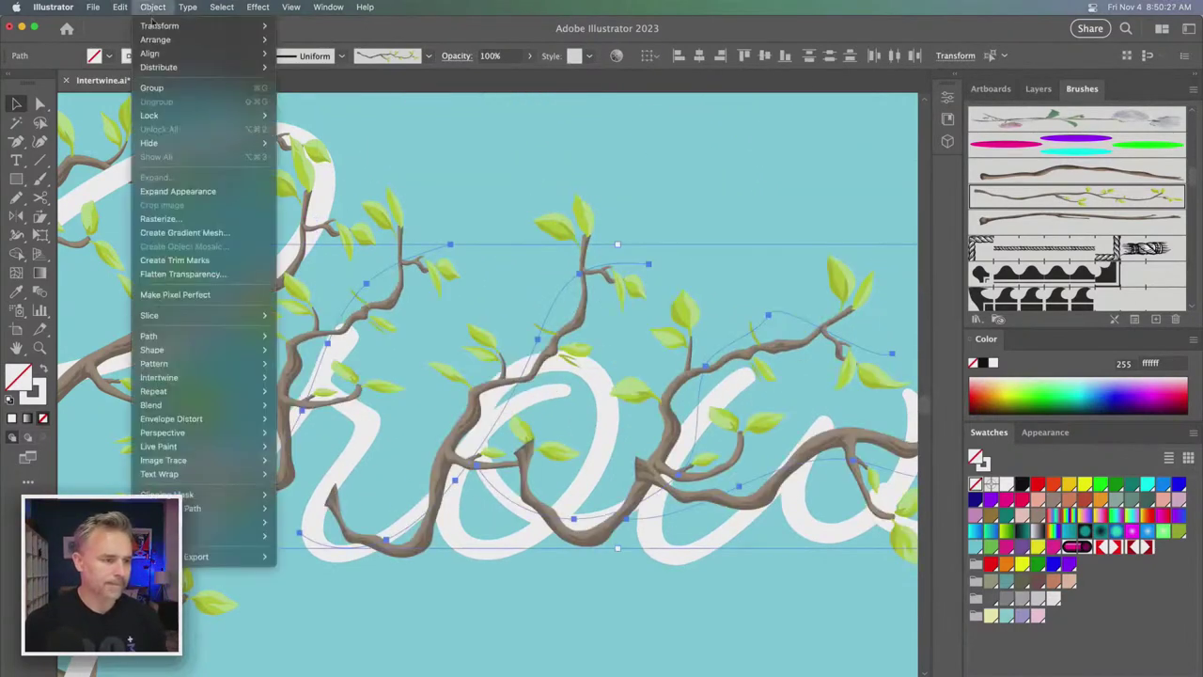
- Expand the vine brush strokes, make an intertwine and flip one crossing
click(144, 191)
scroll(328, 317, up, 3)
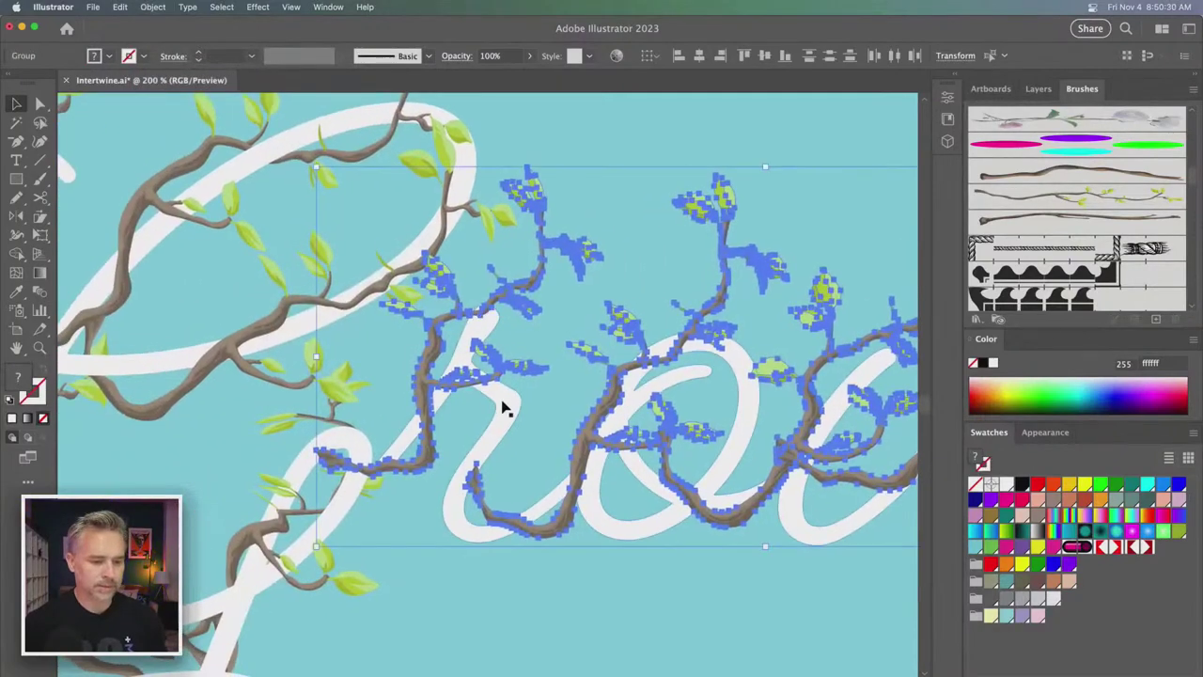
click(151, 7)
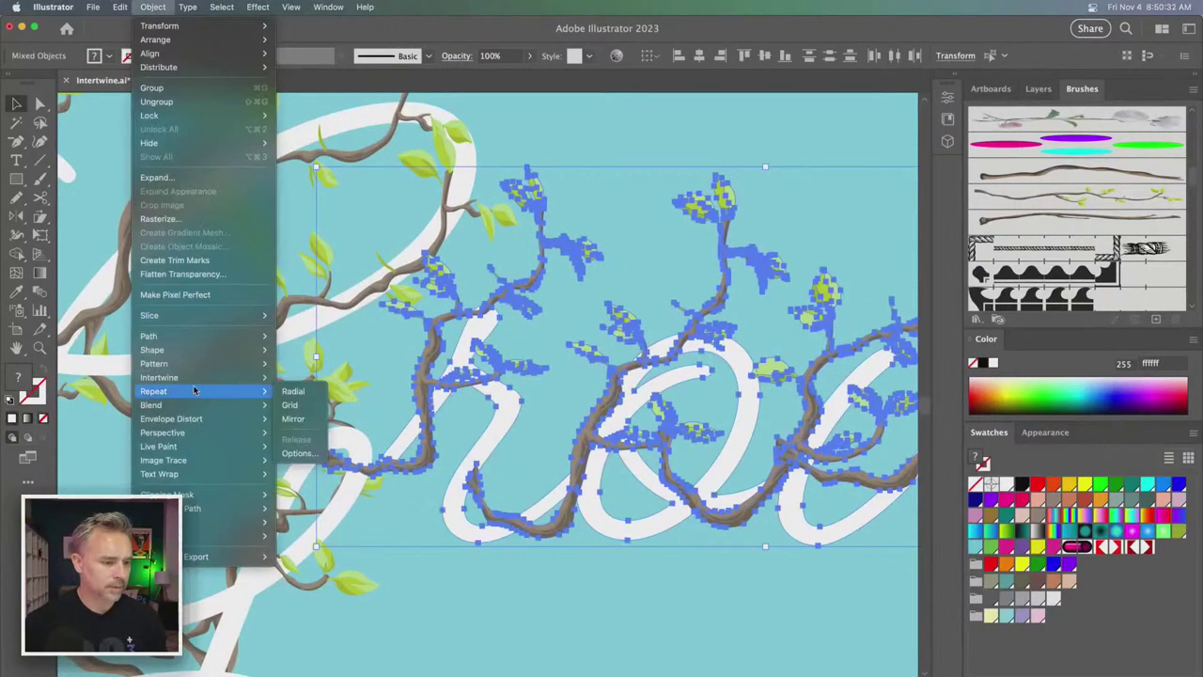
mouse_move(195, 378)
click(292, 377)
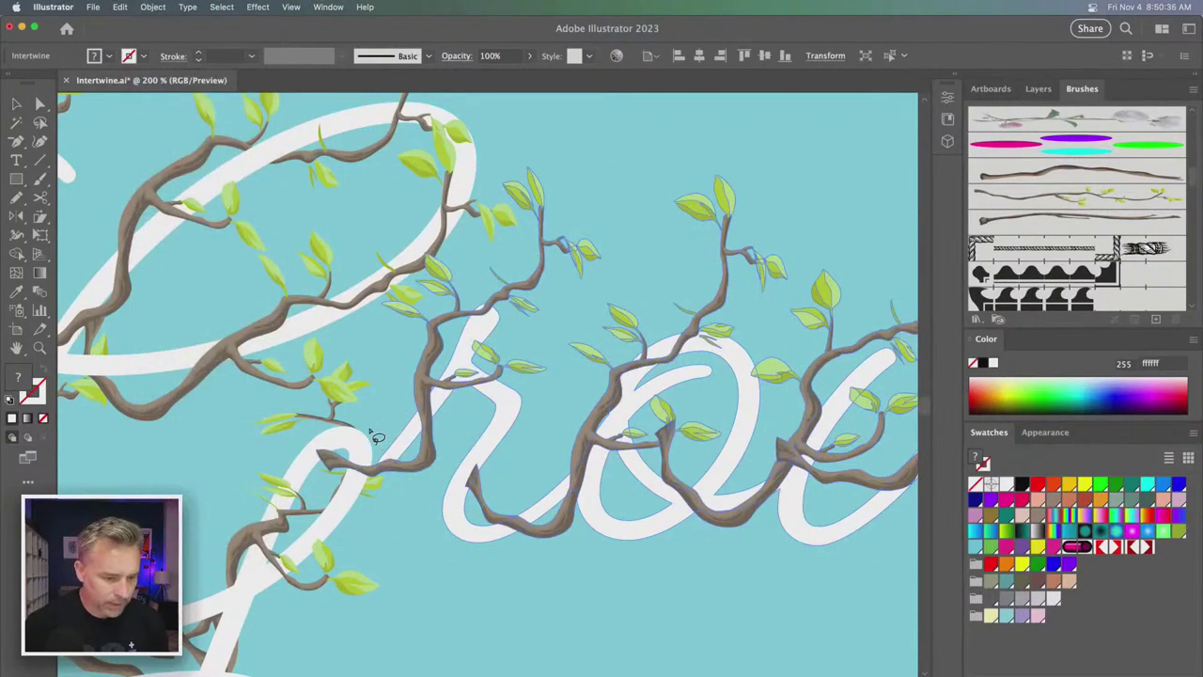
mouse_move(453, 445)
mouse_down()
mouse_move(493, 445)
mouse_move(490, 492)
mouse_move(463, 519)
mouse_move(444, 513)
mouse_move(451, 467)
mouse_up()
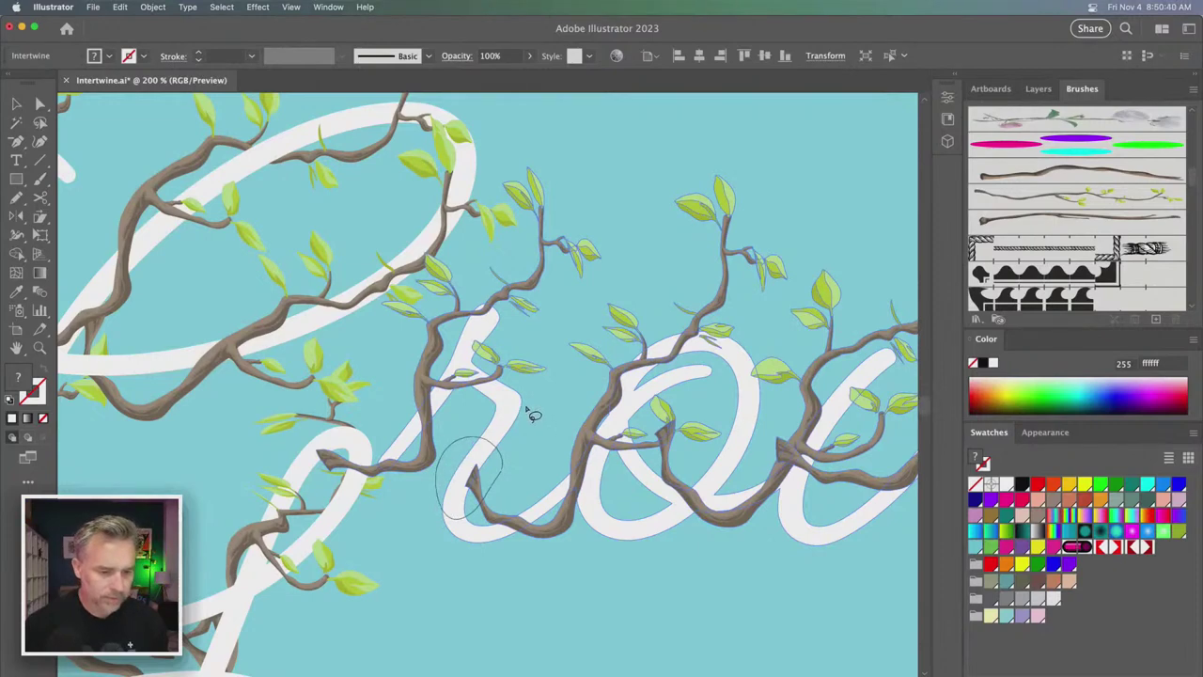
- Release that intertwine back into separate vines and letters
scroll(532, 416, up, 3)
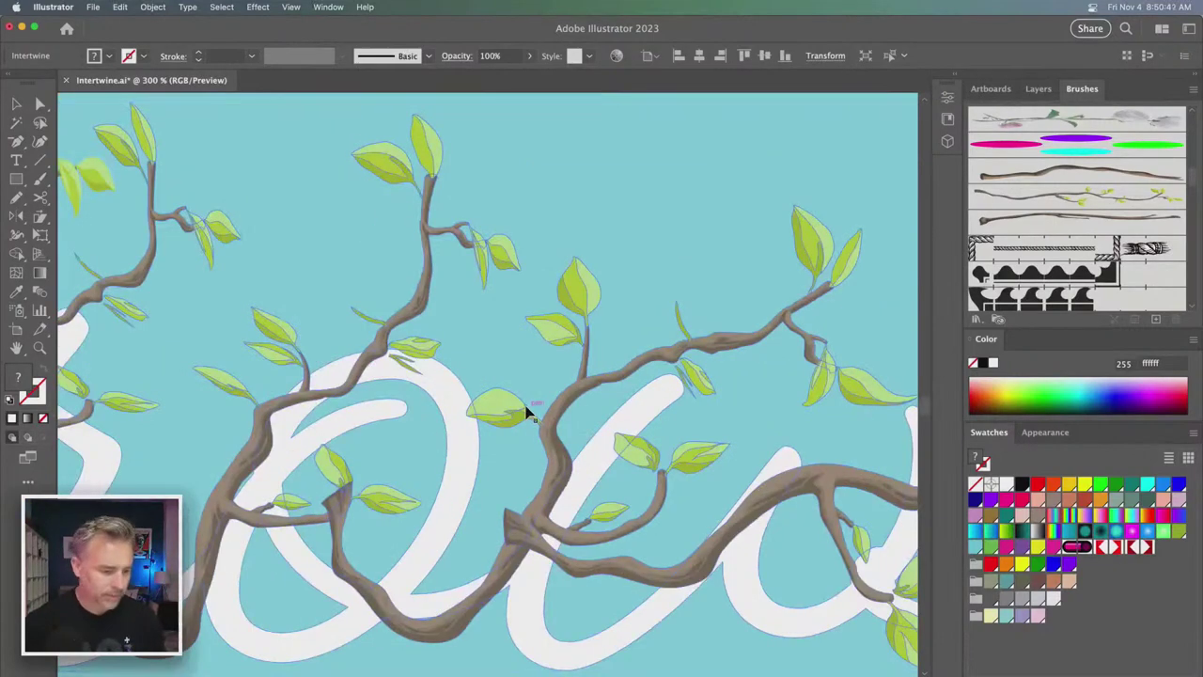
scroll(533, 415, down, 3)
scroll(532, 415, right, 5)
scroll(353, 452, left, 4)
key(v)
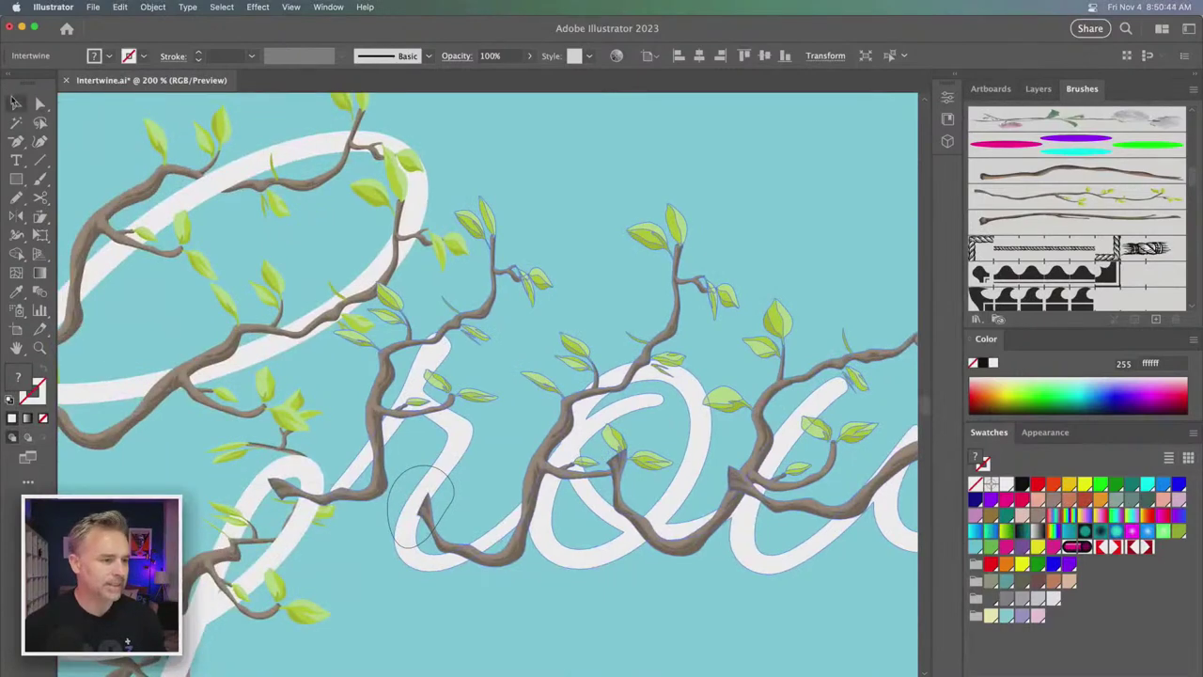
click(508, 249)
click(443, 341)
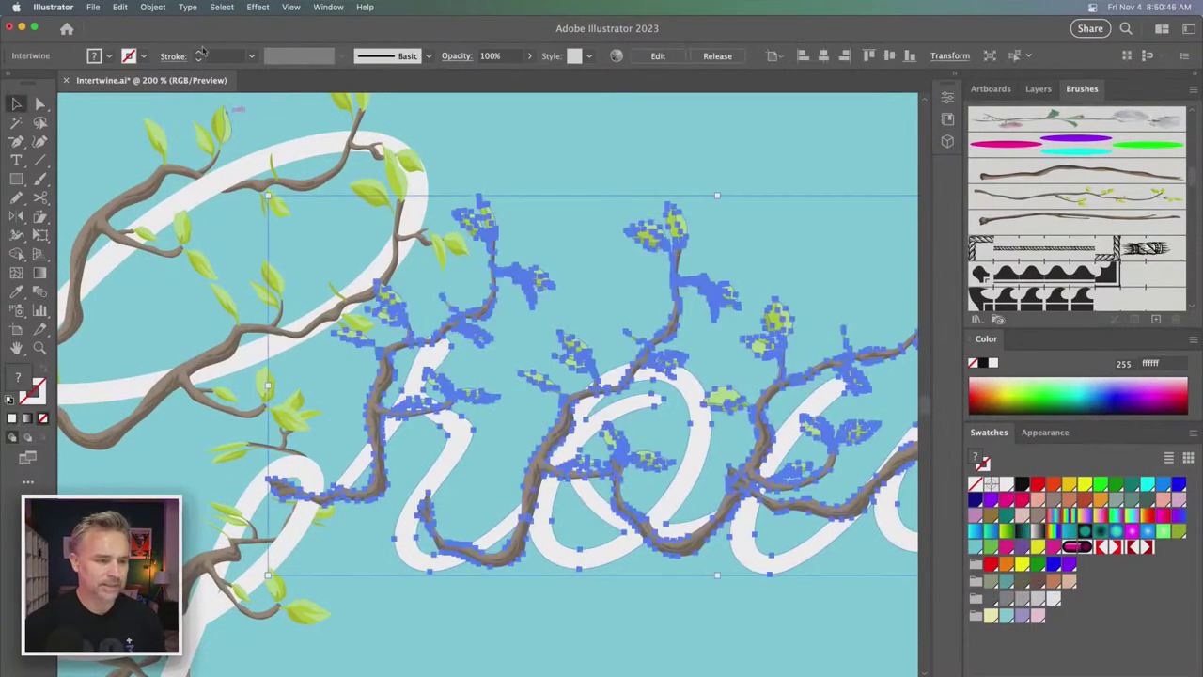
click(166, 10)
mouse_move(183, 382)
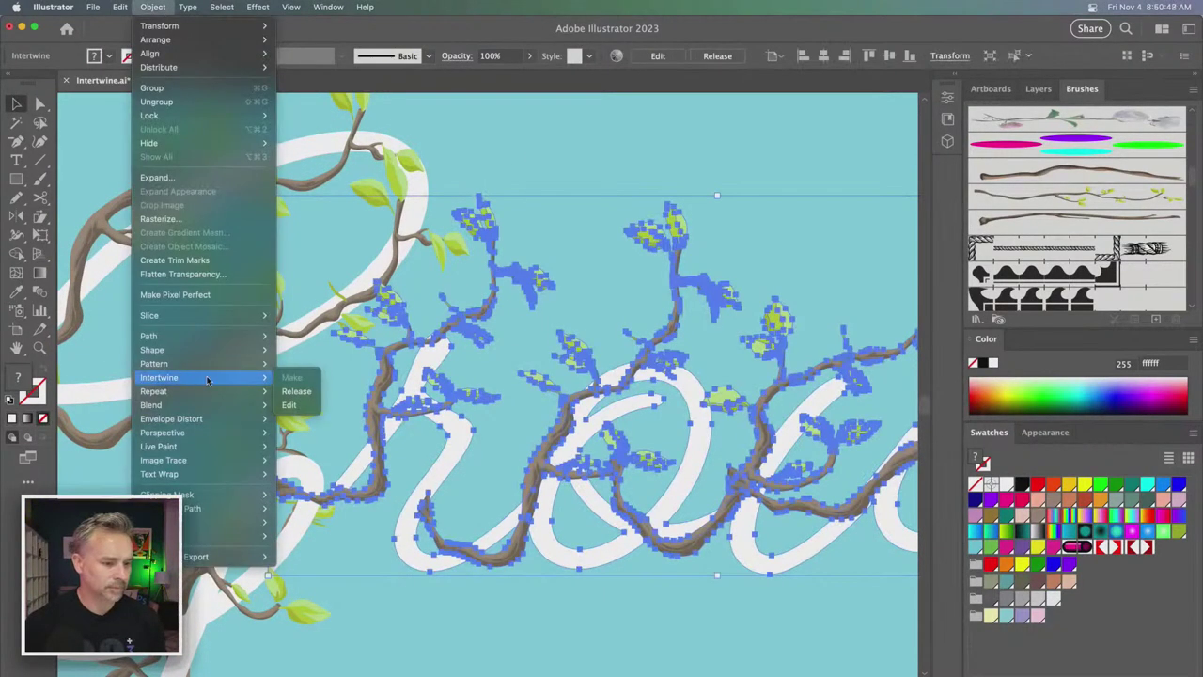
click(297, 396)
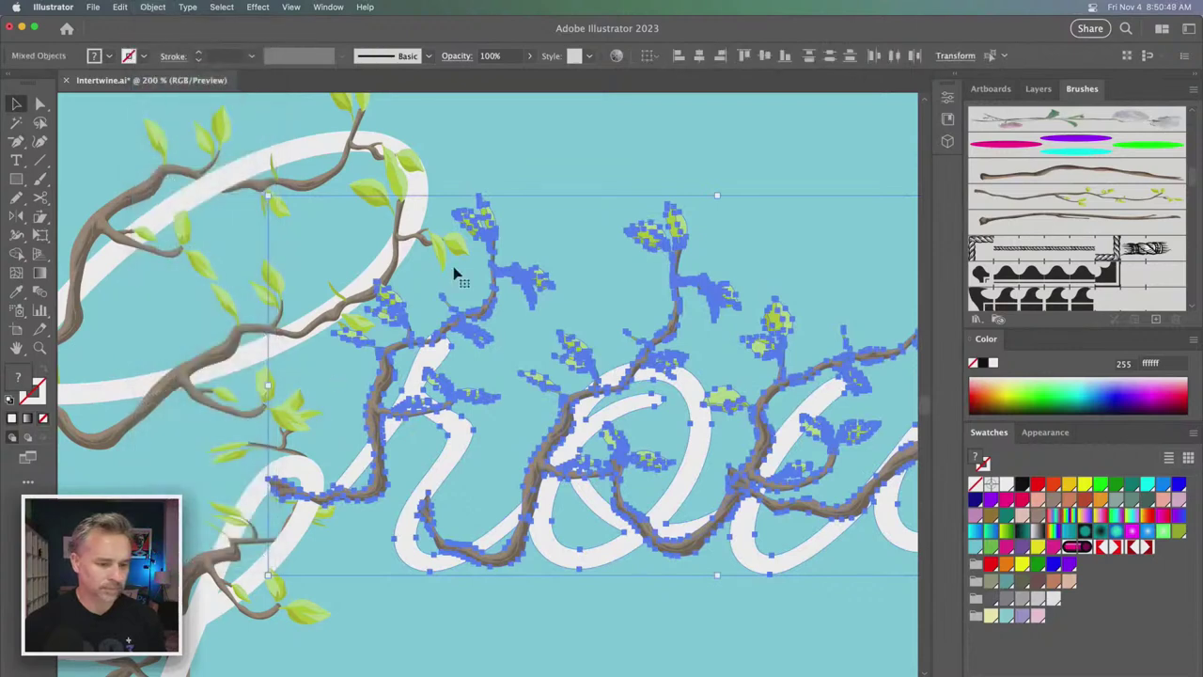
- Shift-select the white lettering and three vine groups, then drop the lettering
click(591, 167)
click(453, 466)
shift+click(376, 411)
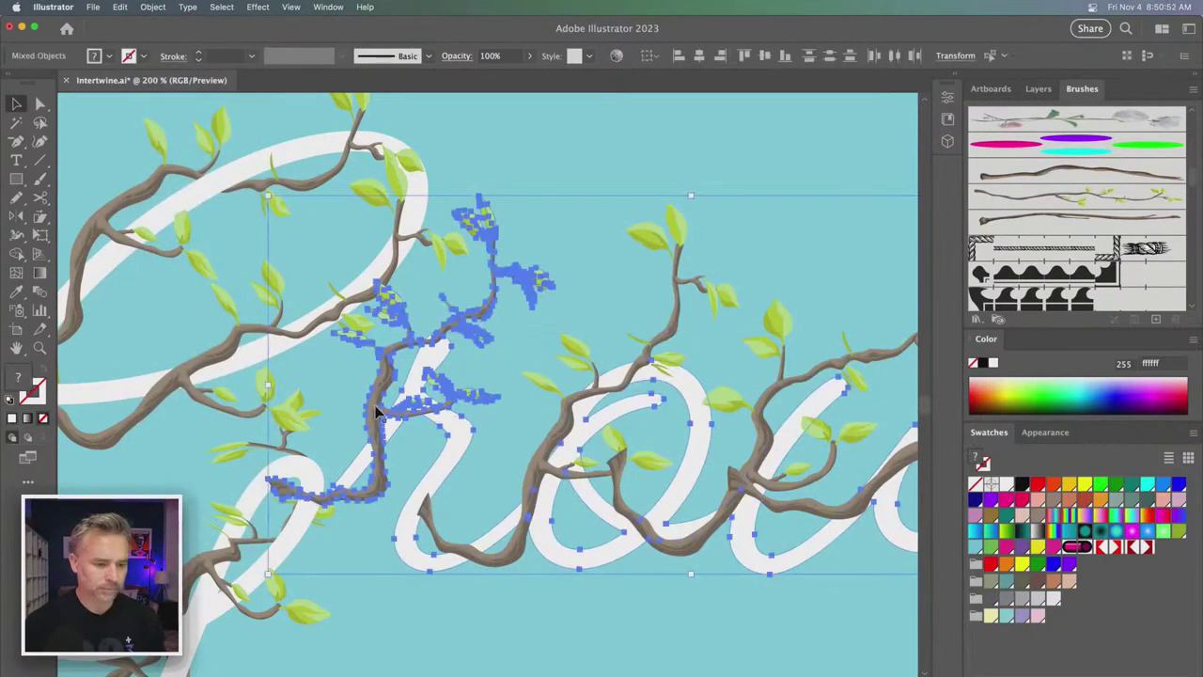
shift+click(537, 458)
shift+click(669, 537)
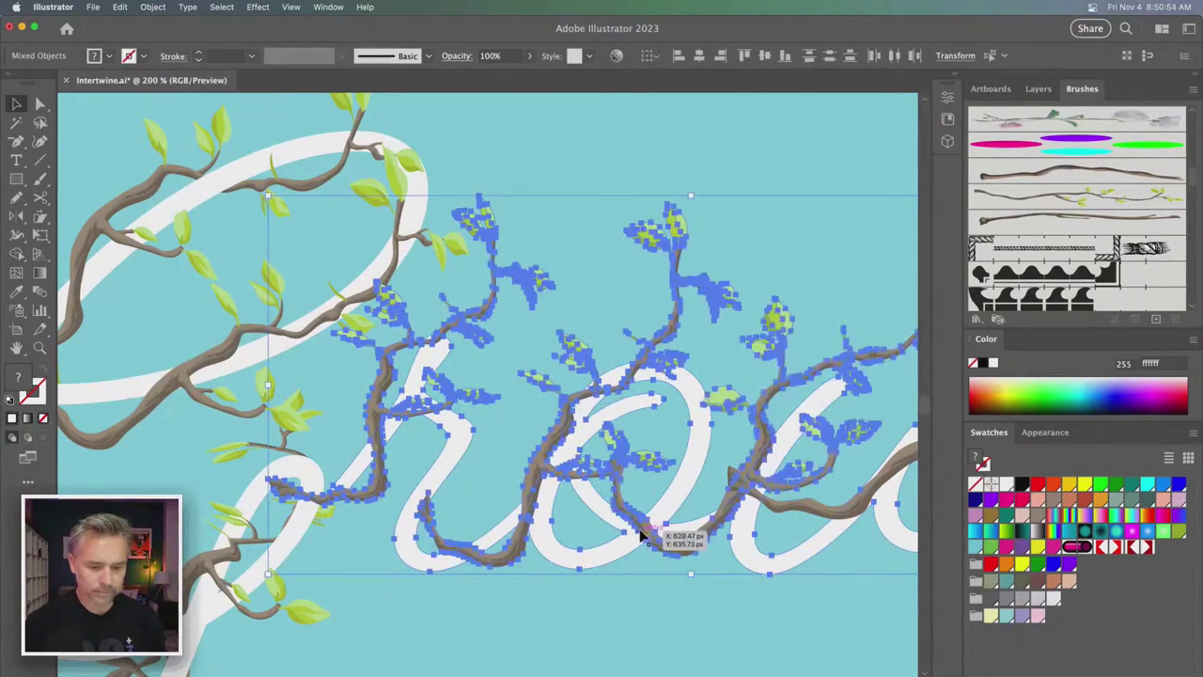
scroll(450, 403, right, 3)
scroll(450, 404, right, 4)
shift+click(496, 442)
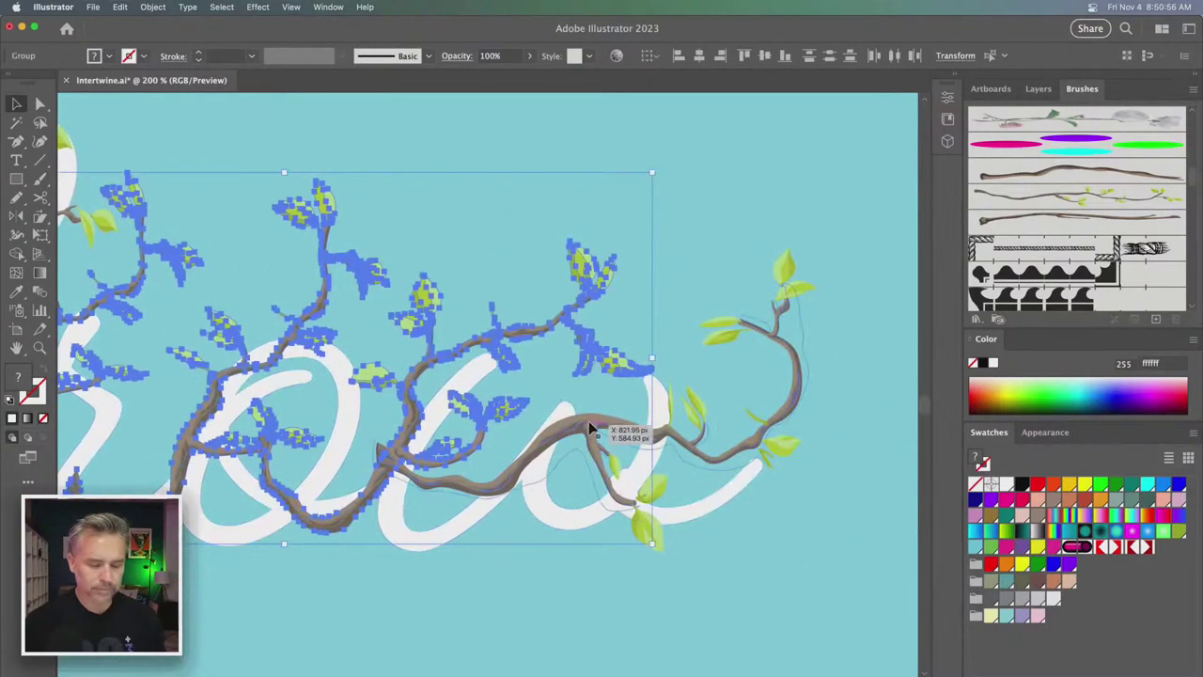
- Select the four vine groups plus the white lettering for a new intertwine
click(715, 254)
click(572, 326)
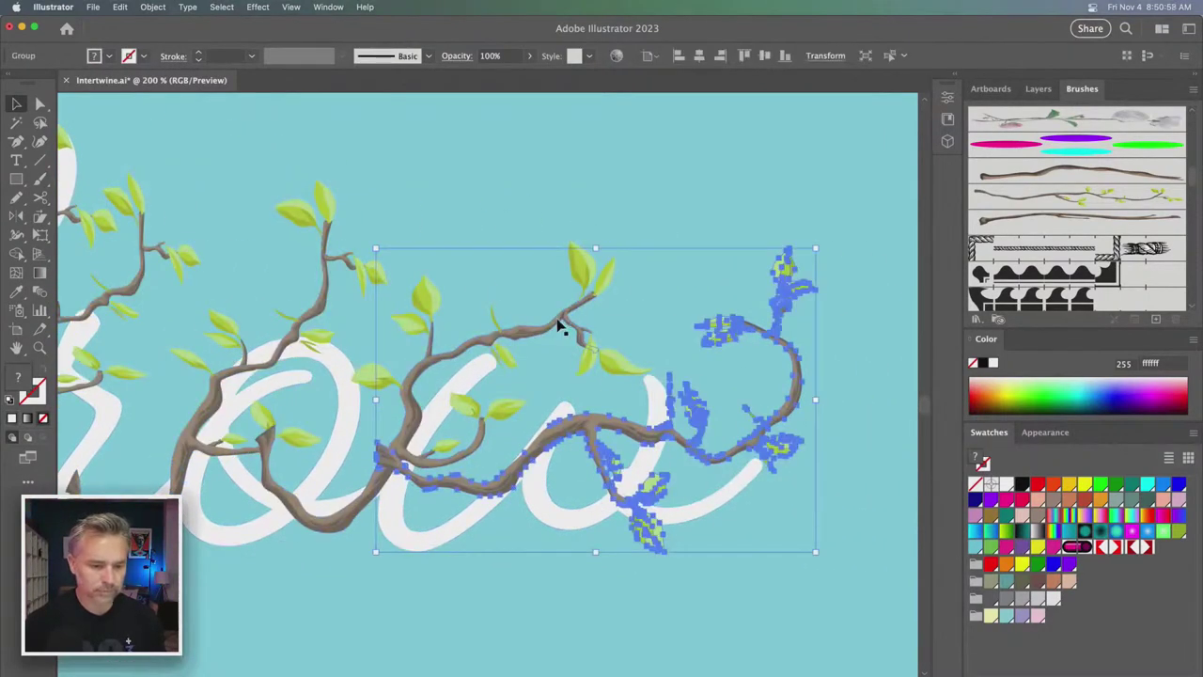
shift+click(329, 374)
shift+click(290, 344)
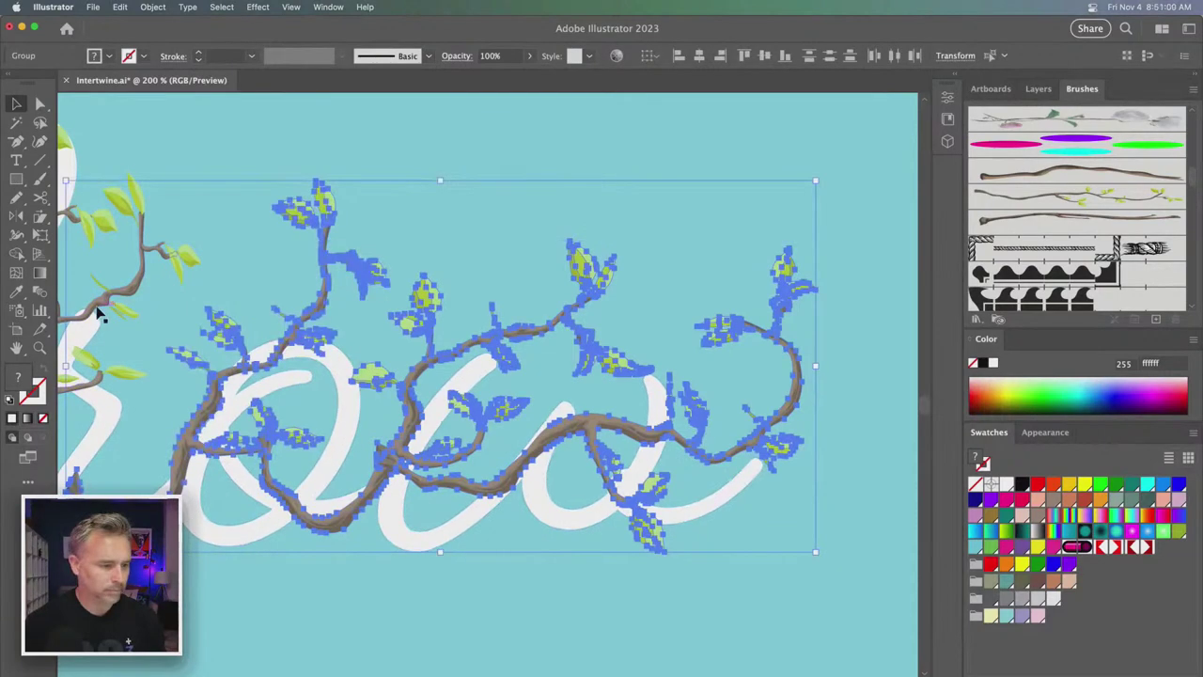
shift+click(111, 313)
scroll(111, 313, left, 5)
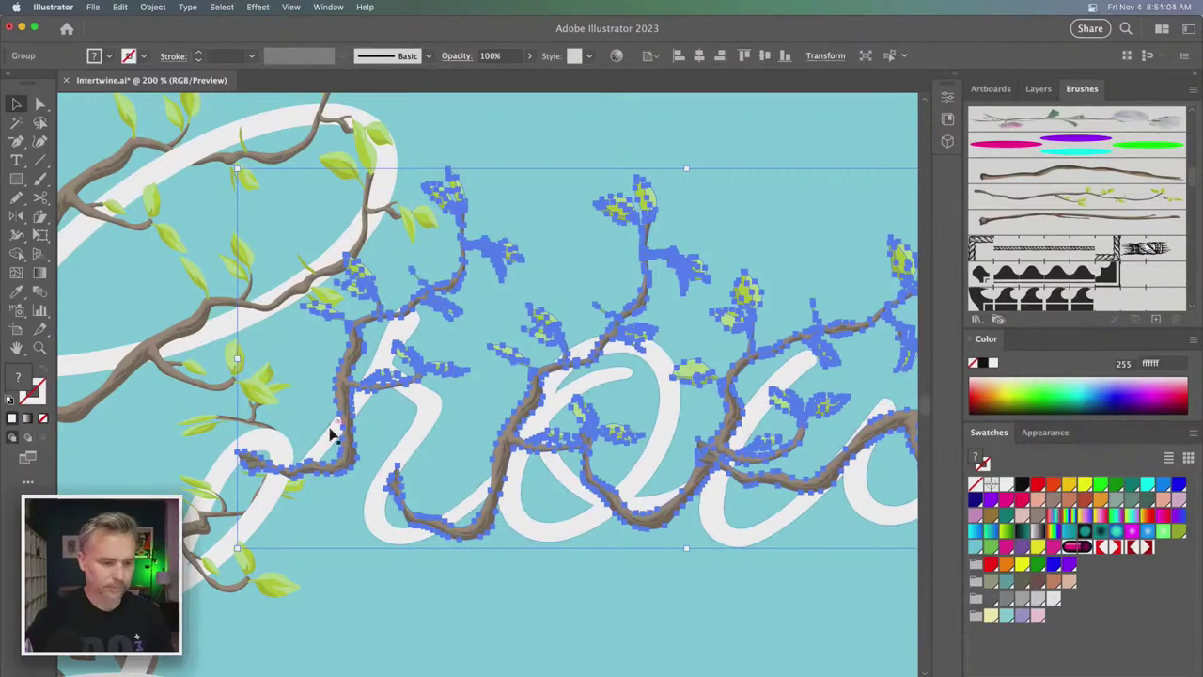
shift+click(378, 503)
click(152, 6)
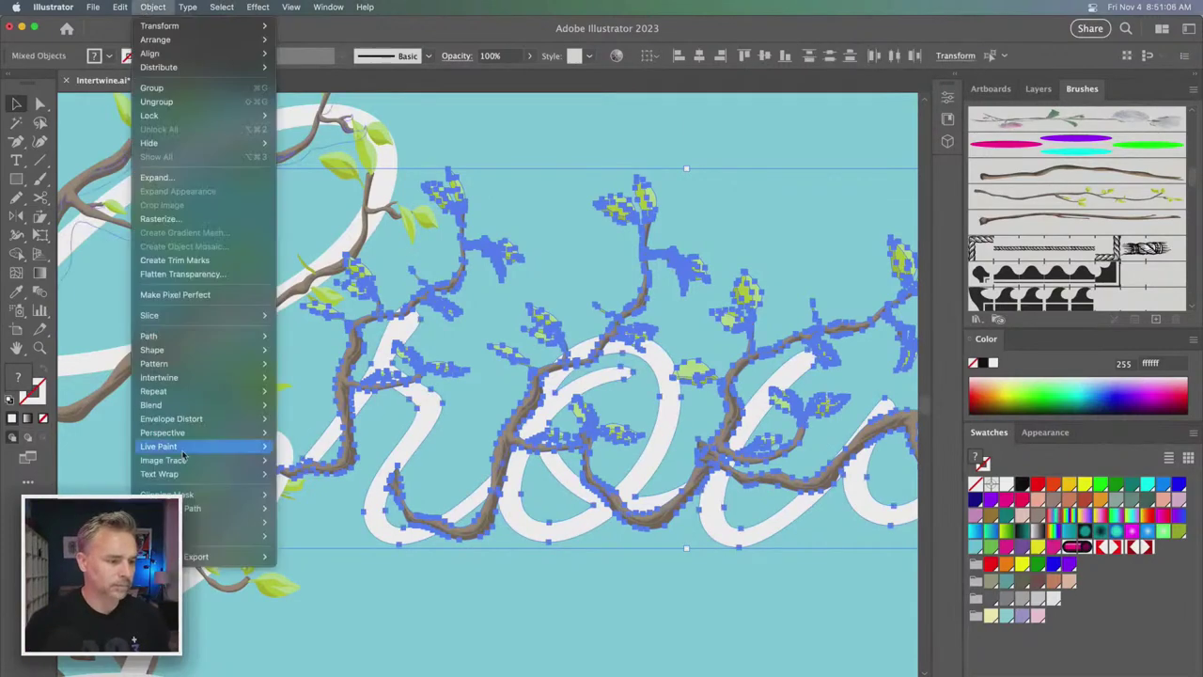
- Make the vines and letters an Intertwine object and swap the first branch-letter crossing
mouse_move(176, 385)
click(282, 378)
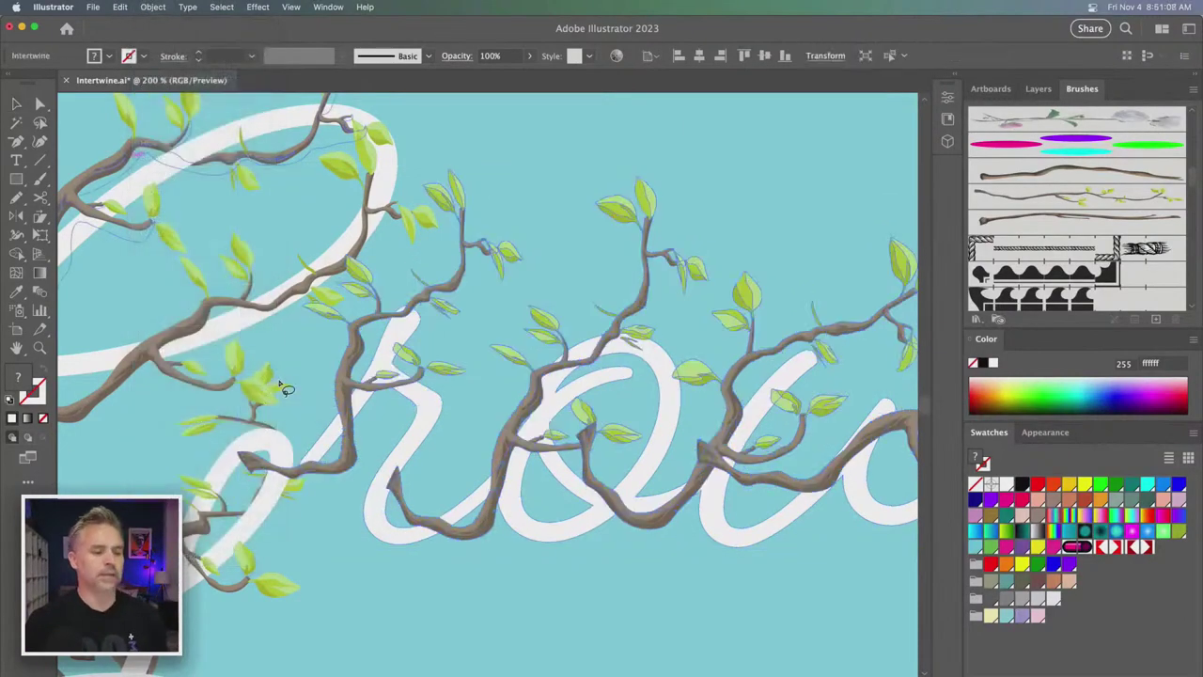
key(super+equal)
key(super+equal)
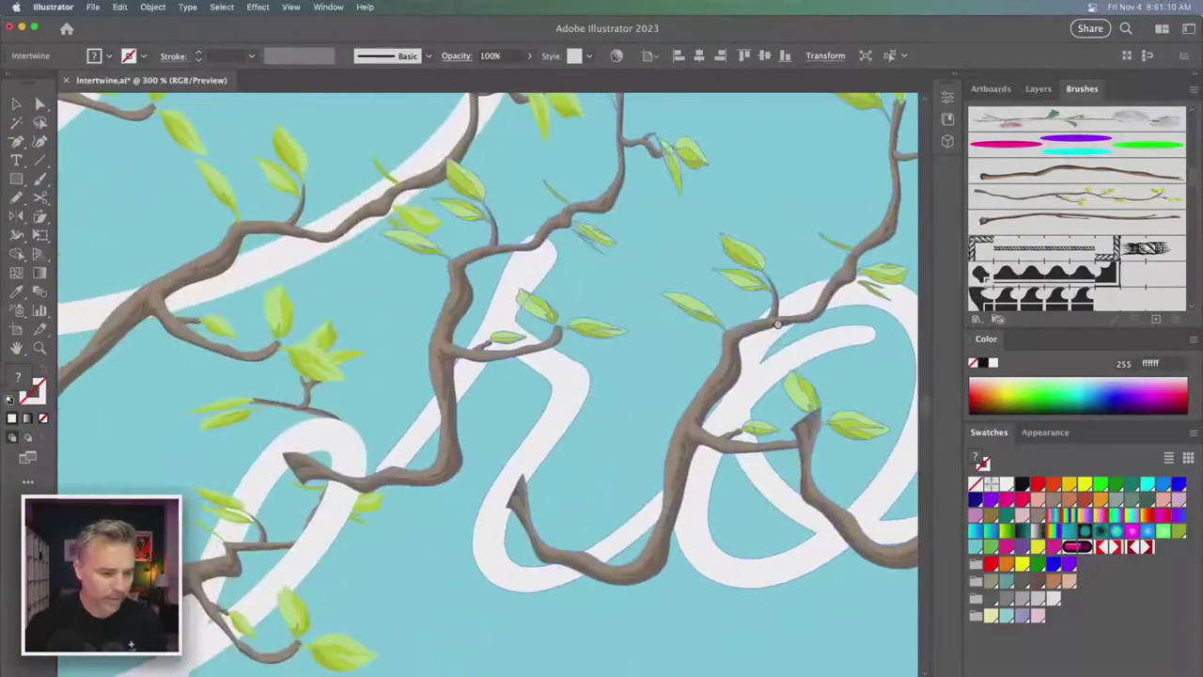
mouse_move(555, 442)
mouse_down()
mouse_move(624, 482)
mouse_move(561, 549)
mouse_move(499, 510)
mouse_move(541, 442)
mouse_up()
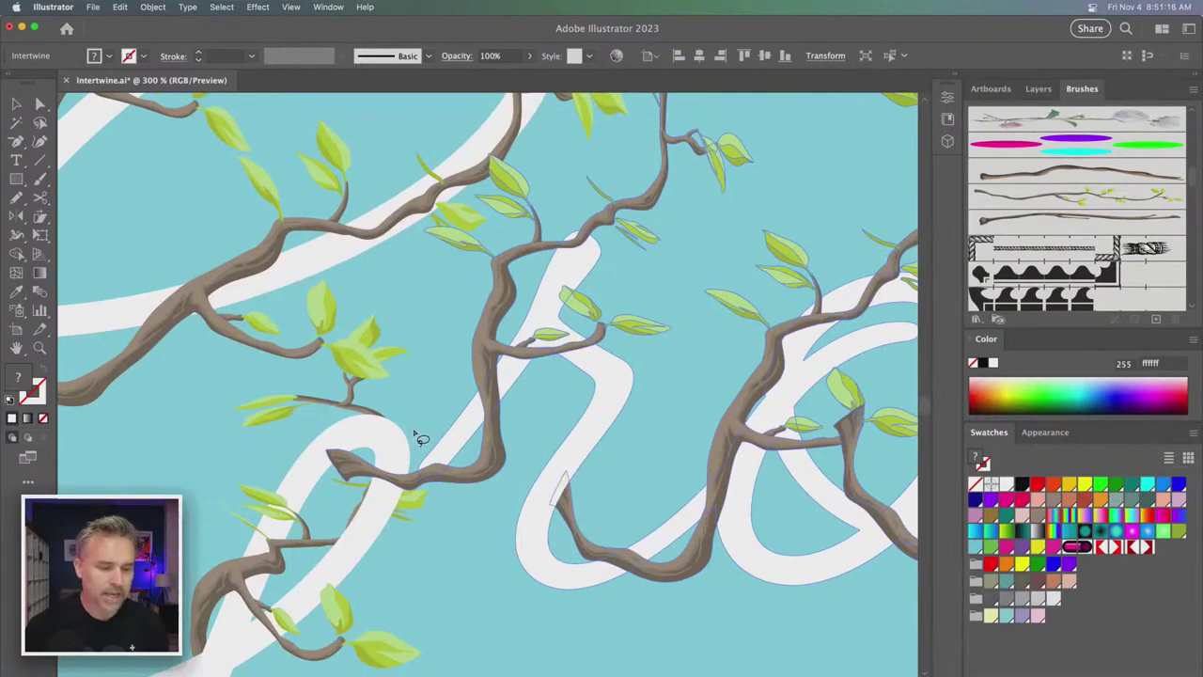
mouse_move(432, 426)
mouse_down()
mouse_move(468, 450)
mouse_move(461, 488)
mouse_move(405, 514)
mouse_move(385, 475)
mouse_move(429, 428)
mouse_up()
mouse_move(561, 439)
mouse_down()
mouse_move(301, 468)
mouse_move(273, 455)
mouse_up()
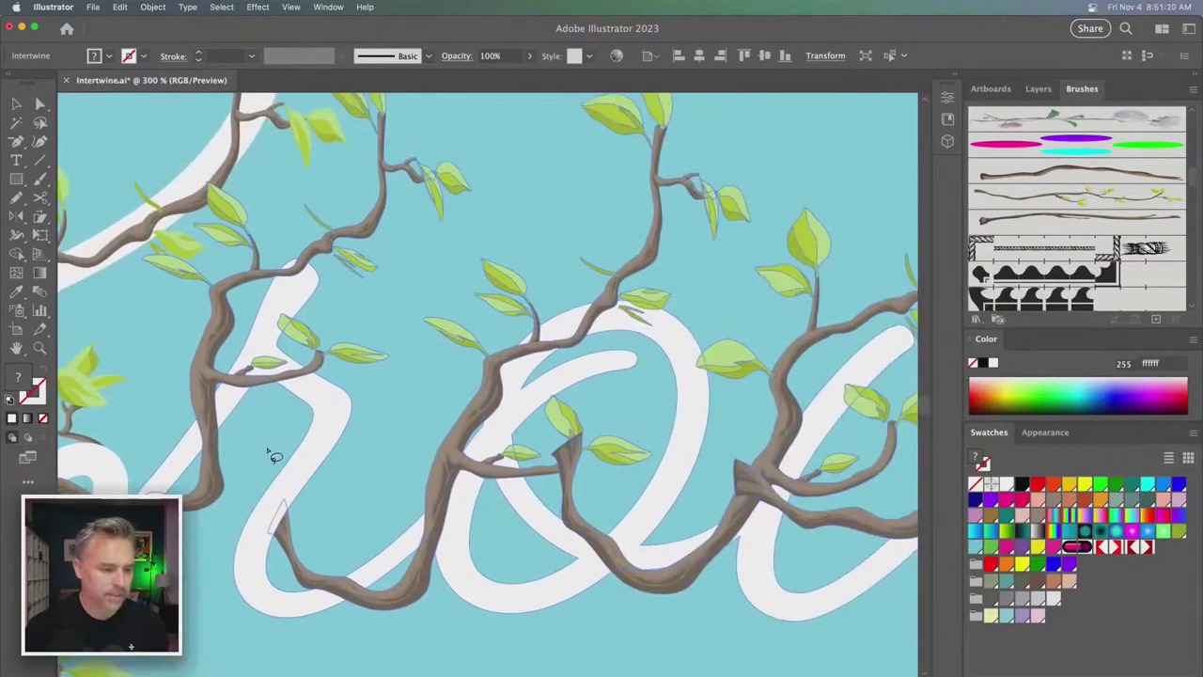
- Flip the stacking at a branch junction further along the vines
drag(446, 430, 344, 345)
drag(547, 419, 696, 517)
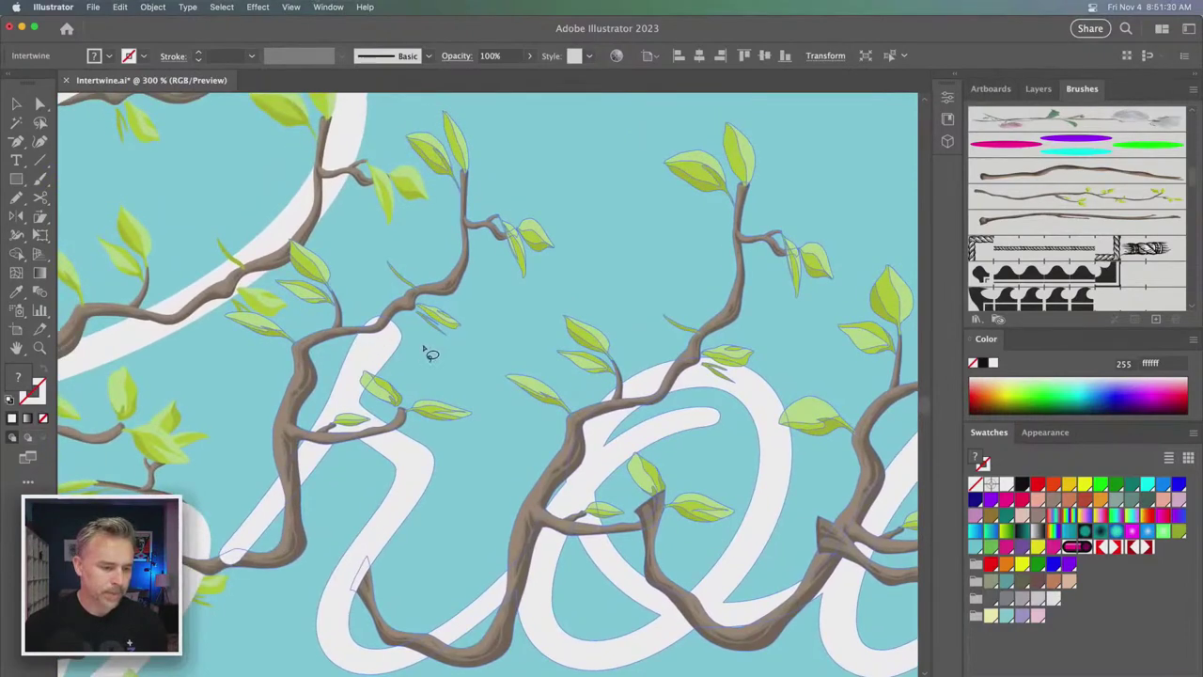
mouse_move(422, 355)
mouse_down()
mouse_move(354, 354)
mouse_move(358, 300)
mouse_move(383, 296)
mouse_move(410, 311)
mouse_move(422, 363)
mouse_up()
key(super+minus)
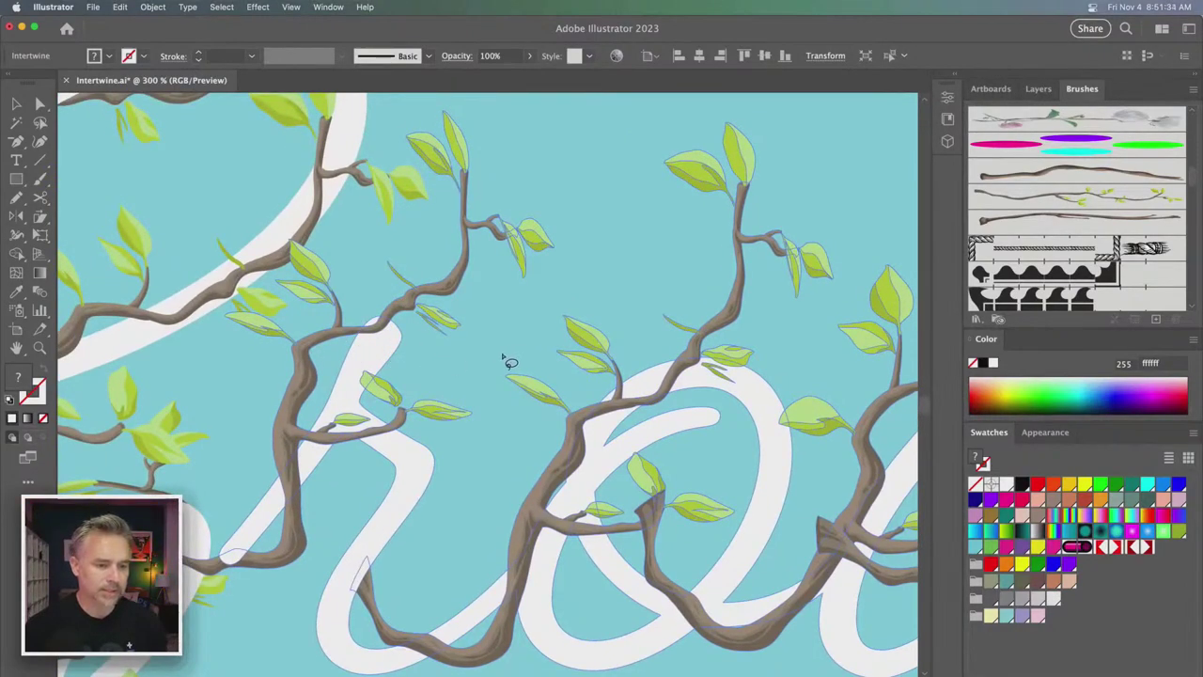
- Swap the stacking at more crossings, tucking the vine under the 'o' stroke
key(super+equal)
scroll(489, 357, right, 5)
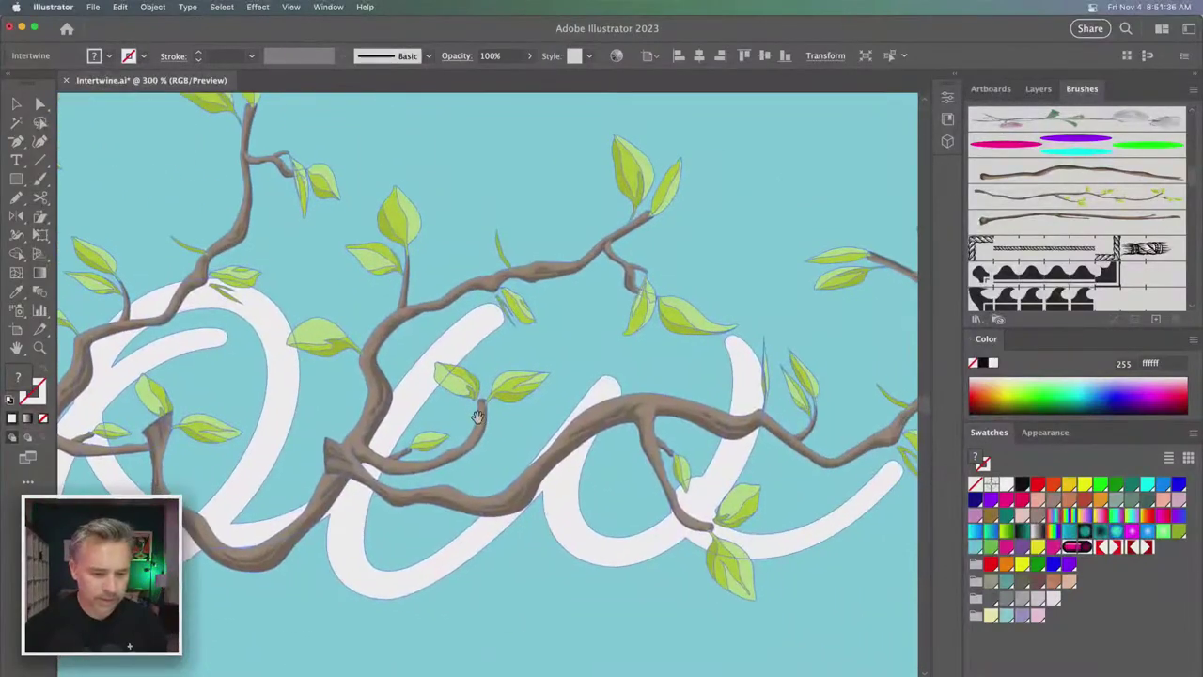
mouse_move(562, 391)
mouse_down()
mouse_move(446, 503)
mouse_move(471, 556)
mouse_move(540, 554)
mouse_move(638, 428)
mouse_move(641, 376)
mouse_move(606, 342)
mouse_move(557, 379)
mouse_up()
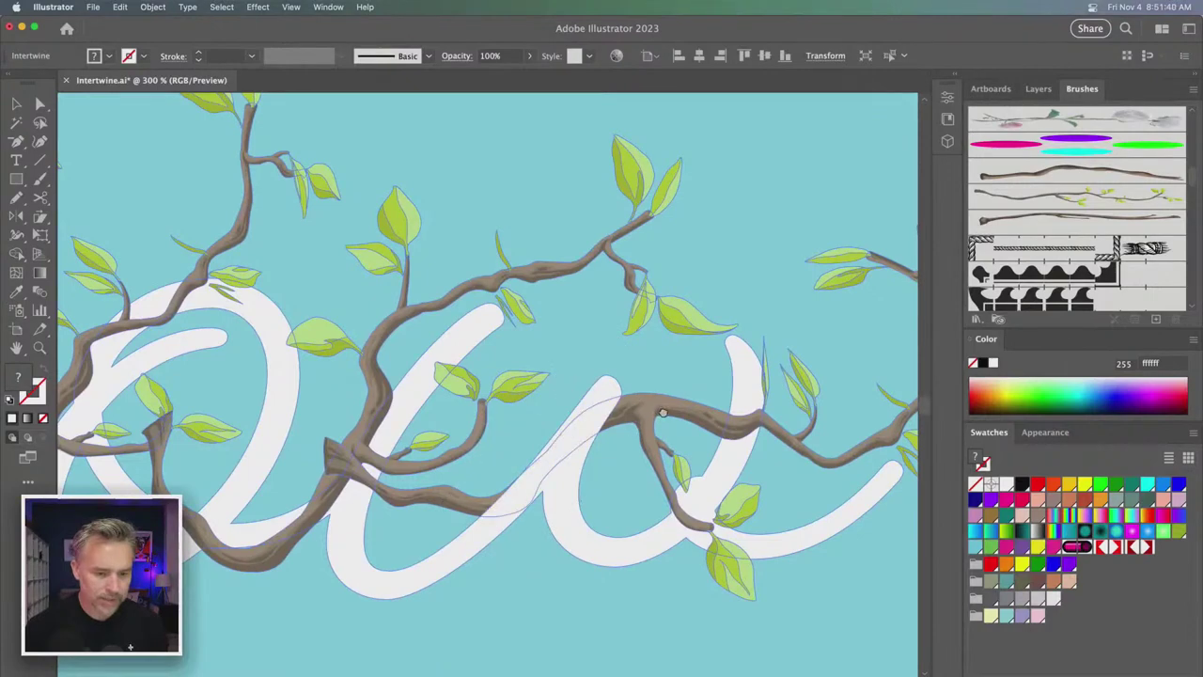
scroll(663, 413, right, 5)
mouse_move(486, 344)
mouse_down()
mouse_move(583, 327)
mouse_move(619, 410)
mouse_move(545, 457)
mouse_move(475, 413)
mouse_move(466, 388)
mouse_move(509, 348)
mouse_move(564, 438)
mouse_move(464, 354)
mouse_move(466, 378)
mouse_up()
mouse_move(415, 497)
mouse_down()
mouse_move(452, 421)
mouse_move(542, 443)
mouse_move(570, 553)
mouse_move(453, 592)
mouse_move(395, 473)
mouse_move(395, 429)
mouse_move(608, 451)
mouse_move(706, 481)
mouse_move(710, 504)
mouse_move(763, 403)
mouse_up()
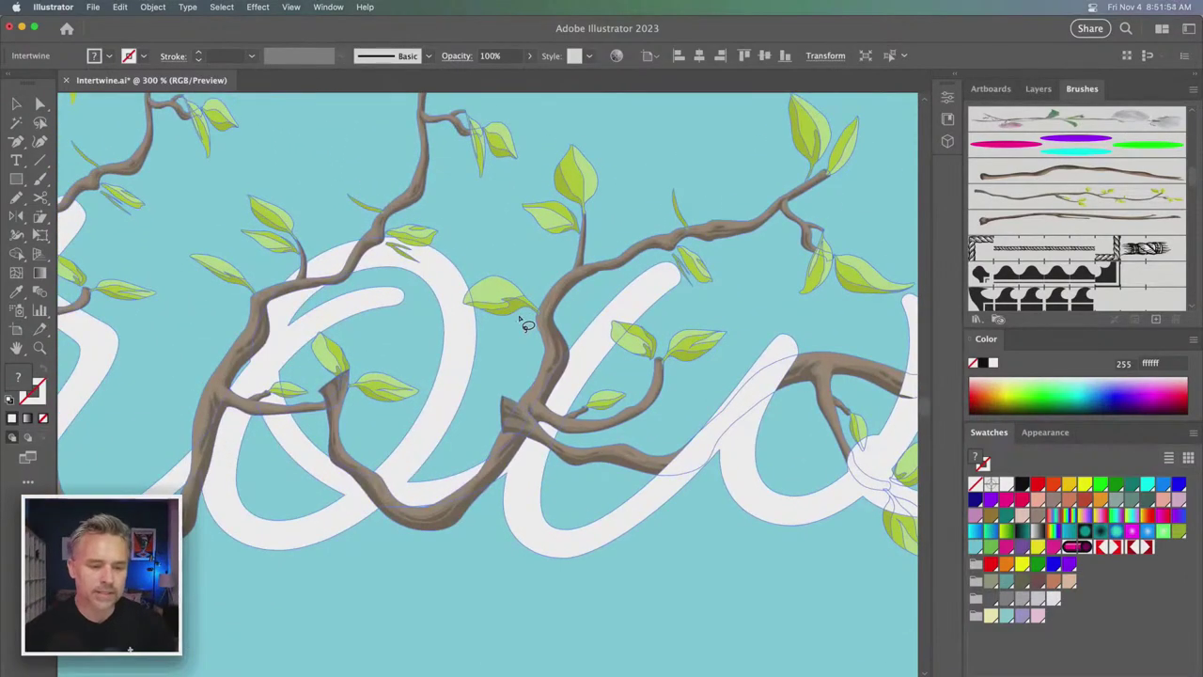
mouse_move(497, 351)
mouse_down()
mouse_move(533, 327)
mouse_move(556, 327)
mouse_move(612, 374)
mouse_move(587, 475)
mouse_move(566, 505)
mouse_move(498, 499)
mouse_up()
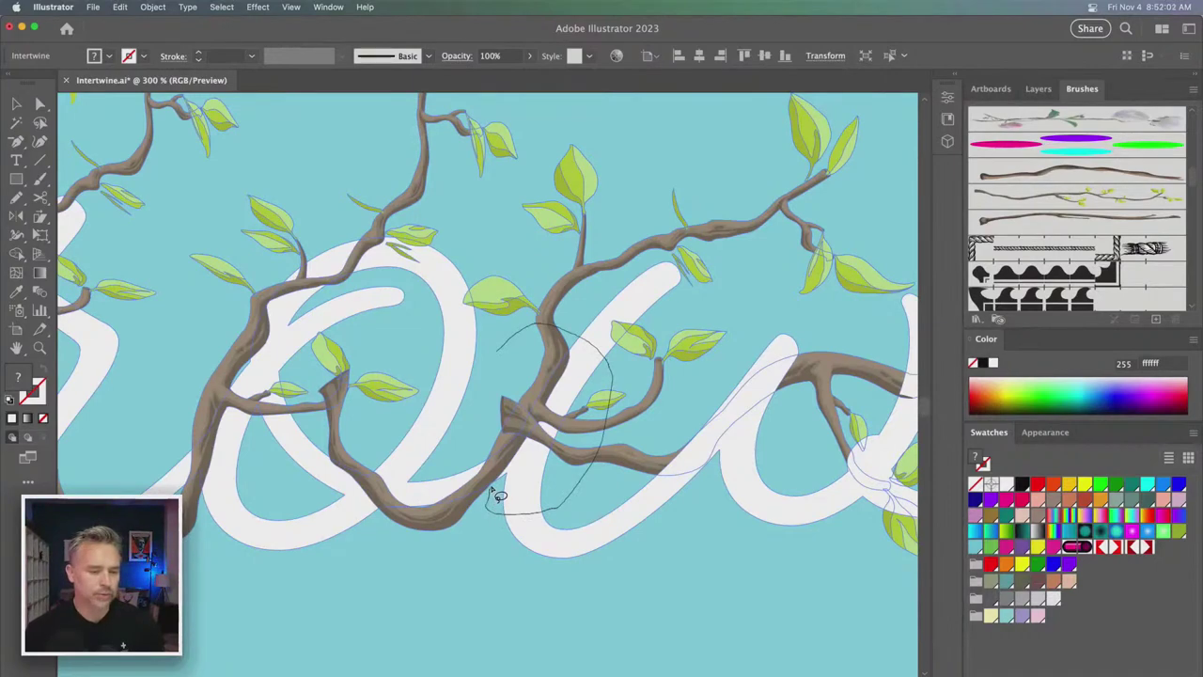
mouse_move(490, 491)
mouse_down()
mouse_move(429, 506)
mouse_move(427, 495)
mouse_move(479, 388)
mouse_up()
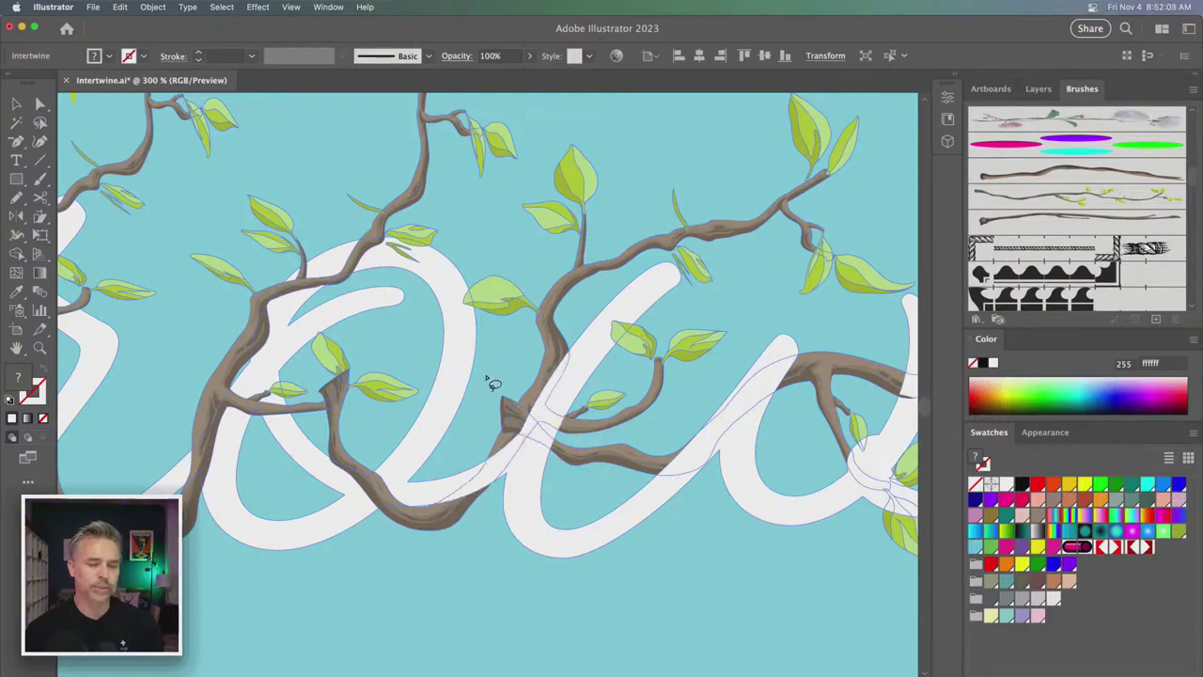
key(super+minus)
key(super+minus)
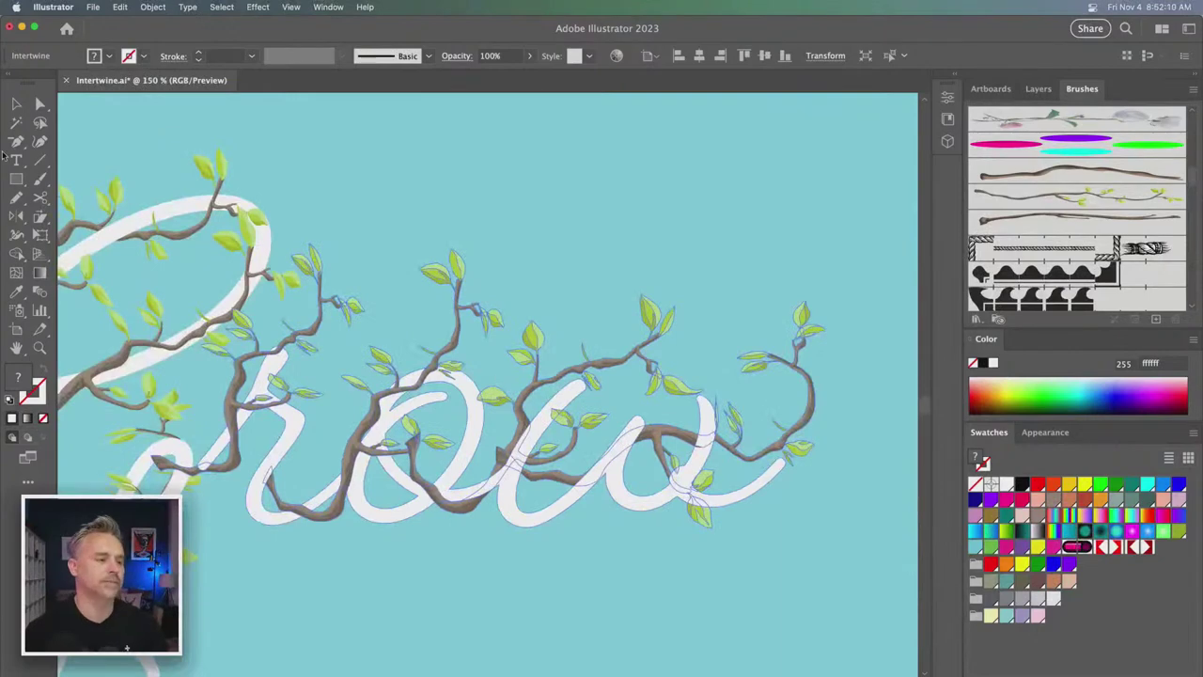
- Deselect the artwork and collapse the right panel dock for more canvas room
click(16, 104)
key(super+a)
click(349, 150)
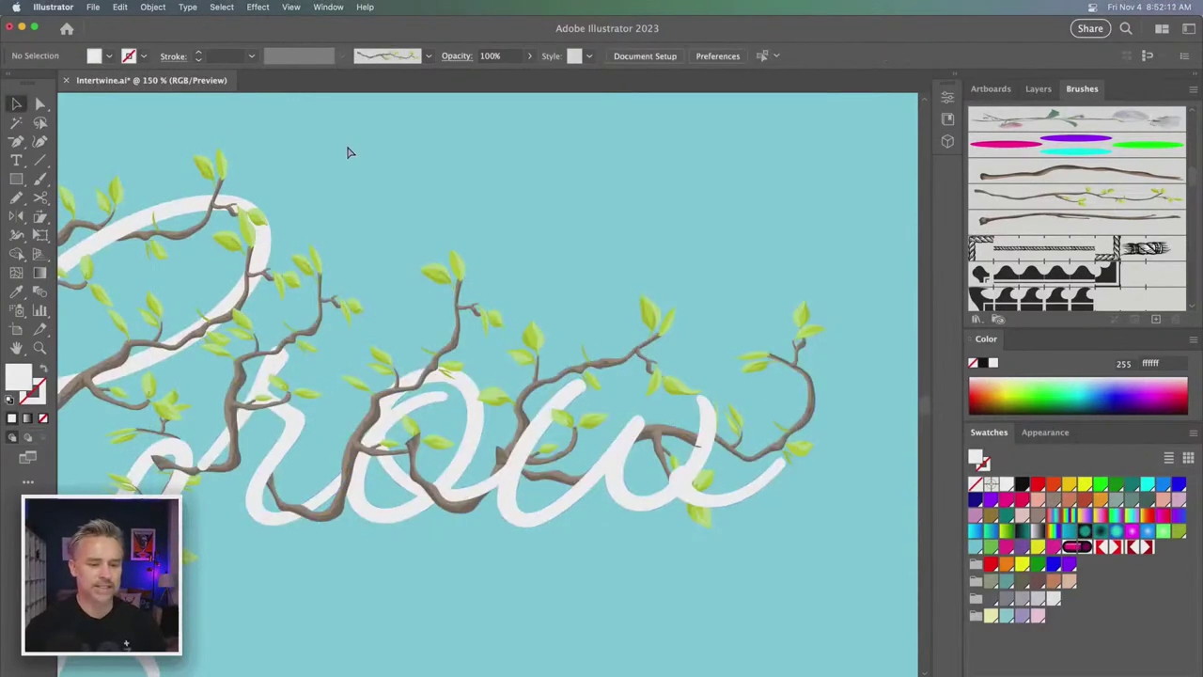
drag(340, 155, 381, 155)
click(1198, 76)
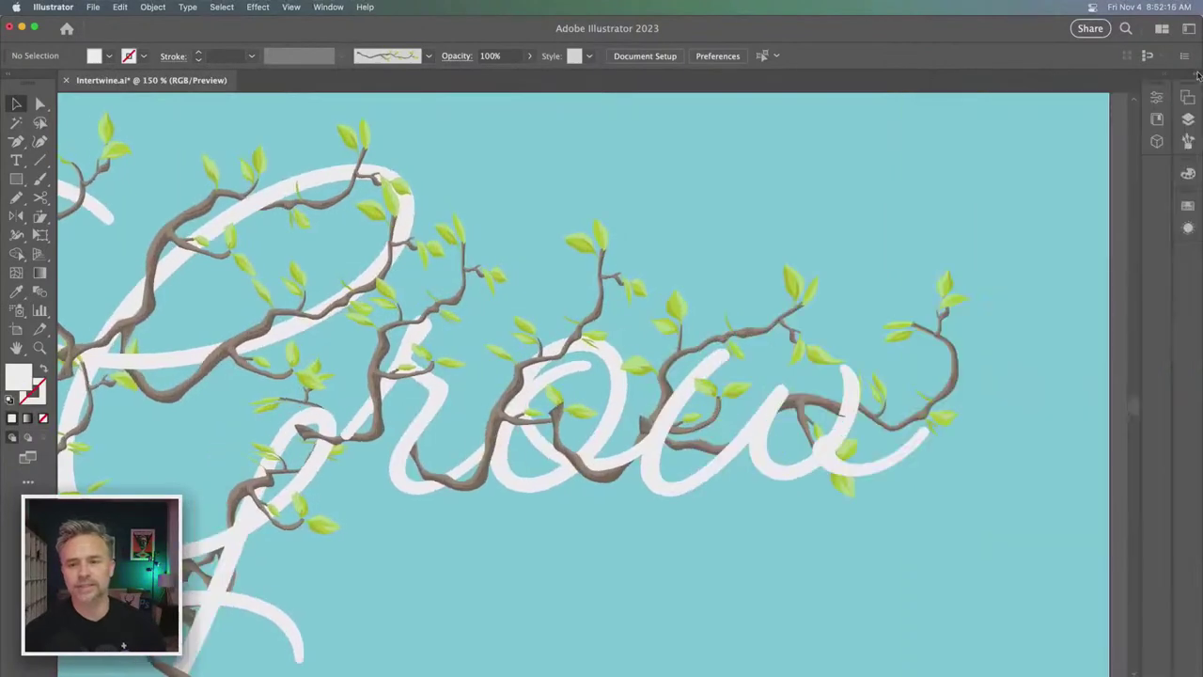
- Check the weave in Outline view, return to Preview, then zoom out and back to 200%
drag(627, 188, 791, 191)
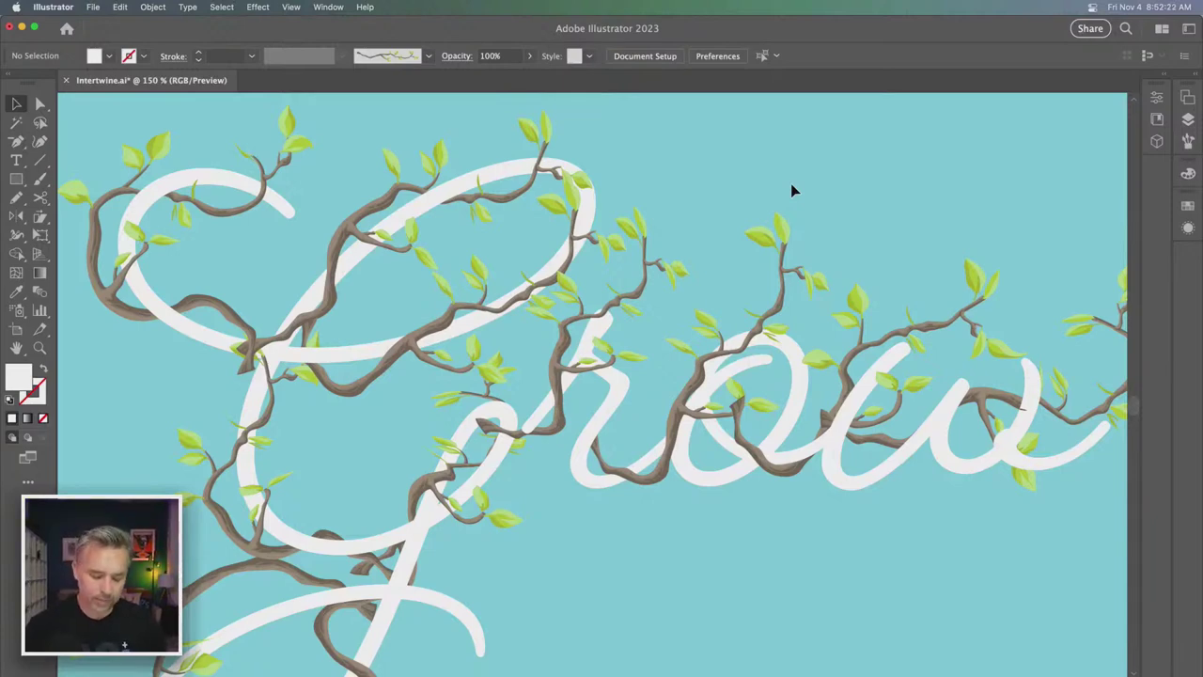
key(super+y)
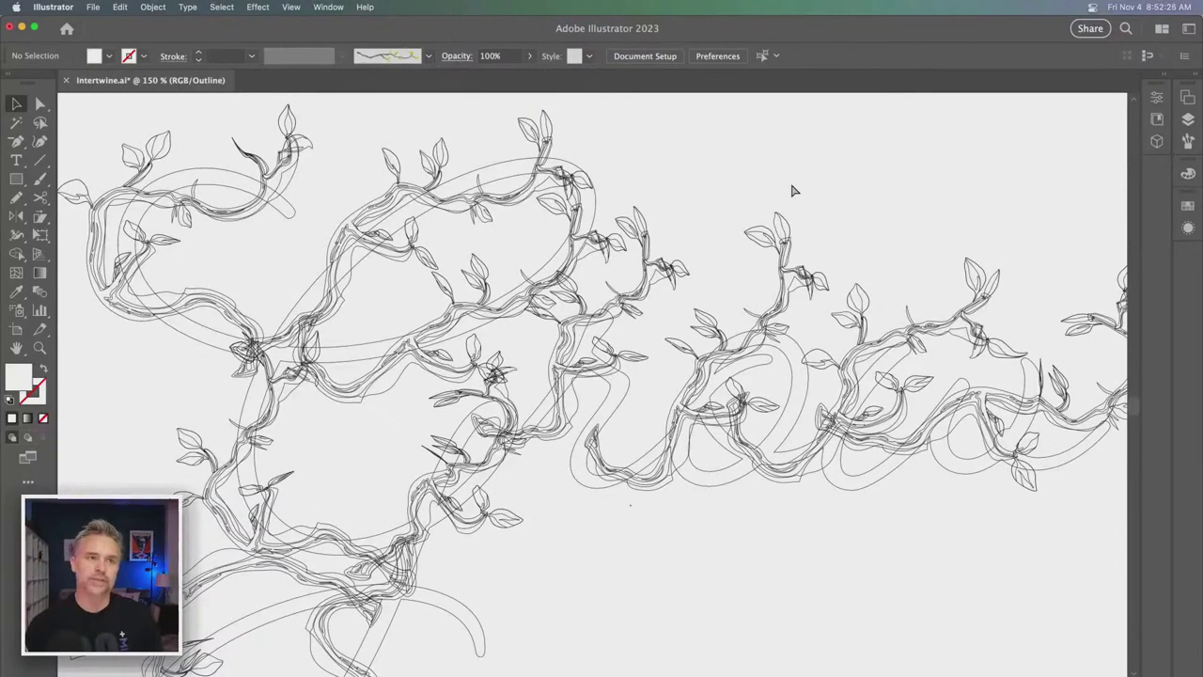
key(super+y)
key(super+minus)
key(super+minus)
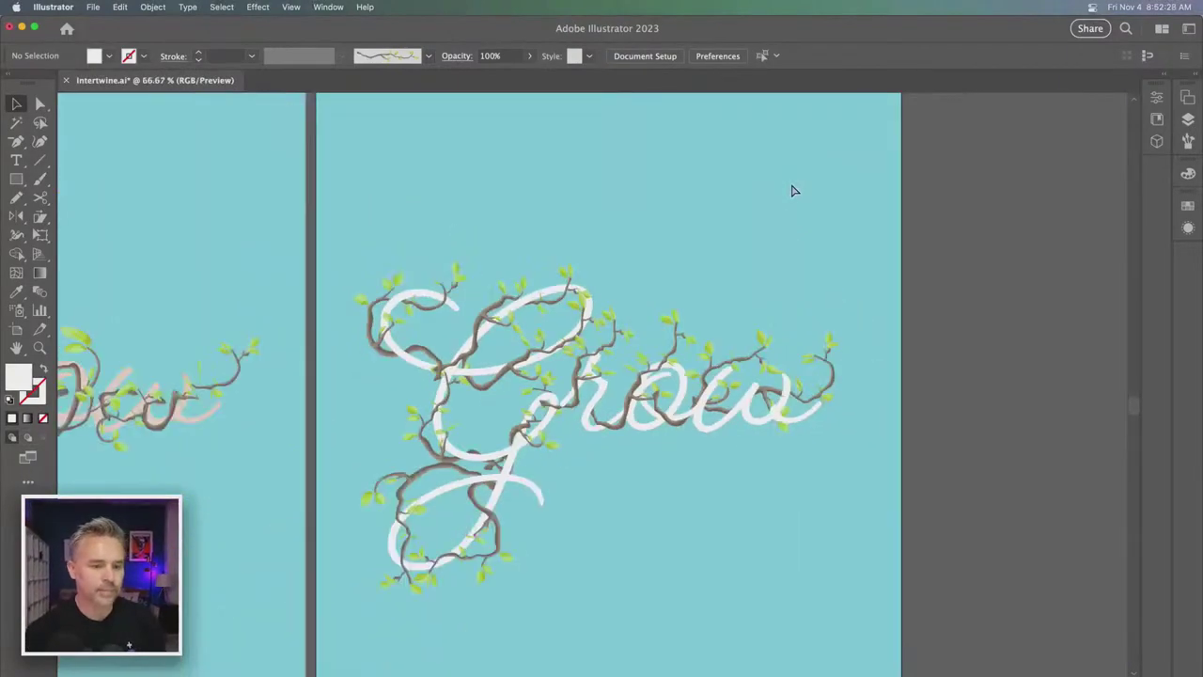
key(super+plus)
key(super+plus)
key(super+plus)
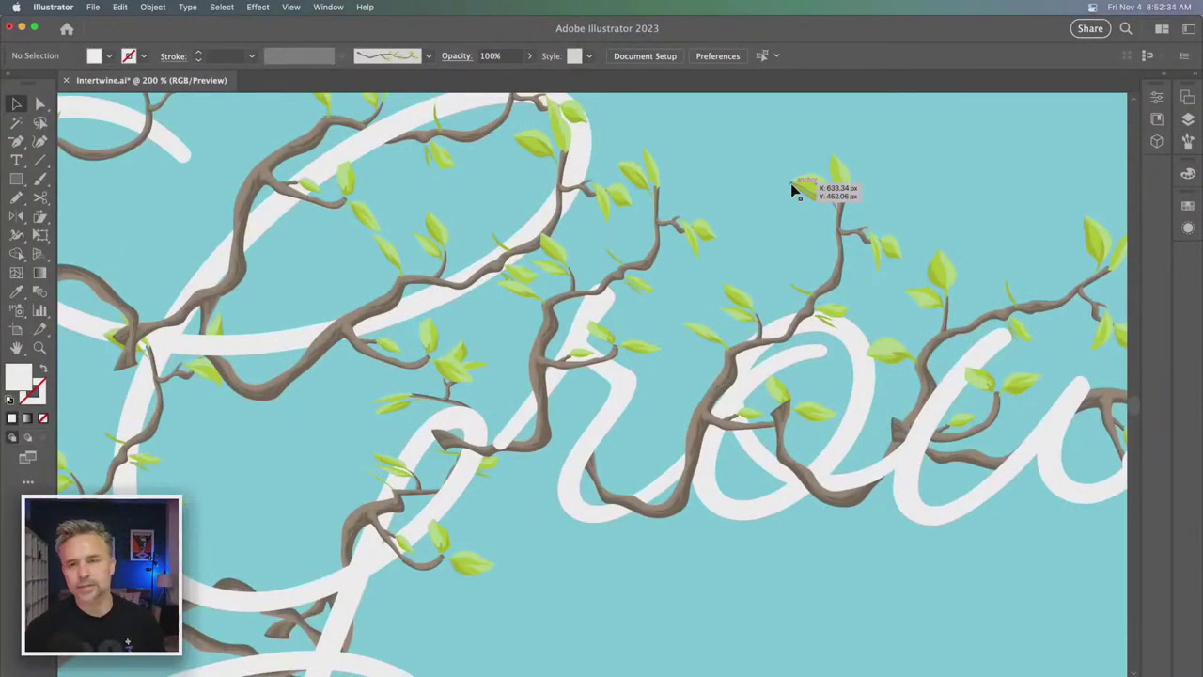
- Select the Intertwine objects and expand them with Object and Fill checked
click(369, 331)
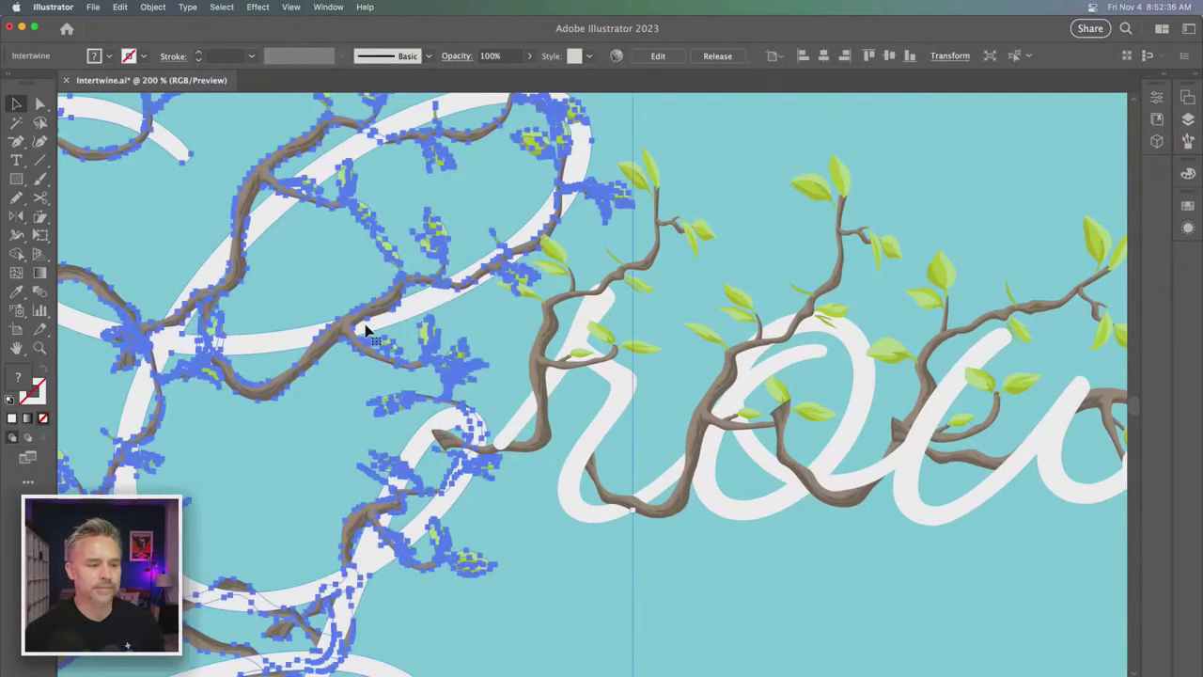
click(727, 389)
drag(677, 393, 542, 404)
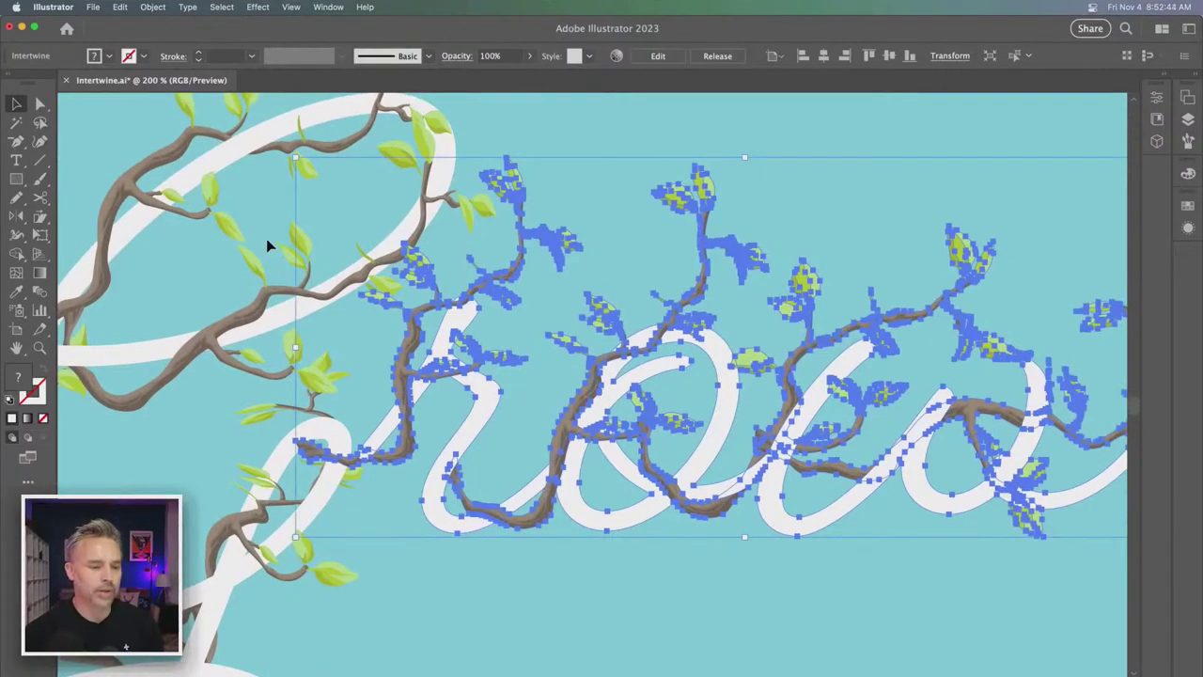
click(151, 8)
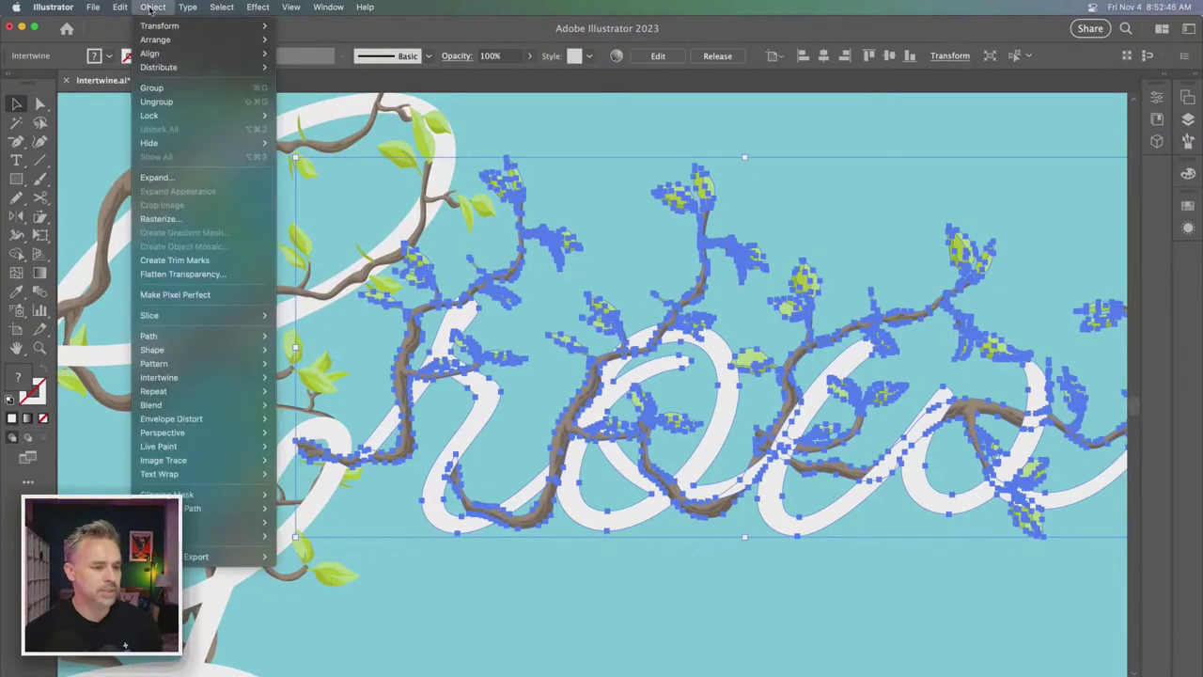
click(172, 179)
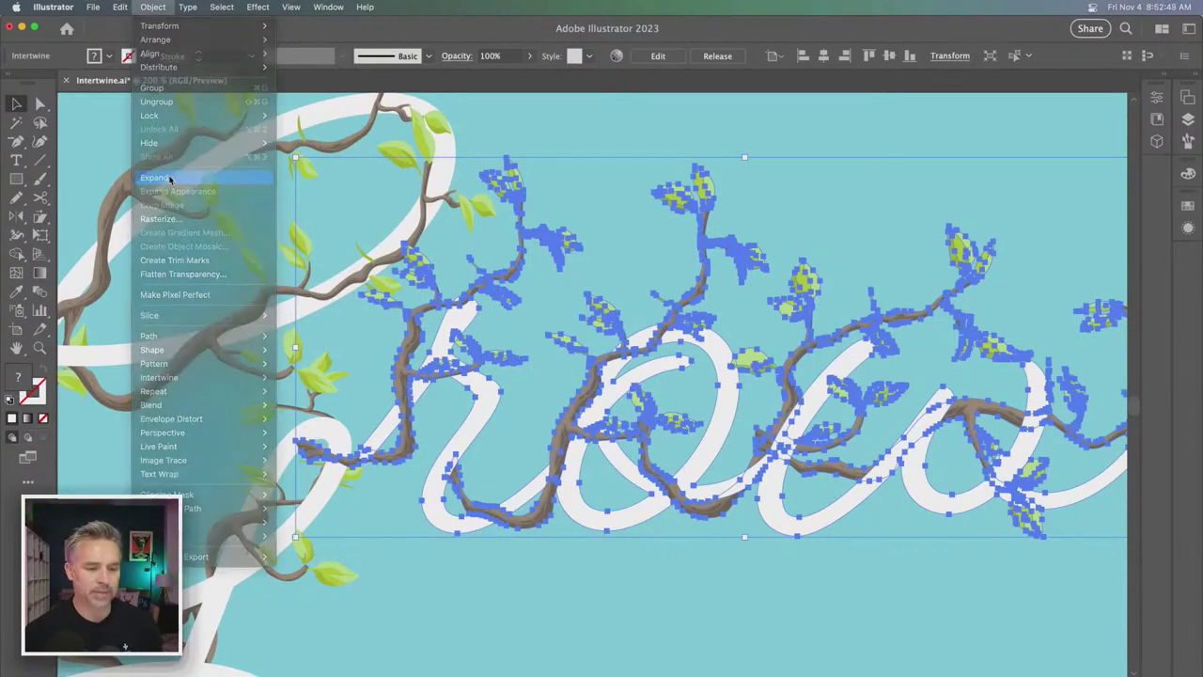
click(431, 530)
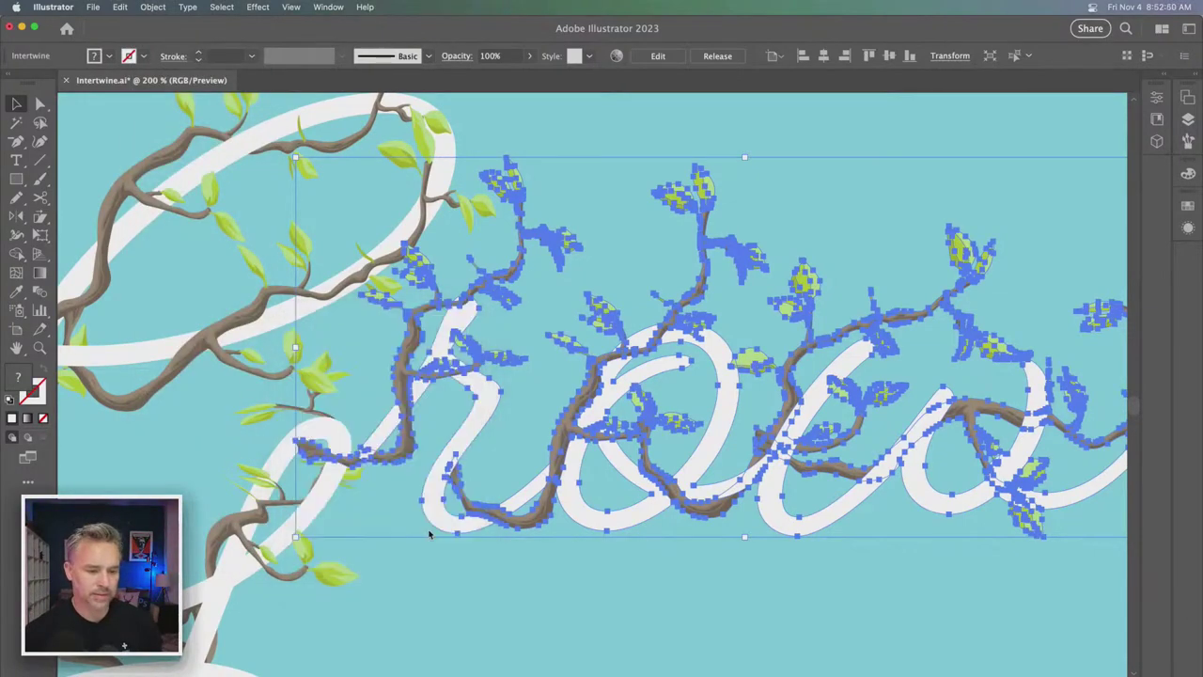
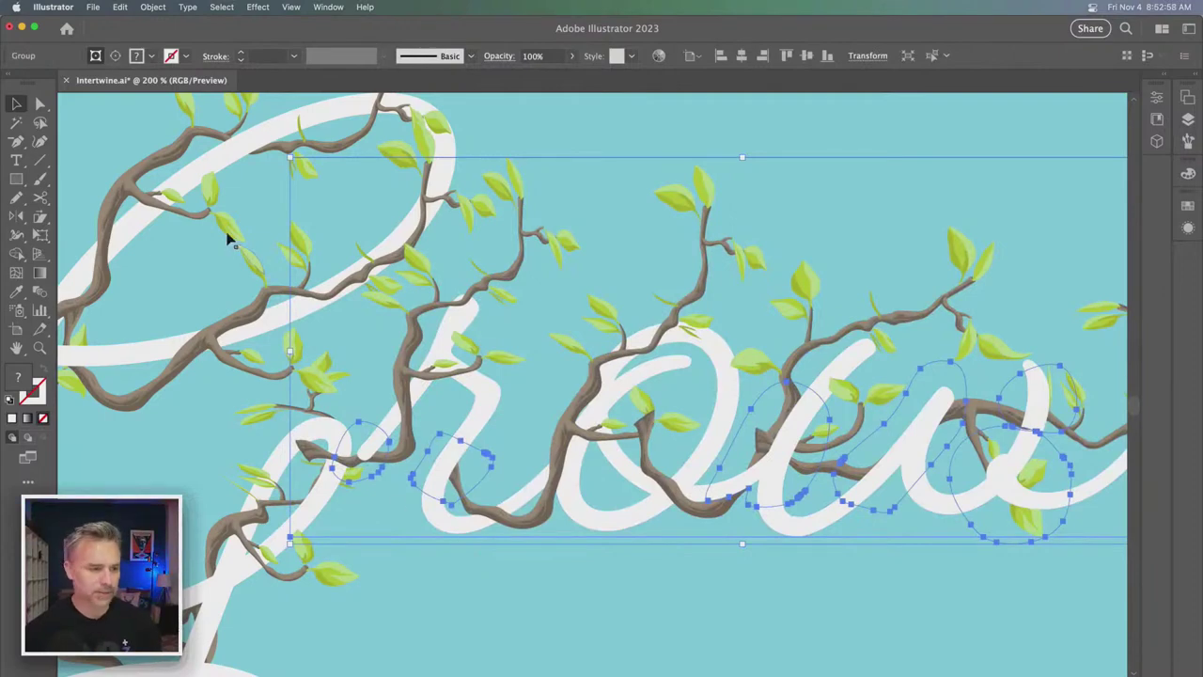
- Try dragging the small branch's tip anchor into a new spot, then undo it and deselect
click(41, 103)
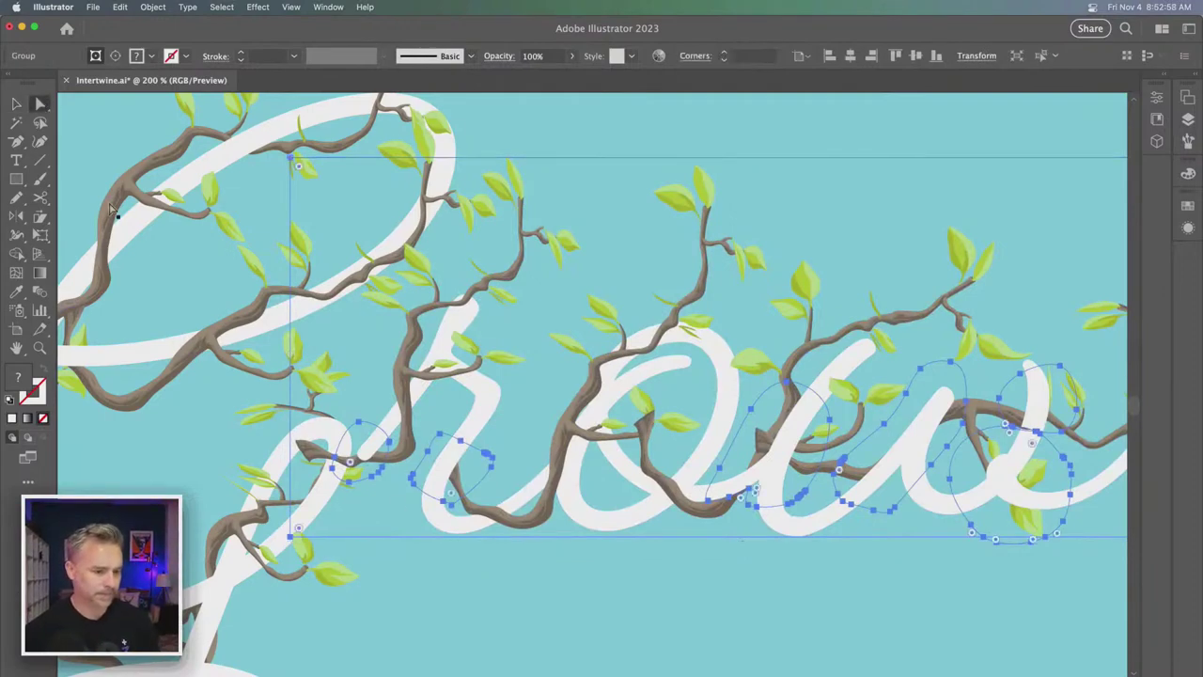
click(390, 447)
mouse_move(389, 443)
mouse_down()
mouse_move(416, 467)
mouse_move(440, 451)
mouse_move(382, 438)
mouse_up()
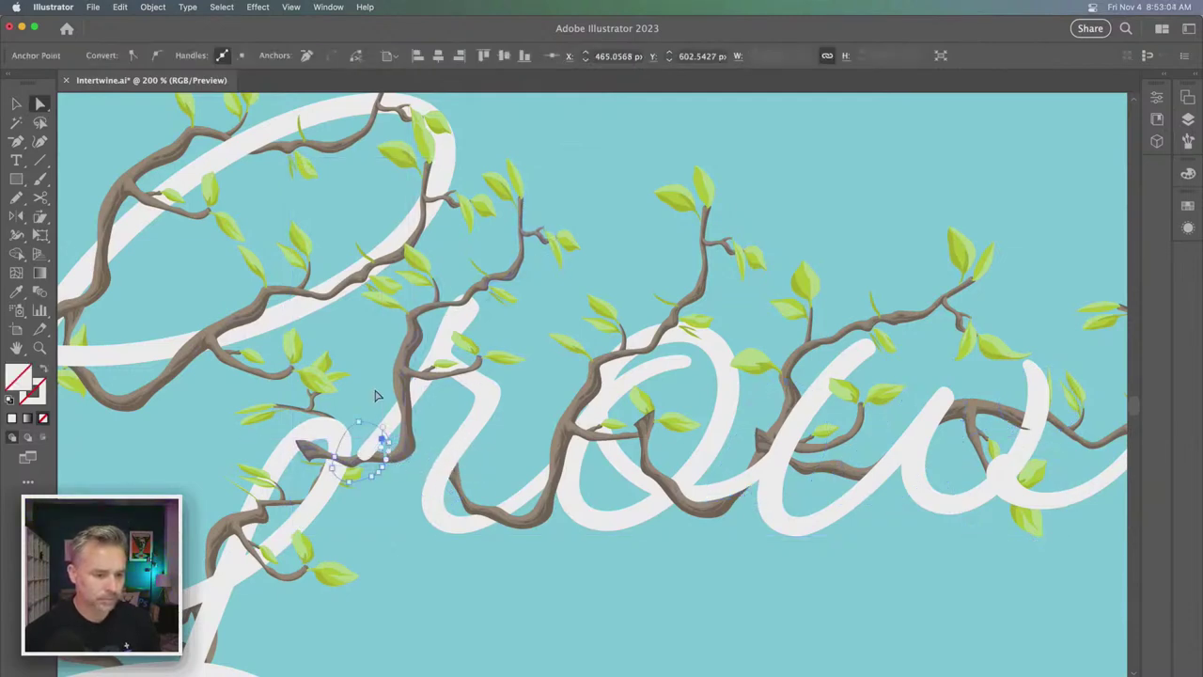
key(super+z)
key(super+z)
key(super+z)
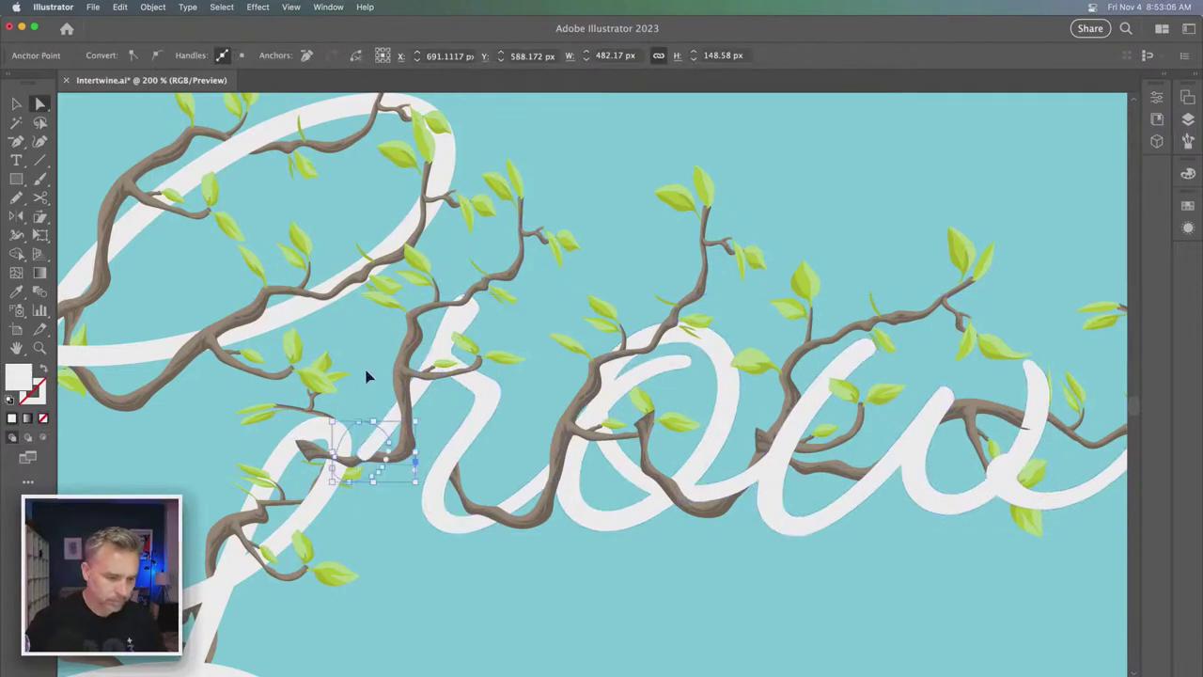
click(359, 374)
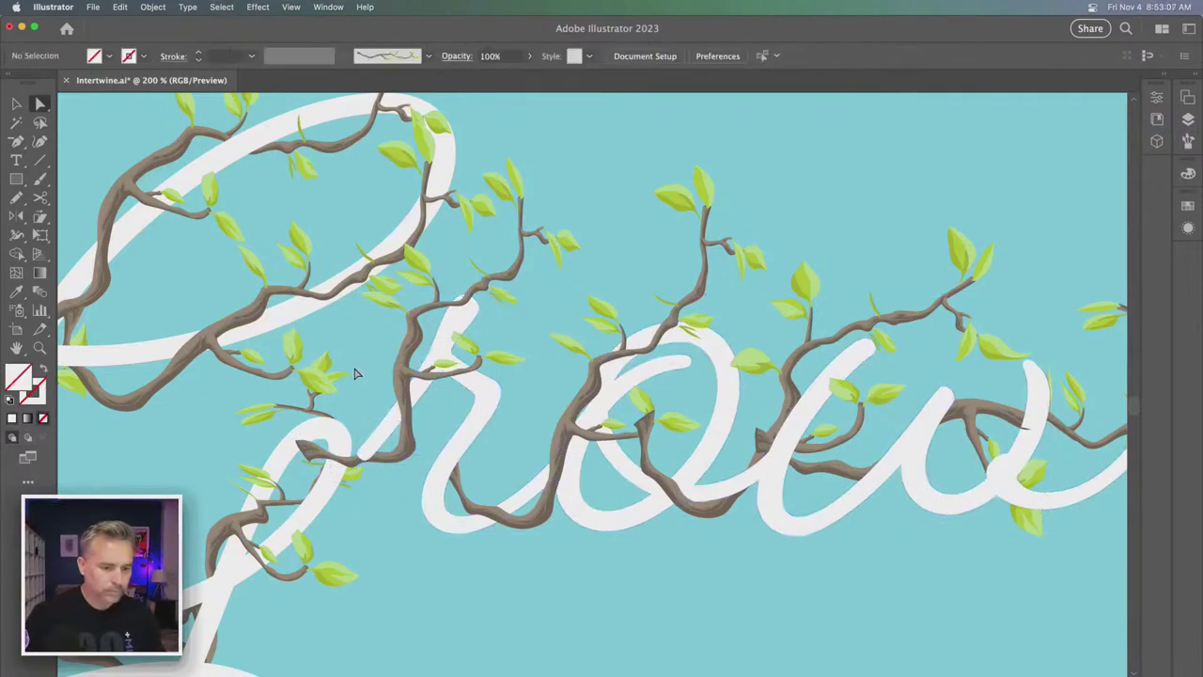
- Pull a vine point down-left beneath the lettering and intertwine the lettering in front of that branch
click(487, 448)
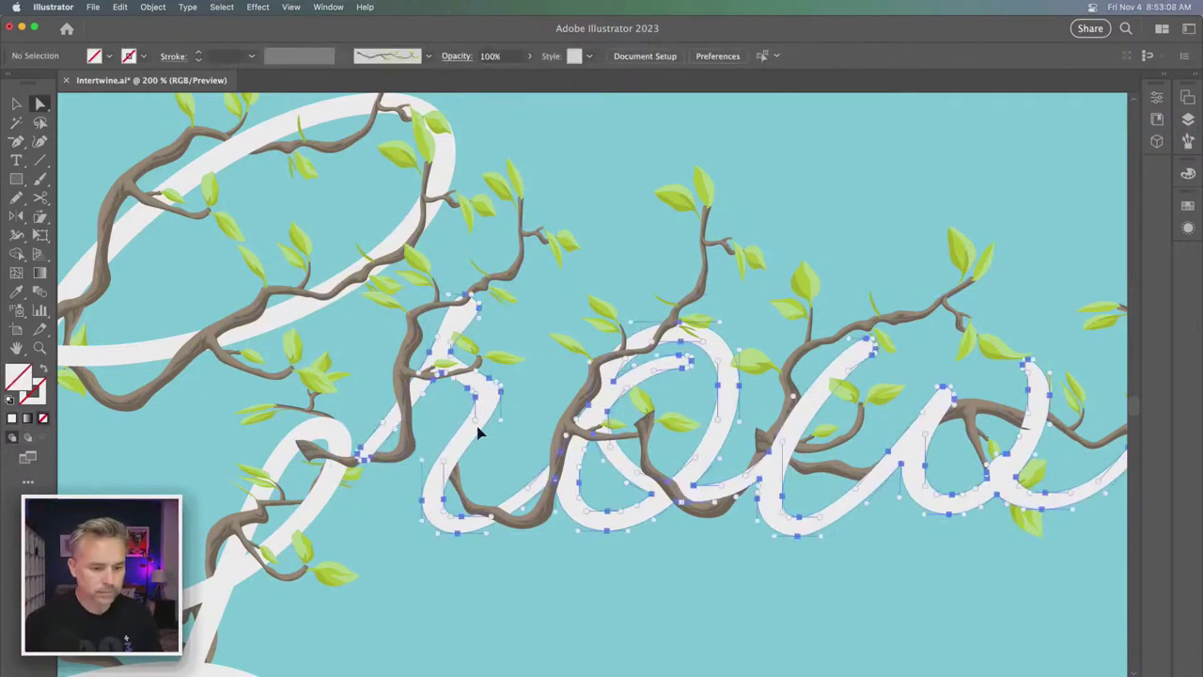
shift+click(568, 498)
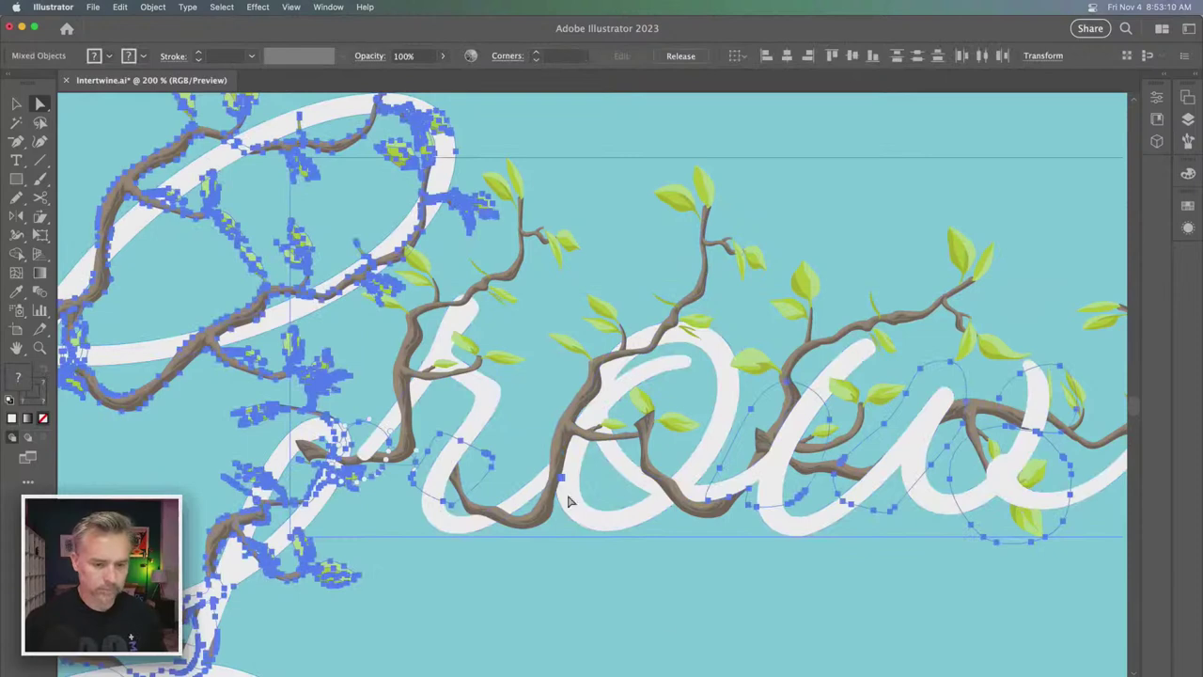
click(755, 493)
drag(755, 492, 732, 525)
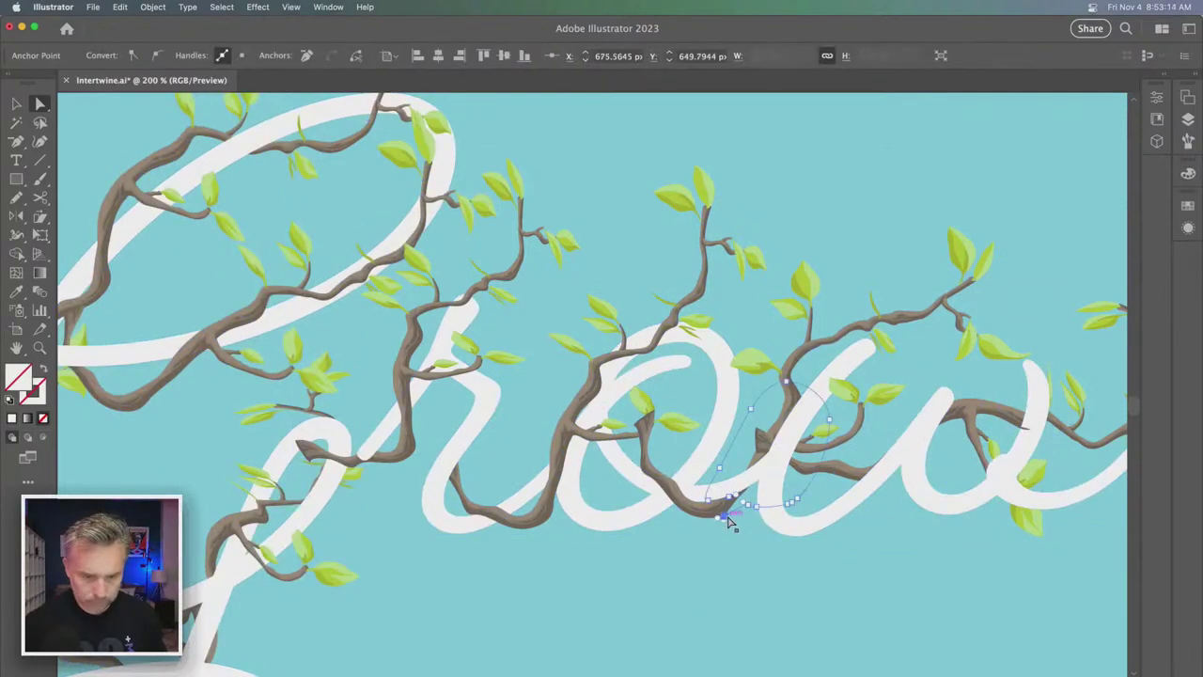
key(super+equal)
key(super+equal)
key(super+equal)
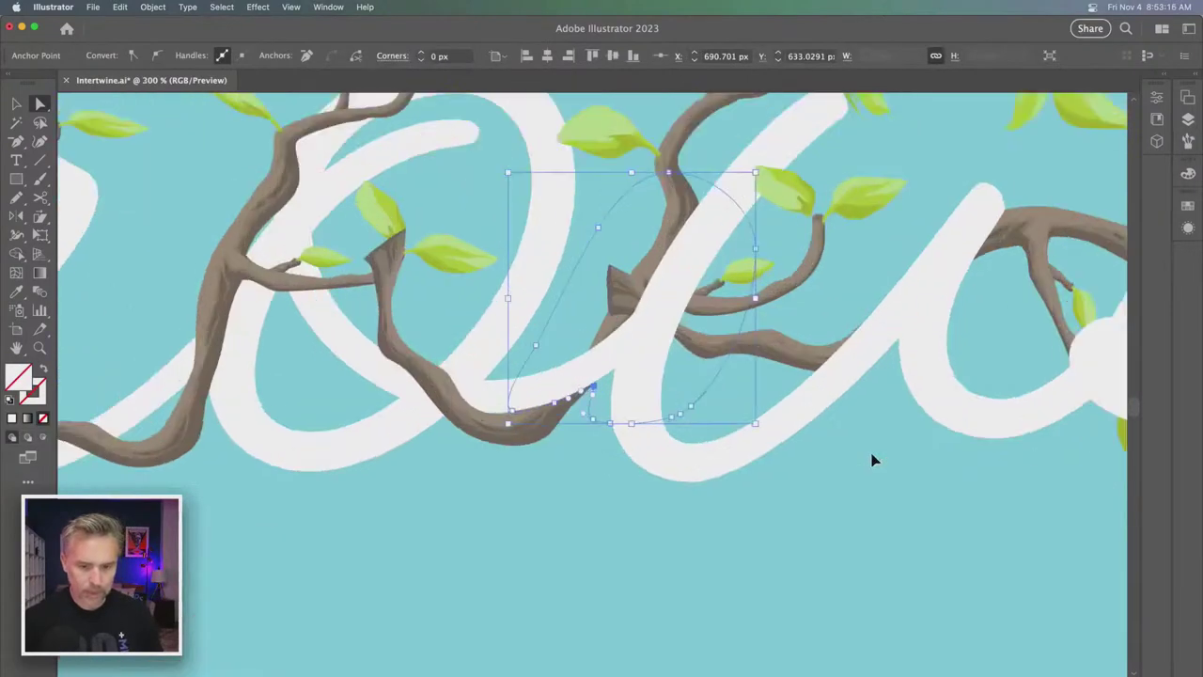
click(602, 371)
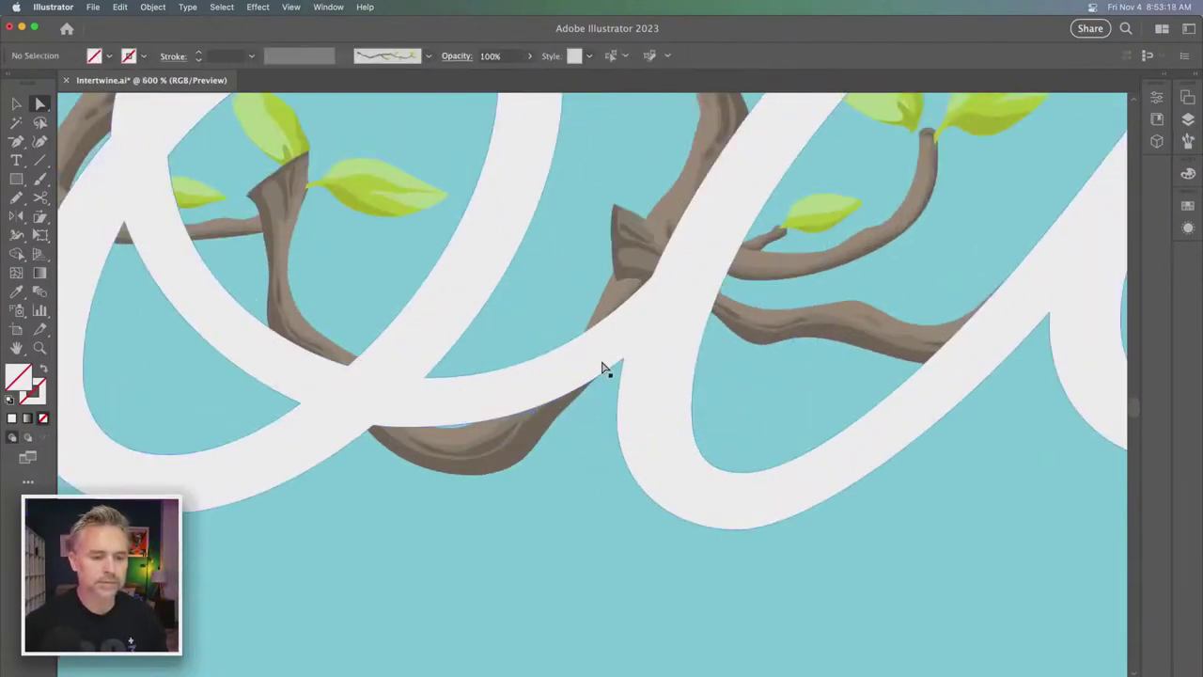
key(super+minus)
key(super+minus)
key(super+minus)
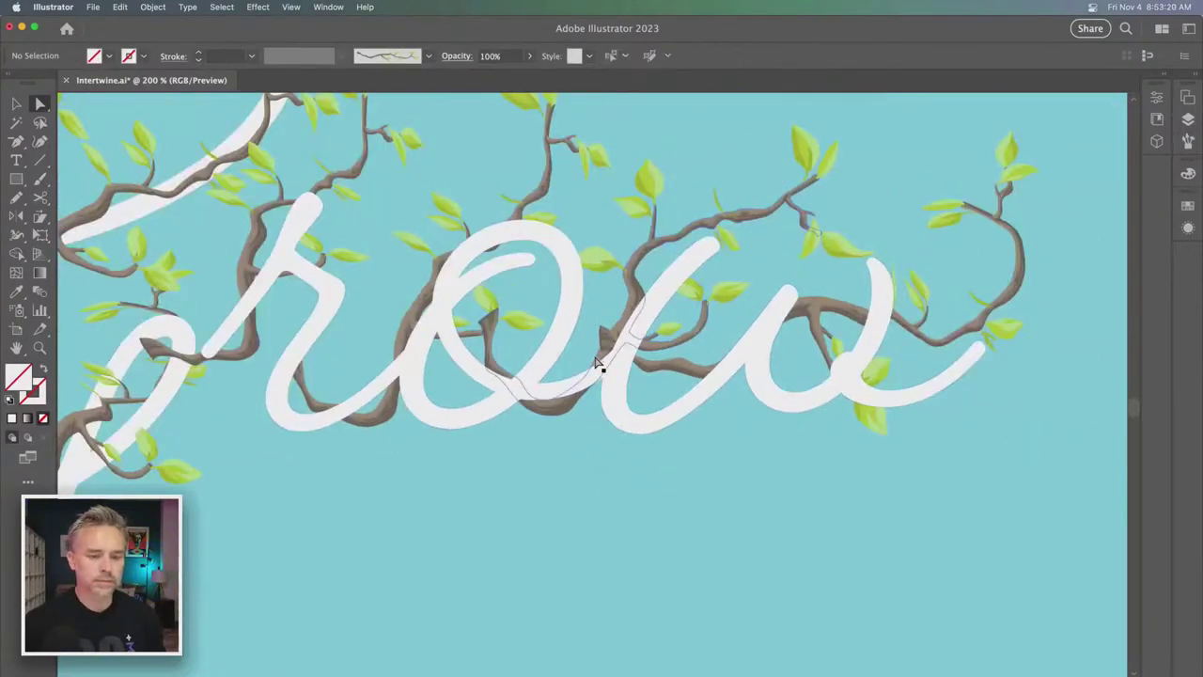
click(636, 331)
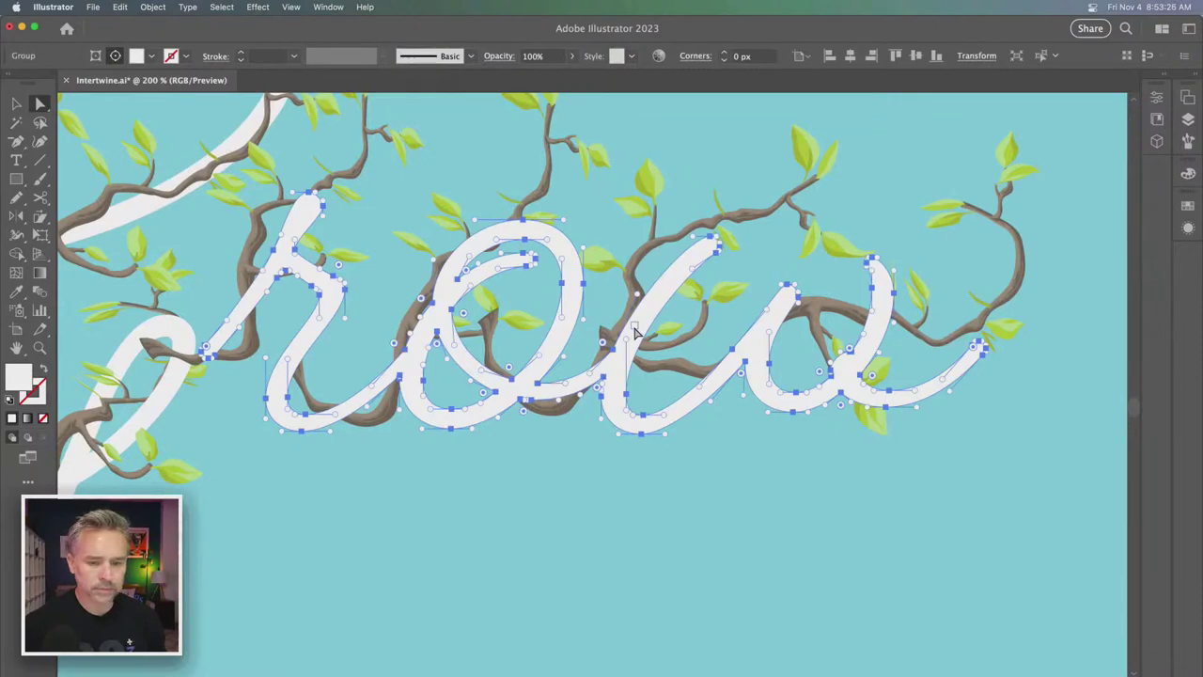
key(v)
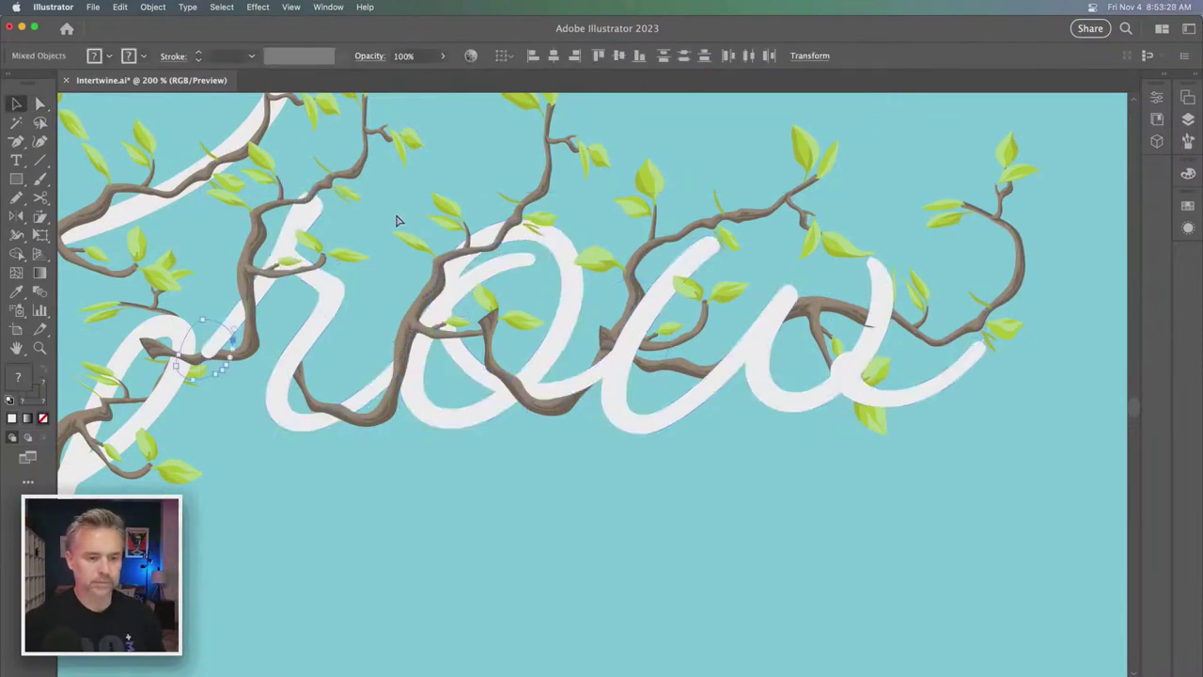
- Move the intertwined vine-and-lettering artwork slightly to the right
click(436, 304)
click(435, 304)
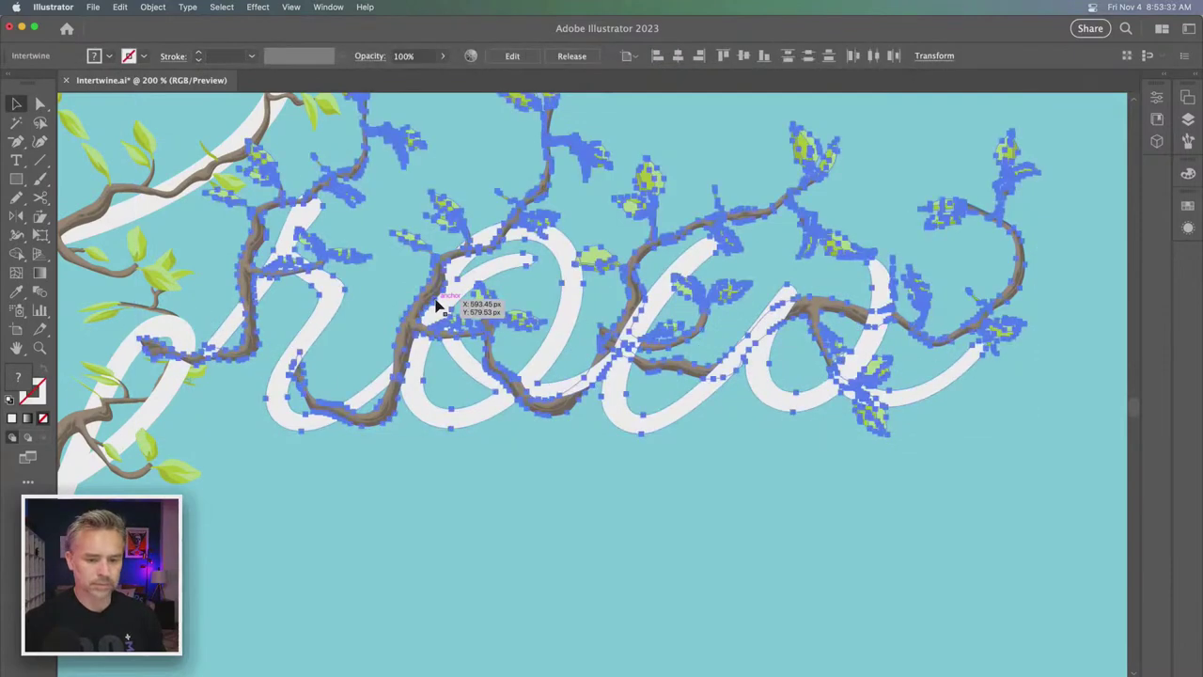
click(639, 484)
click(422, 333)
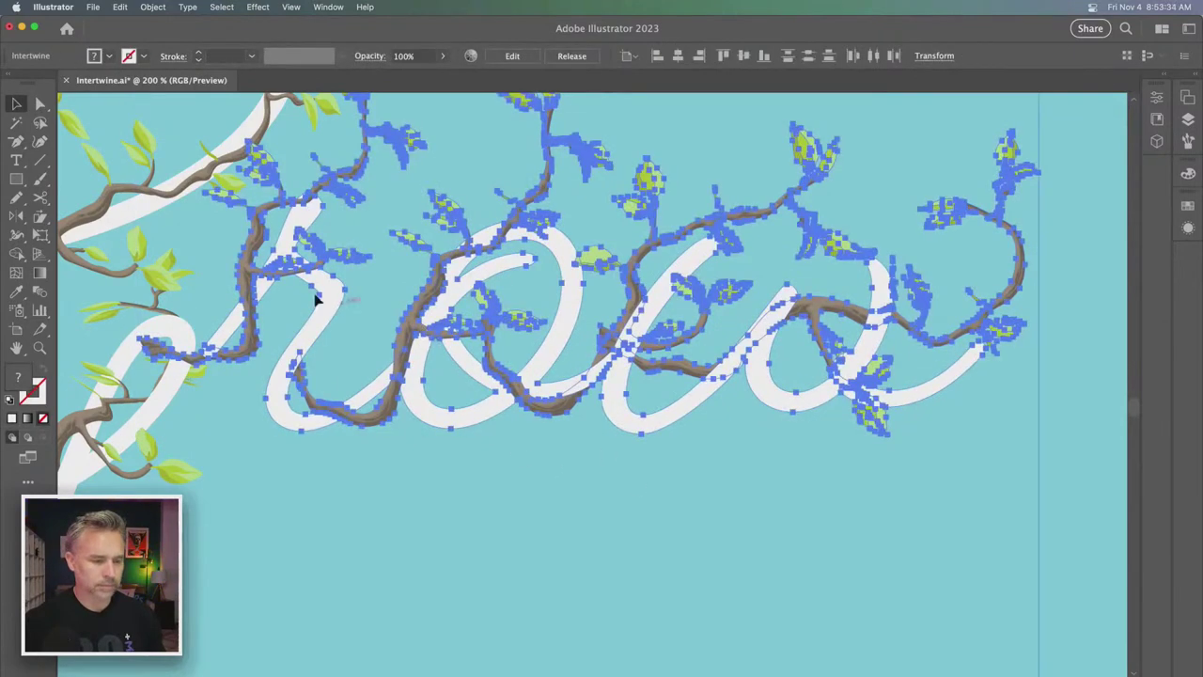
scroll(316, 299, up, 3)
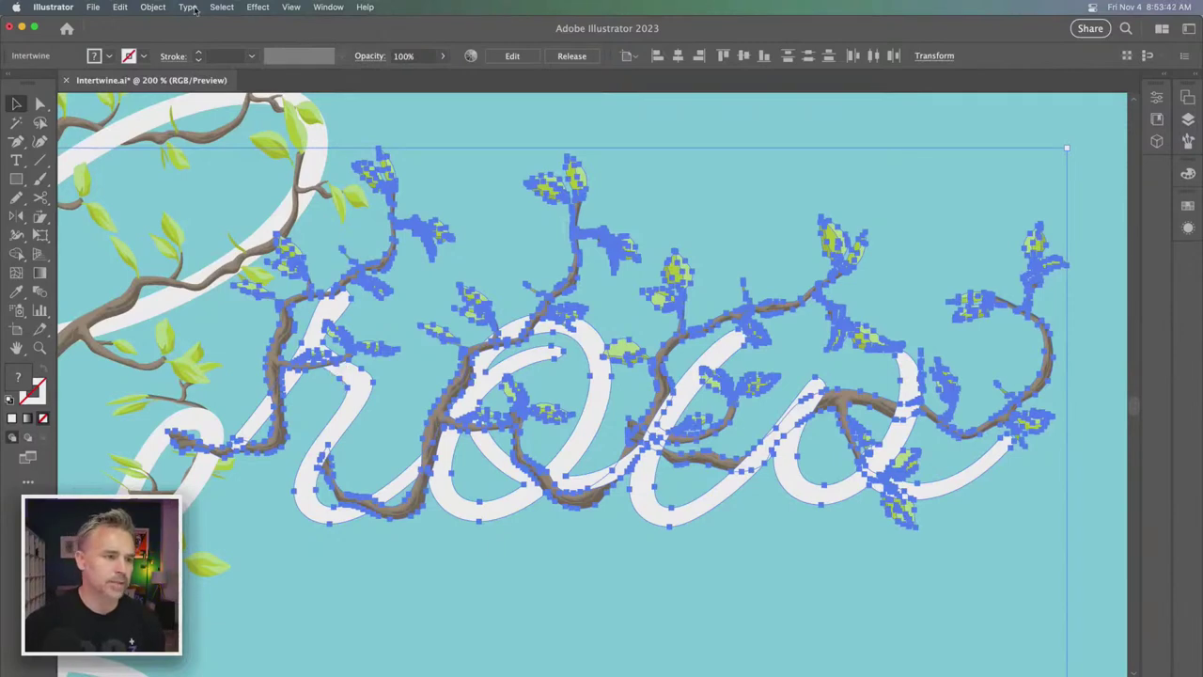
click(436, 119)
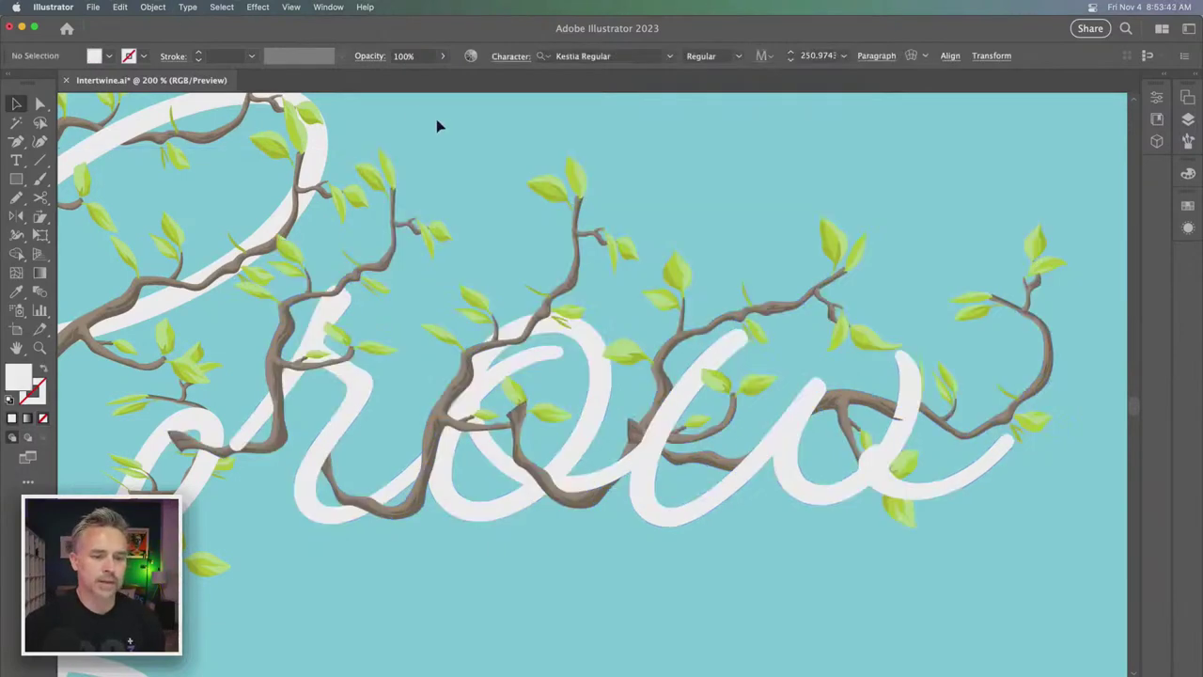
click(356, 287)
scroll(329, 282, right, 5)
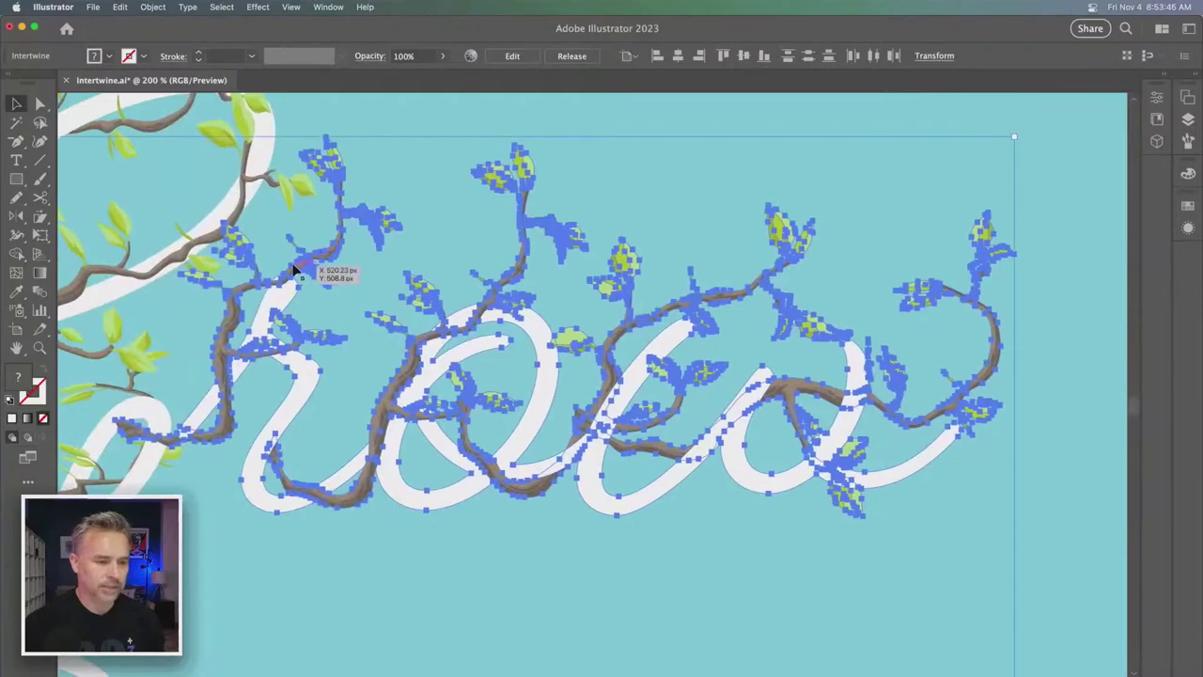
drag(295, 270, 351, 279)
scroll(395, 273, right, 5)
click(317, 132)
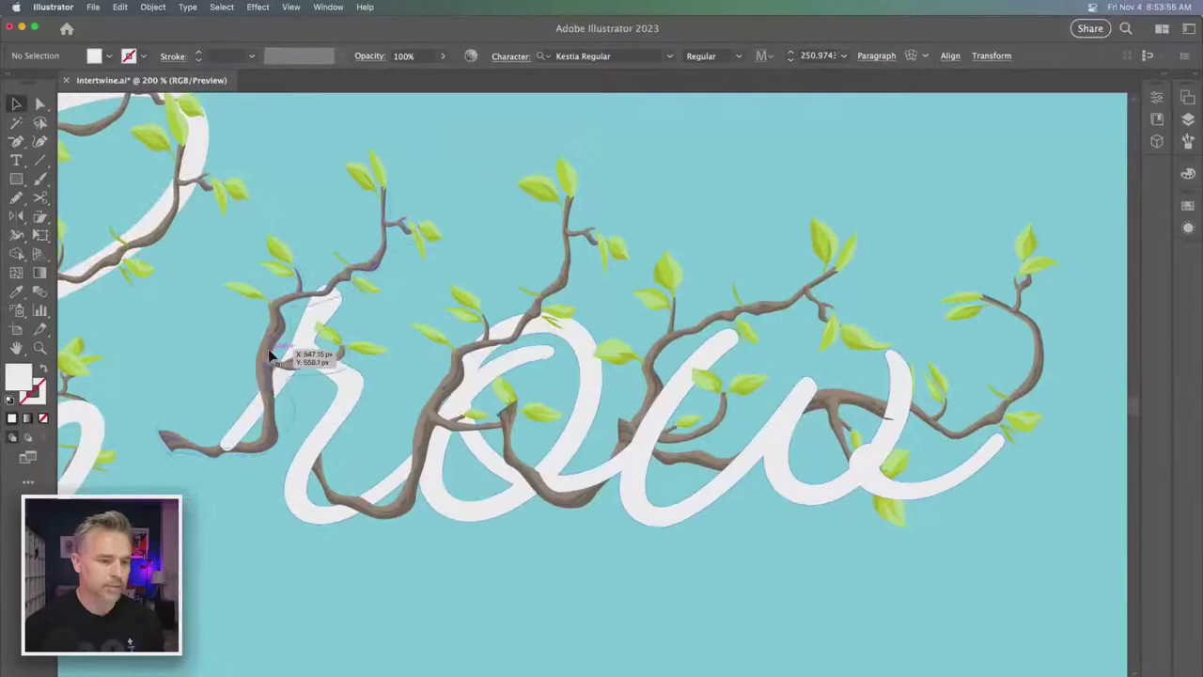
- Apply Object > Expand Appearance to the intertwined artwork, then deselect
click(302, 350)
click(154, 6)
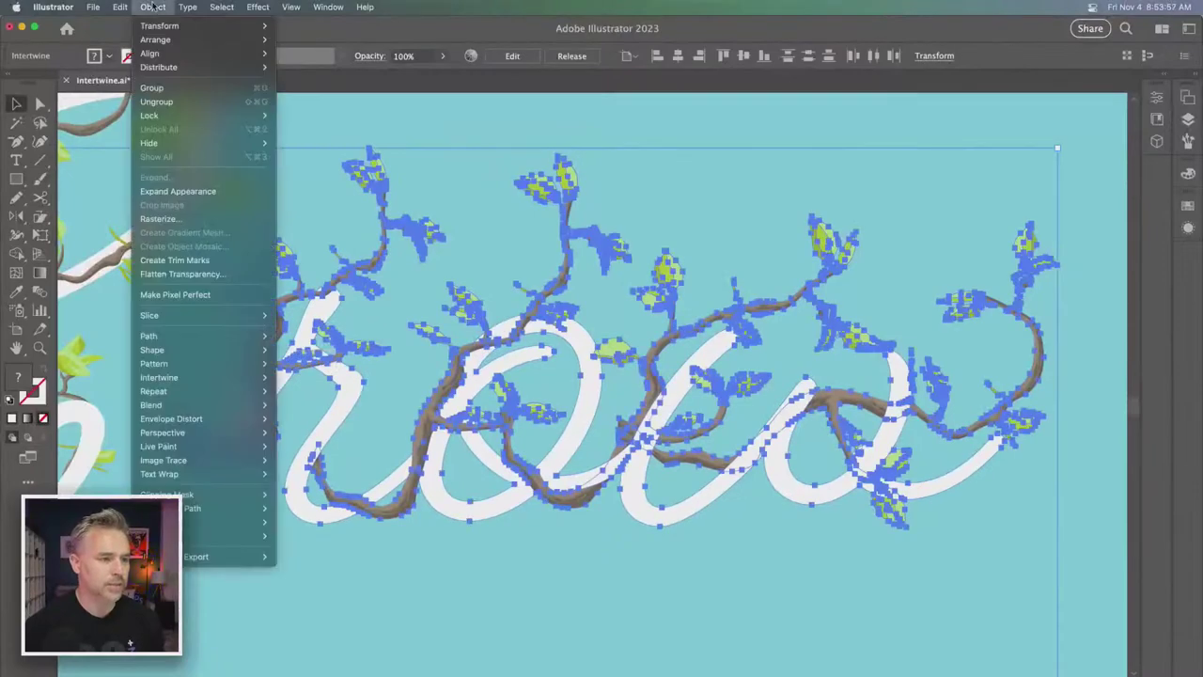
click(152, 193)
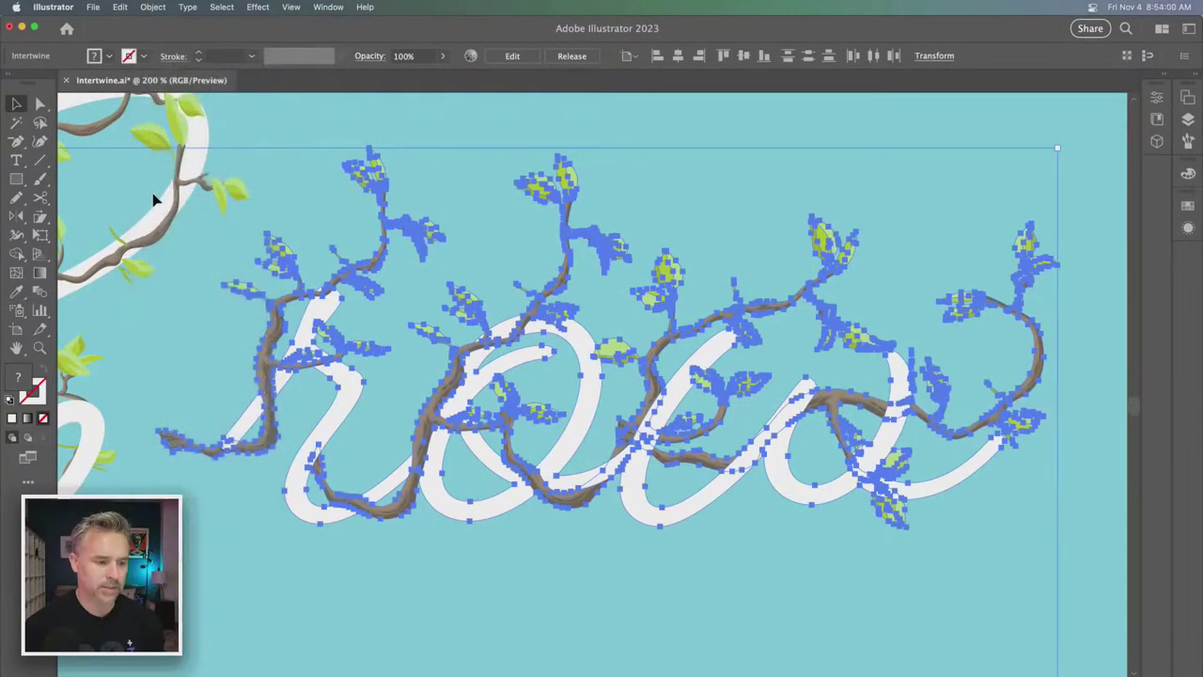
click(175, 348)
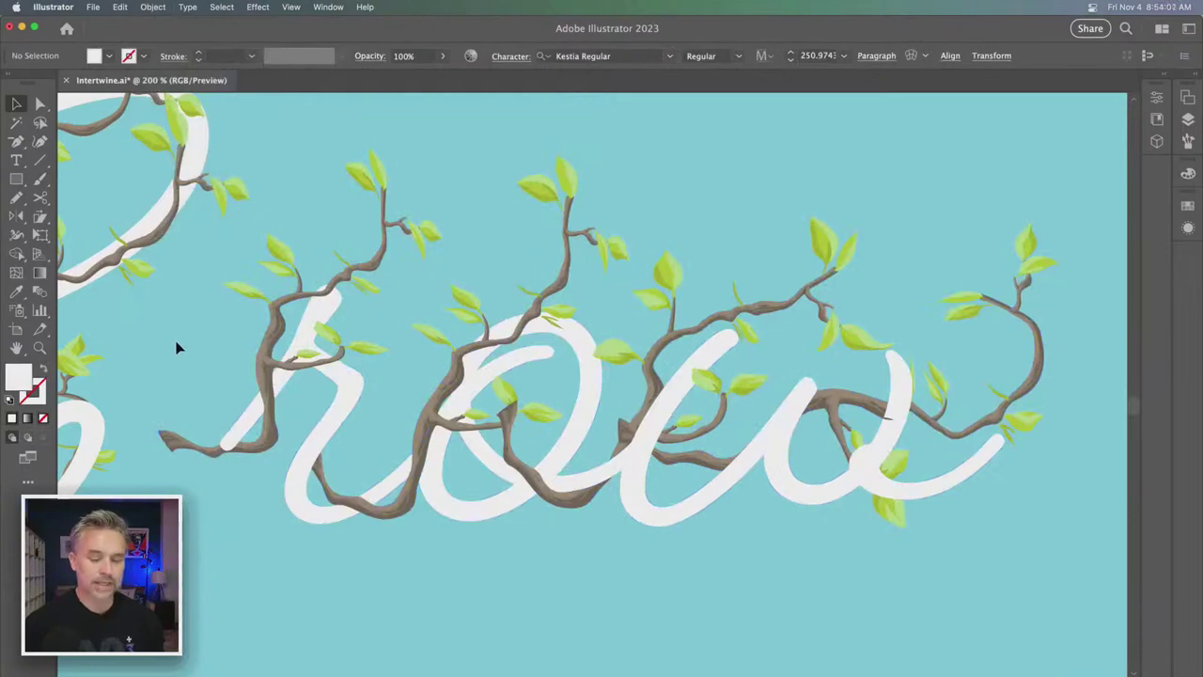
- Move the vine artwork up-left and direct-select the brown vine on the h
drag(228, 432, 53, 110)
click(177, 359)
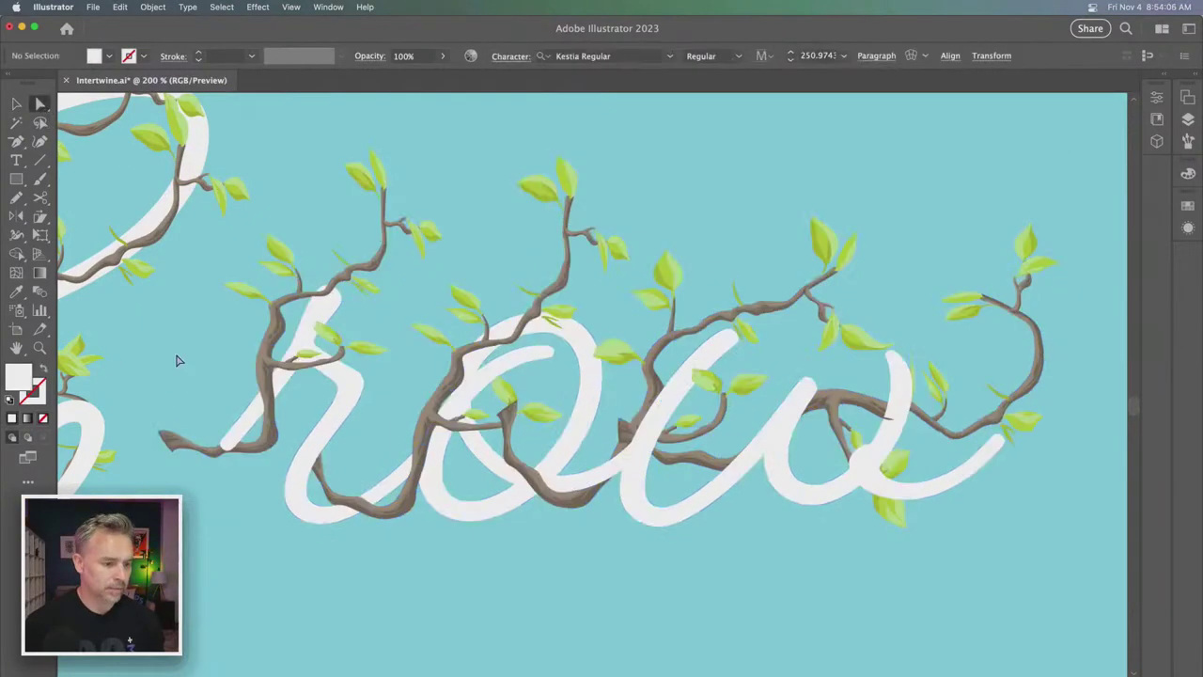
key(a)
drag(176, 358, 310, 499)
click(226, 379)
click(250, 422)
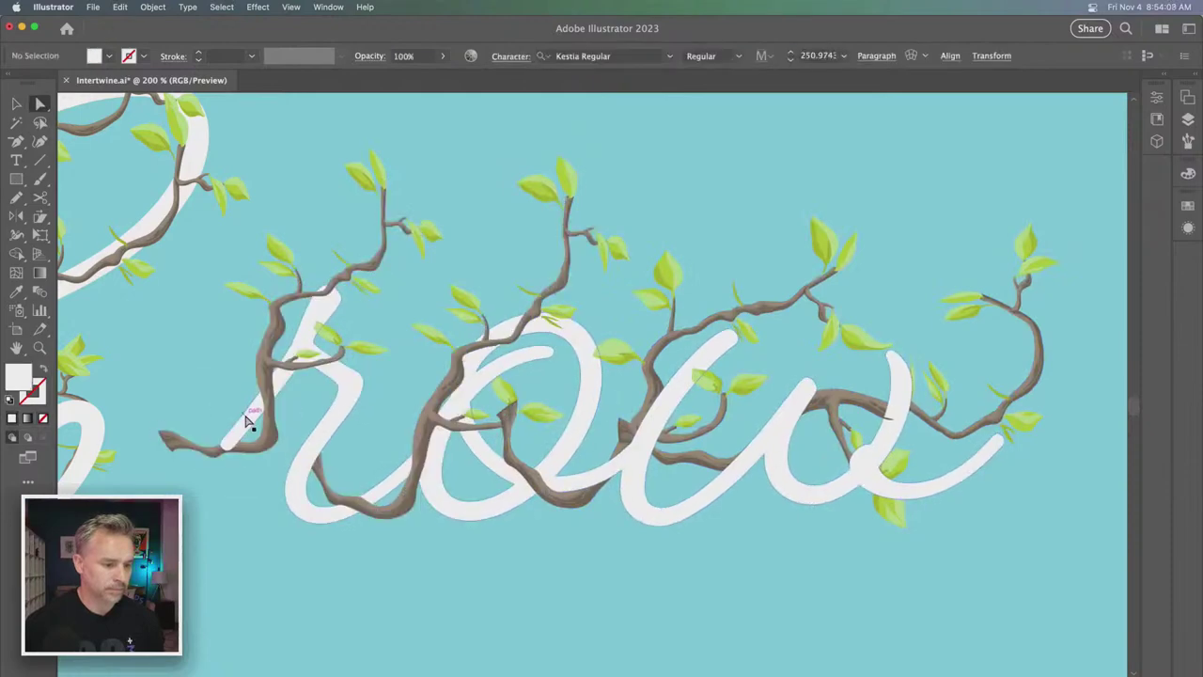
click(200, 454)
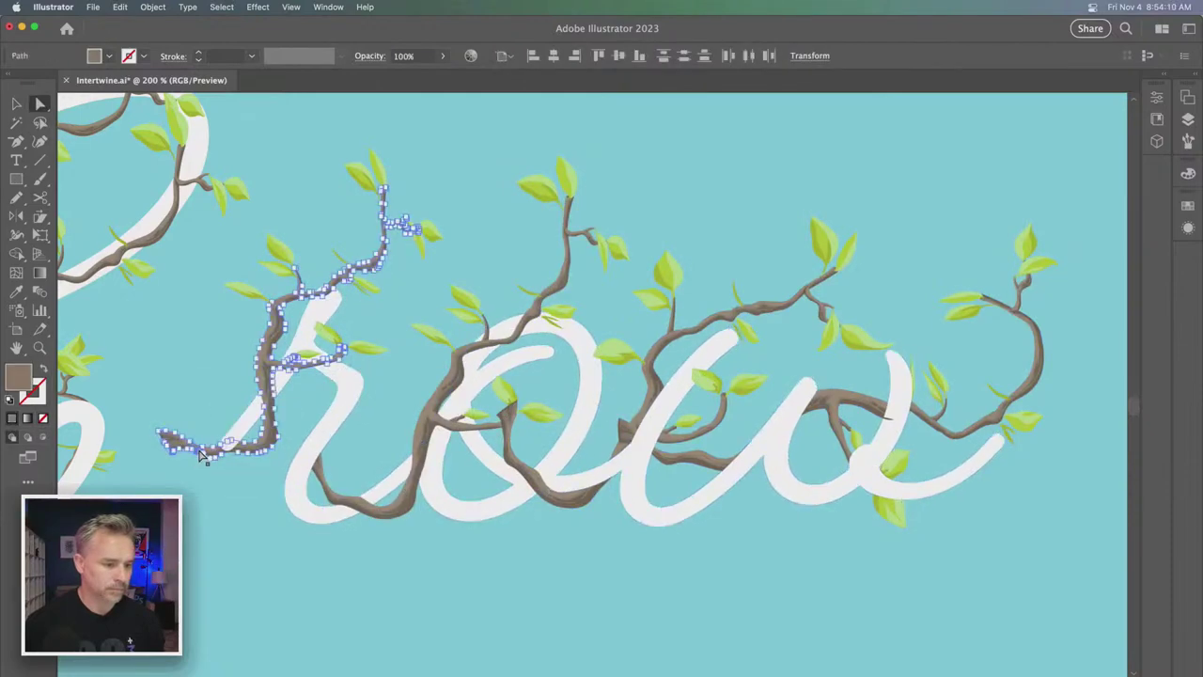
- Zoom in to check the vine, zoom out to all artboards, and select the second Grow's intertwined lettering
key(super+equal)
key(super+equal)
key(super+equal)
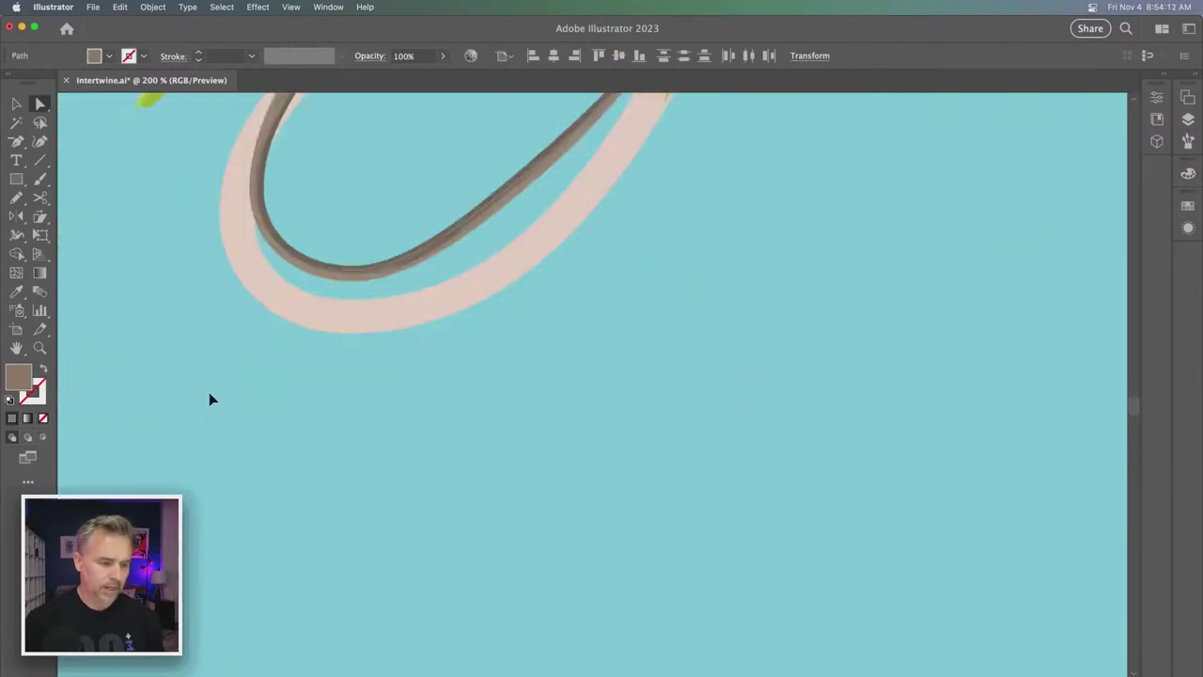
drag(201, 279, 803, 630)
key(super+minus)
key(super+minus)
key(super+minus)
key(super+minus)
key(super+minus)
key(super+minus)
key(super+minus)
key(super+minus)
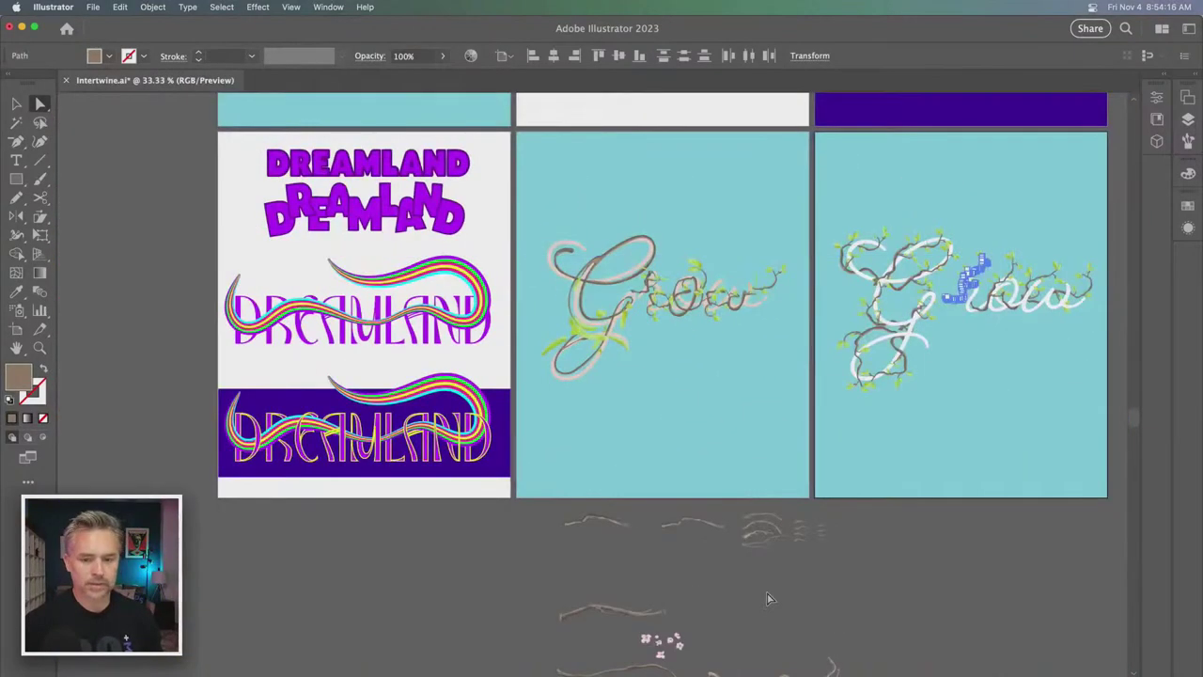
scroll(602, 376, right, 10)
scroll(602, 376, up, 2)
click(16, 103)
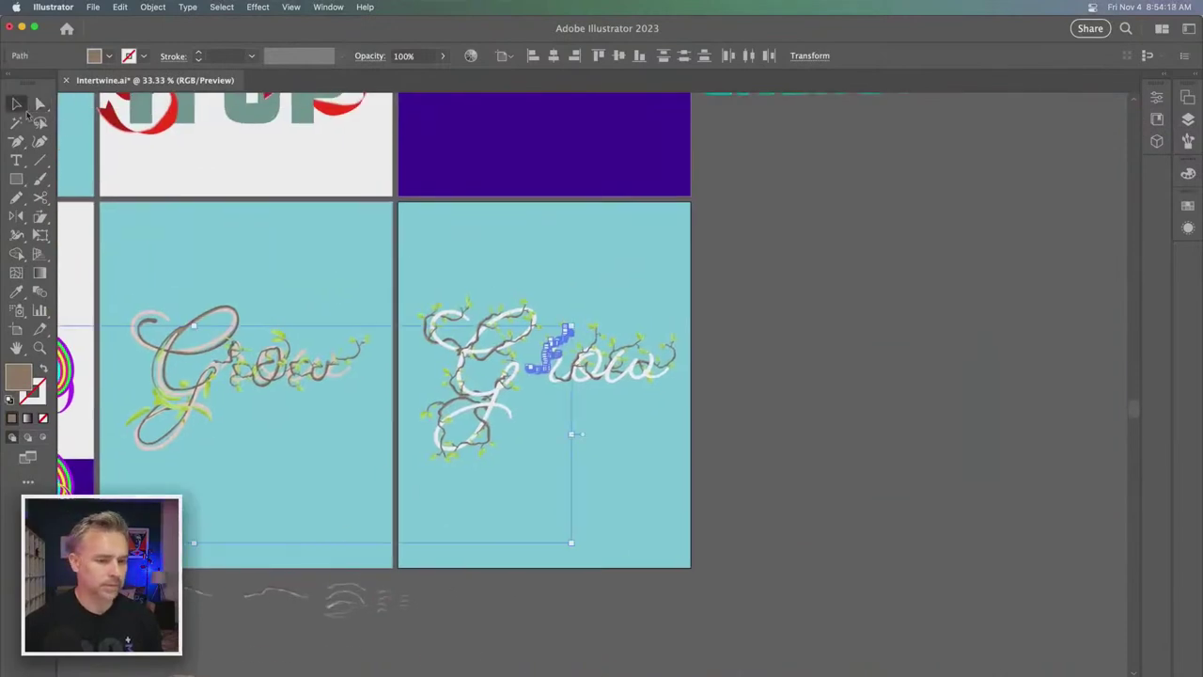
click(564, 357)
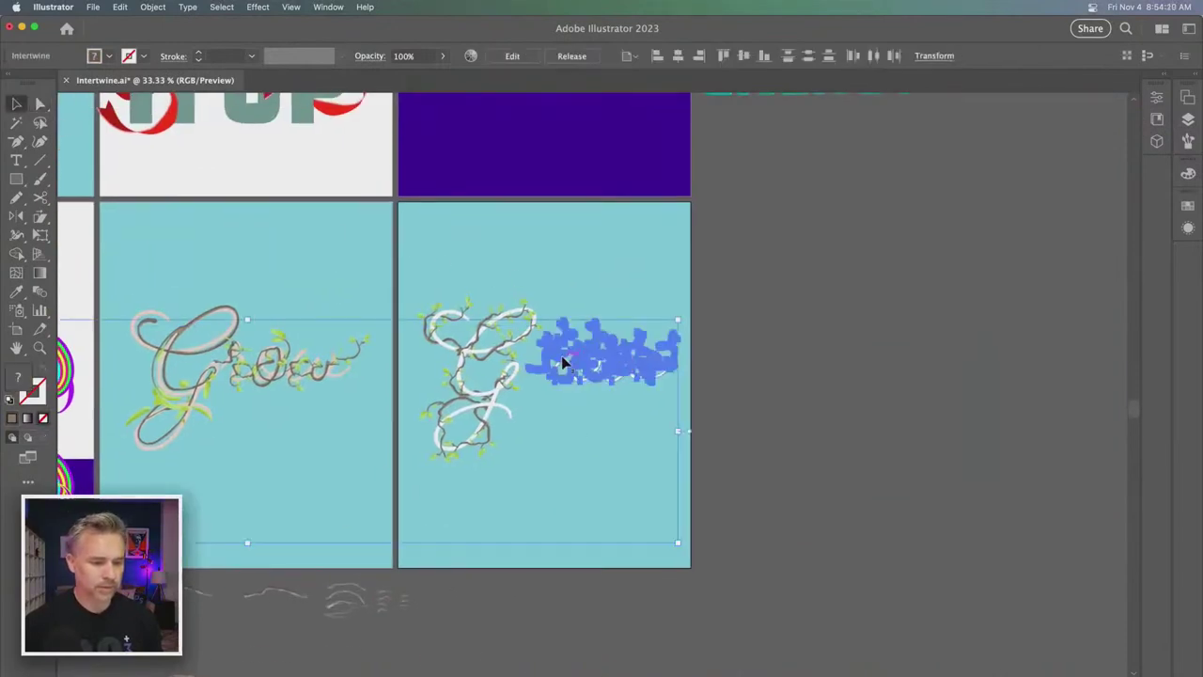
scroll(284, 335, left, 12)
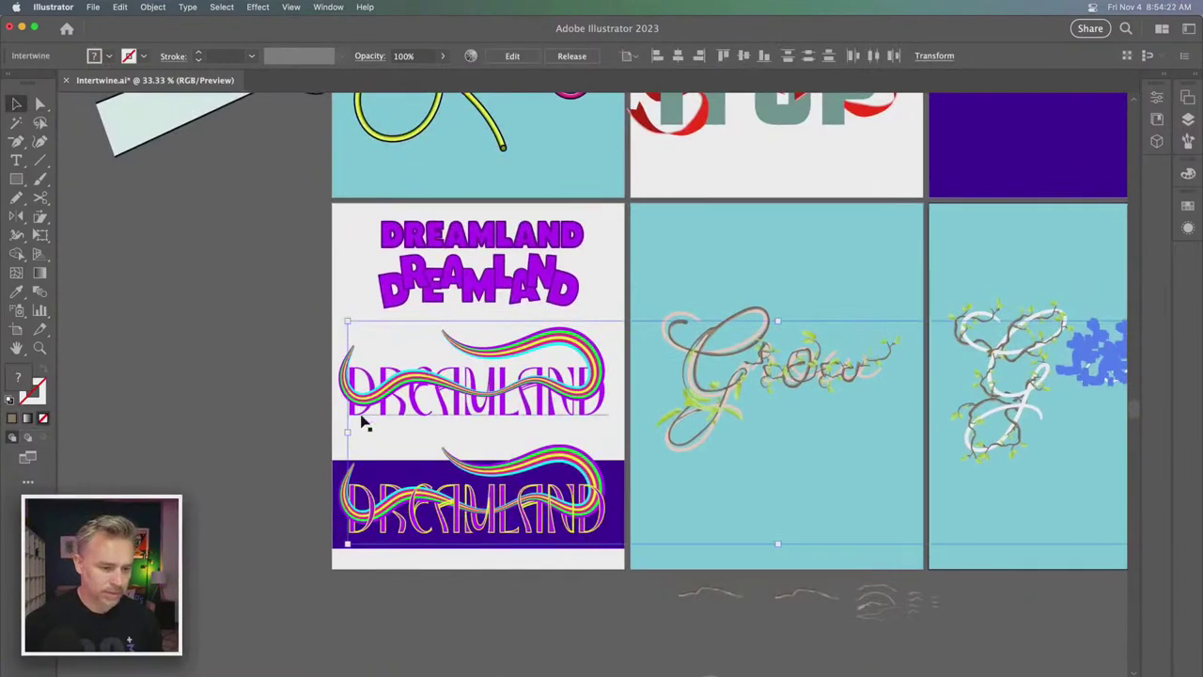
- Shift the vine-wrapped Grow artwork about 30 px left at 100% zoom, then zoom back out
key(super+z)
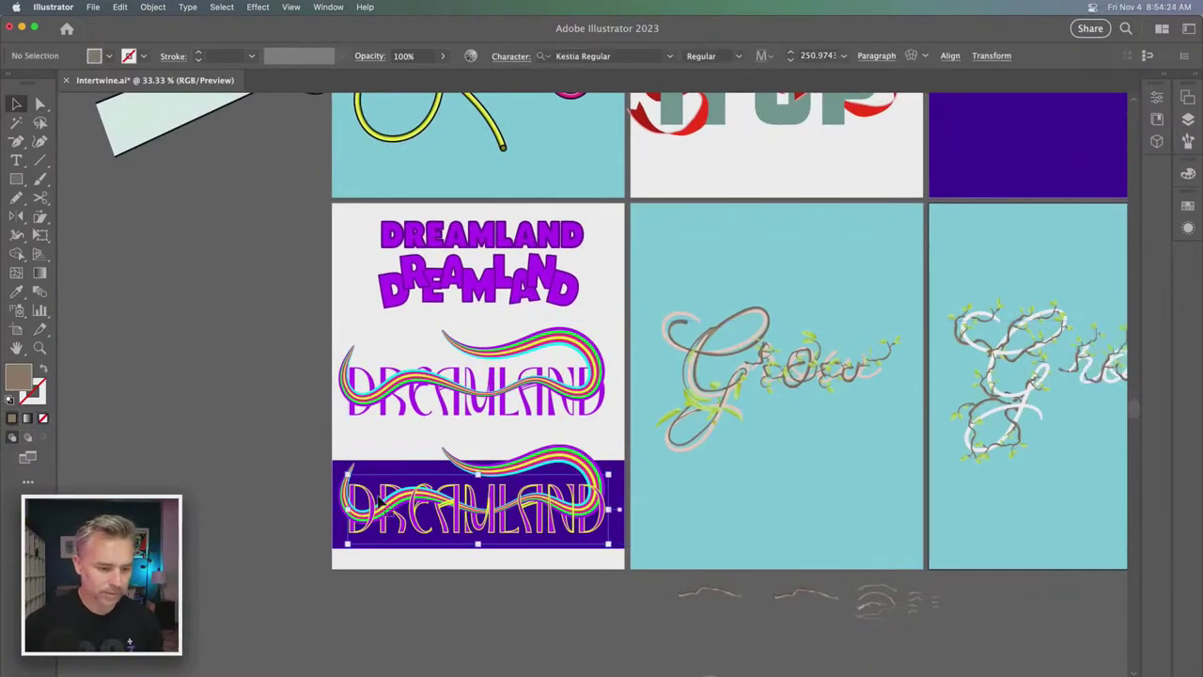
scroll(787, 473, right, 15)
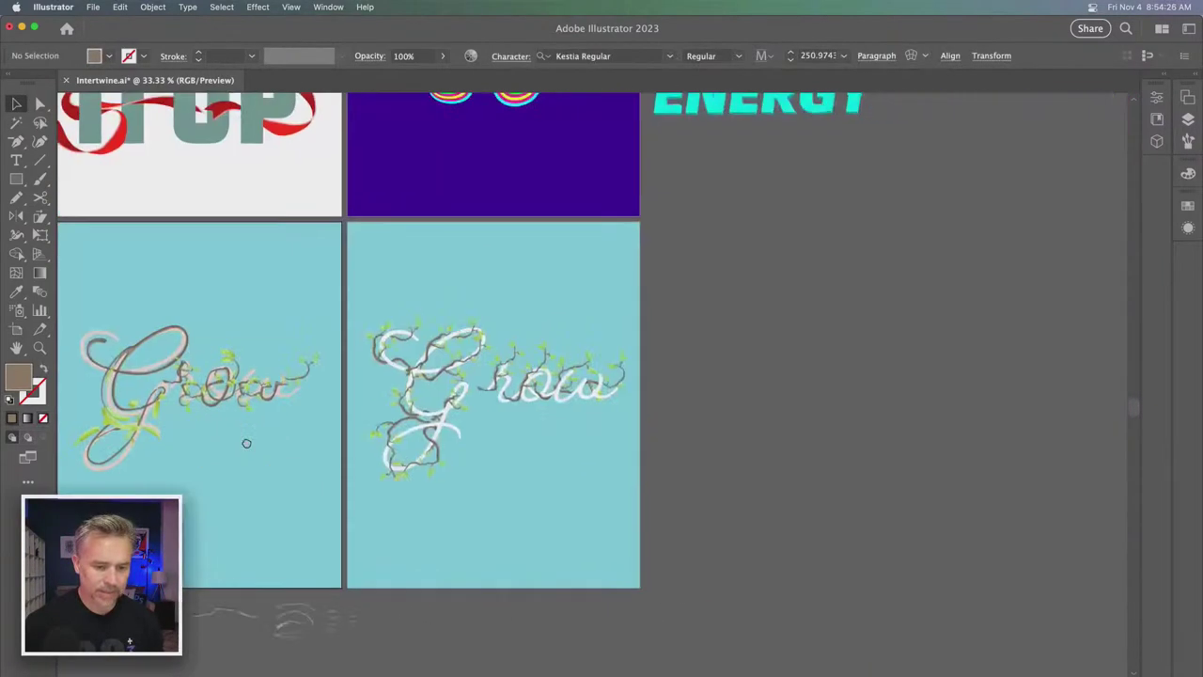
click(427, 385)
key(super+1)
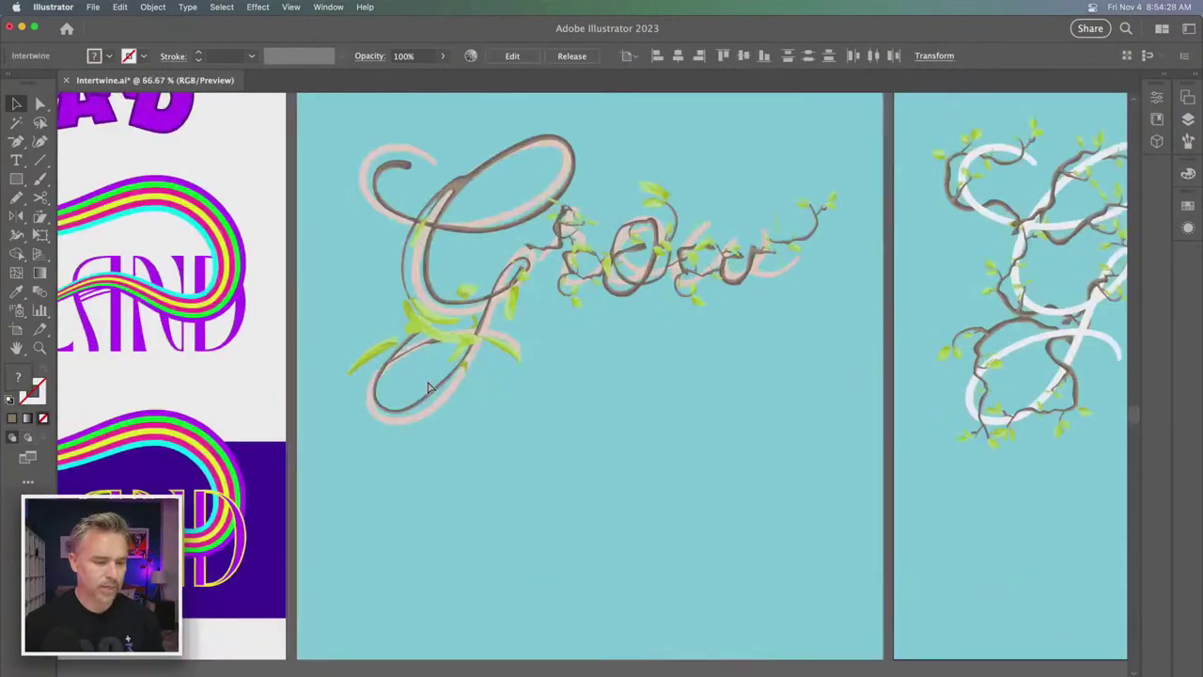
scroll(379, 500, right, 10)
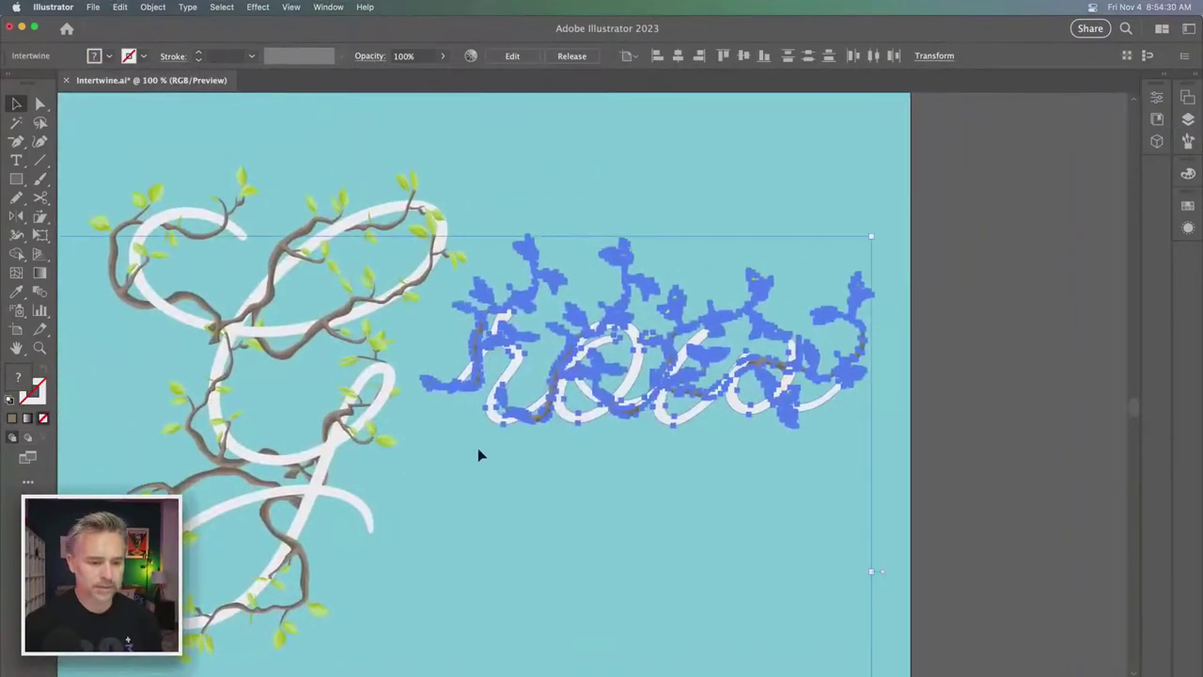
drag(467, 381, 440, 376)
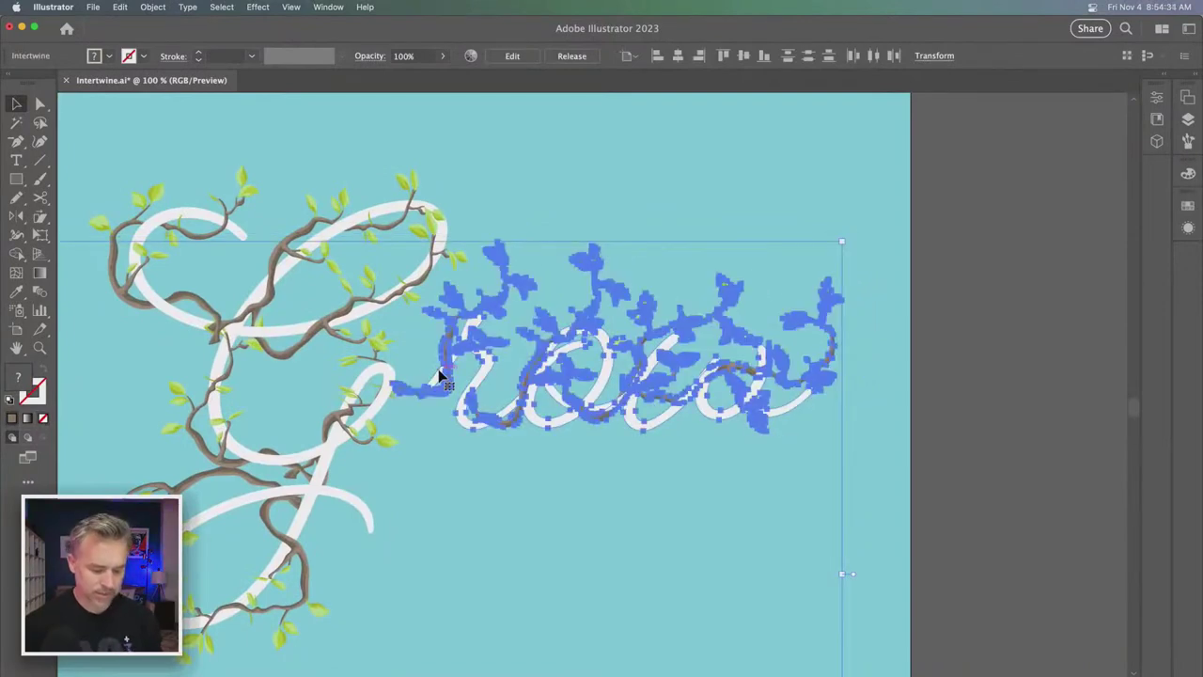
key(super+minus)
key(super+minus)
key(super+minus)
key(super+minus)
key(super+minus)
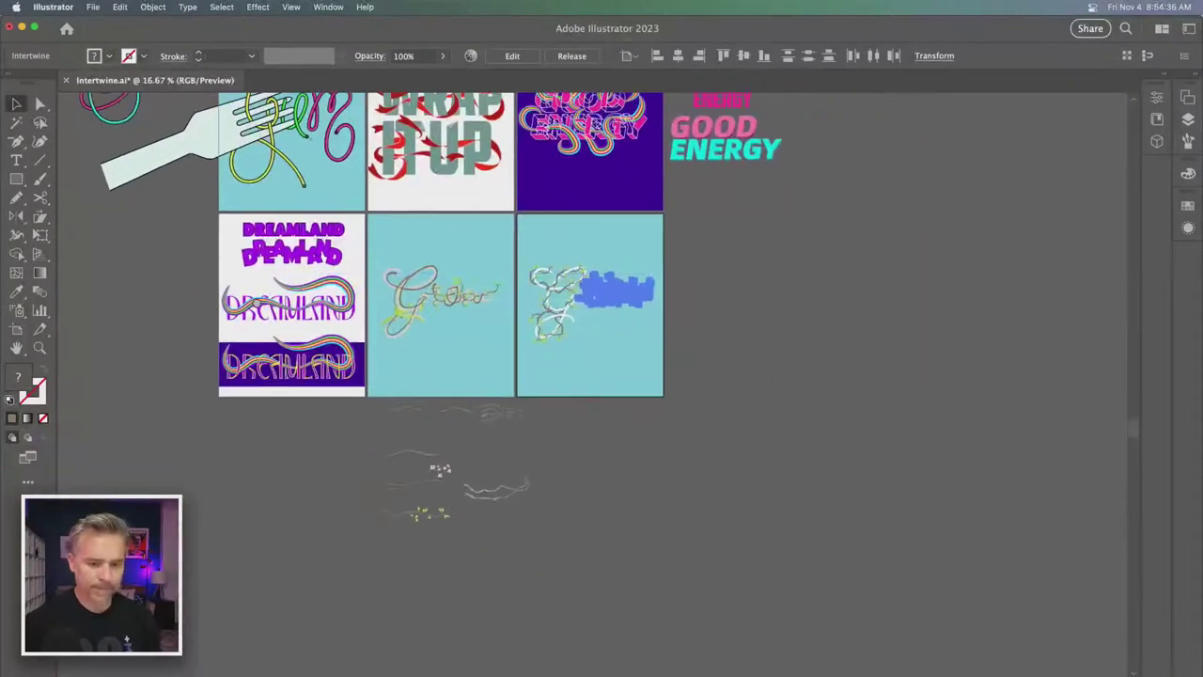
- Drag the vine-wrapped Grow artwork off the artboards and back onto the right teal artboard
scroll(389, 206, right, 2)
scroll(390, 207, down, 1)
mouse_move(550, 265)
mouse_down()
mouse_move(955, 451)
mouse_move(611, 390)
mouse_move(218, 437)
mouse_move(201, 497)
mouse_move(693, 462)
mouse_up()
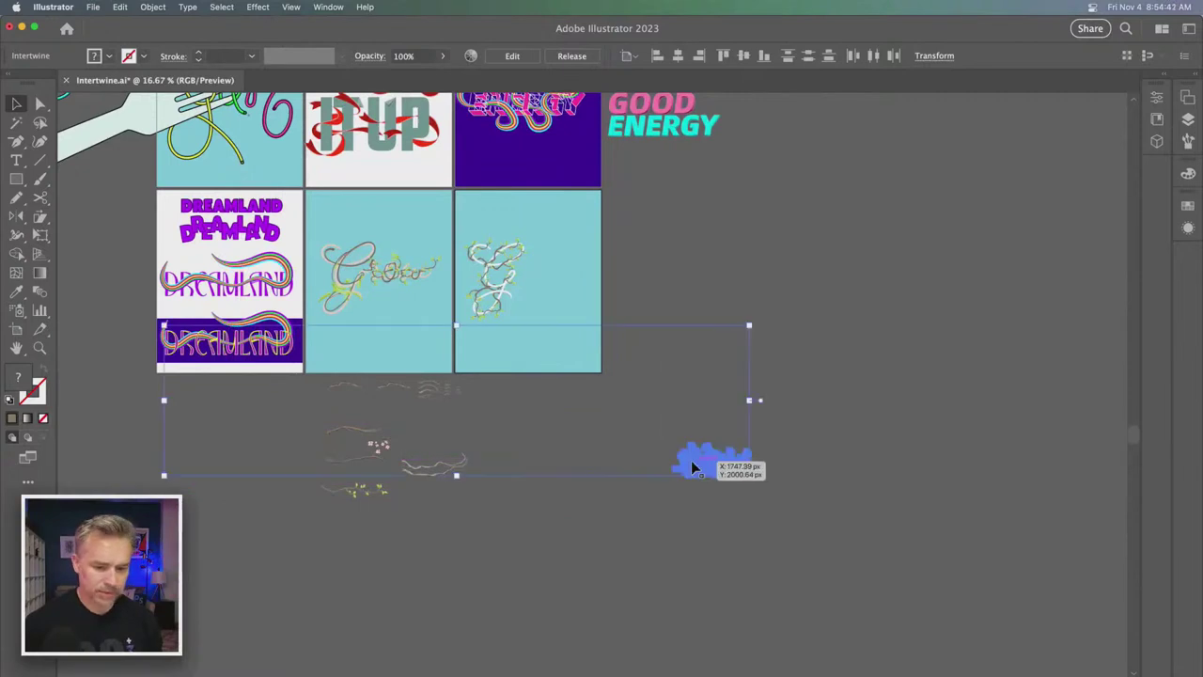
click(583, 396)
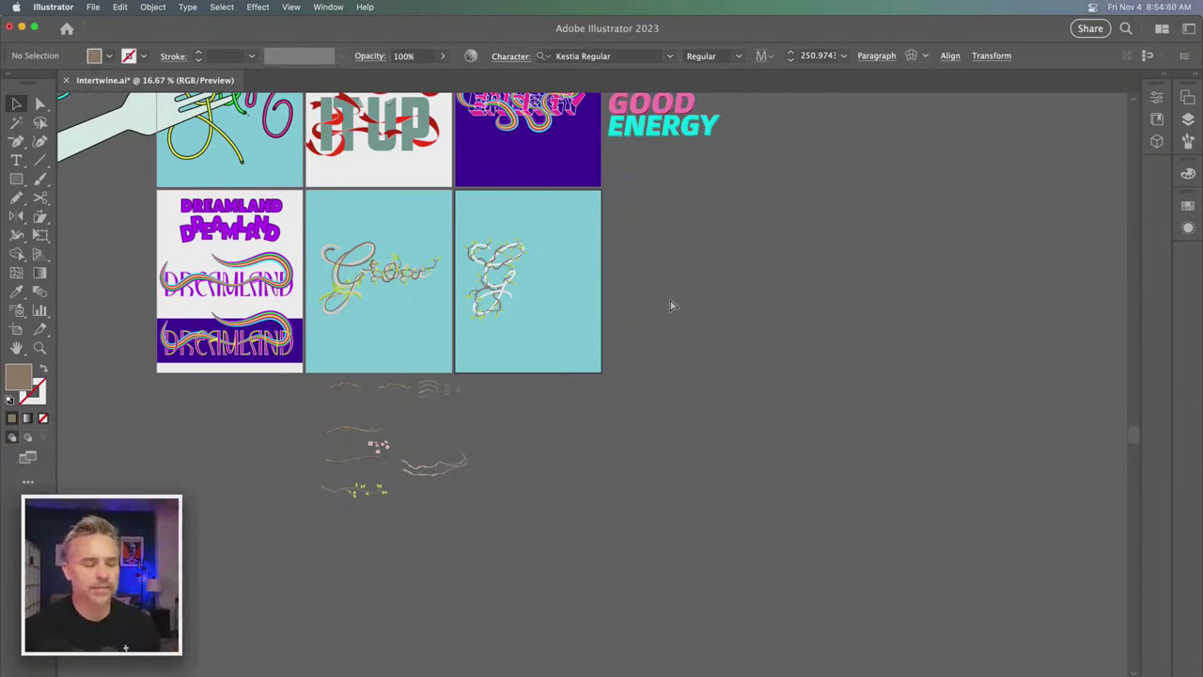
drag(585, 395, 543, 287)
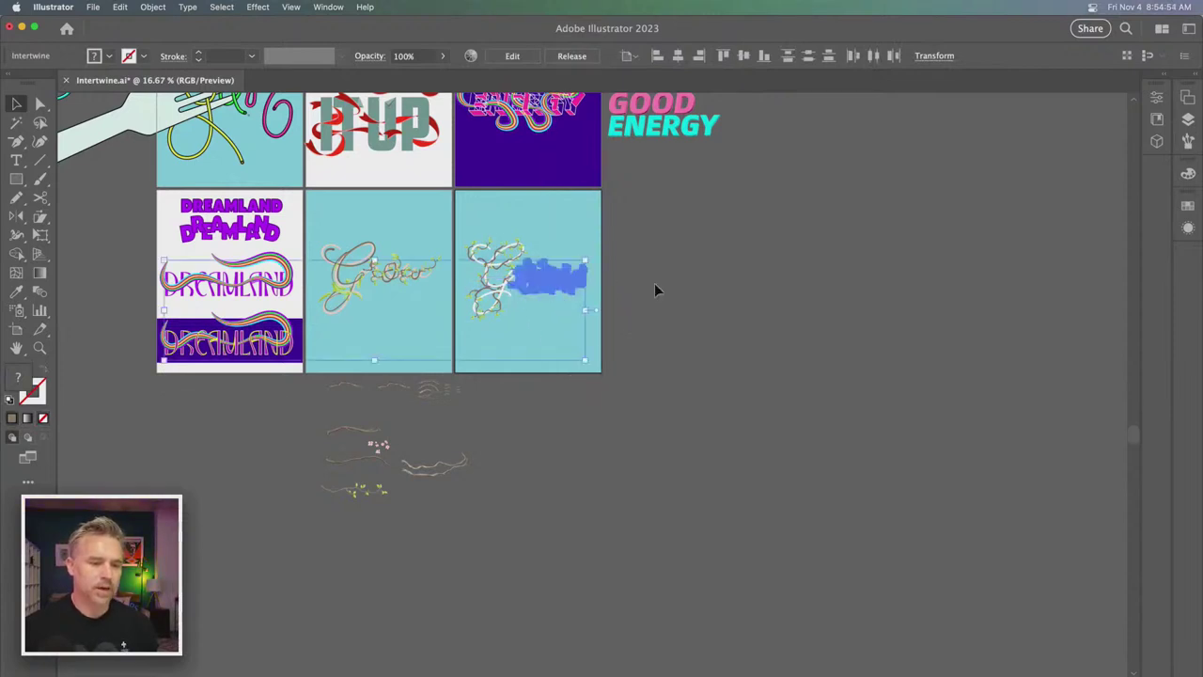
click(667, 285)
- Delete the old Grow draft from the middle artboard, then zoom in a step
click(439, 336)
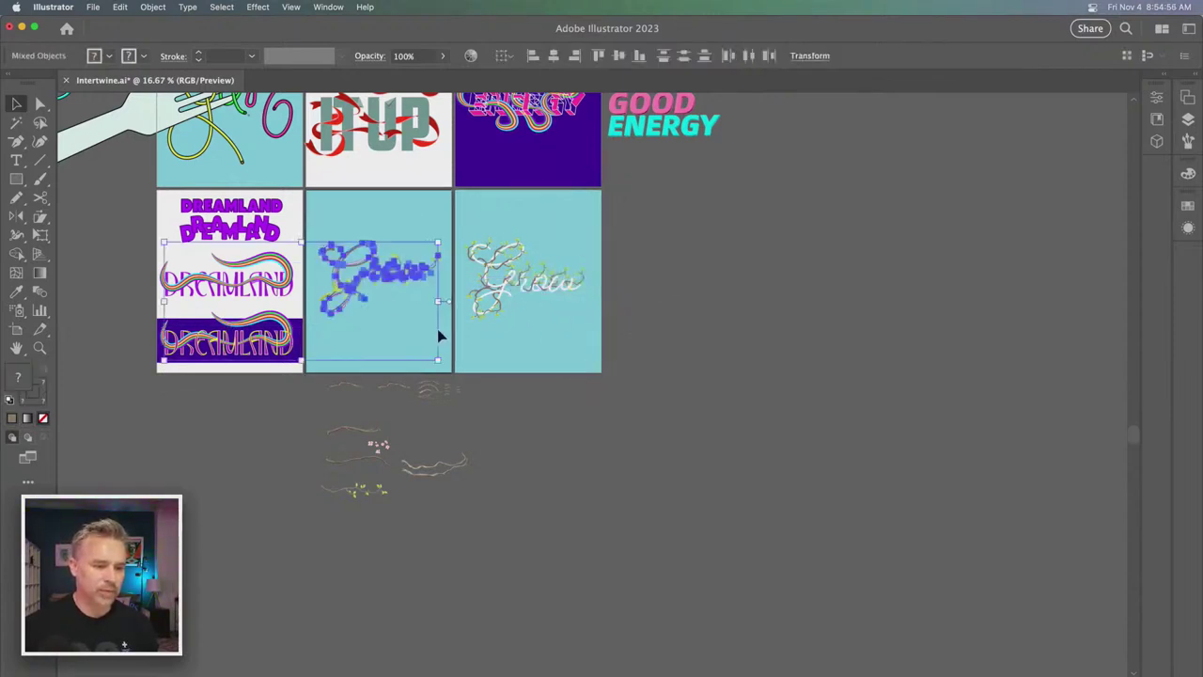
key(Delete)
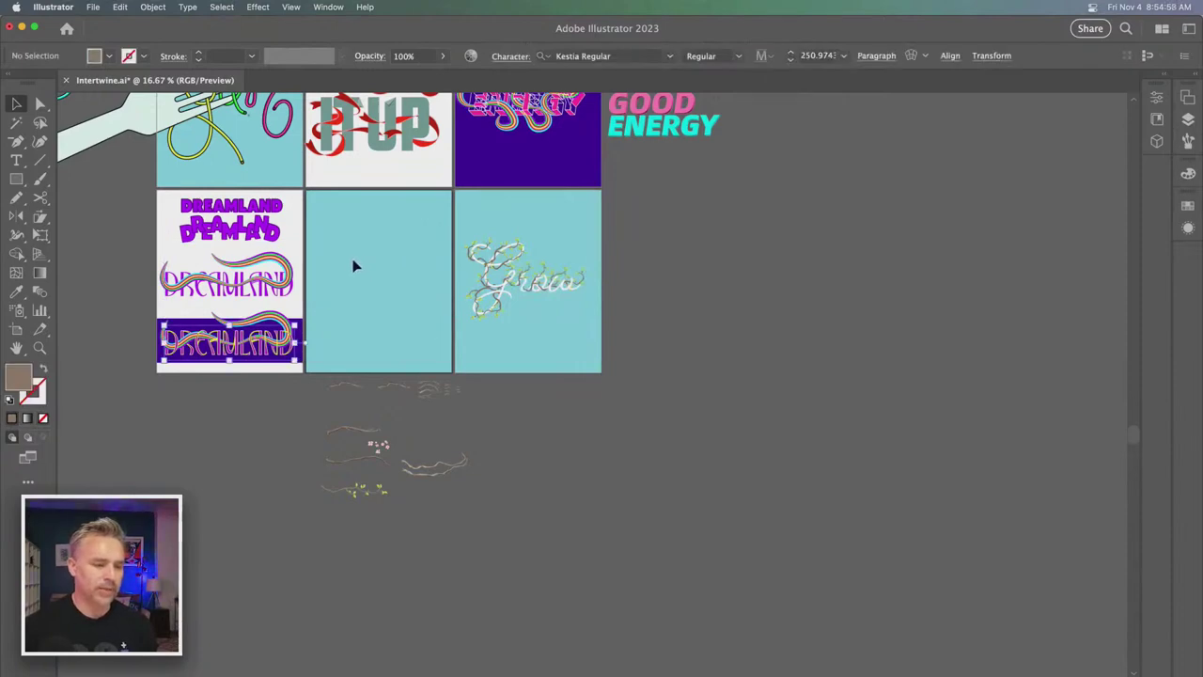
key(super+equal)
- Expand the docked panels and display the Layers panel
scroll(371, 465, up, 3)
scroll(372, 466, right, 3)
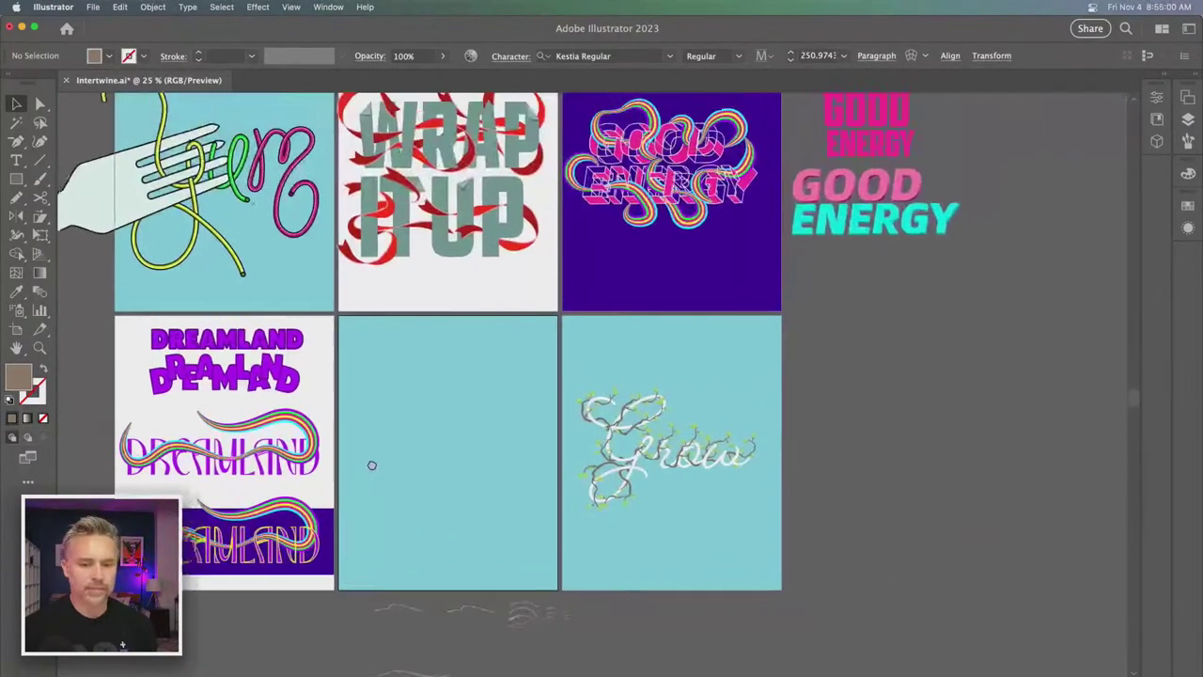
scroll(519, 470, up, 2)
scroll(519, 470, left, 3)
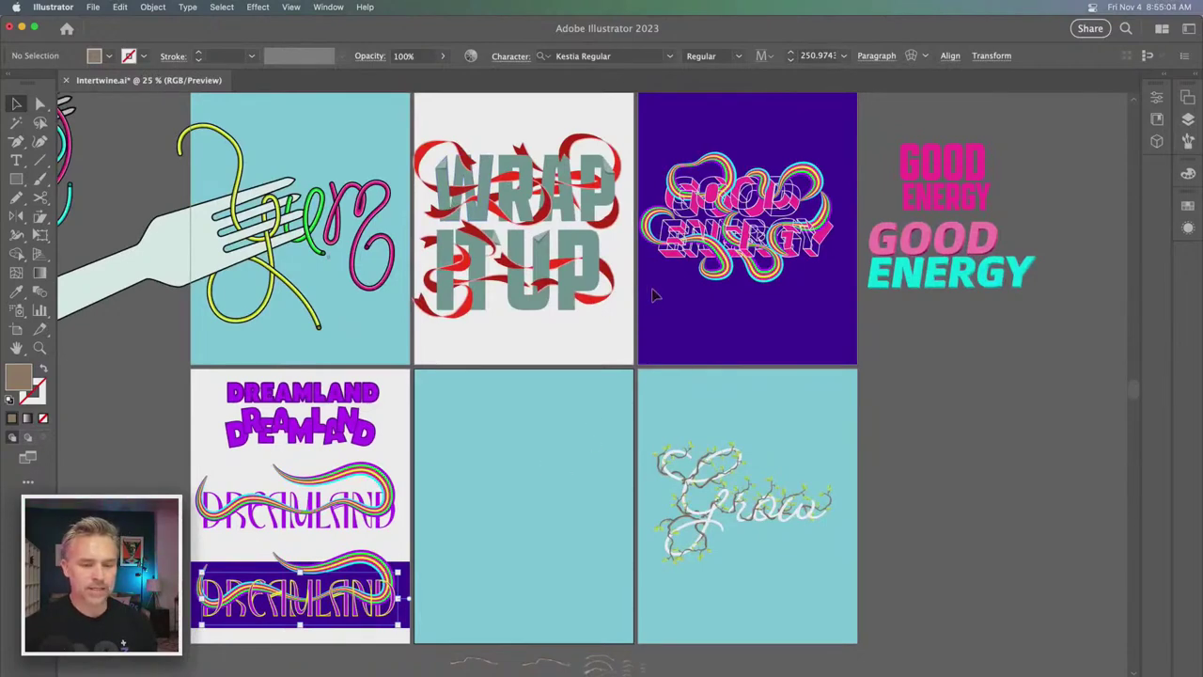
click(816, 301)
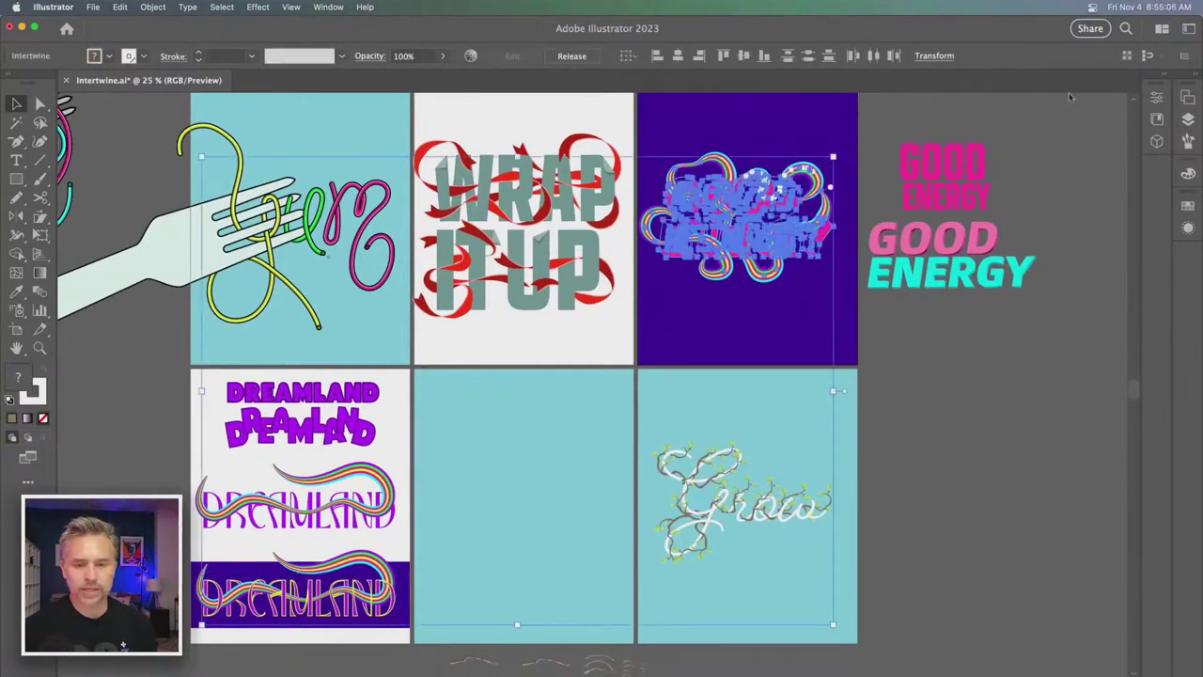
click(1198, 74)
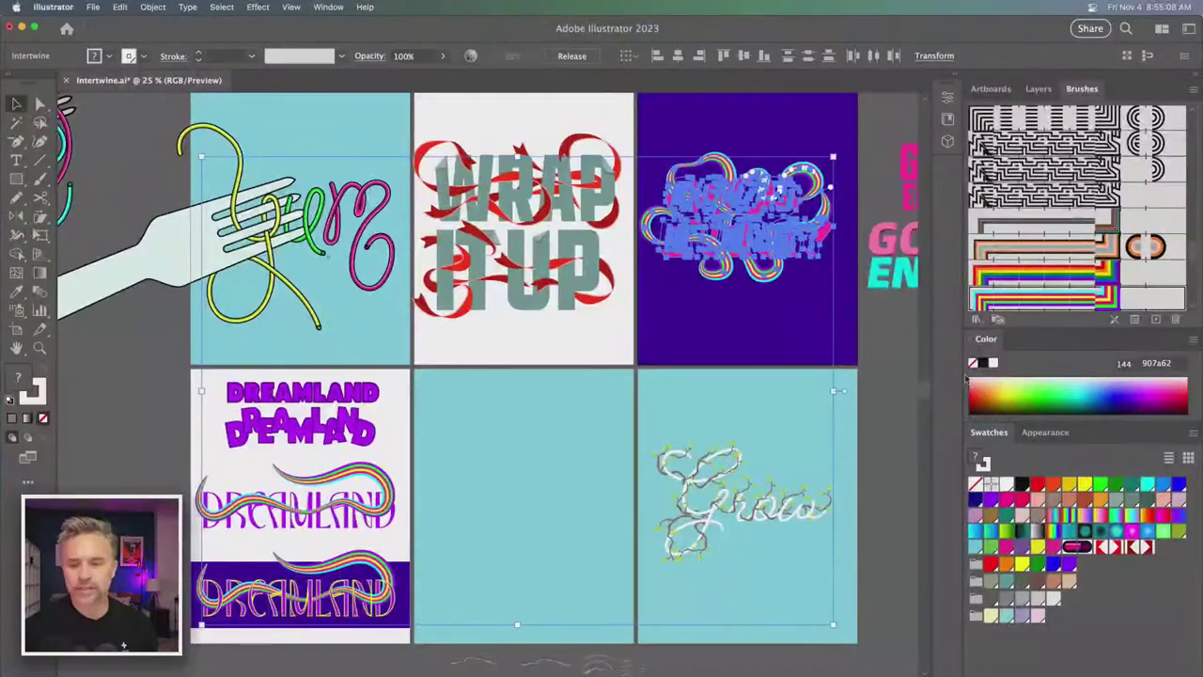
click(1038, 88)
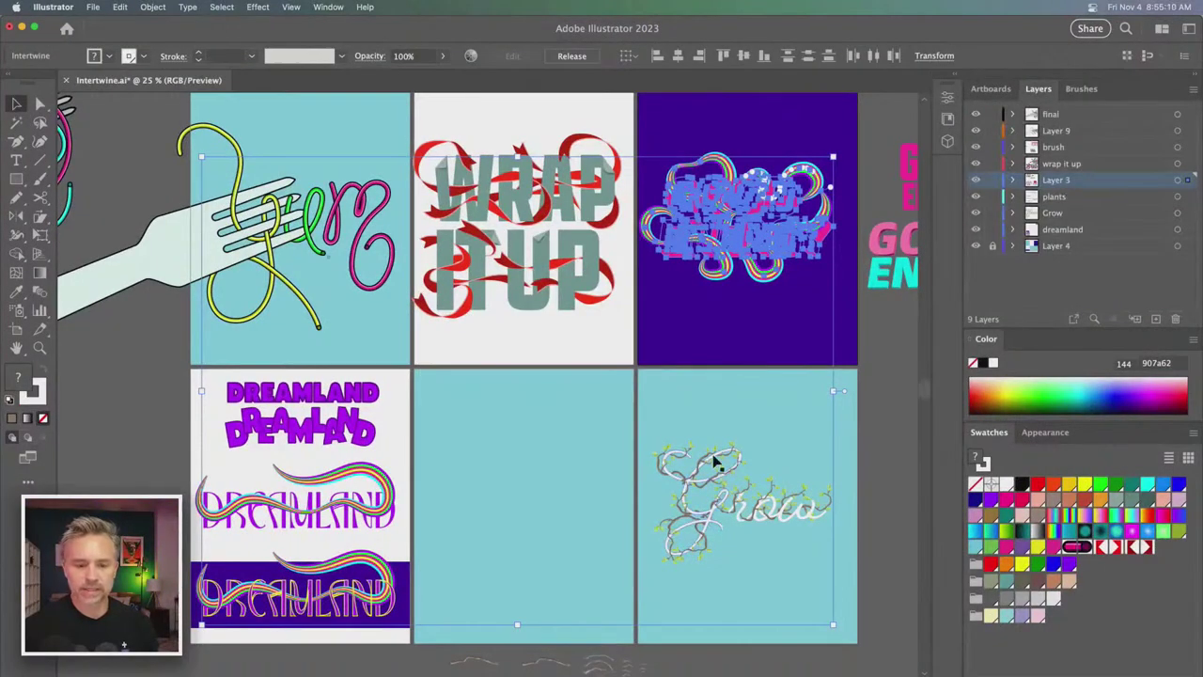
- Move the Wrap It Up artwork down to the middle artboard and delete its teal background
click(719, 380)
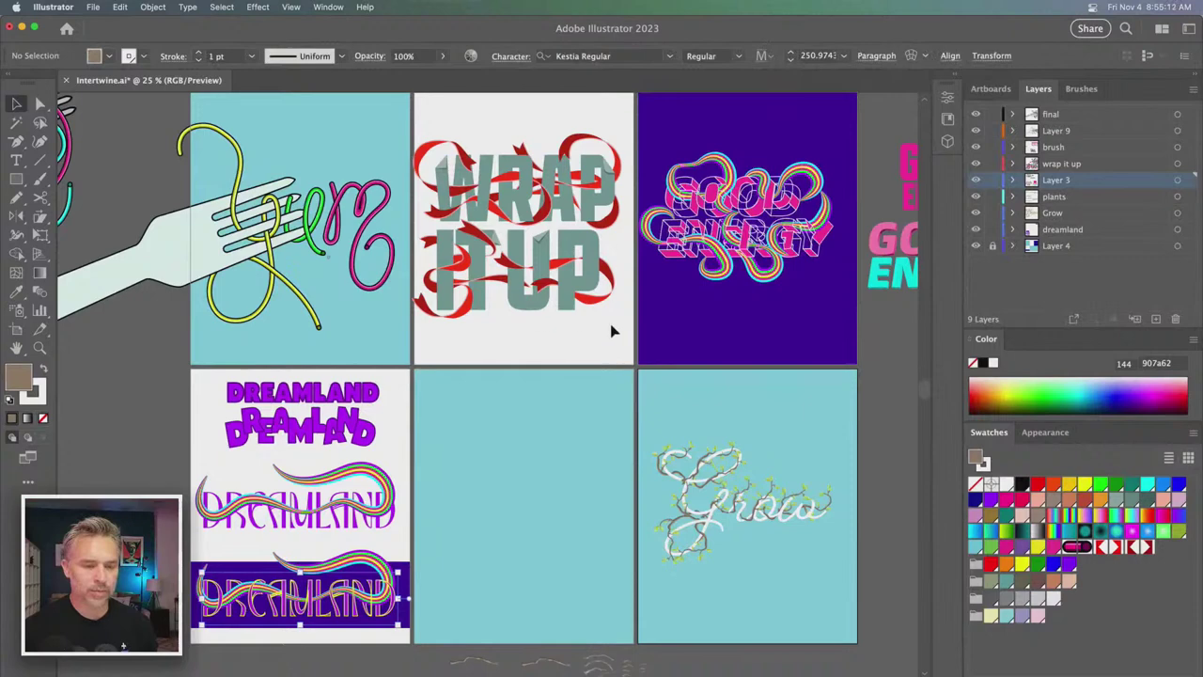
click(448, 132)
mouse_move(456, 162)
mouse_down()
mouse_move(435, 449)
mouse_move(464, 461)
mouse_move(468, 437)
mouse_up()
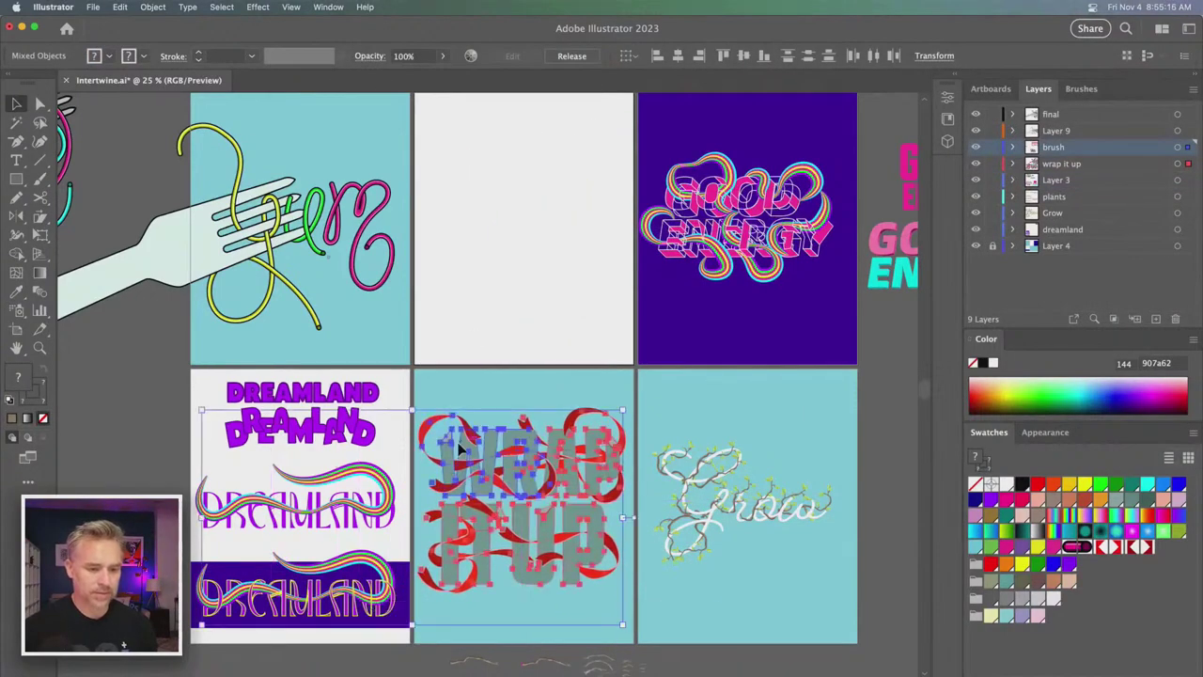
click(498, 365)
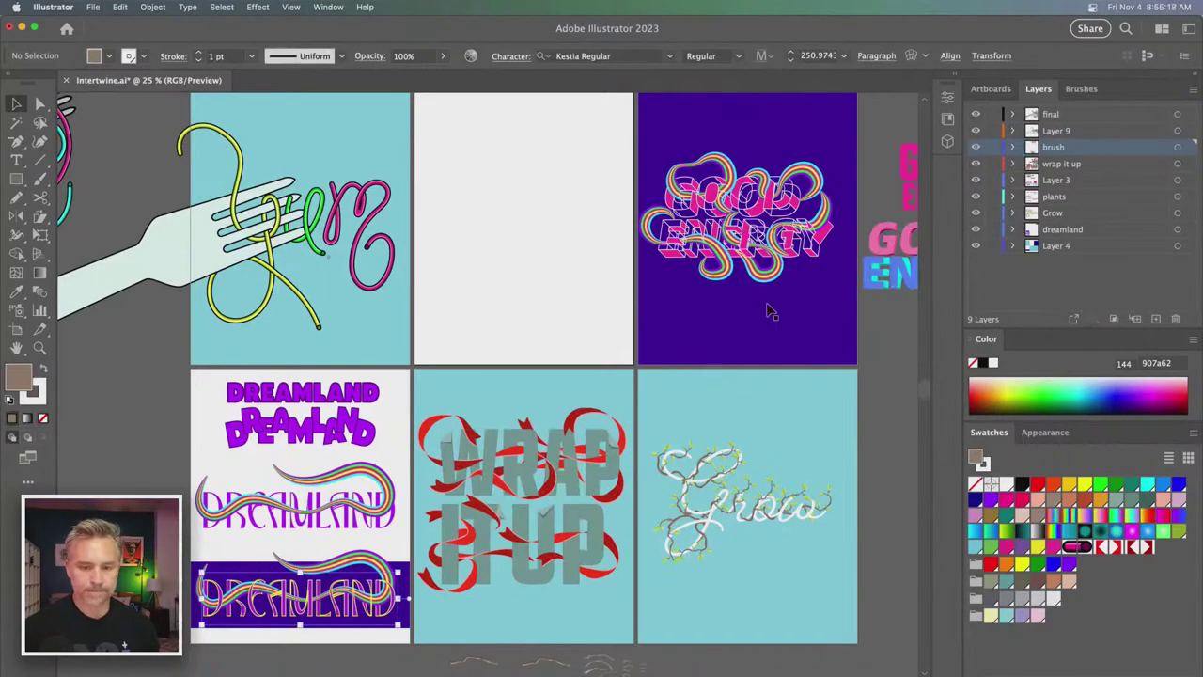
click(484, 388)
key(Delete)
- Collapse the panel dock to icons and nudge the Grow artboard's teal background slightly up
scroll(279, 250, right, 5)
scroll(279, 250, down, 3)
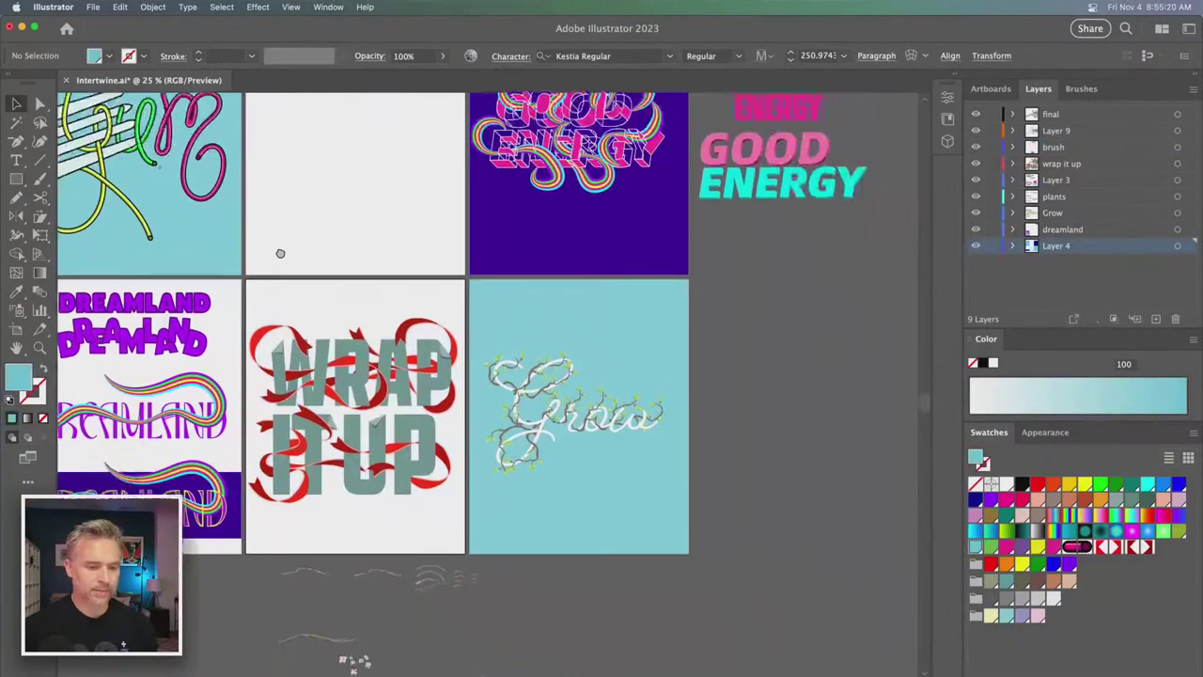
scroll(277, 256, up, 5)
scroll(277, 255, right, 10)
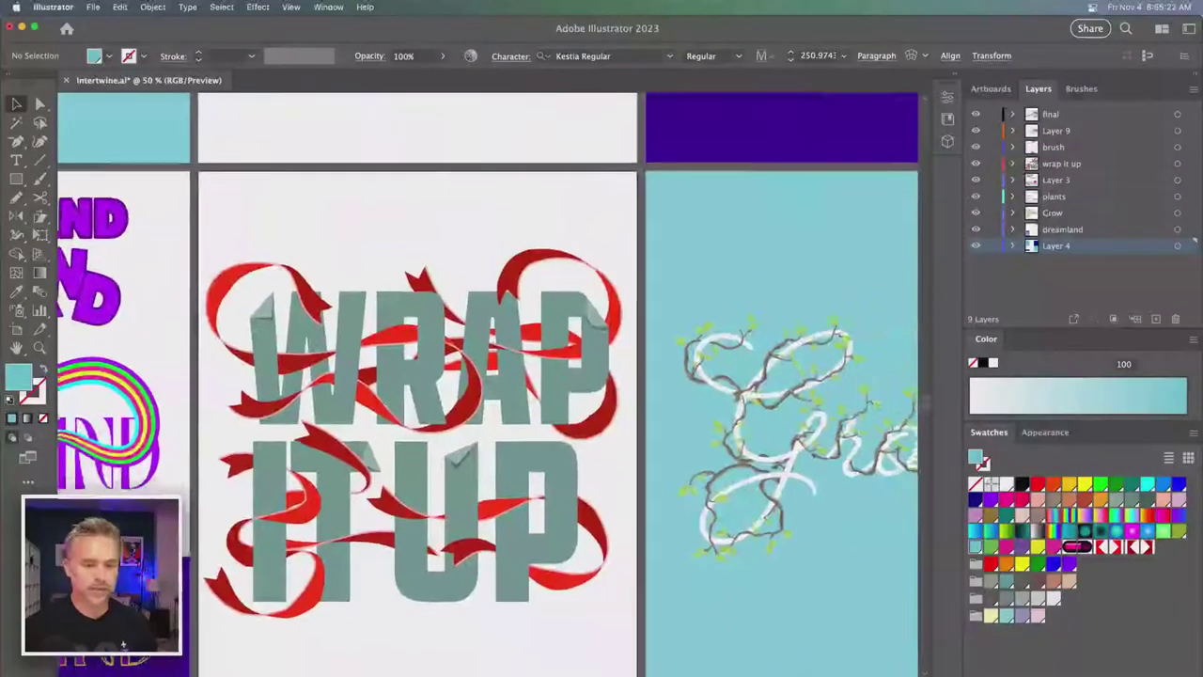
scroll(278, 255, down, 2)
scroll(489, 376, right, 2)
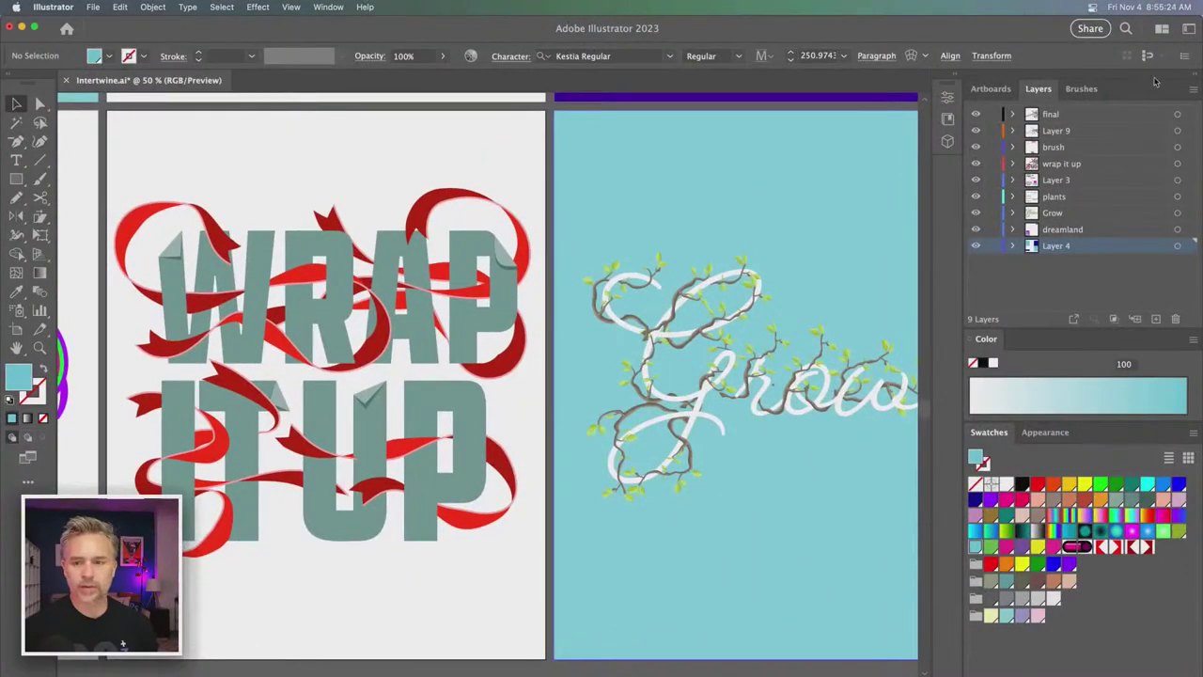
click(1193, 78)
mouse_move(573, 187)
mouse_down()
mouse_move(636, 188)
mouse_move(575, 178)
mouse_up()
click(524, 154)
- Pan the view to frame Wrap It Up and Grow side by side
drag(378, 141, 432, 139)
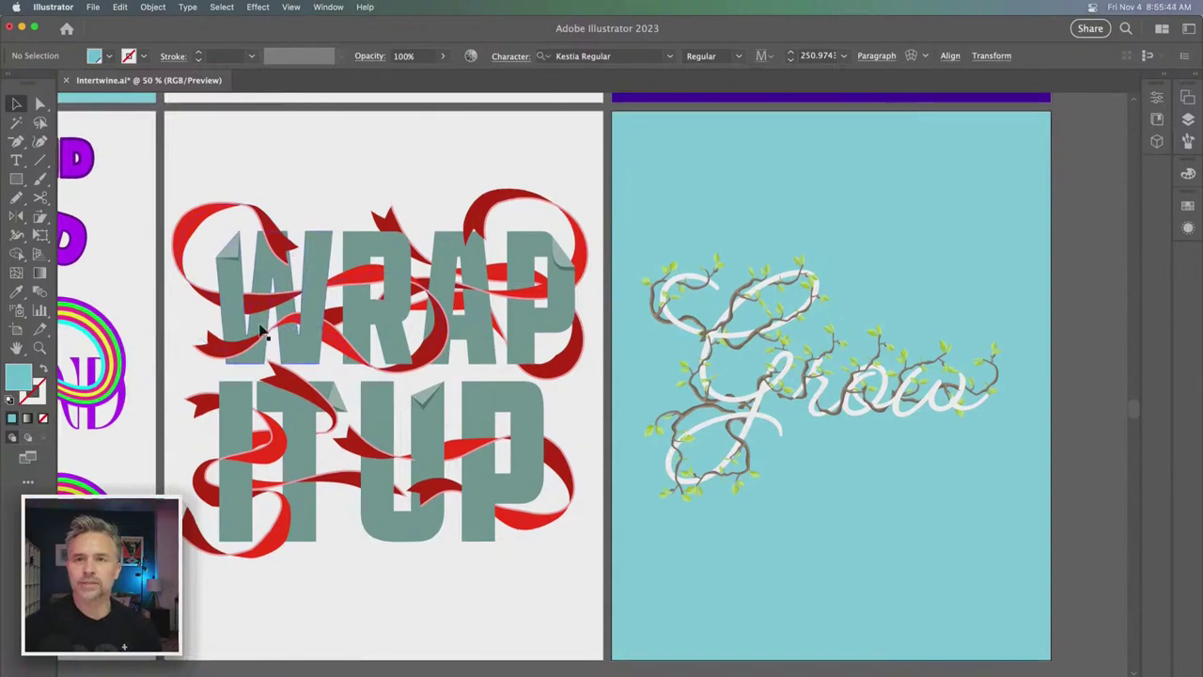
scroll(374, 360, left, 10)
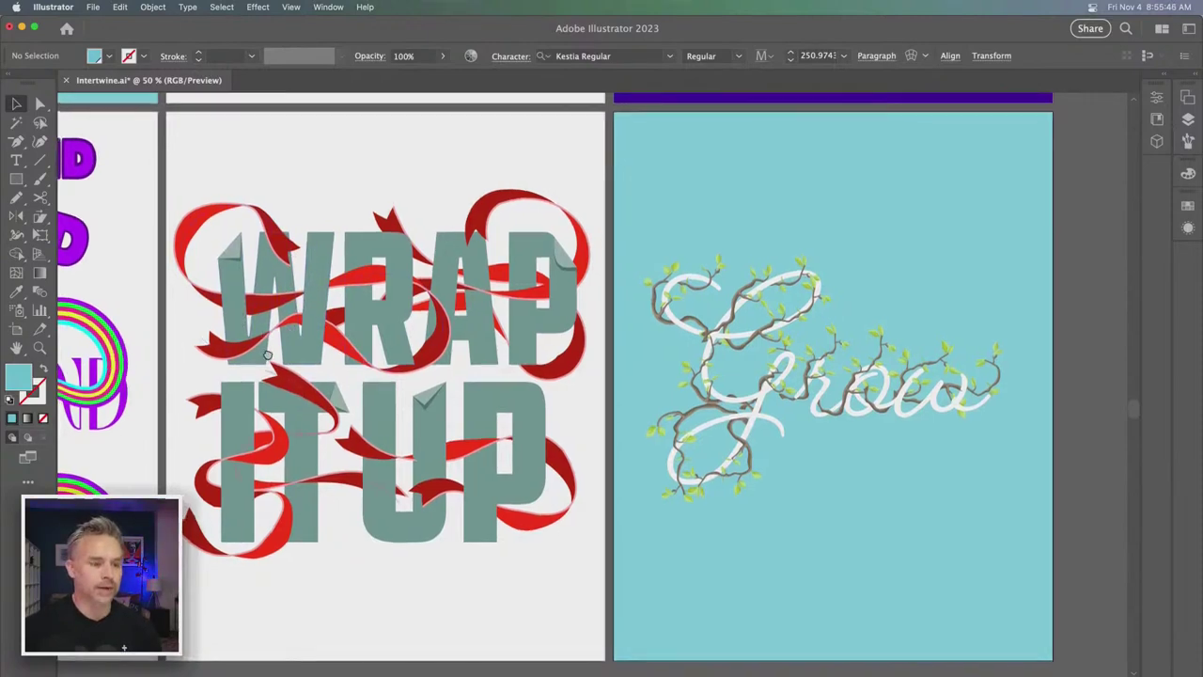
scroll(732, 325, down, 3)
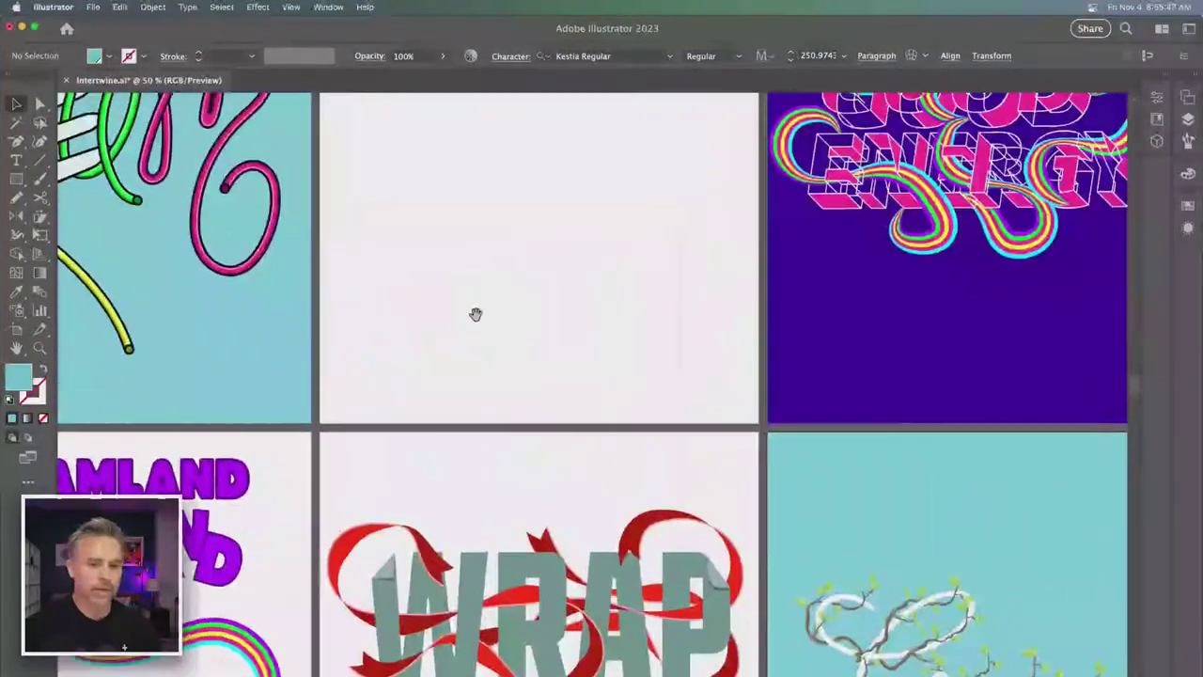
scroll(475, 314, right, 5)
scroll(228, 457, left, 10)
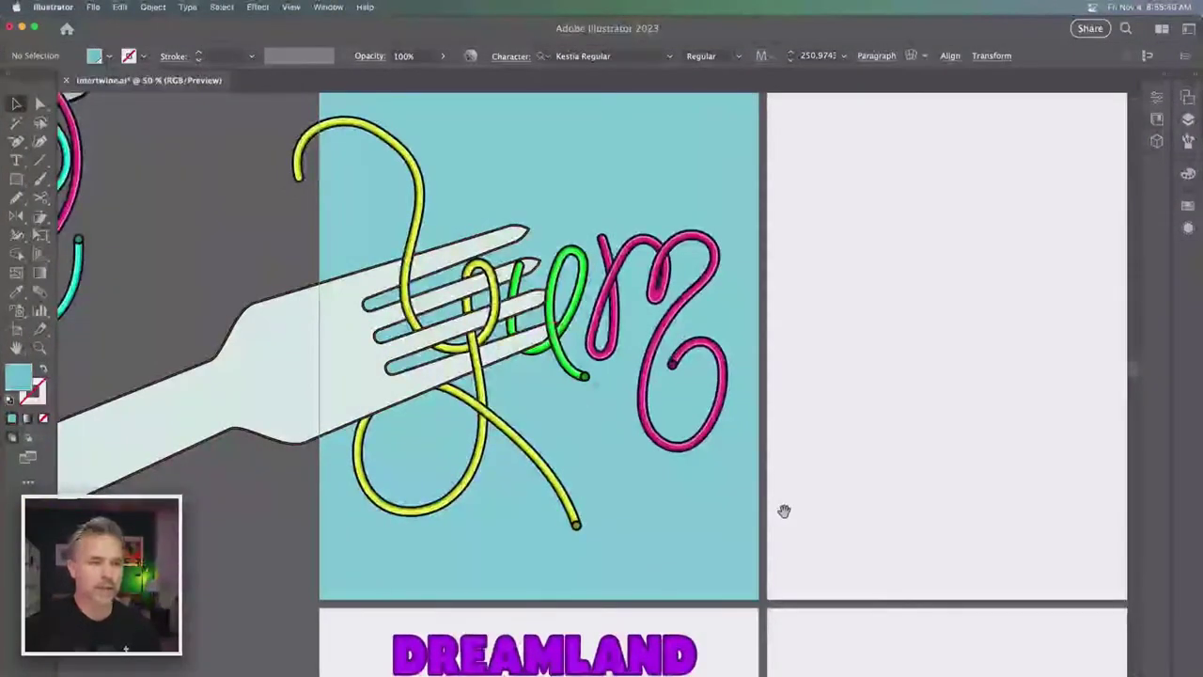
scroll(783, 511, down, 10)
scroll(783, 511, right, 10)
scroll(523, 268, down, 2)
scroll(523, 268, right, 1)
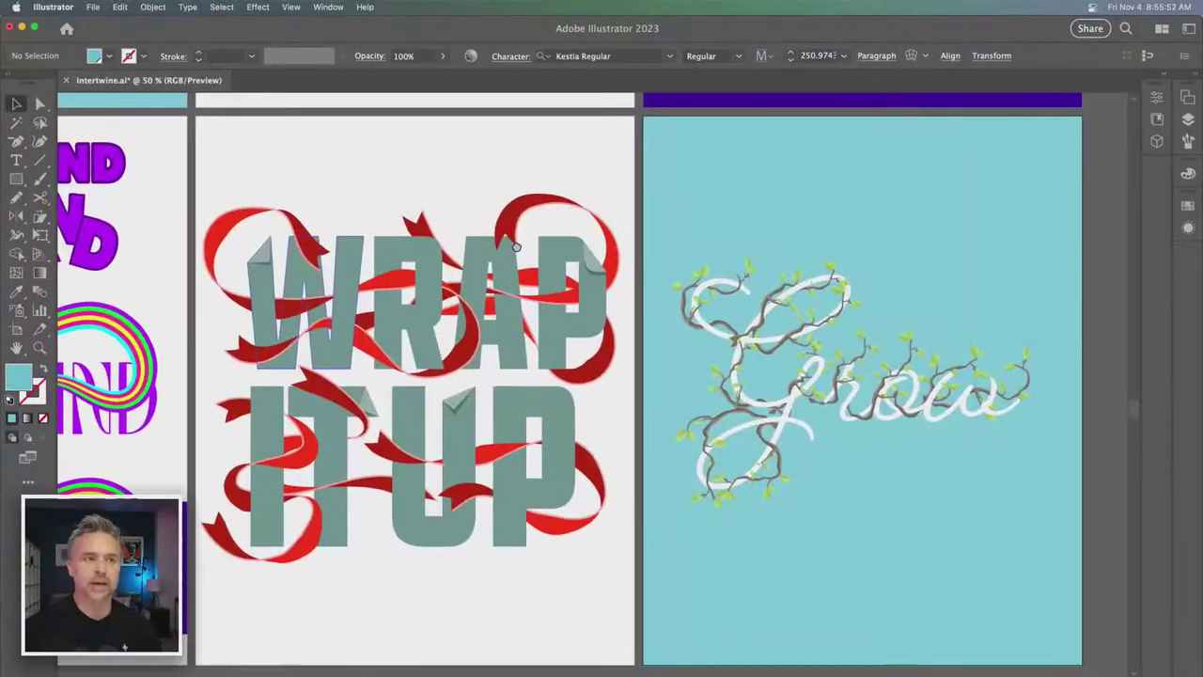